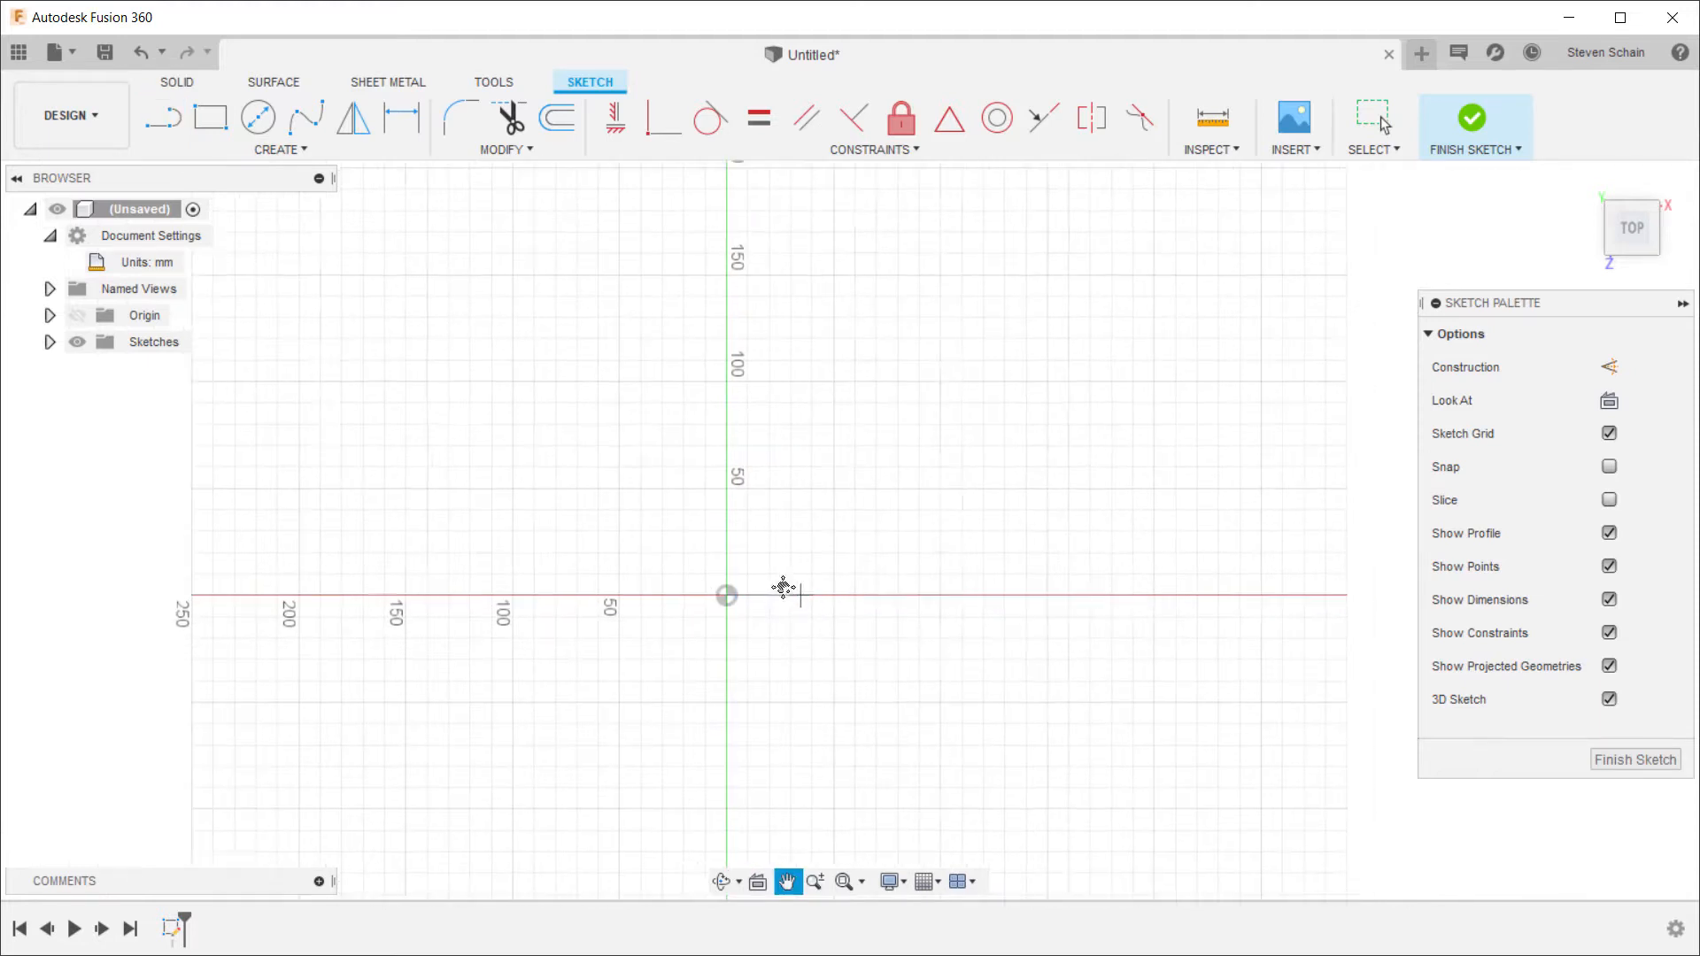
# Step: Sketch an 80 mm vertical line upward from the origin
pyautogui.click(971, 705)
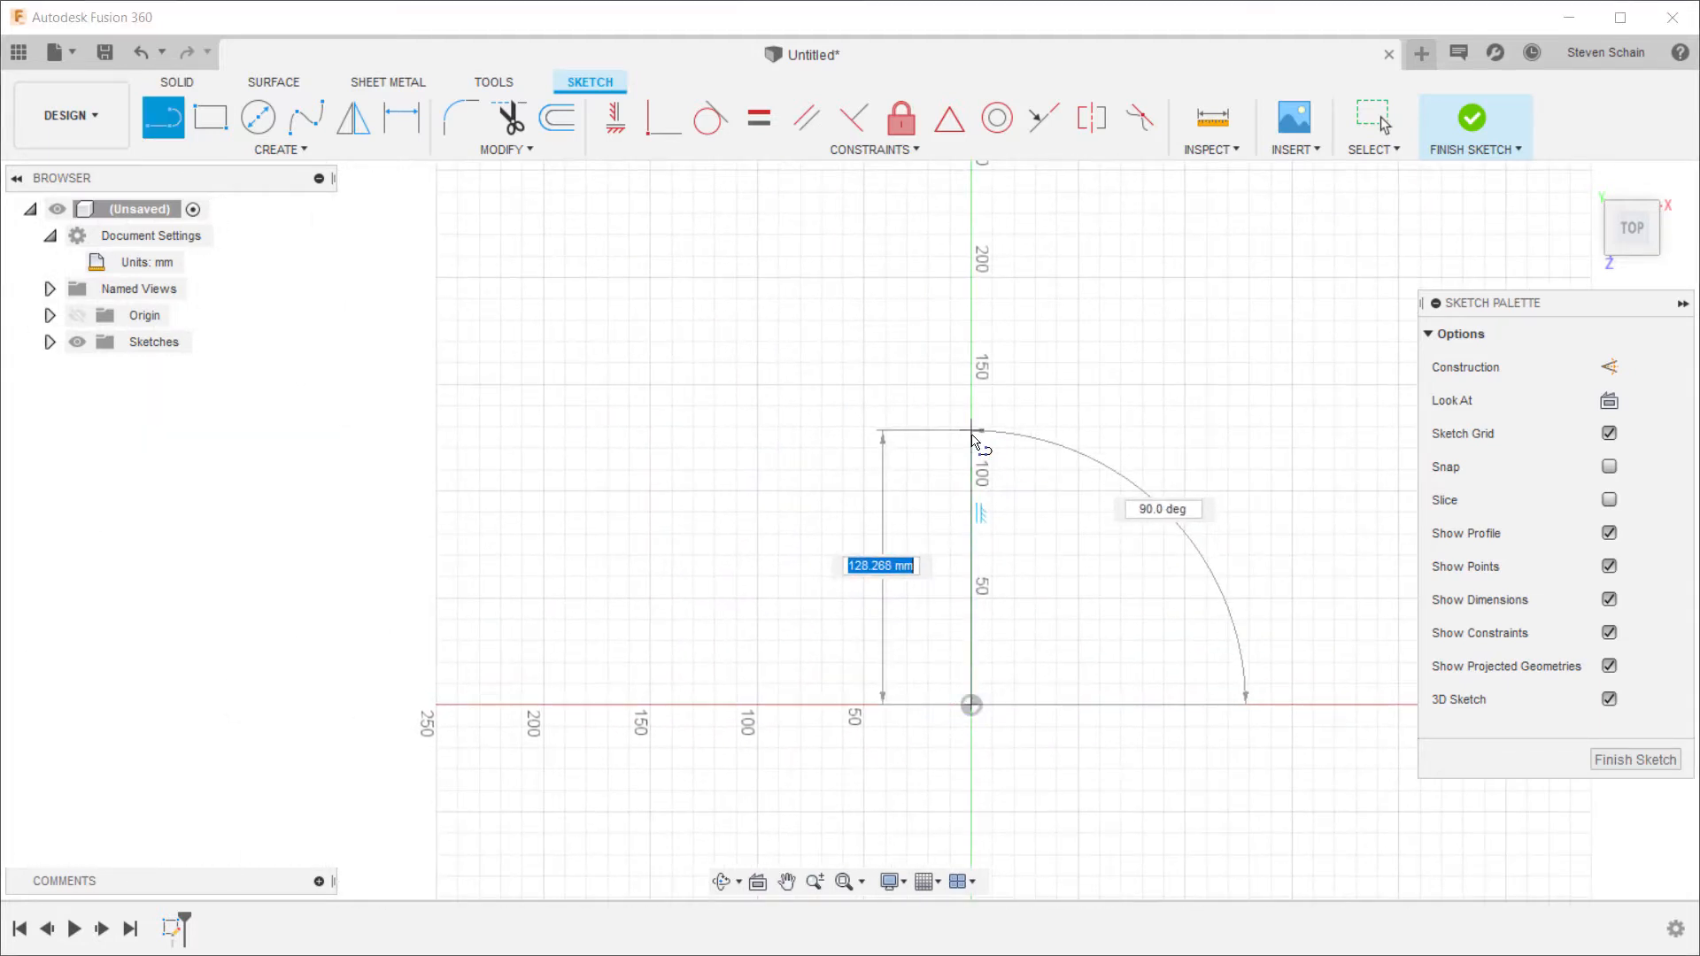
pyautogui.write('80')
pyautogui.press('Return')
pyautogui.press('Escape')
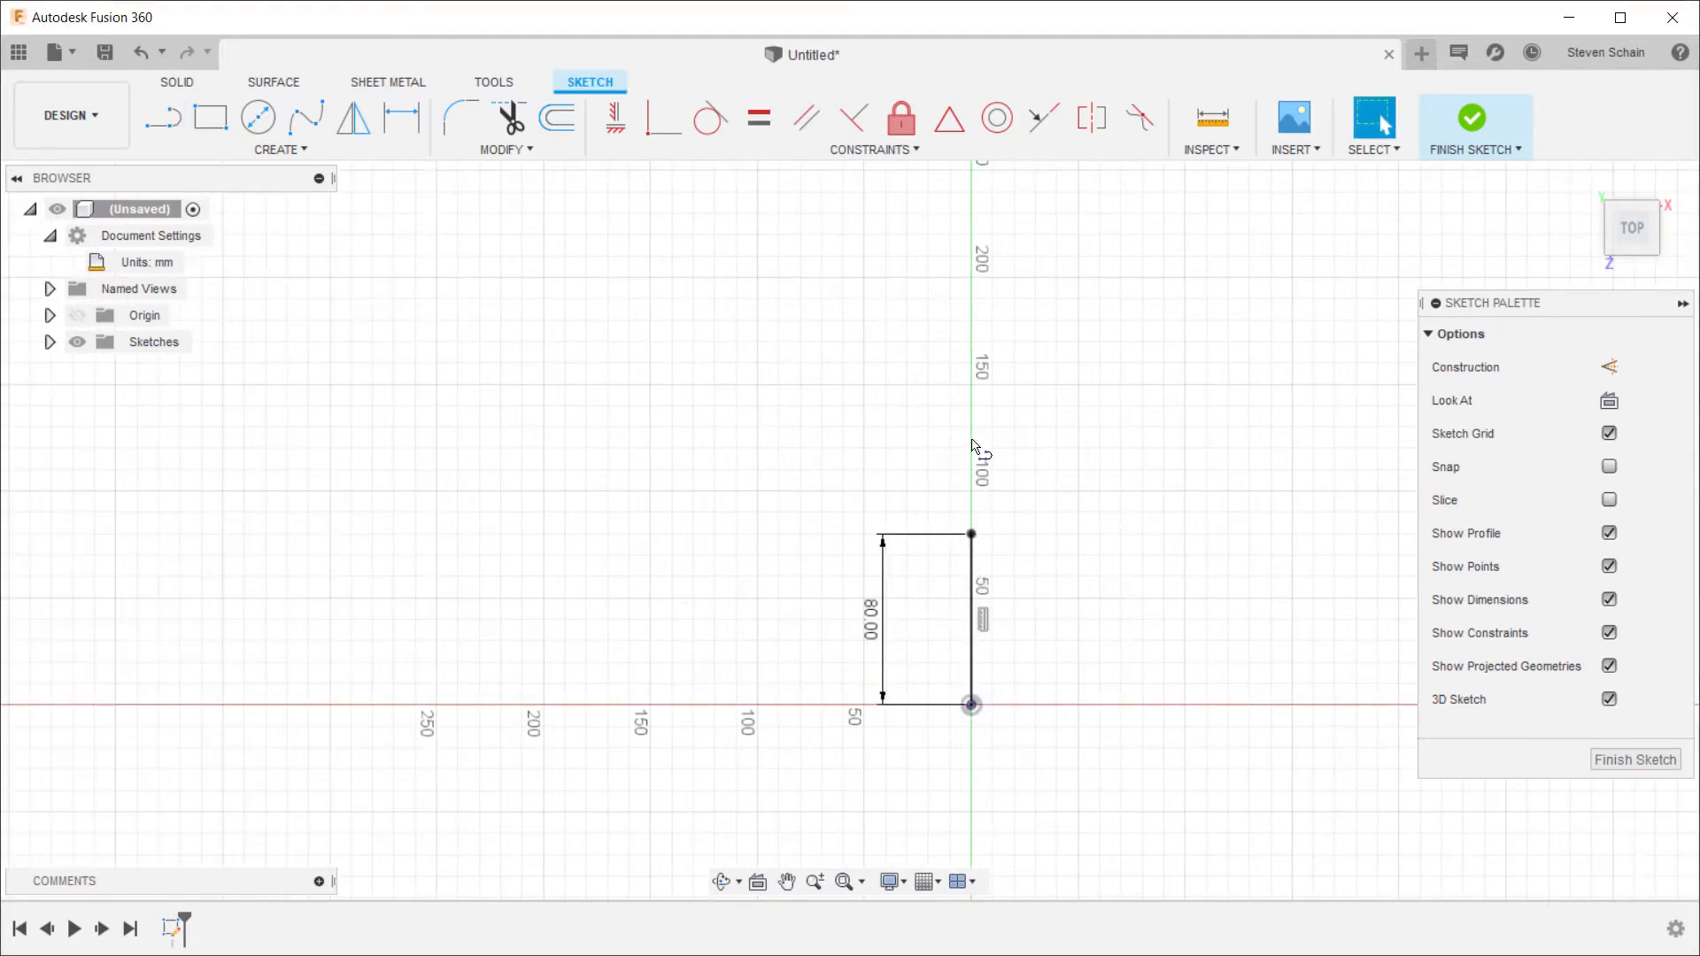
# Step: From the line's upper end, sketch stepped perpendicular segments about 61 mm left, 87 mm up and 179 mm left, plus a step down and left
pyautogui.press('l')
pyautogui.click(971, 534)
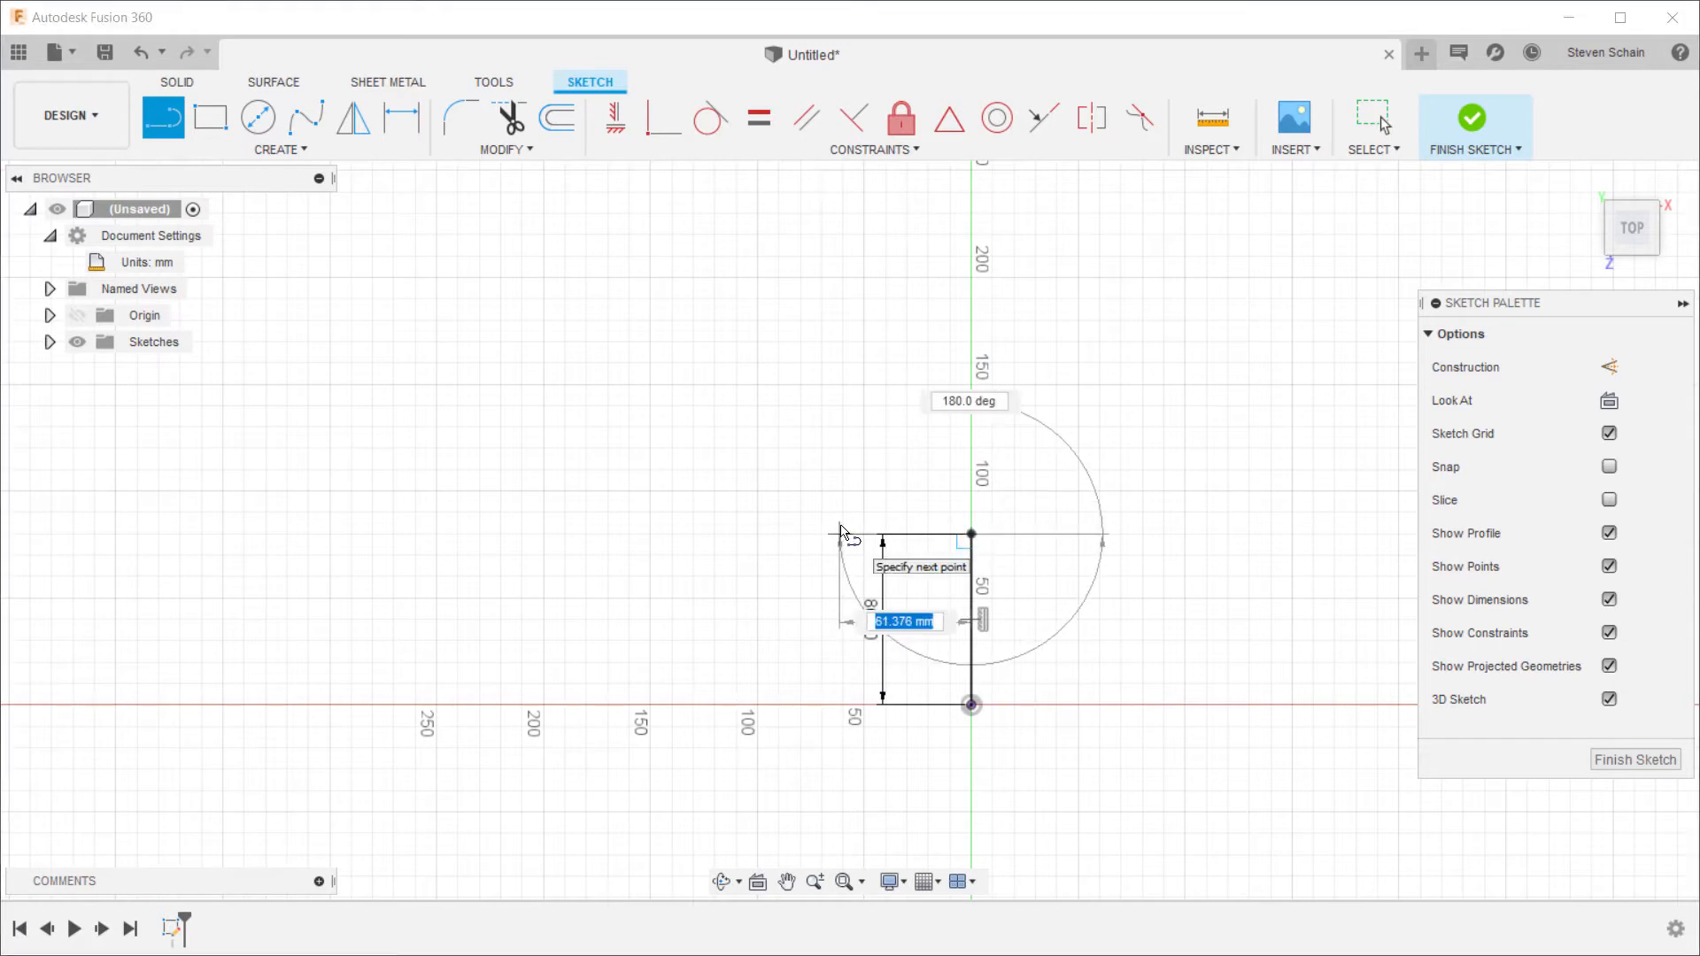
pyautogui.click(841, 534)
pyautogui.click(841, 348)
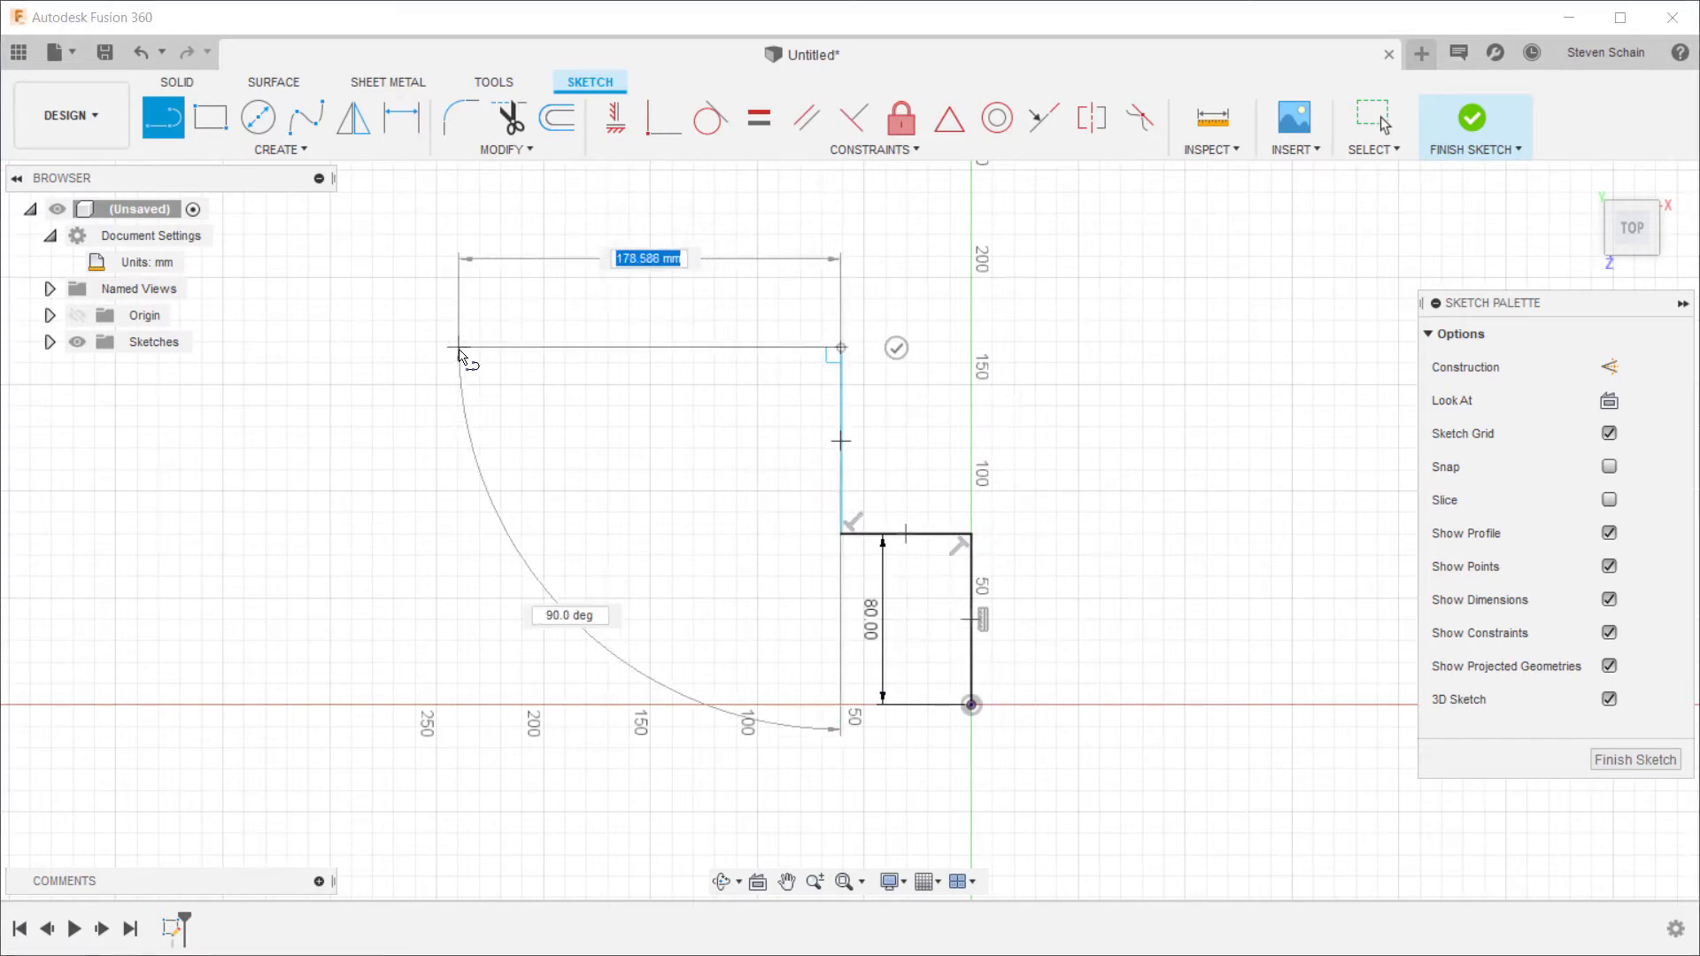
pyautogui.click(459, 348)
pyautogui.click(459, 440)
pyautogui.click(341, 440)
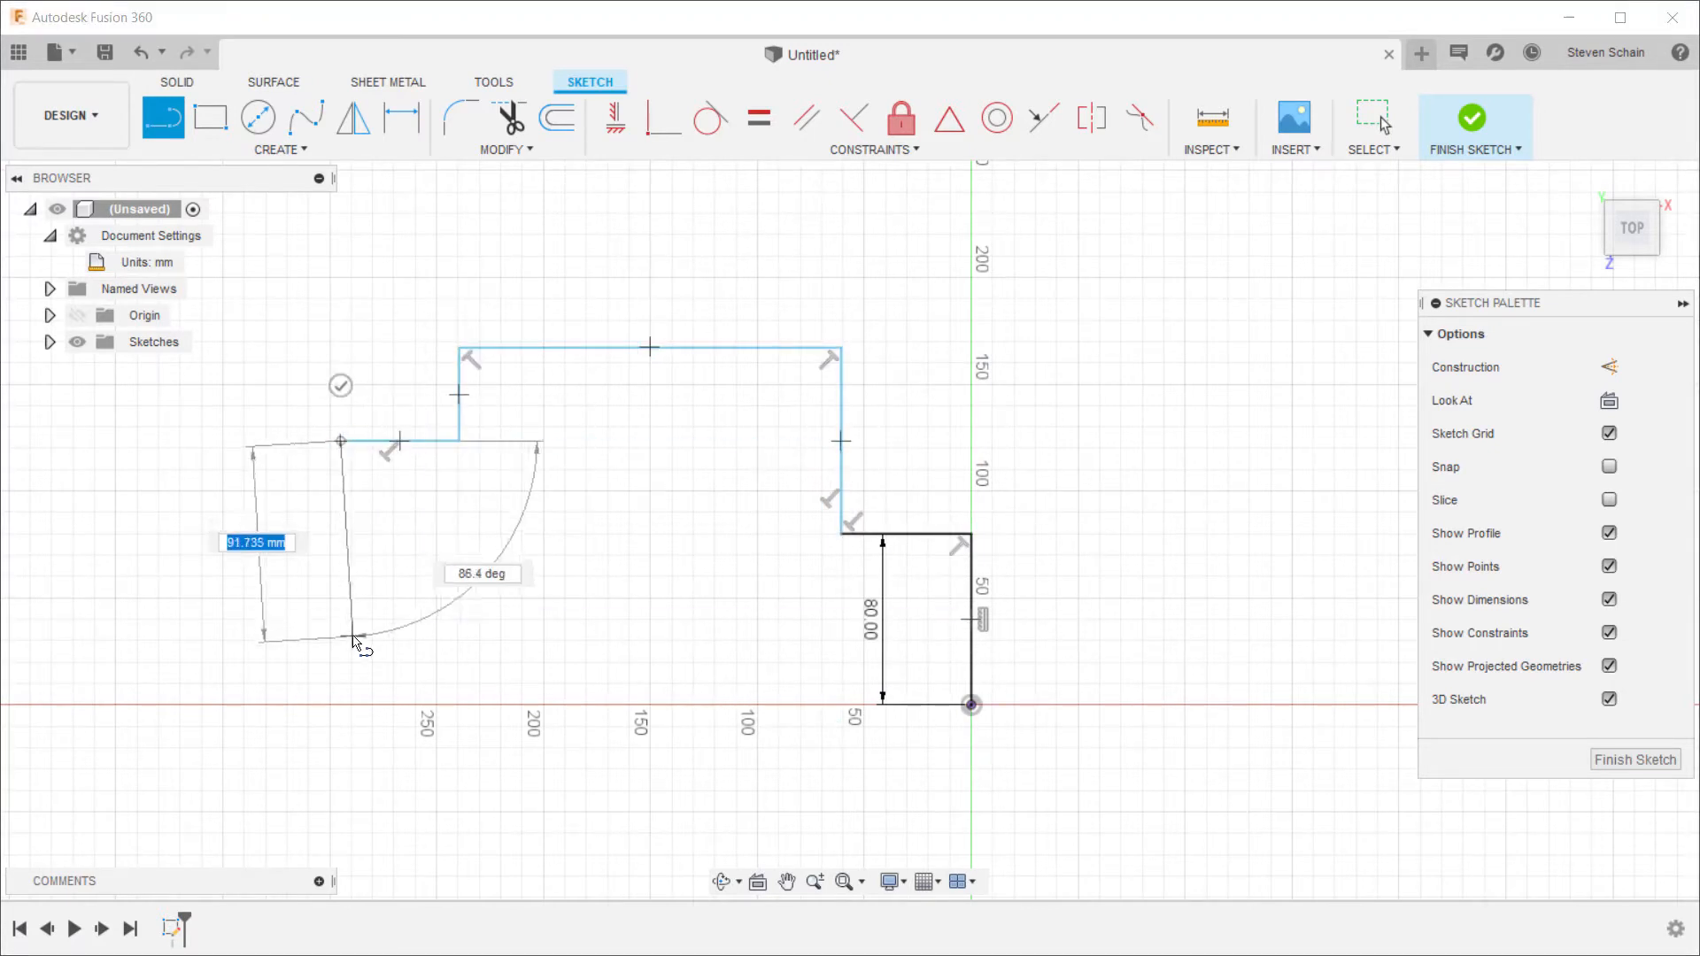
# Step: Close the outline back to the origin with perpendicular lines, forming a left leg, a rectangular bottom notch and a right leg
pyautogui.click(341, 644)
pyautogui.click(492, 644)
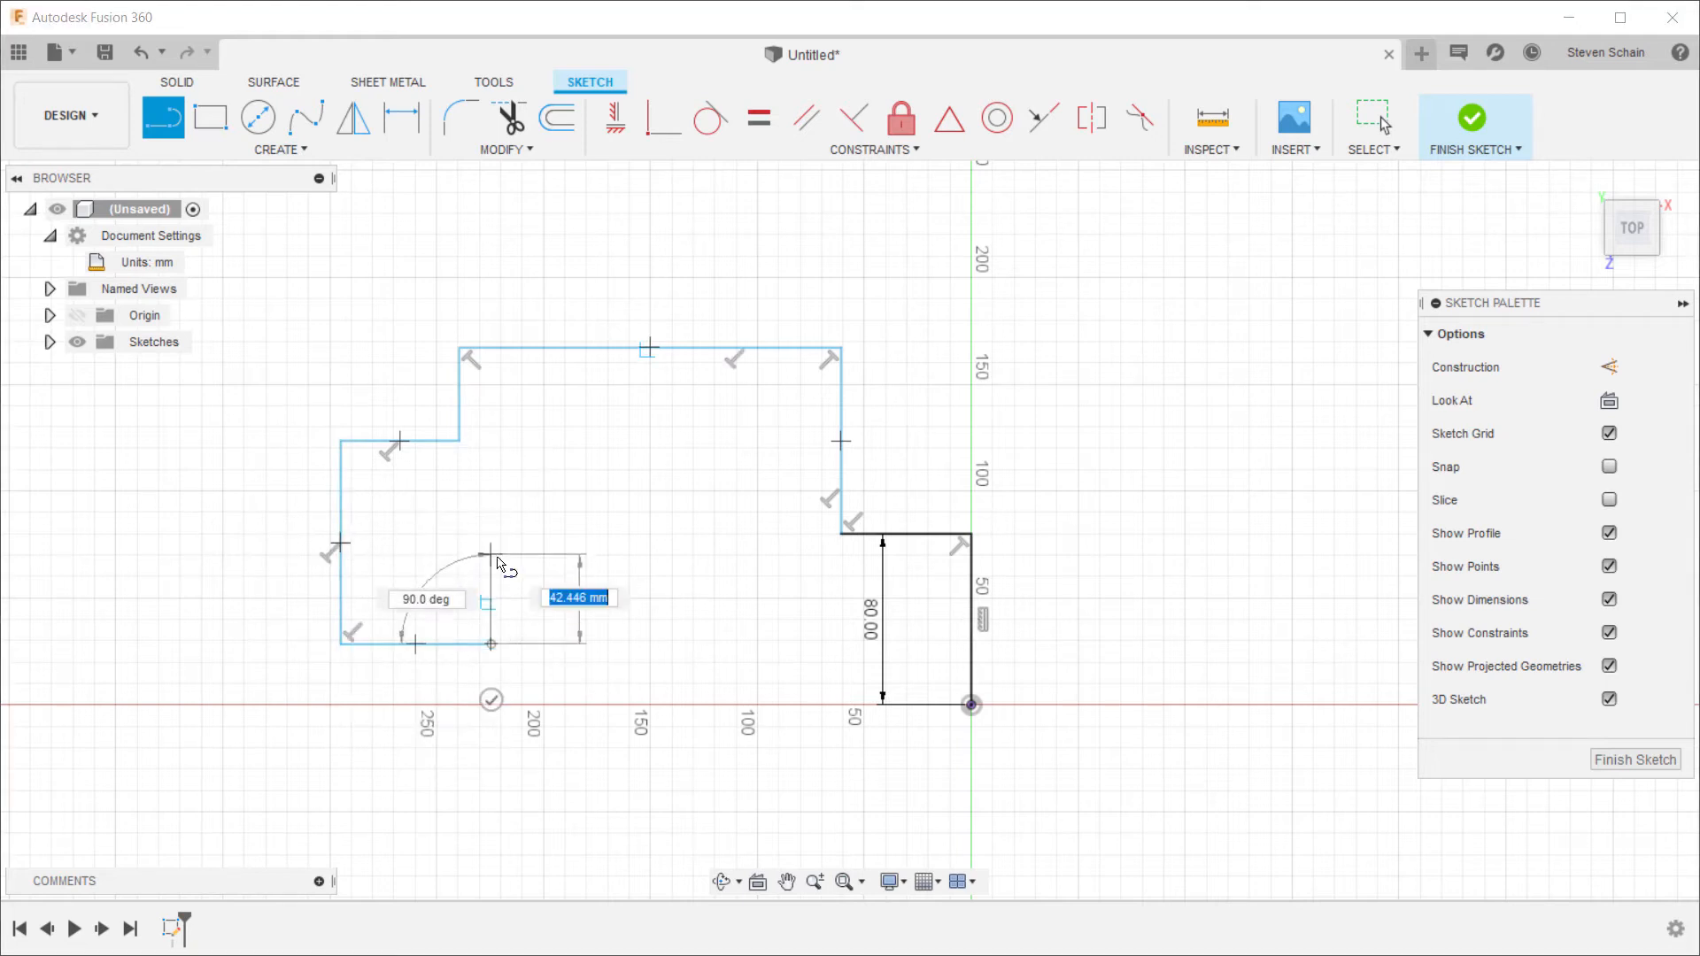
pyautogui.click(492, 573)
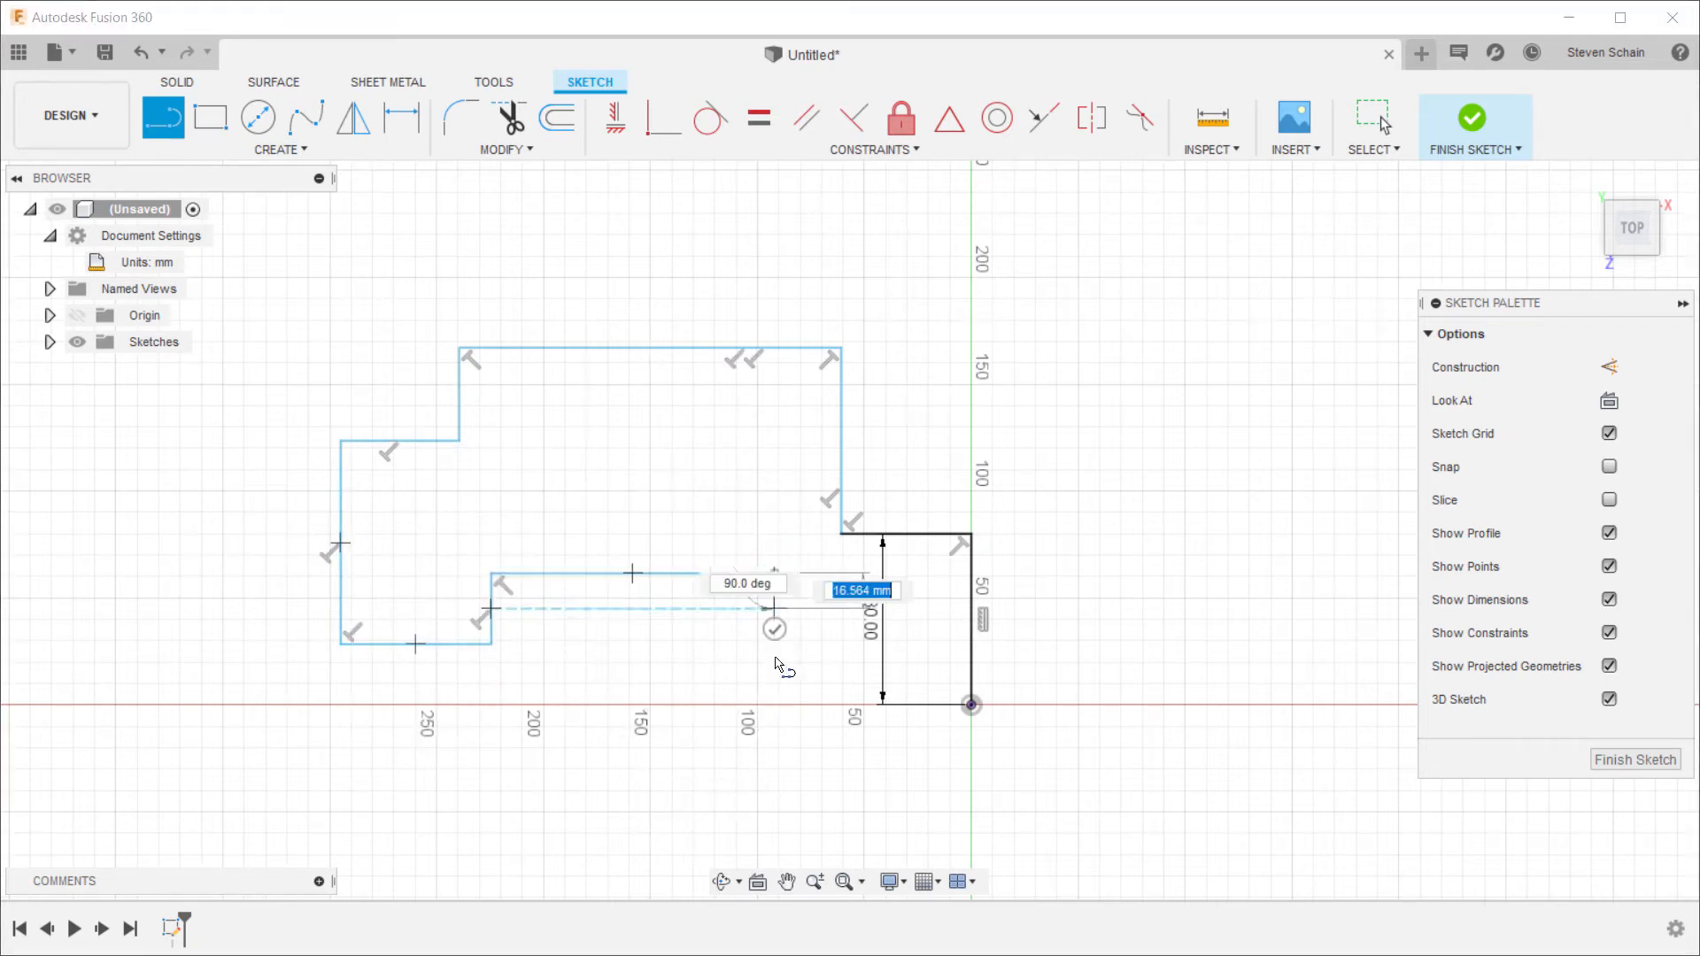
pyautogui.click(774, 574)
pyautogui.click(776, 705)
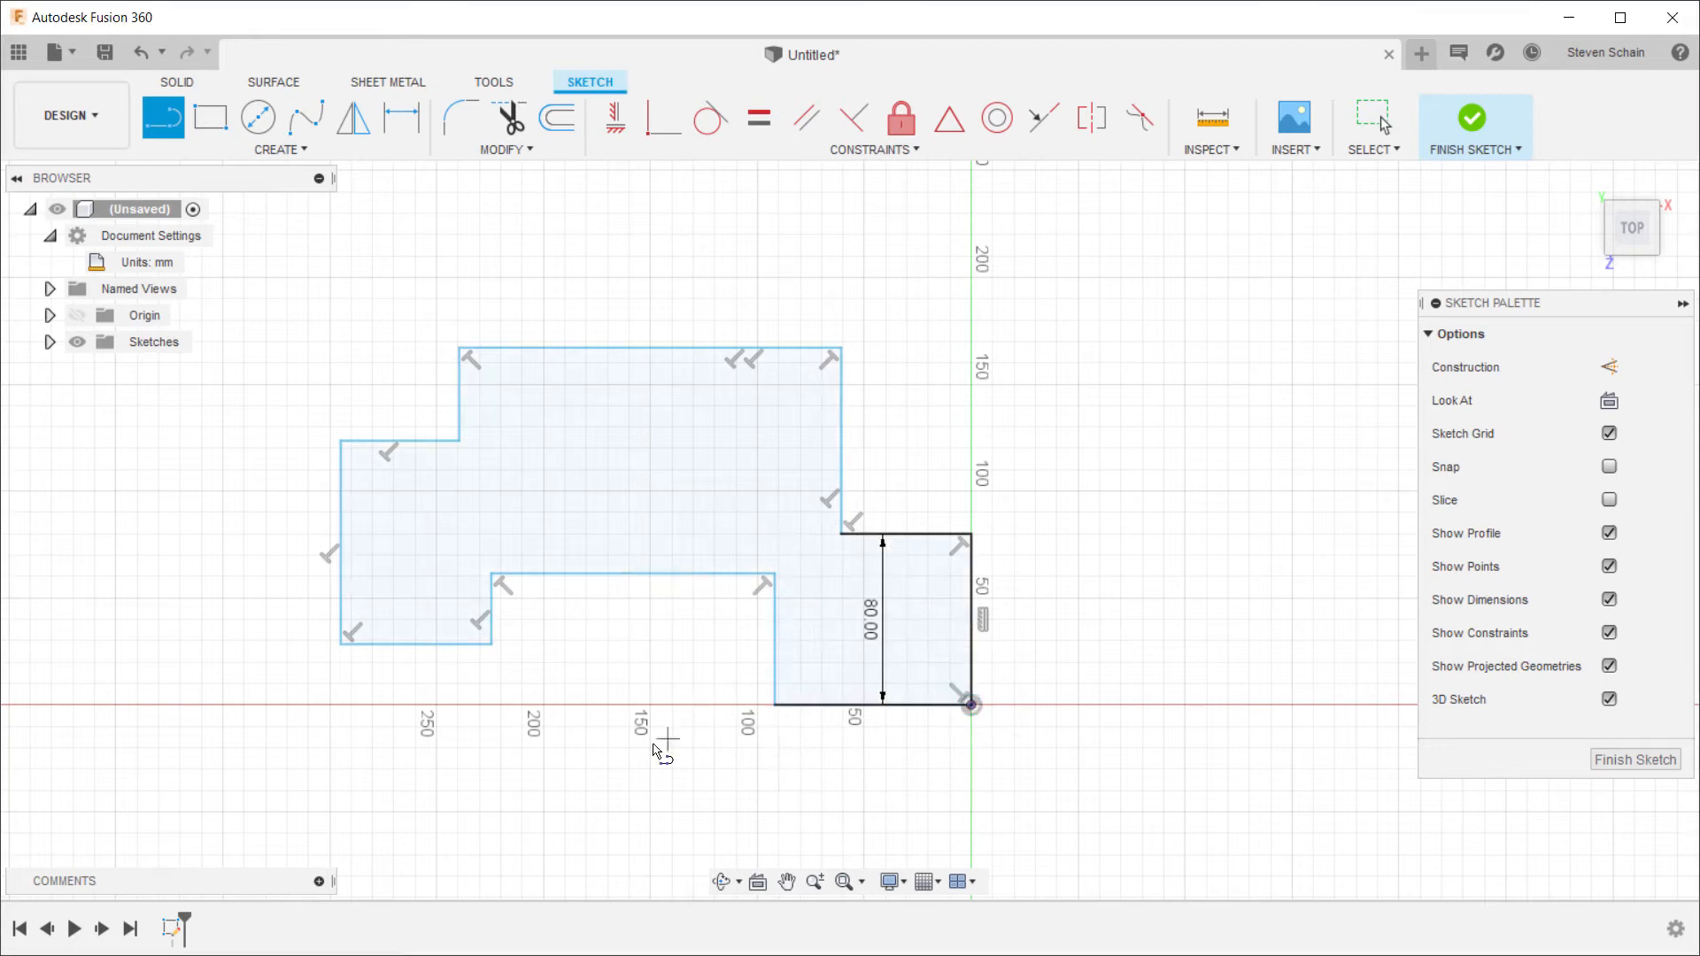
pyautogui.press('Escape')
# Step: Move the 80 mm dimension outside the profile on the right and dimension the right shoulder's width as 60 mm
pyautogui.moveTo(887, 634); pyautogui.dragTo(1078, 634)
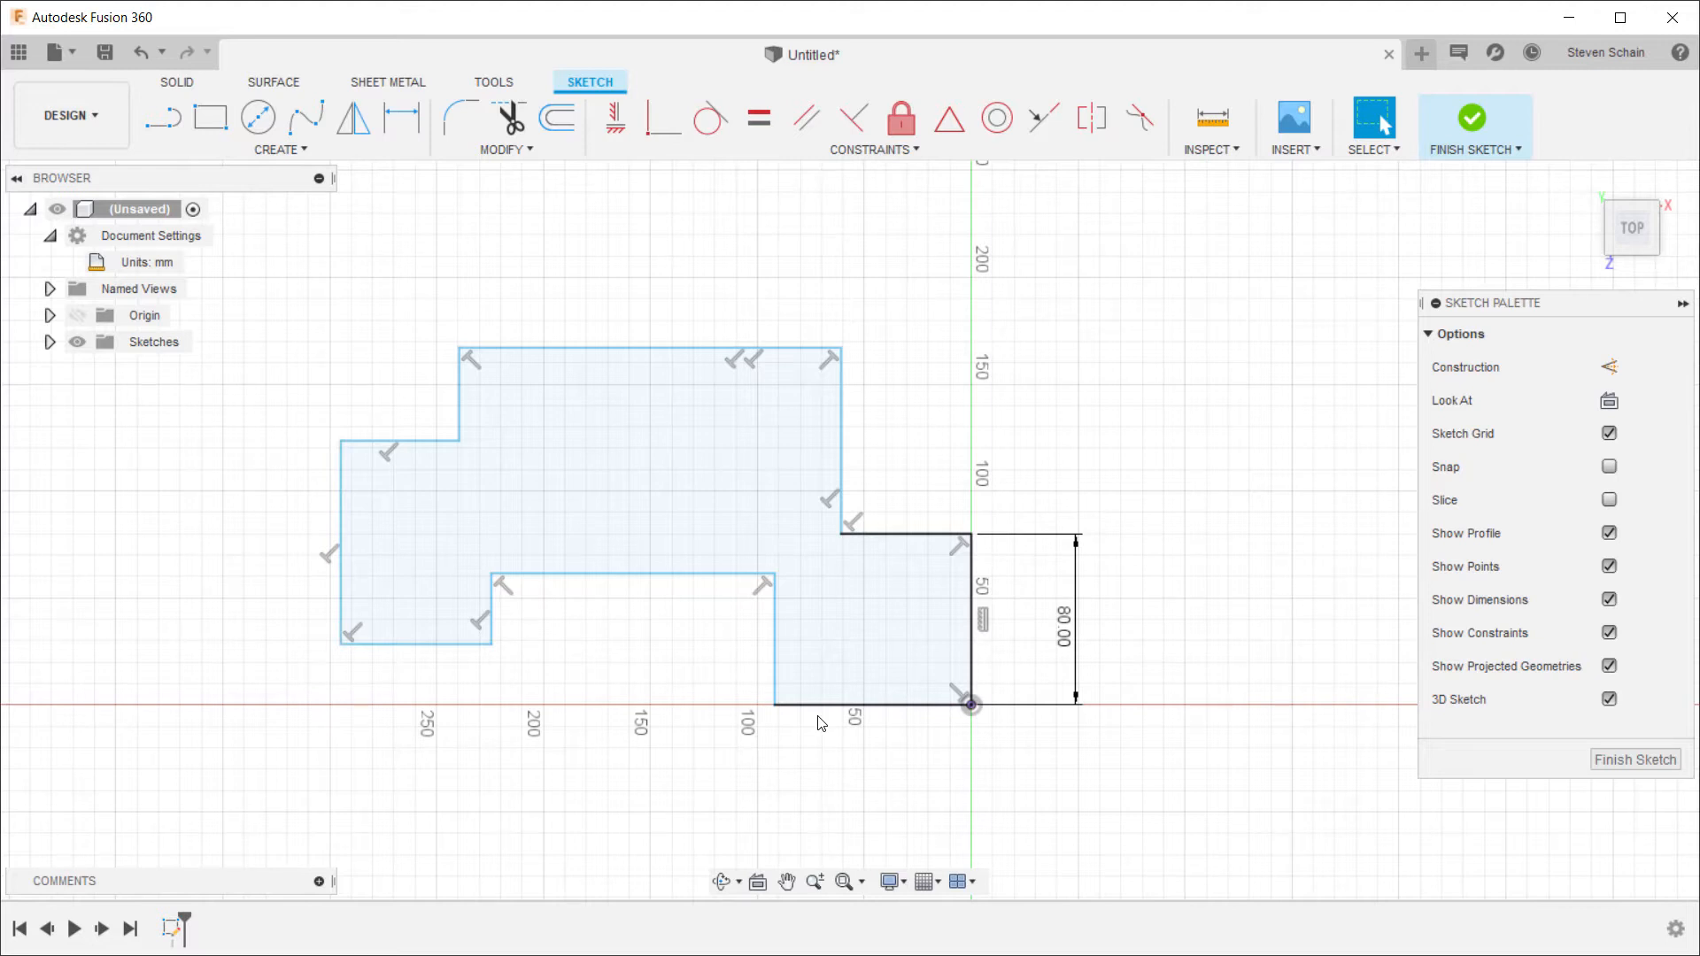
pyautogui.press('d')
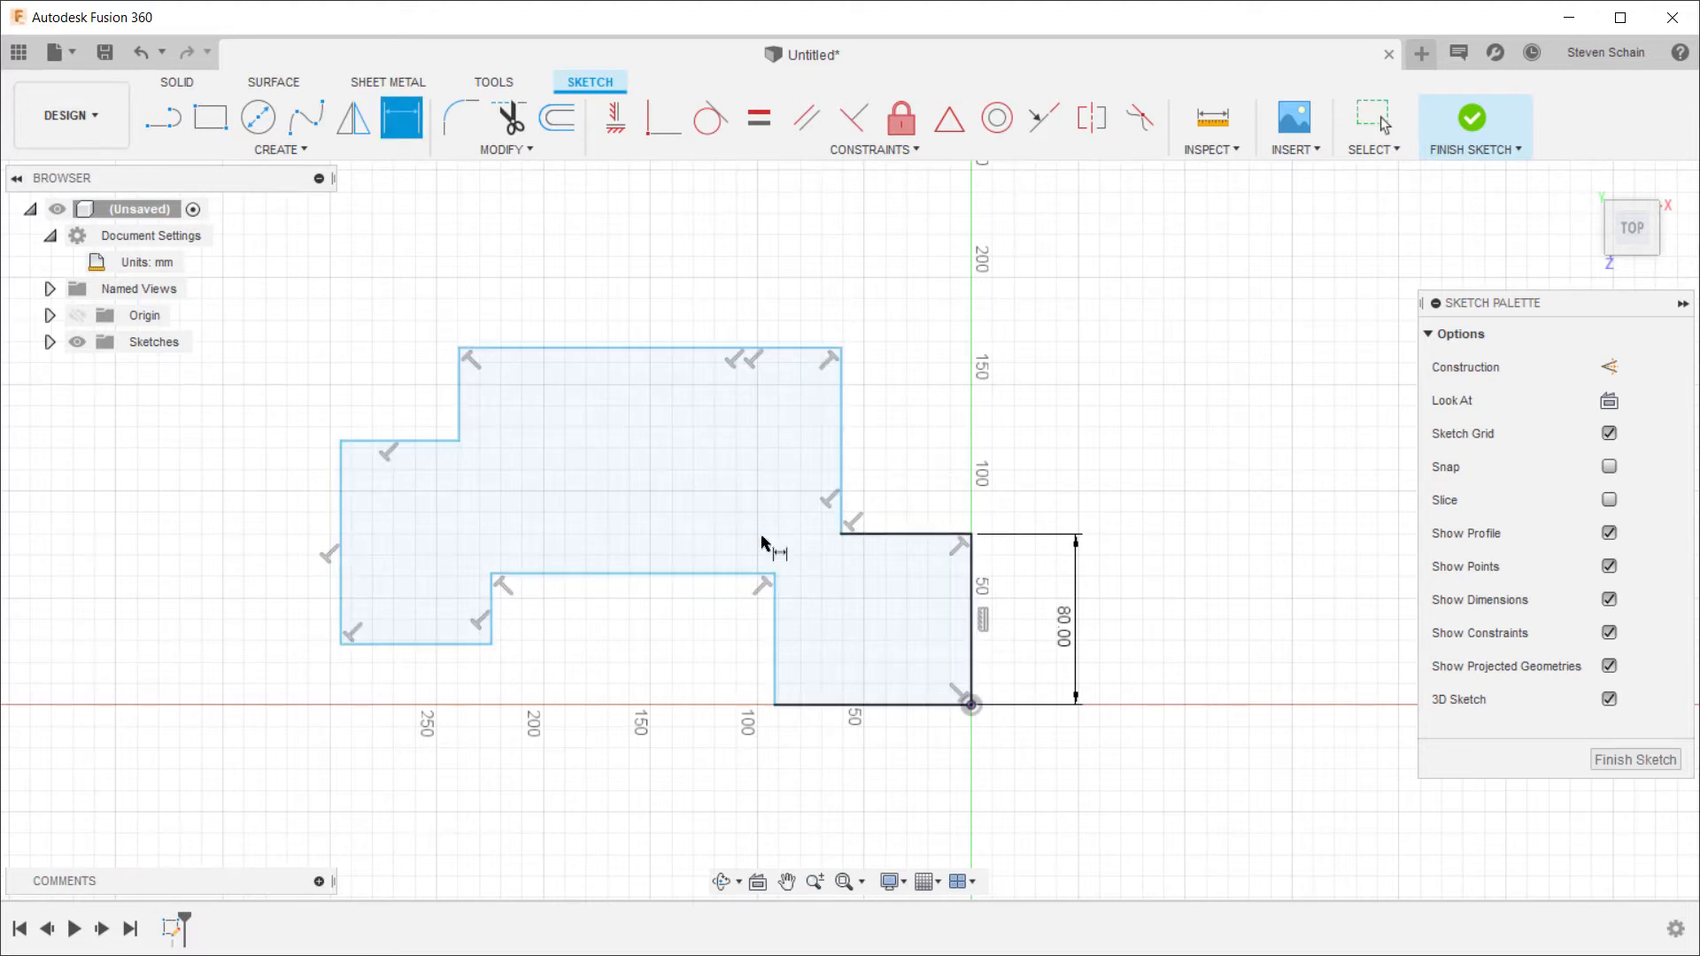
pyautogui.click(841, 442)
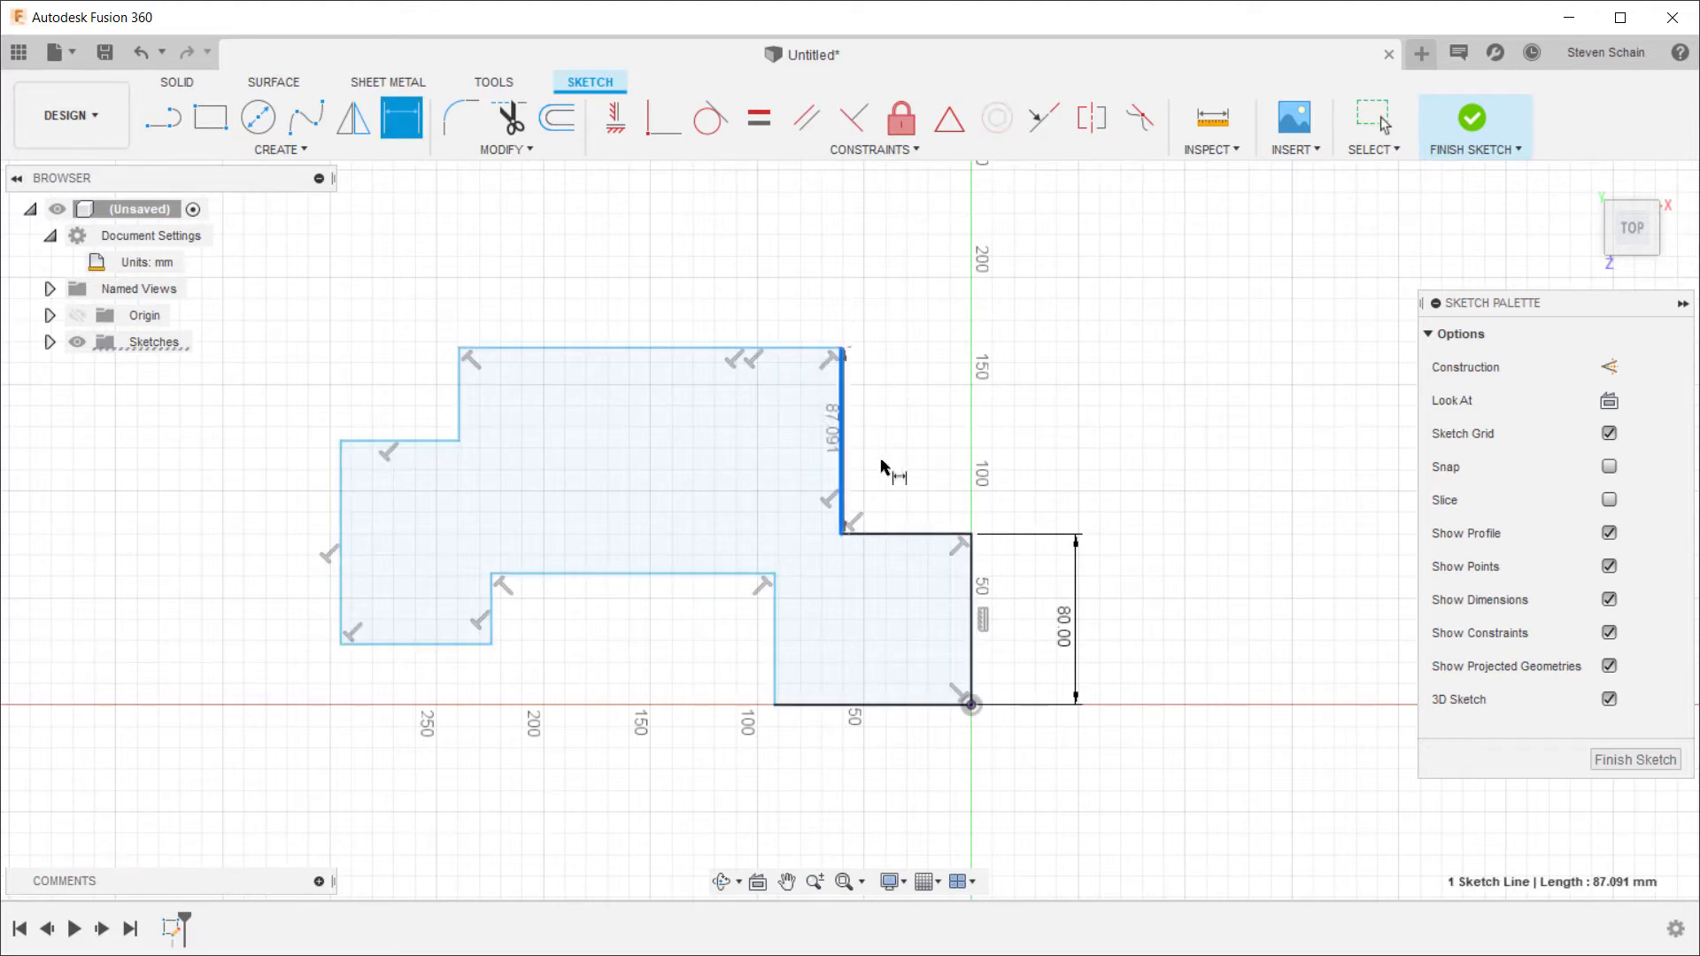
pyautogui.click(973, 575)
pyautogui.click(1098, 428)
pyautogui.write('60')
pyautogui.press('Return')
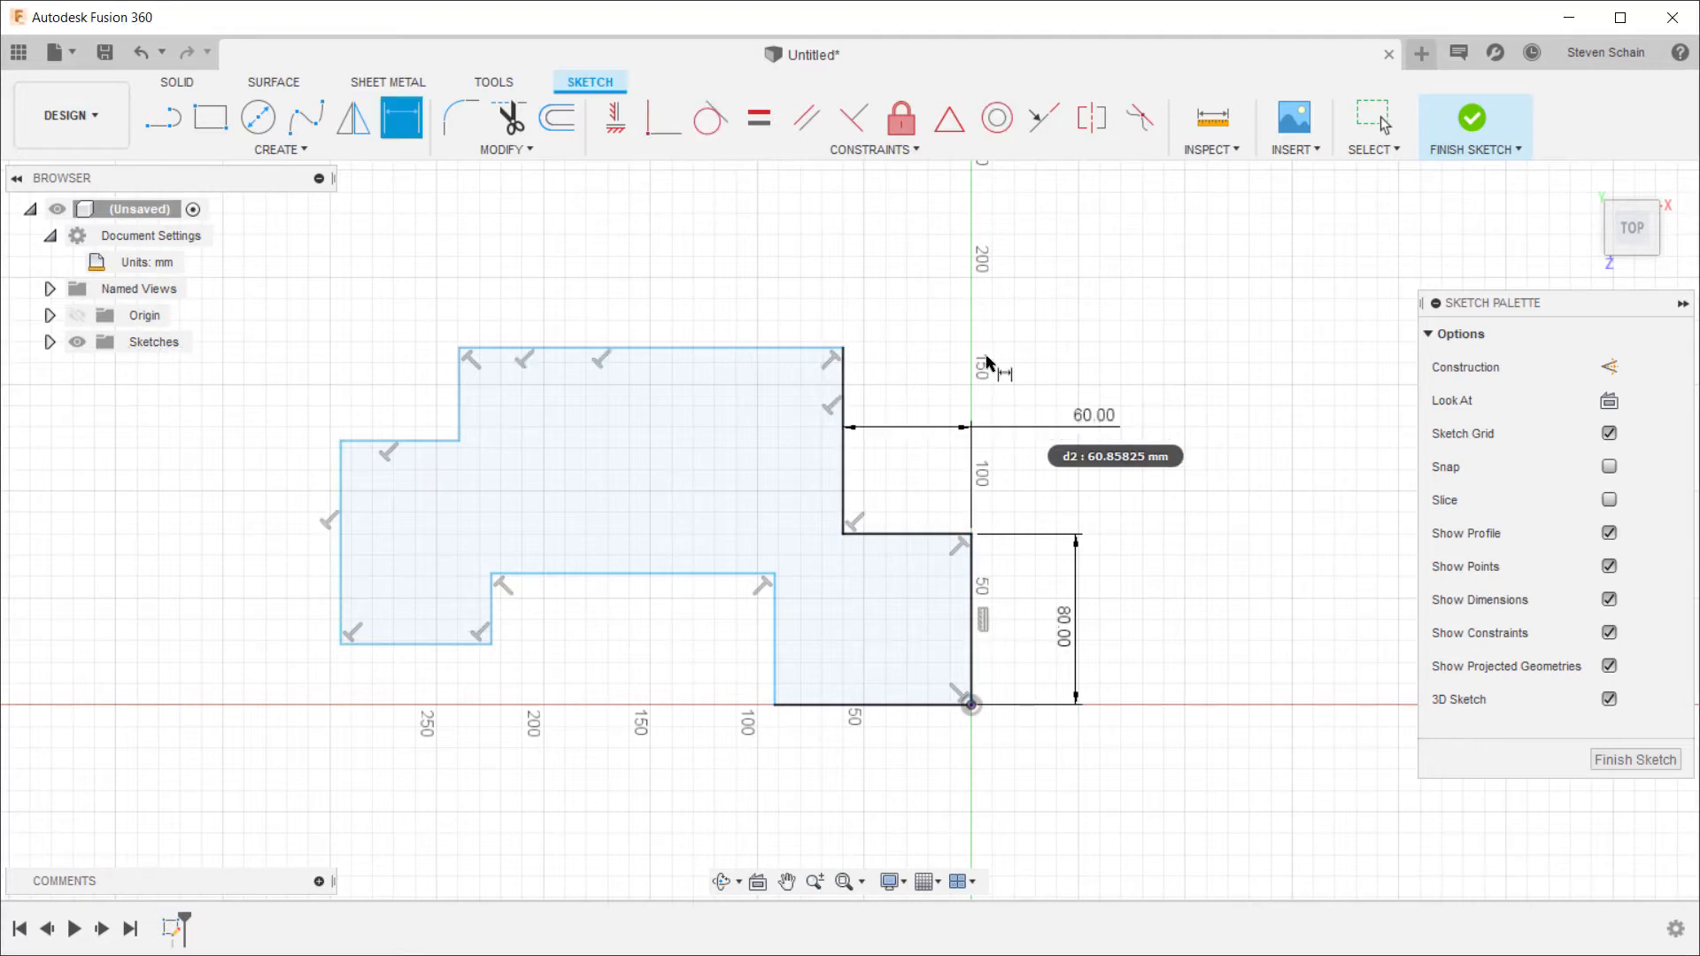
# Step: Dimension the length of the profile's top edge as 110 mm
pyautogui.click(772, 351)
pyautogui.click(785, 283)
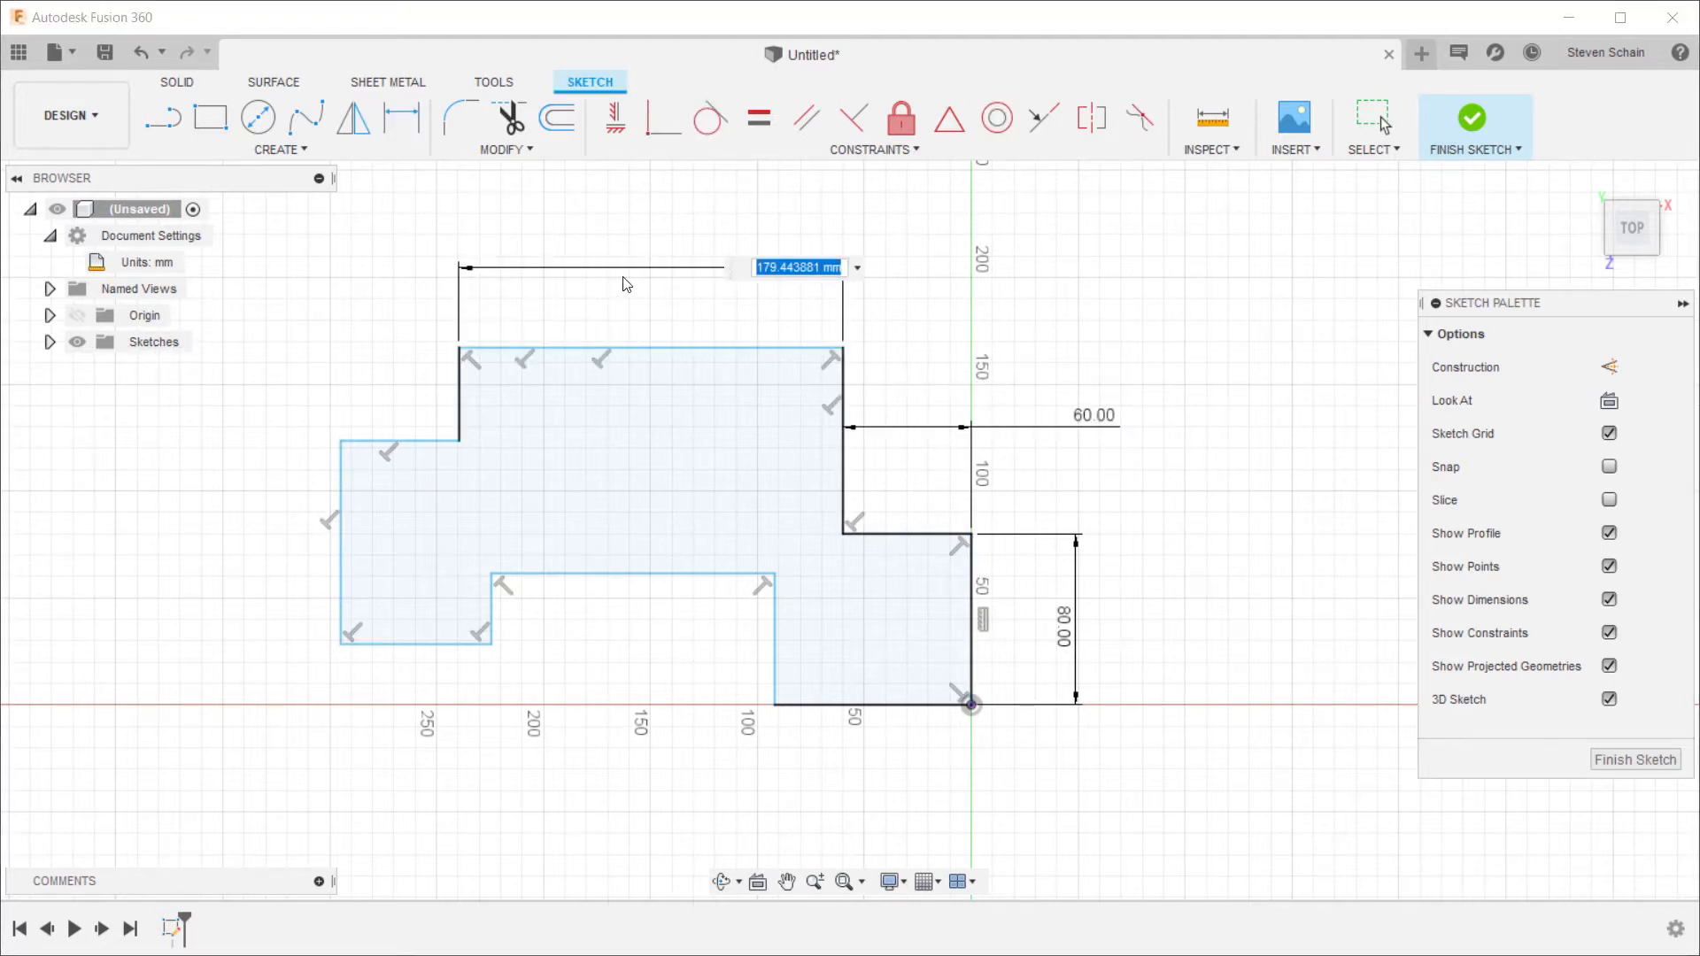
pyautogui.write('110')
pyautogui.press('Return')
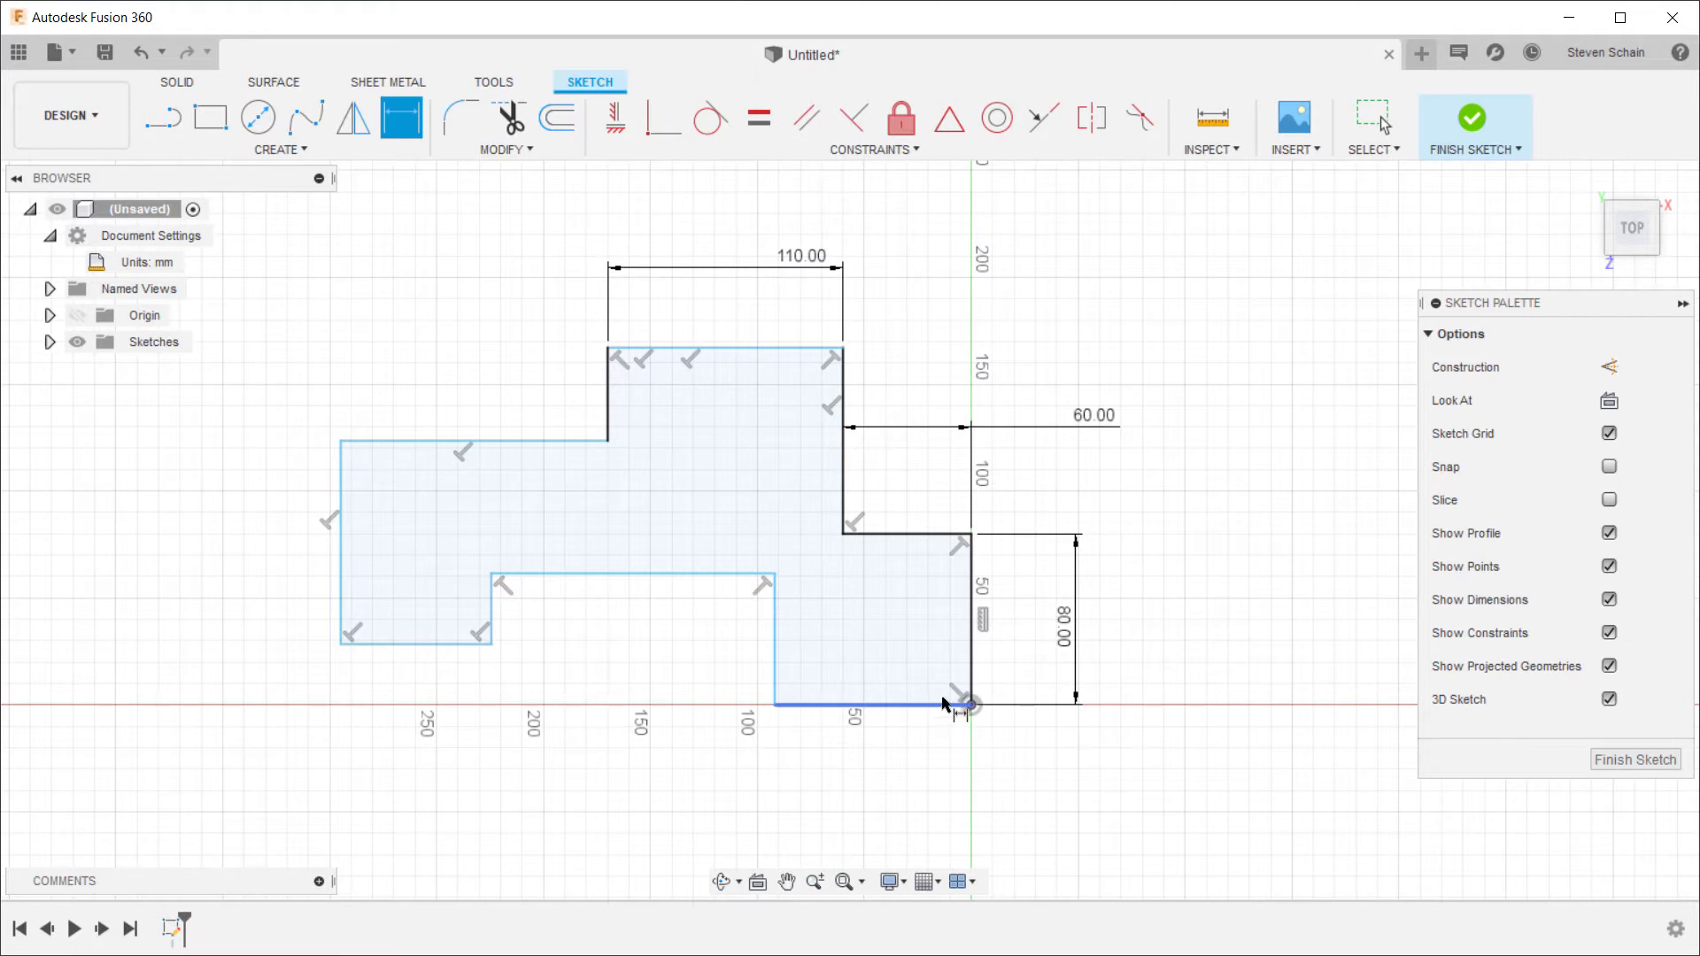
# Step: Dimension the right leg's bottom edge as 55 mm and the notch's width as 100 mm
pyautogui.click(954, 704)
pyautogui.click(885, 822)
pyautogui.write('55')
pyautogui.press('Return')
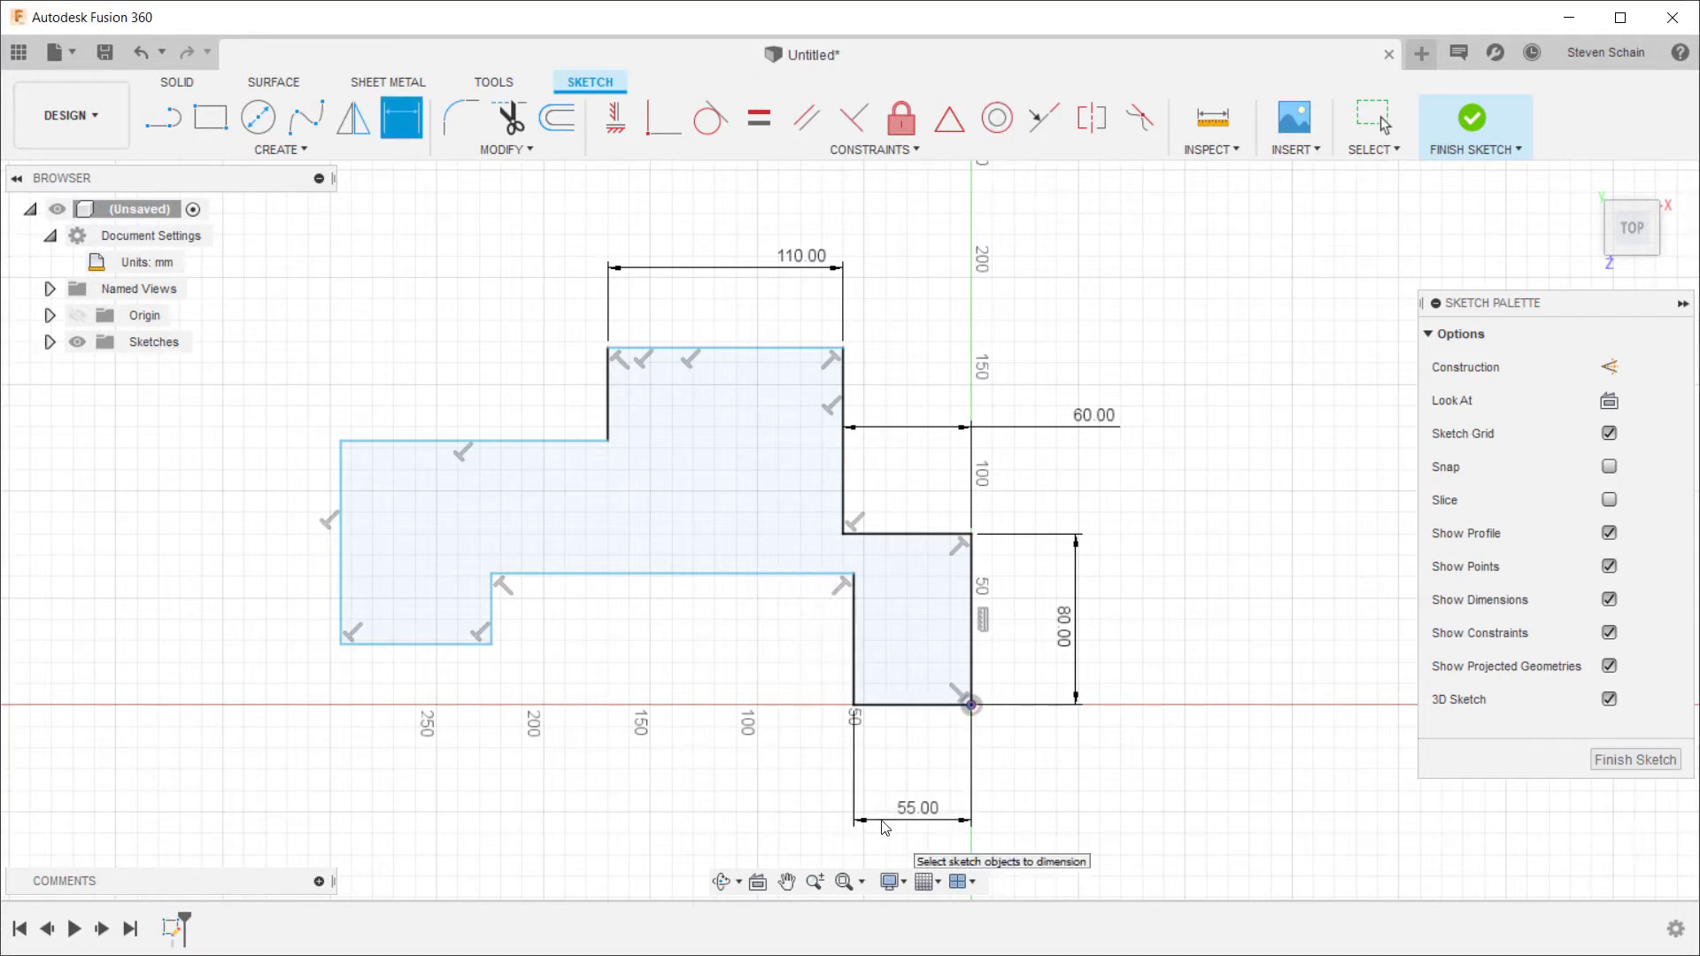
pyautogui.click(777, 575)
pyautogui.click(726, 795)
pyautogui.write('100')
pyautogui.press('Return')
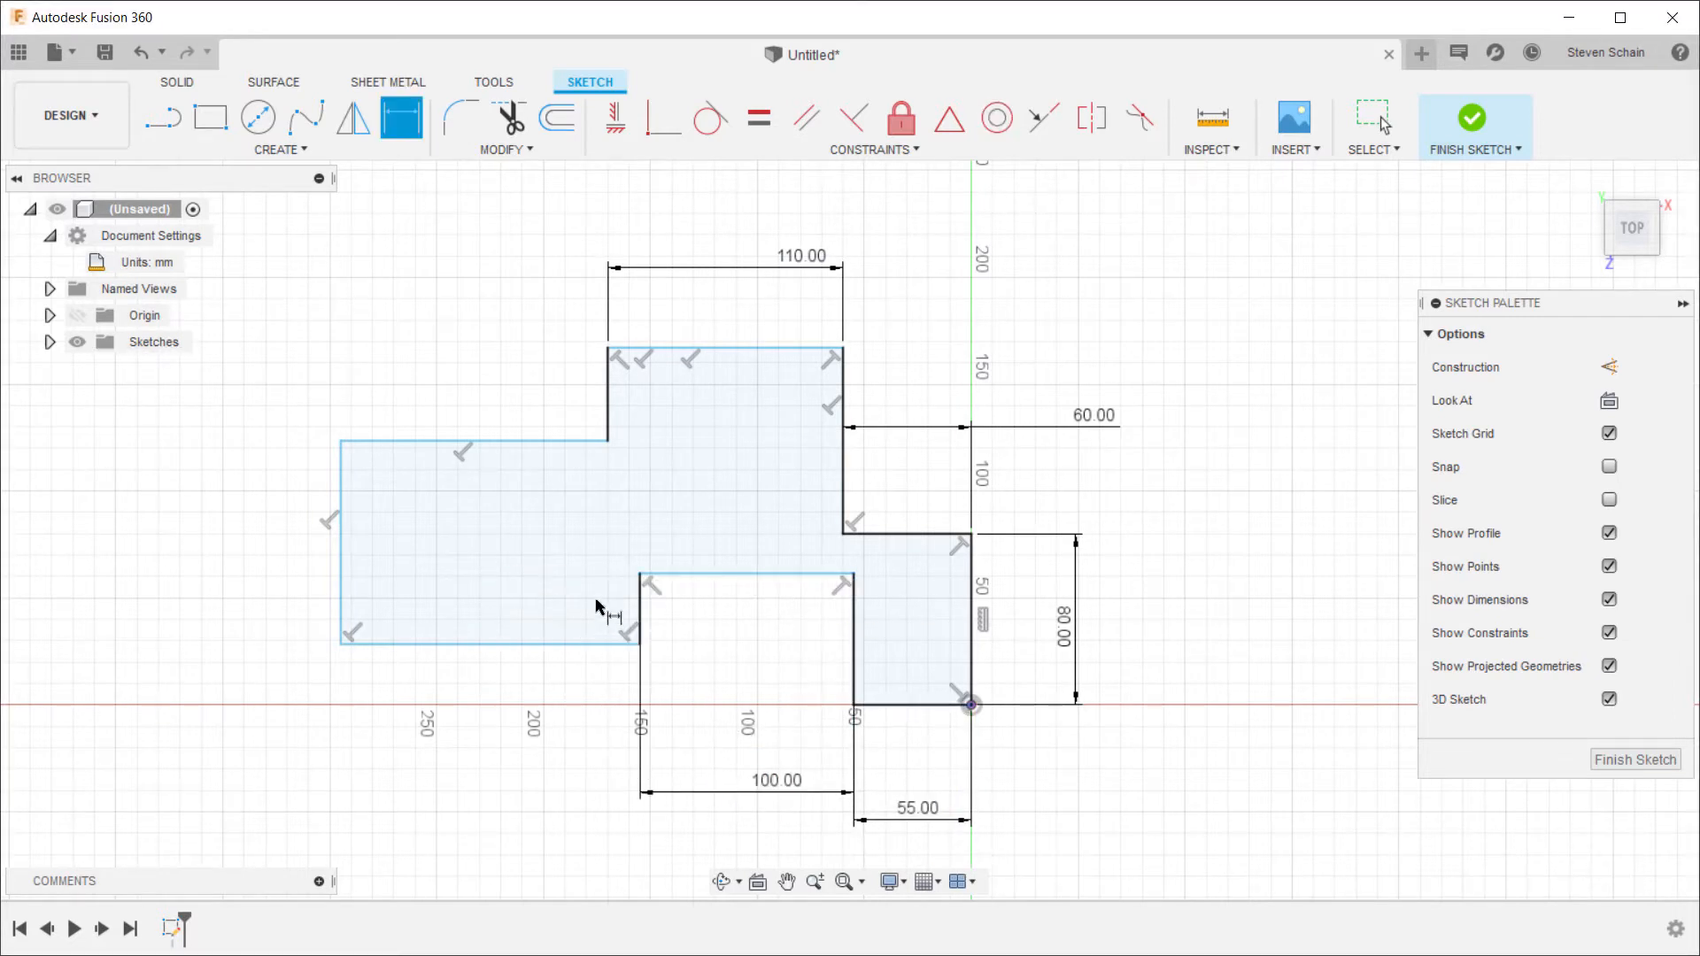
# Step: Dimension the overall width between the profile's outermost vertical edges as 200 mm
pyautogui.click(576, 645)
pyautogui.press('Escape')
pyautogui.press('d')
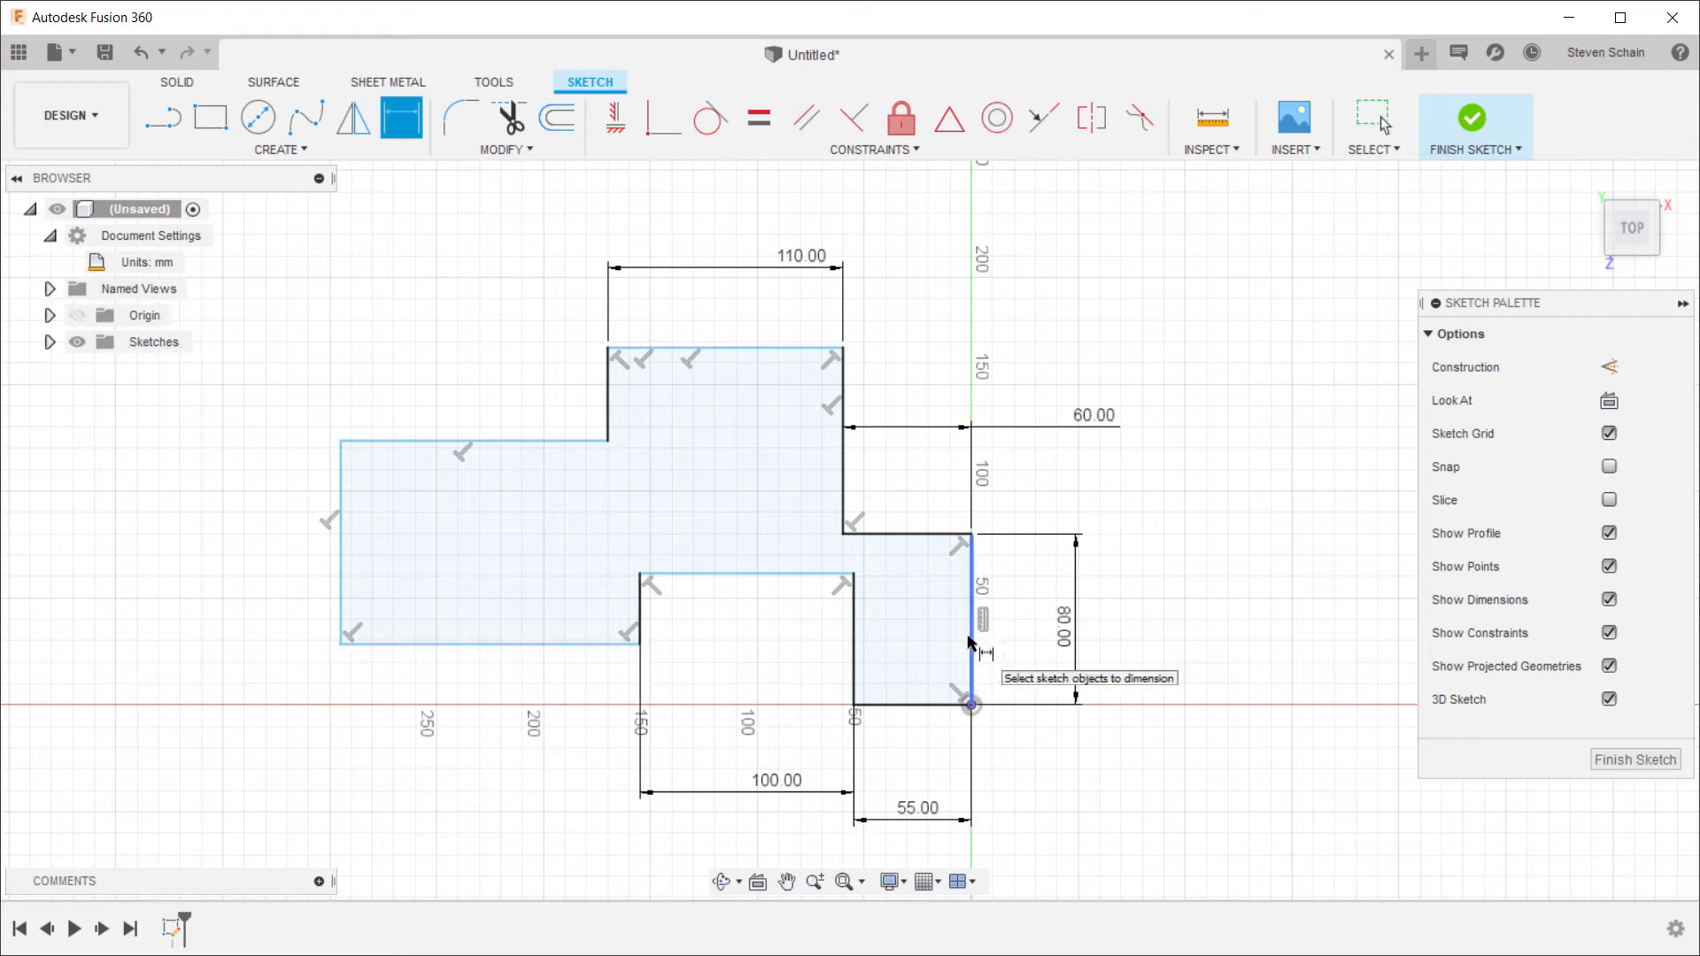
pyautogui.click(970, 683)
pyautogui.click(342, 634)
pyautogui.click(428, 861)
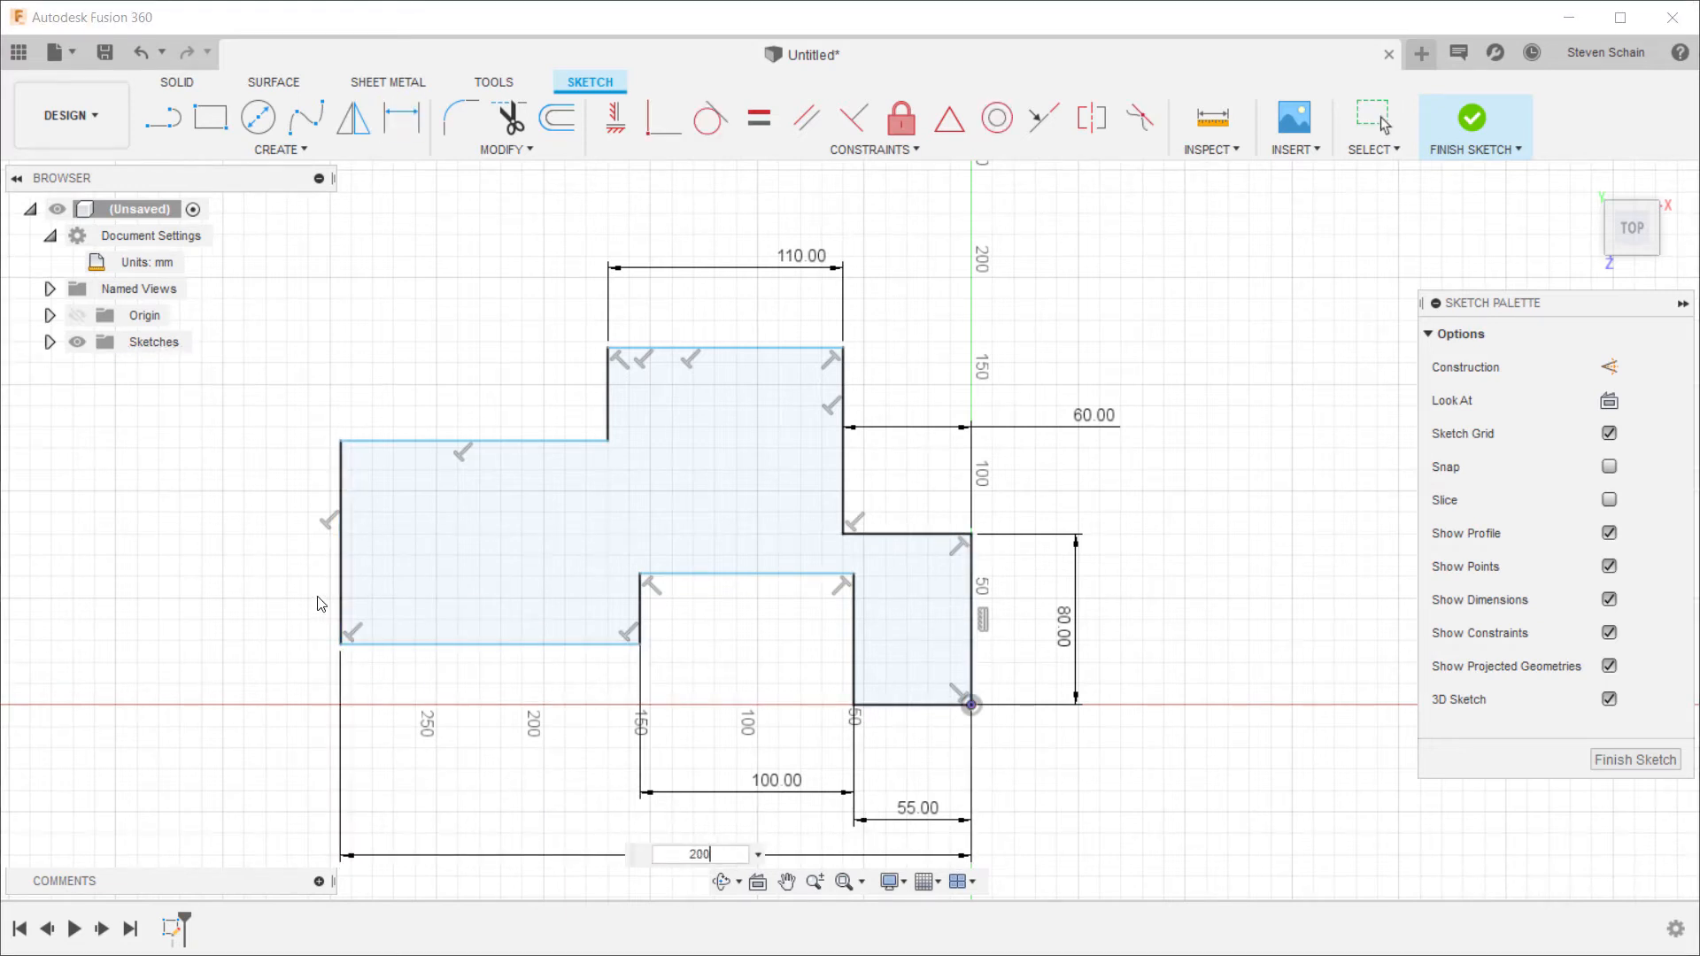
pyautogui.press('Return')
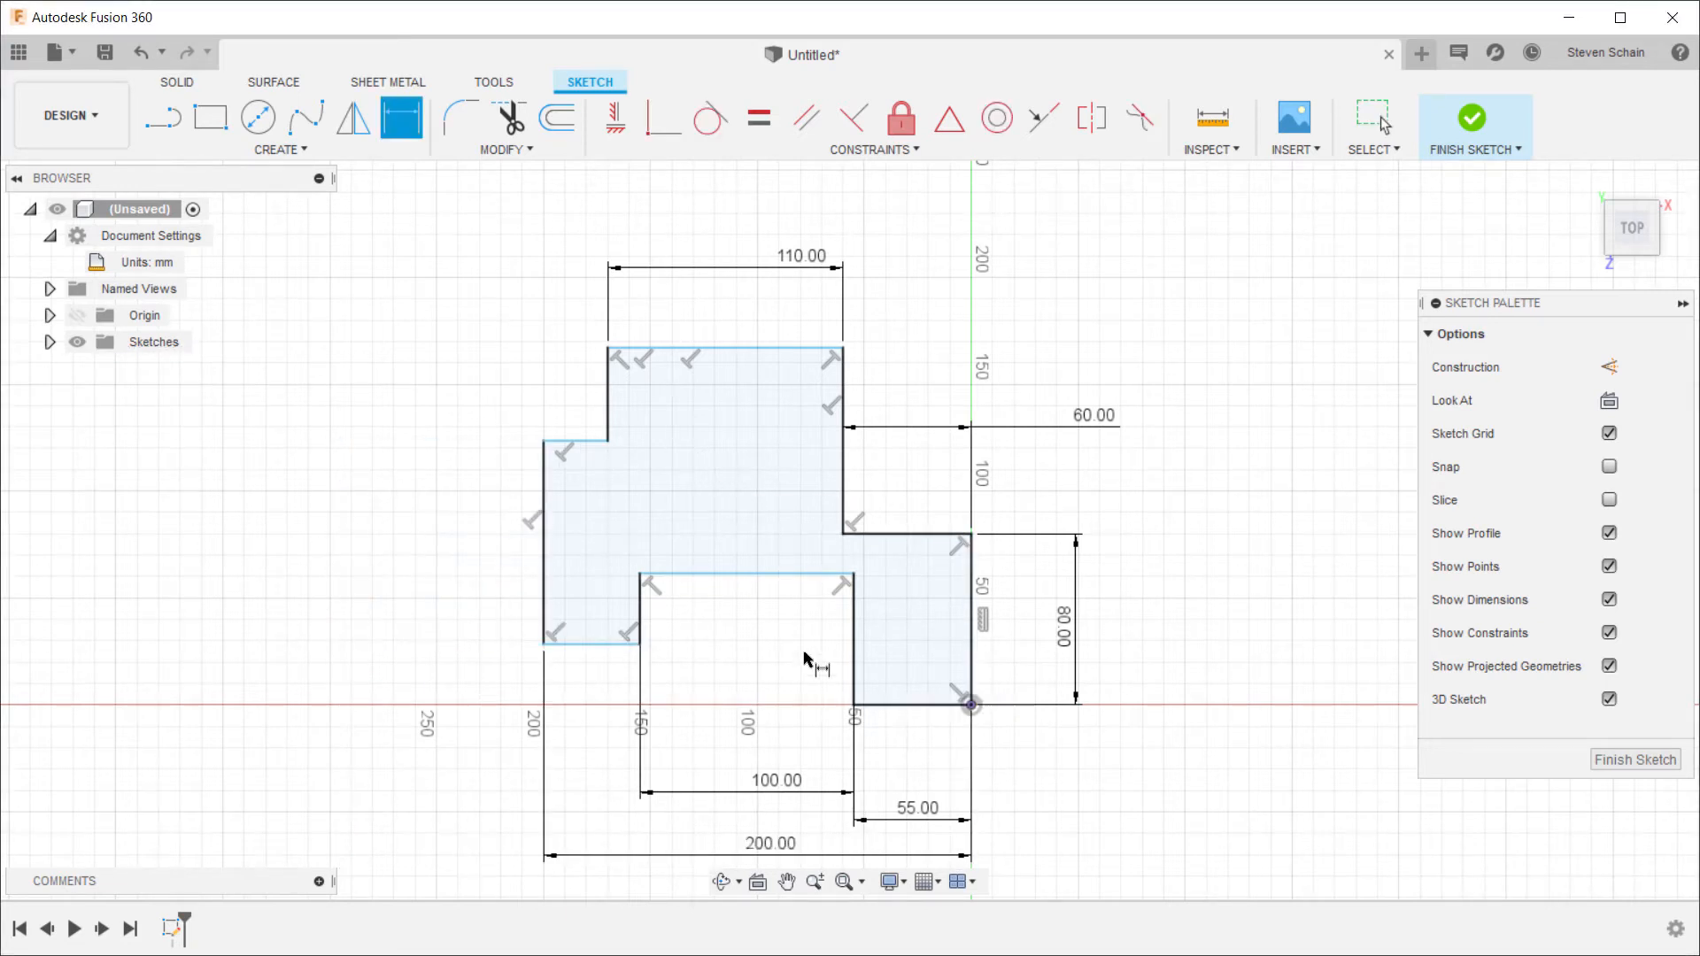
# Step: Dimension the notch's right edge as 50 mm and the distance from the left leg's bottom edge to the notch's top as 40 mm
pyautogui.click(853, 651)
pyautogui.click(784, 624)
pyautogui.write('50')
pyautogui.press('Return')
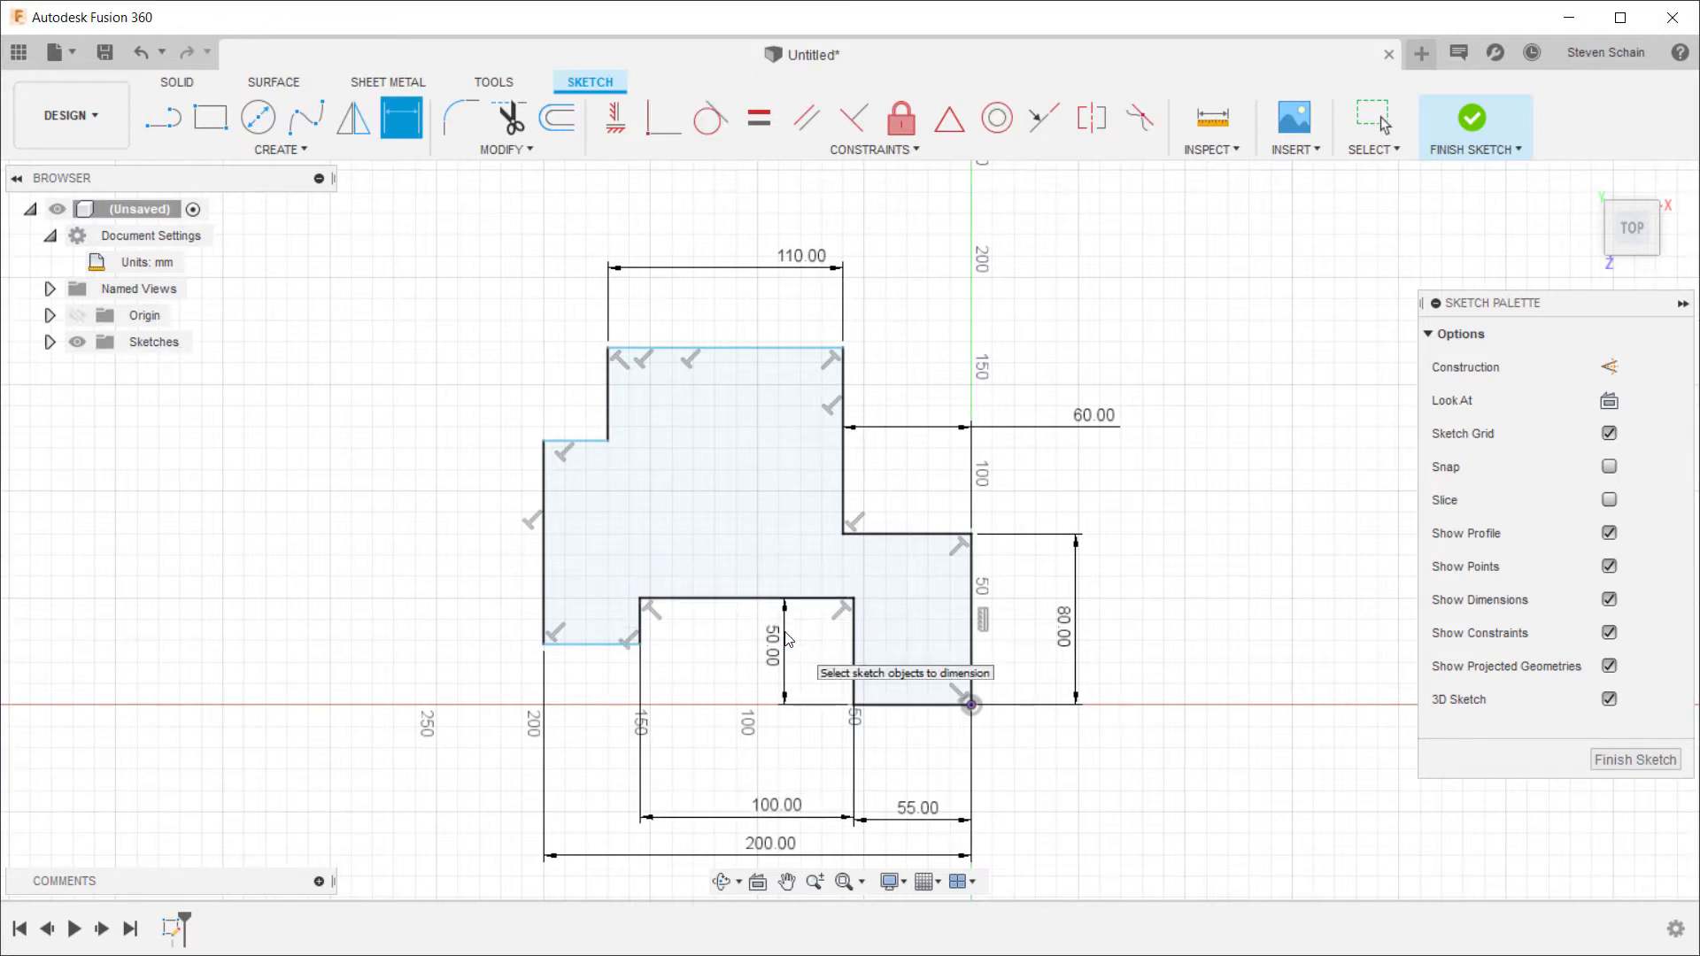
pyautogui.click(607, 645)
pyautogui.click(669, 598)
pyautogui.click(686, 687)
pyautogui.write('40')
pyautogui.press('Return')
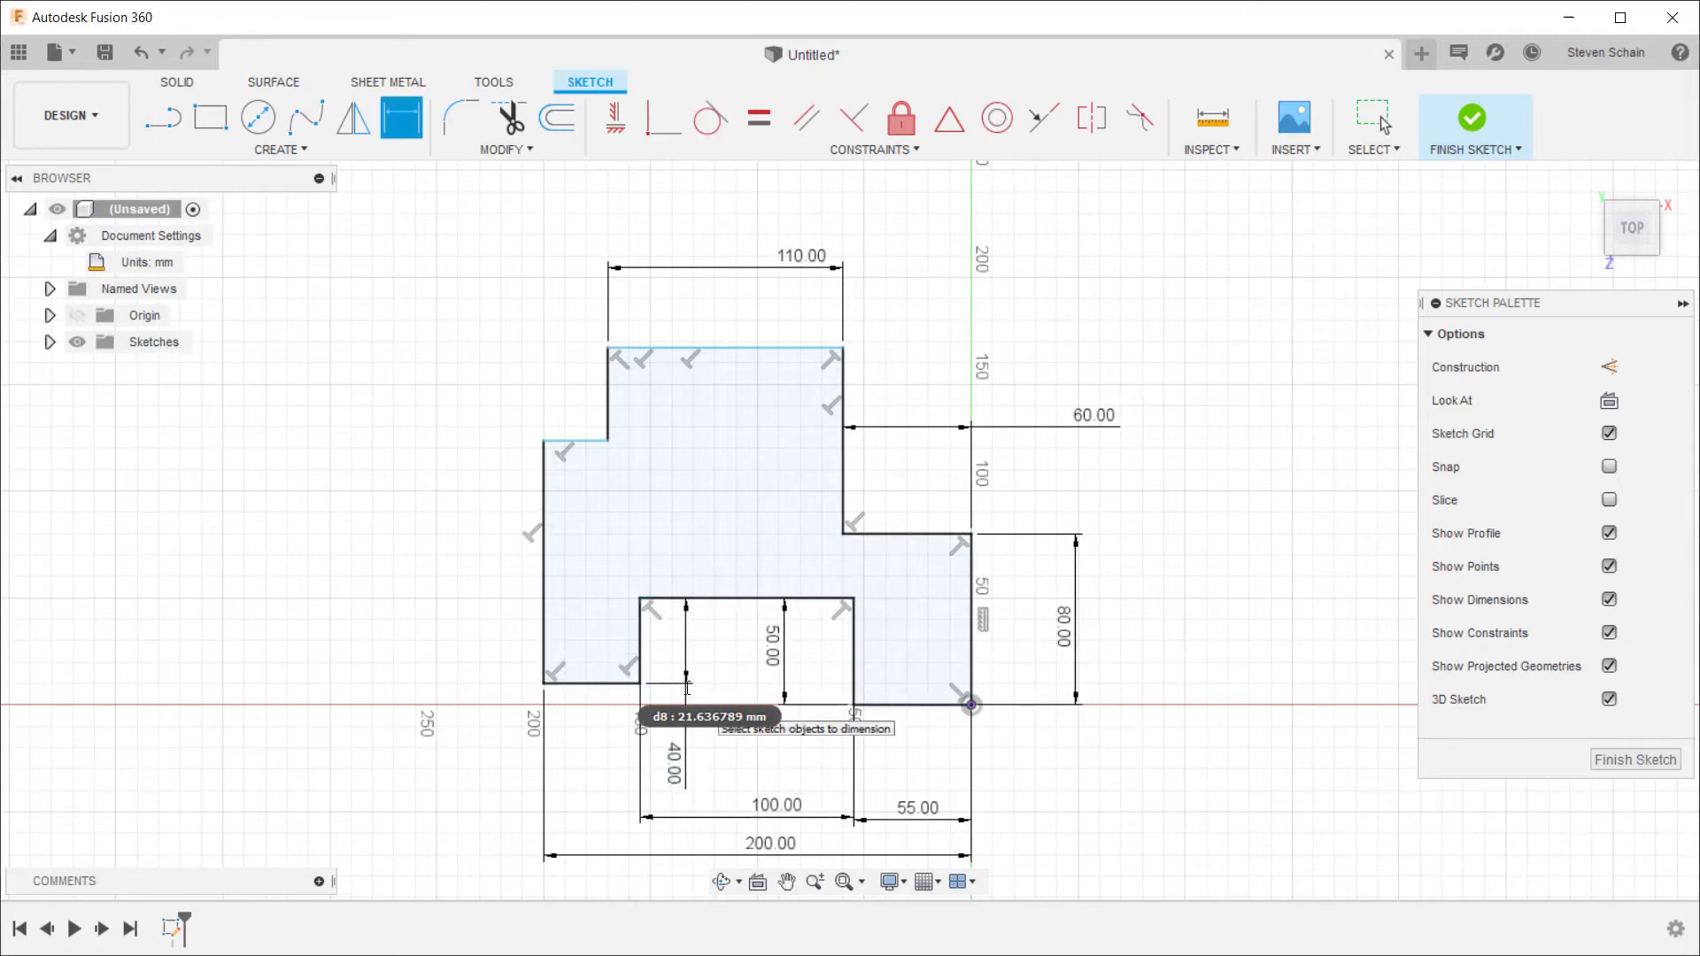
# Step: Dimension the overall height from the right leg's bottom edge to the top edge as 130 mm
pyautogui.click(899, 705)
pyautogui.click(740, 348)
pyautogui.click(1209, 464)
pyautogui.write('130')
pyautogui.press('Return')
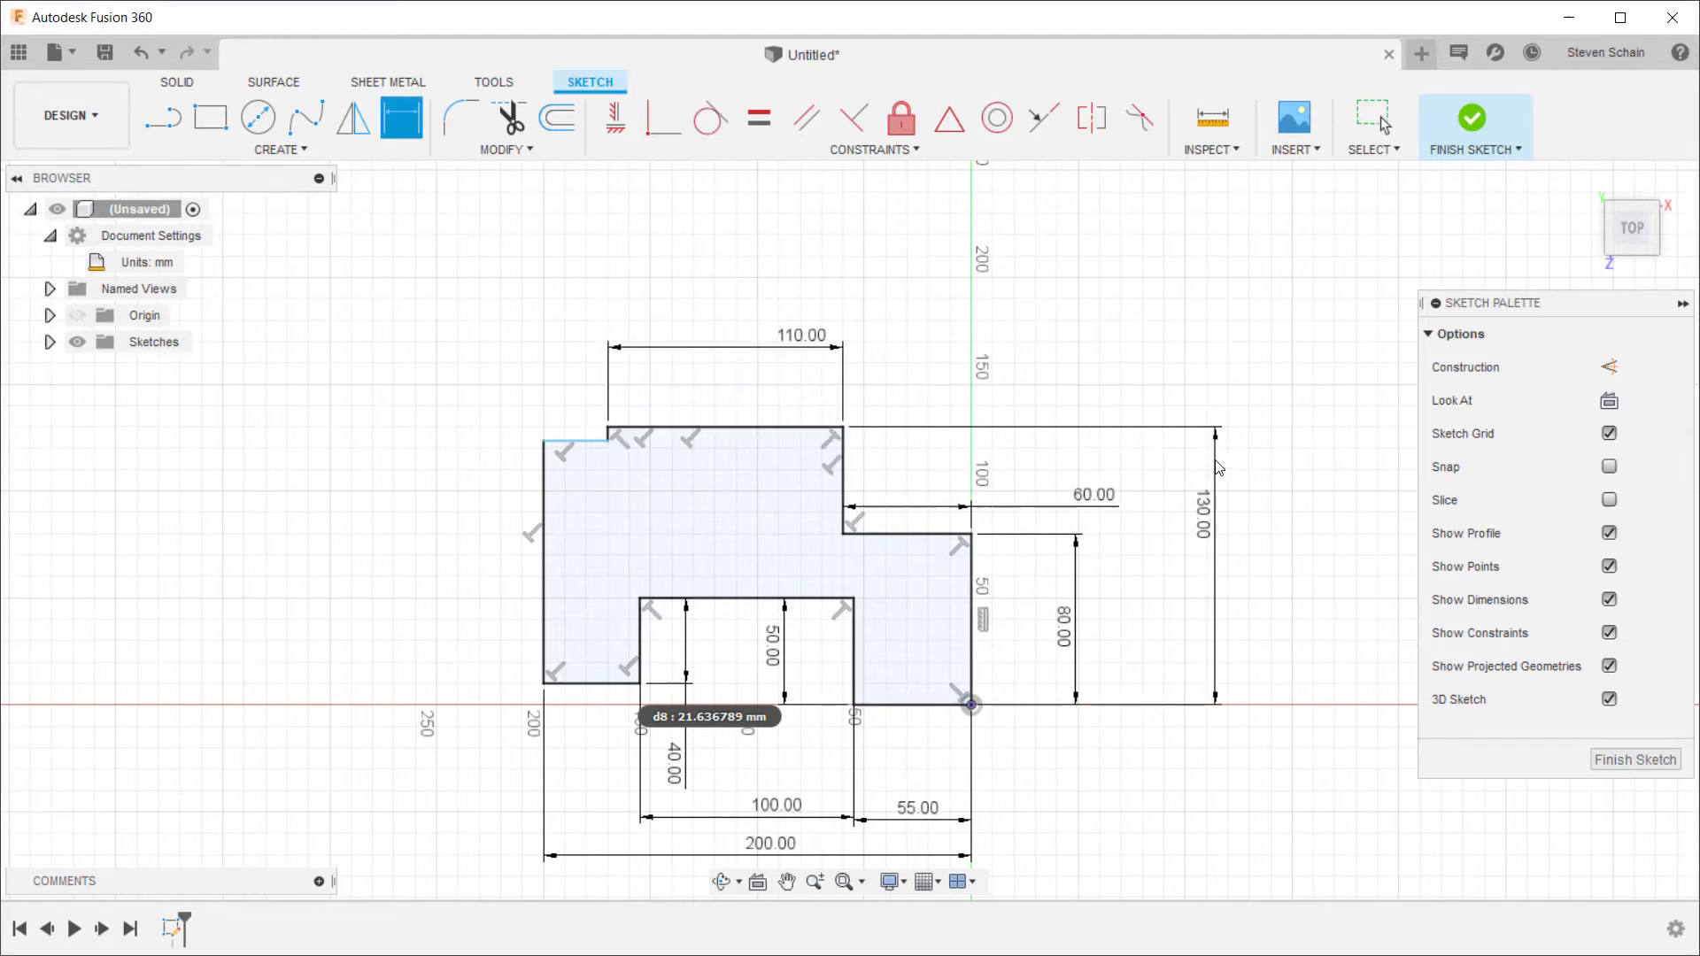
# Step: Dimension the left shoulder's height above the right leg's bottom edge as 100 mm and finish the sketch
pyautogui.click(960, 704)
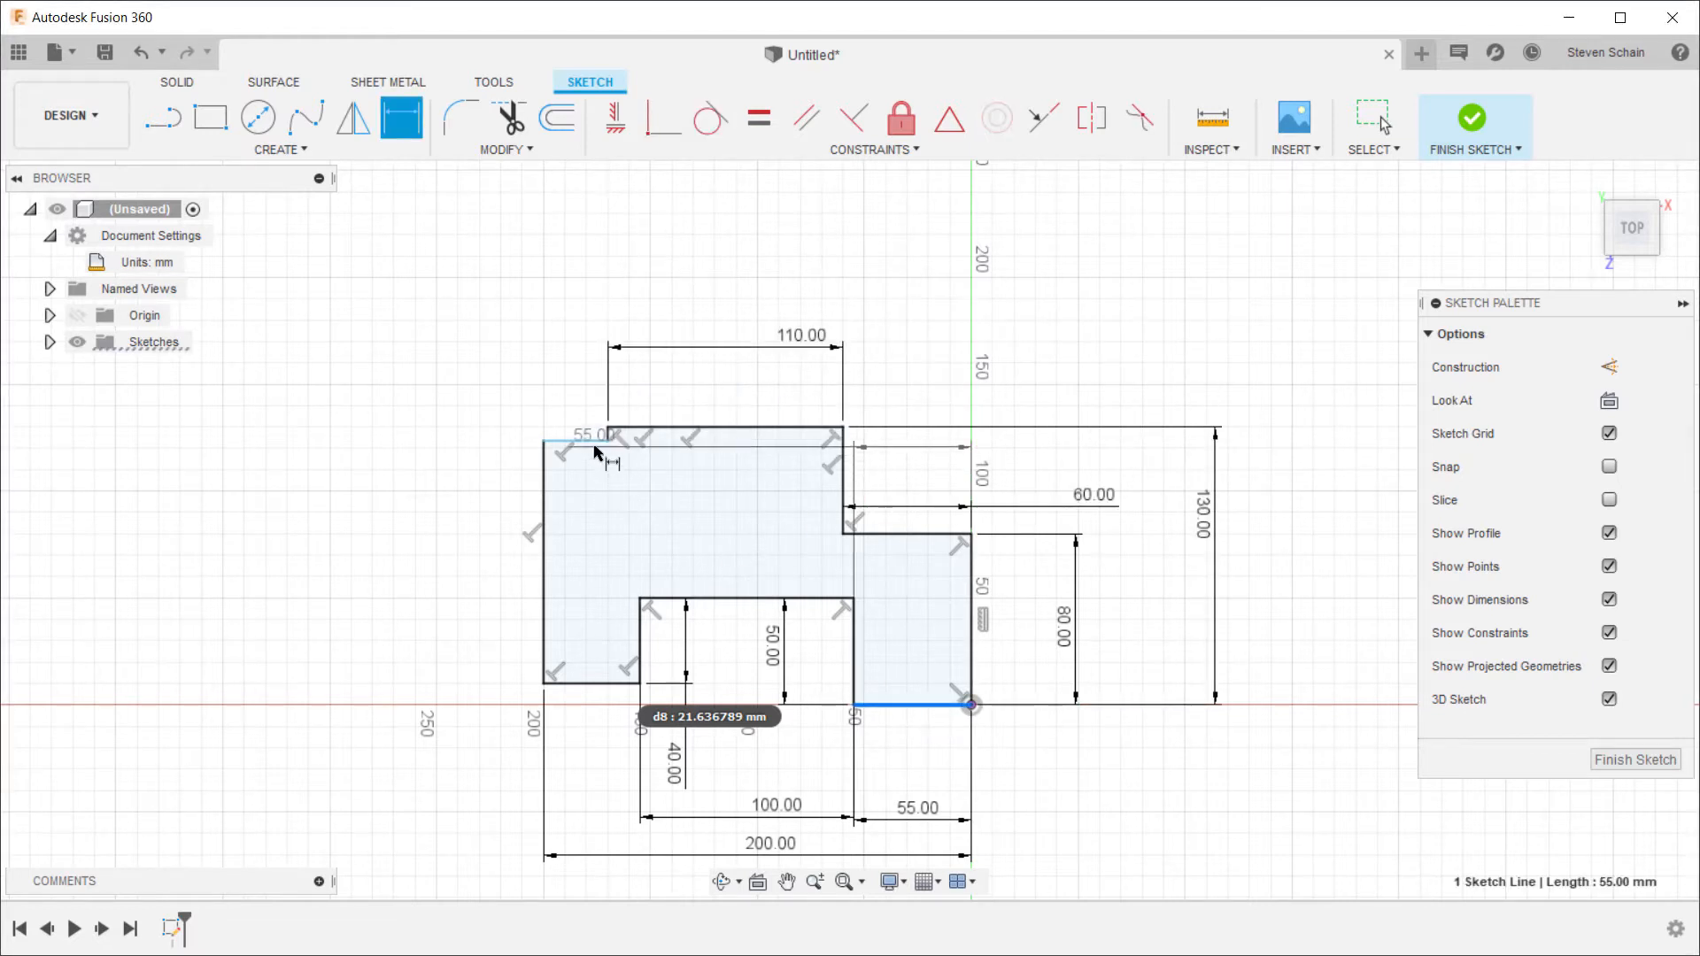
pyautogui.click(575, 440)
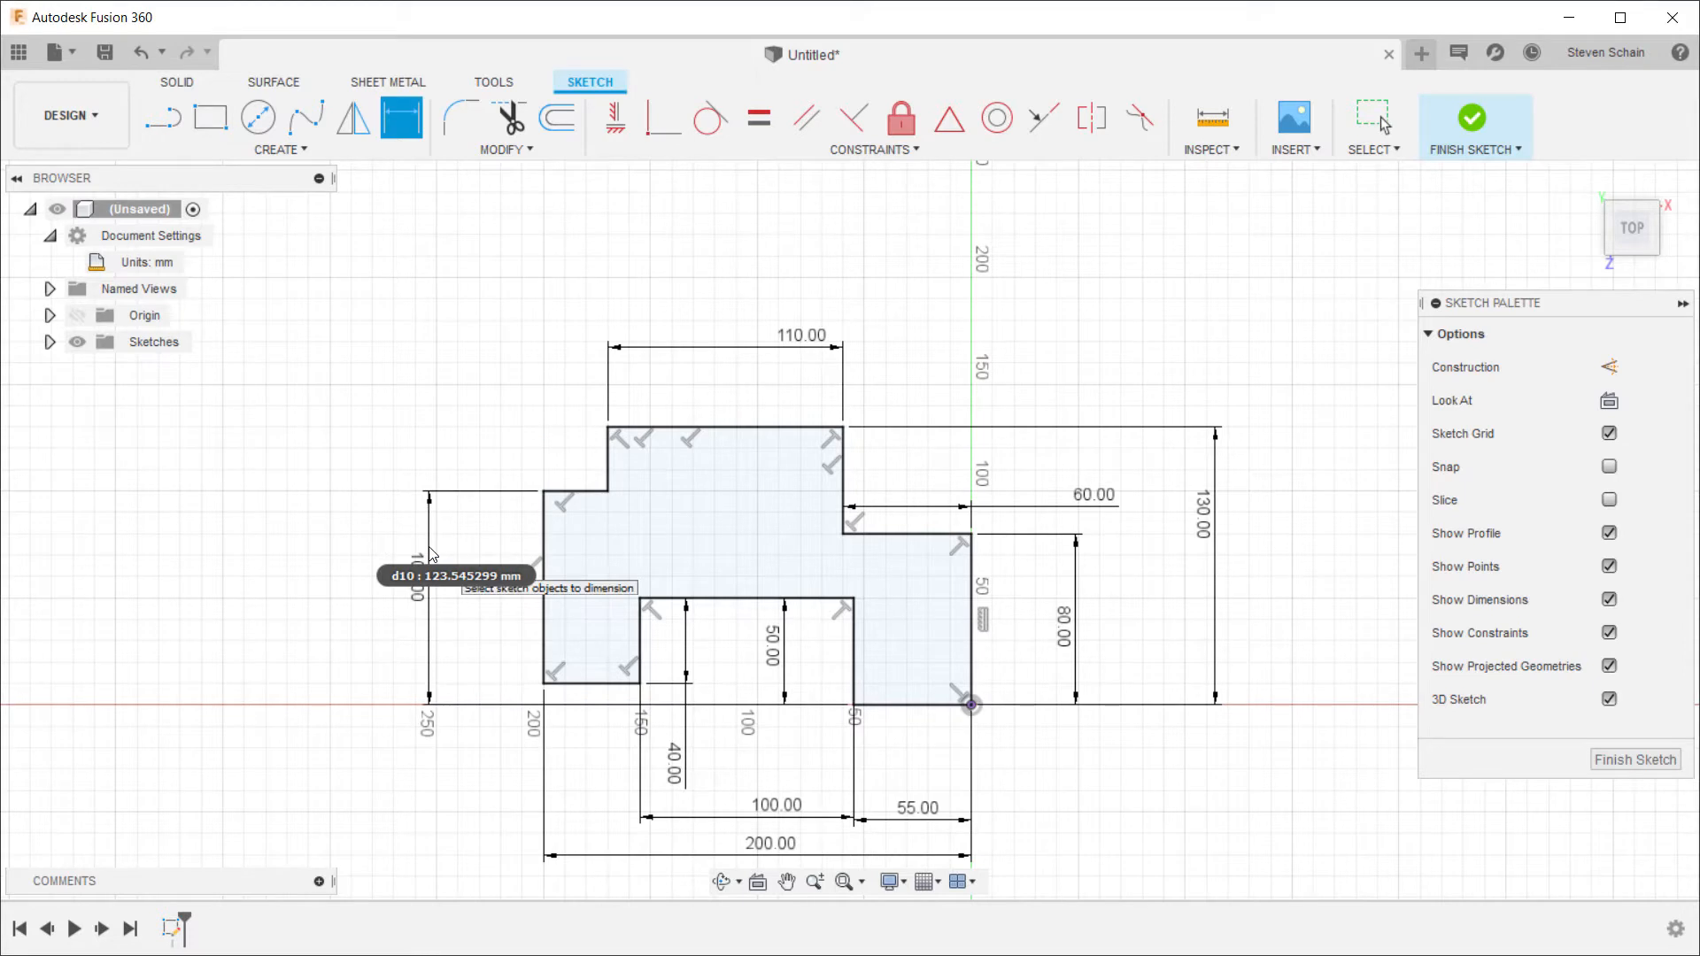
pyautogui.click(1471, 118)
# Step: Extrude the closed profile 30 mm as a new body
pyautogui.moveTo(1058, 614)
pyautogui.keyDown('shift'); pyautogui.mouseDown(button='middle')
pyautogui.moveTo(956, 576)
pyautogui.moveTo(1000, 613)
pyautogui.mouseUp(button='middle'); pyautogui.keyUp('shift')
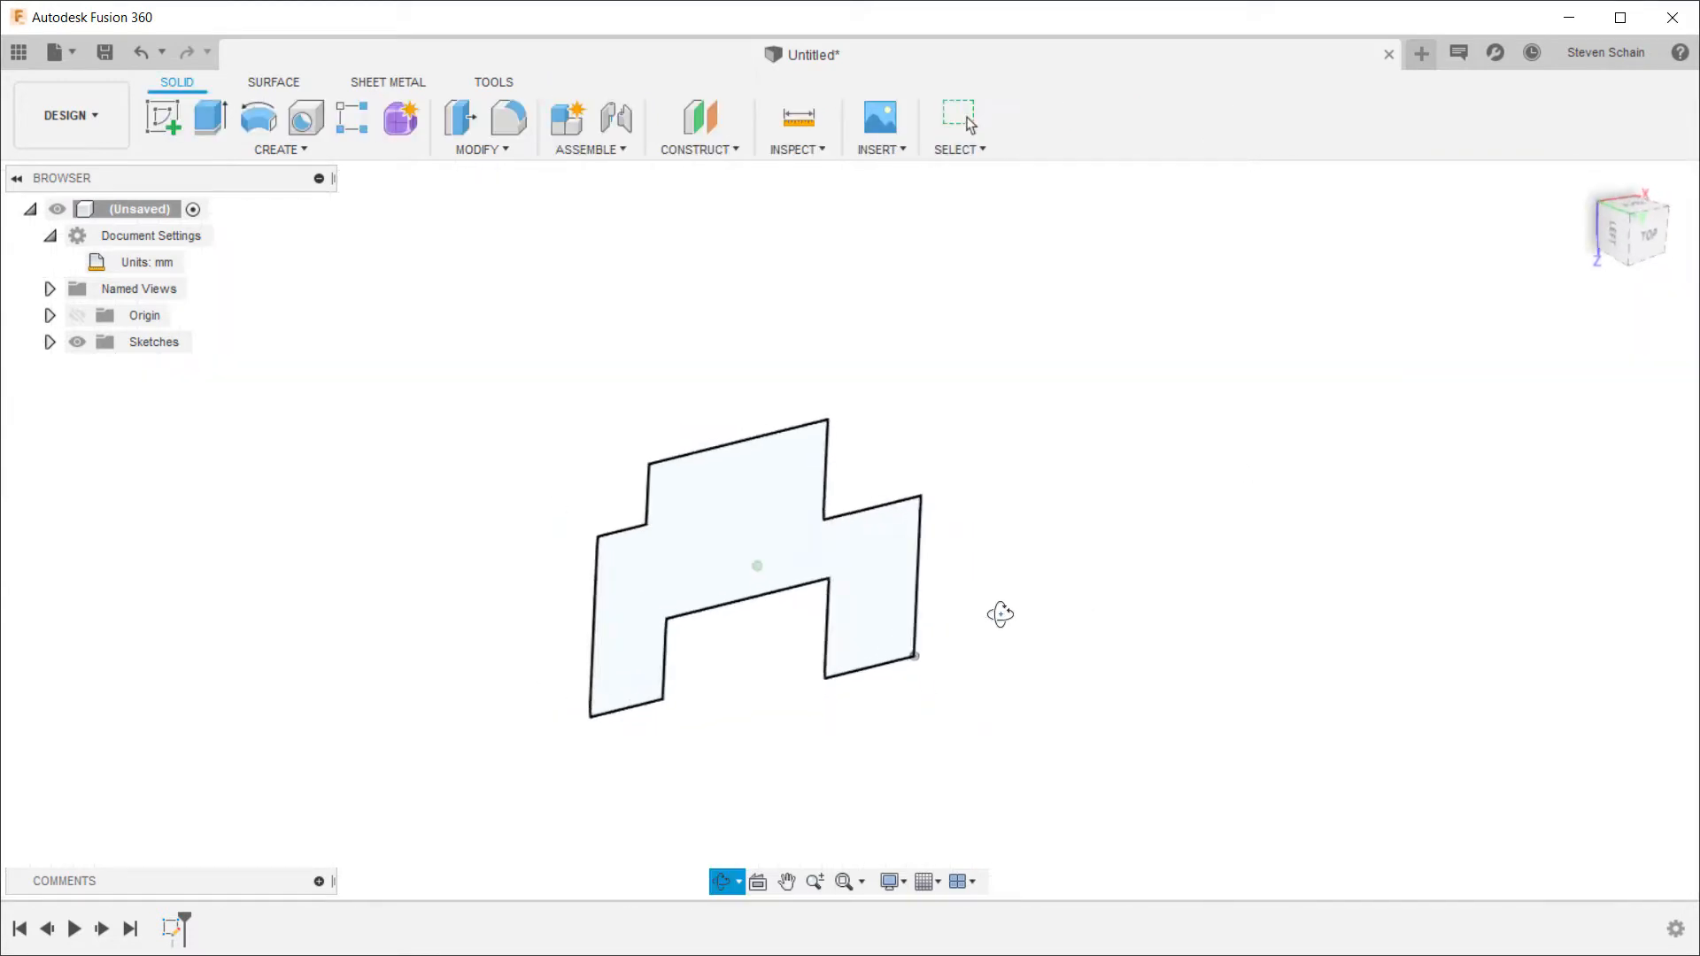
pyautogui.click(211, 117)
pyautogui.moveTo(769, 569); pyautogui.dragTo(880, 612)
pyautogui.write('3')
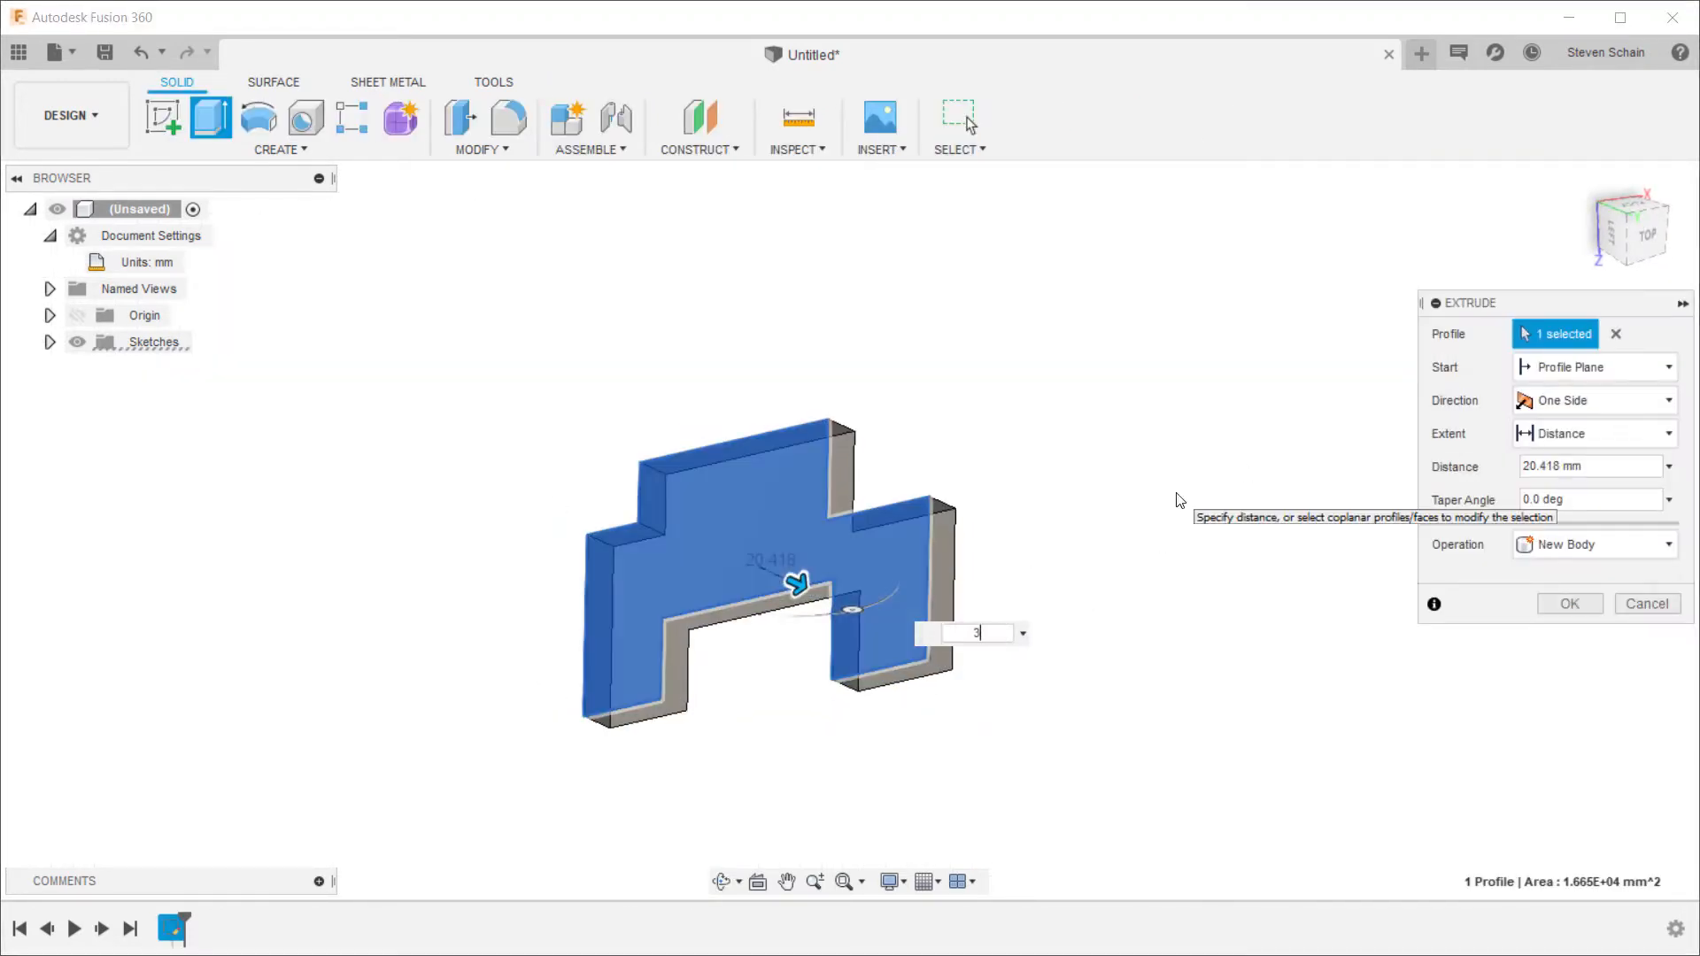
pyautogui.write('0')
pyautogui.press('Return')
pyautogui.scroll(3, 848, 751)
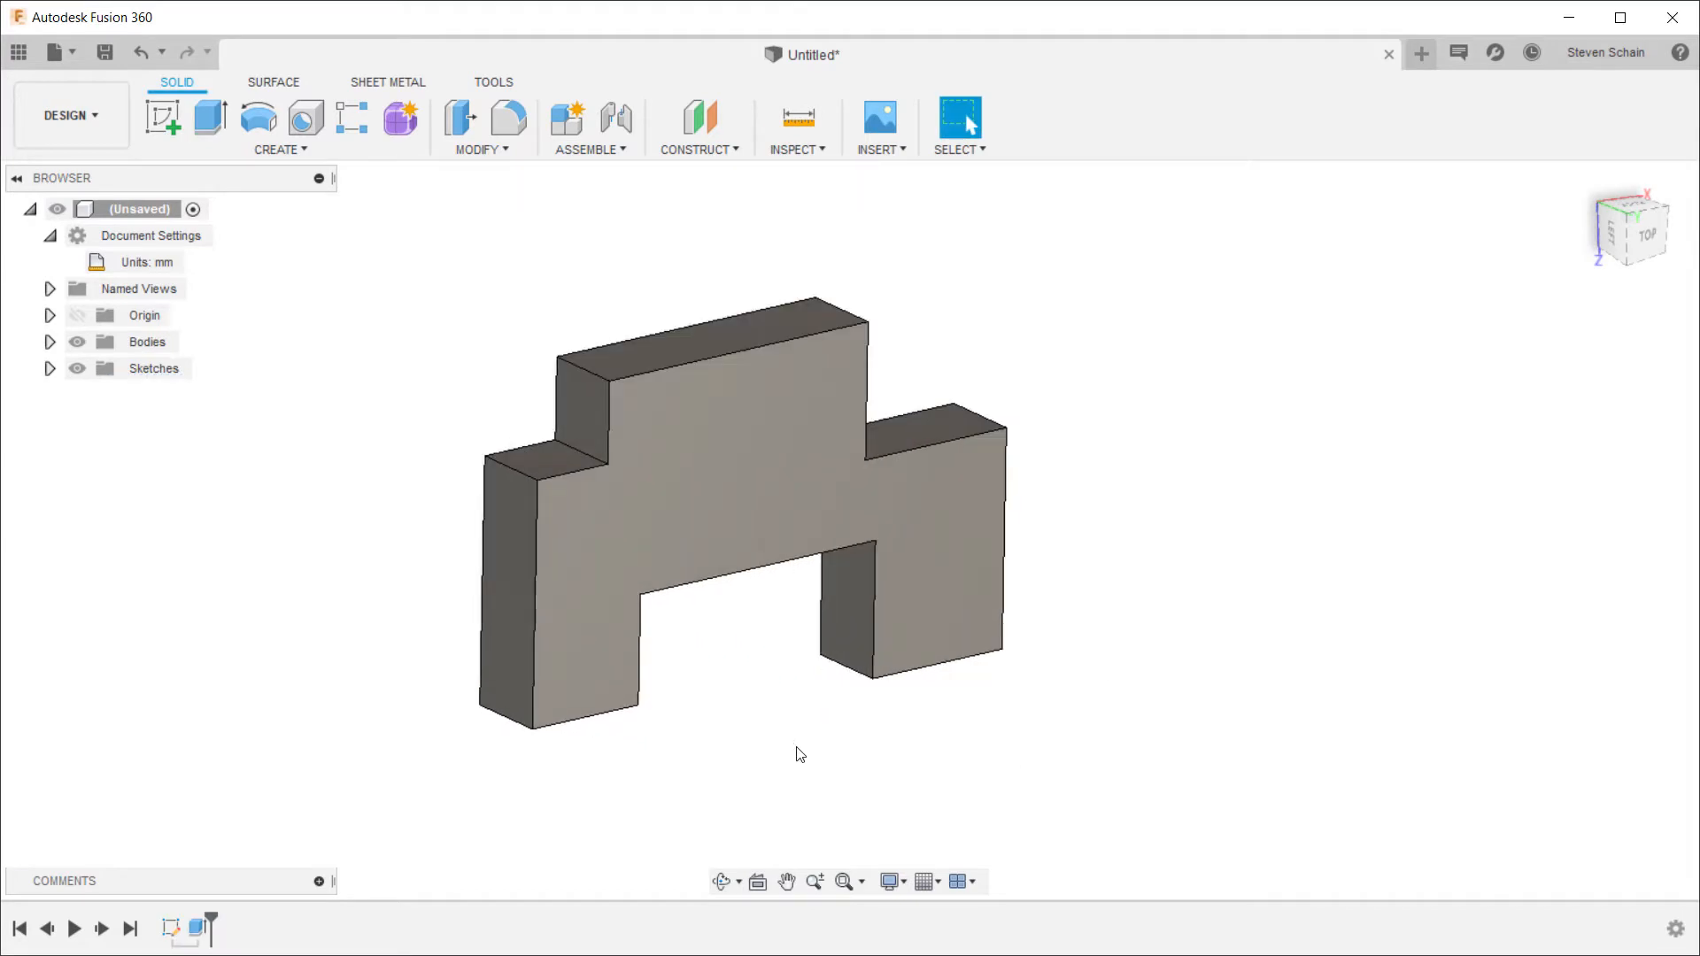
# Step: Fillet all twelve corner edges running through the body's thickness with a 10 mm constant radius
pyautogui.click(512, 117)
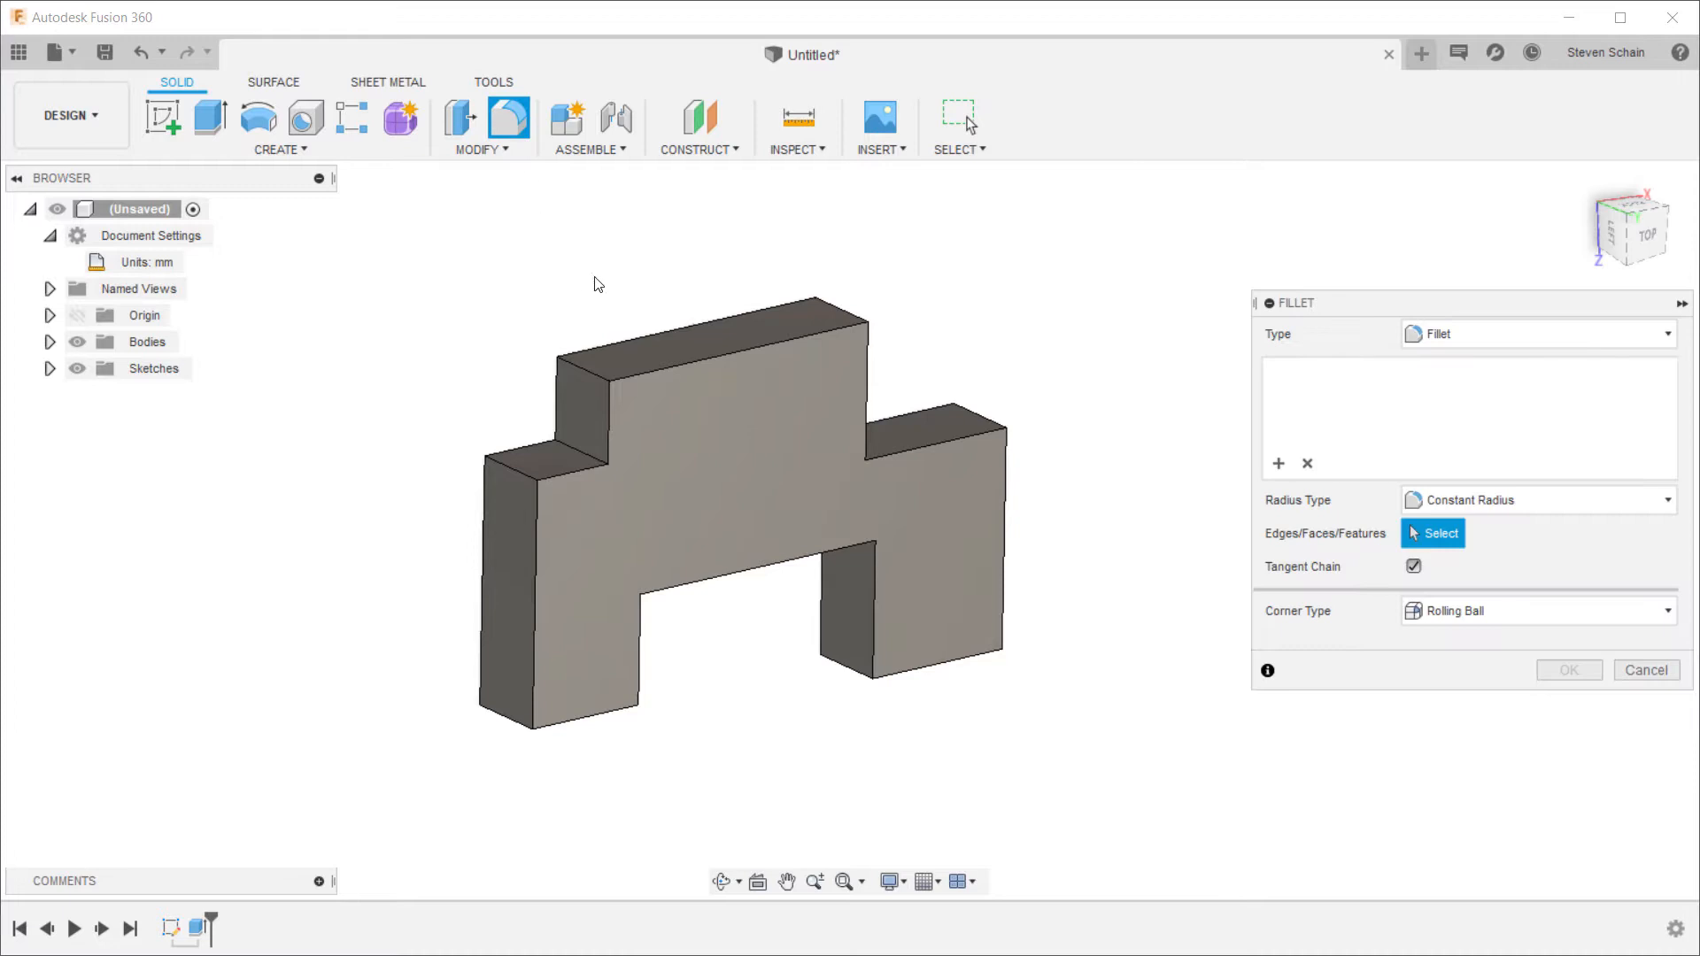
pyautogui.click(583, 369)
pyautogui.click(582, 451)
pyautogui.click(512, 467)
pyautogui.click(506, 717)
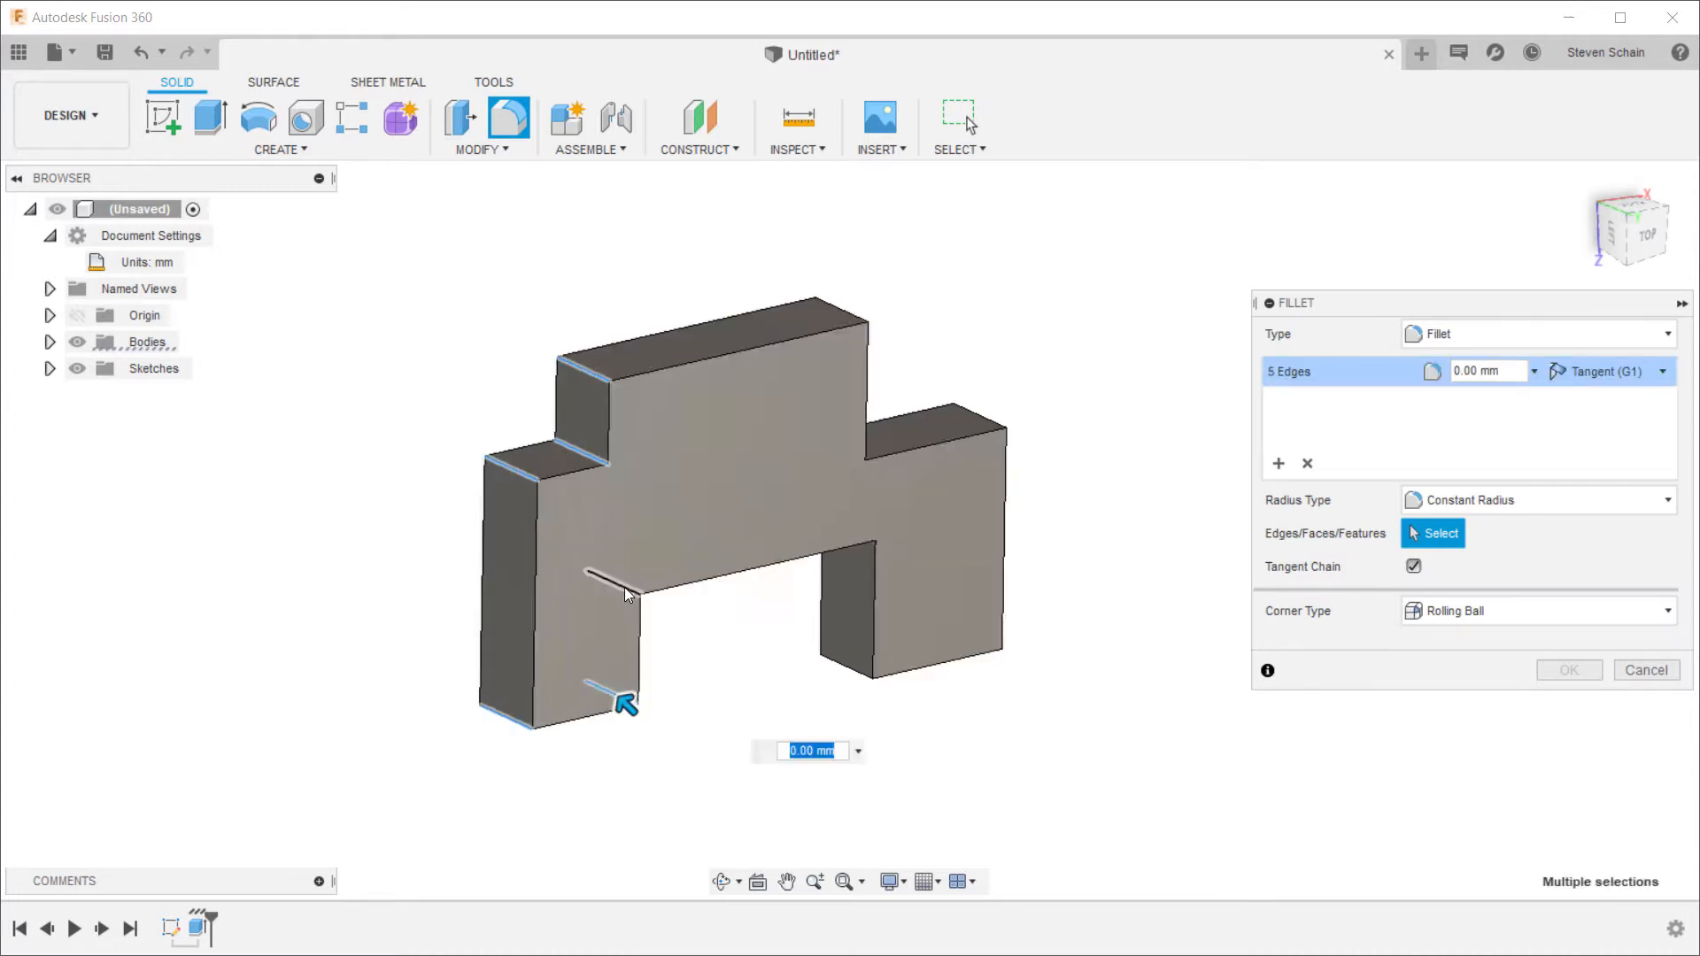
pyautogui.click(624, 587)
pyautogui.click(847, 533)
pyautogui.click(848, 666)
pyautogui.click(964, 634)
pyautogui.click(983, 416)
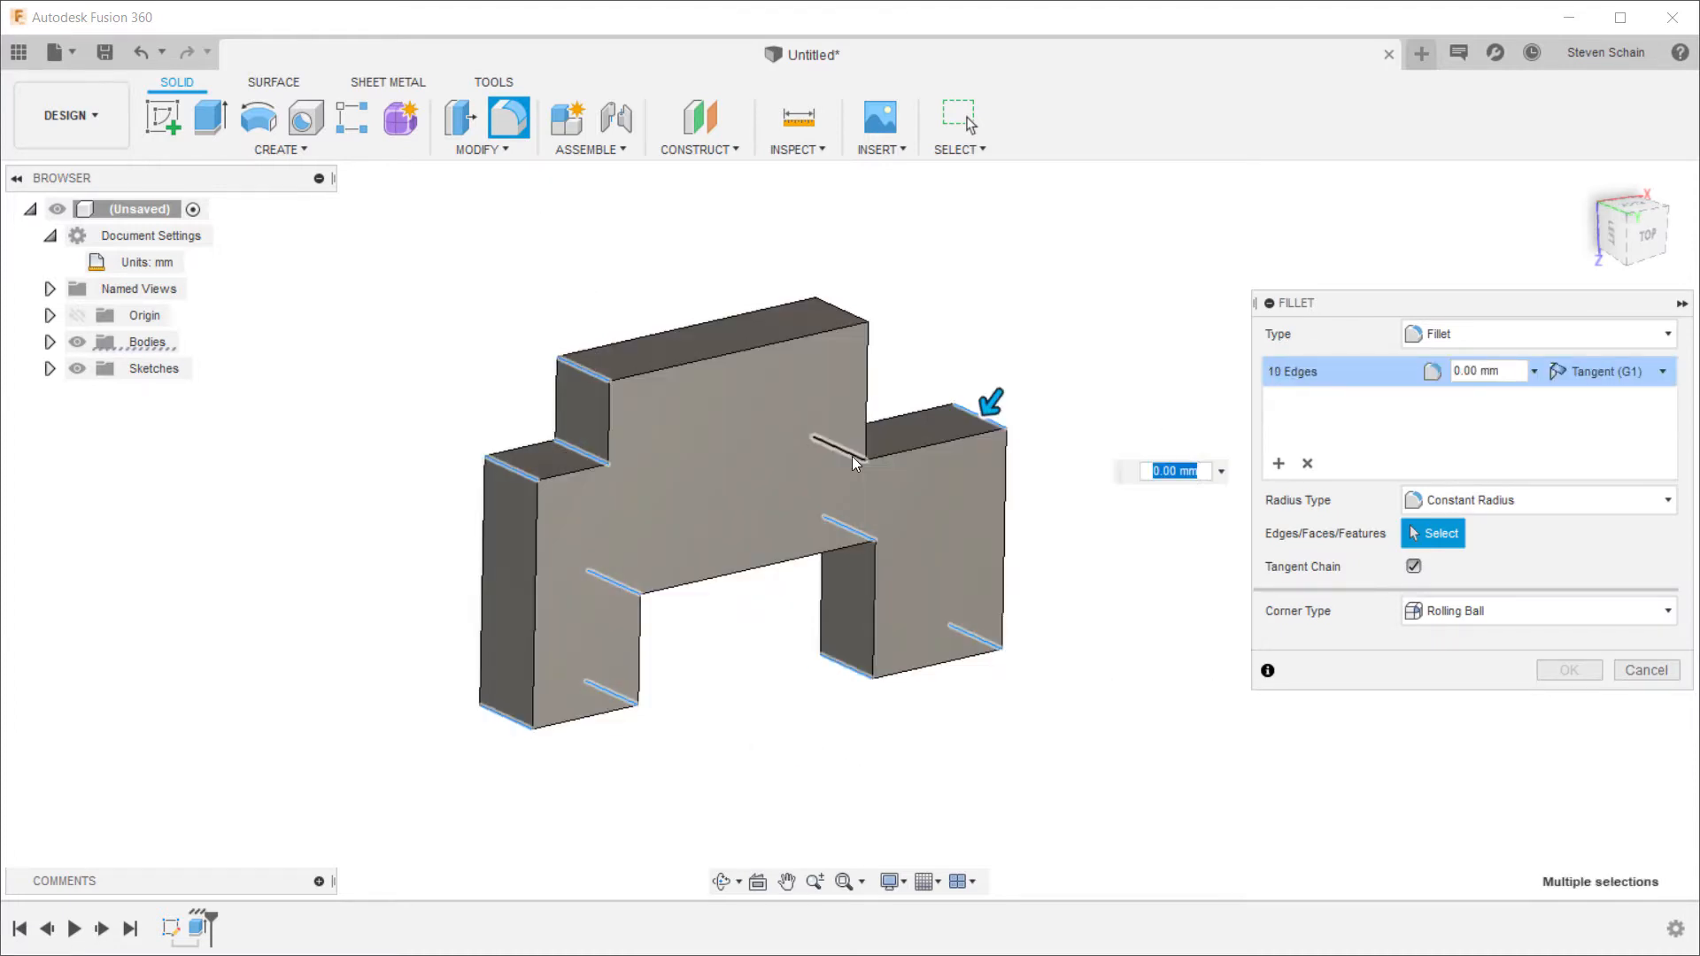
pyautogui.click(851, 455)
pyautogui.click(848, 315)
pyautogui.write('10')
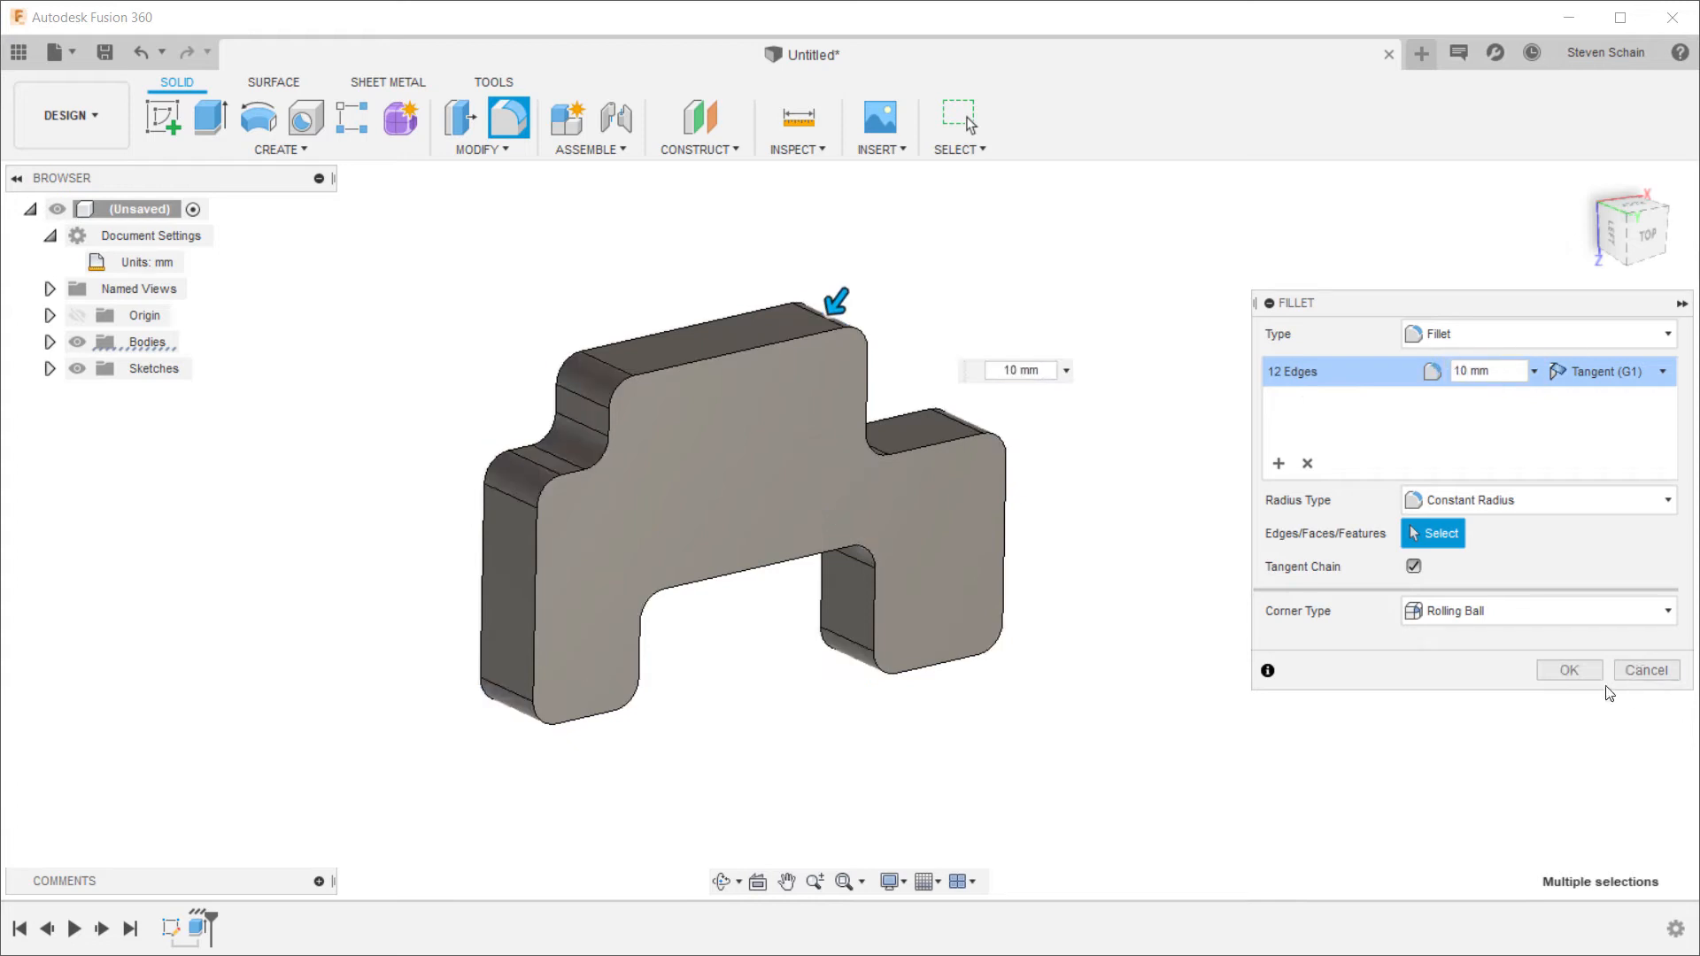
pyautogui.press('Return')
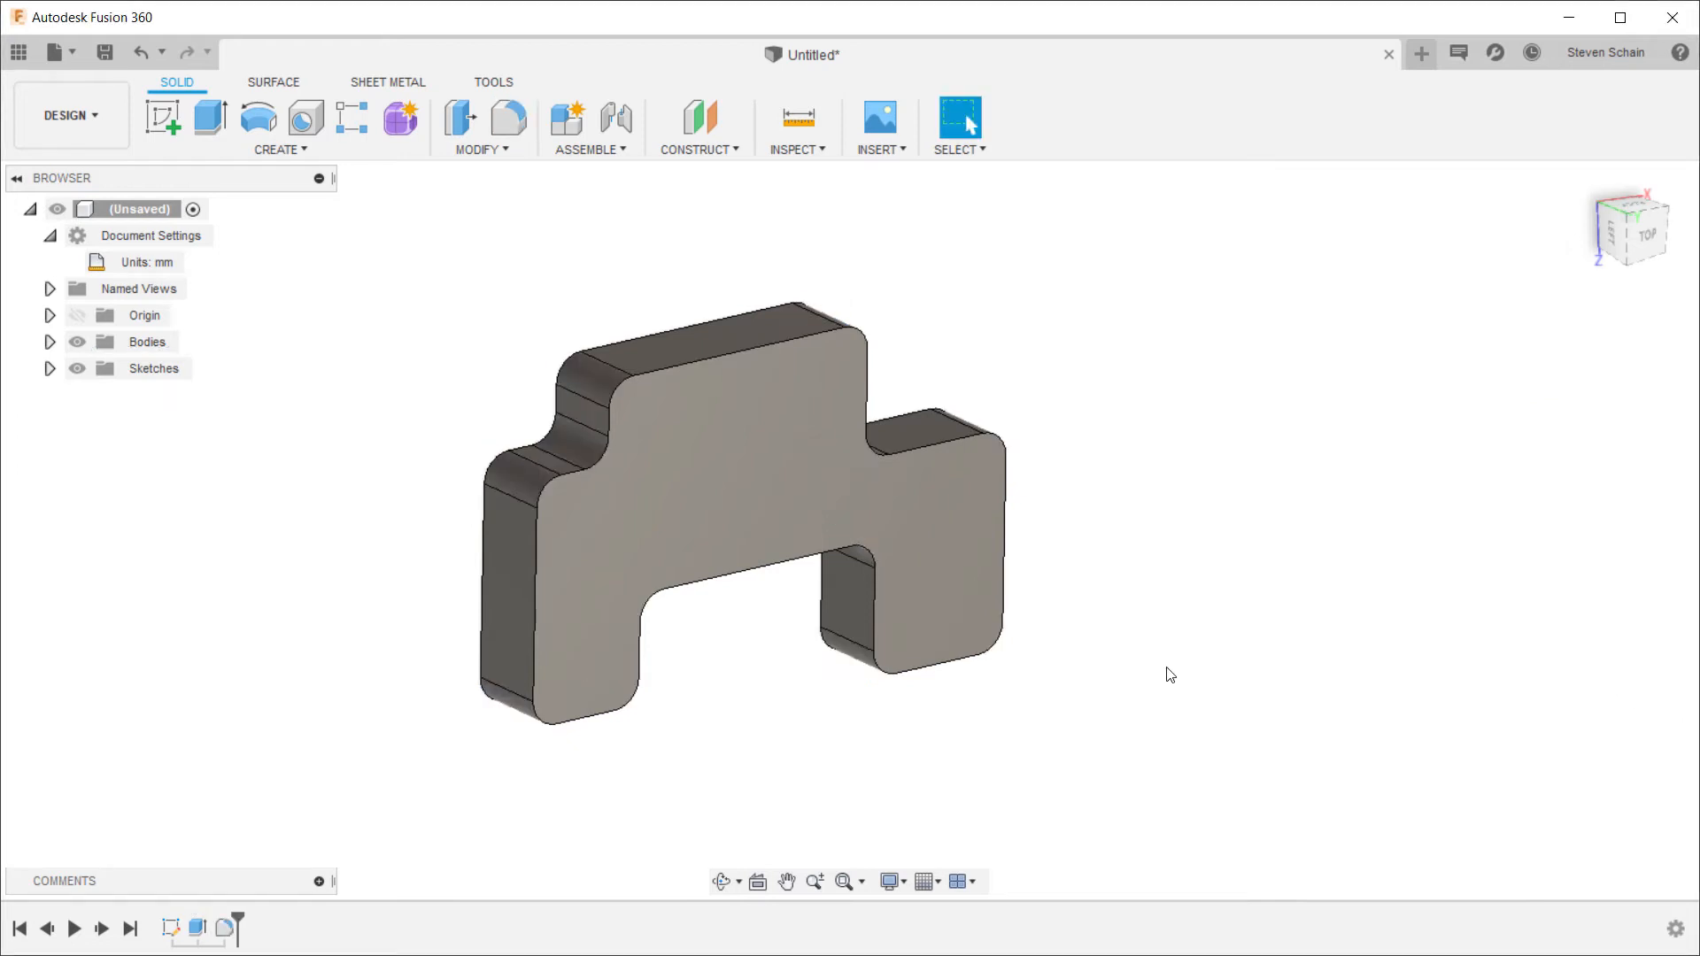
# Step: Fillet the tangent edge chain around the front face with a 3 mm radius
pyautogui.click(509, 118)
pyautogui.click(583, 508)
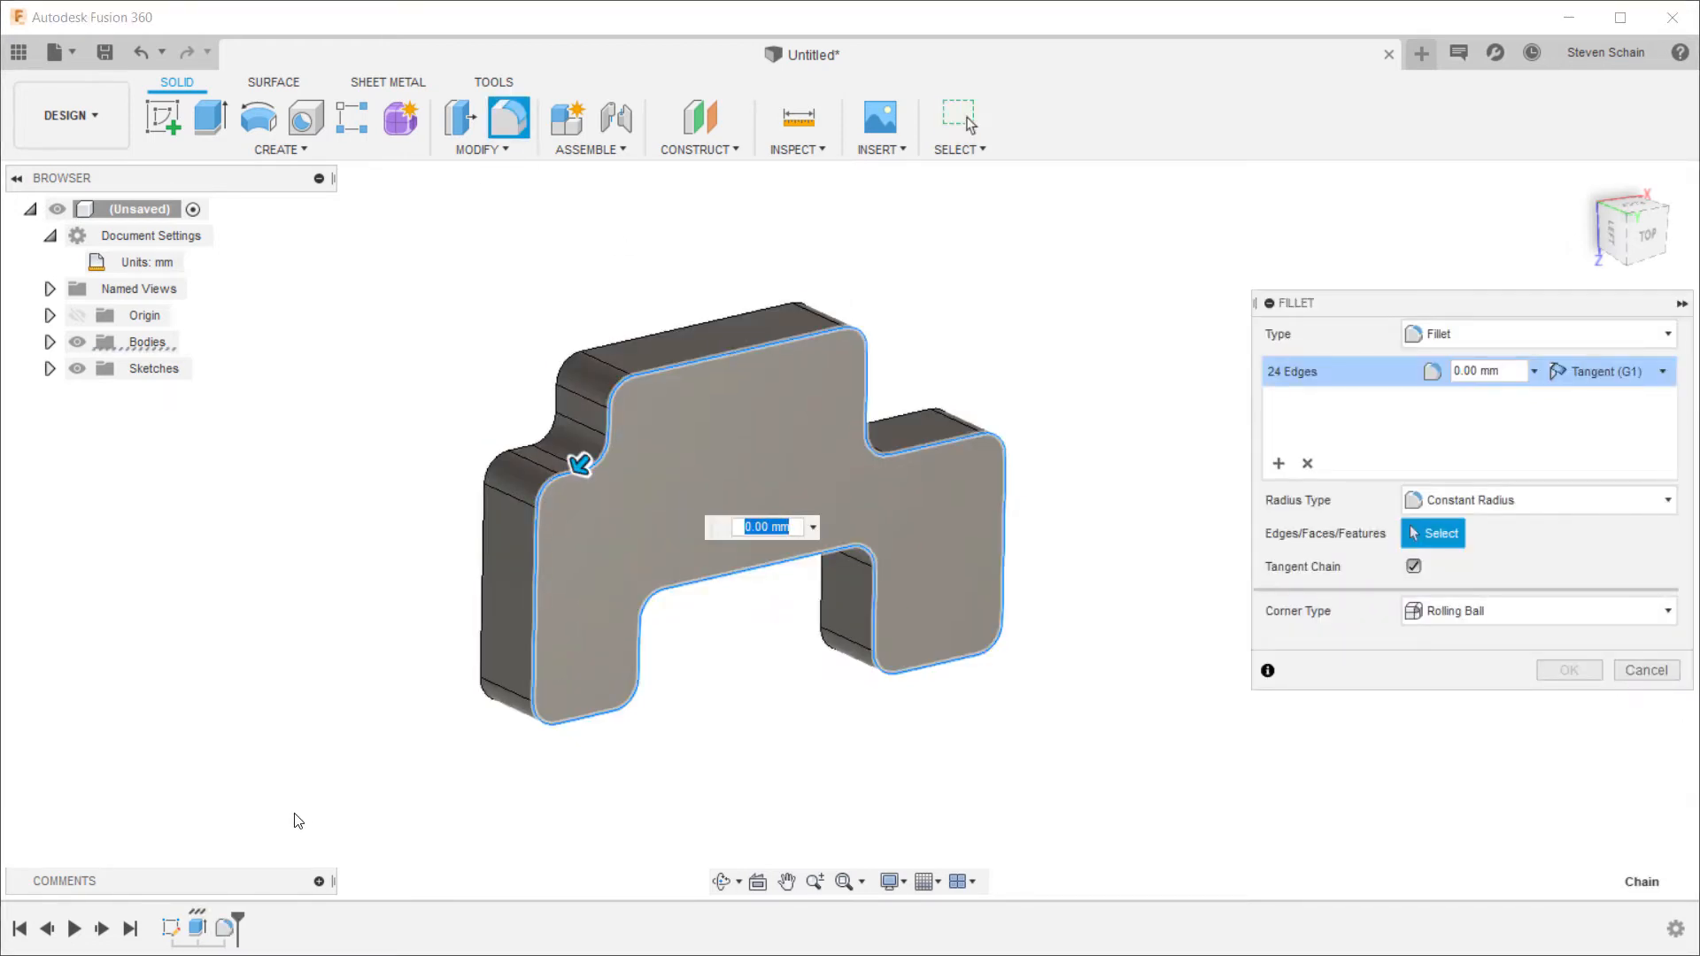
pyautogui.write('3')
pyautogui.press('Return')
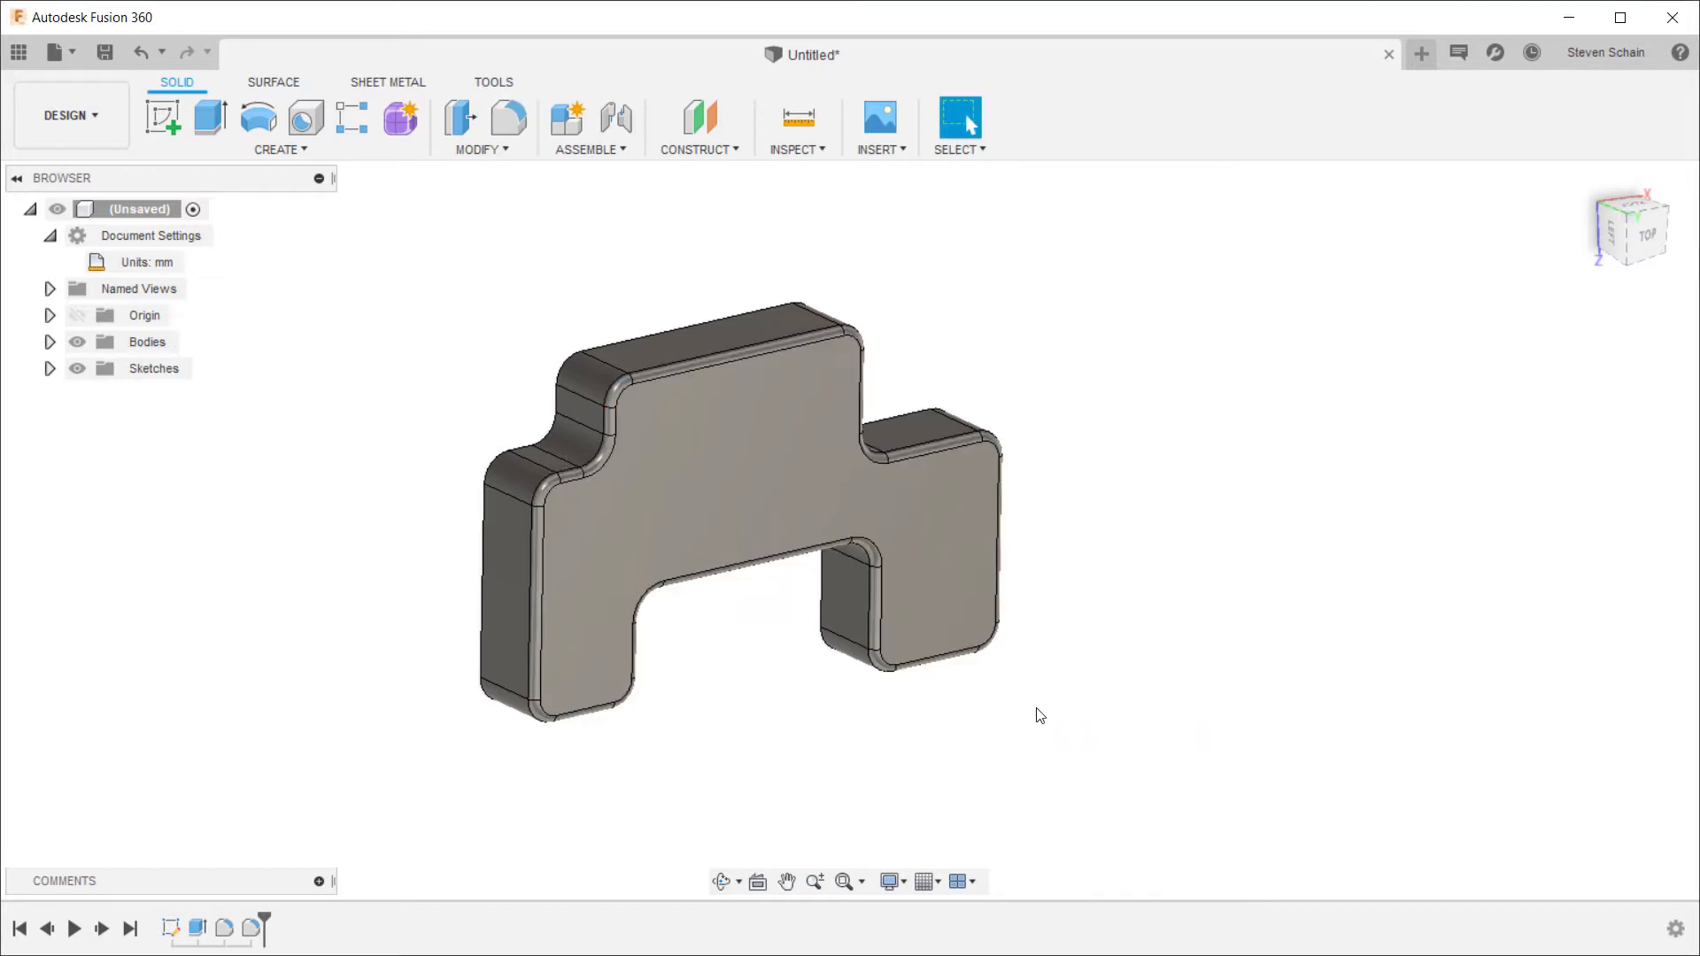
# Step: Start a new sketch on the plate's front face
pyautogui.click(927, 540)
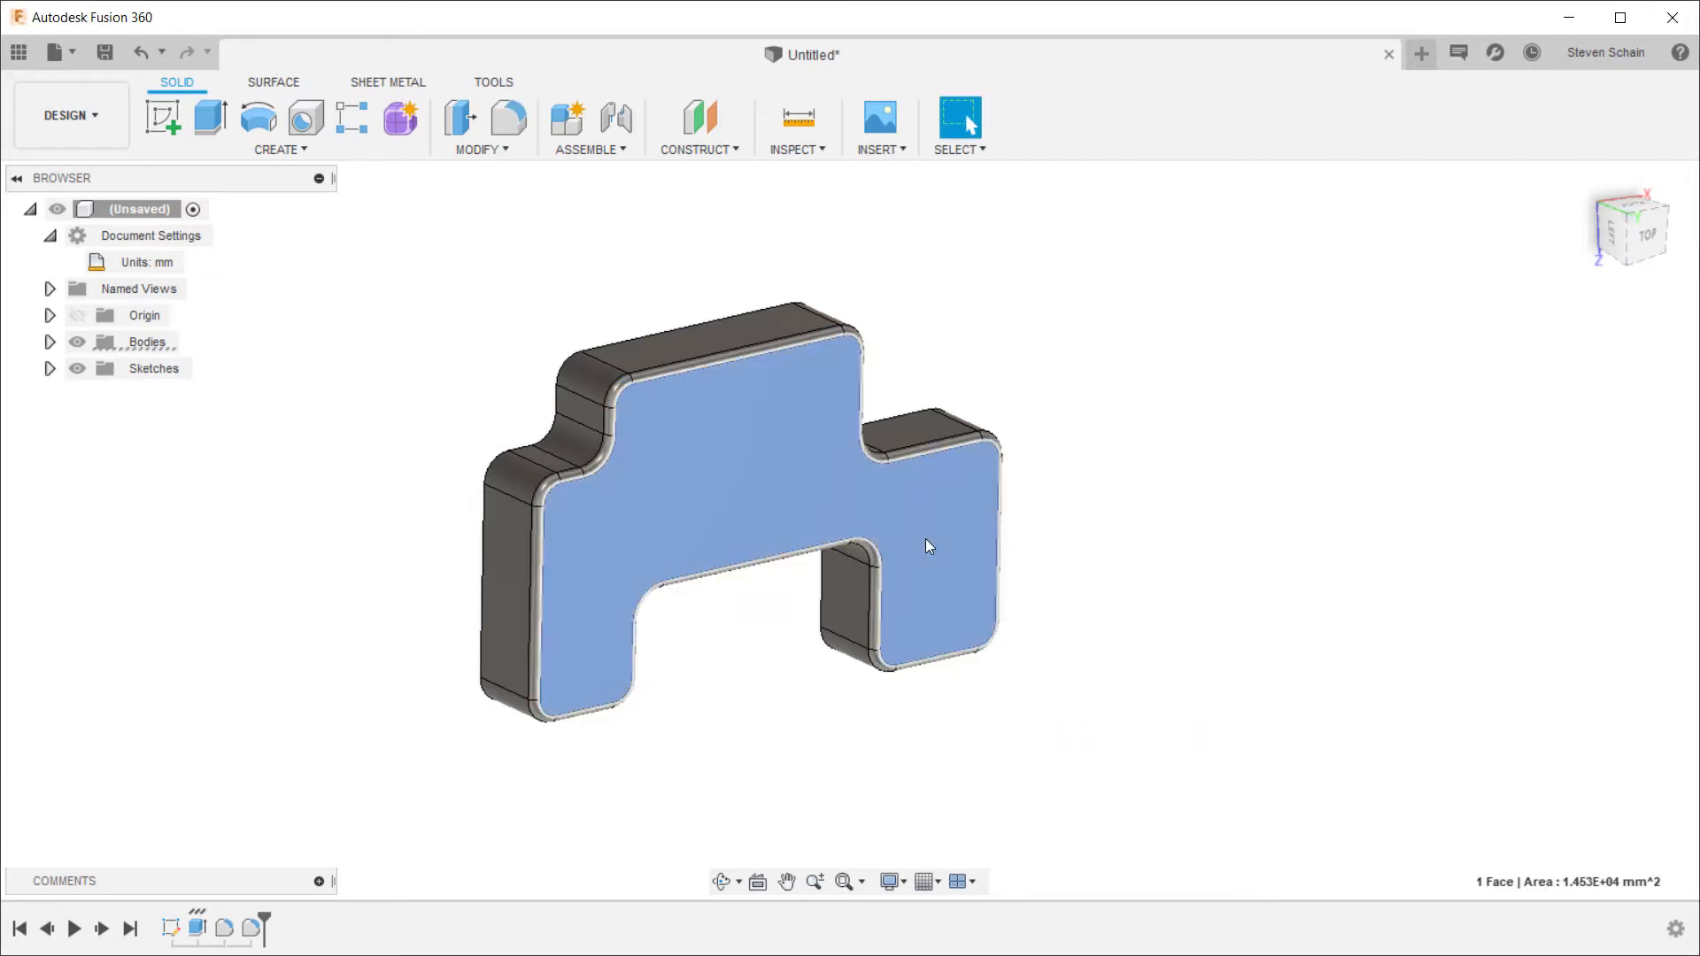
pyautogui.rightClick(926, 538)
pyautogui.click(849, 640)
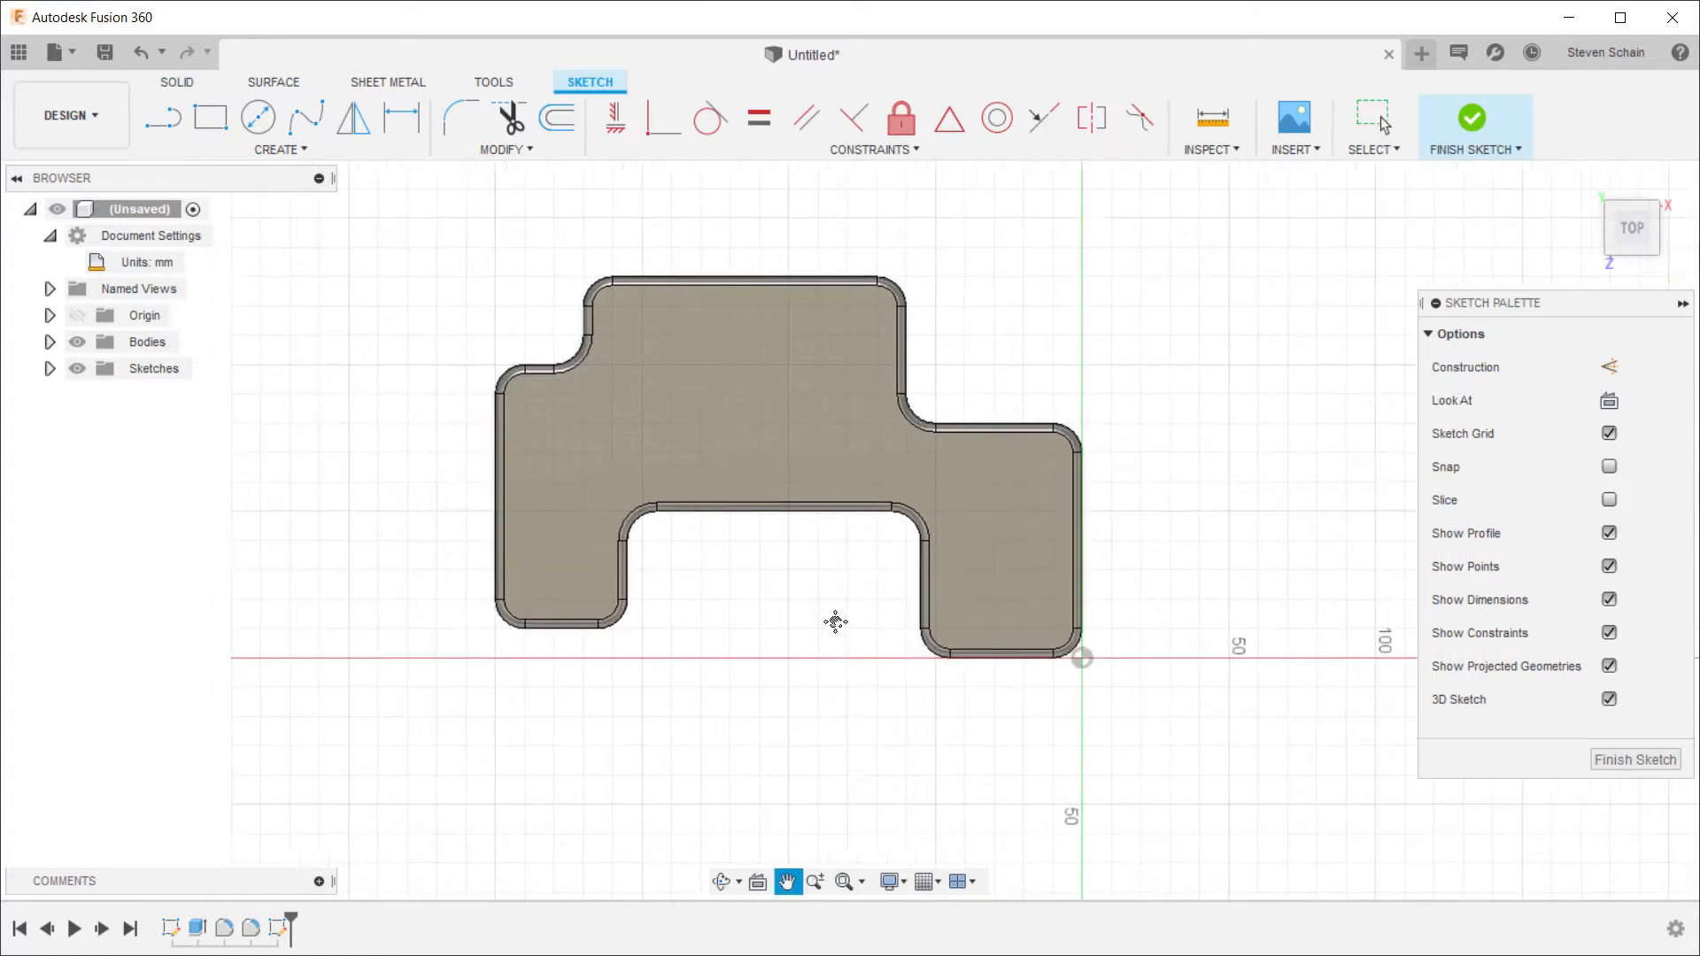
pyautogui.moveTo(834, 622); pyautogui.dragTo(846, 631, button='middle')
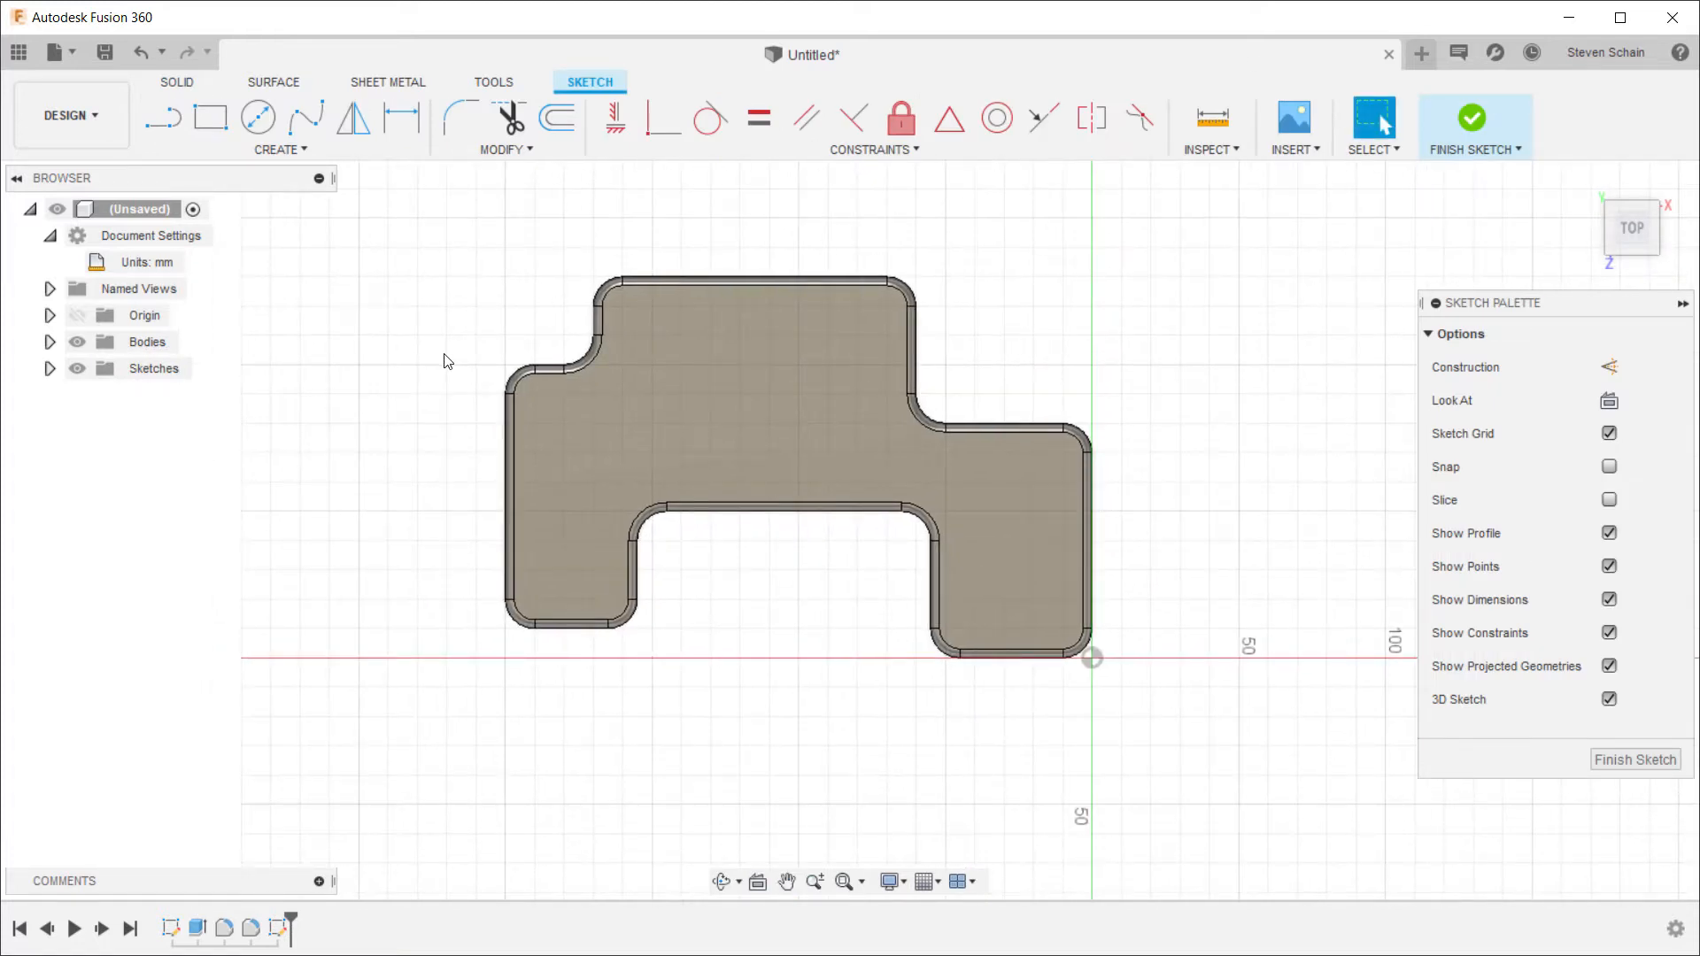
# Step: Draw four separate upright rectangles on the face, one on each leg and two in the middle block, the rightmost about 18 mm wide
pyautogui.press('r')
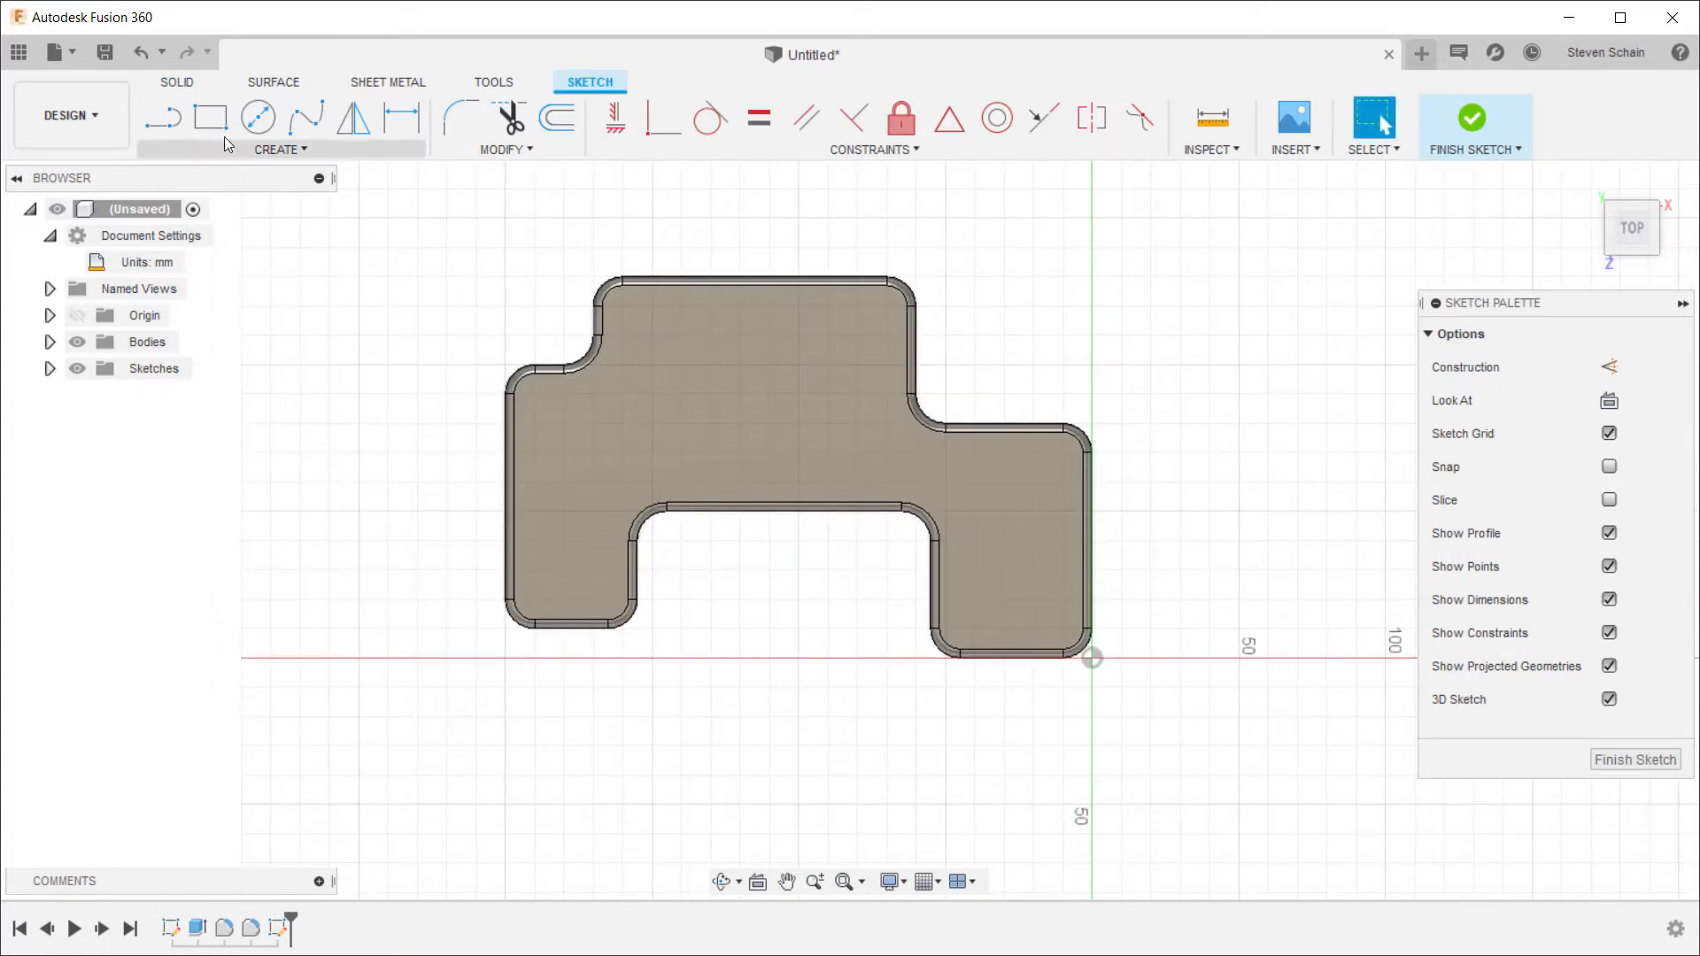
pyautogui.click(988, 480)
pyautogui.click(1041, 606)
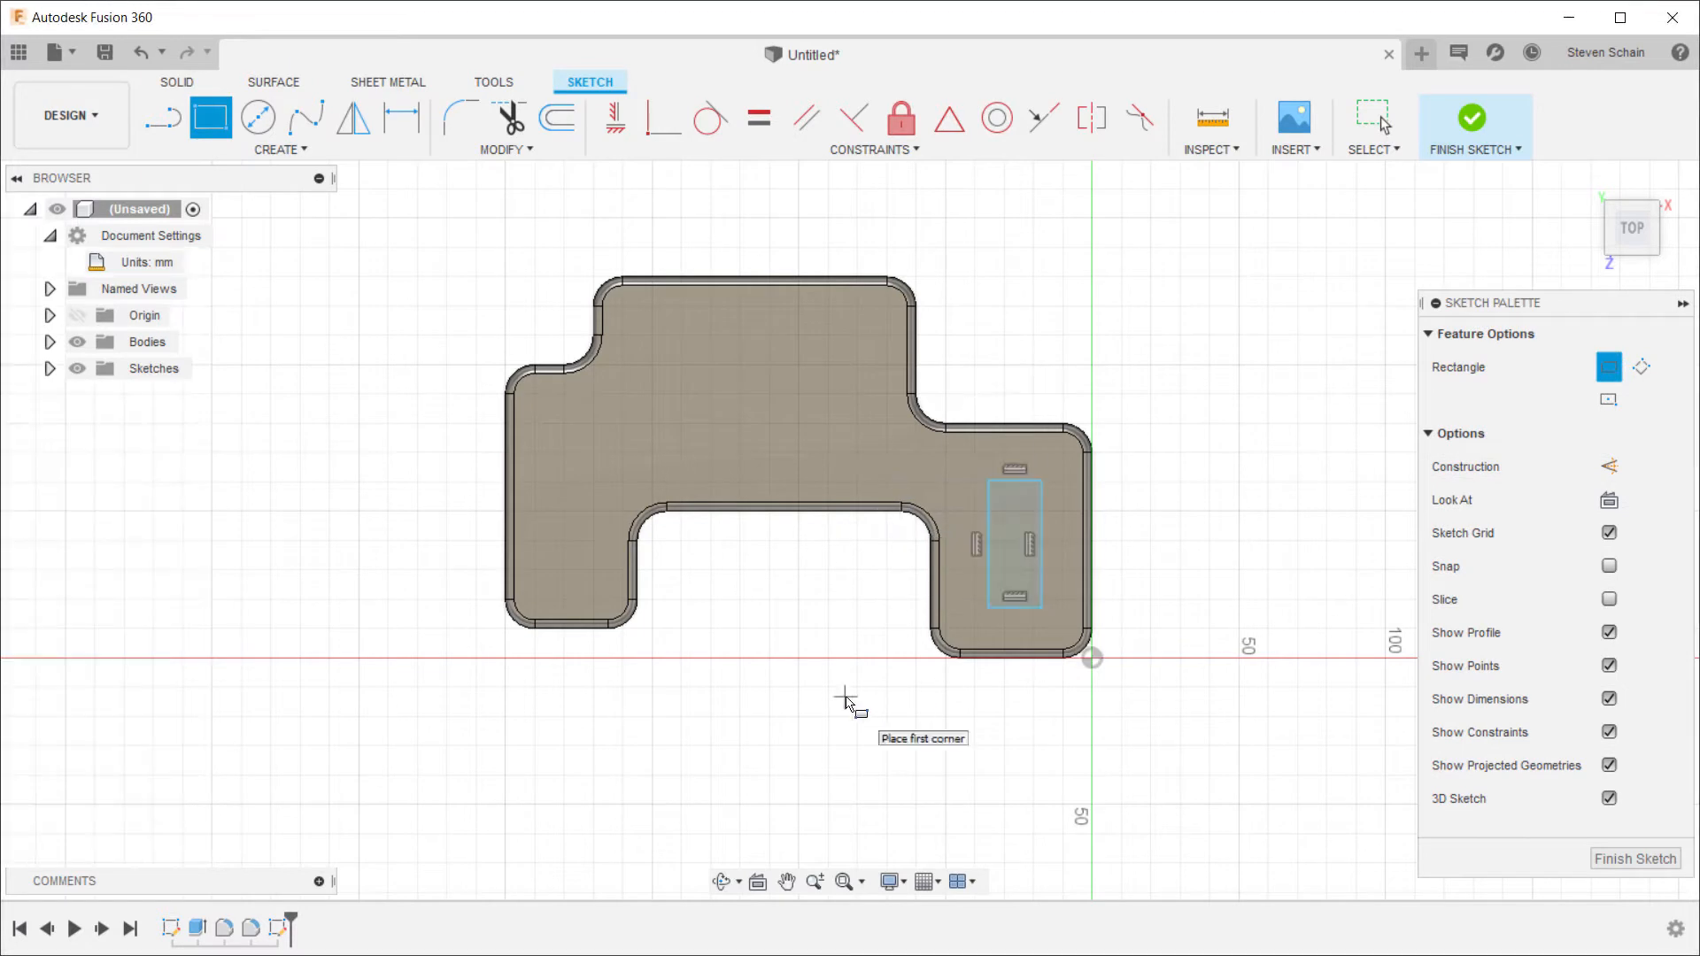
pyautogui.click(803, 343)
pyautogui.click(865, 461)
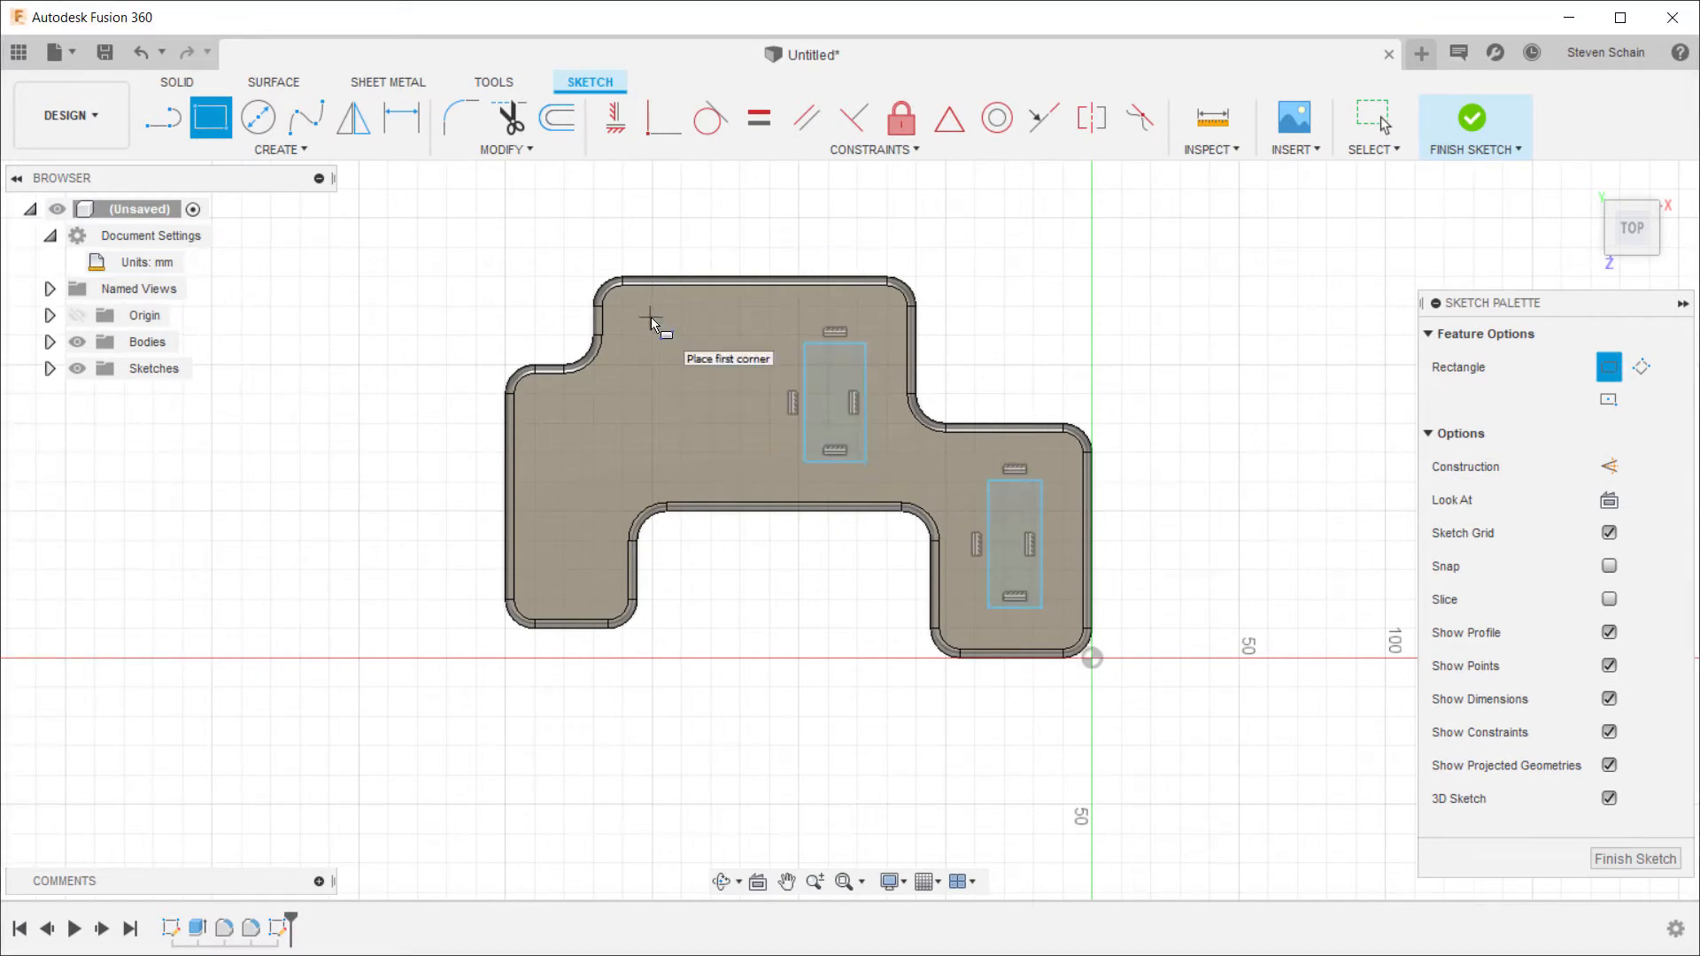
pyautogui.click(651, 317)
pyautogui.click(714, 442)
pyautogui.click(557, 421)
pyautogui.click(593, 558)
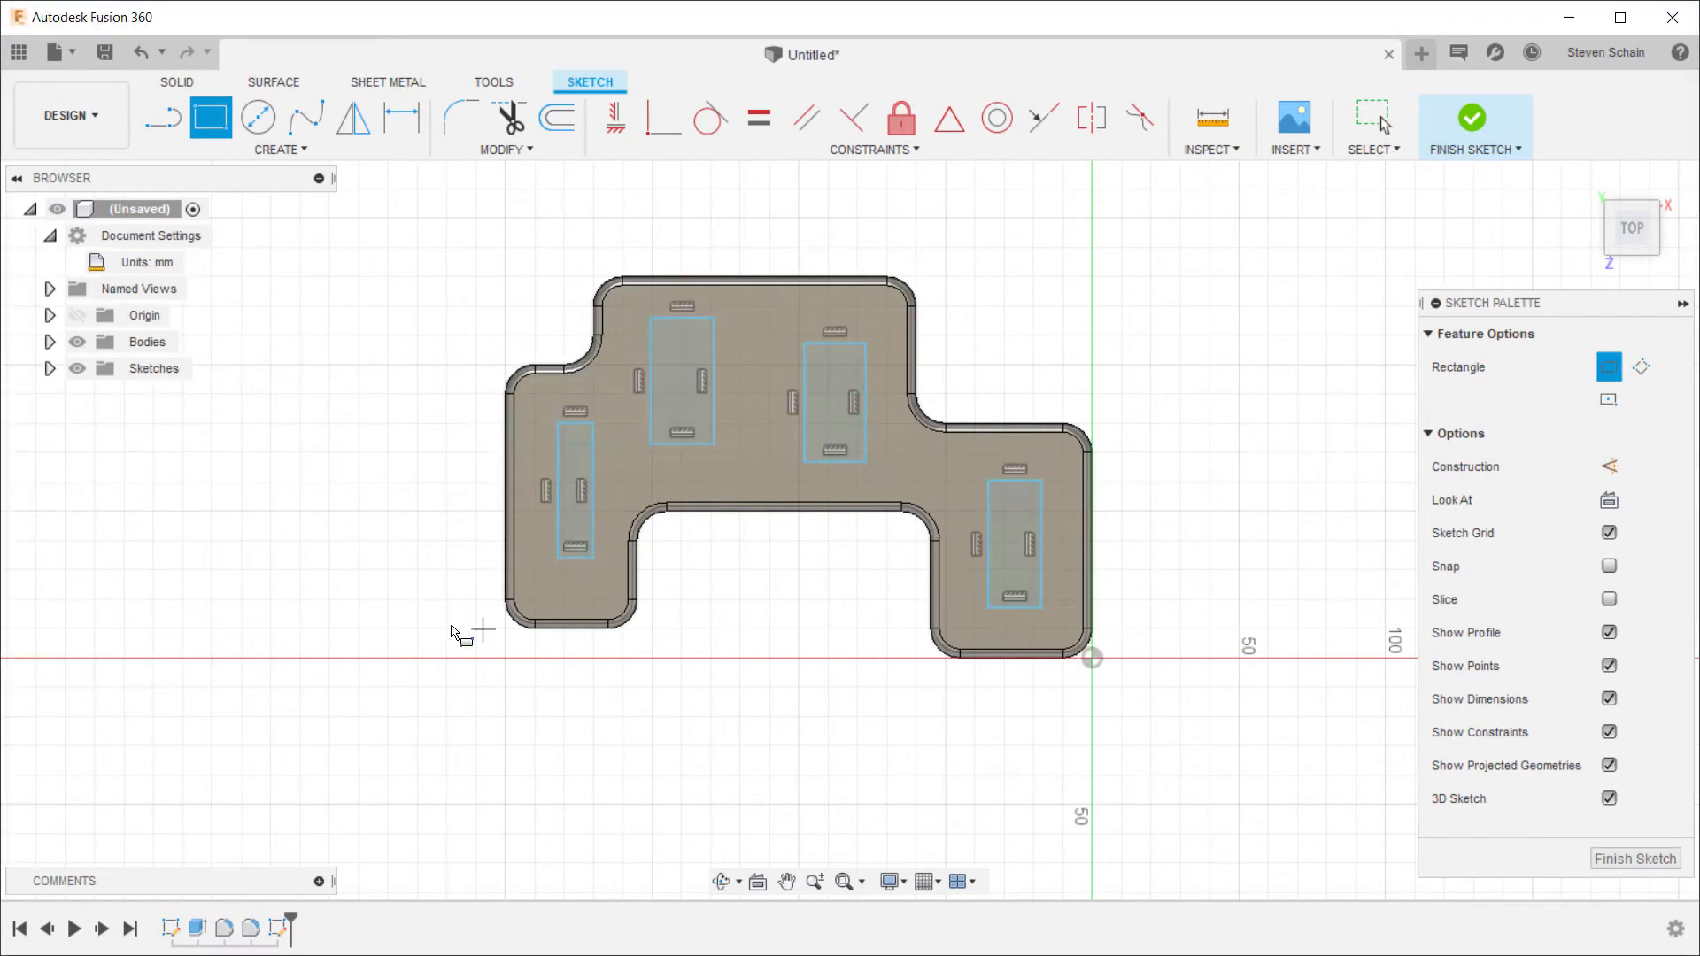
# Step: Dimension the right leg's rectangle as 20 mm wide and 50 mm high
pyautogui.press('d')
pyautogui.scroll(3, 747, 529)
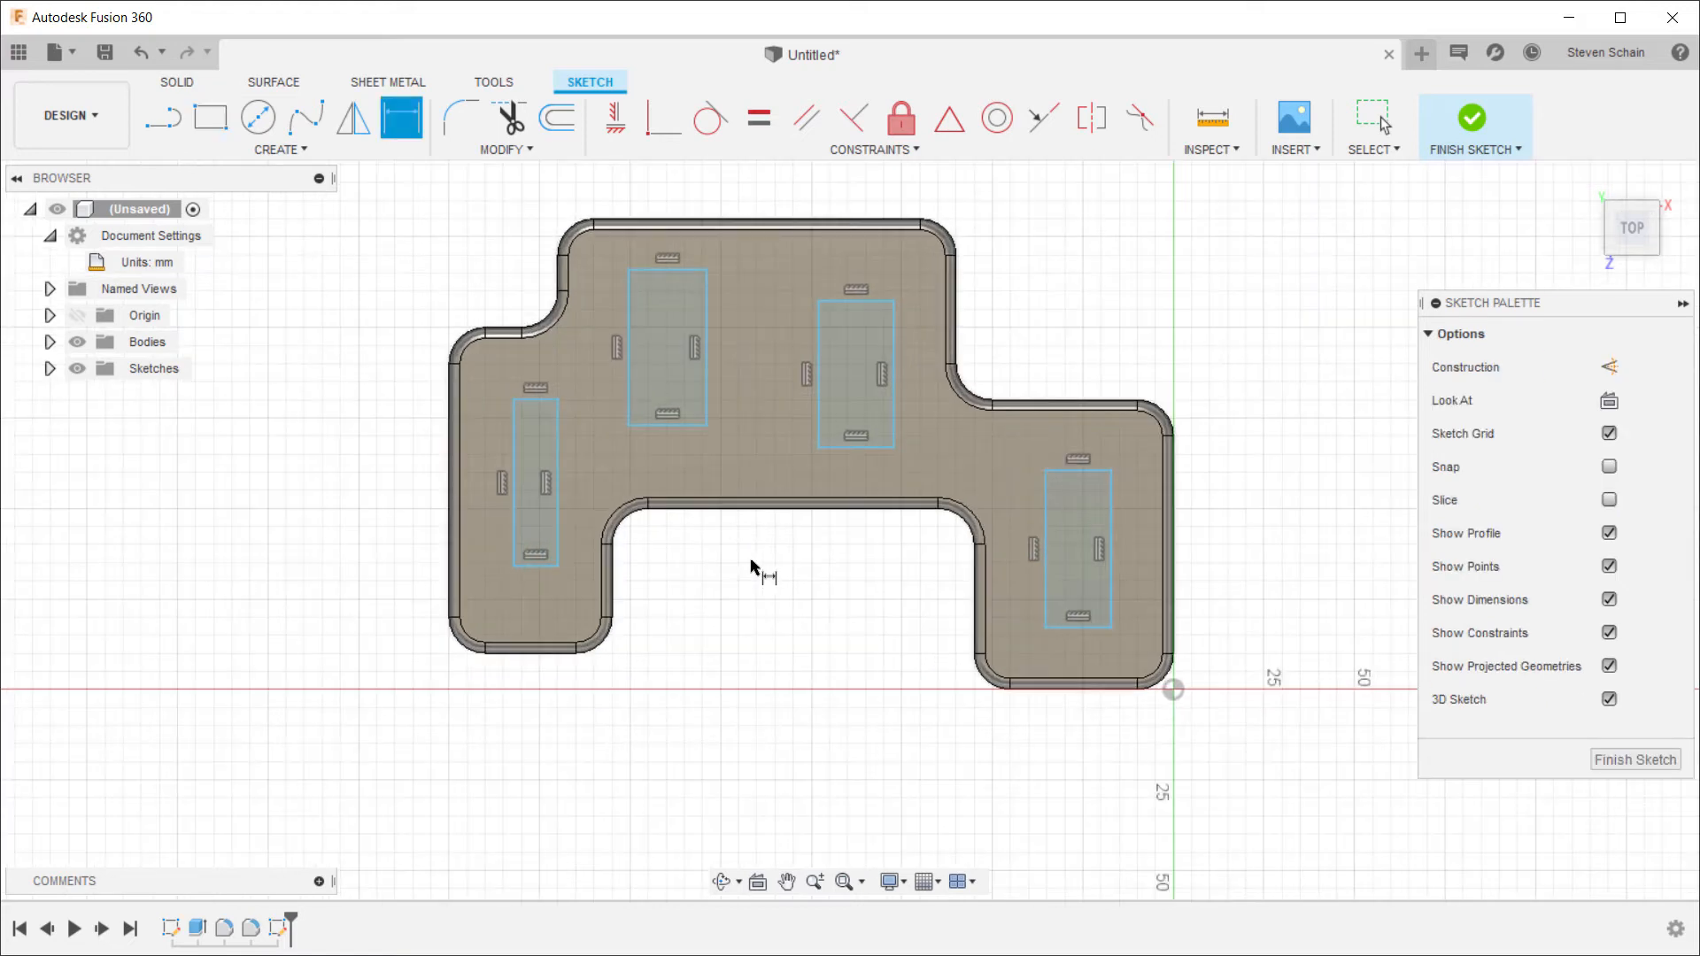
pyautogui.click(1074, 628)
pyautogui.click(1073, 759)
pyautogui.write('20')
pyautogui.press('Return')
pyautogui.click(1112, 535)
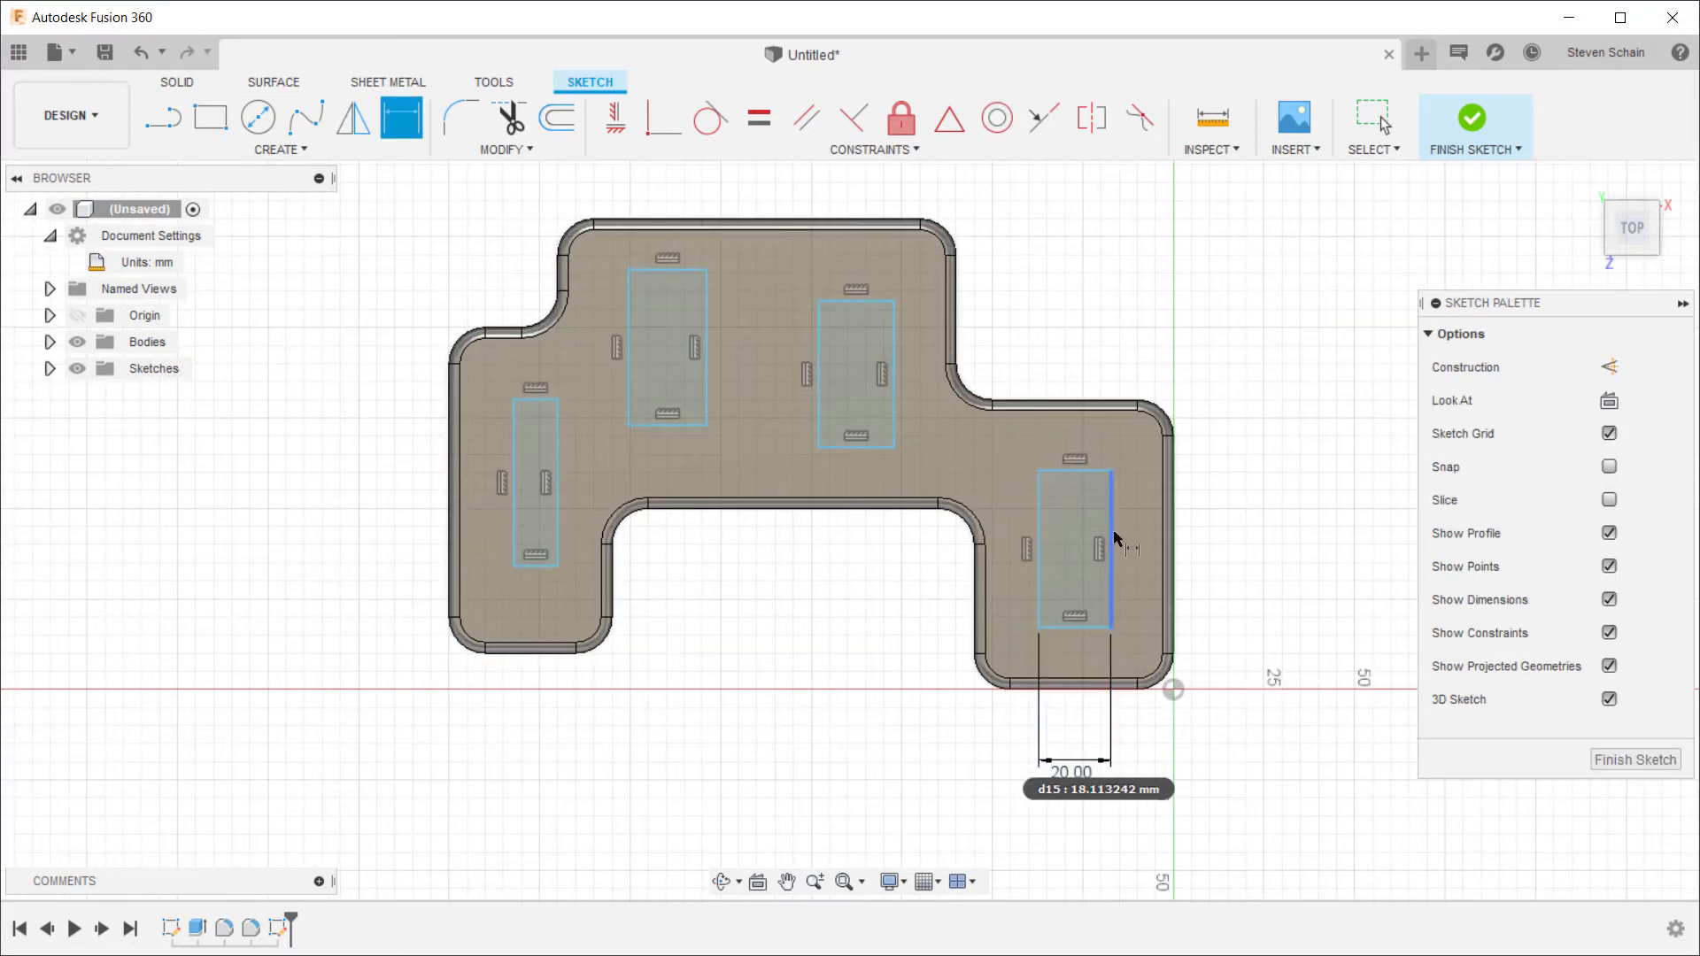
pyautogui.click(1269, 541)
pyautogui.write('50')
pyautogui.press('Return')
# Step: Apply Equal constraints matching the right middle rectangle's height and all three undimensioned rectangles' widths to the right leg's rectangle
pyautogui.click(758, 117)
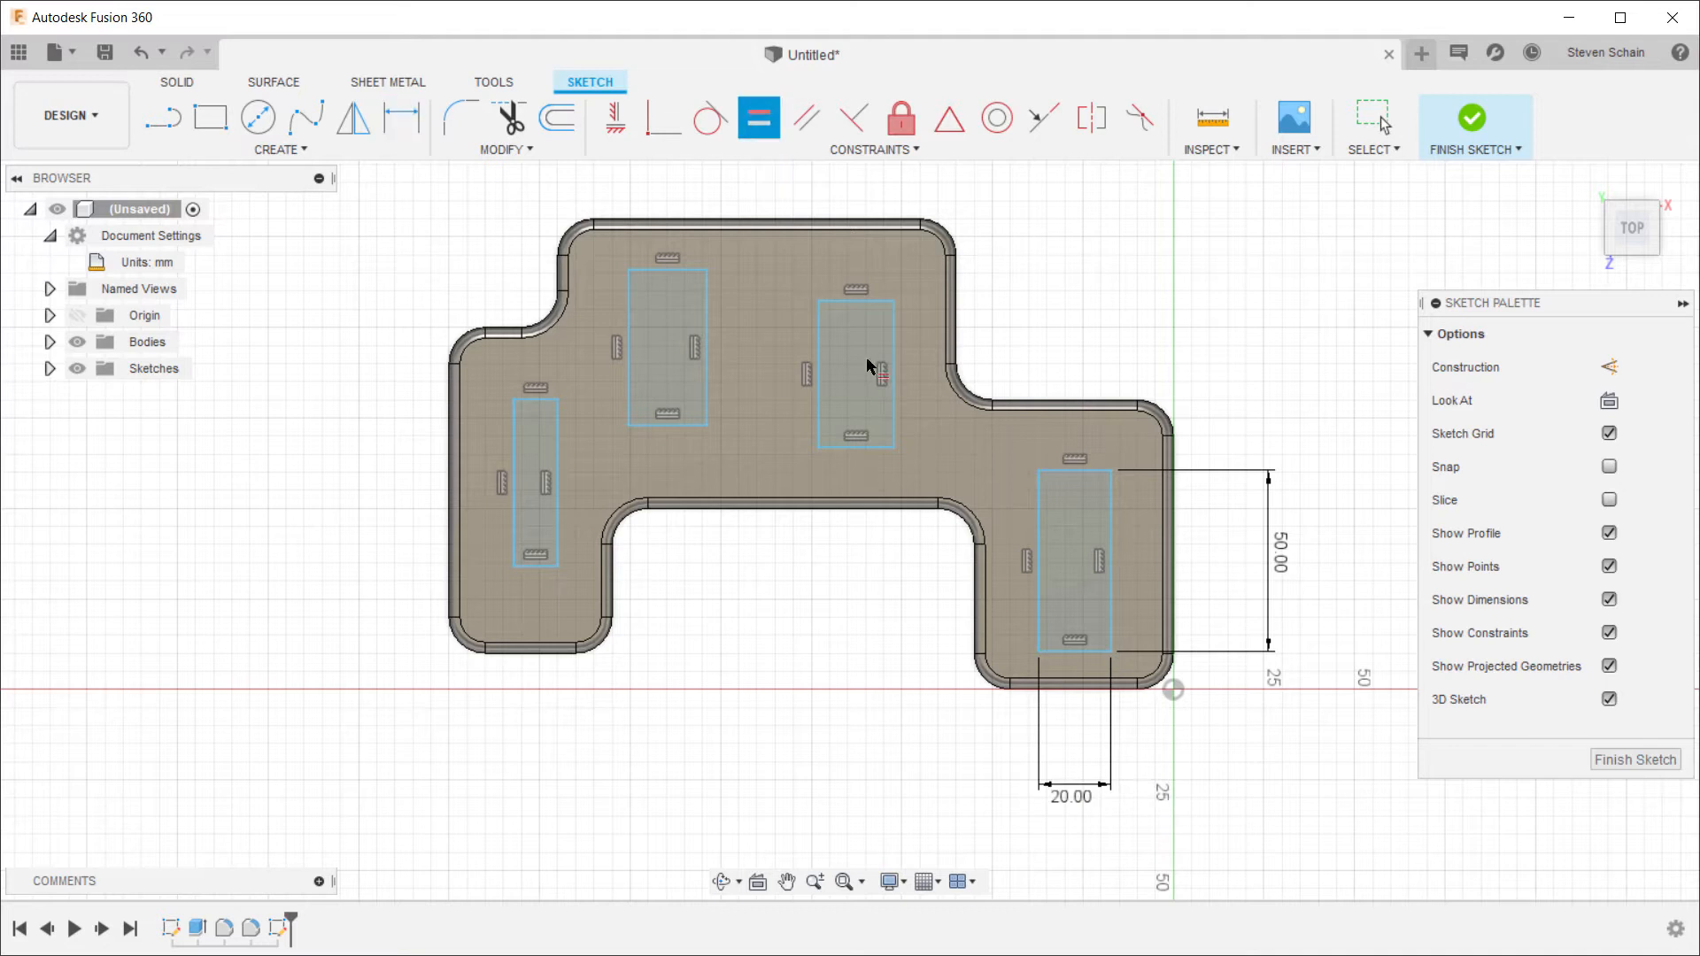
pyautogui.click(894, 372)
pyautogui.click(1113, 551)
pyautogui.click(853, 462)
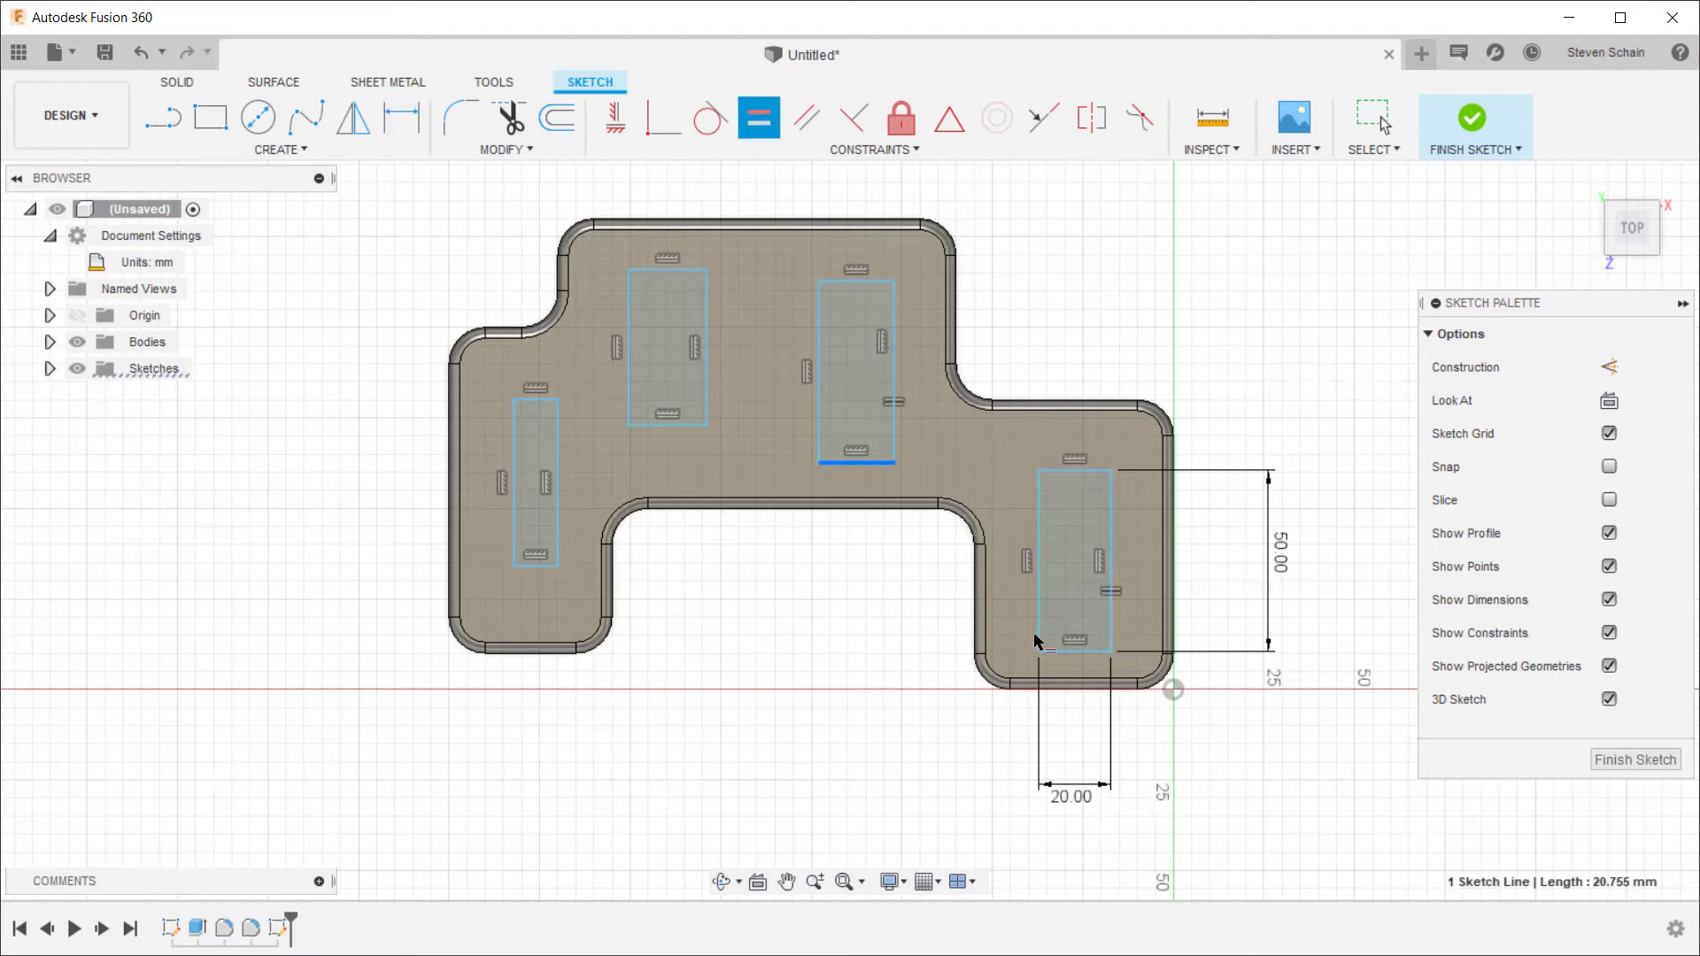
pyautogui.click(673, 425)
pyautogui.click(673, 426)
pyautogui.click(1071, 653)
pyautogui.click(531, 565)
pyautogui.click(1073, 652)
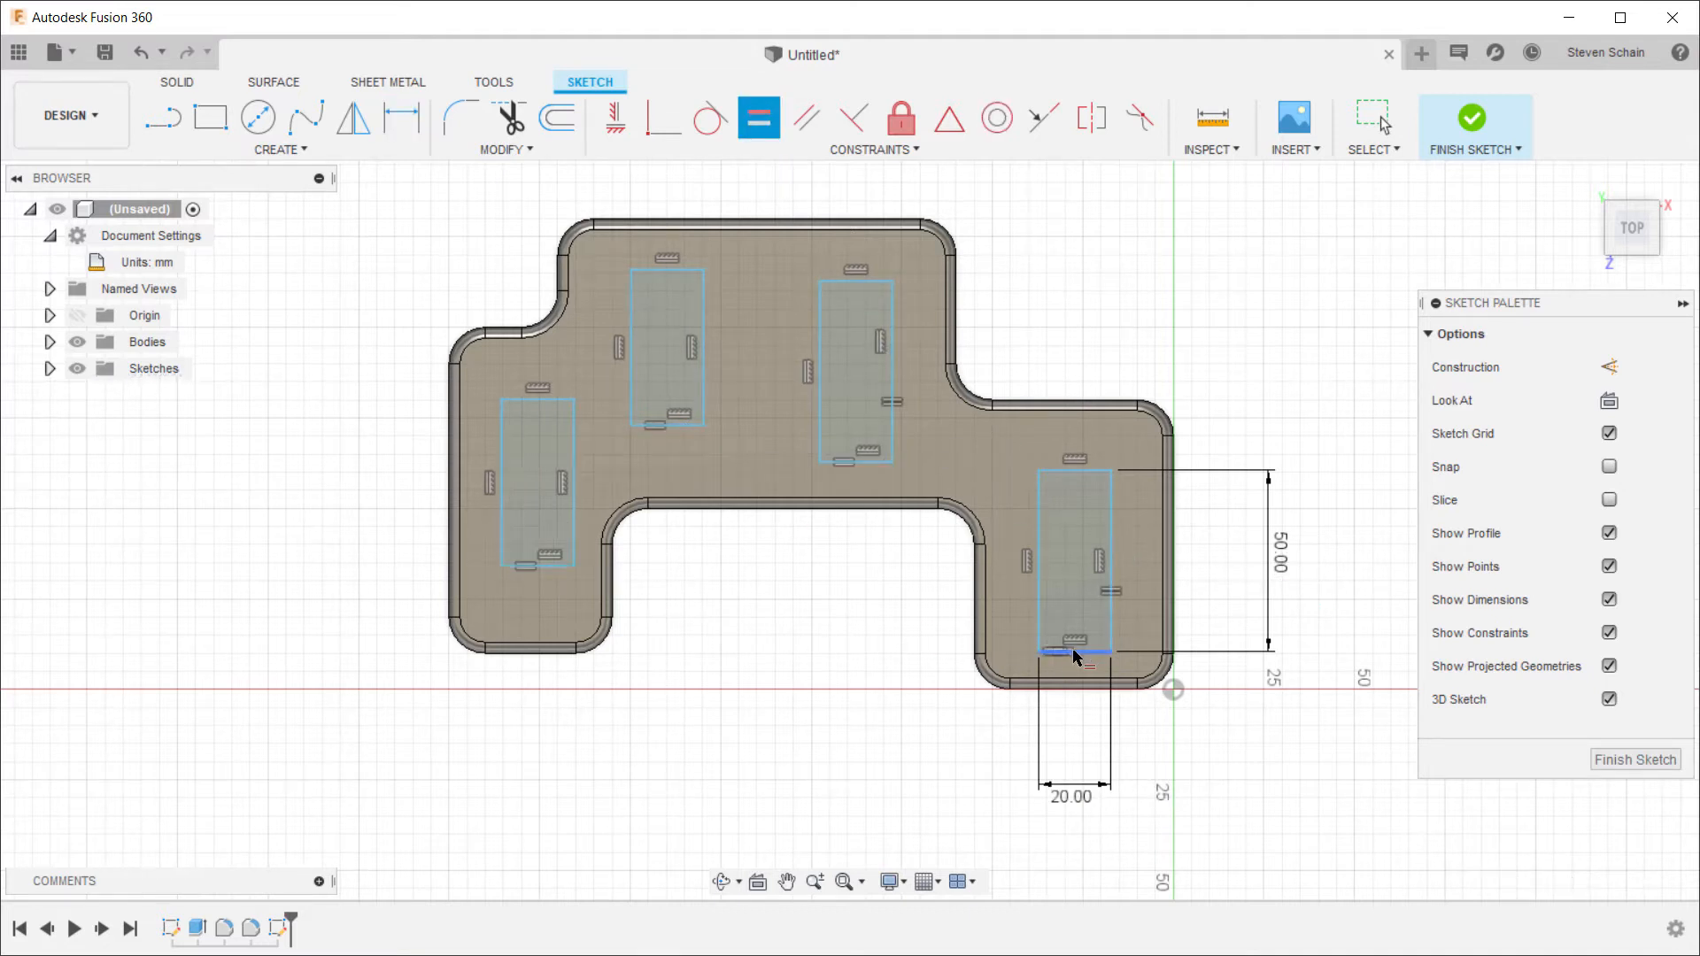
# Step: Make the heights of the left middle and left leg rectangles equal to the right leg's rectangle
pyautogui.click(701, 363)
pyautogui.click(1109, 558)
pyautogui.click(574, 486)
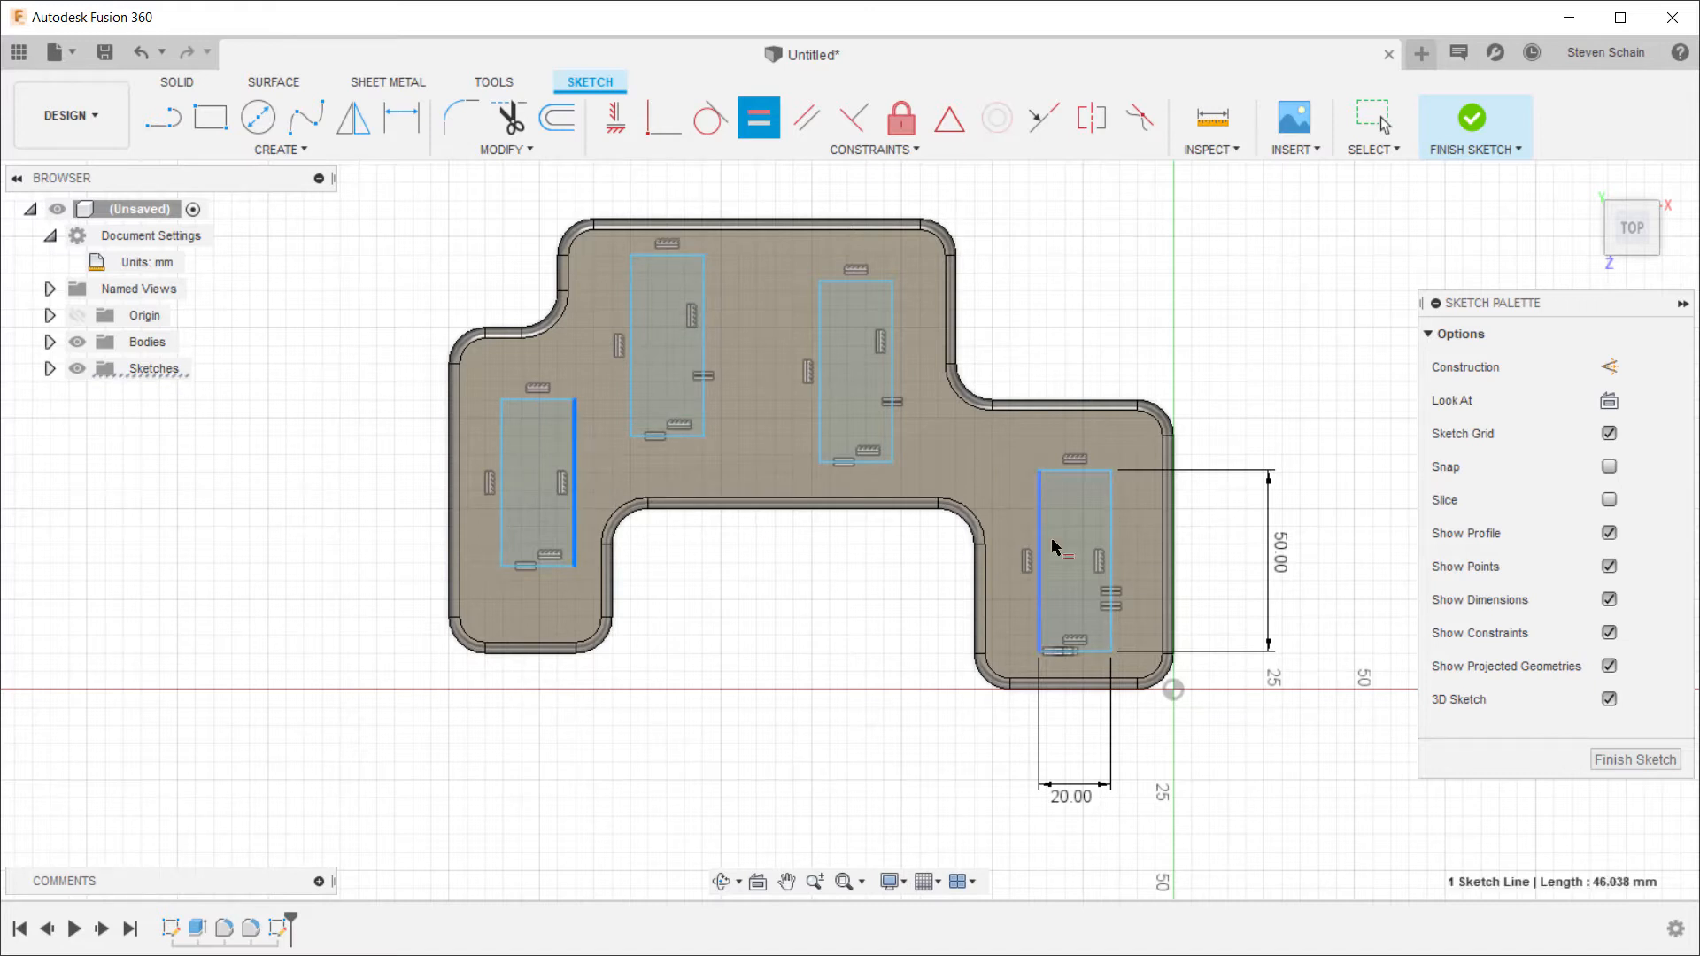
pyautogui.click(1111, 553)
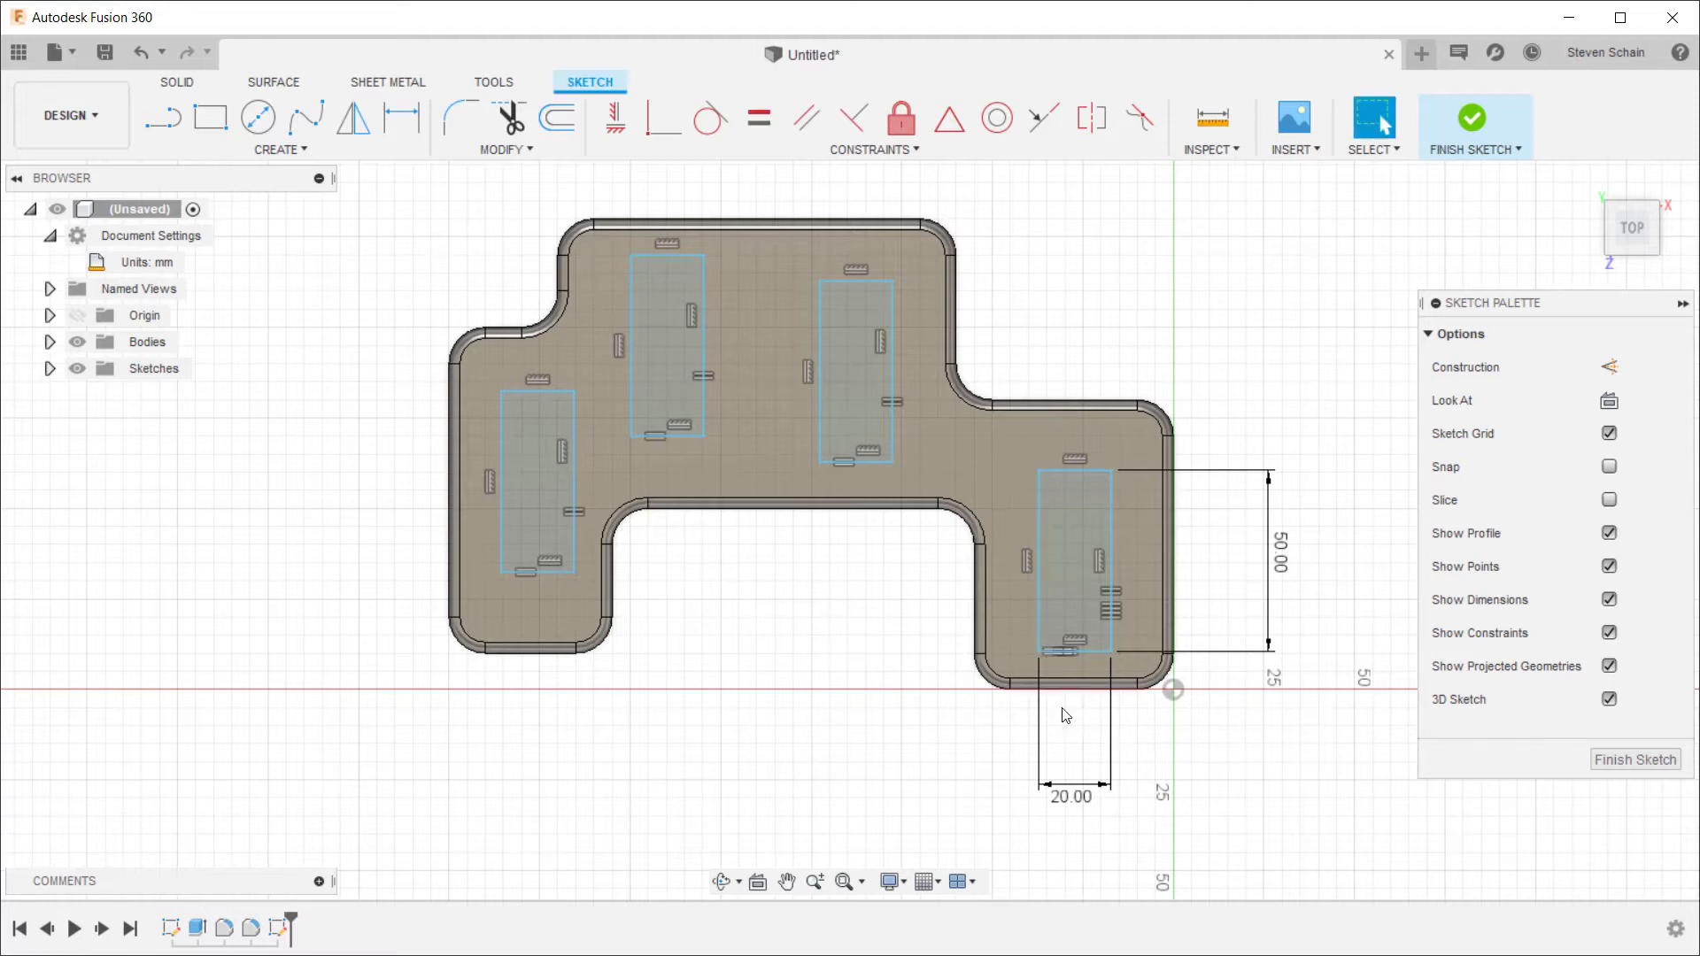
# Step: Position the right leg's rectangle 17.5 mm from the leg's bottom edge and link its distance from the right edge to that dimension
pyautogui.press('d')
pyautogui.click(1082, 652)
pyautogui.click(1082, 688)
pyautogui.click(1141, 758)
pyautogui.write('17.5')
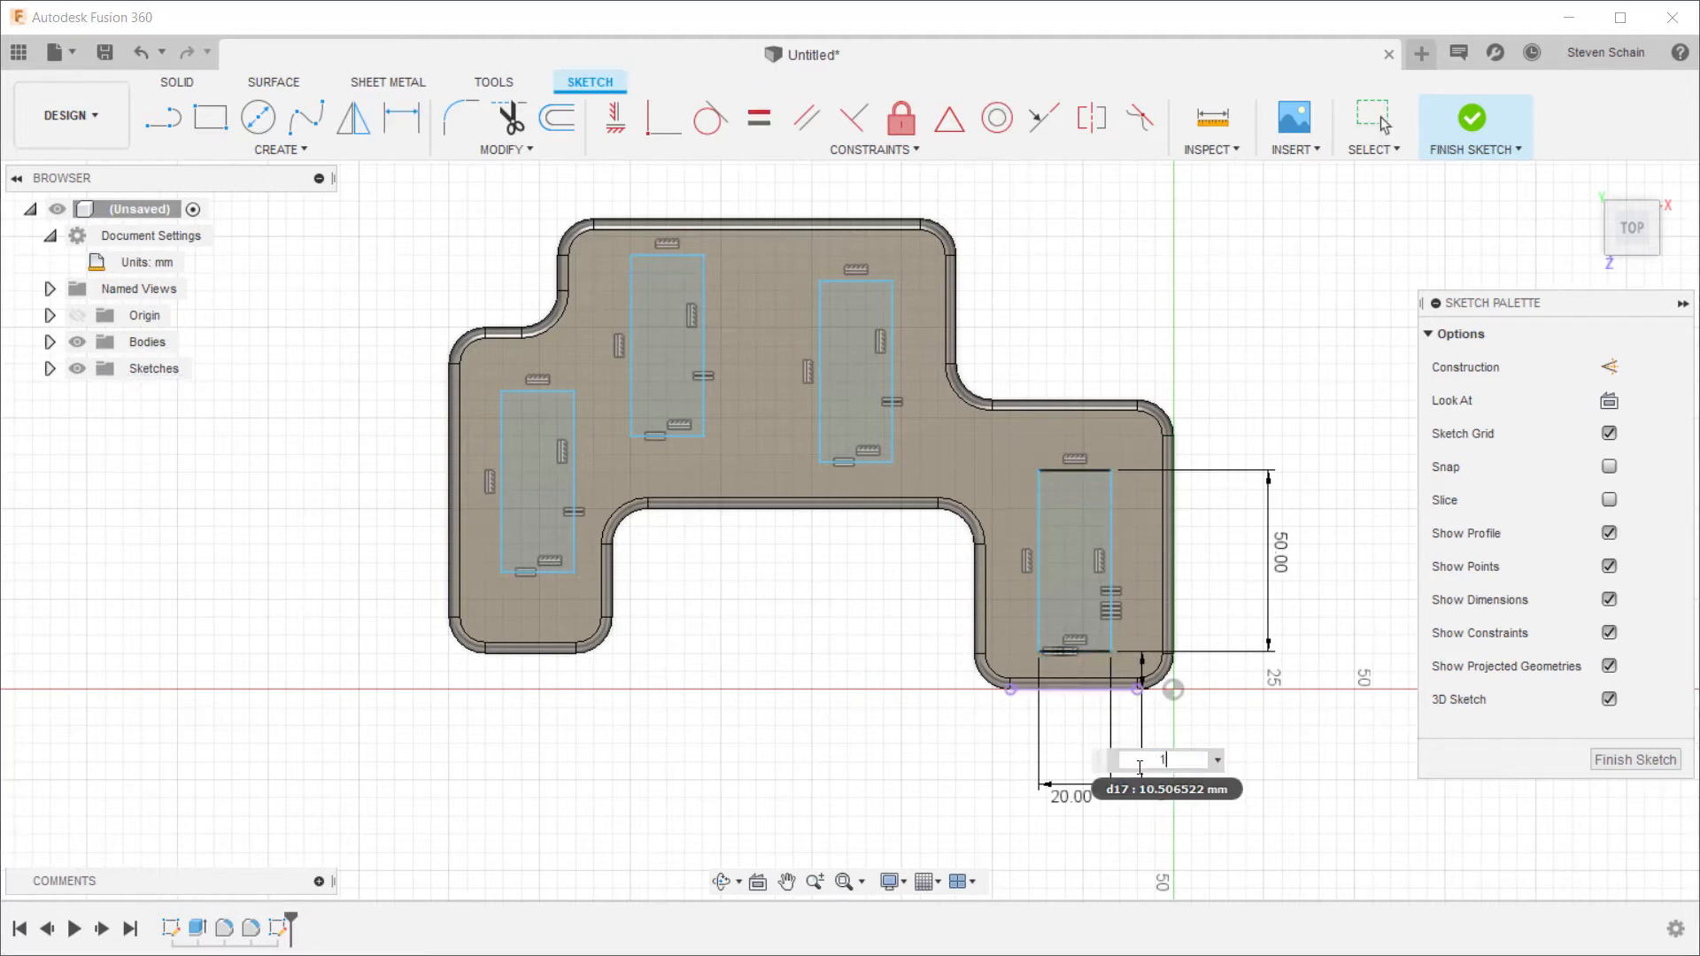
pyautogui.press('Return')
pyautogui.click(1112, 581)
pyautogui.click(1173, 604)
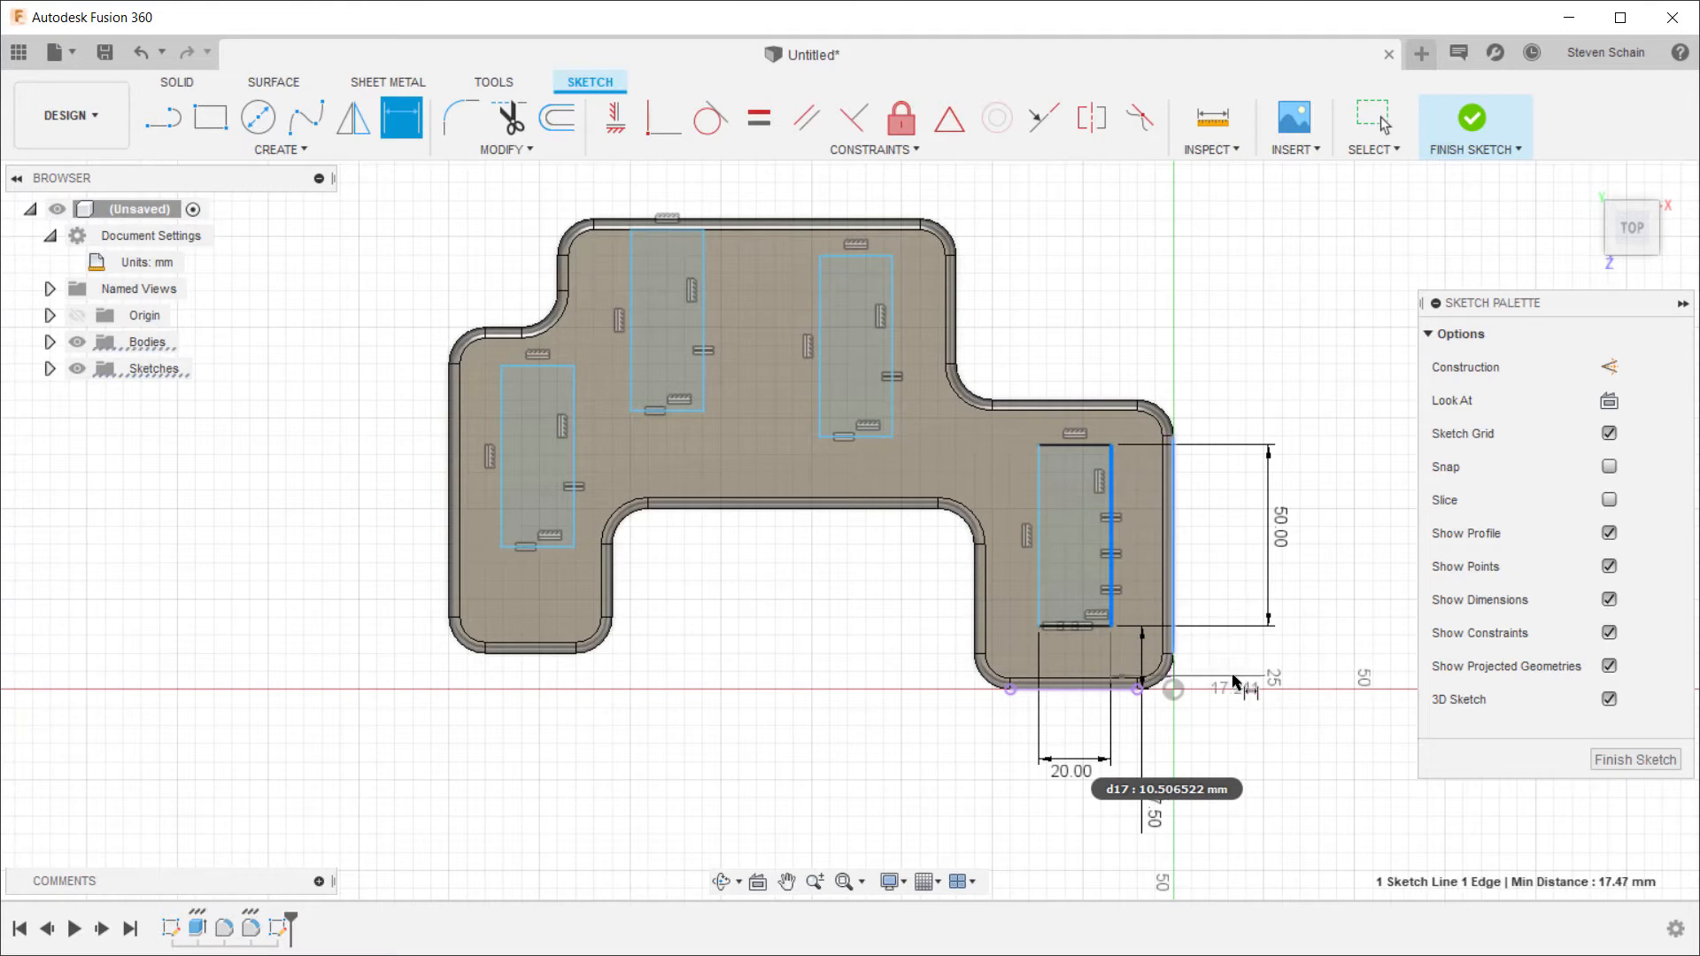
pyautogui.click(1234, 662)
pyautogui.click(1158, 817)
pyautogui.press('Return')
# Step: Dimension the right middle rectangle 22 mm from the upper block's right edge, and set the left middle rectangle's left offset to d19
pyautogui.click(892, 305)
pyautogui.click(955, 306)
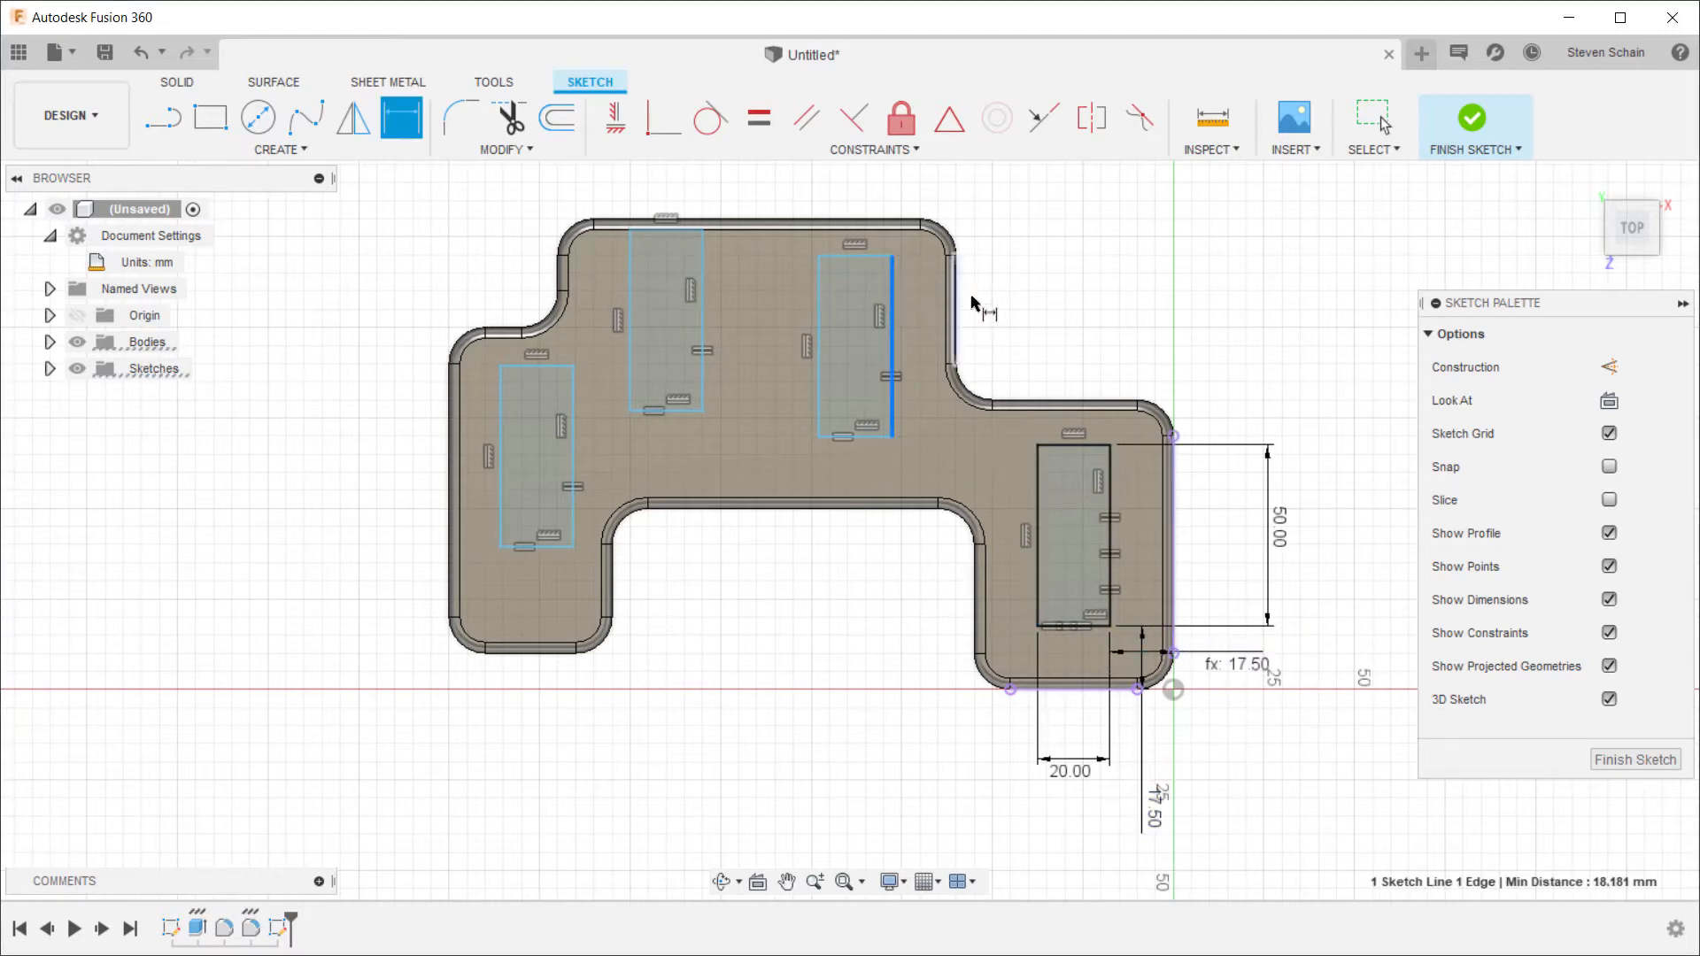
pyautogui.click(1018, 306)
pyautogui.click(630, 277)
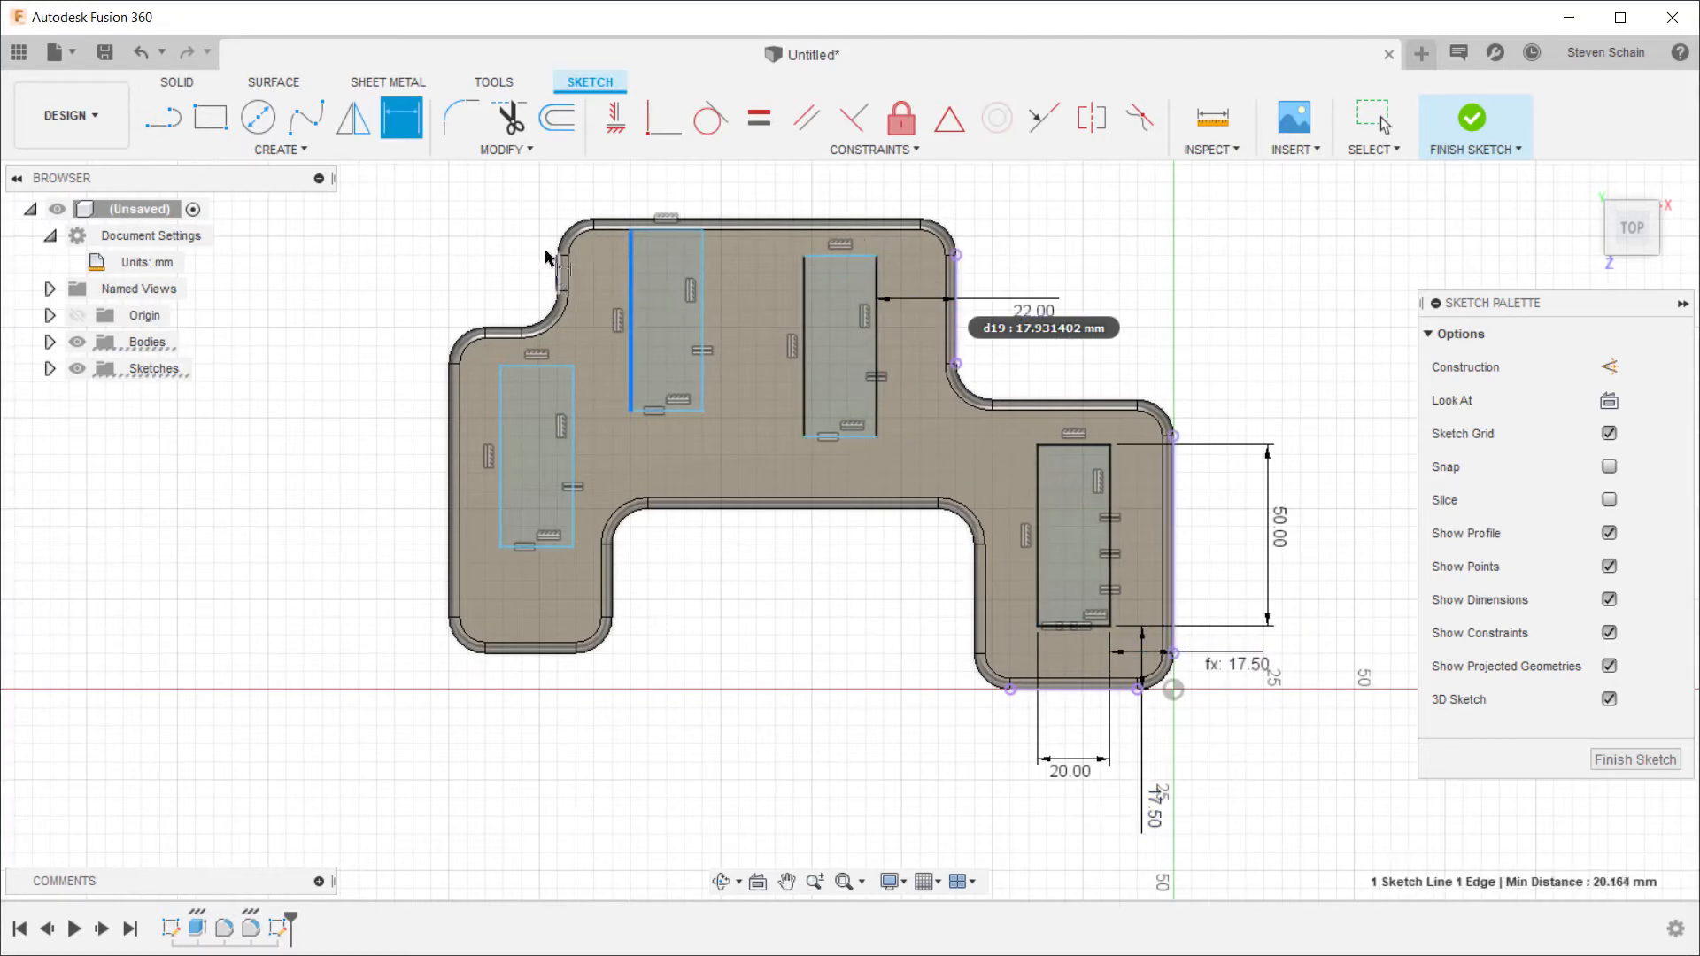
pyautogui.click(557, 265)
pyautogui.click(531, 197)
pyautogui.write('d19')
pyautogui.press('Return')
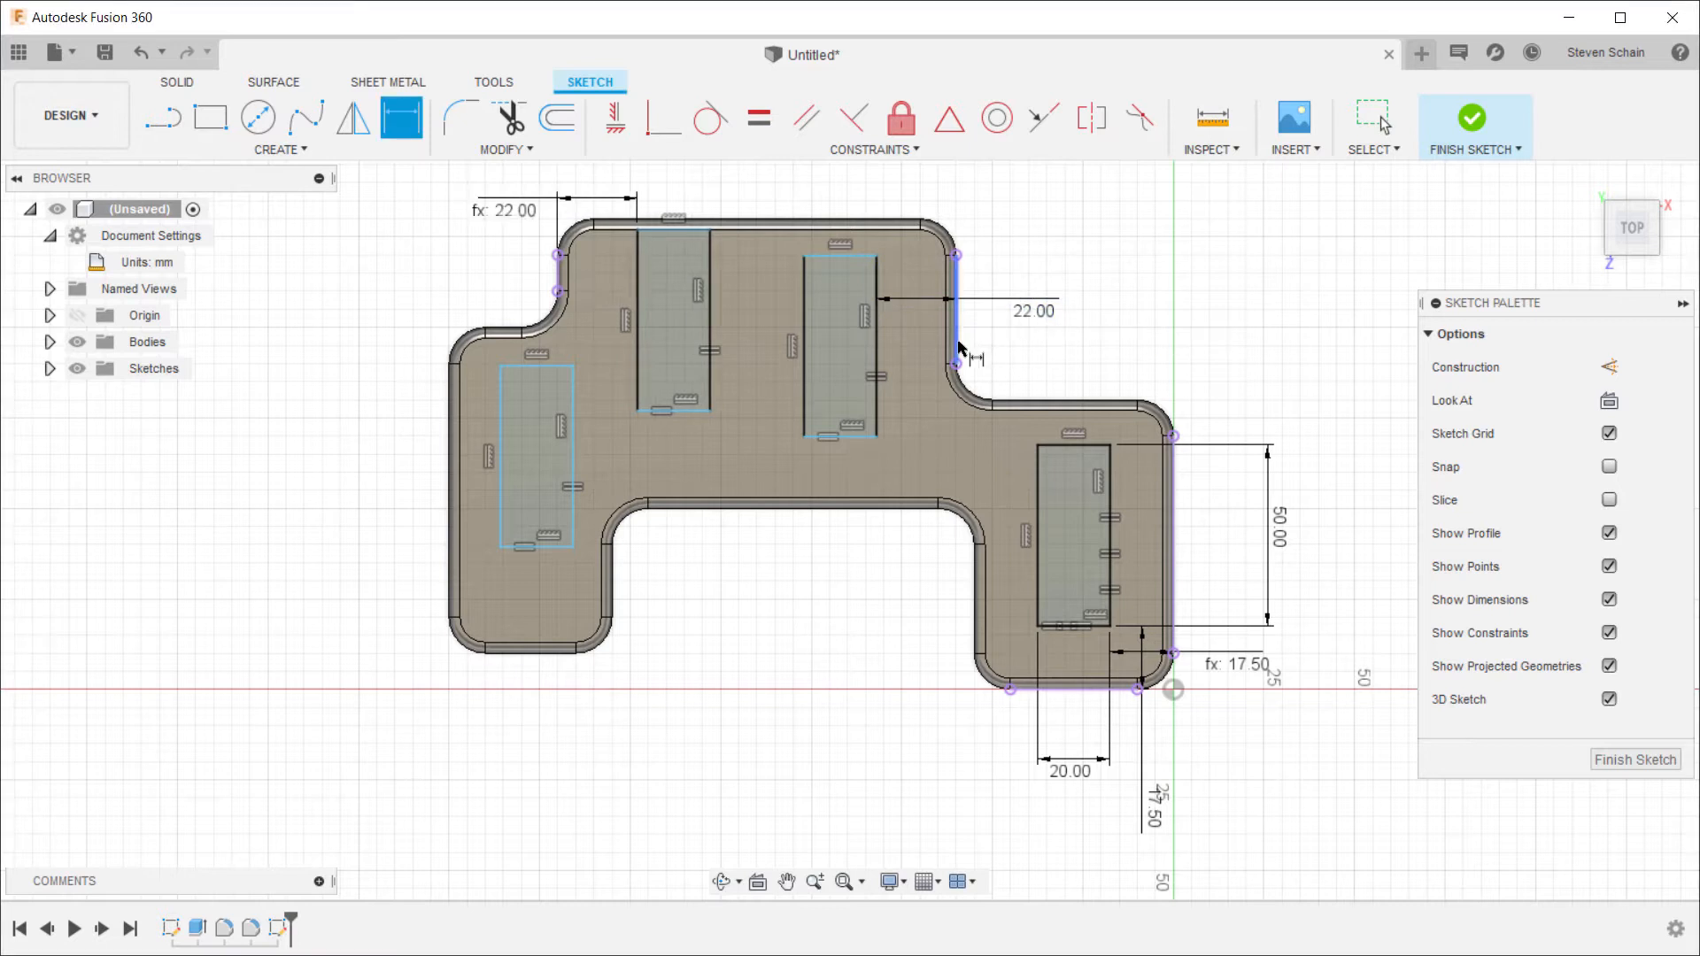
# Step: Dimension the heights above the notch's top edge as 12 mm for the right middle rectangle and 18 mm for the left middle one
pyautogui.click(855, 437)
pyautogui.click(852, 504)
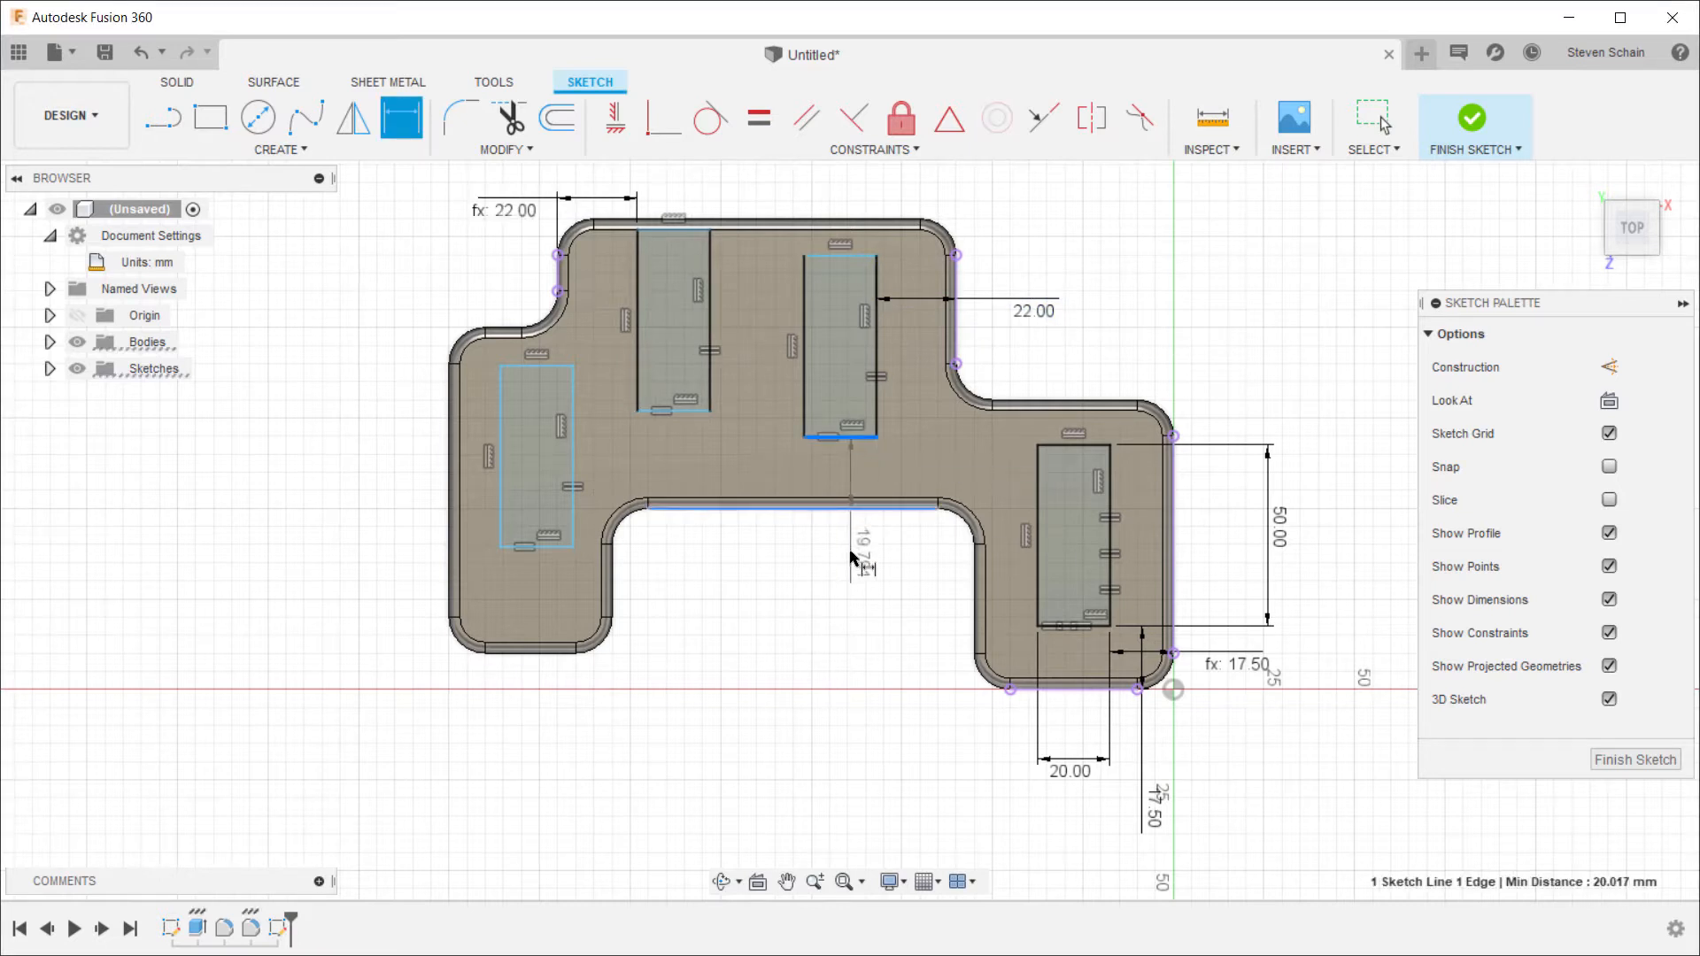
pyautogui.click(673, 411)
pyautogui.click(687, 506)
pyautogui.click(690, 561)
pyautogui.write('18')
pyautogui.press('Return')
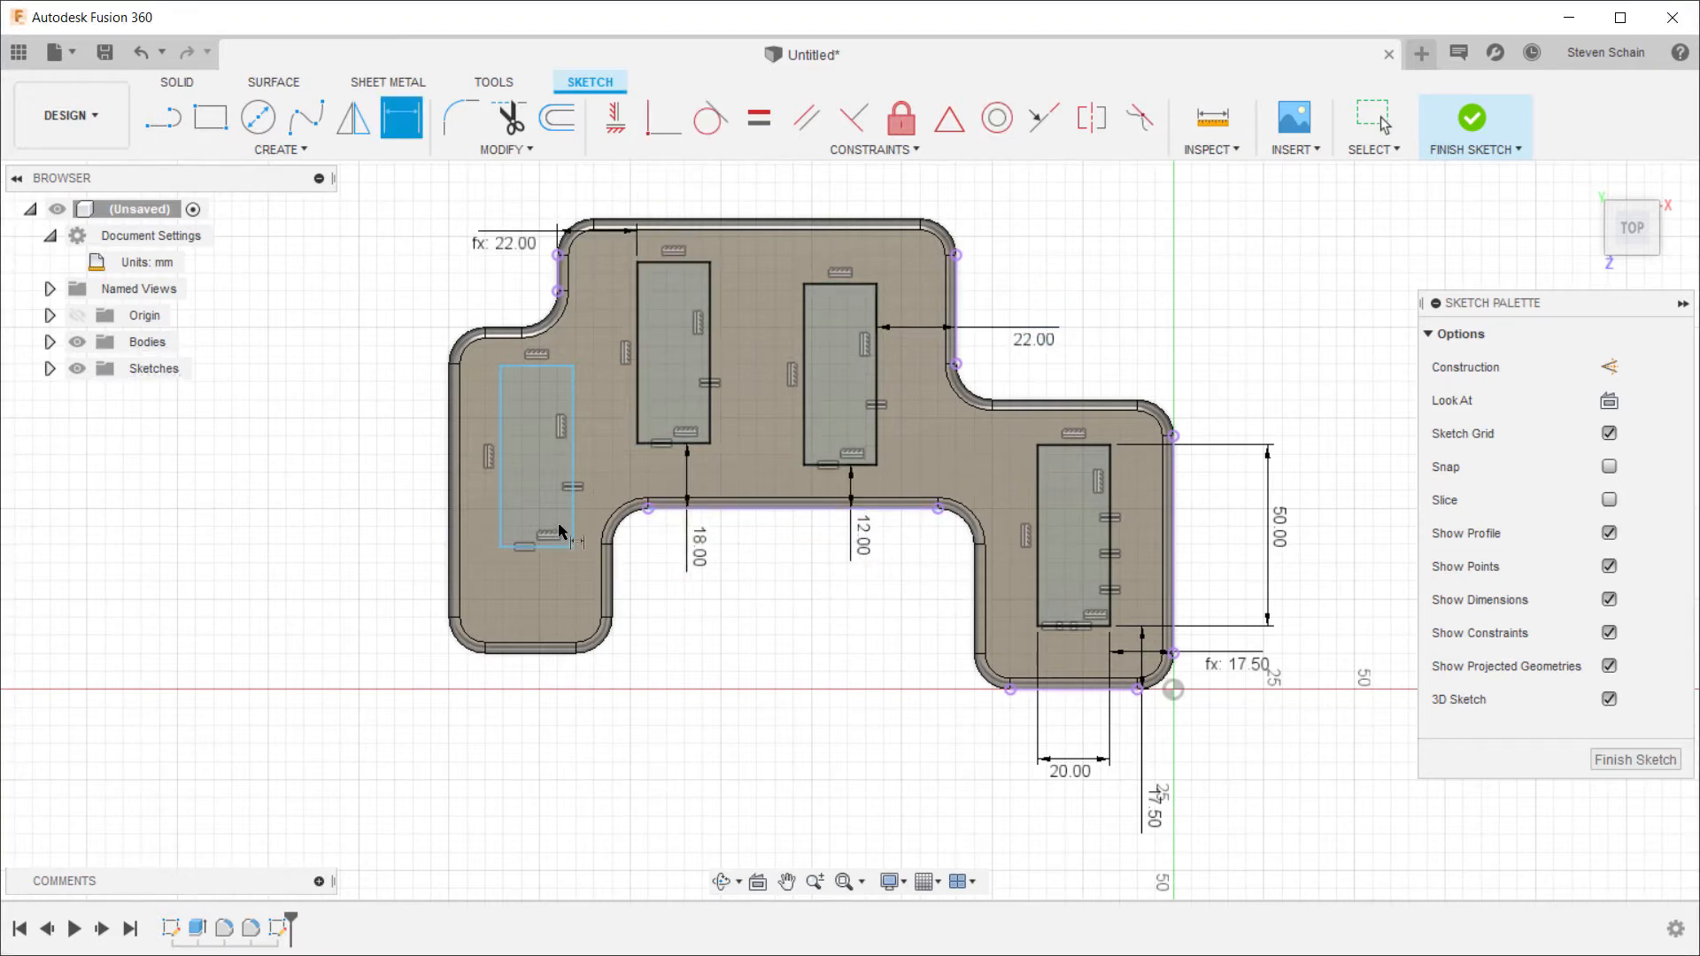
# Step: Position the left leg's rectangle 12.5 mm from the plate's left edge and 20 mm above the leg's bottom edge
pyautogui.click(500, 527)
pyautogui.click(450, 518)
pyautogui.click(384, 514)
pyautogui.write('12')
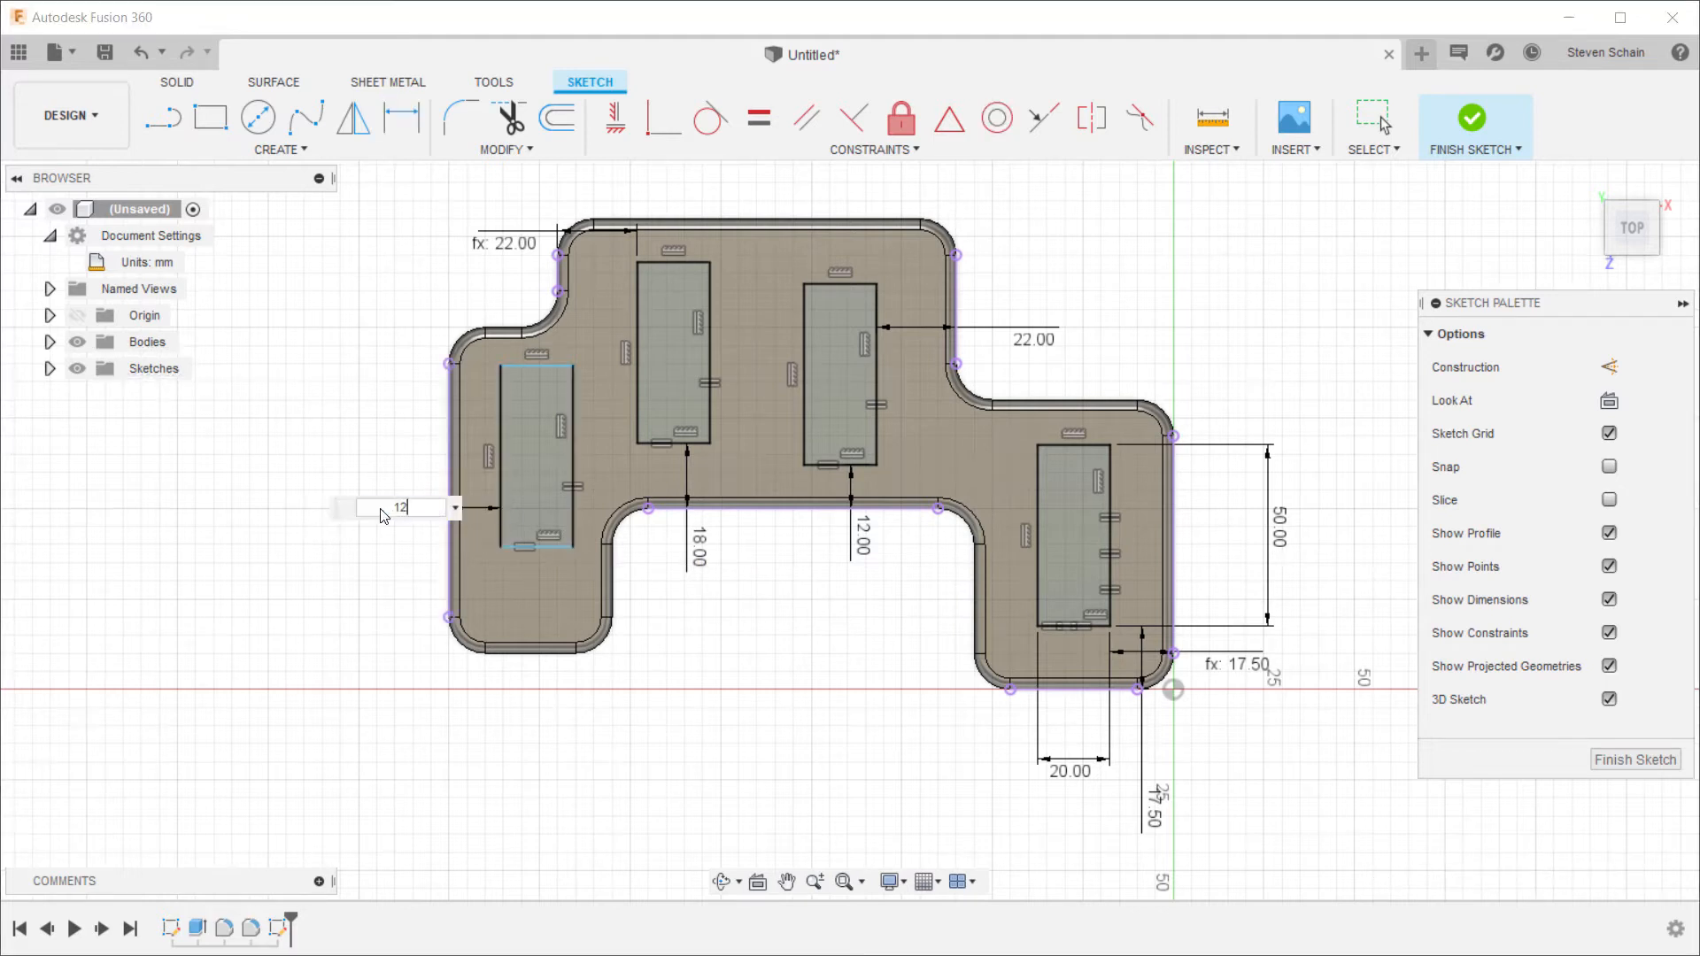
pyautogui.write('.5')
pyautogui.press('Return')
pyautogui.click(531, 546)
pyautogui.click(531, 653)
pyautogui.click(533, 708)
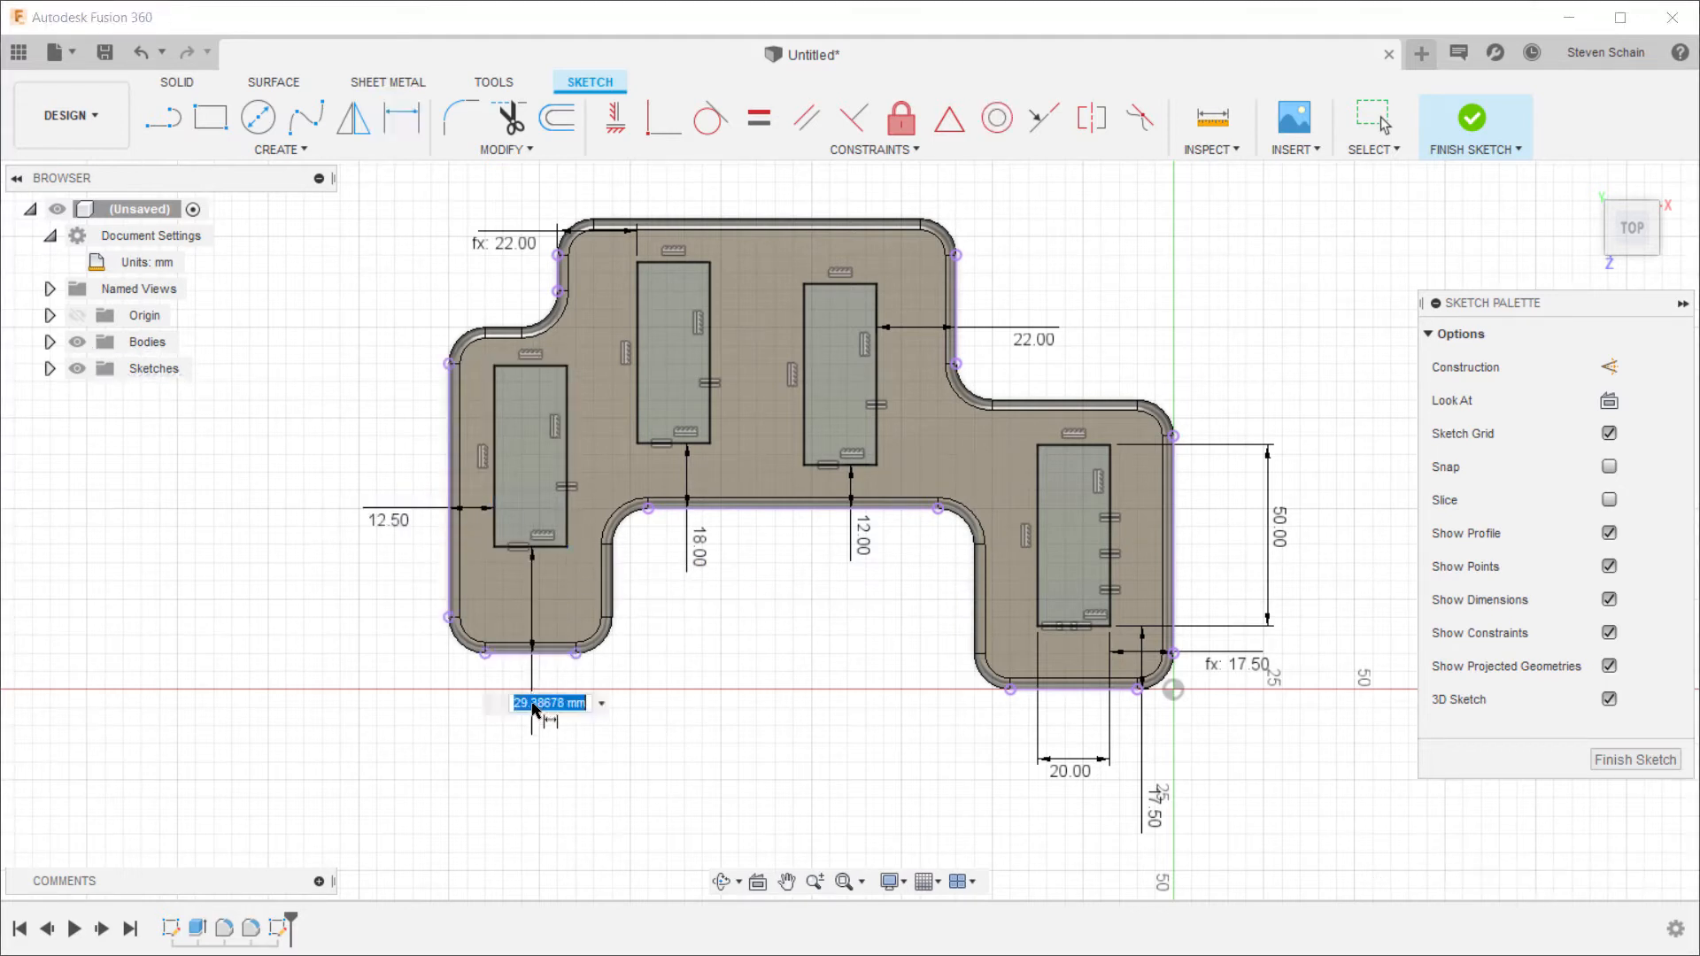
pyautogui.write('20')
pyautogui.press('Return')
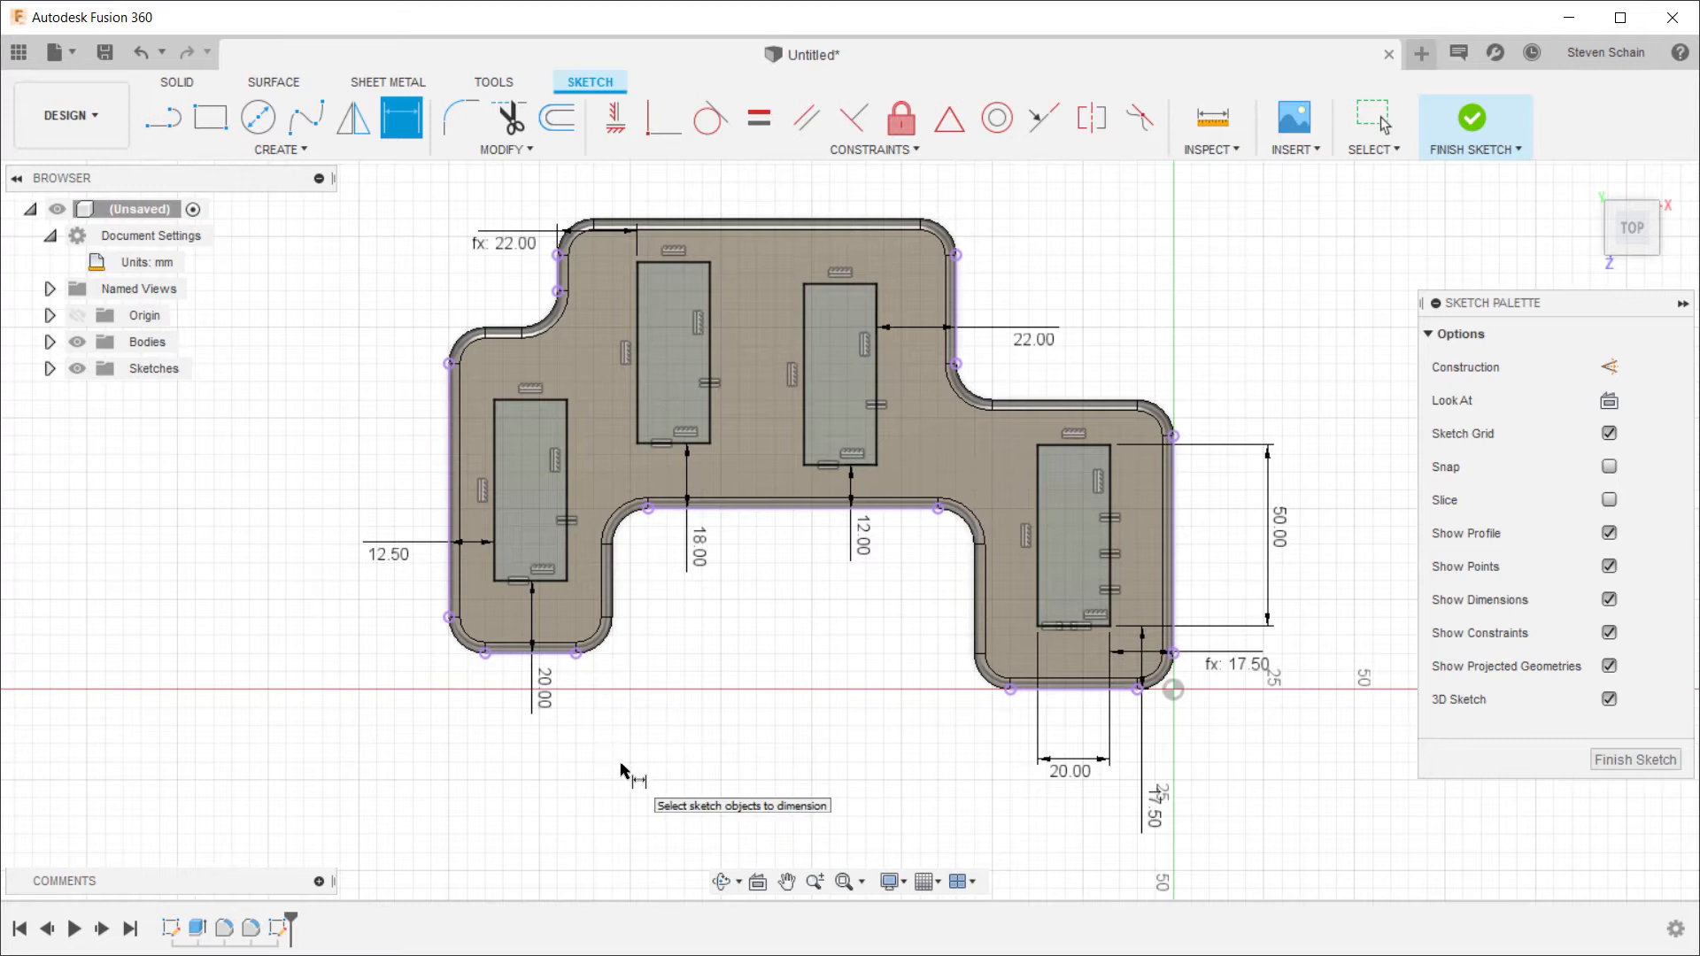
# Step: Draw a horizontal line across each of the four rectangles, side to side, slightly below its top edge
pyautogui.click(168, 122)
pyautogui.click(495, 431)
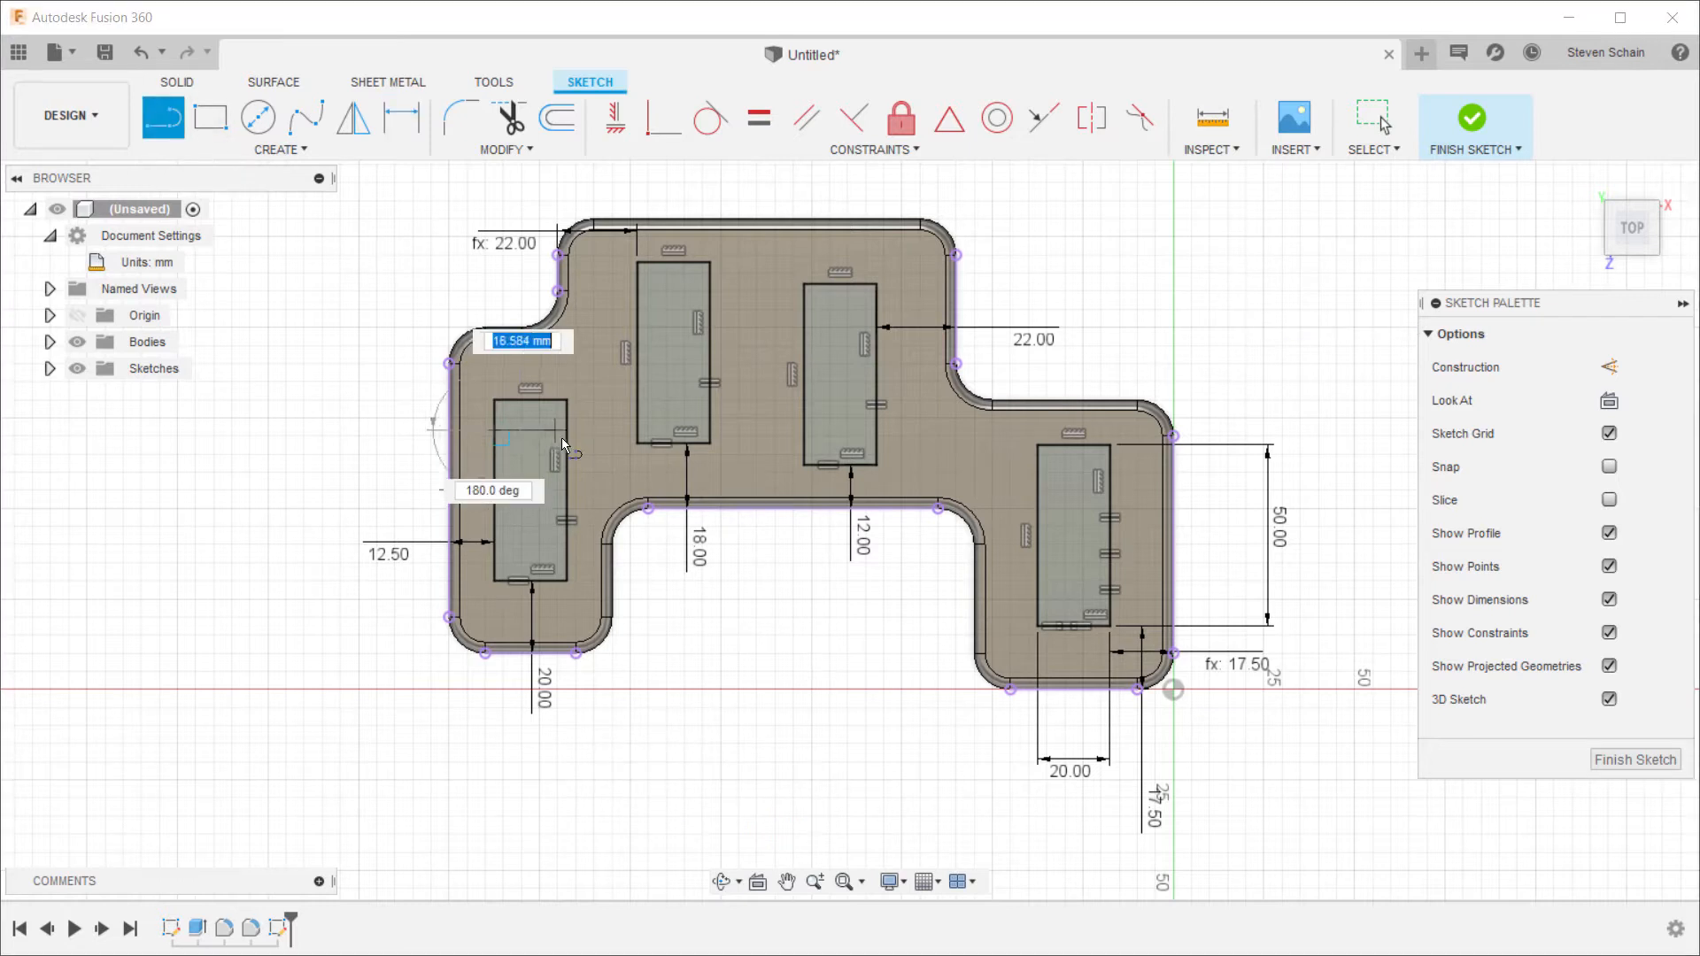
pyautogui.click(566, 432)
pyautogui.click(636, 291)
pyautogui.click(710, 292)
pyautogui.click(803, 316)
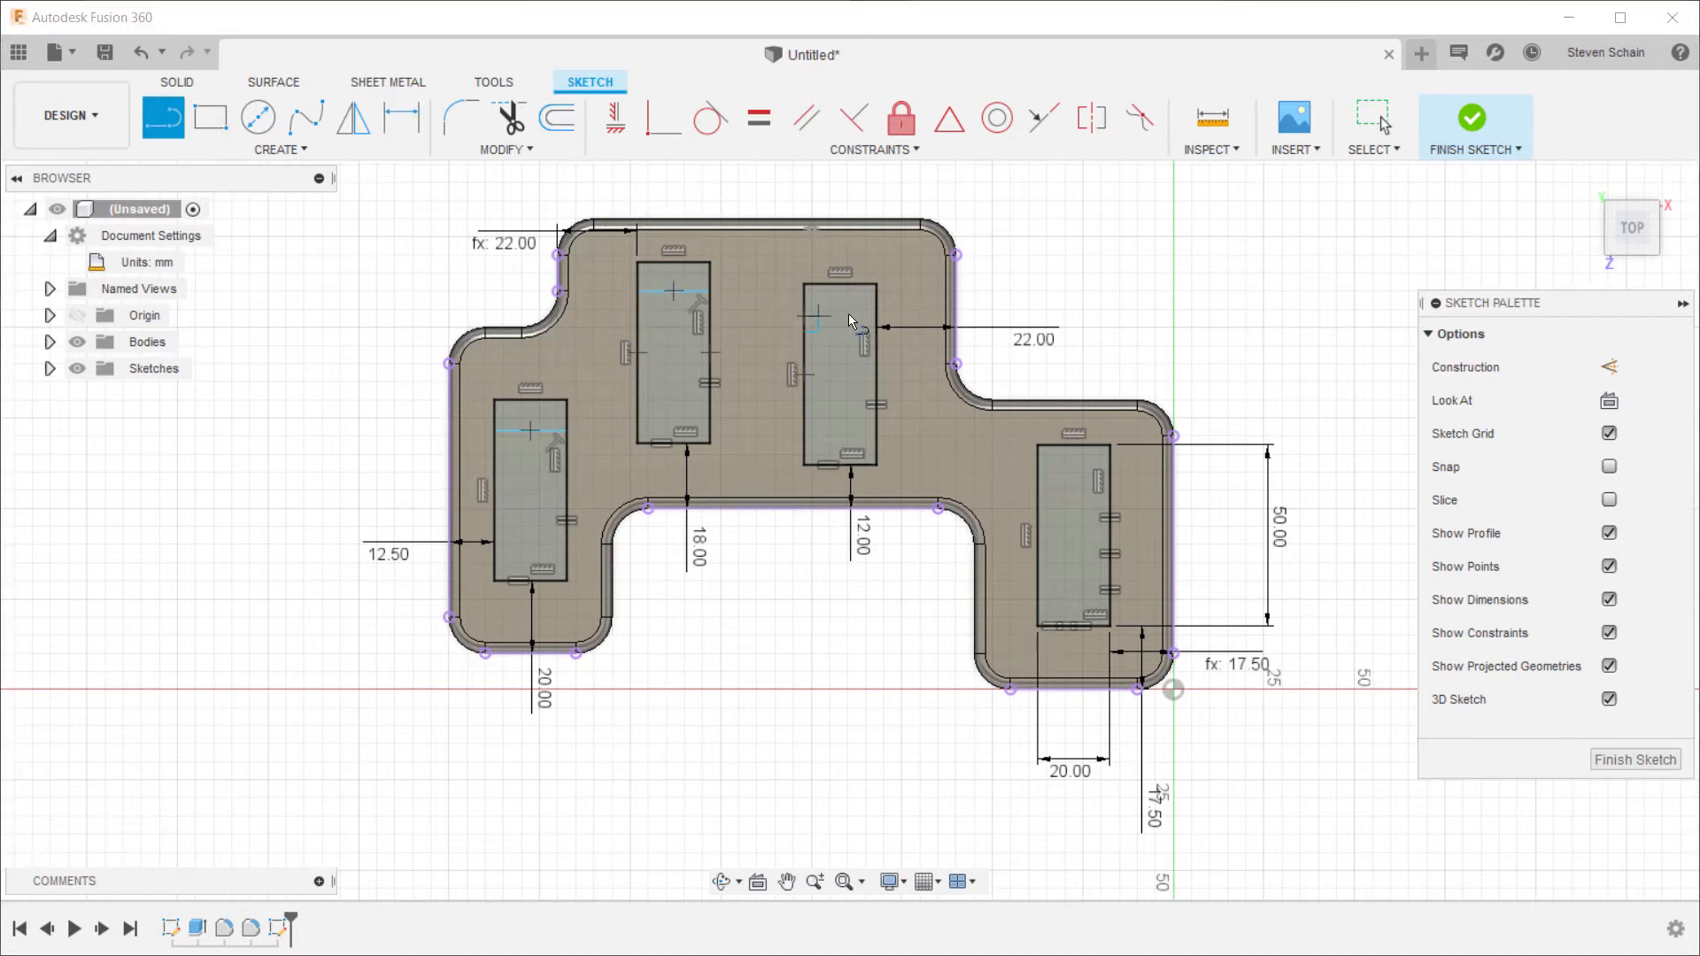
pyautogui.click(877, 316)
pyautogui.click(1037, 474)
pyautogui.click(1107, 472)
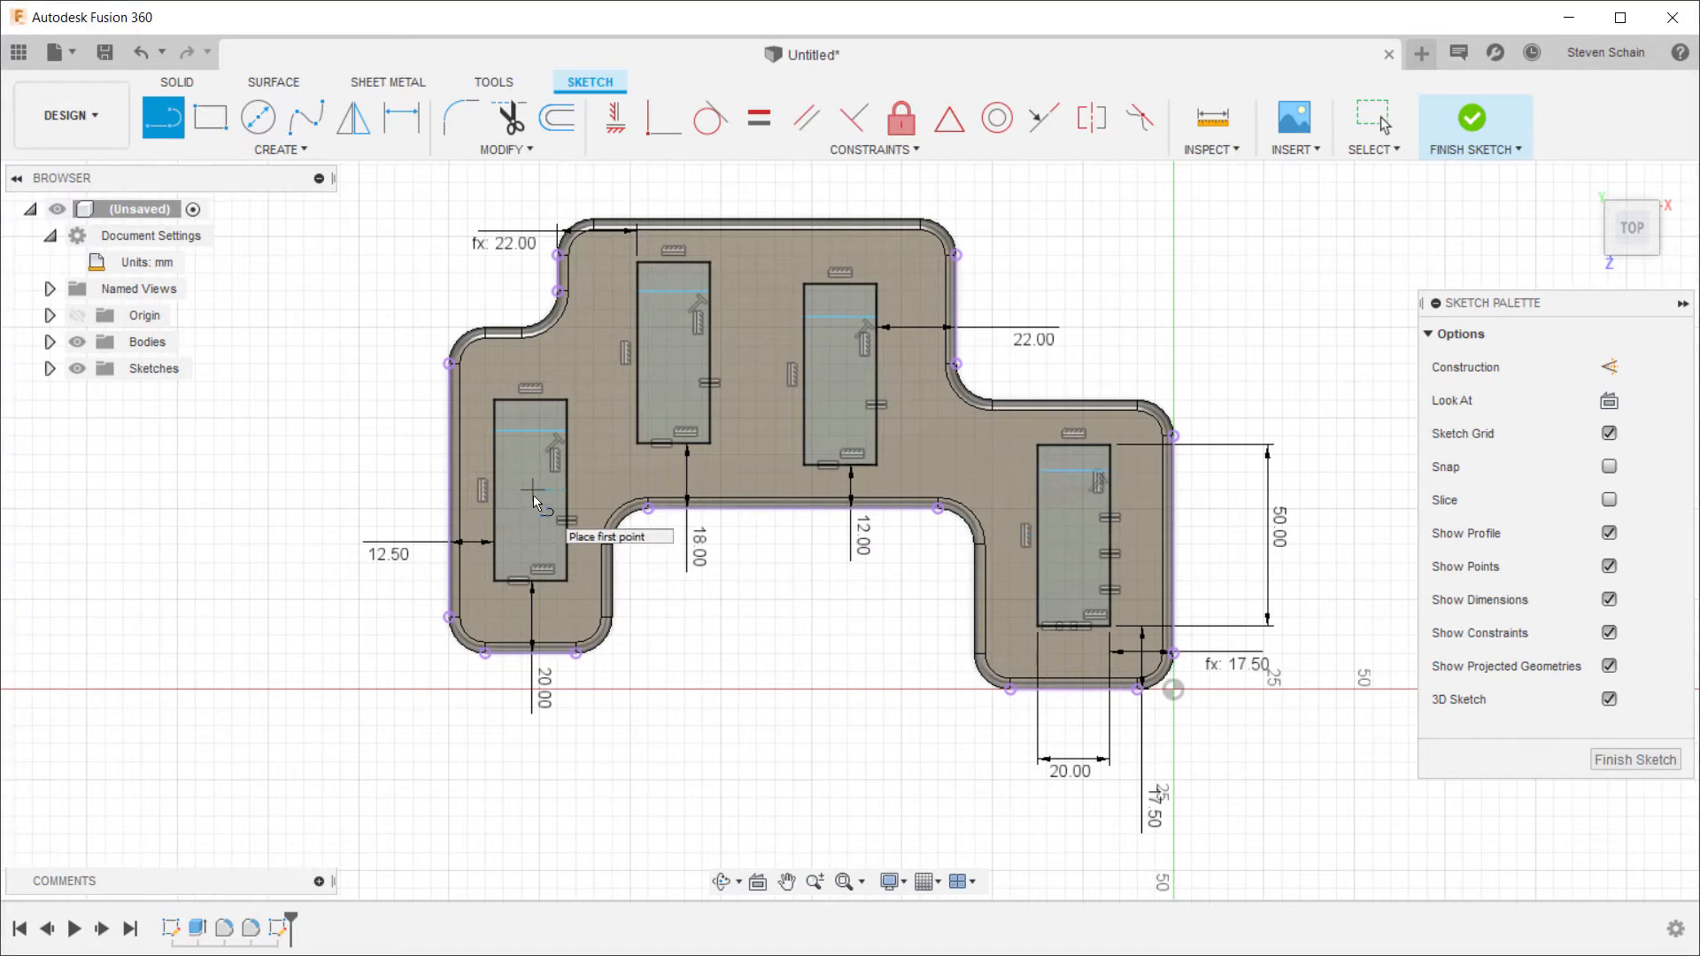
# Step: Dimension the right leg rectangle's line 5 mm below its top edge and link the right middle rectangle's line offset to that dimension
pyautogui.press('d')
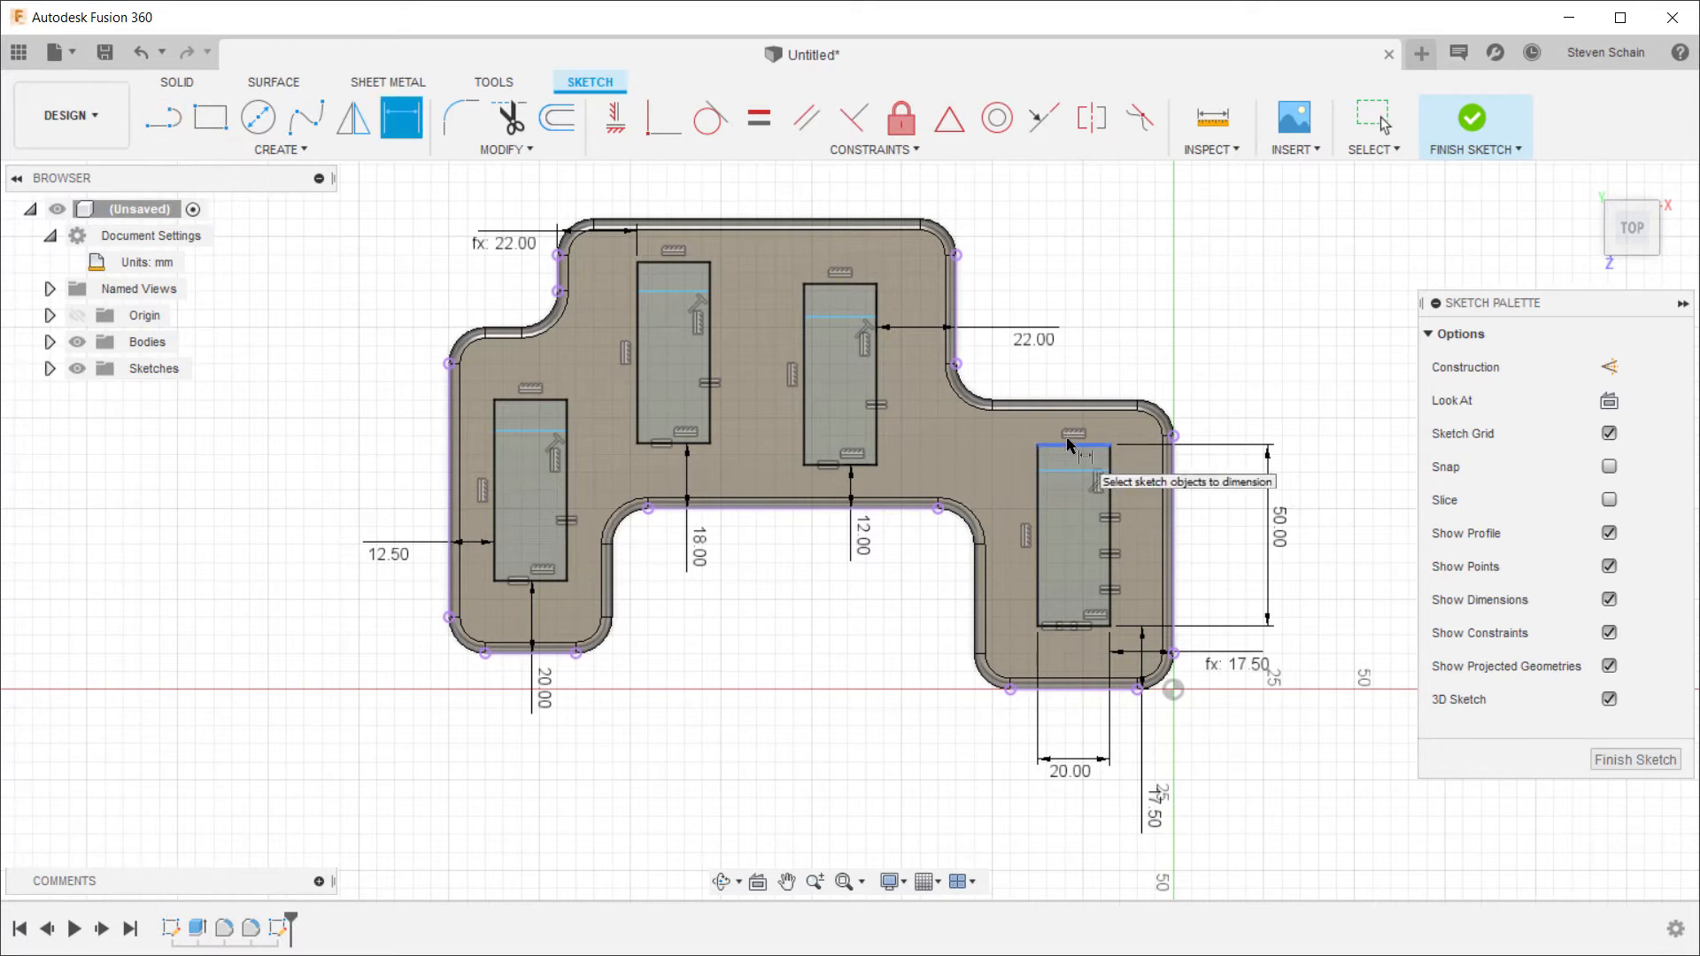
pyautogui.click(1094, 471)
pyautogui.click(1103, 445)
pyautogui.click(1201, 363)
pyautogui.click(840, 316)
pyautogui.click(857, 284)
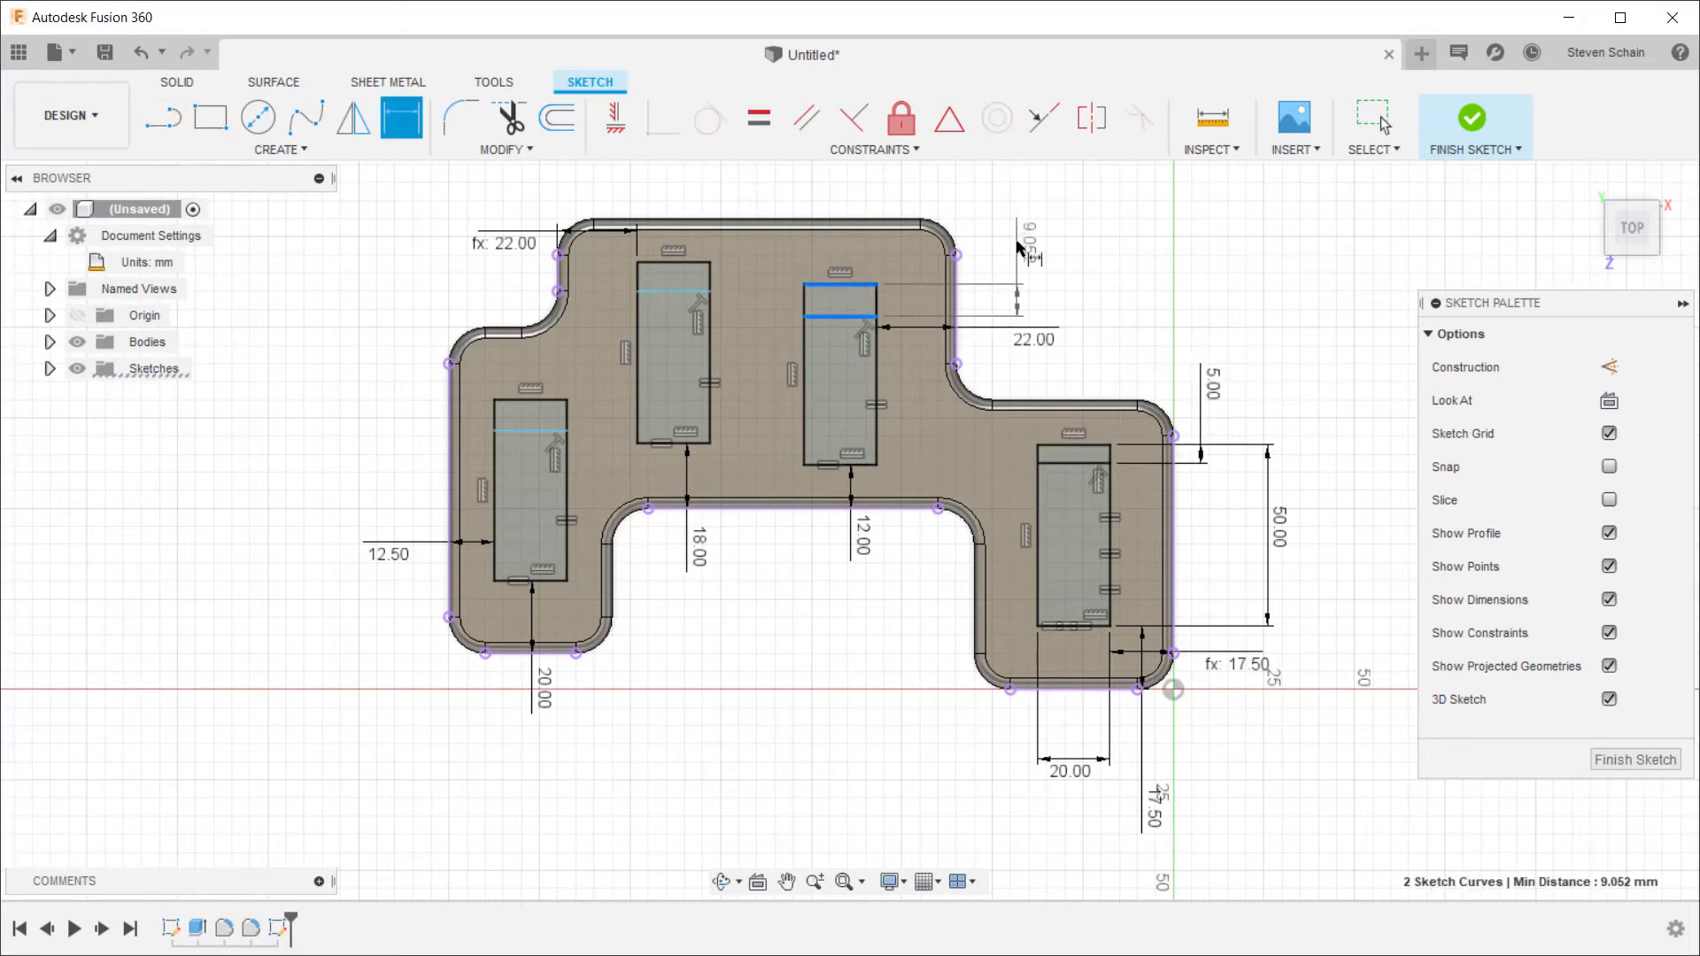
pyautogui.click(1018, 242)
pyautogui.click(1210, 386)
pyautogui.press('Return')
# Step: Link the line offsets in the left middle and left leg rectangles to the same 5 mm dimension and finish the sketch
pyautogui.click(693, 290)
pyautogui.click(701, 262)
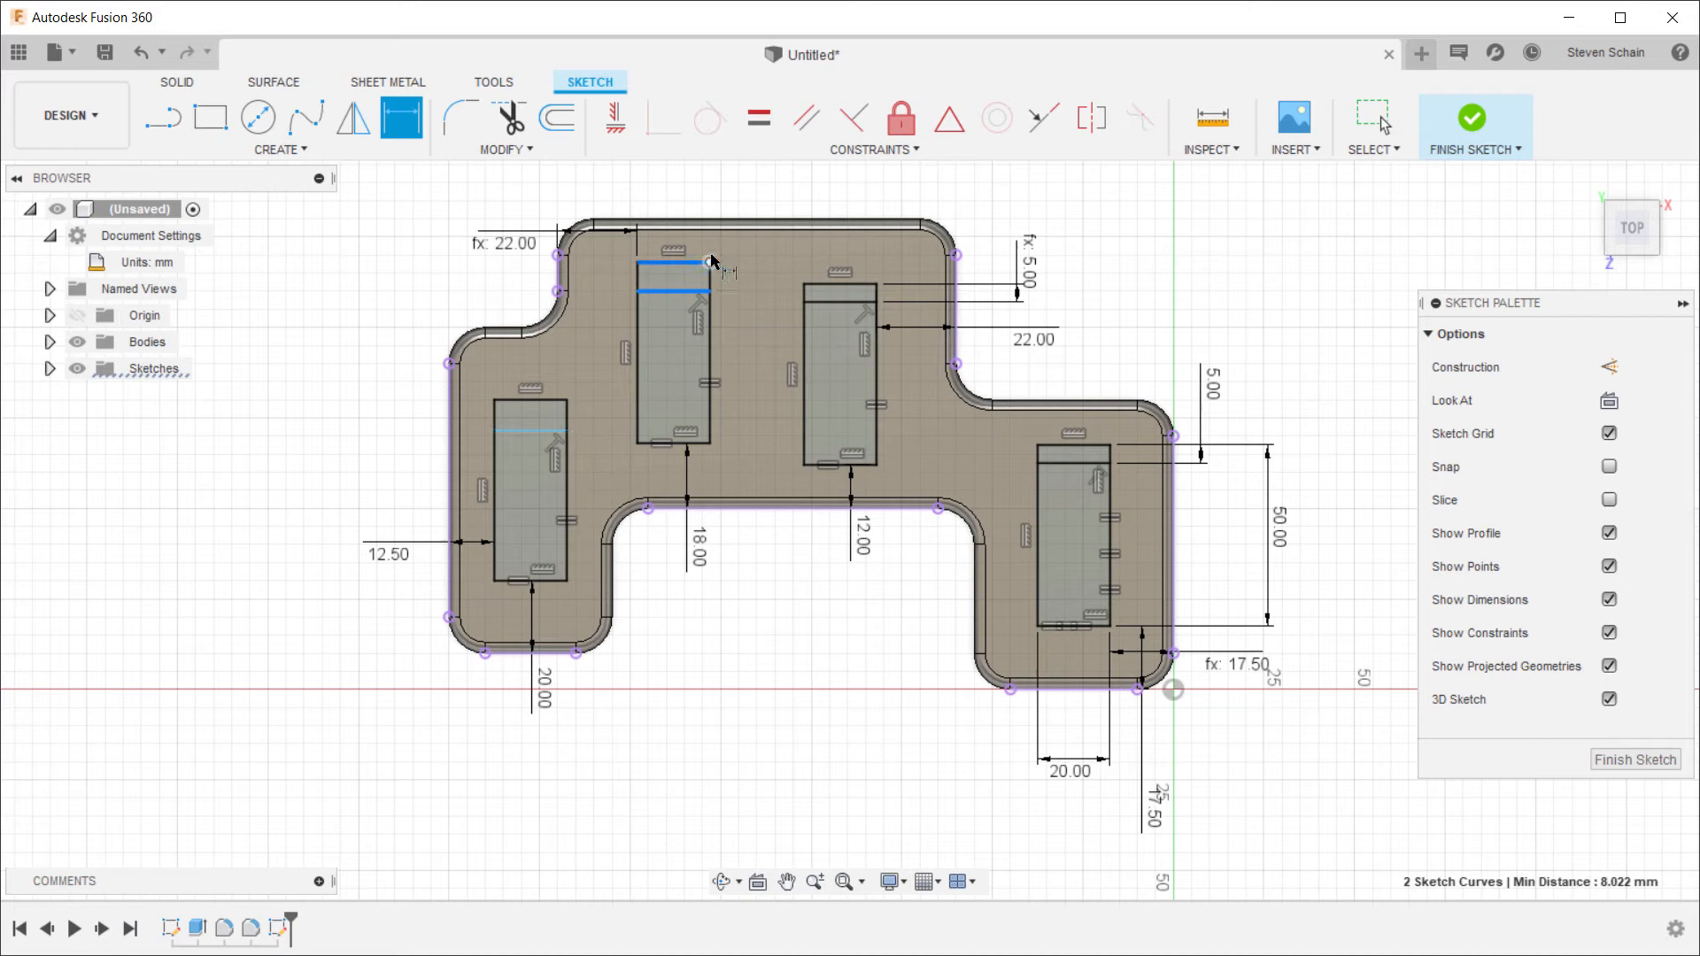
pyautogui.click(754, 189)
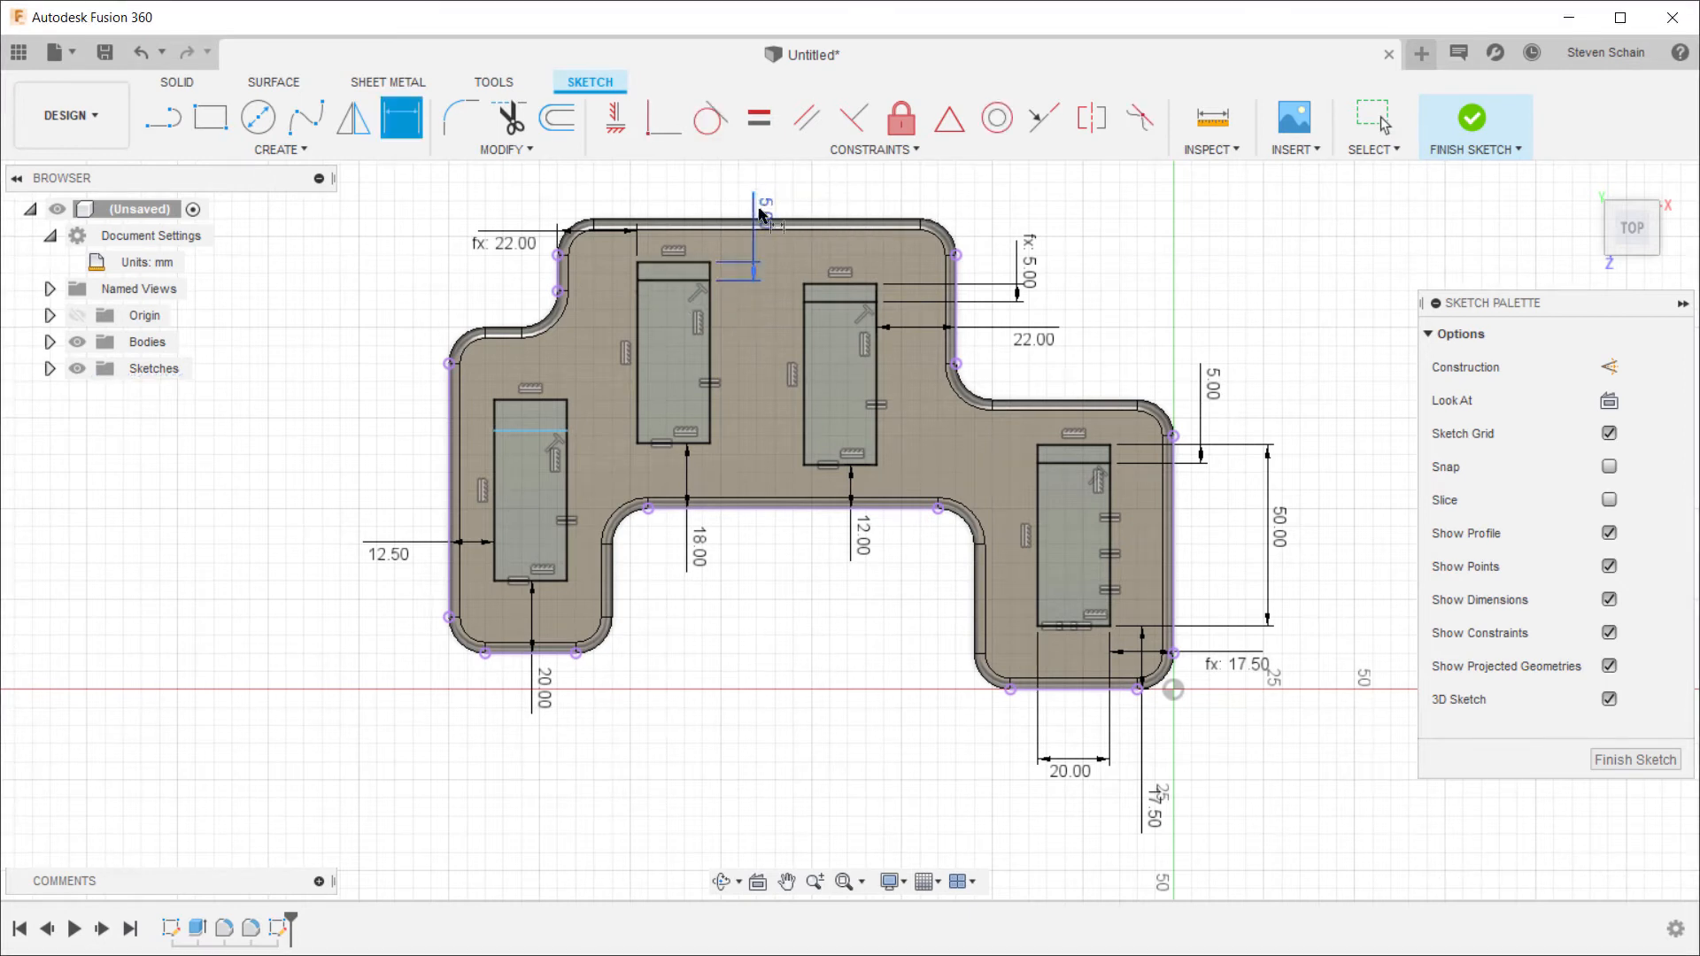
pyautogui.press('Return')
pyautogui.press('Return')
pyautogui.click(532, 430)
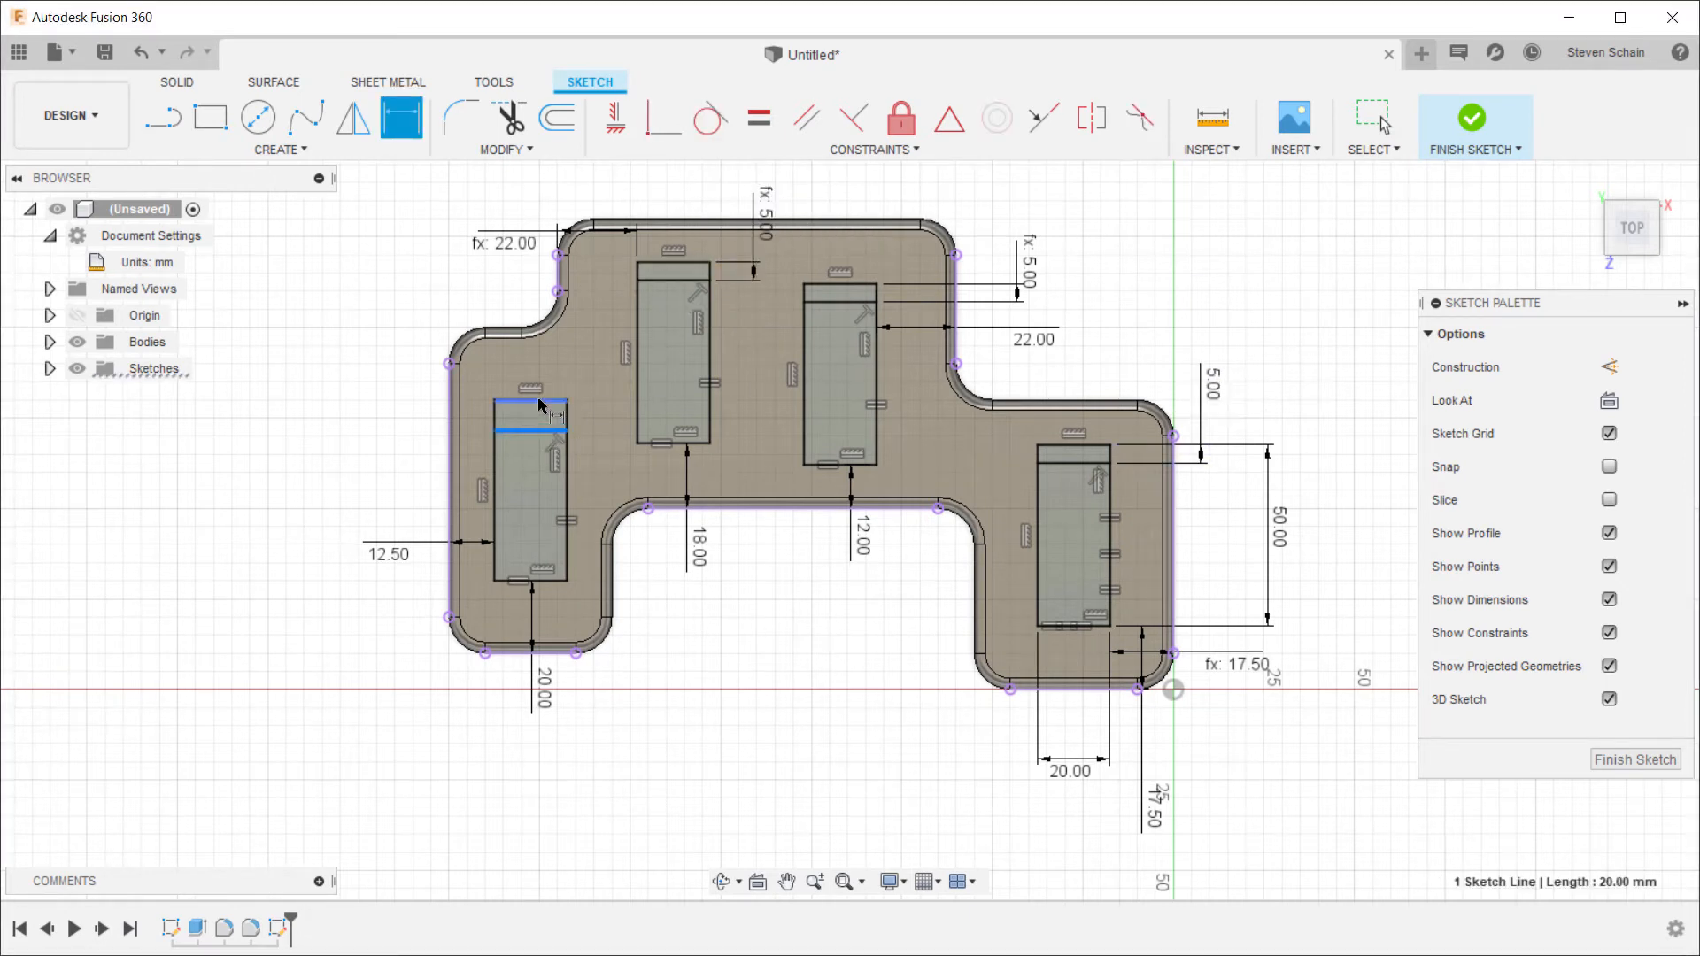
pyautogui.click(536, 400)
pyautogui.click(399, 267)
pyautogui.press('Return')
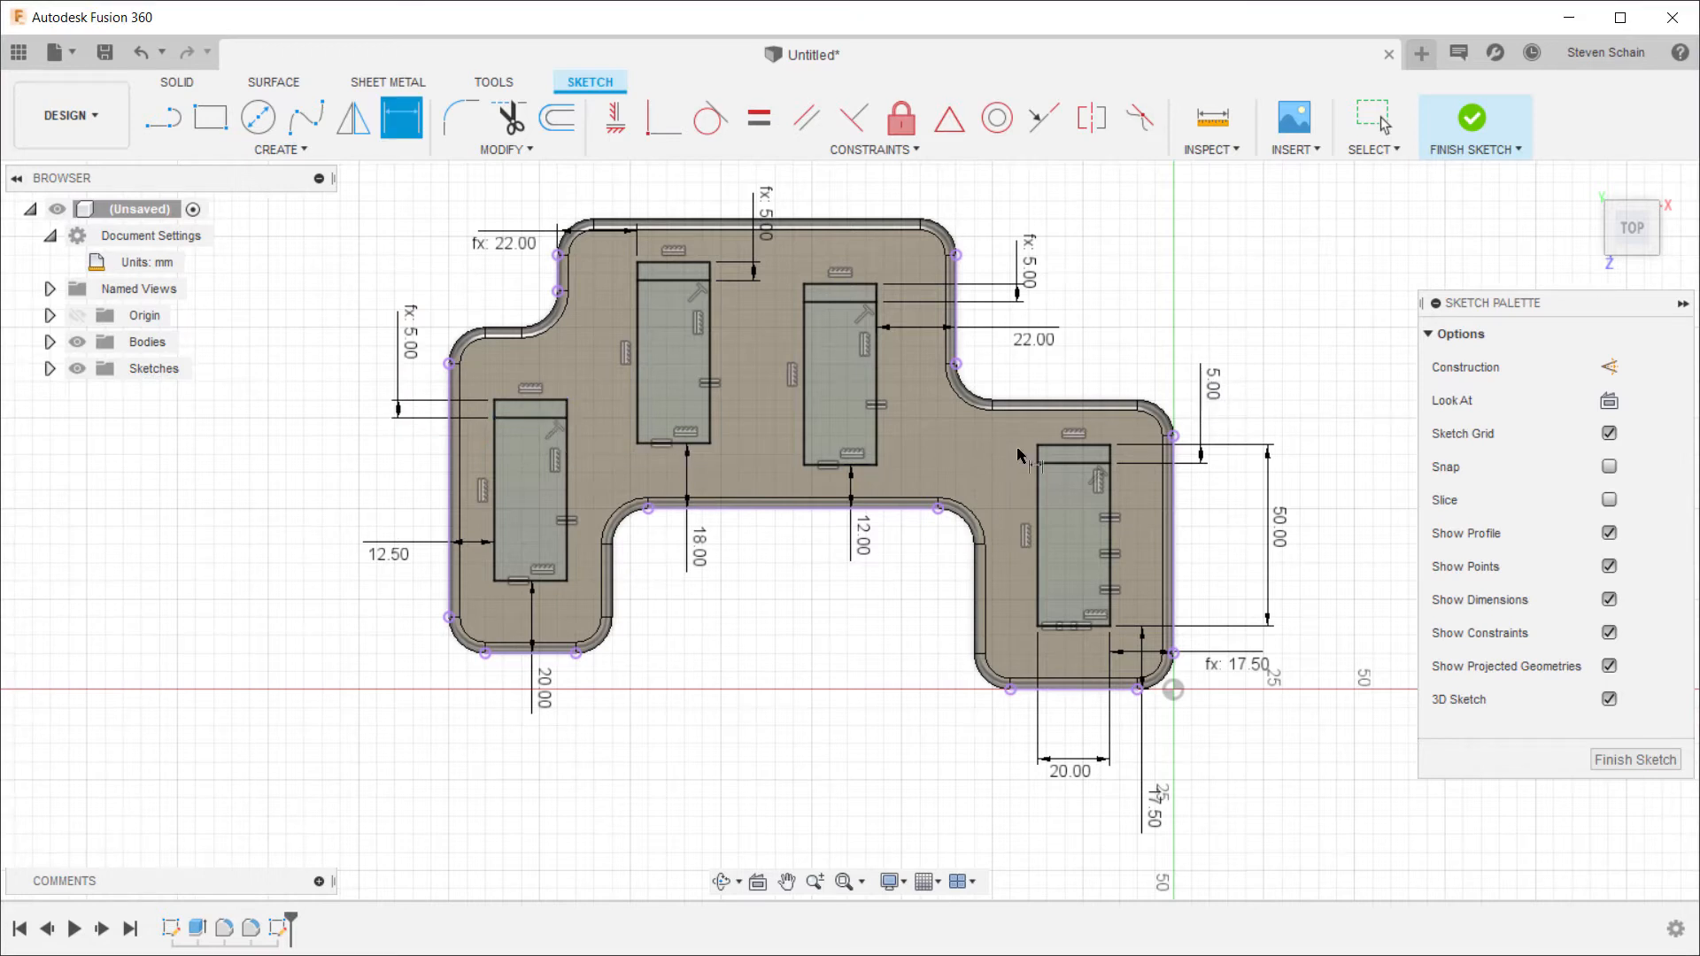
pyautogui.click(1471, 117)
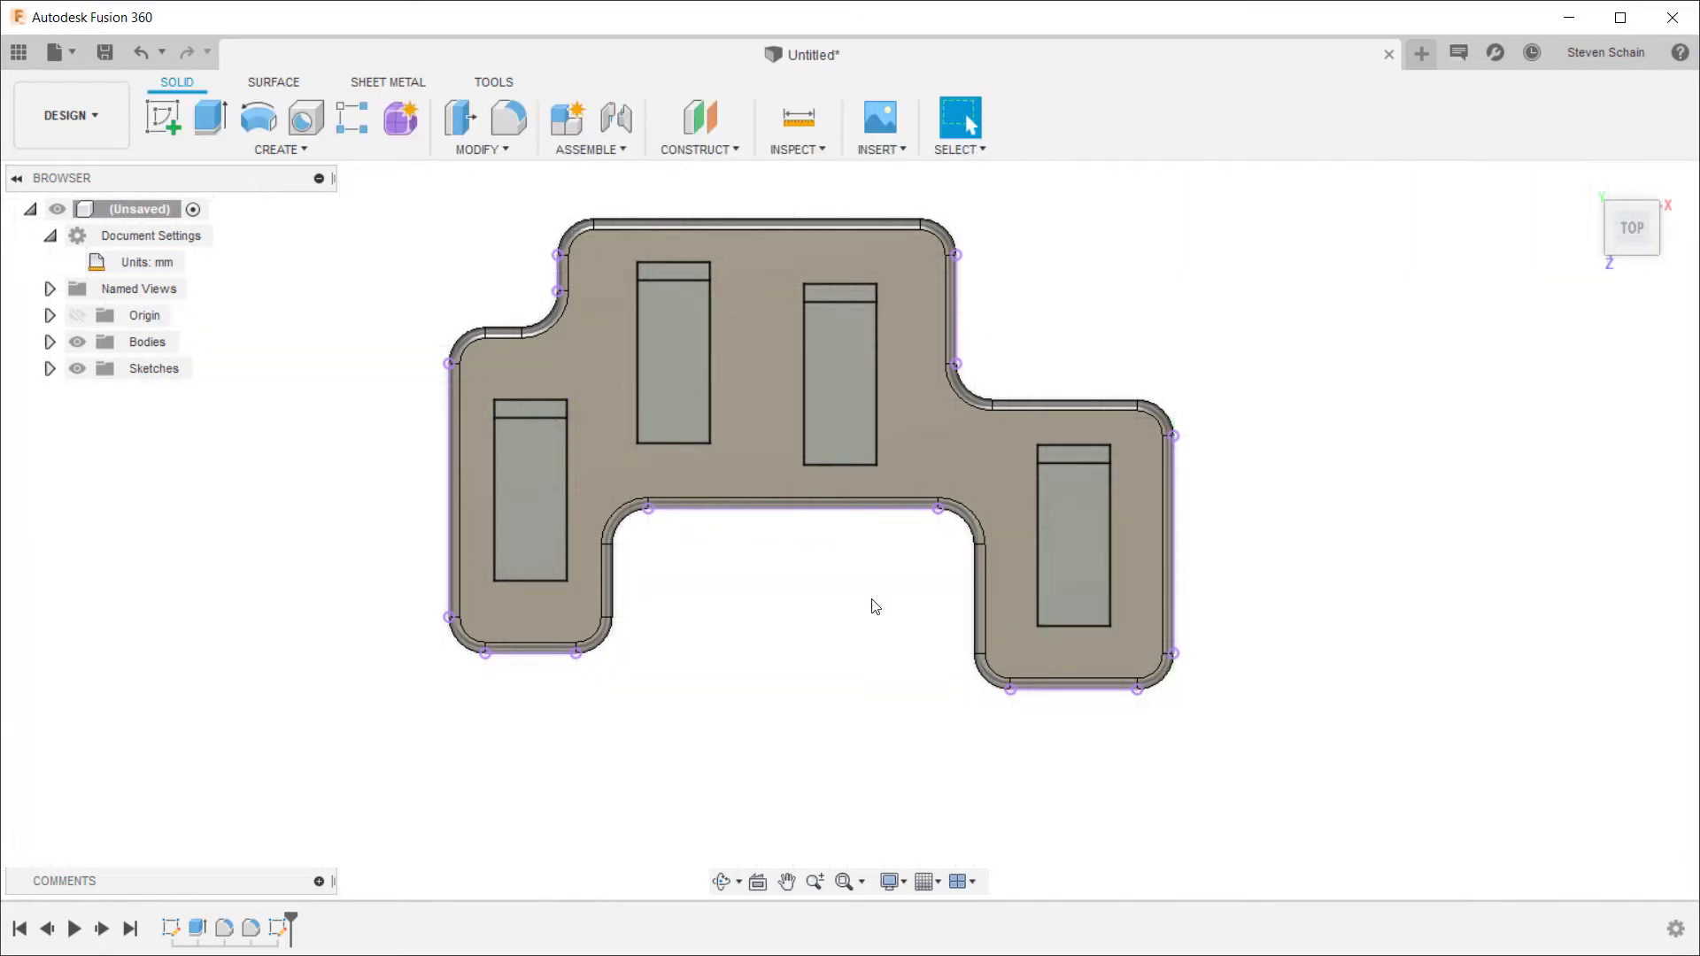
# Step: Cut all eight regions of the four divided rectangles about 10 mm into the plate with Extrude
pyautogui.moveTo(873, 600)
pyautogui.keyDown('shift'); pyautogui.mouseDown(button='middle')
pyautogui.moveTo(888, 584)
pyautogui.moveTo(773, 428)
pyautogui.mouseUp(button='middle'); pyautogui.keyUp('shift')
pyautogui.click(210, 117)
pyautogui.click(603, 464)
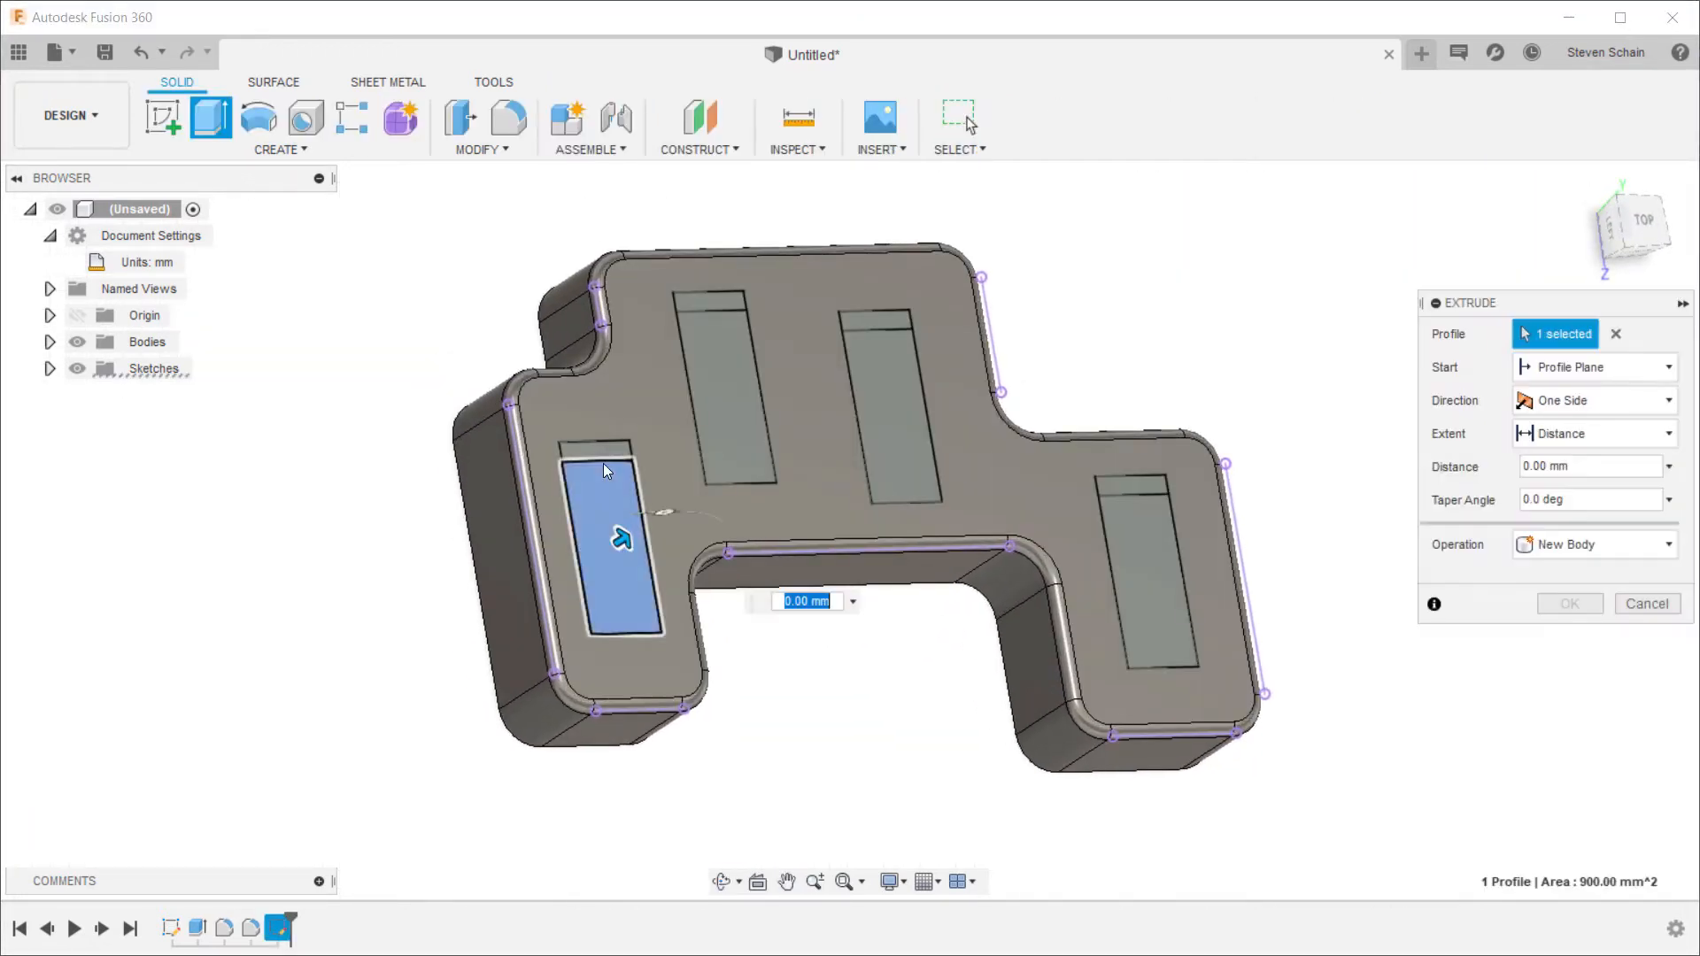
pyautogui.click(713, 352)
pyautogui.click(713, 301)
pyautogui.click(890, 411)
pyautogui.click(879, 320)
pyautogui.click(1136, 533)
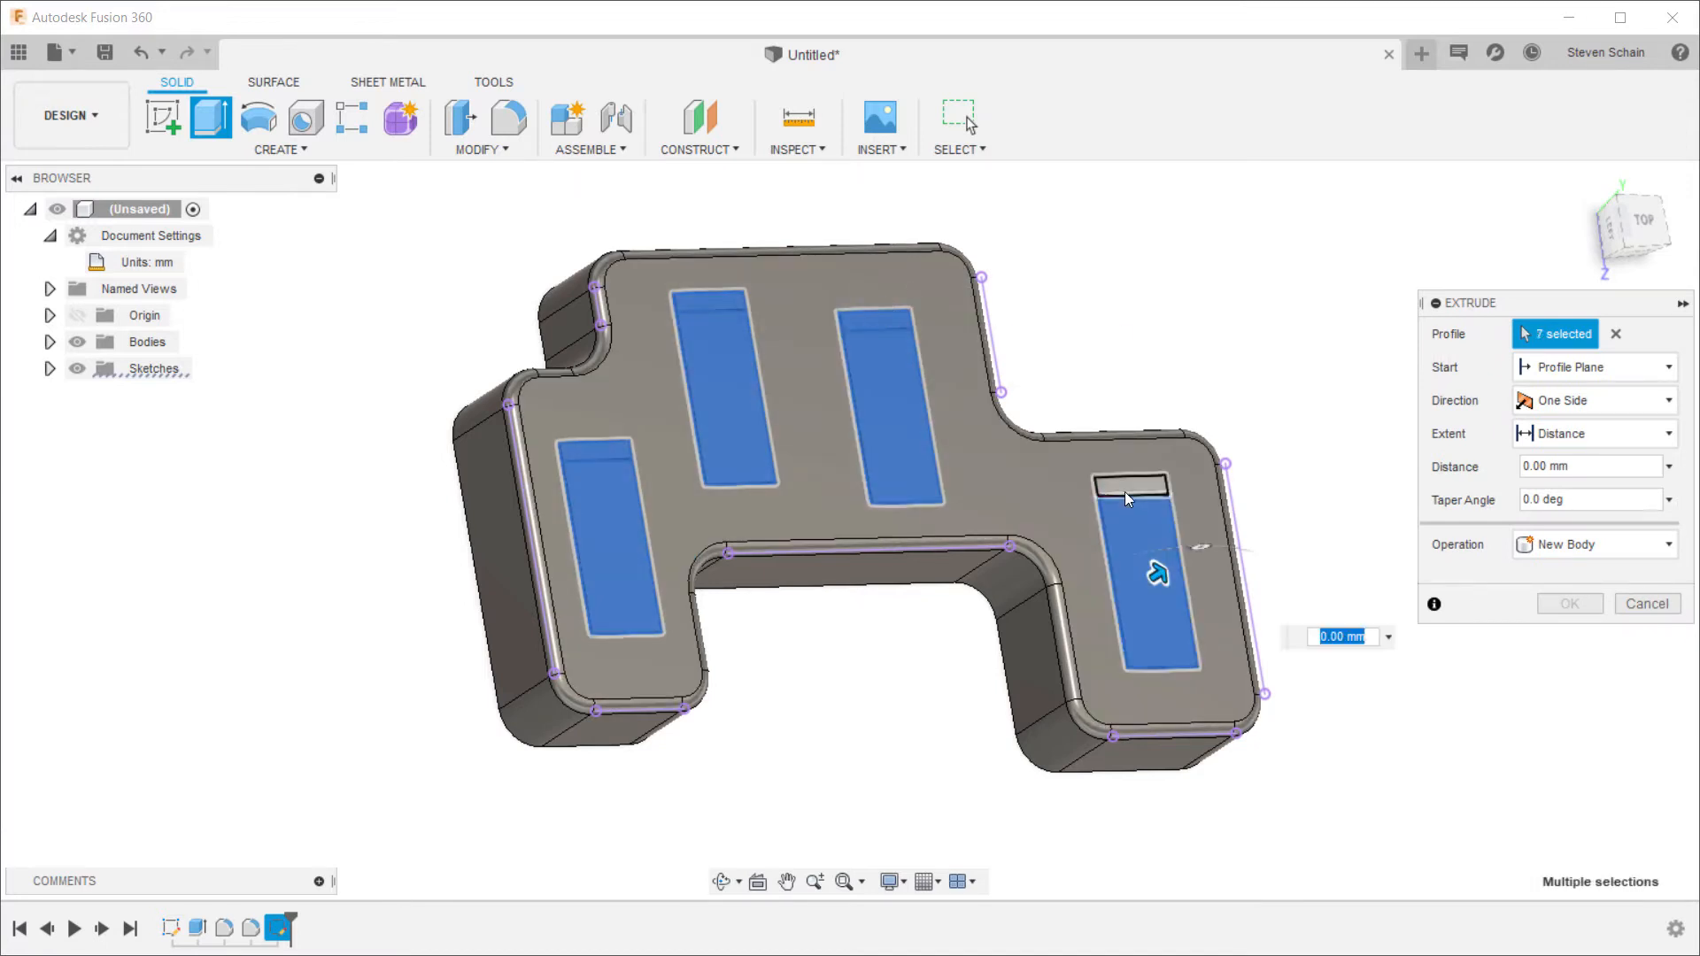
pyautogui.click(1127, 487)
pyautogui.moveTo(1140, 478); pyautogui.dragTo(1102, 503)
pyautogui.click(1552, 469)
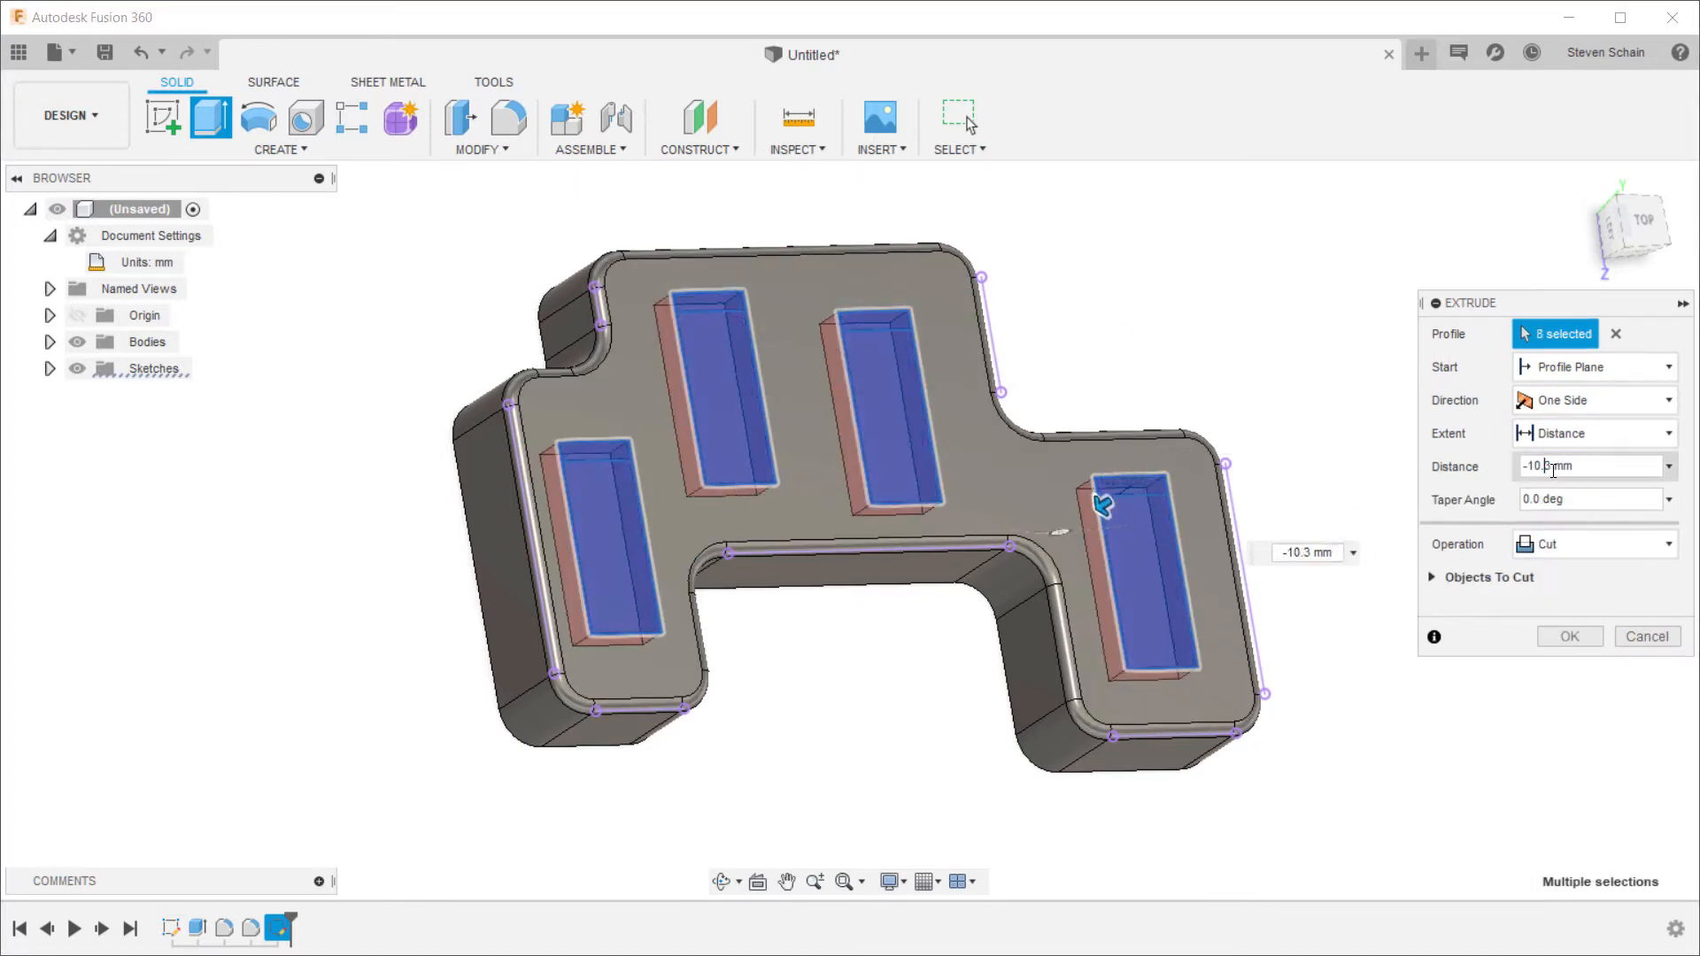
pyautogui.press('Return')
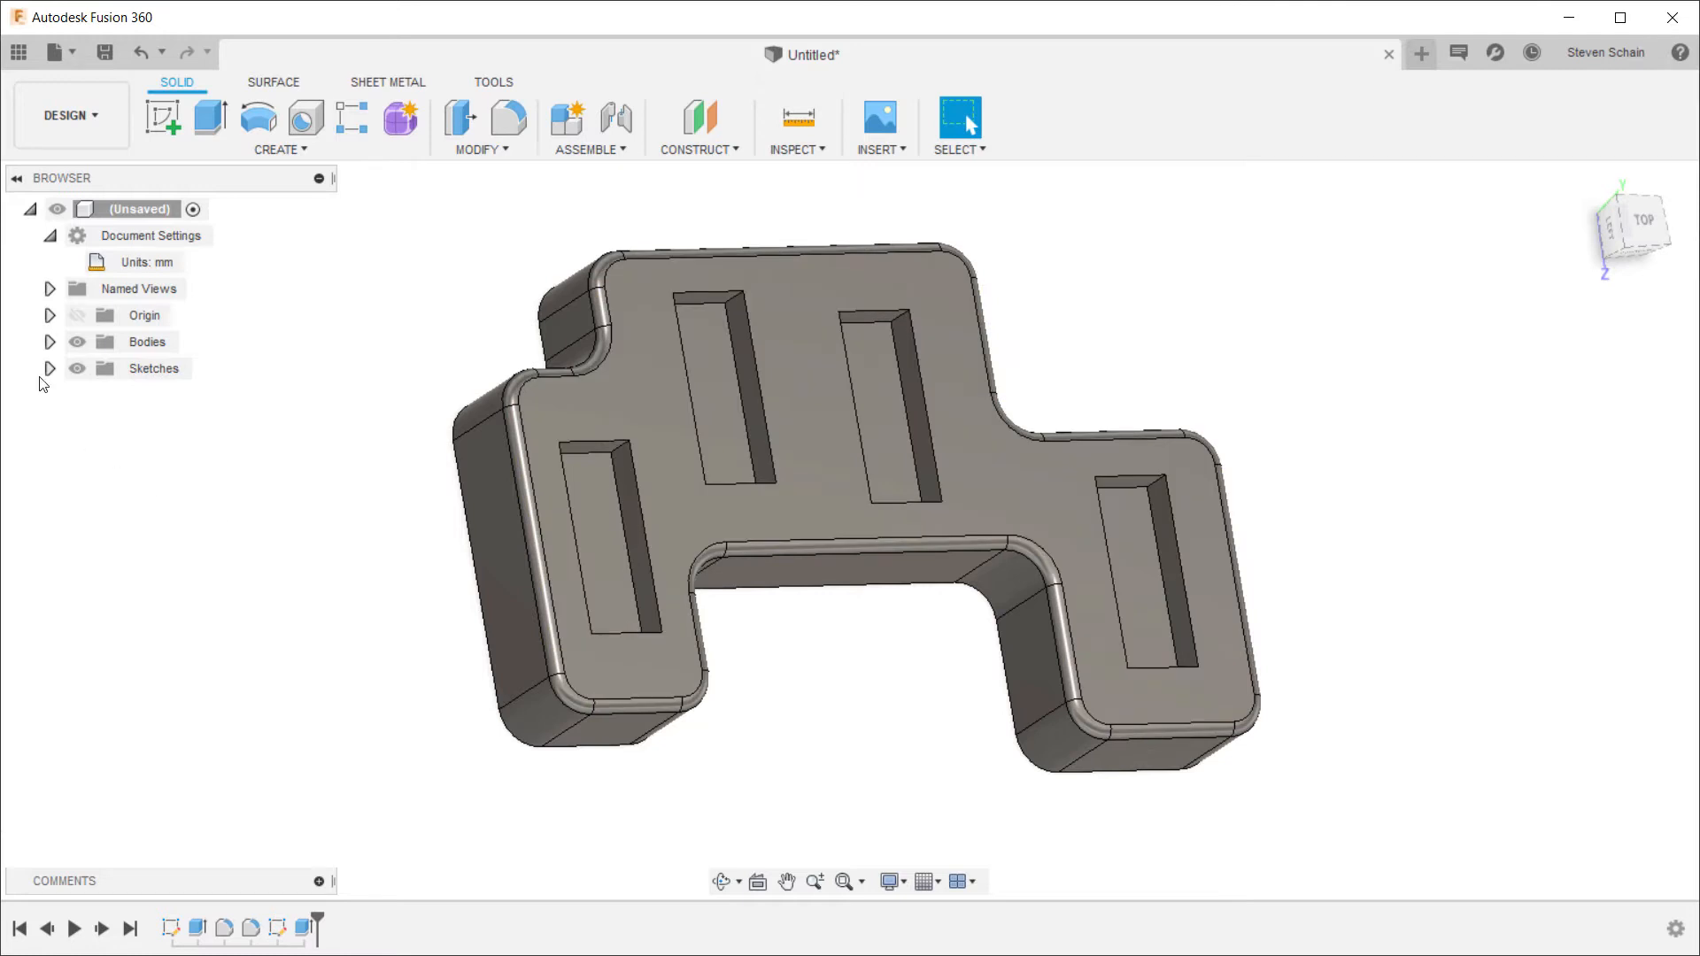
# Step: Show Sketch2 again and extrude the narrow upper strip of all four rectangles -5 mm as a Join
pyautogui.click(49, 368)
pyautogui.click(96, 421)
pyautogui.click(205, 120)
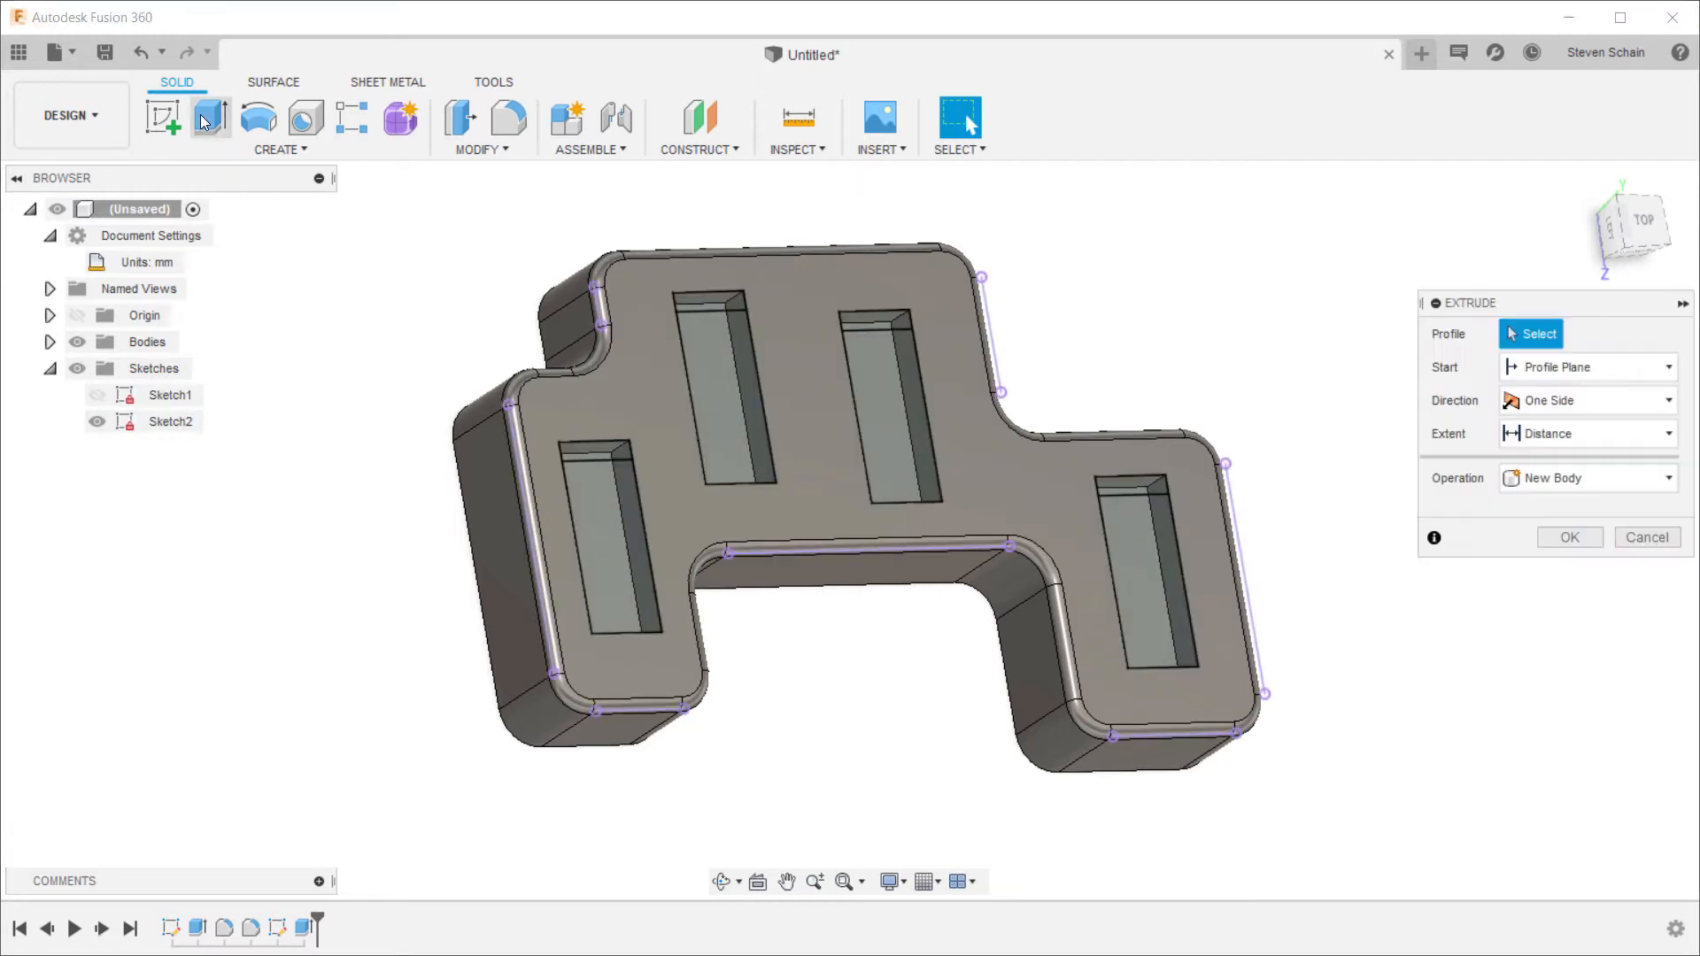
pyautogui.click(586, 451)
pyautogui.click(708, 301)
pyautogui.click(876, 318)
pyautogui.click(1133, 482)
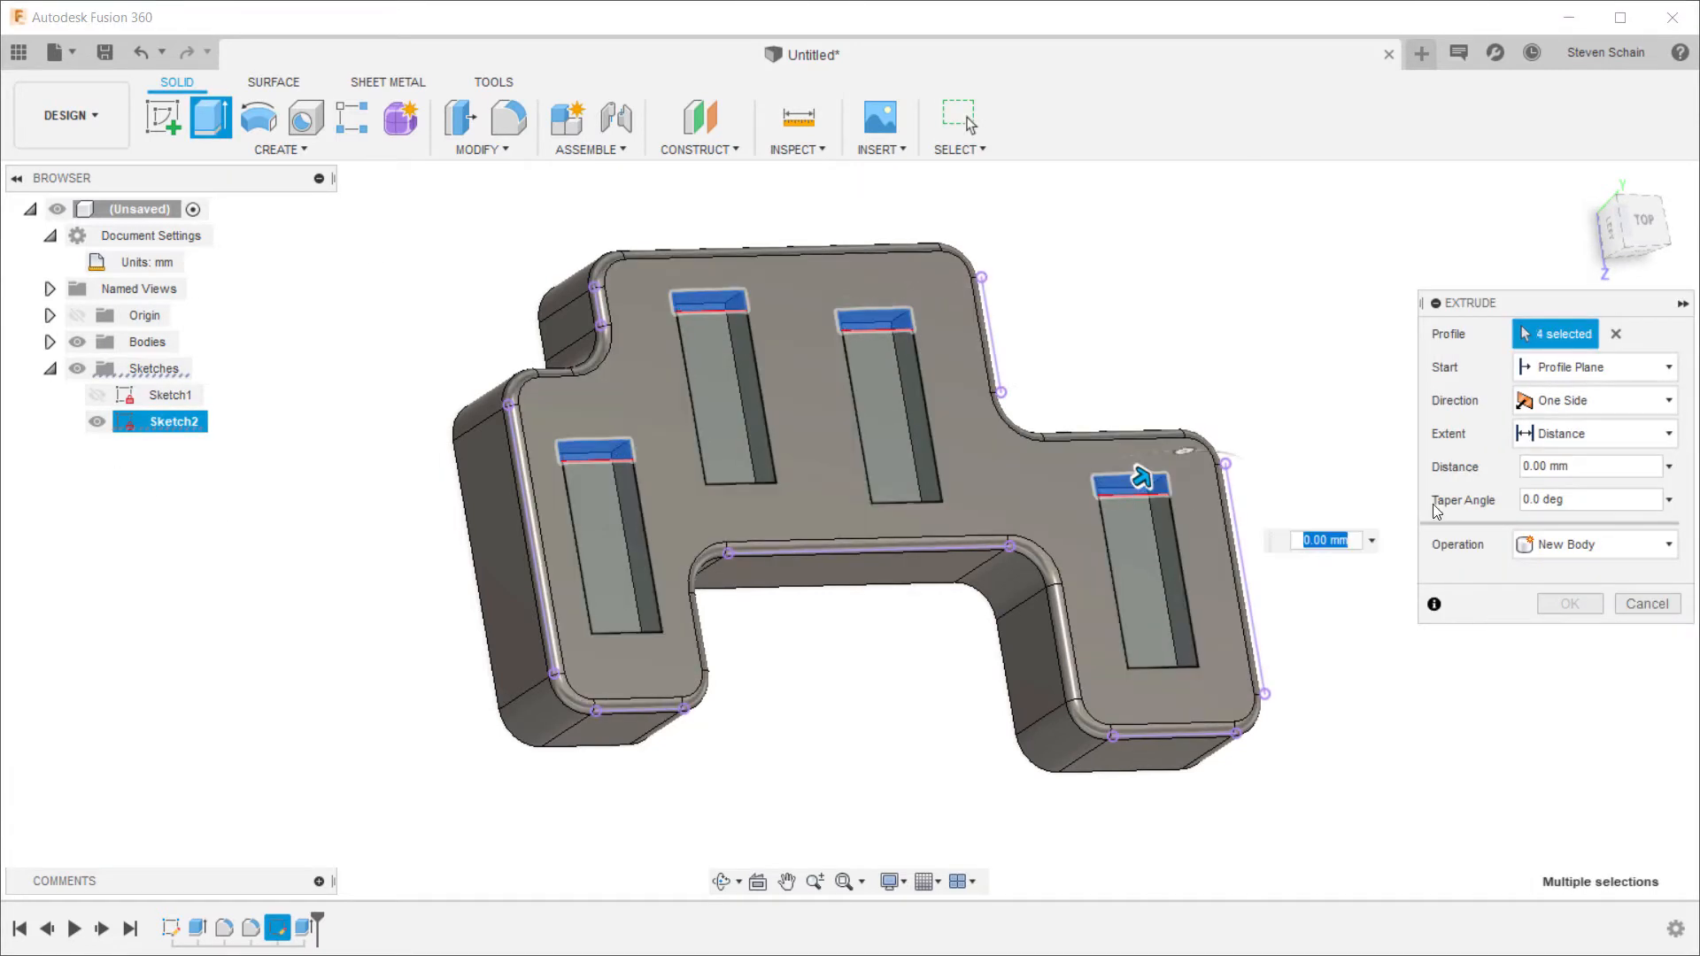
pyautogui.click(1593, 544)
pyautogui.click(1545, 563)
pyautogui.doubleClick(1515, 465)
pyautogui.write('-3')
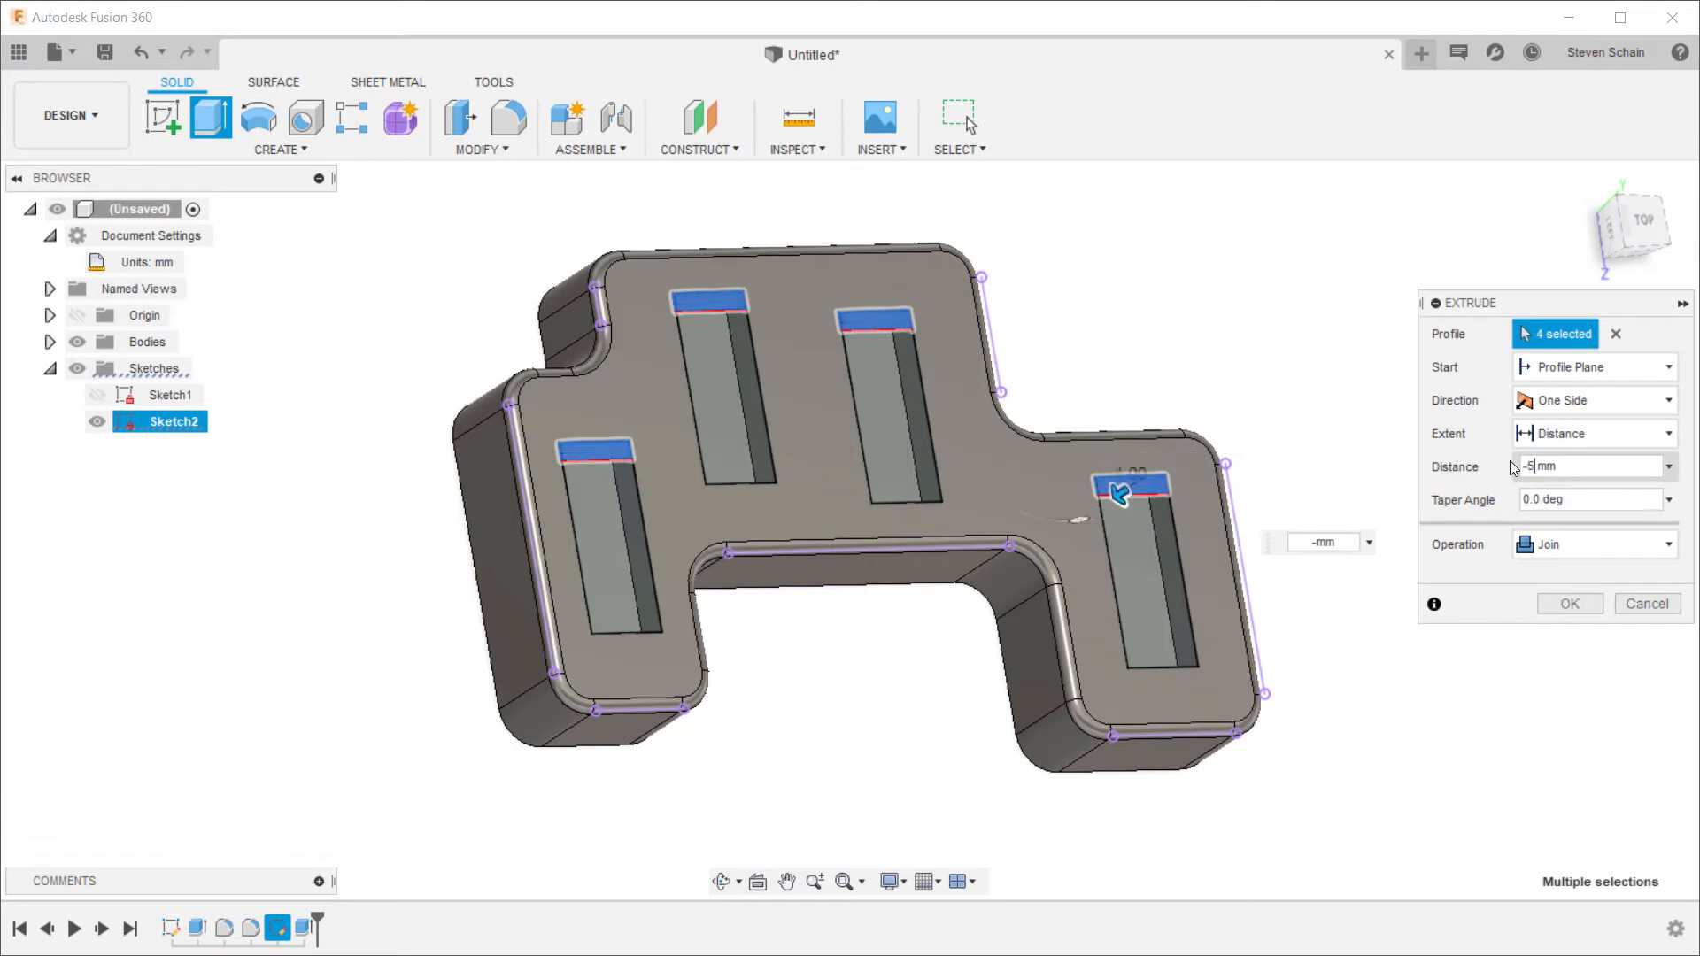
pyautogui.press('Return')
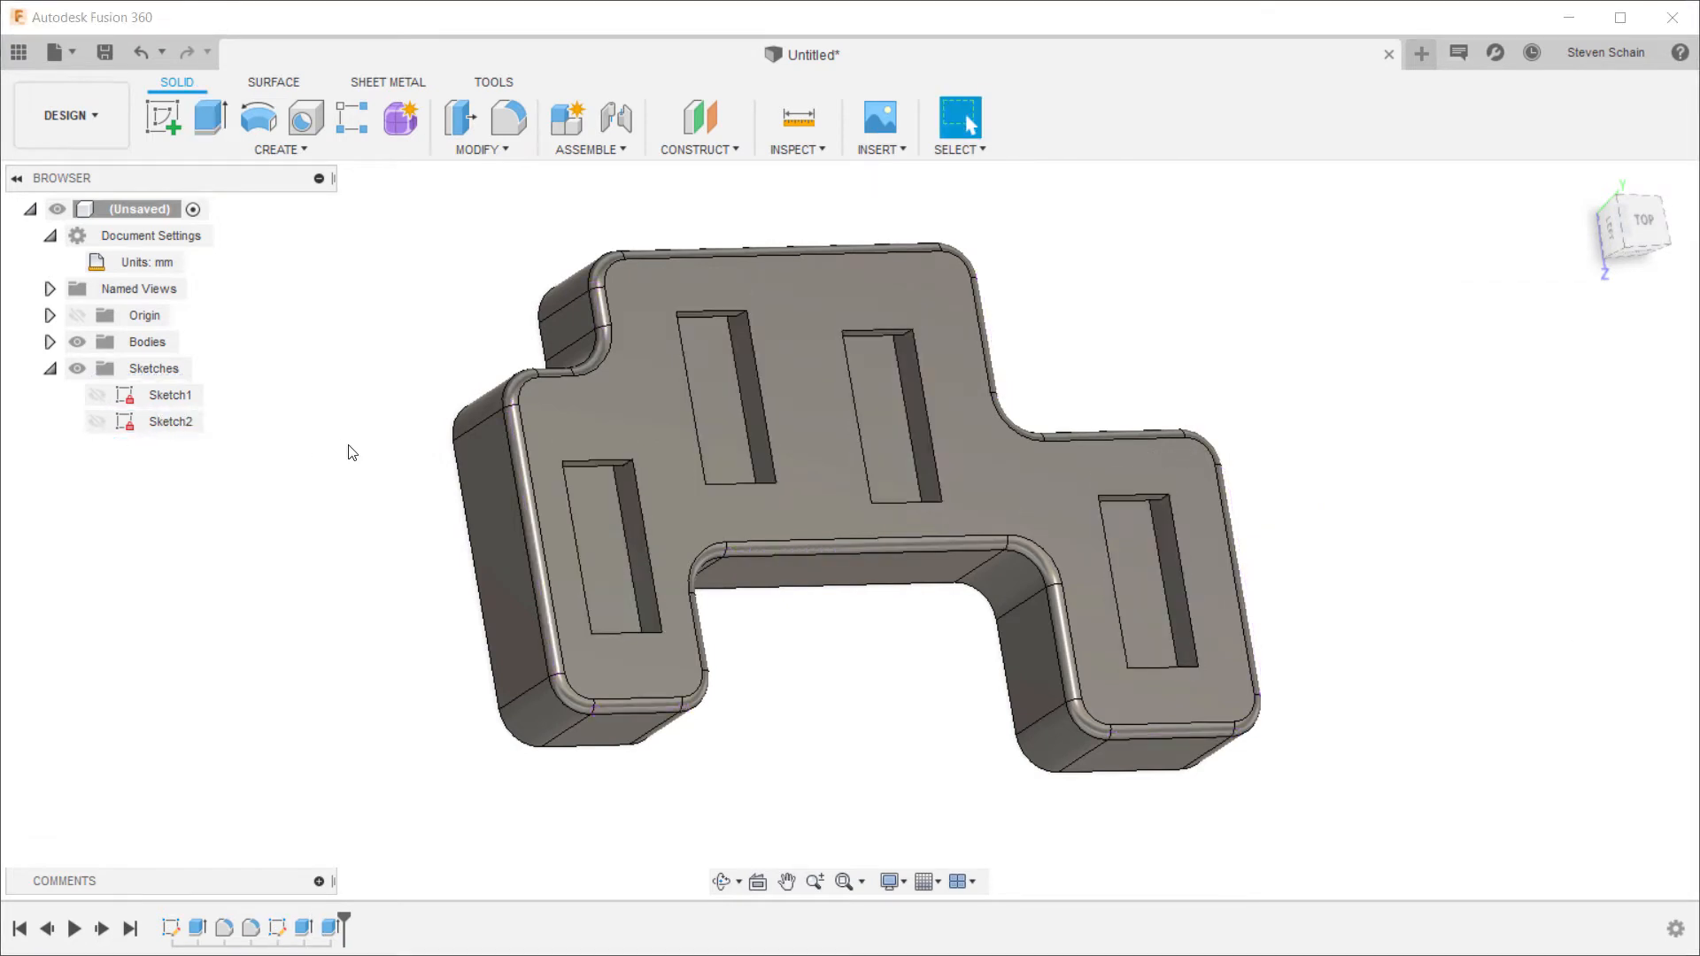
# Step: Chamfer the inner edge of the ledge in each of the four pockets with an equal distance of 5 mm
pyautogui.moveTo(348, 451)
pyautogui.keyDown('shift'); pyautogui.mouseDown(button='middle')
pyautogui.moveTo(406, 346)
pyautogui.moveTo(386, 329)
pyautogui.mouseUp(button='middle'); pyautogui.keyUp('shift')
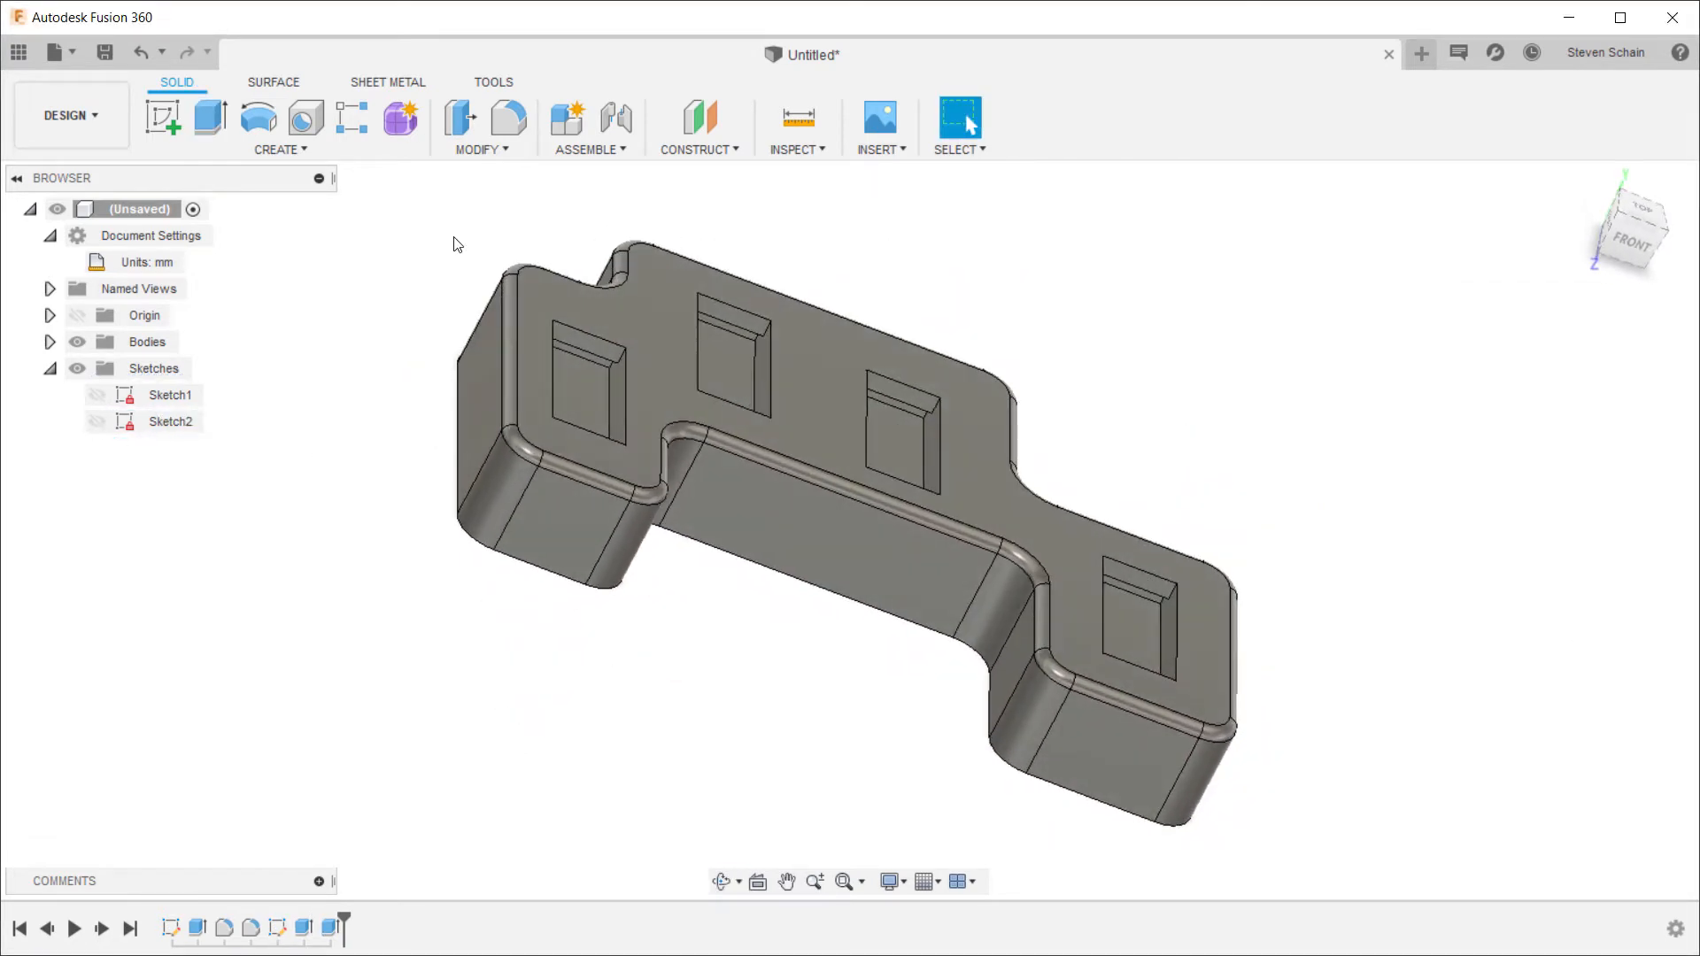
pyautogui.click(477, 148)
pyautogui.click(493, 231)
pyautogui.scroll(2, 483, 252)
pyautogui.click(610, 377)
pyautogui.click(785, 342)
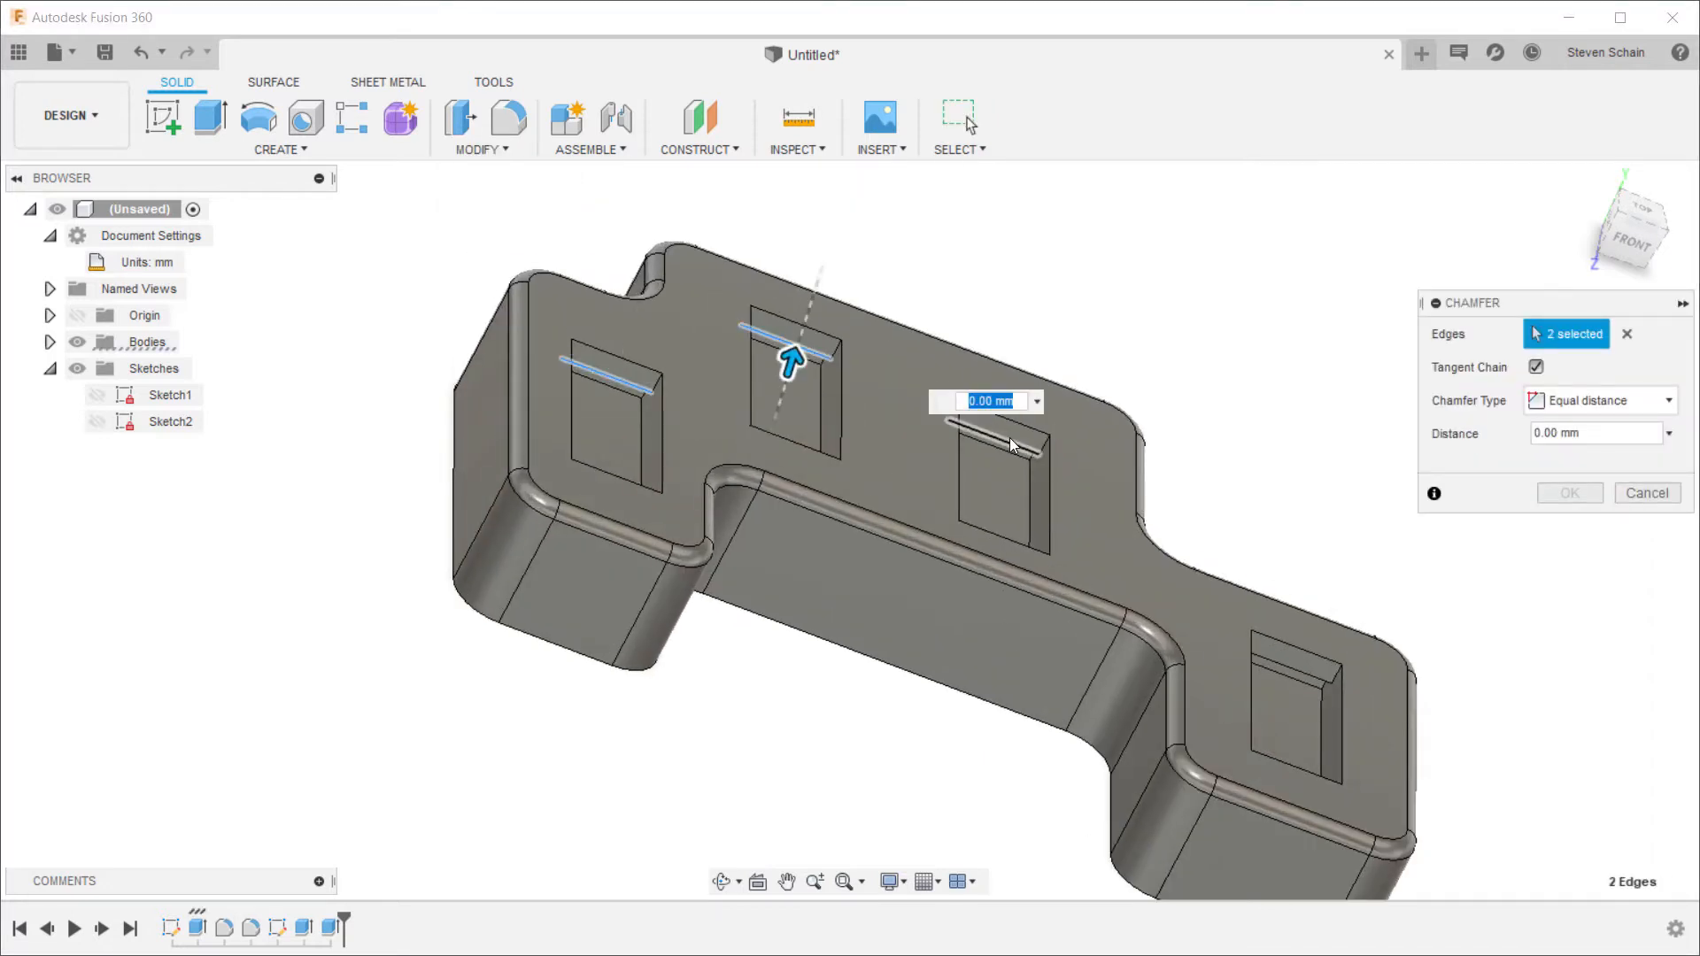
pyautogui.click(993, 436)
pyautogui.click(1285, 668)
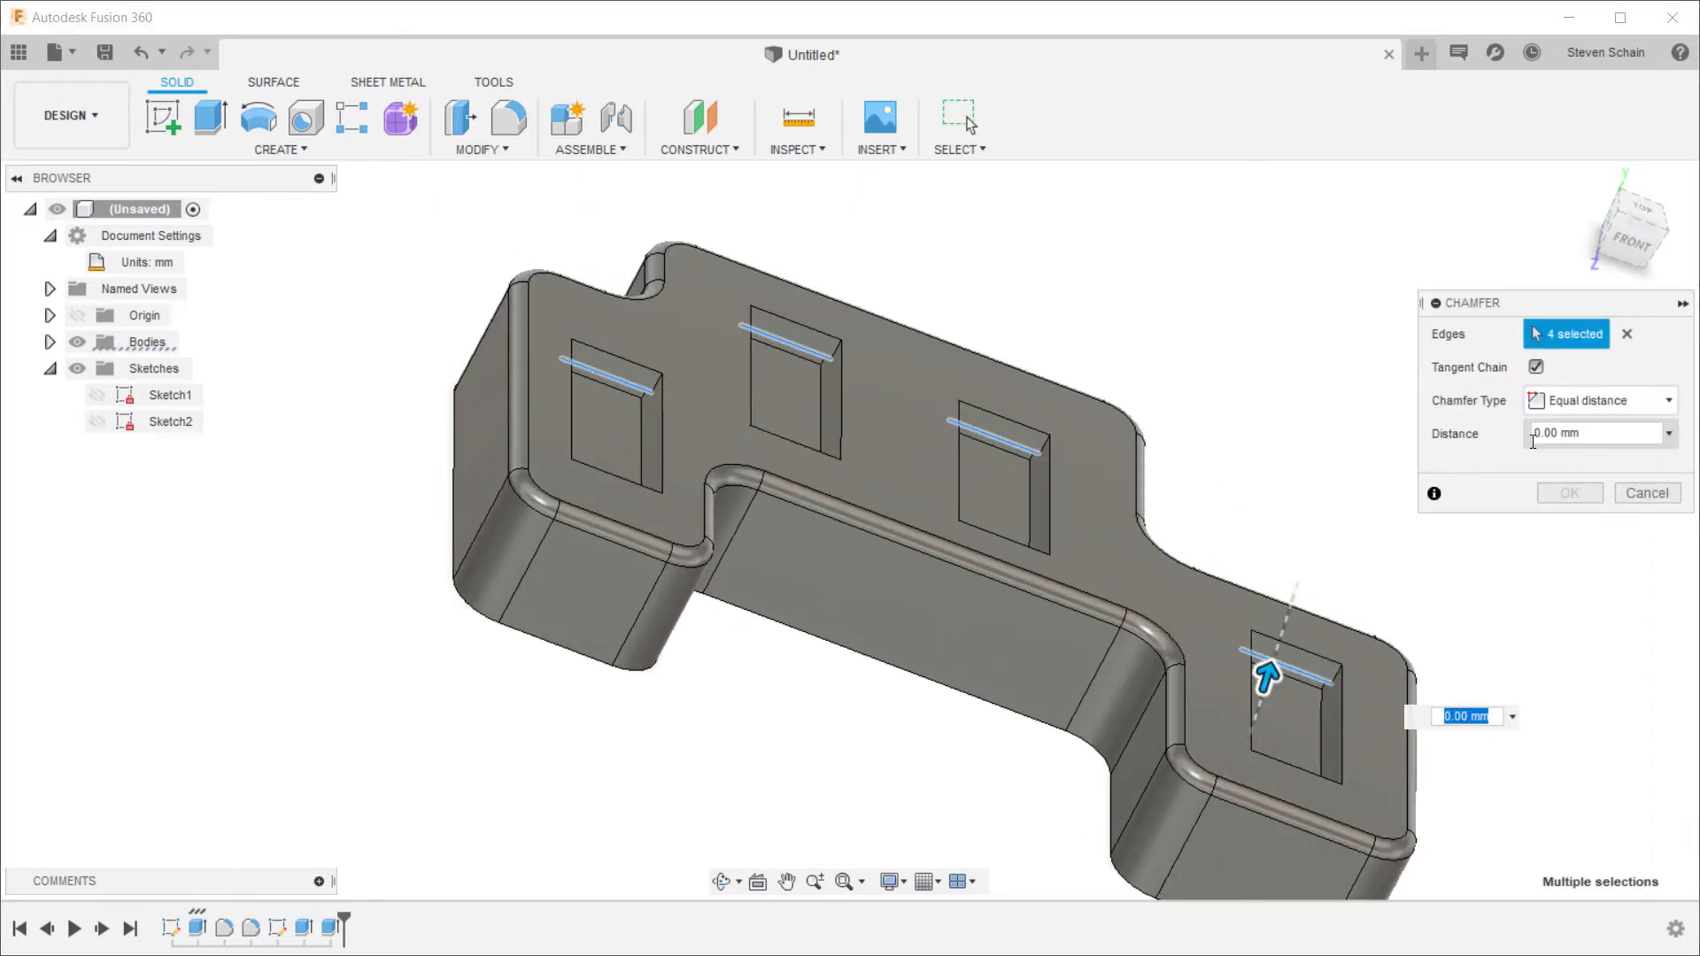
pyautogui.write('5')
pyautogui.click(1569, 493)
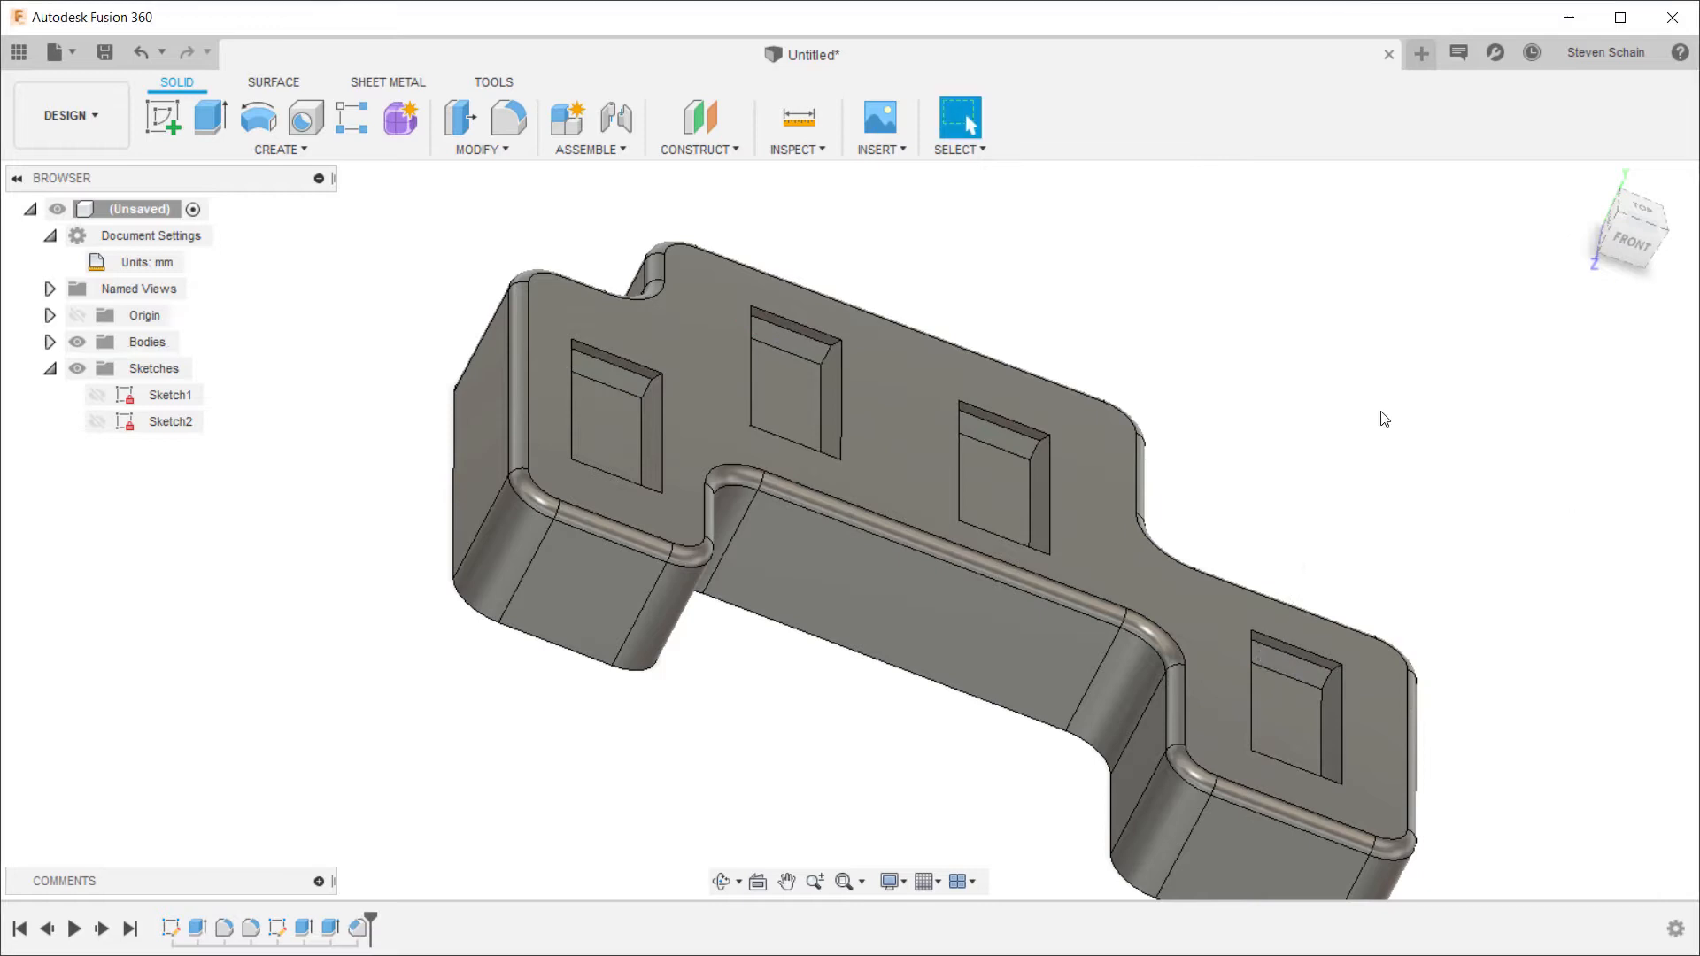
# Step: Fillet the two lower corner edges of the left leg, left middle and right leg pockets with a 3 mm radius
pyautogui.moveTo(1271, 417)
pyautogui.keyDown('shift'); pyautogui.mouseDown(button='middle')
pyautogui.moveTo(1263, 353)
pyautogui.moveTo(1426, 390)
pyautogui.moveTo(1318, 344)
pyautogui.moveTo(1271, 424)
pyautogui.moveTo(1266, 364)
pyautogui.moveTo(1275, 443)
pyautogui.mouseUp(button='middle'); pyautogui.keyUp('shift')
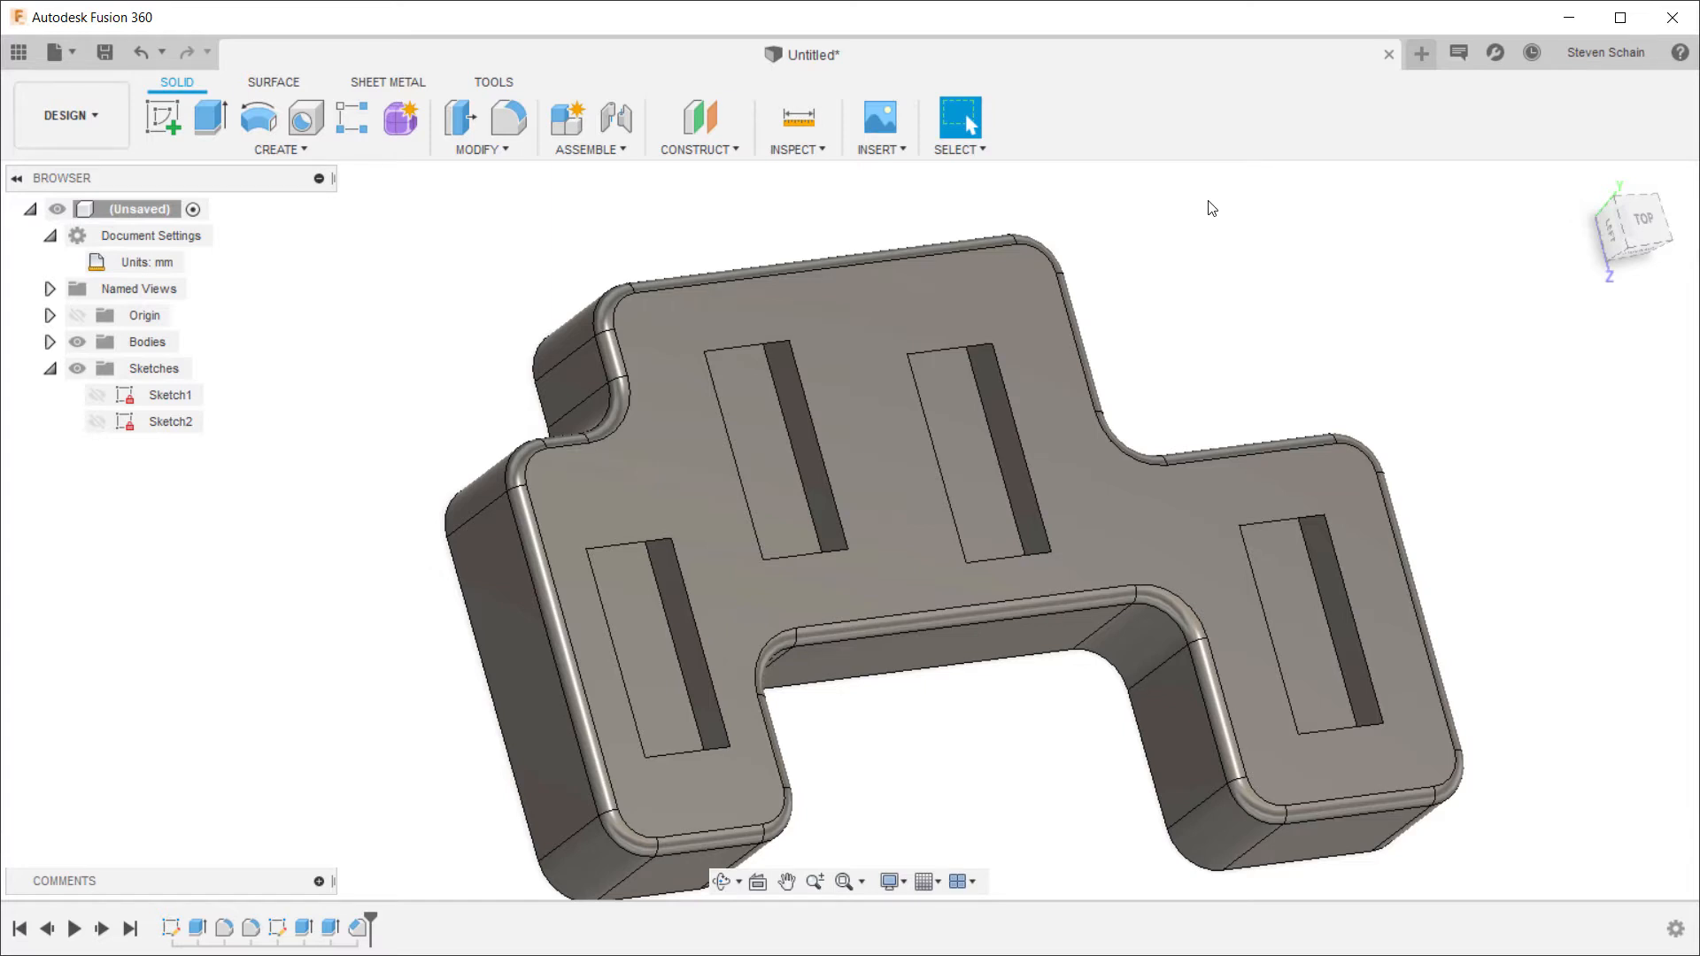
pyautogui.press('f')
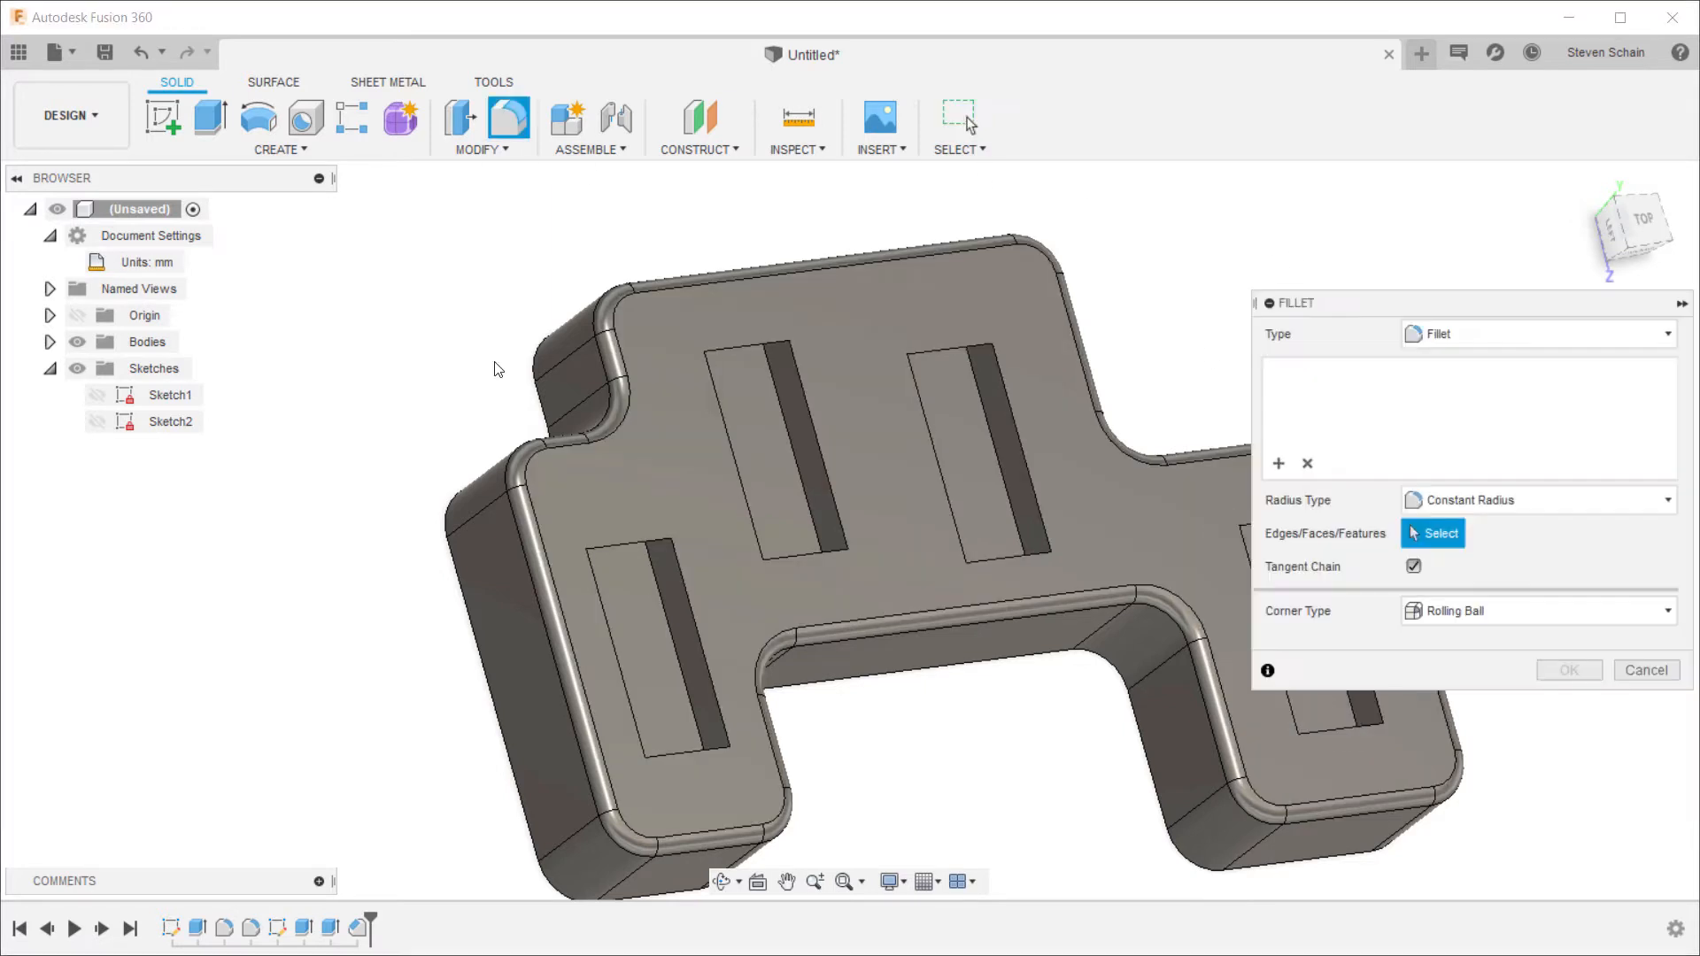
pyautogui.click(635, 767)
pyautogui.click(719, 758)
pyautogui.click(752, 569)
pyautogui.click(835, 560)
pyautogui.moveTo(862, 527); pyautogui.dragTo(614, 369, button='middle')
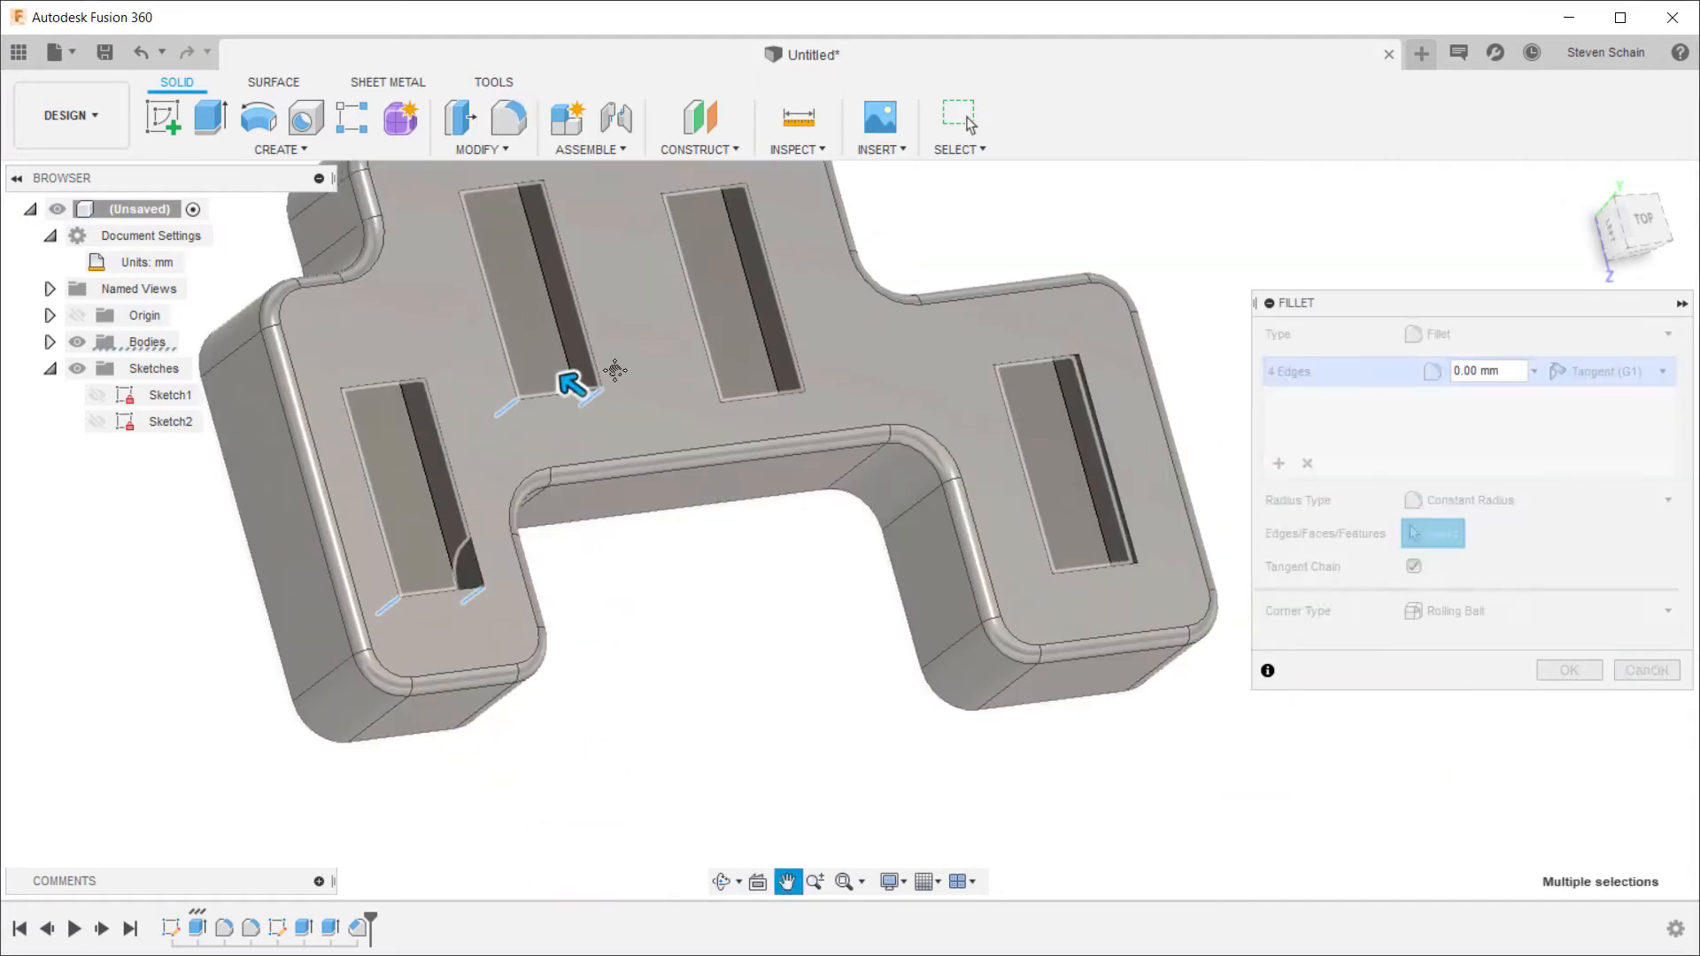
pyautogui.click(1041, 586)
pyautogui.click(1121, 573)
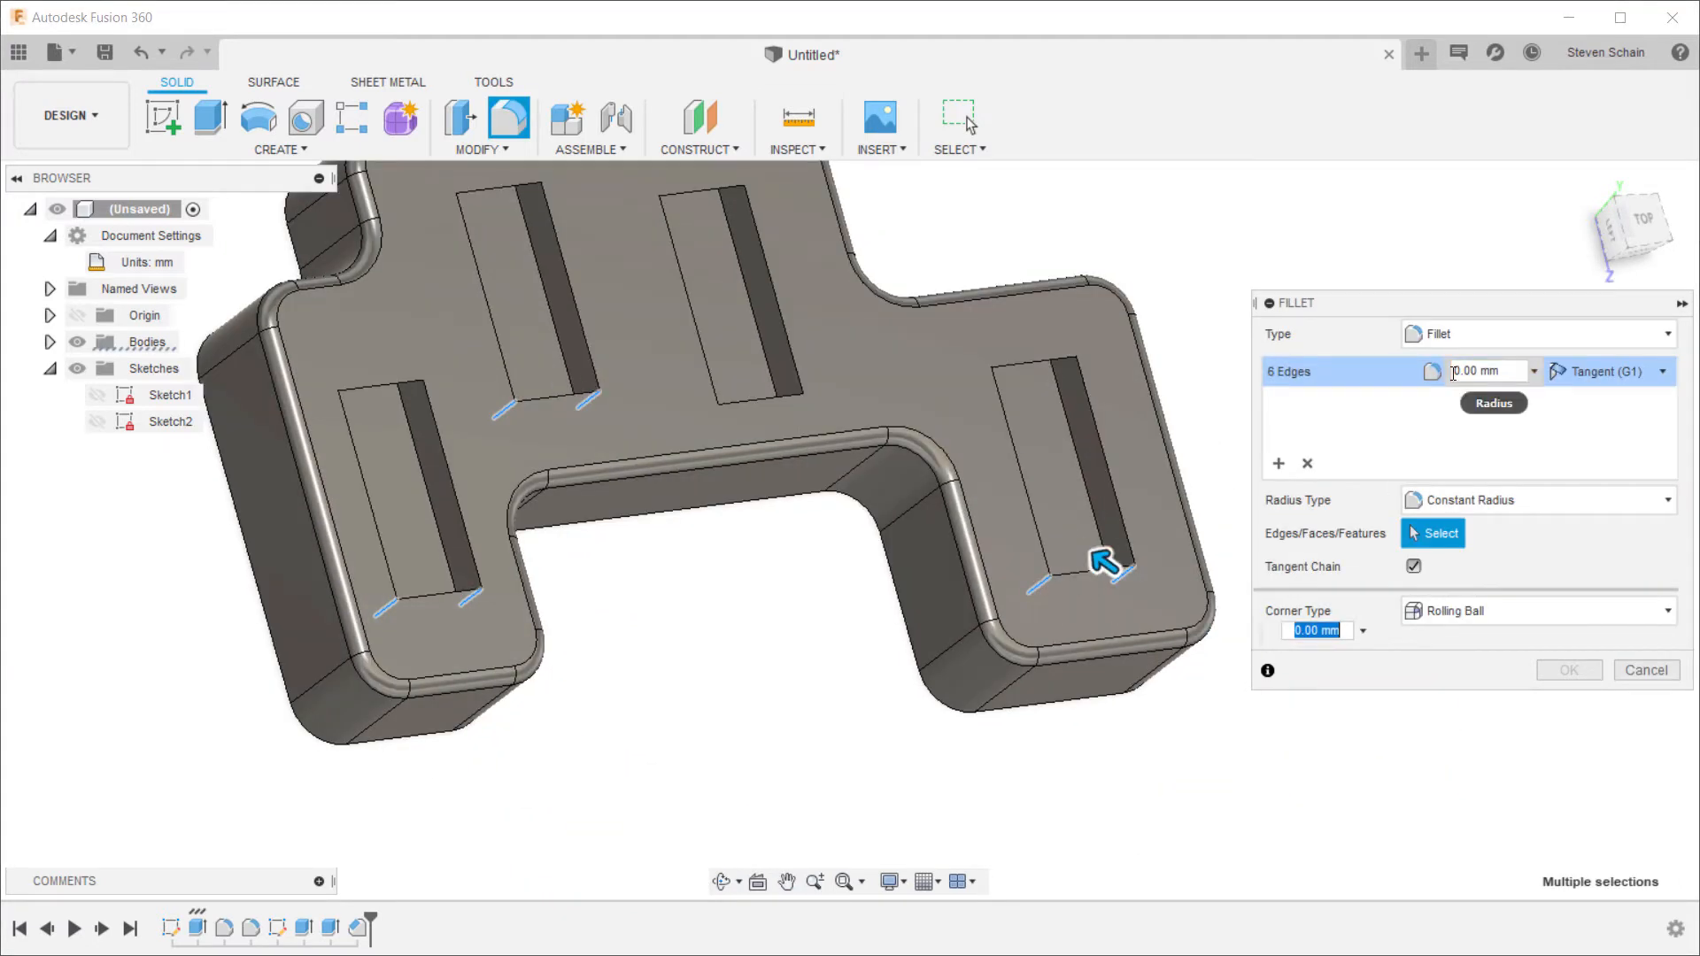
pyautogui.moveTo(1452, 372); pyautogui.dragTo(1460, 372)
pyautogui.write('3')
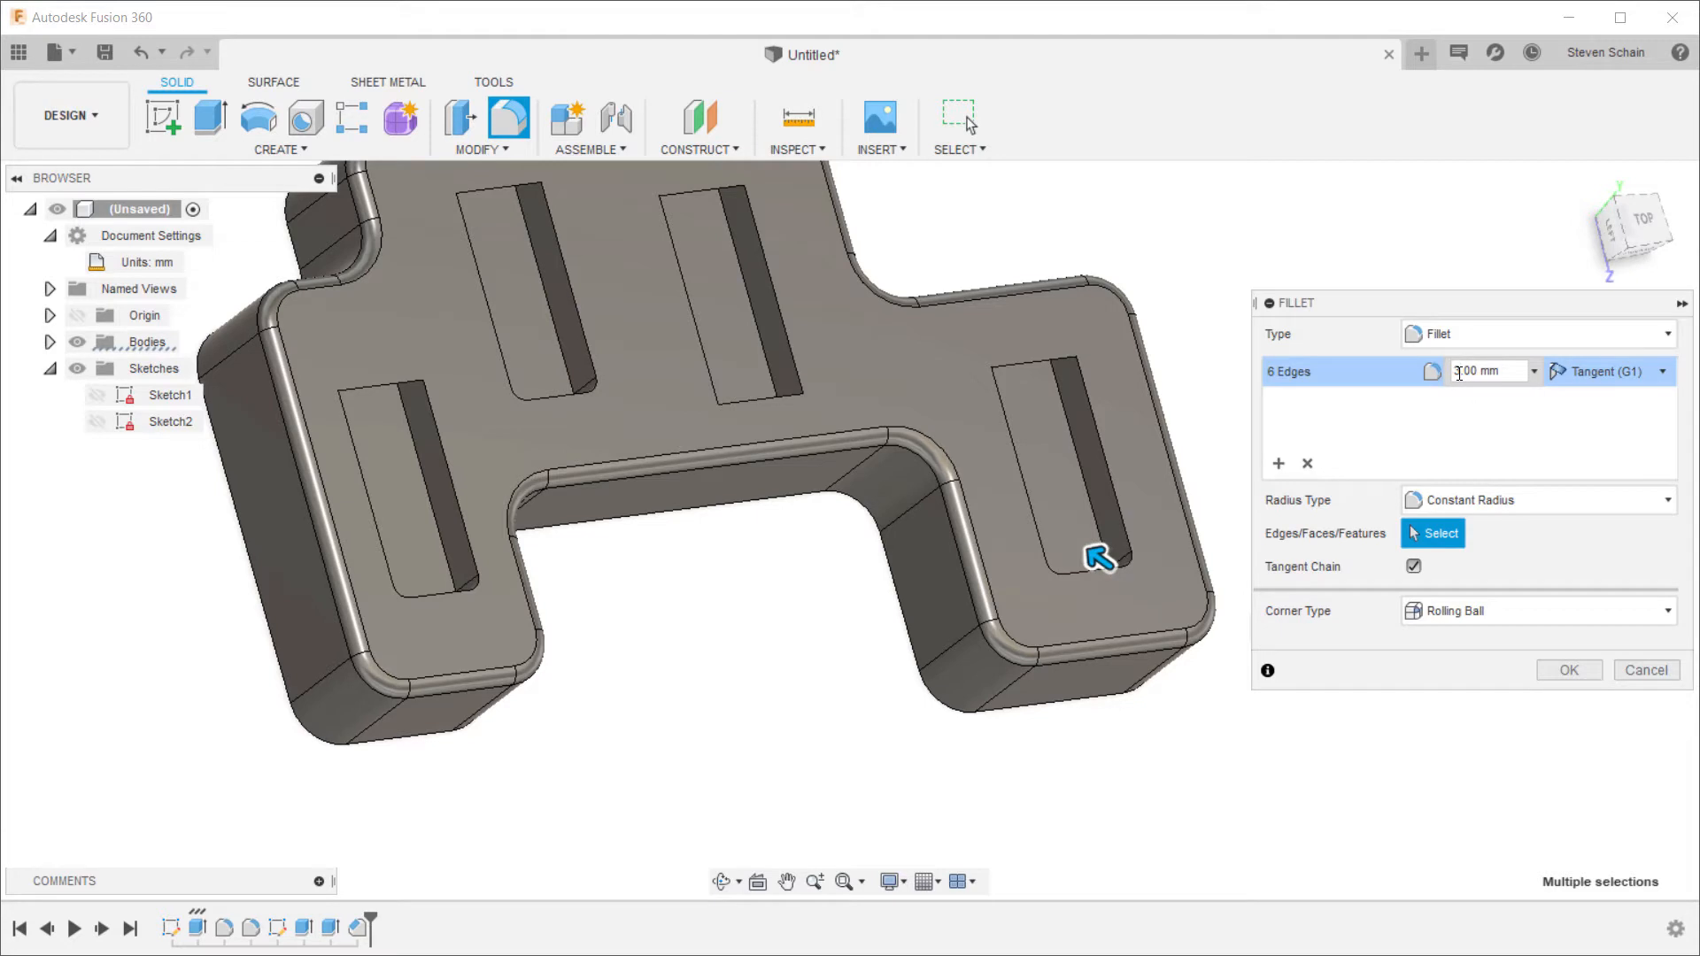
pyautogui.press('Return')
# Step: Fillet the two upper corner edges of all four pockets with a 3 mm radius
pyautogui.click(514, 120)
pyautogui.keyDown('shift'); pyautogui.moveTo(536, 306); pyautogui.dragTo(506, 212, button='middle'); pyautogui.keyUp('shift')
pyautogui.scroll(5, 736, 272)
pyautogui.click(736, 264)
pyautogui.click(1513, 715)
pyautogui.moveTo(608, 355); pyautogui.dragTo(1161, 555, button='middle')
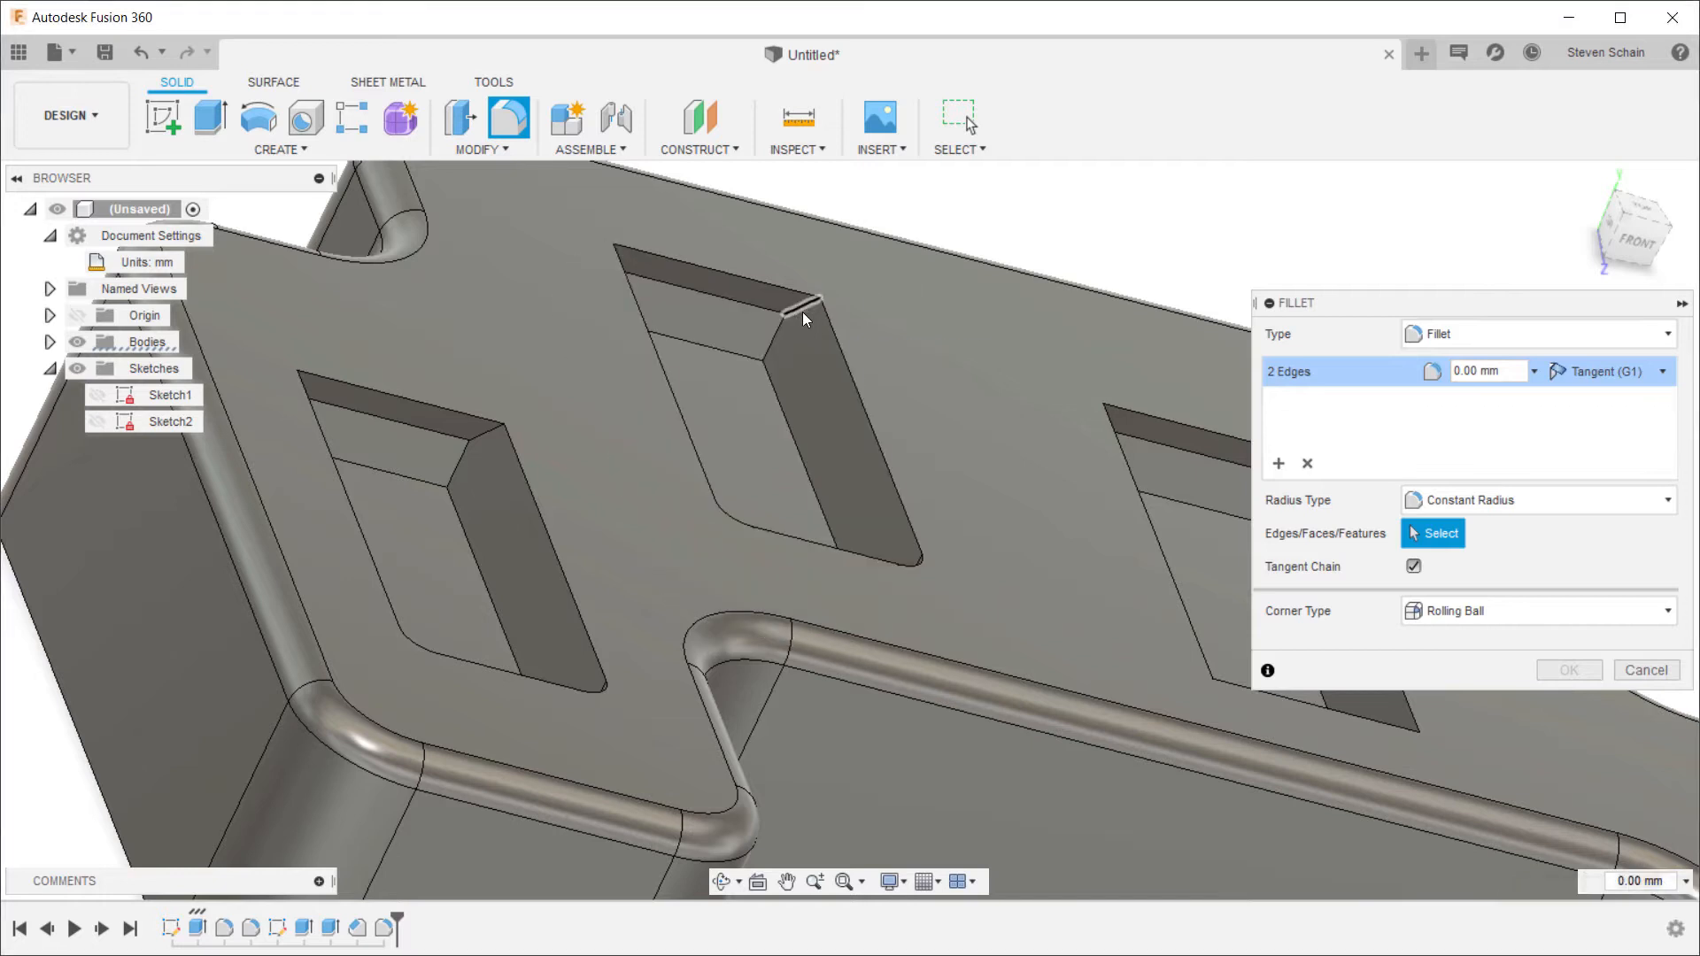
pyautogui.click(804, 306)
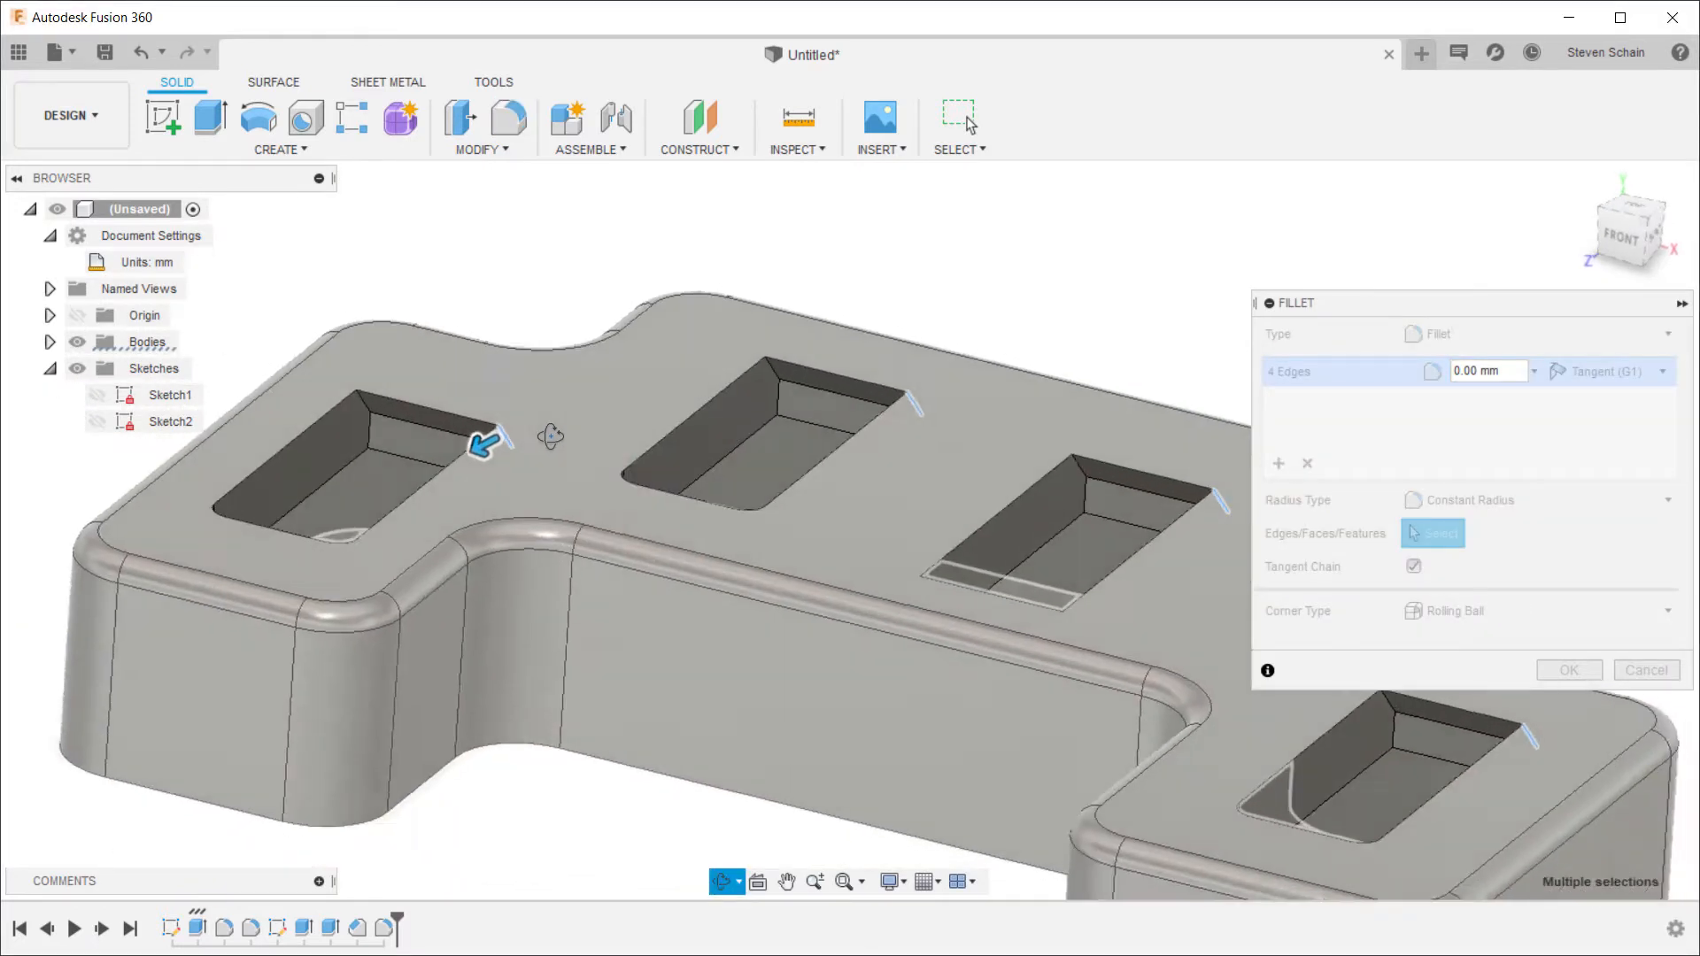
pyautogui.click(704, 370)
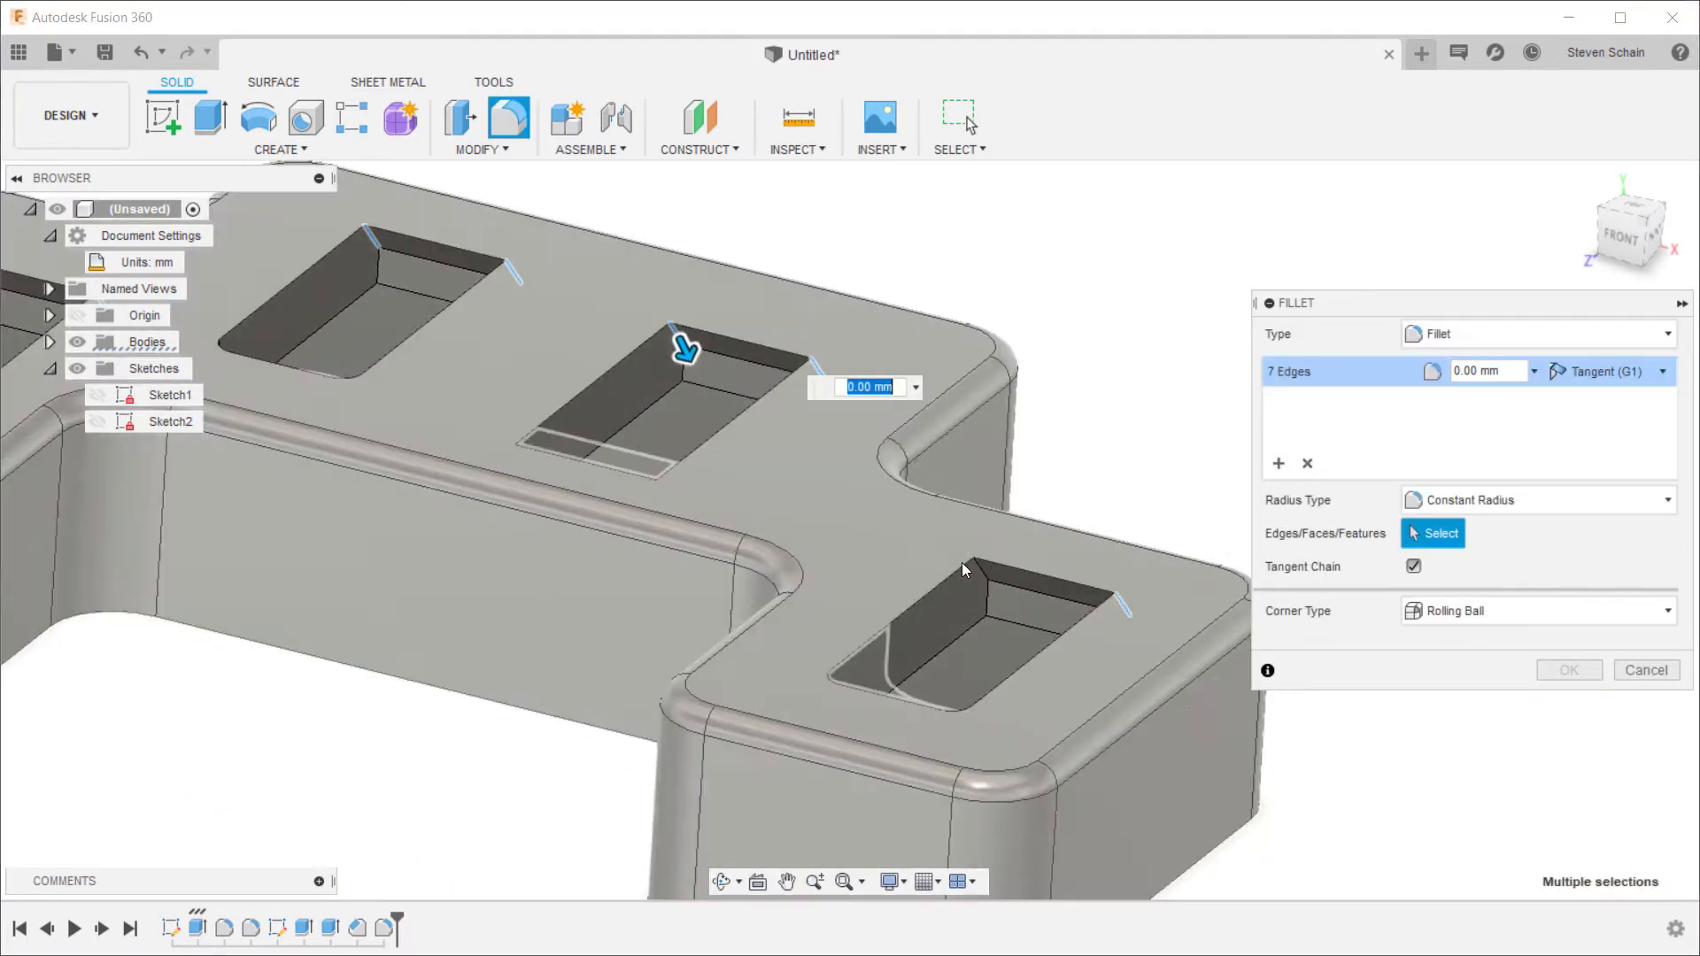
pyautogui.click(979, 570)
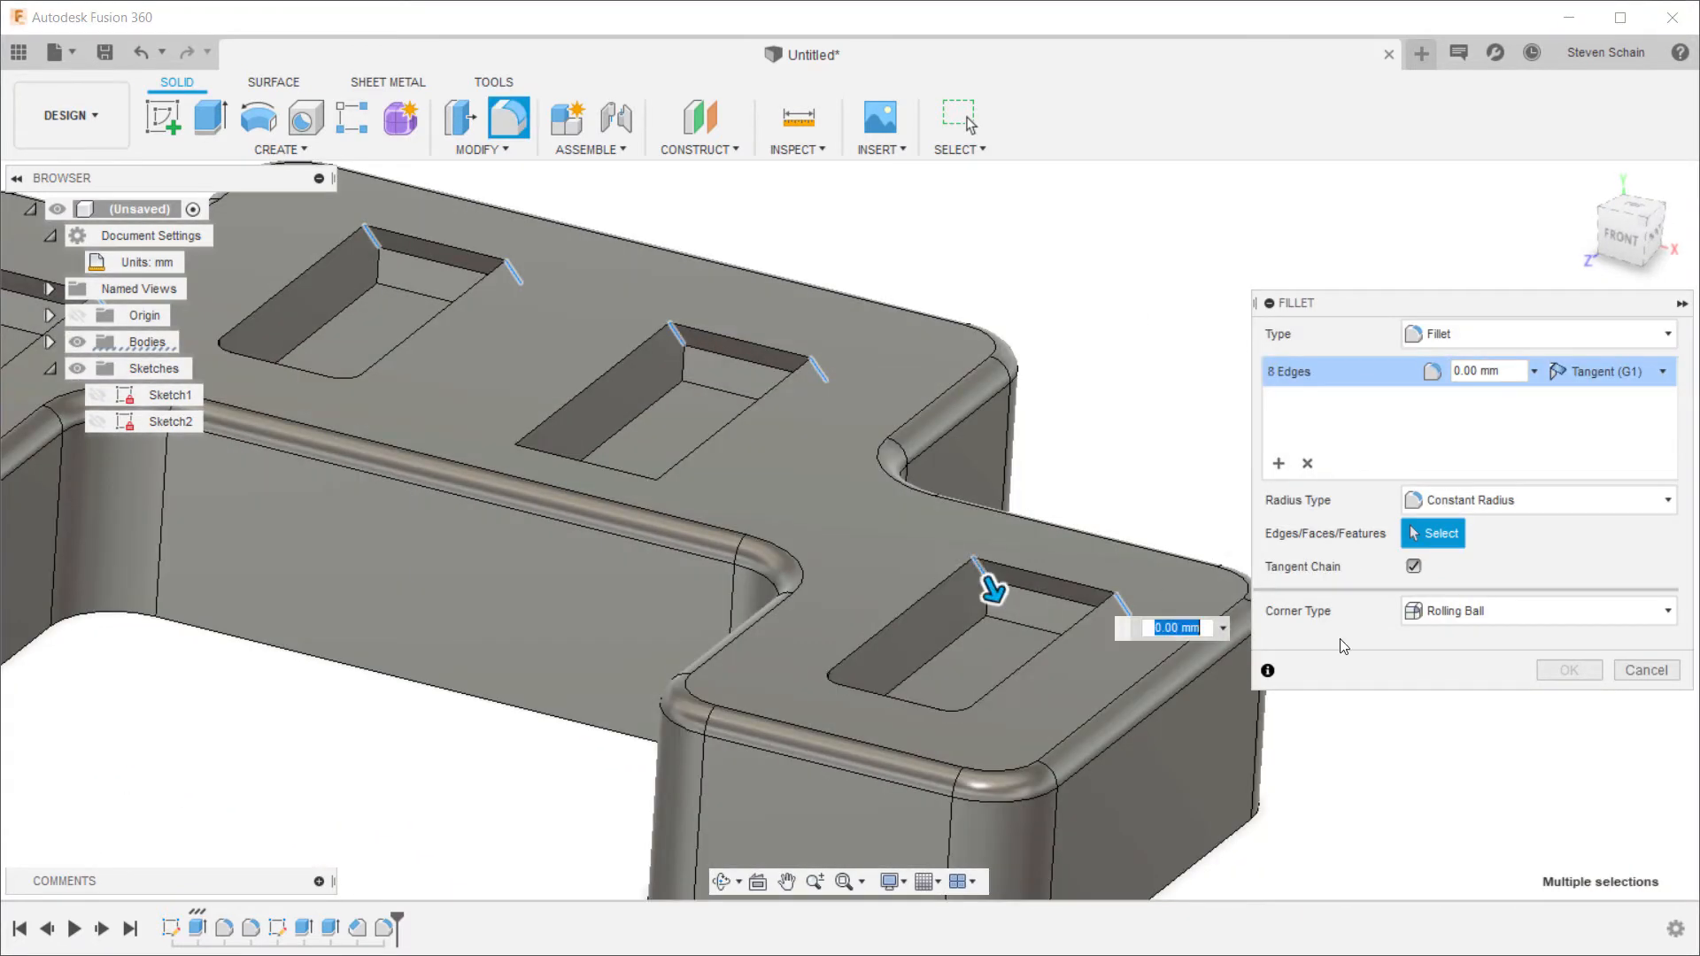
pyautogui.write('3')
pyautogui.press('Return')
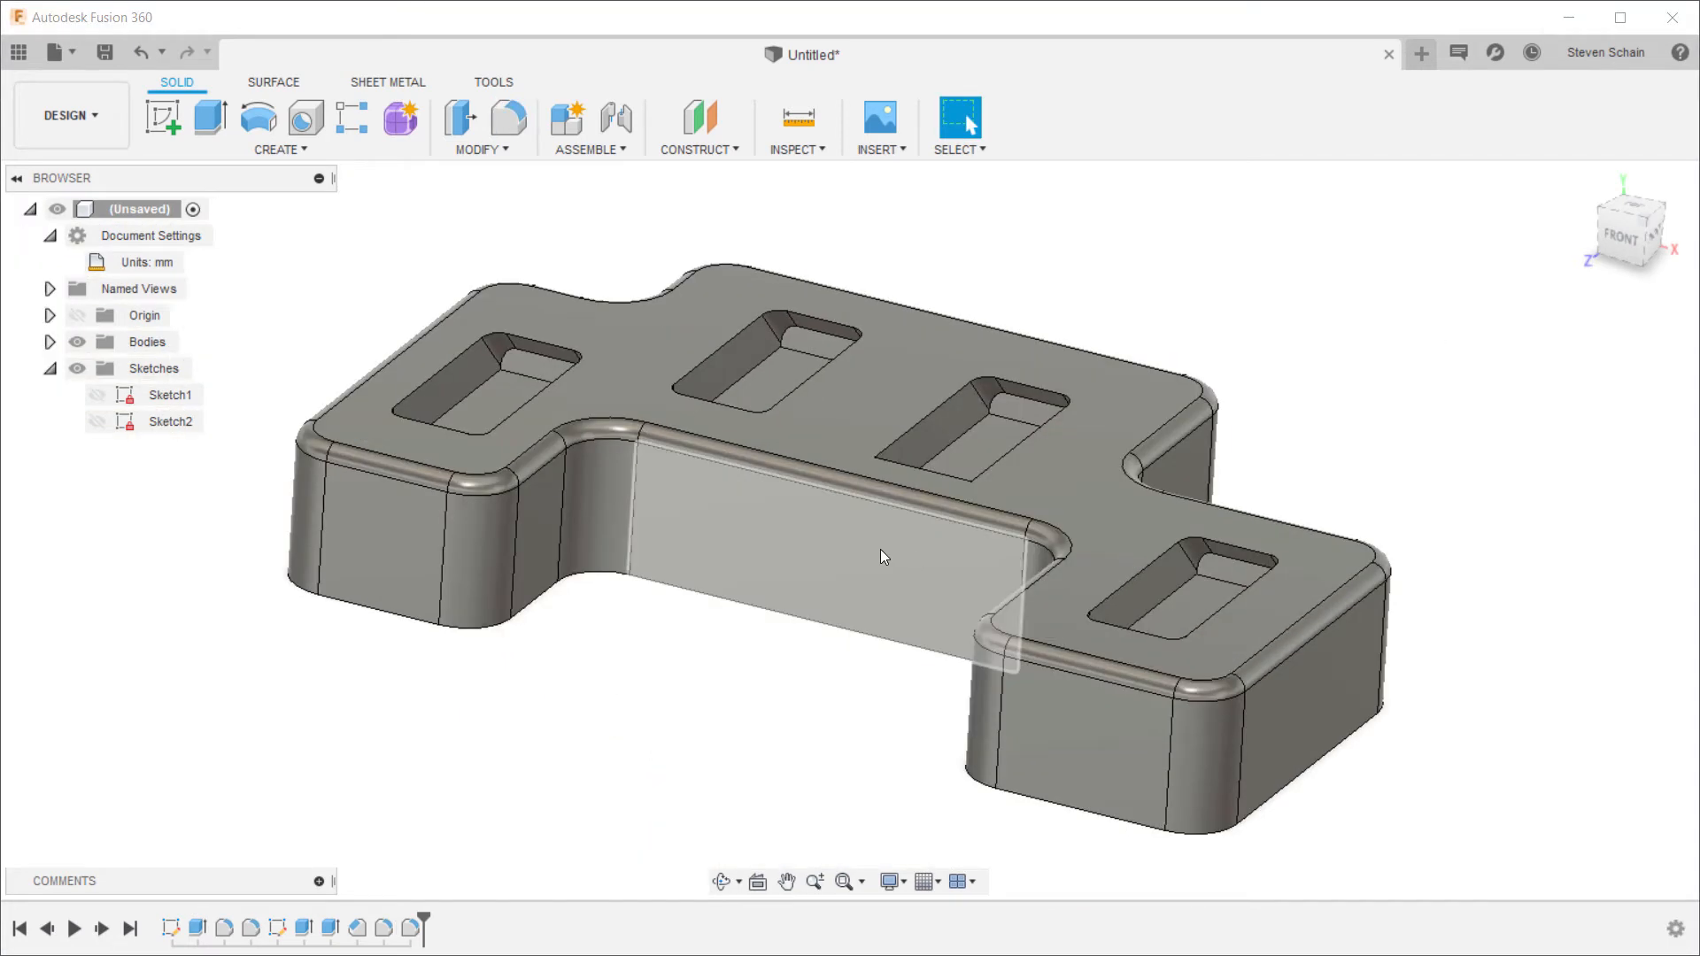
# Step: Create a sketch on the inner side face between the two legs and project the face's bottom edge
pyautogui.click(879, 567)
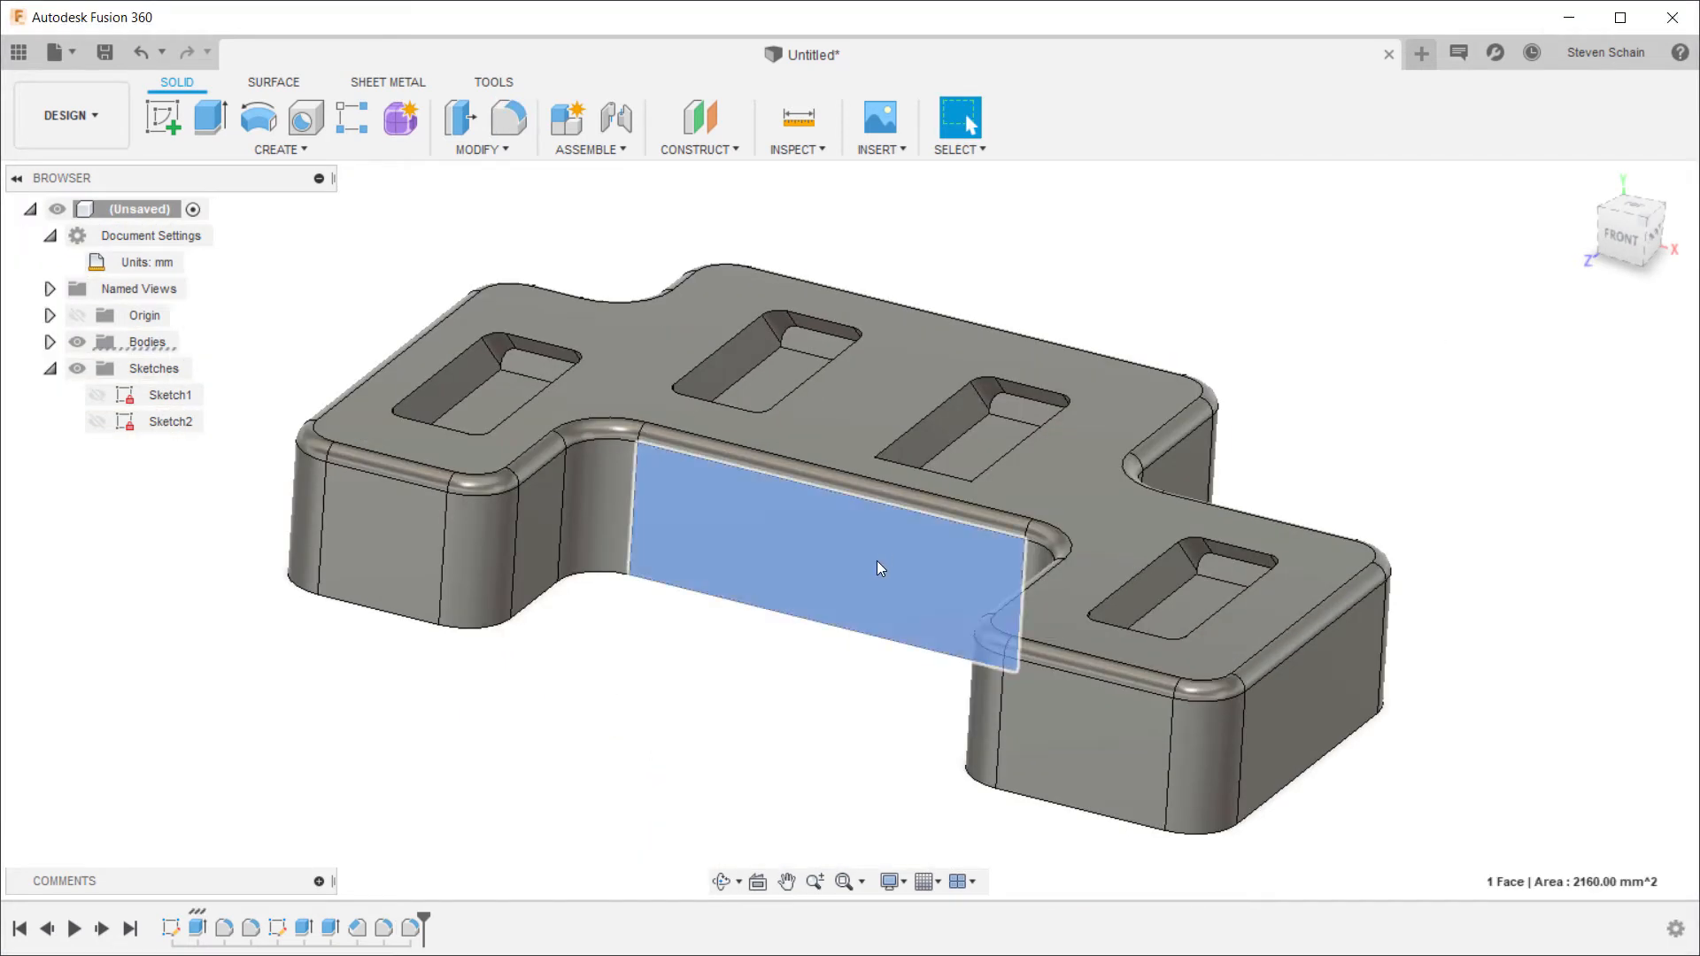
pyautogui.rightClick(879, 568)
pyautogui.click(842, 674)
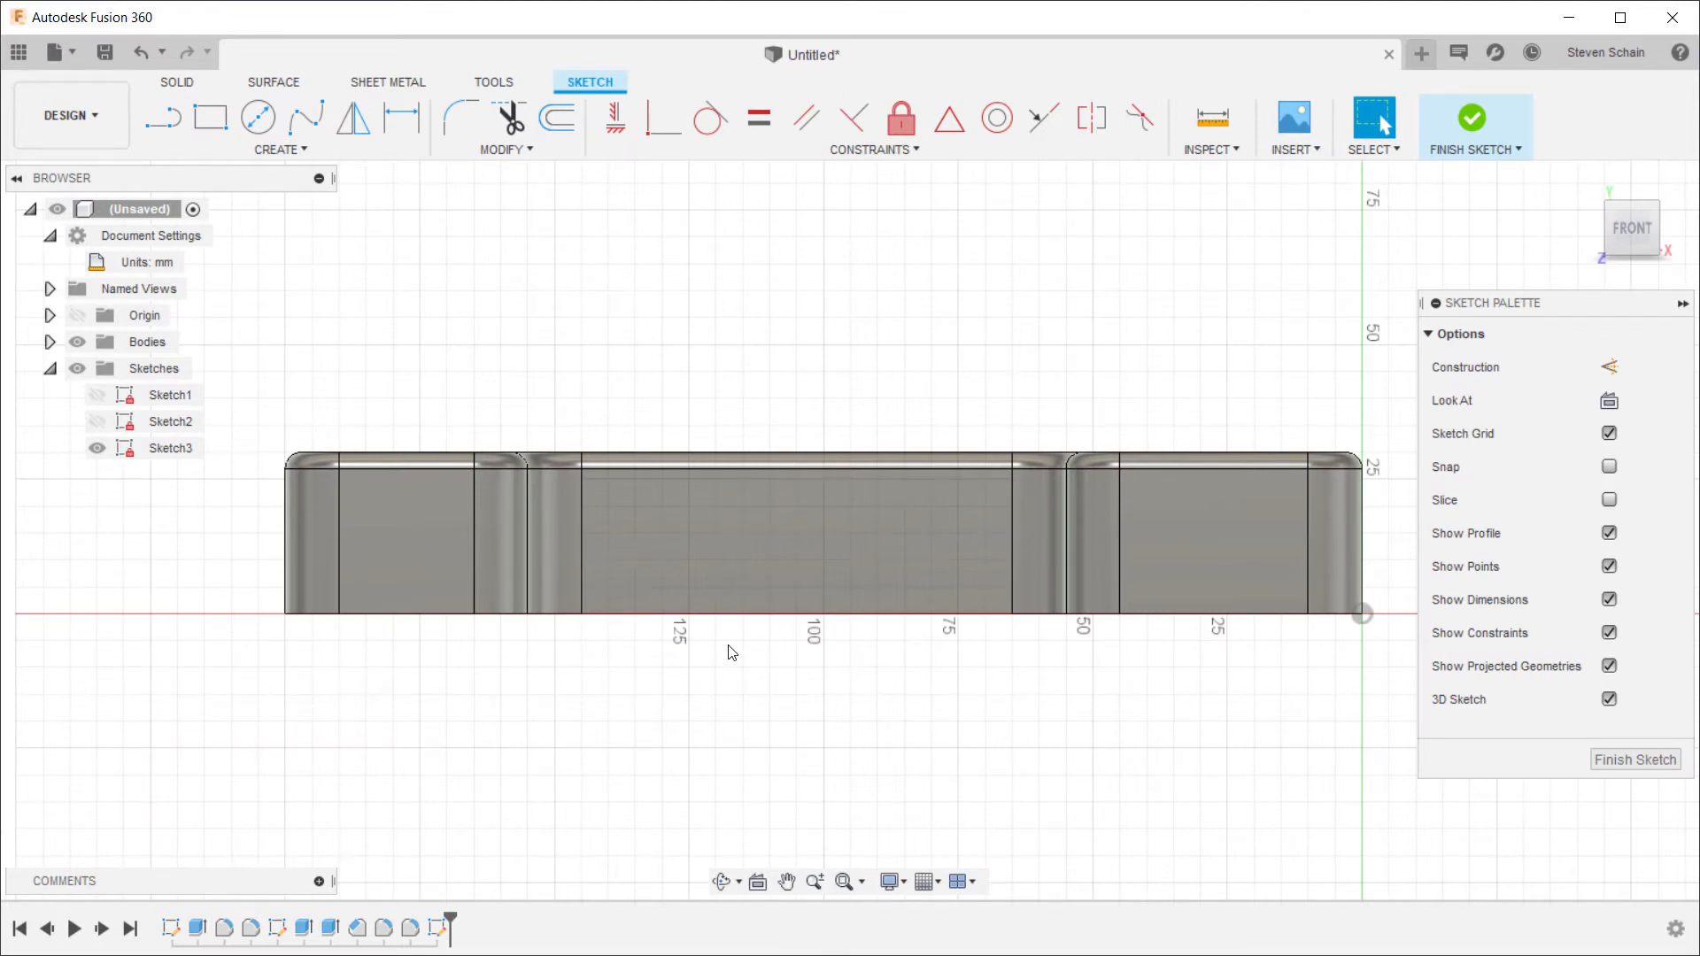
pyautogui.press('l')
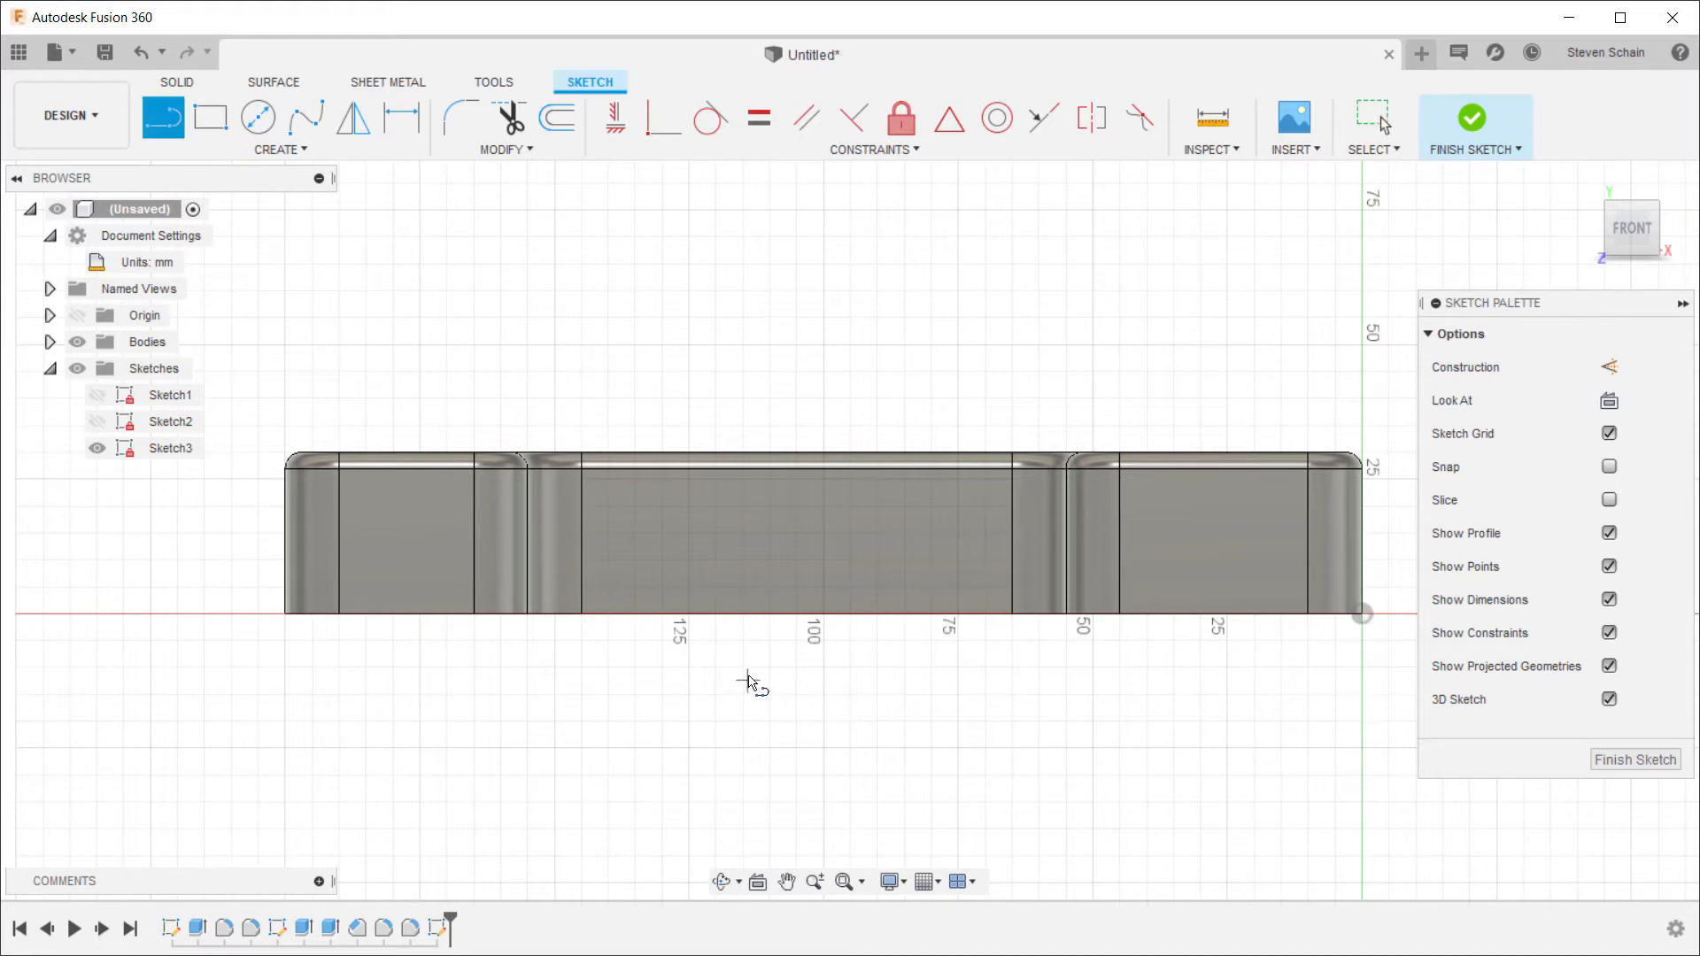
pyautogui.press('p')
pyautogui.click(740, 614)
pyautogui.click(1297, 462)
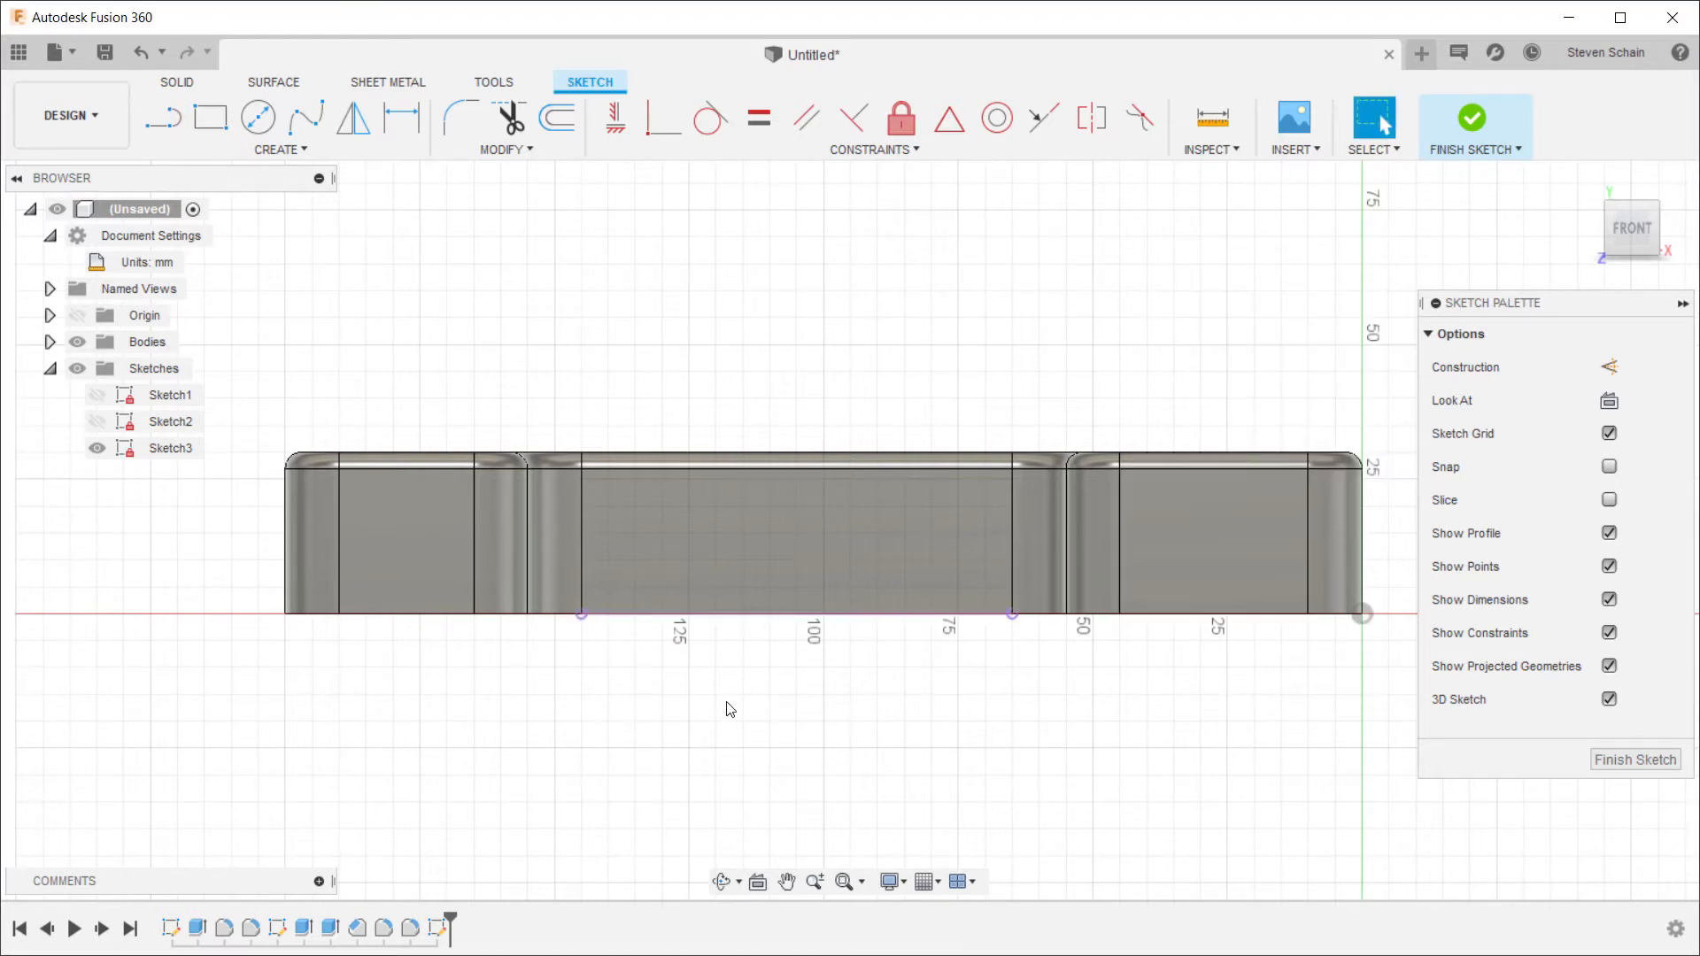
# Step: Draw an open stepped half-profile about 5 mm wide up from the projected edge near its left end, finishing with a slanted line
pyautogui.scroll(3, 673, 616)
pyautogui.press('l')
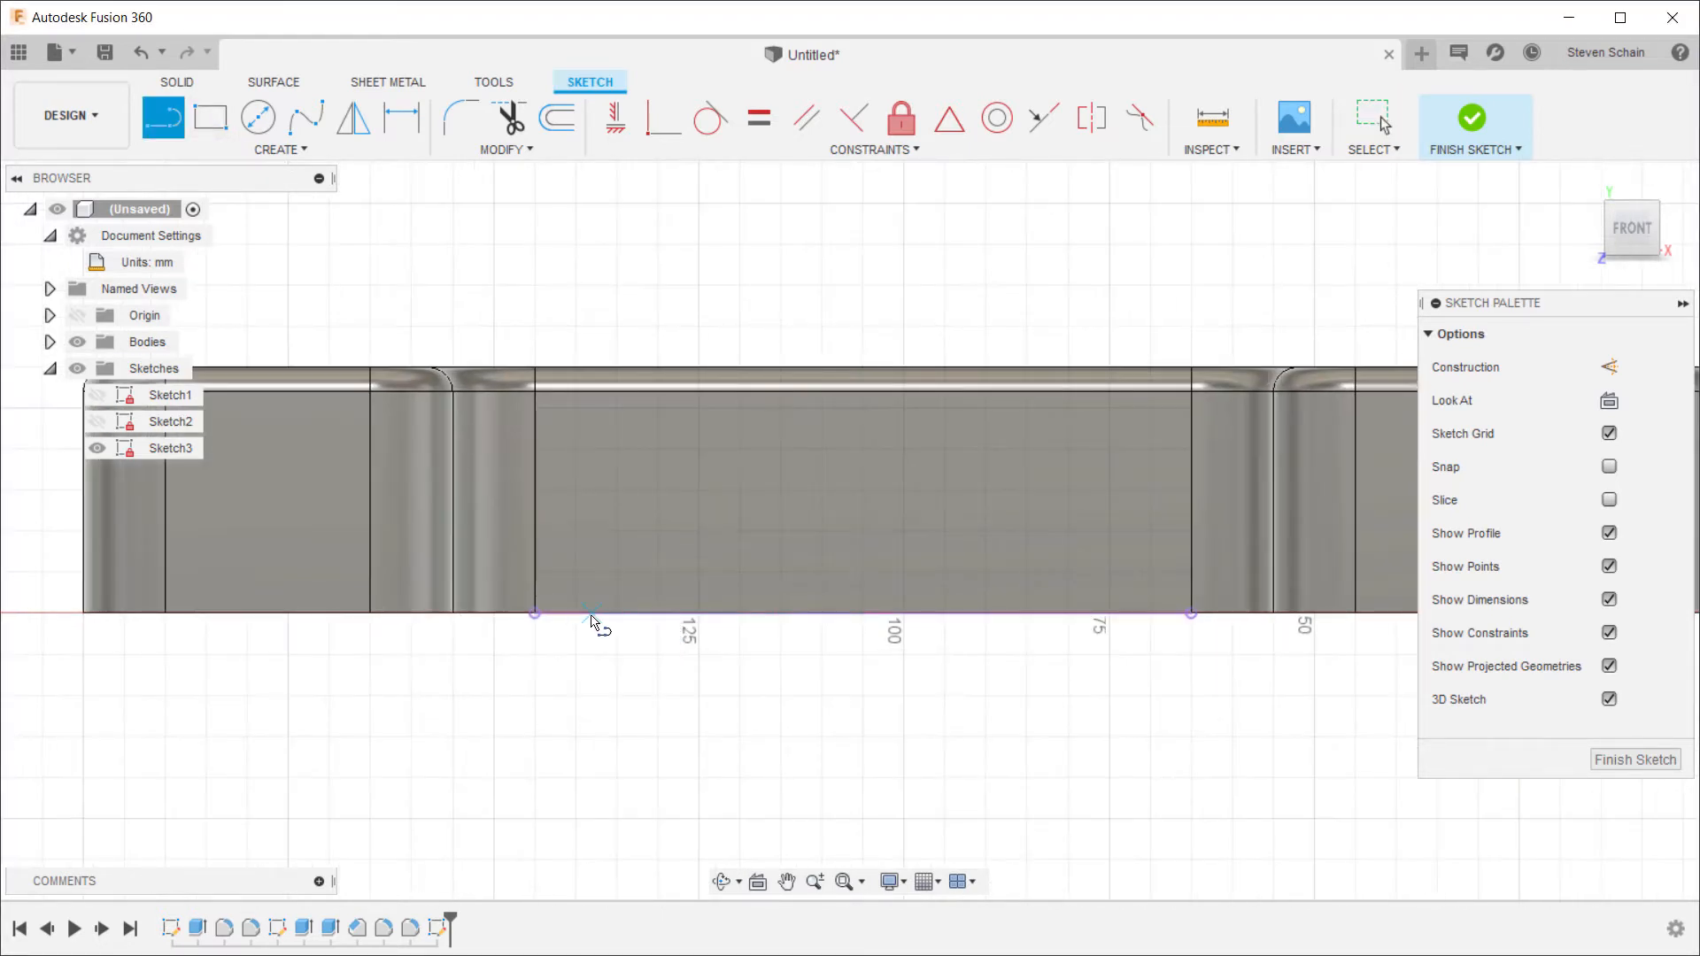
pyautogui.click(593, 613)
pyautogui.click(592, 580)
pyautogui.click(561, 579)
pyautogui.click(561, 559)
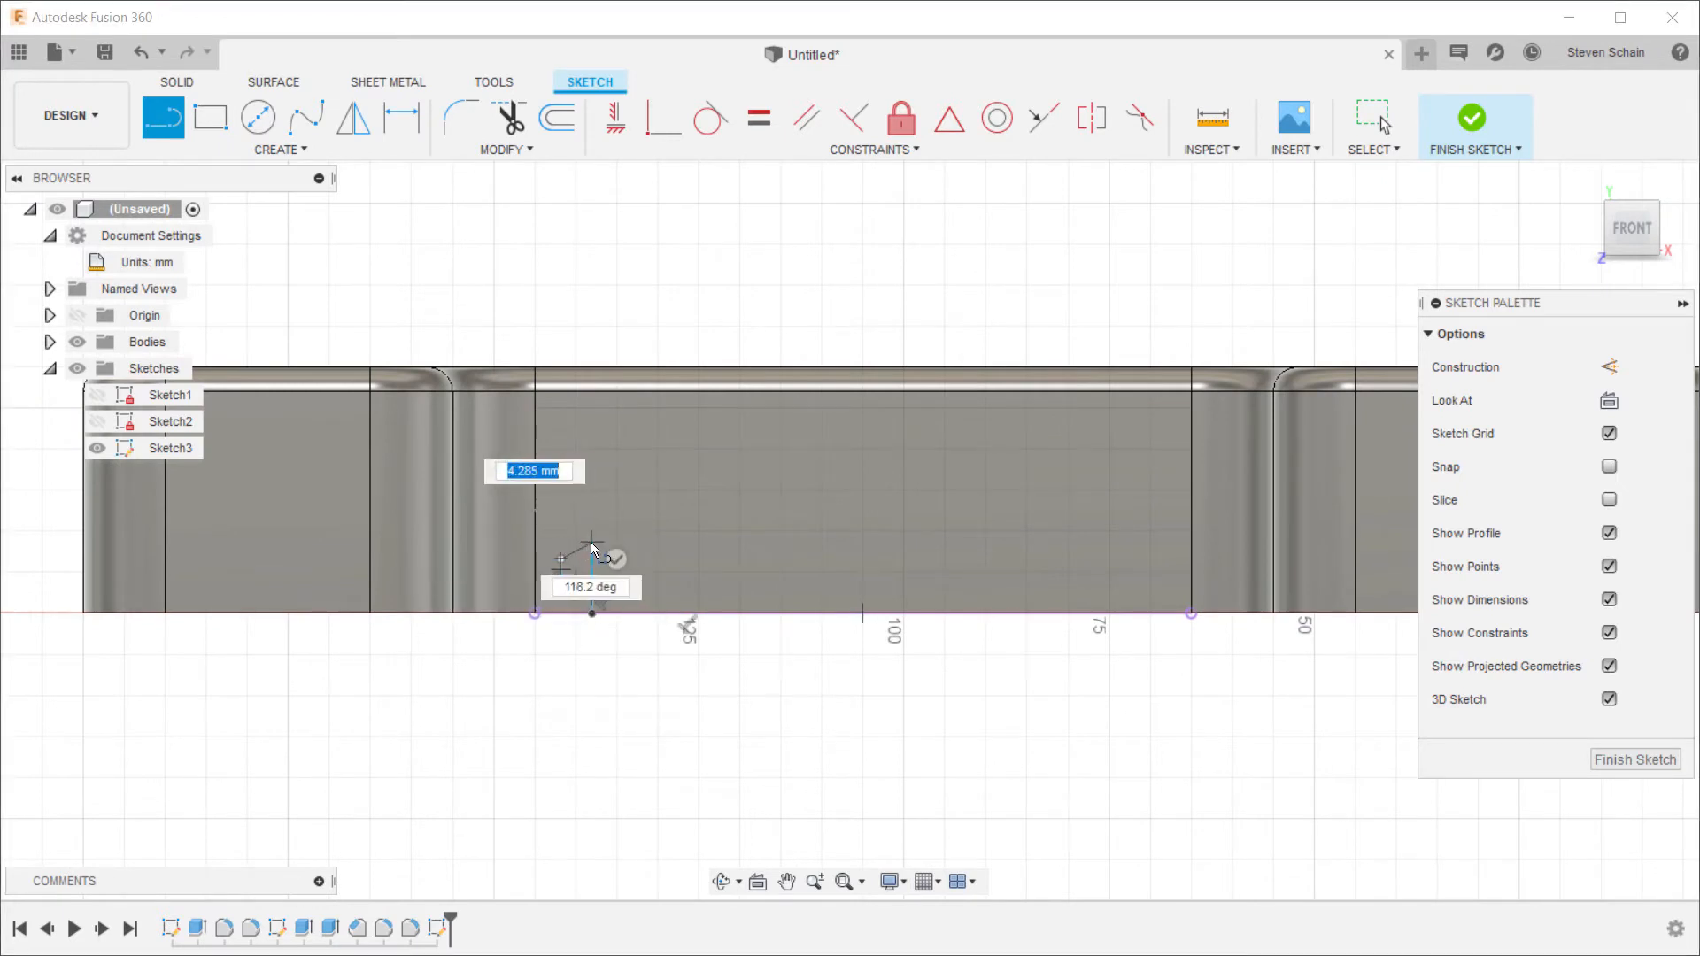
pyautogui.click(592, 542)
pyautogui.press('Escape')
pyautogui.scroll(5, 590, 579)
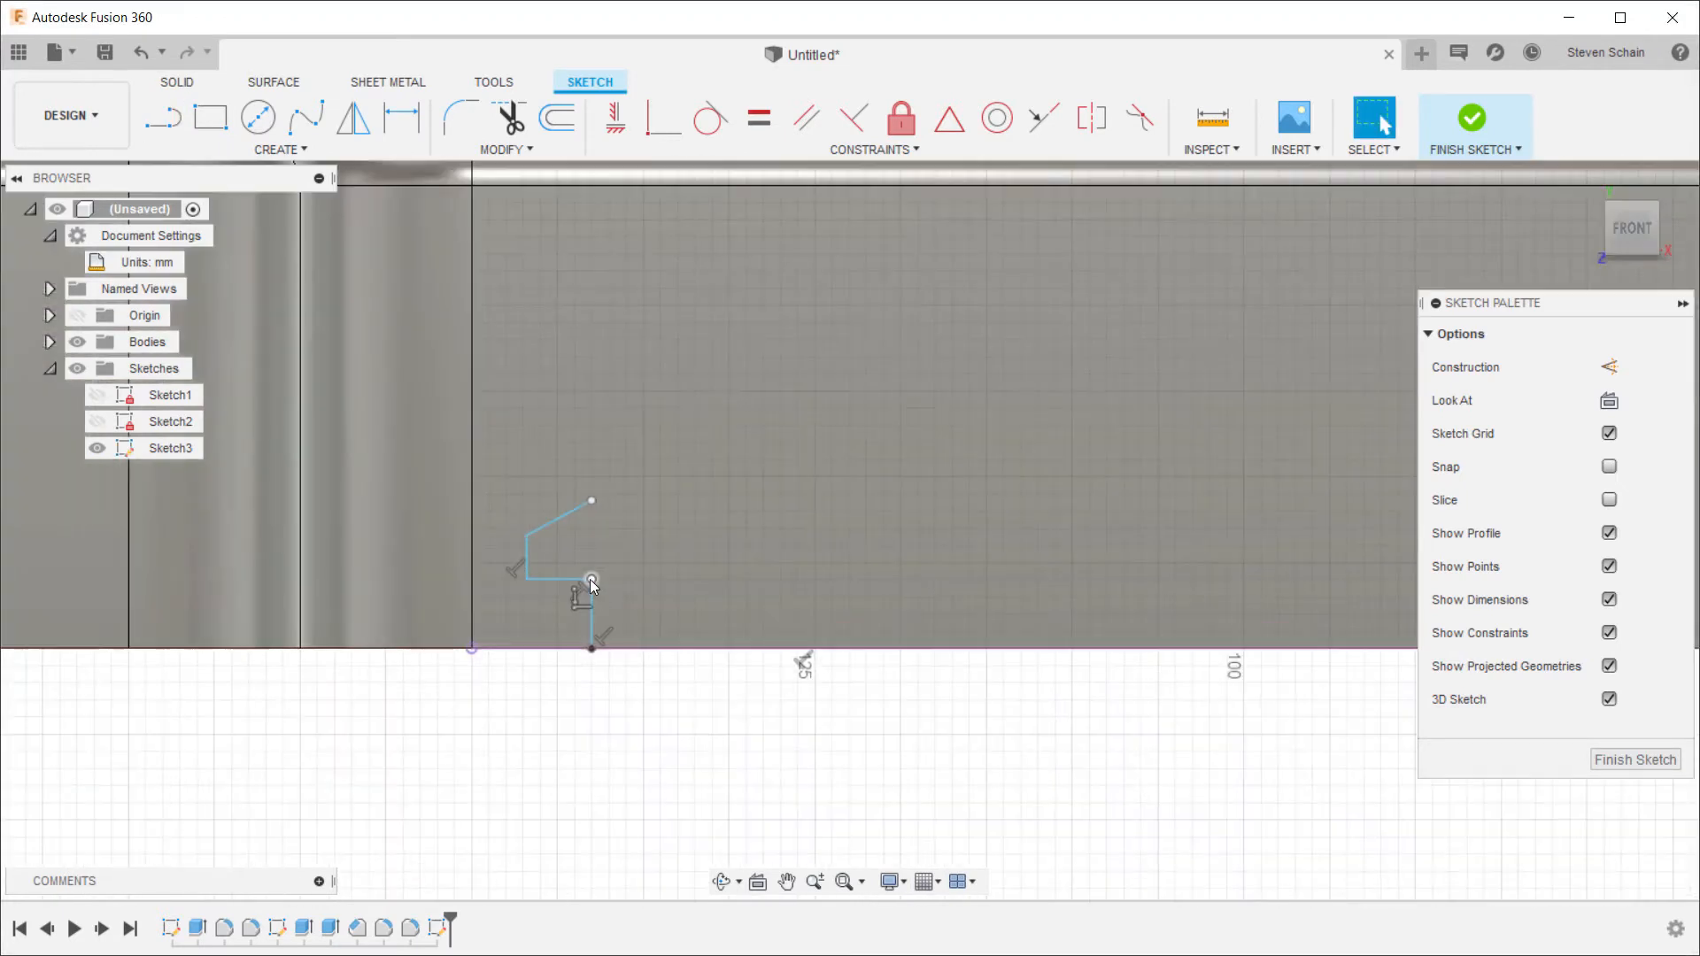
pyautogui.moveTo(592, 472); pyautogui.dragTo(625, 460)
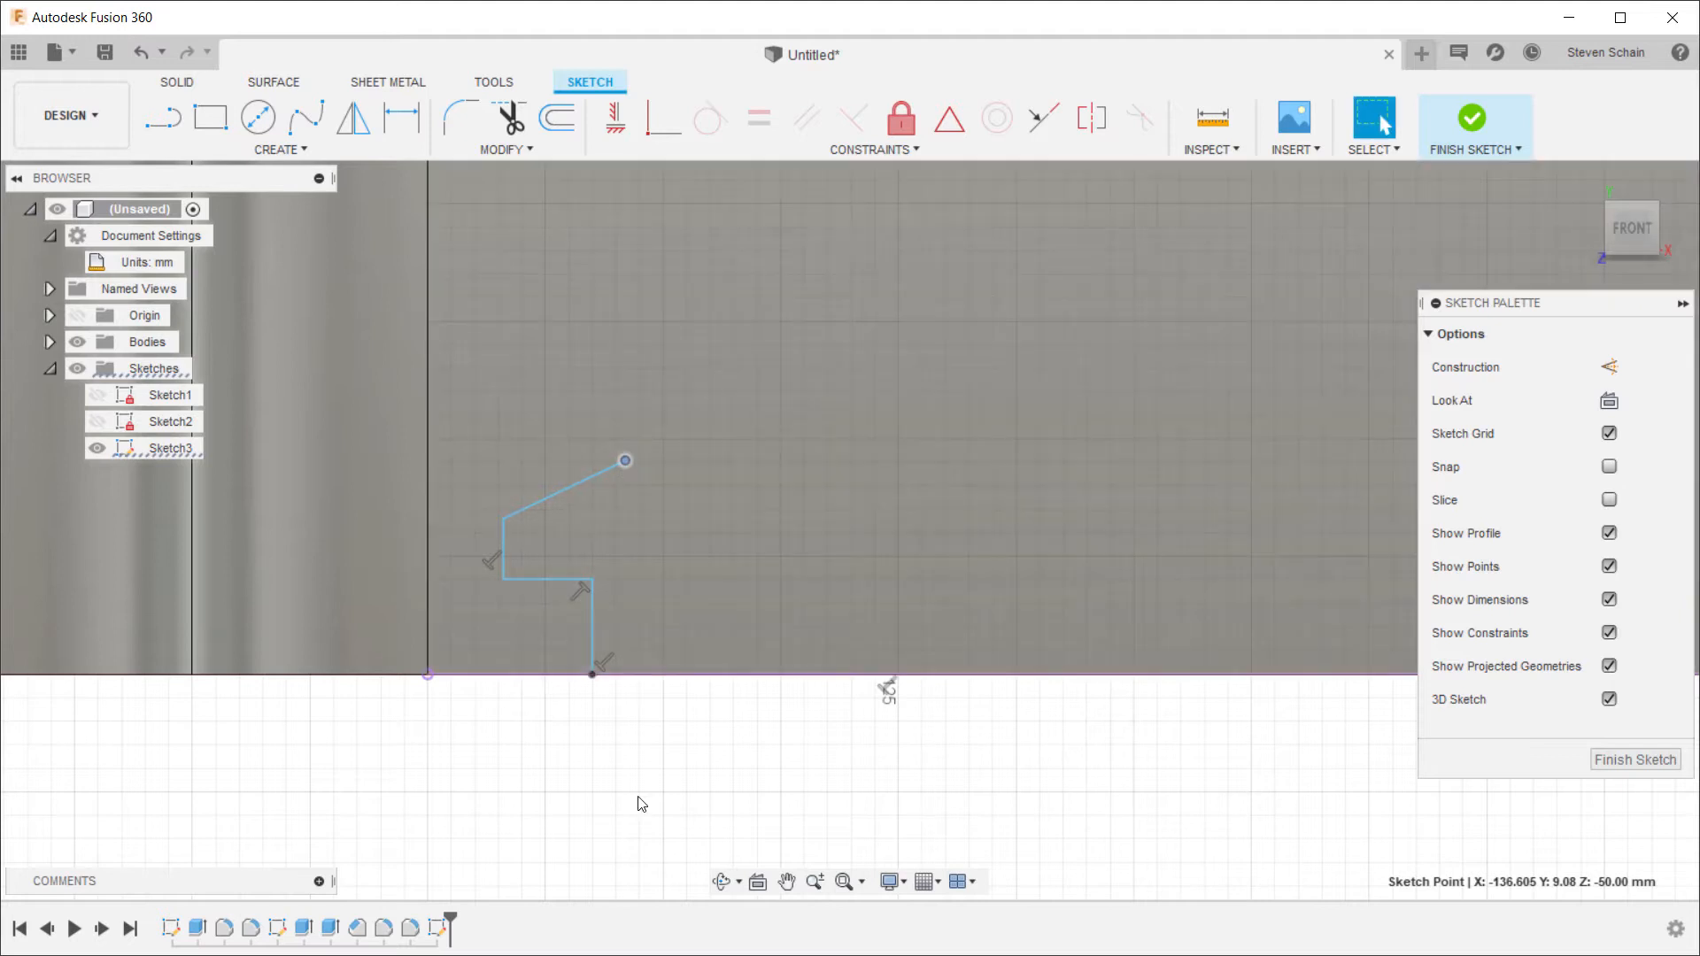
# Step: Draw a vertical line from the slanted line's upper end down past the bottom edge and make it a construction line
pyautogui.click(162, 117)
pyautogui.click(625, 460)
pyautogui.click(625, 812)
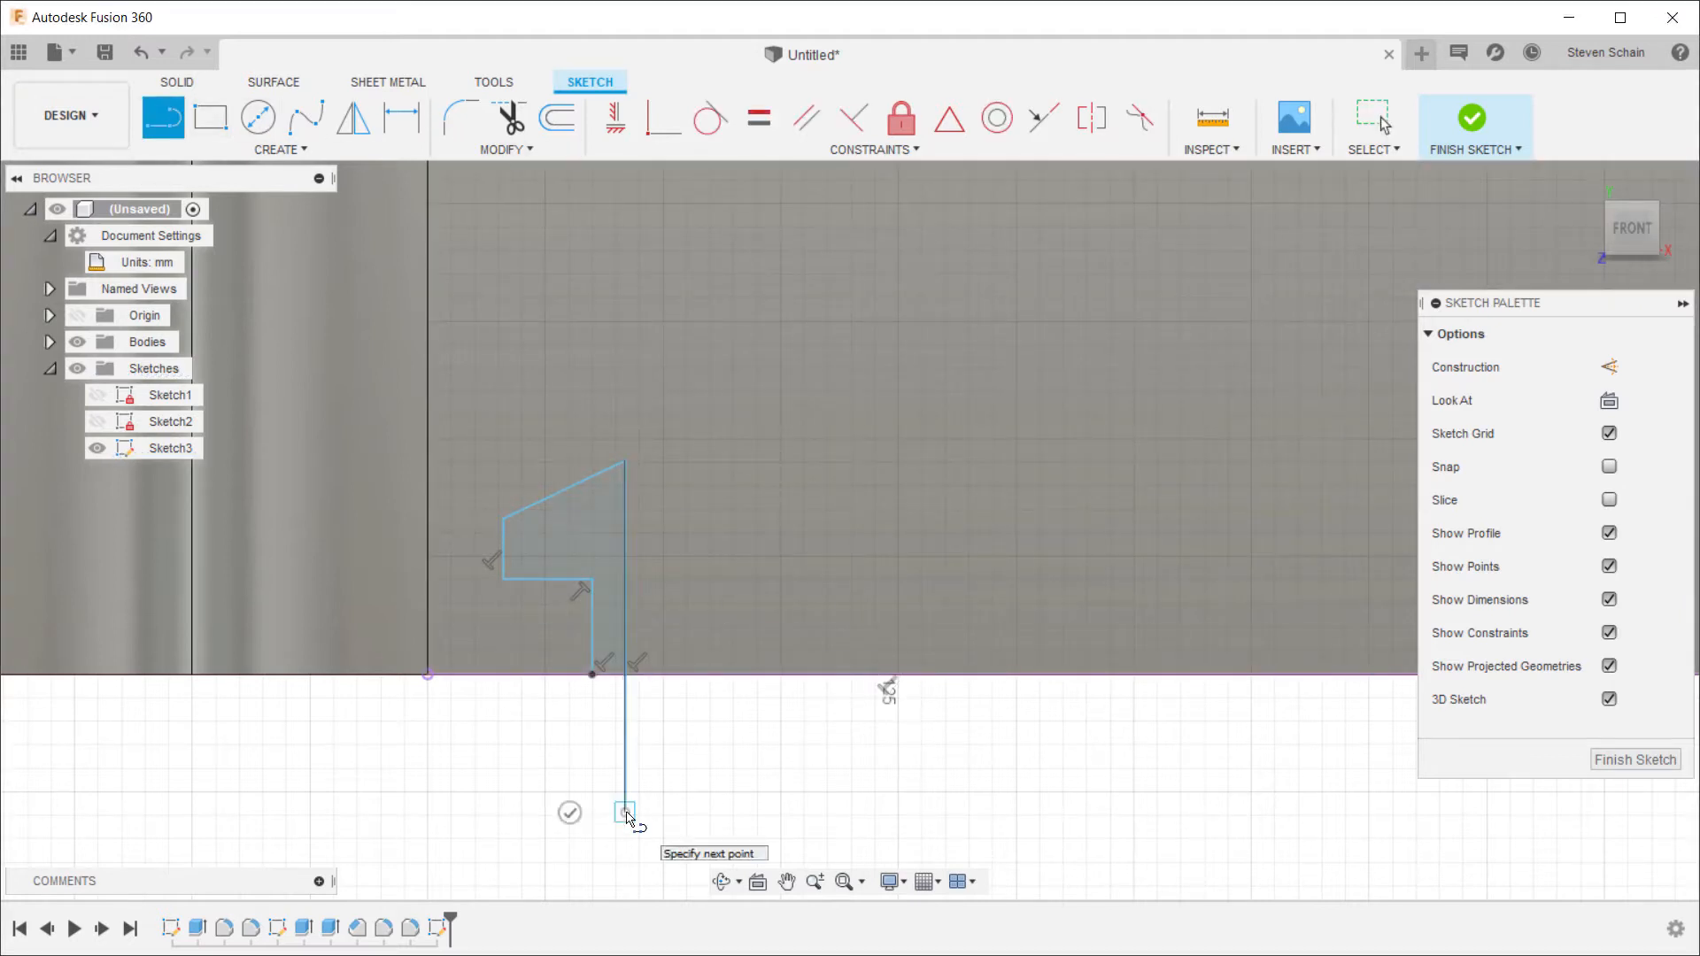
pyautogui.press('Escape')
pyautogui.press('x')
pyautogui.click(536, 757)
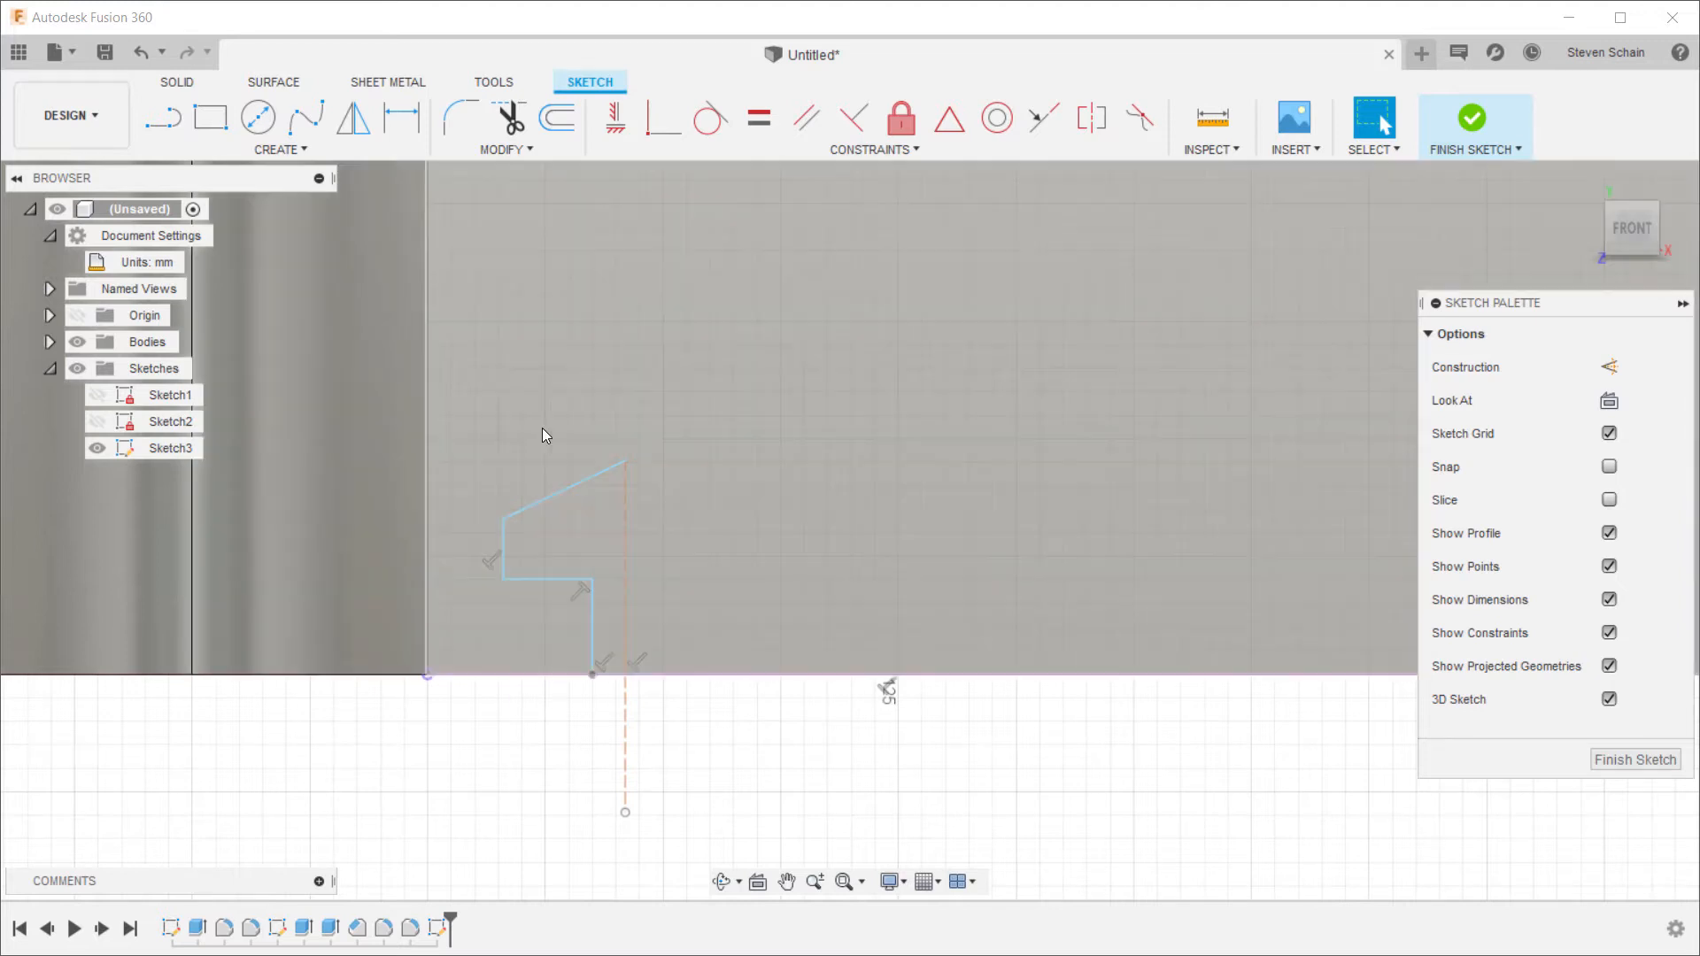
# Step: Dimension the distance between the profile's short outer vertical line and the construction centerline as 12.89/2 mm
pyautogui.press('d')
pyautogui.click(503, 549)
pyautogui.click(624, 551)
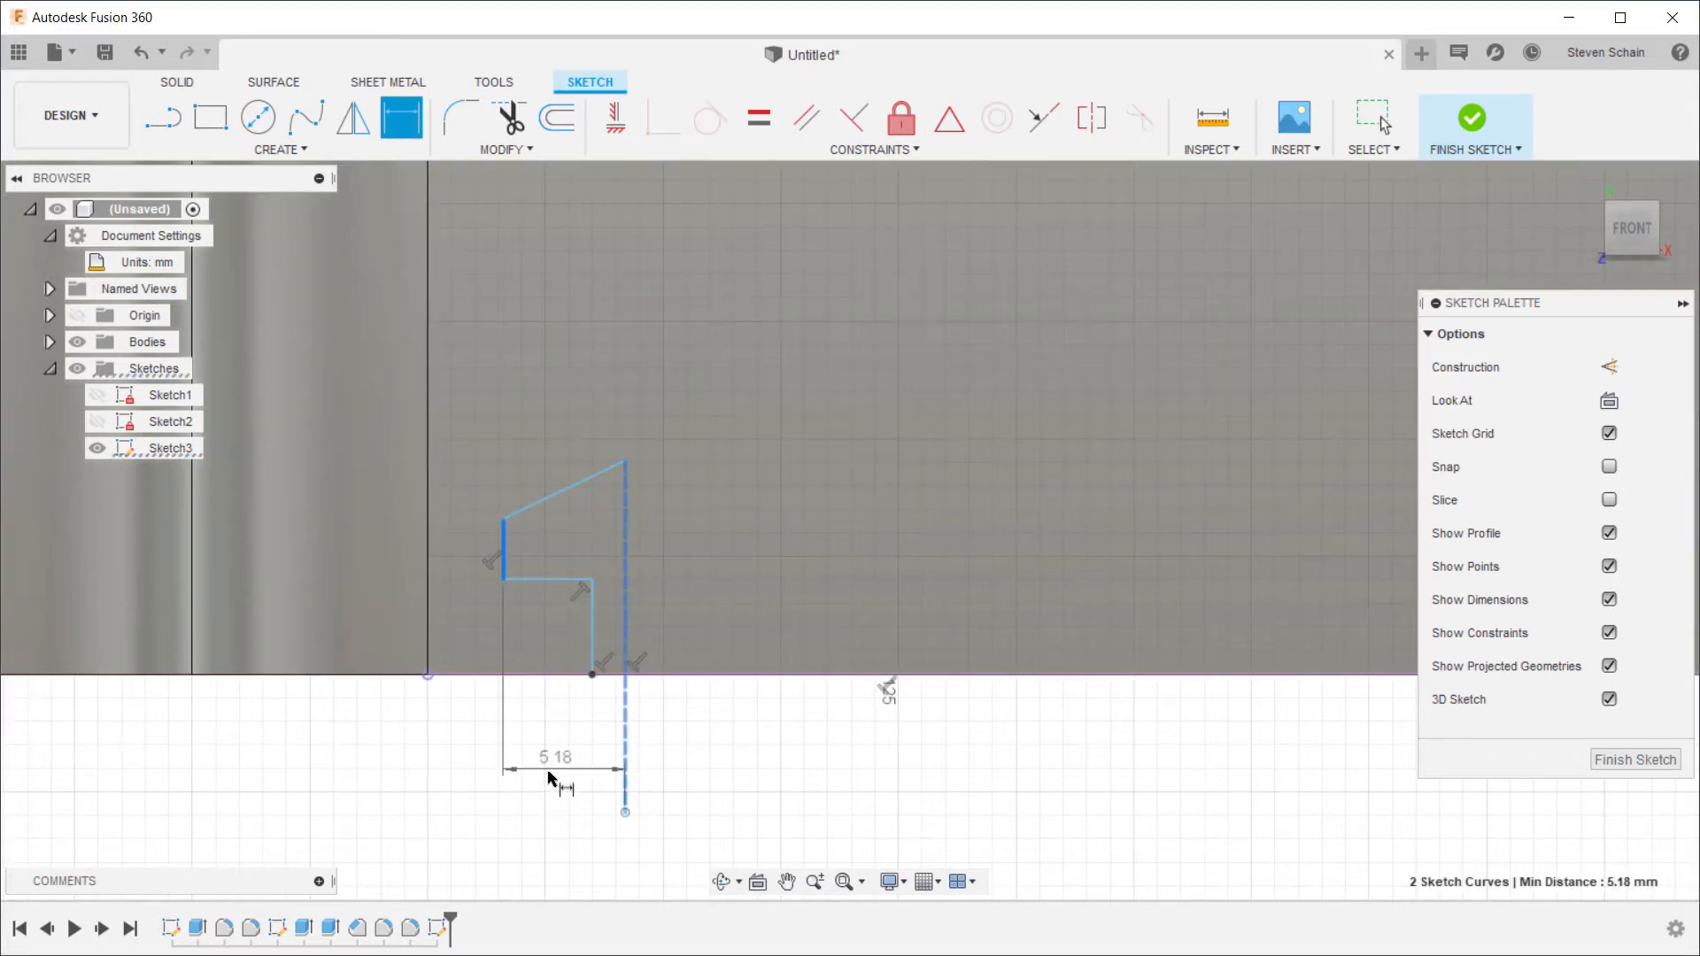
pyautogui.click(559, 777)
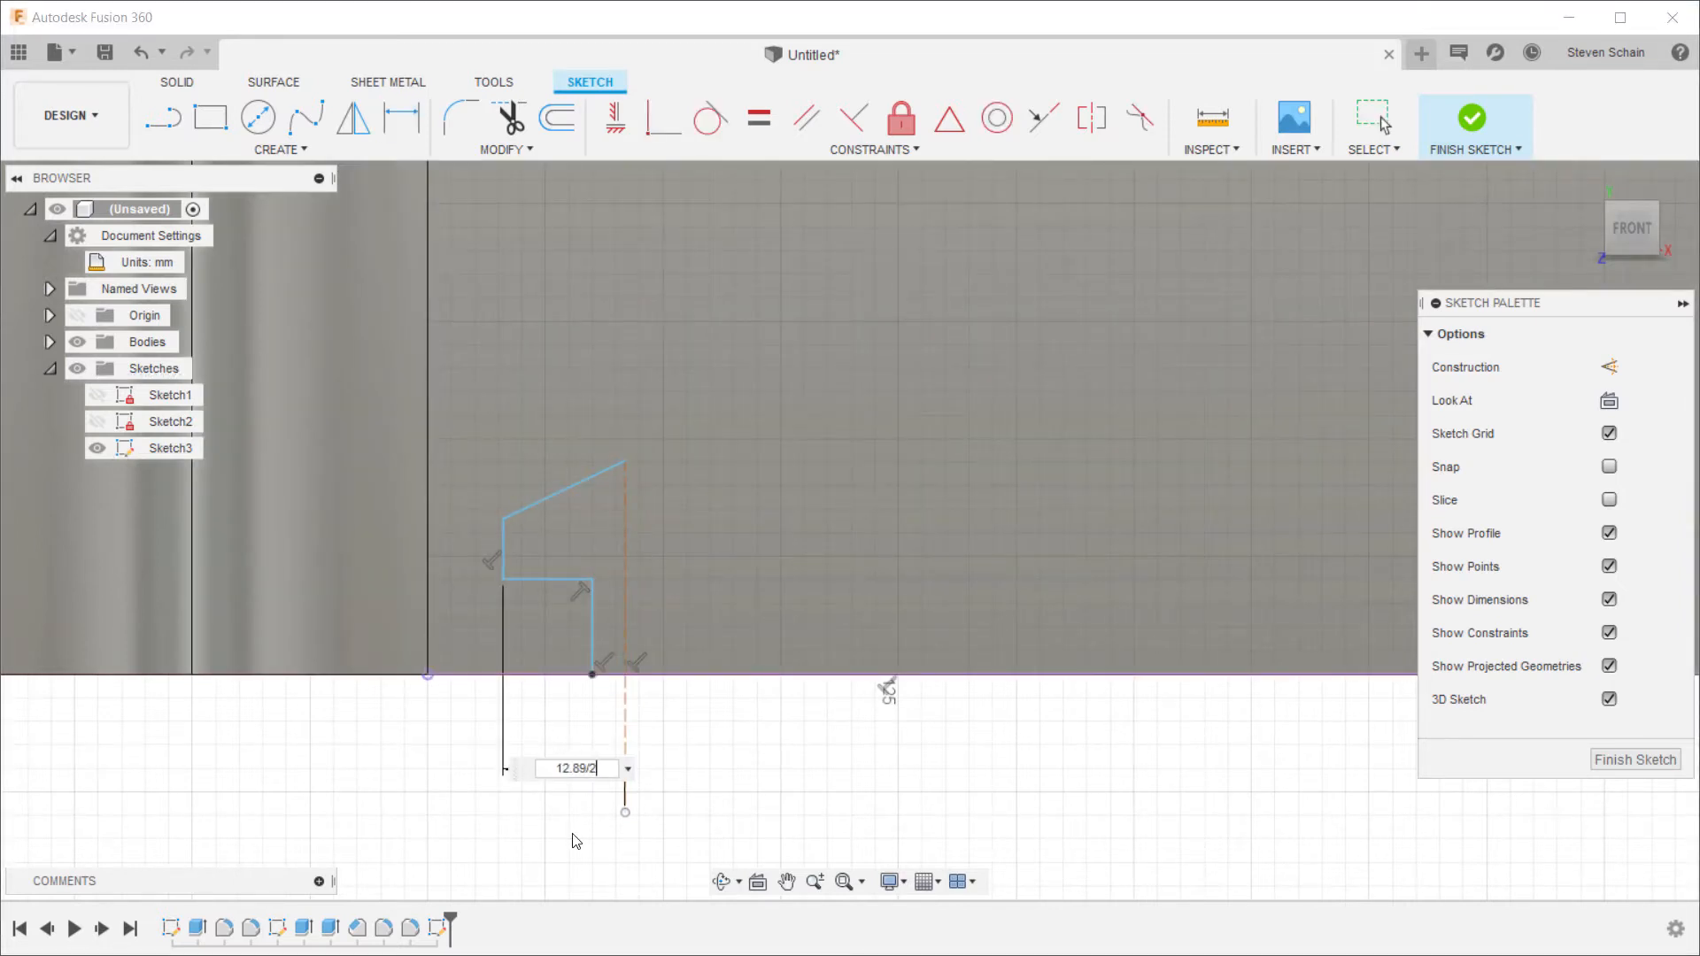
pyautogui.write('12.89/2')
pyautogui.press('Return')
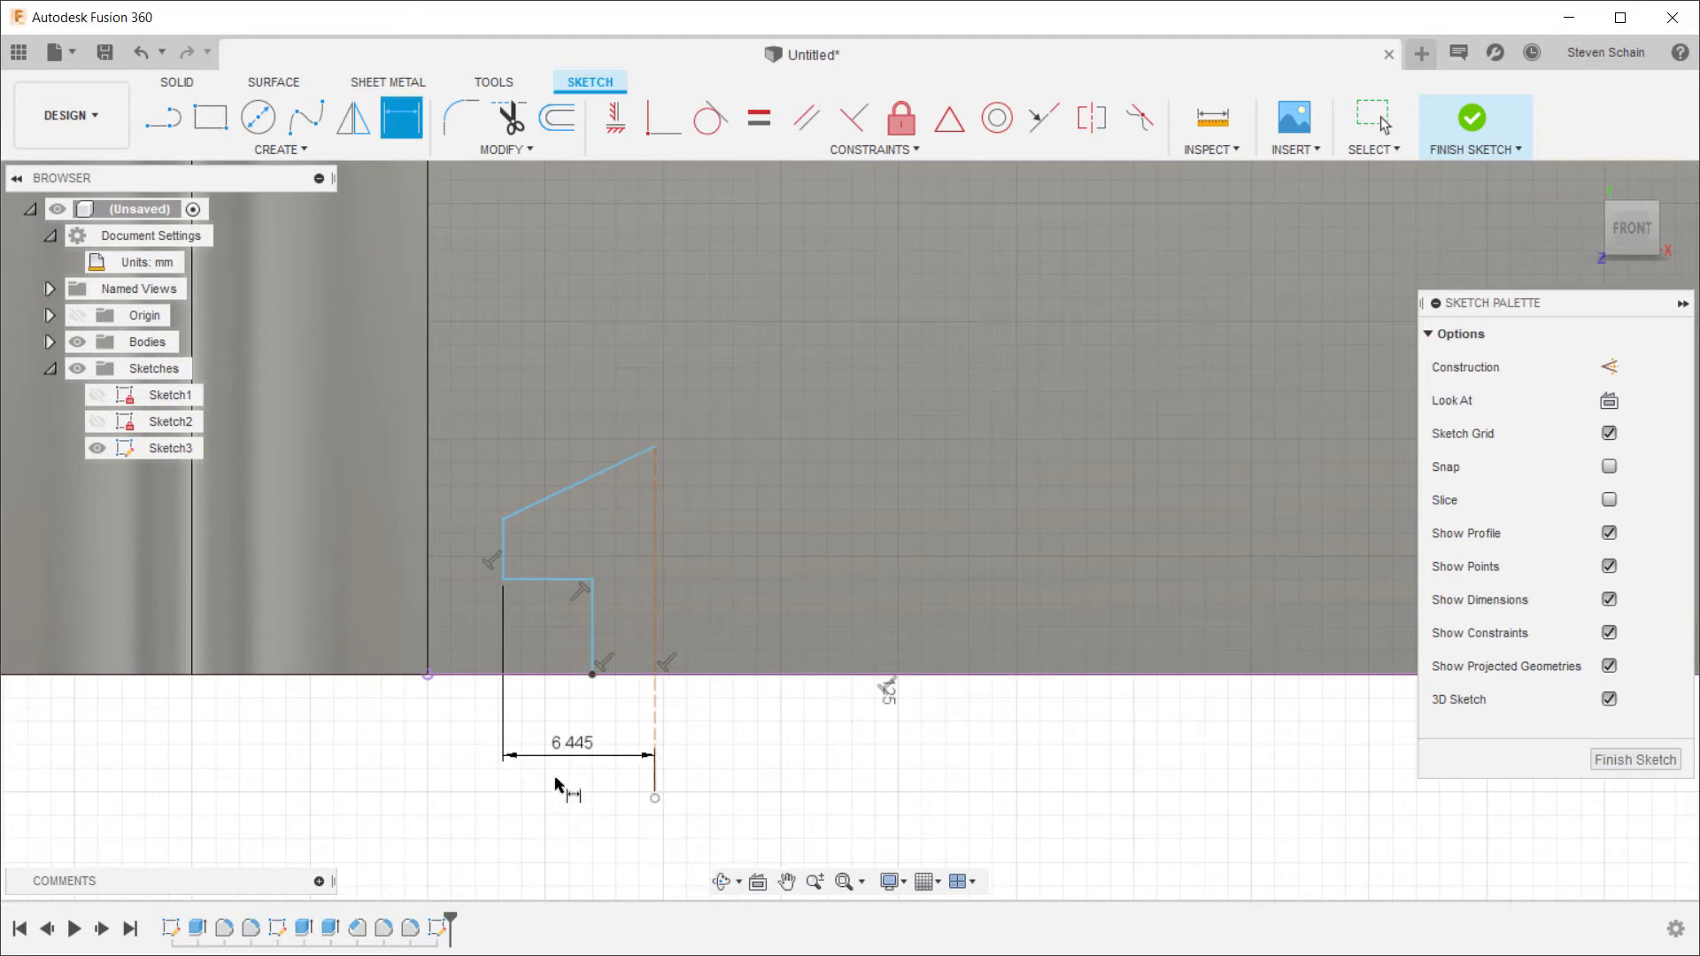
# Step: Dimension the distance between the profile's inner vertical line and the construction centerline as 4.32/2 mm
pyautogui.click(594, 641)
pyautogui.click(654, 645)
pyautogui.click(624, 709)
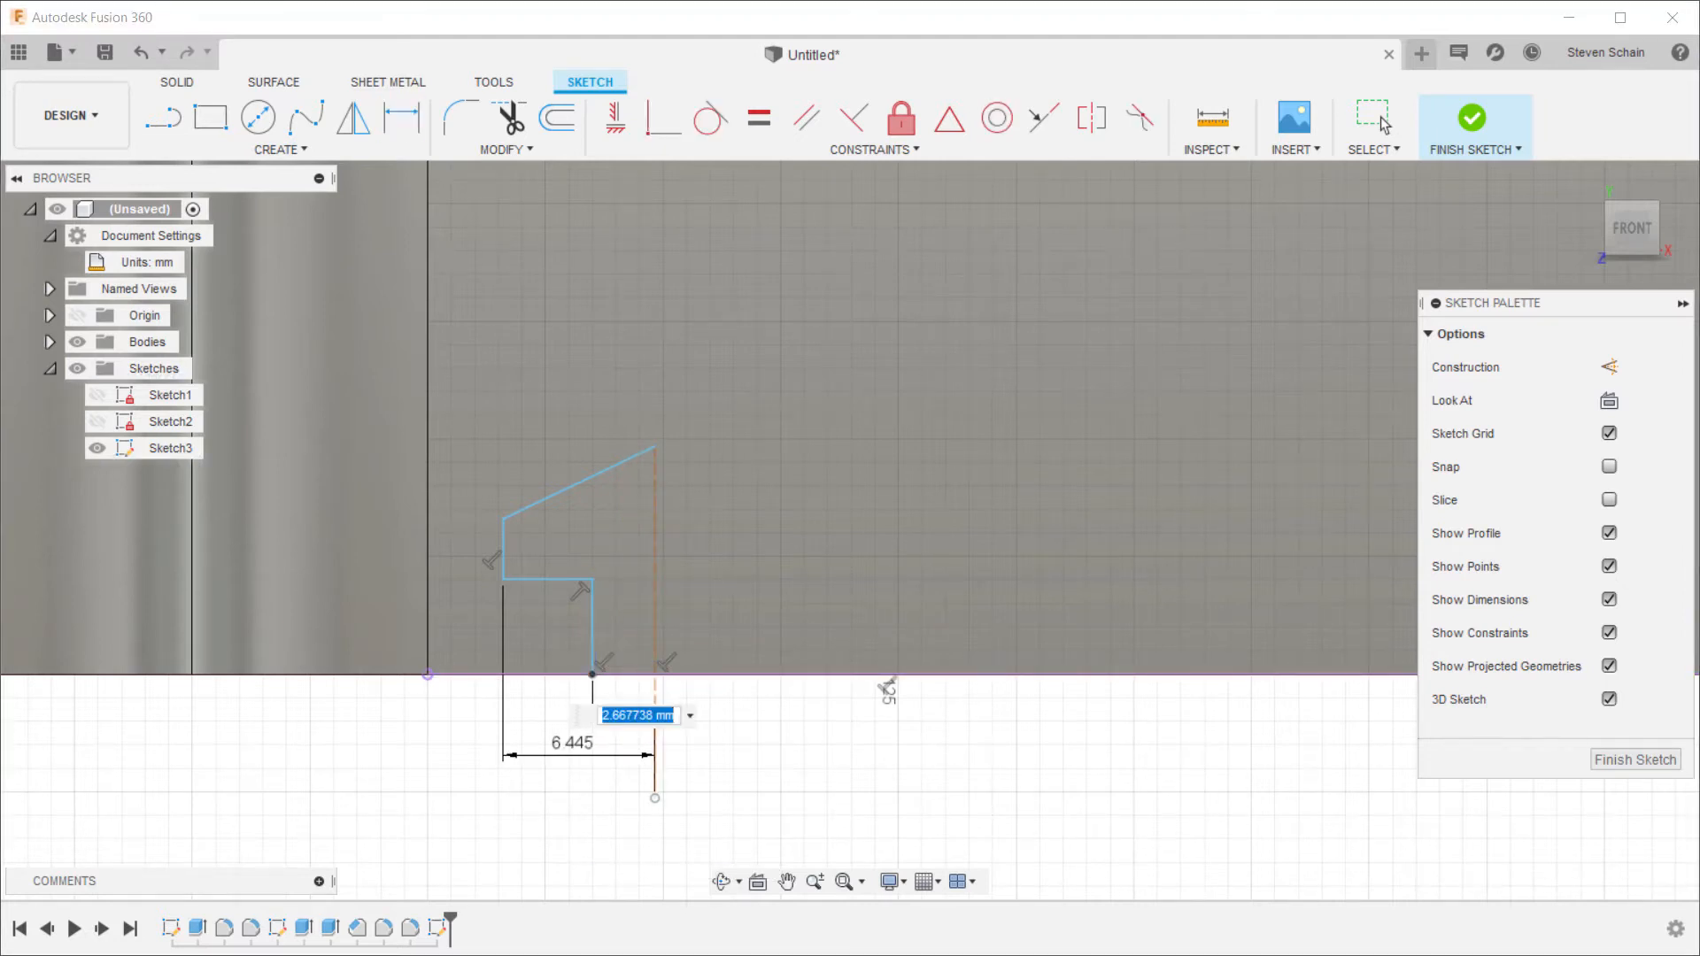
pyautogui.write('4.32/2')
pyautogui.press('Return')
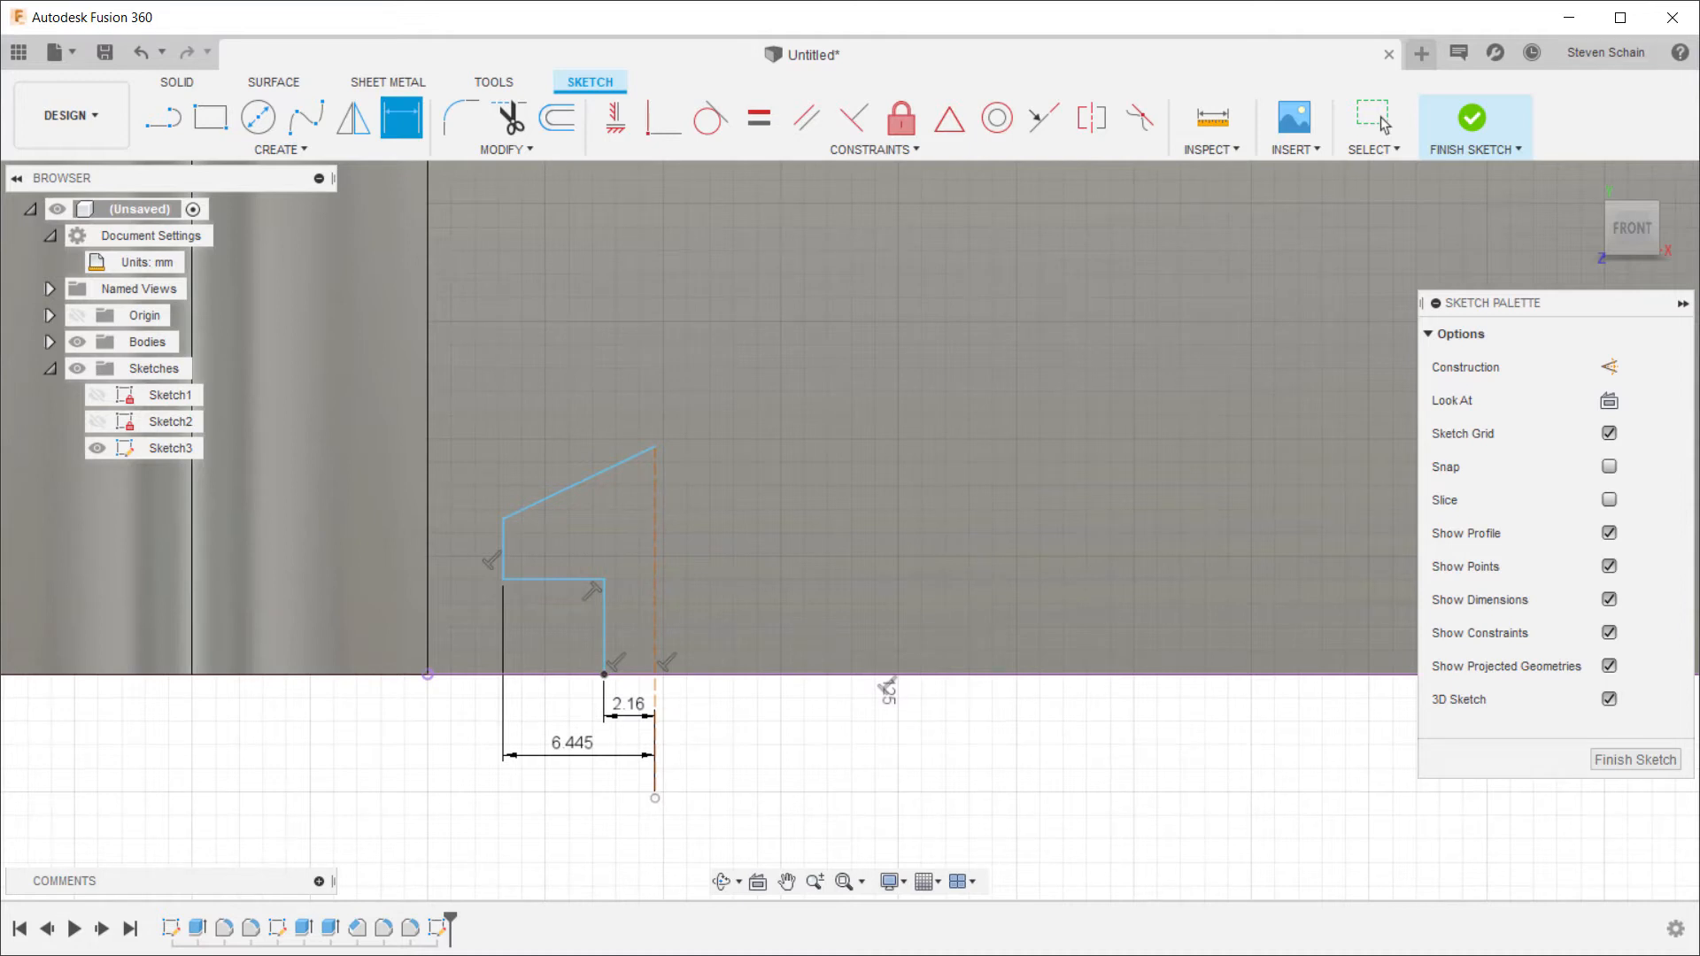
# Step: Dimension the height of the profile's horizontal step line above the projected bottom edge as 6.35 mm
pyautogui.click(570, 675)
pyautogui.click(540, 580)
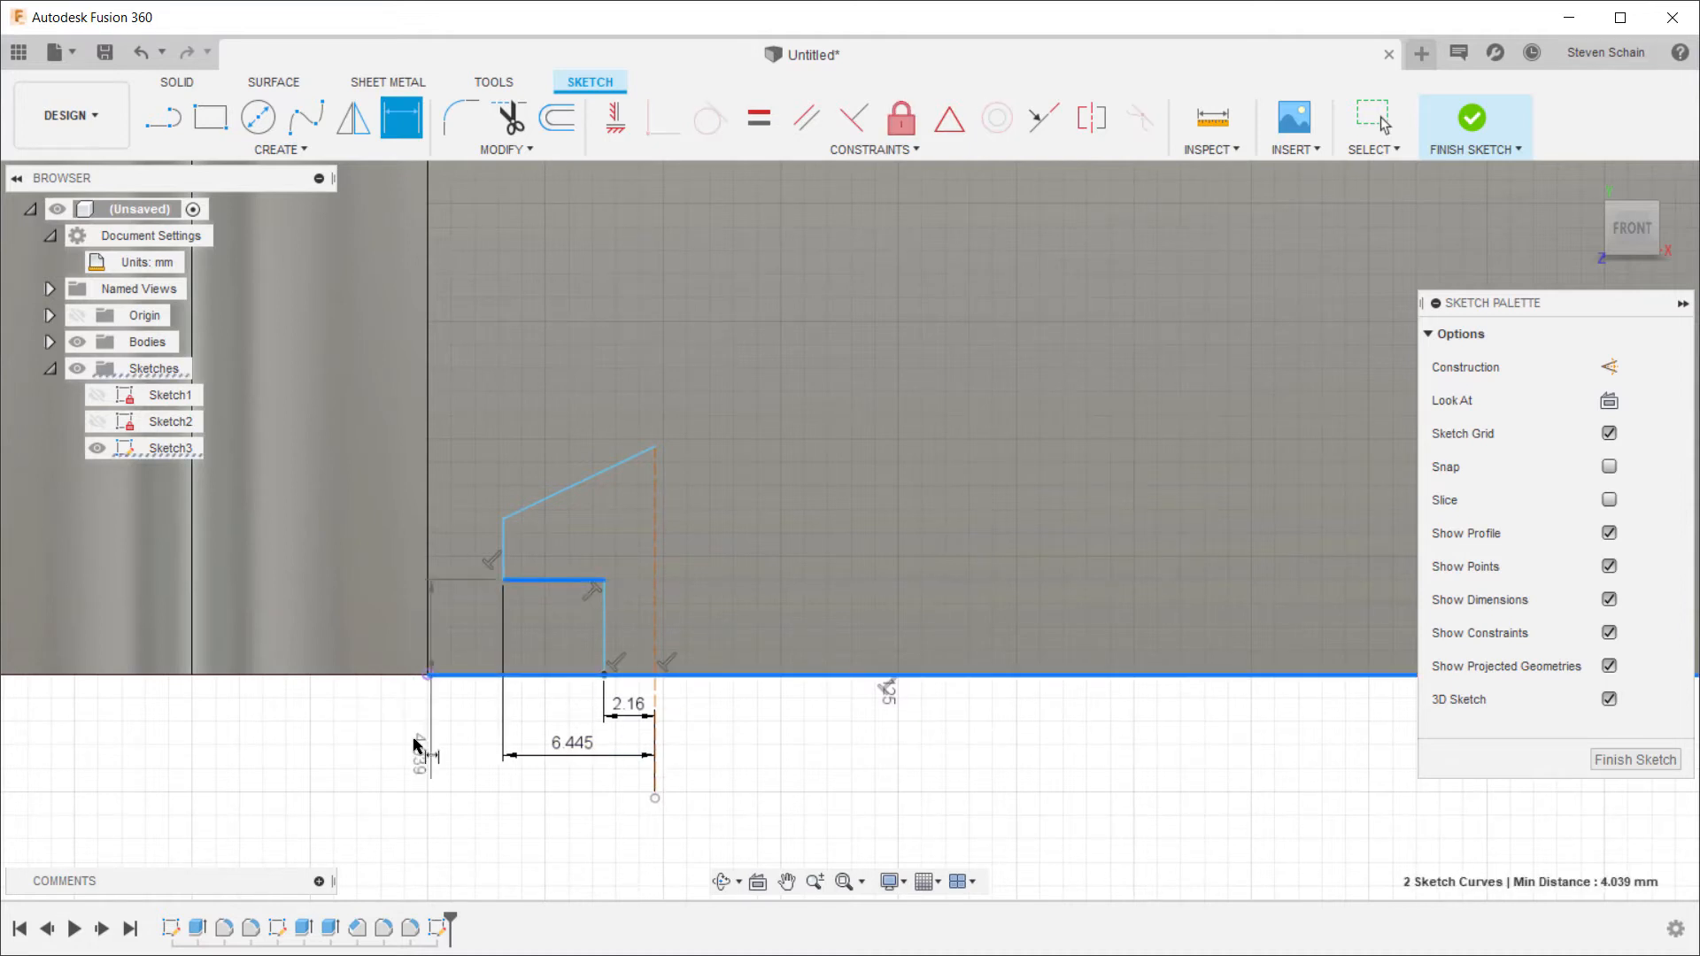
pyautogui.click(459, 768)
pyautogui.write('6')
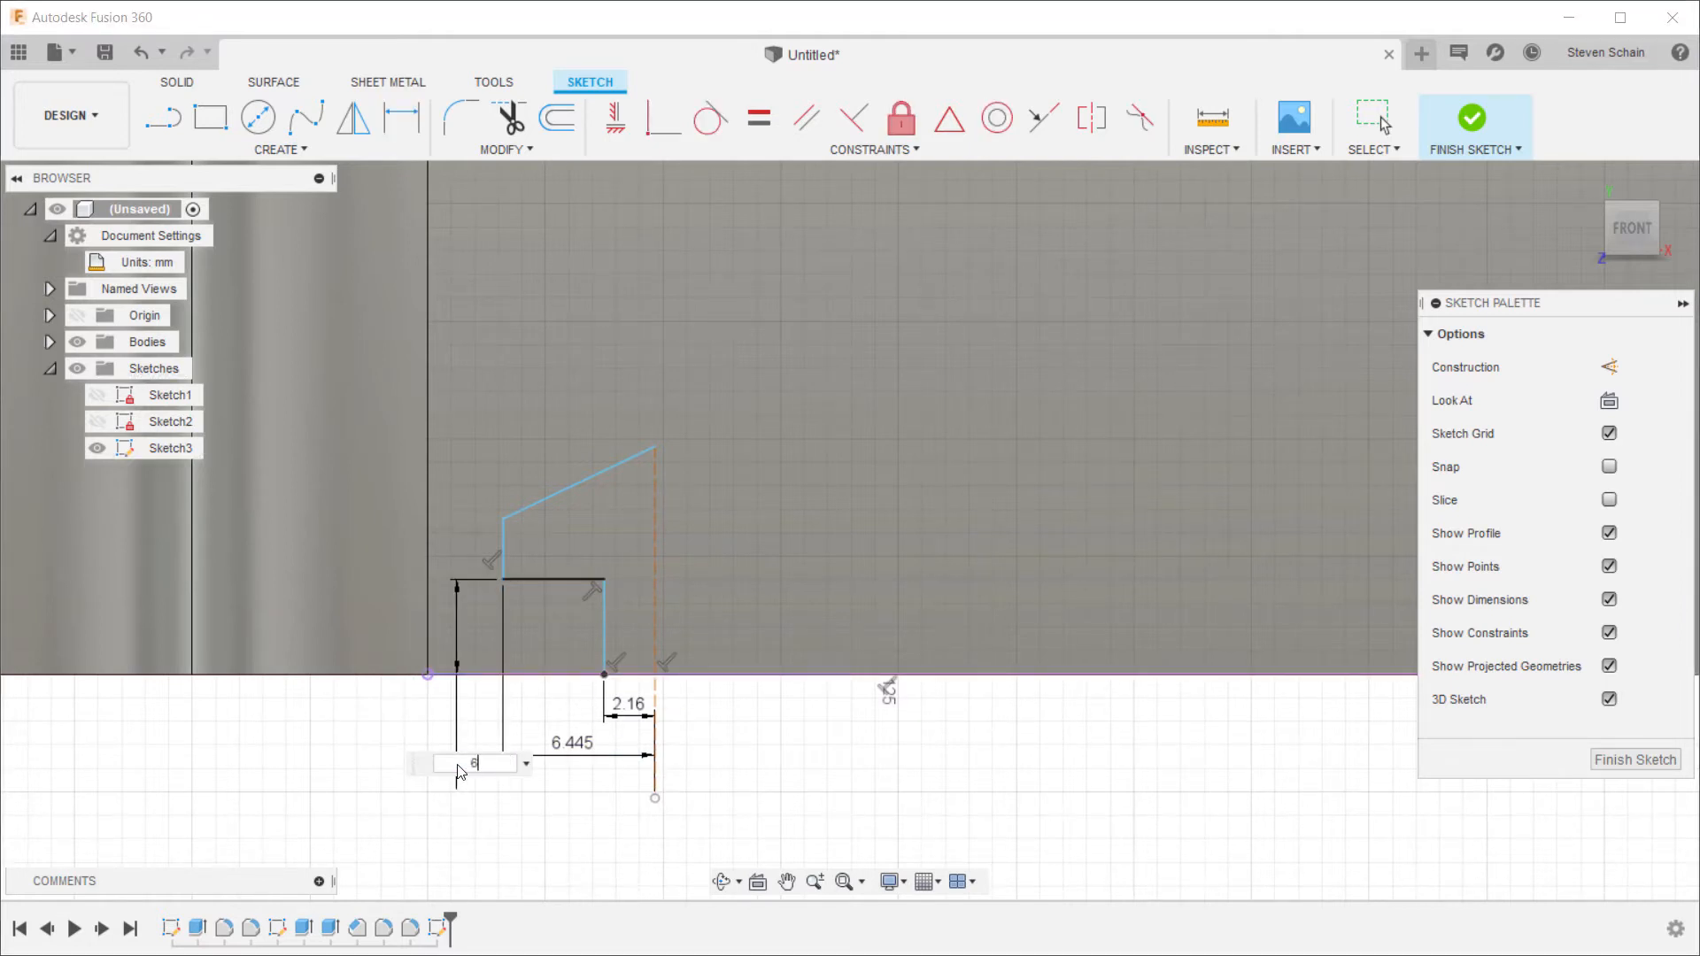
pyautogui.write('.35')
pyautogui.press('Return')
# Step: Dimension the vertical distance from the horizontal step line to the slanted line's upper end as 7.49 mm
pyautogui.click(568, 525)
pyautogui.click(655, 447)
pyautogui.click(737, 481)
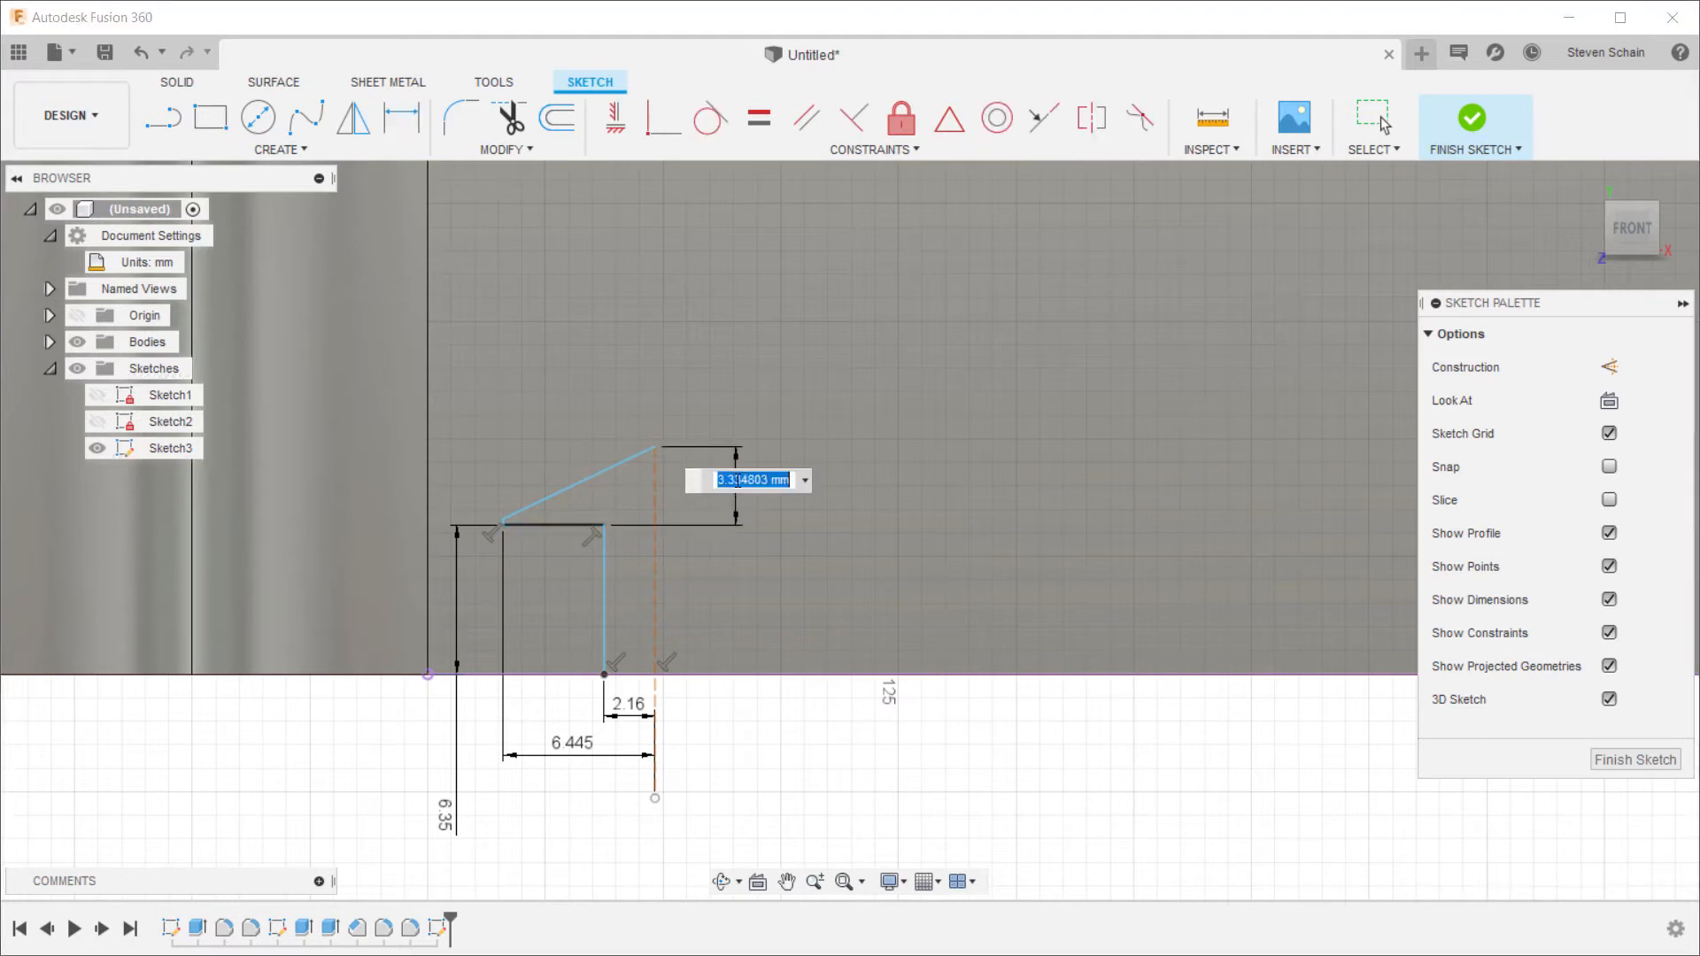
pyautogui.write('7.49')
pyautogui.press('Return')
# Step: Dimension the angle between the slanted line and the construction centerline as 45 degrees
pyautogui.click(580, 382)
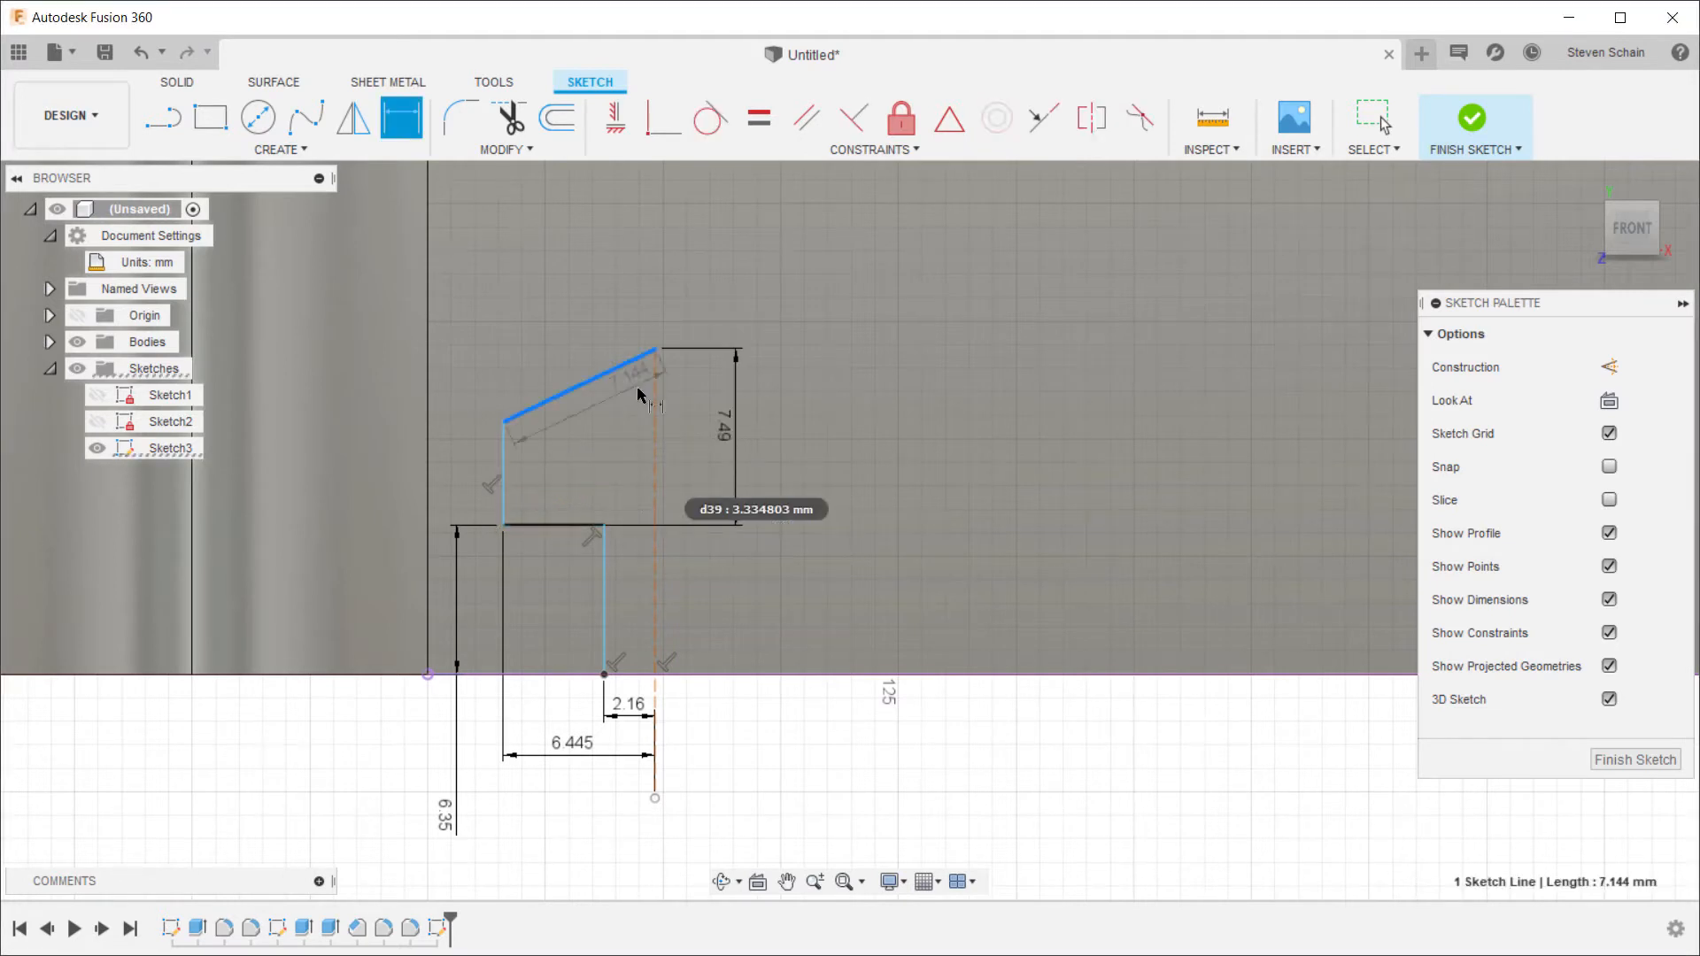
pyautogui.click(655, 425)
pyautogui.click(598, 425)
pyautogui.write('45')
pyautogui.press('Return')
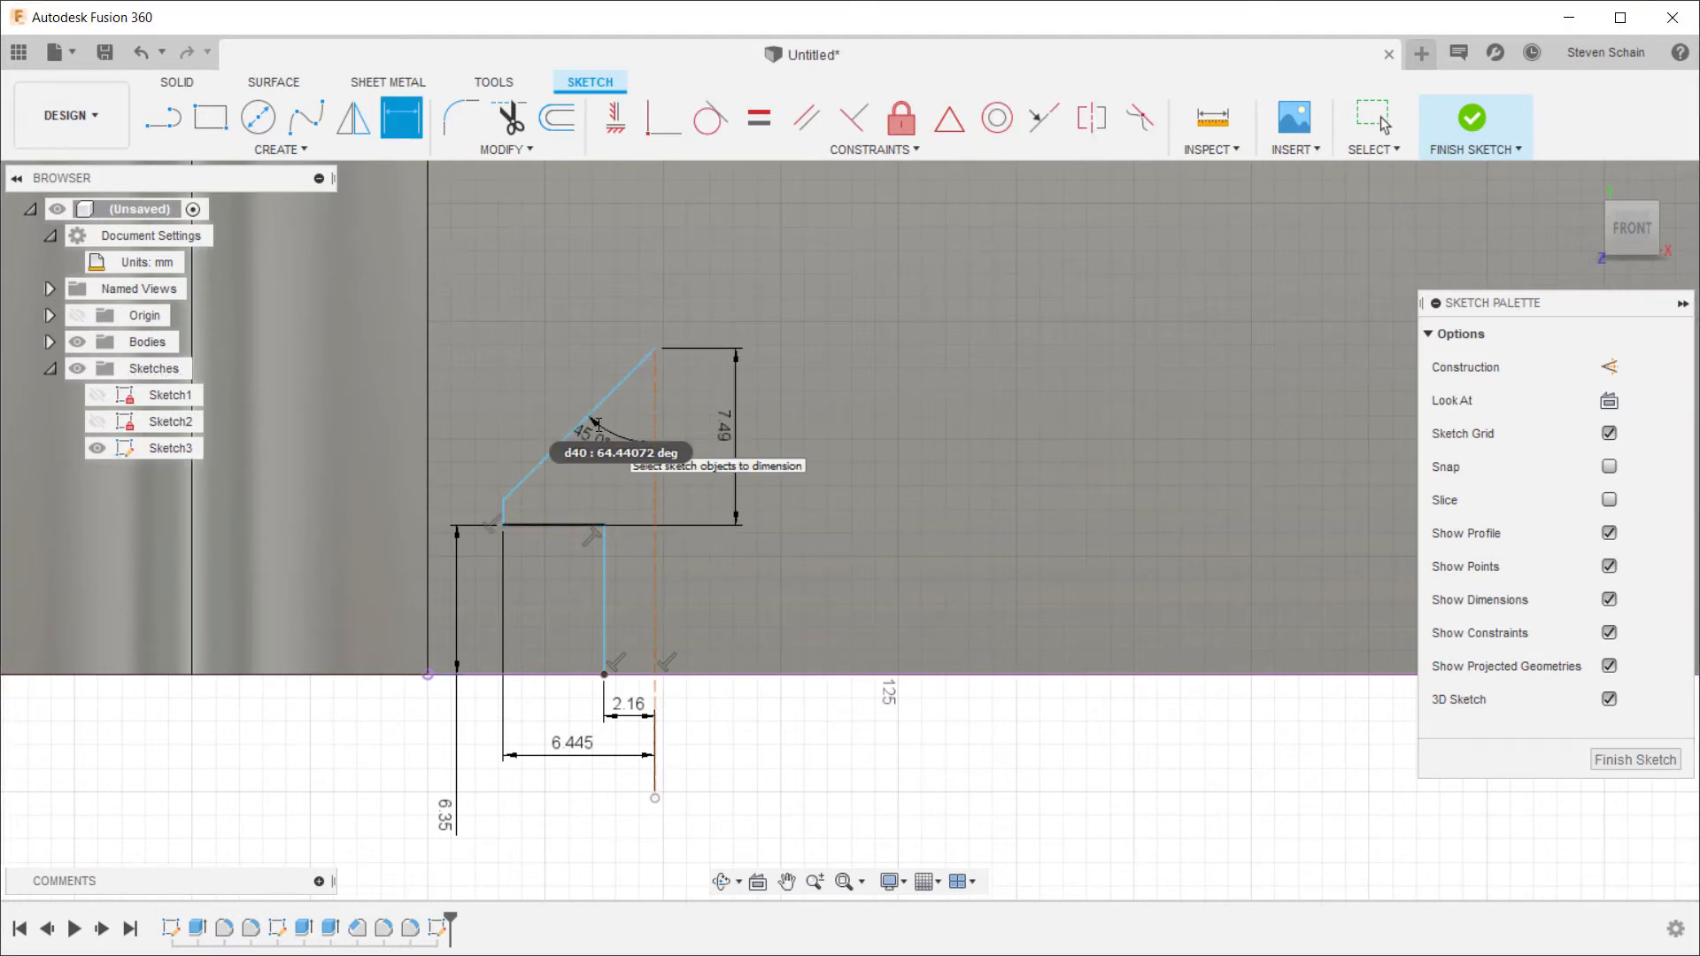
pyautogui.press('Escape')
# Step: Mirror the four lines of the half-profile about the construction centerline to form a closed arrow-shaped slot
pyautogui.scroll(2, 576, 469)
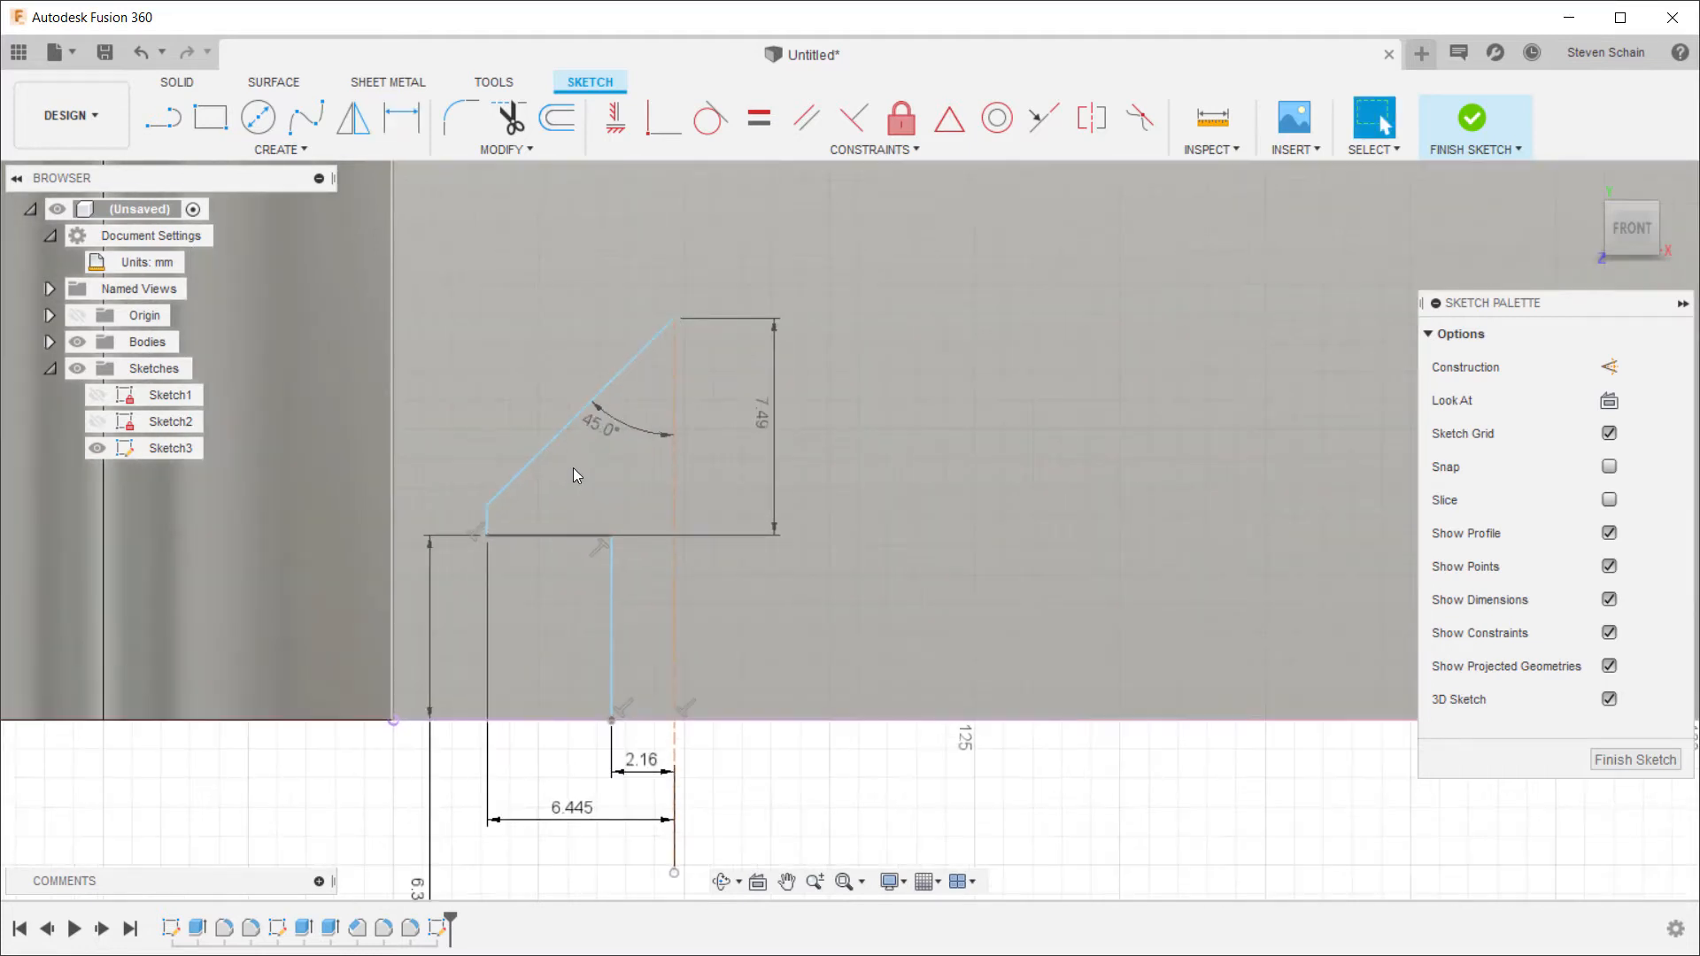
pyautogui.click(352, 124)
pyautogui.click(581, 412)
pyautogui.click(488, 521)
pyautogui.click(549, 536)
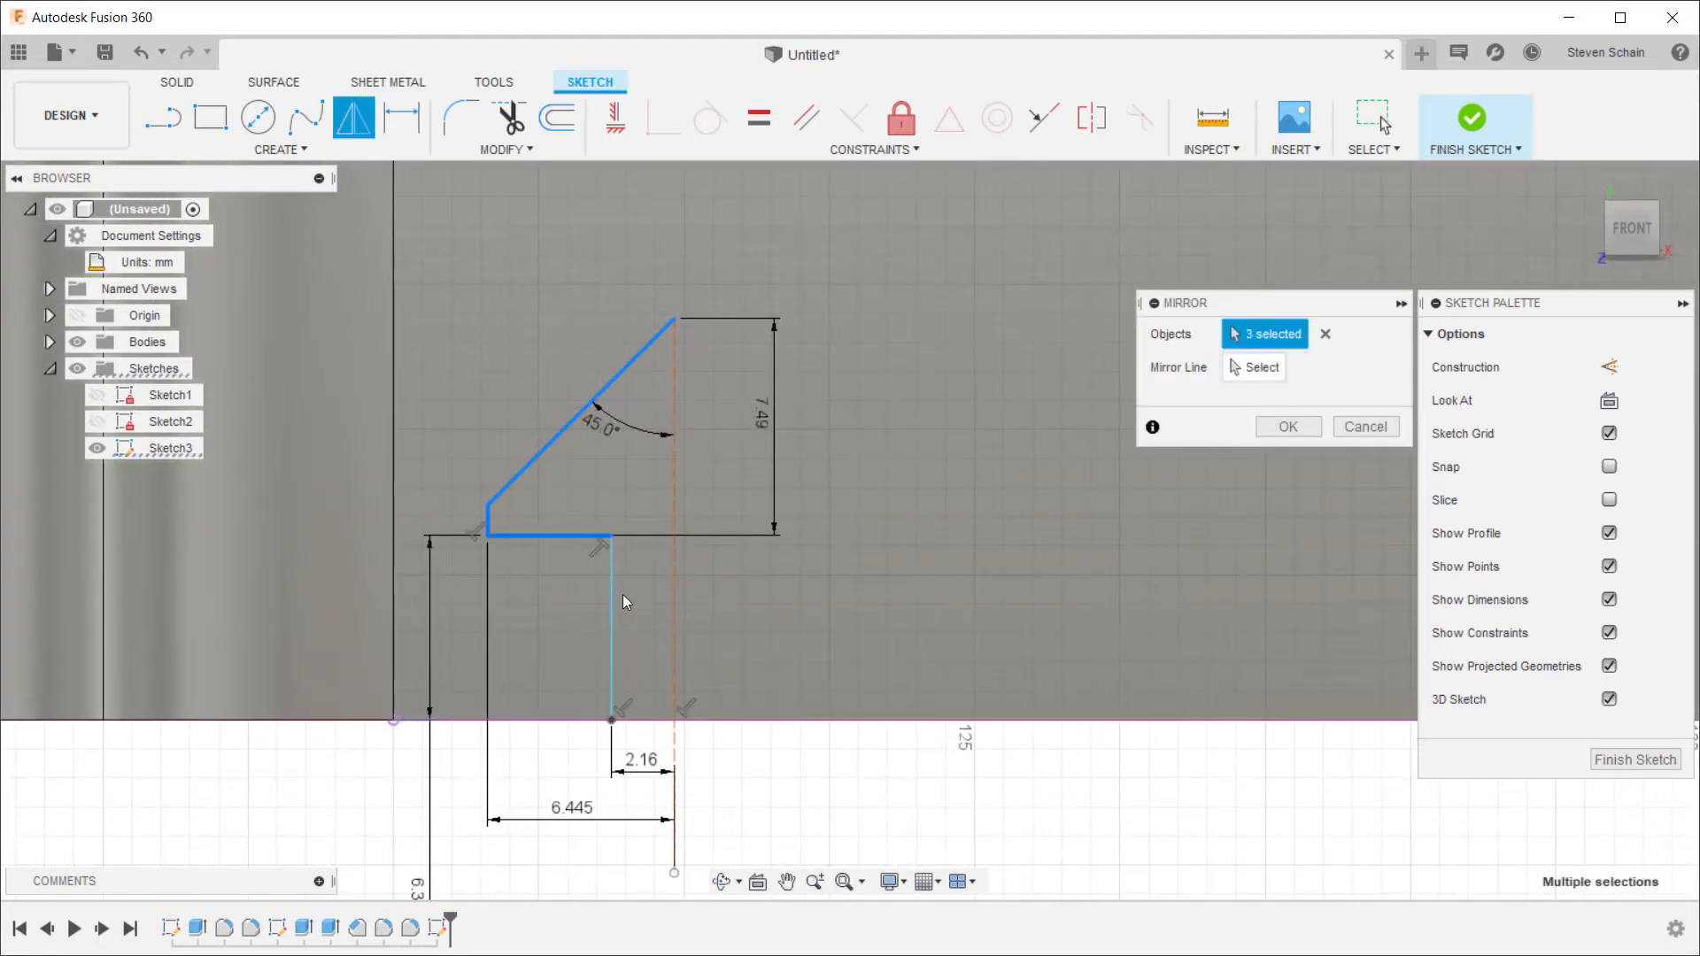
pyautogui.click(612, 611)
pyautogui.click(675, 646)
pyautogui.click(1287, 427)
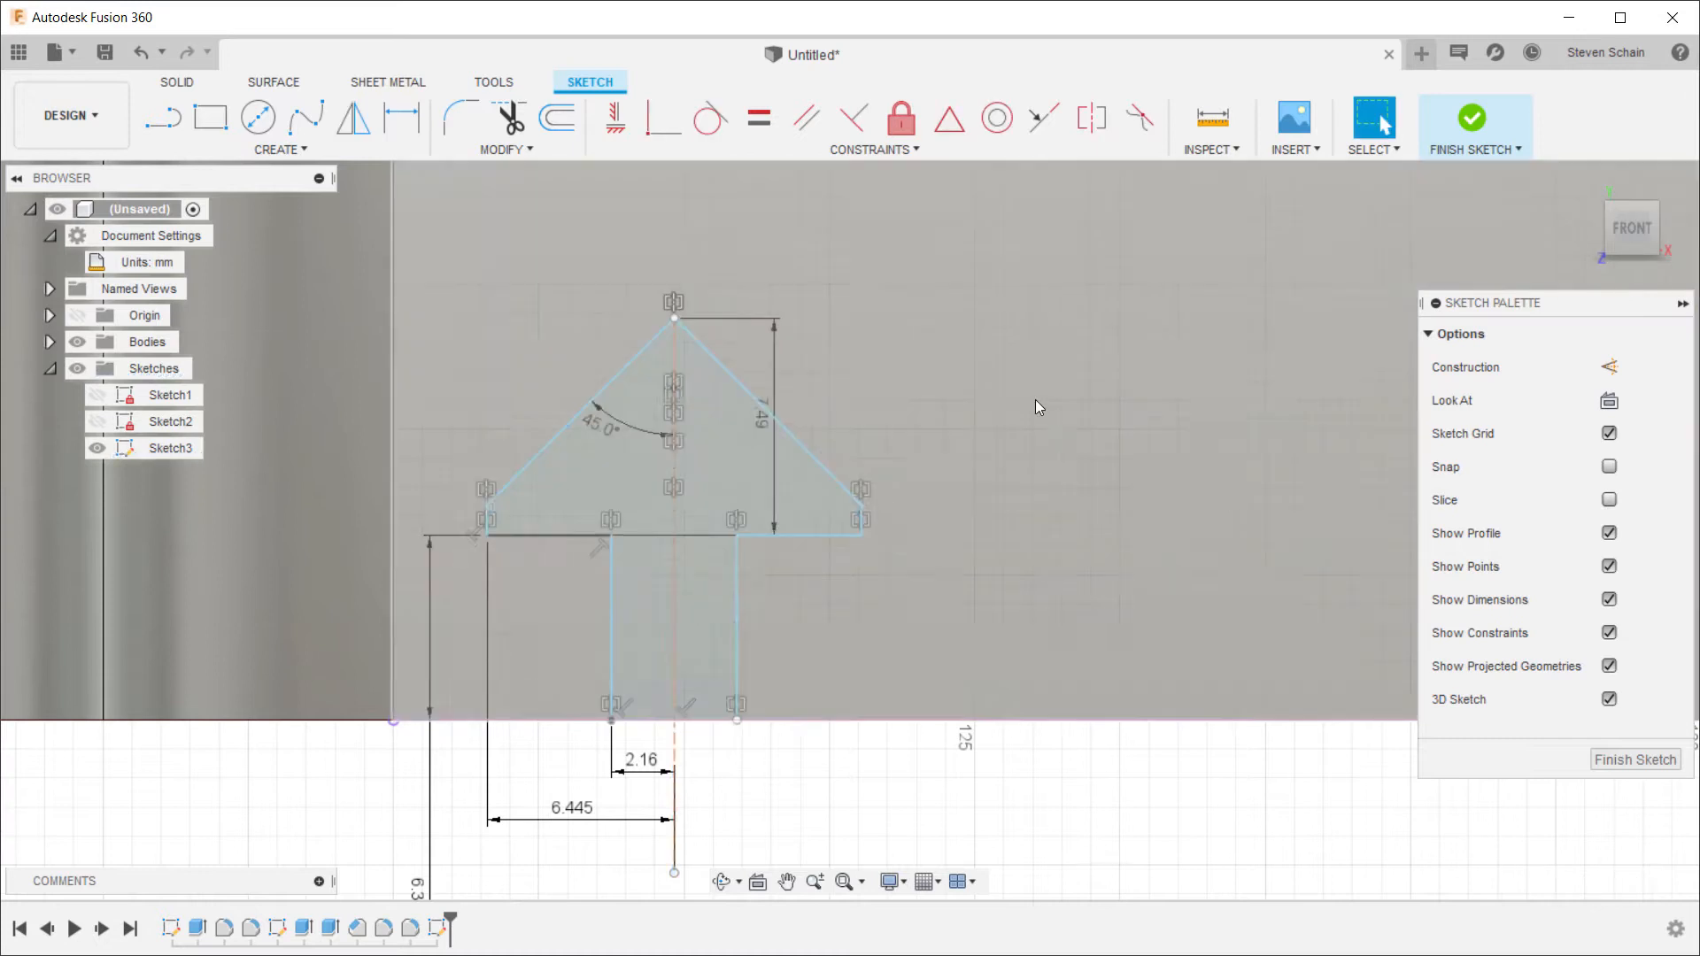
# Step: Dimension the distance between the slot's centerline and the plate's outer left edge as 62 mm
pyautogui.scroll(-3, 1034, 400)
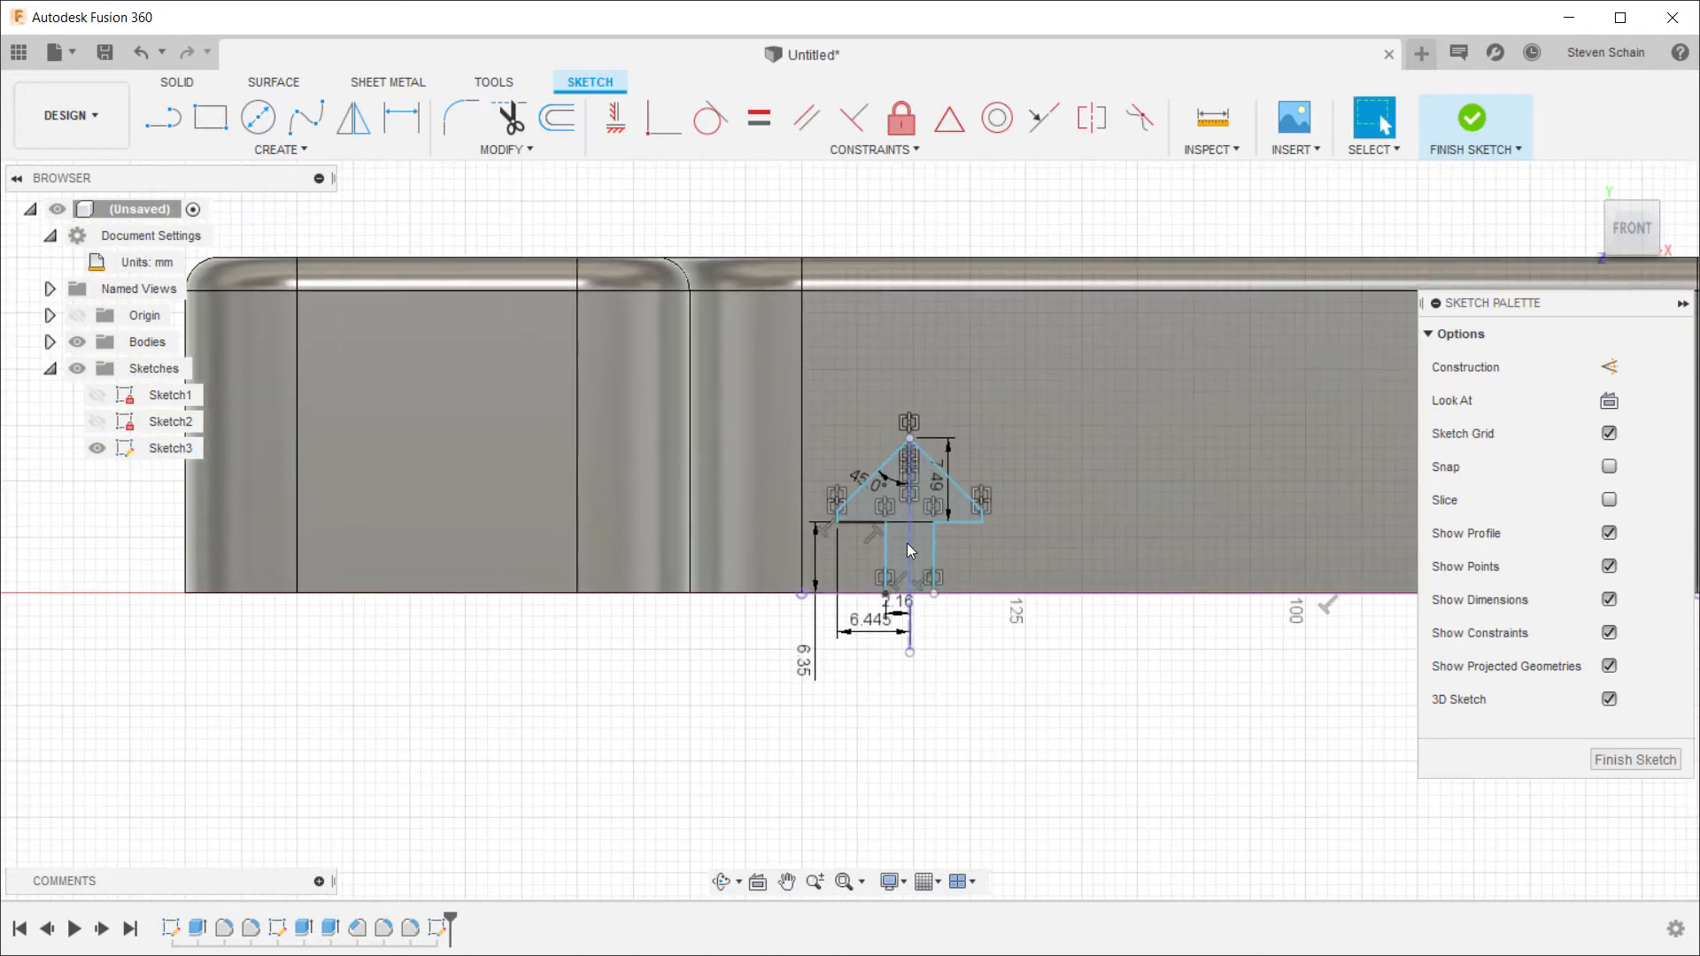
pyautogui.press('d')
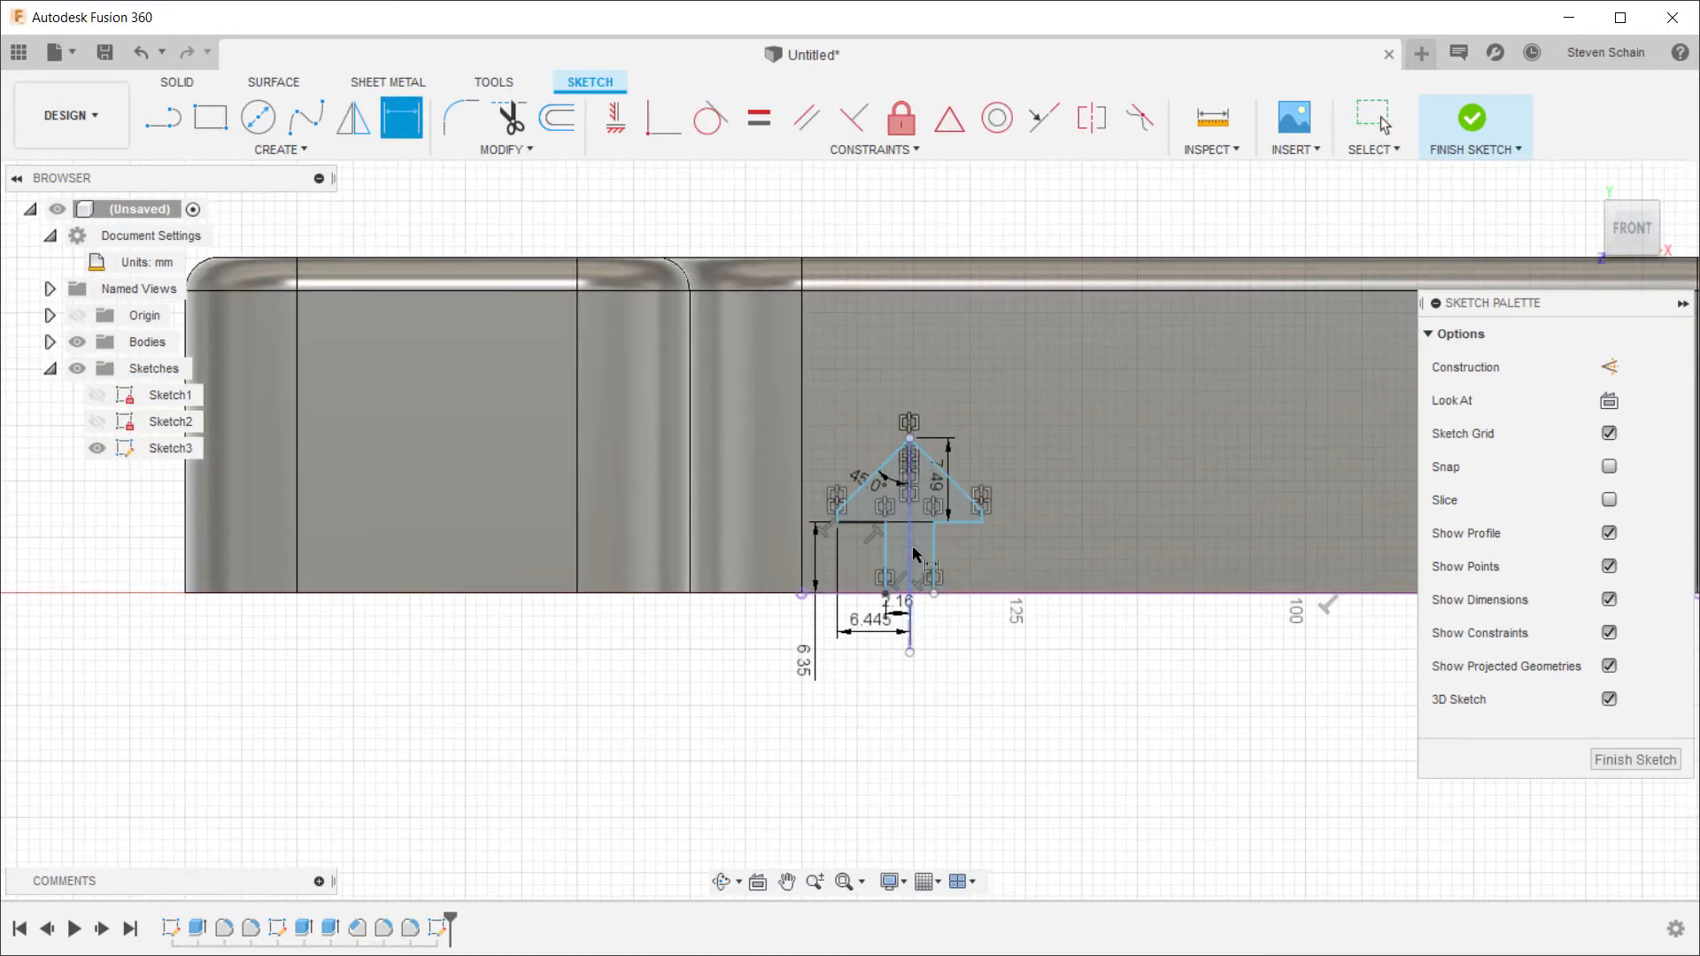
pyautogui.click(187, 556)
pyautogui.click(494, 767)
pyautogui.write('62')
pyautogui.press('Return')
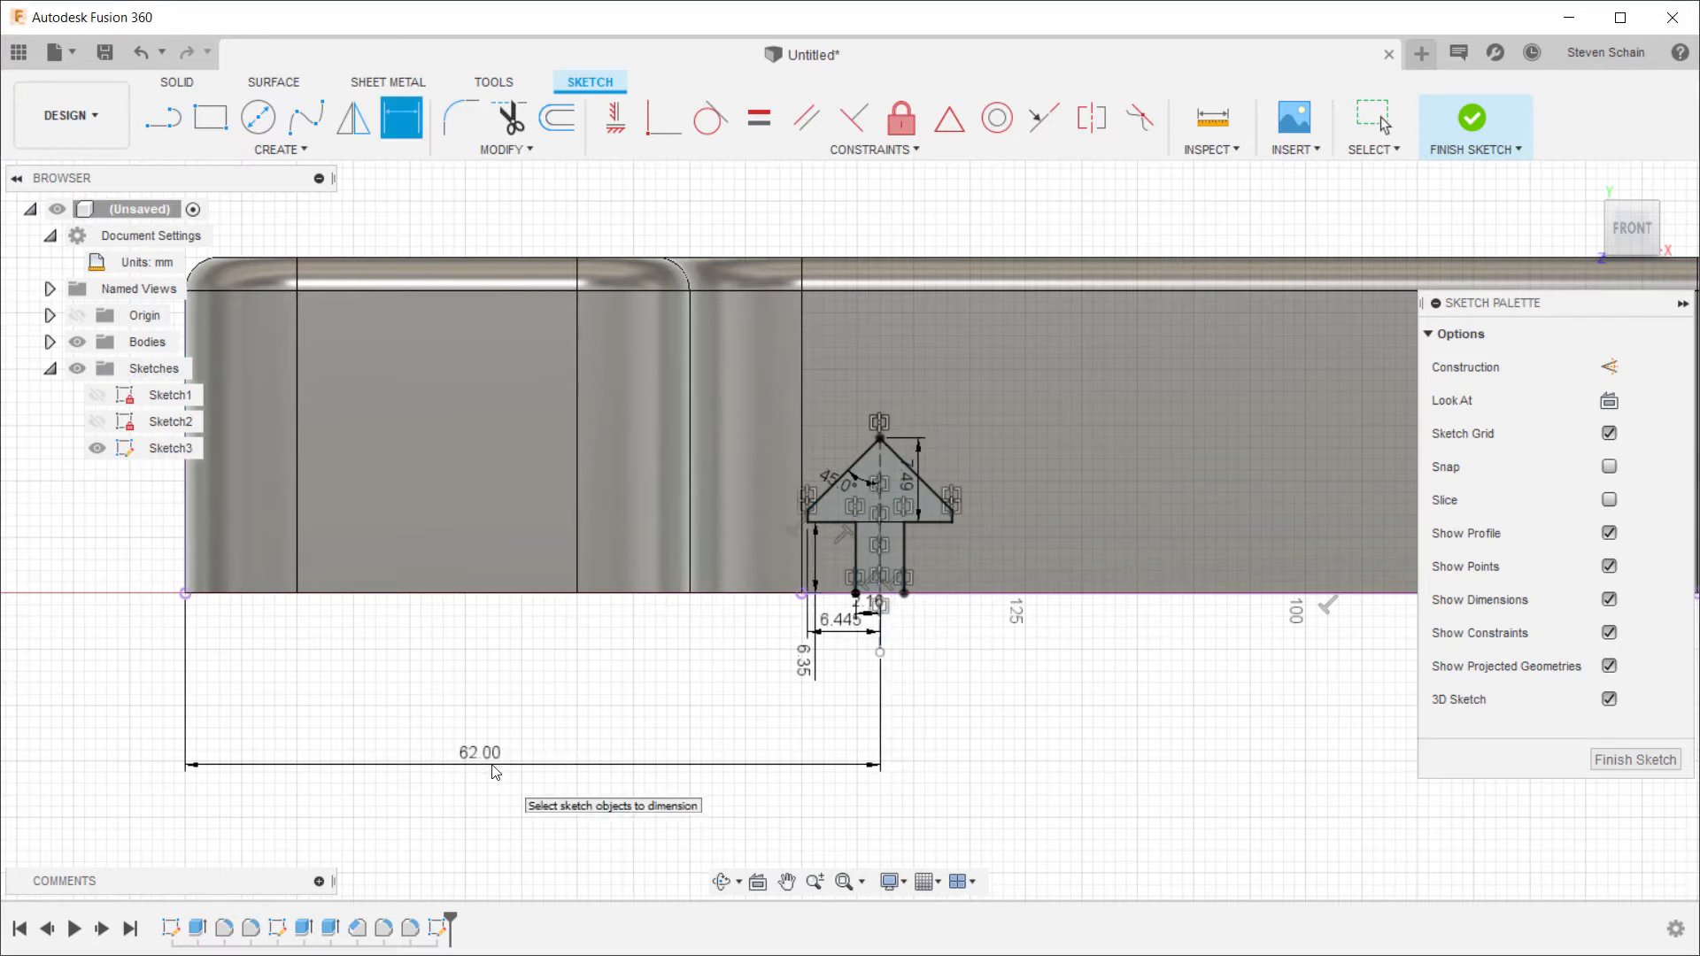
# Step: Finish the sketch and extrude the arrow-shaped profile as a cut with a distance of -30 mm
pyautogui.scroll(-5, 746, 734)
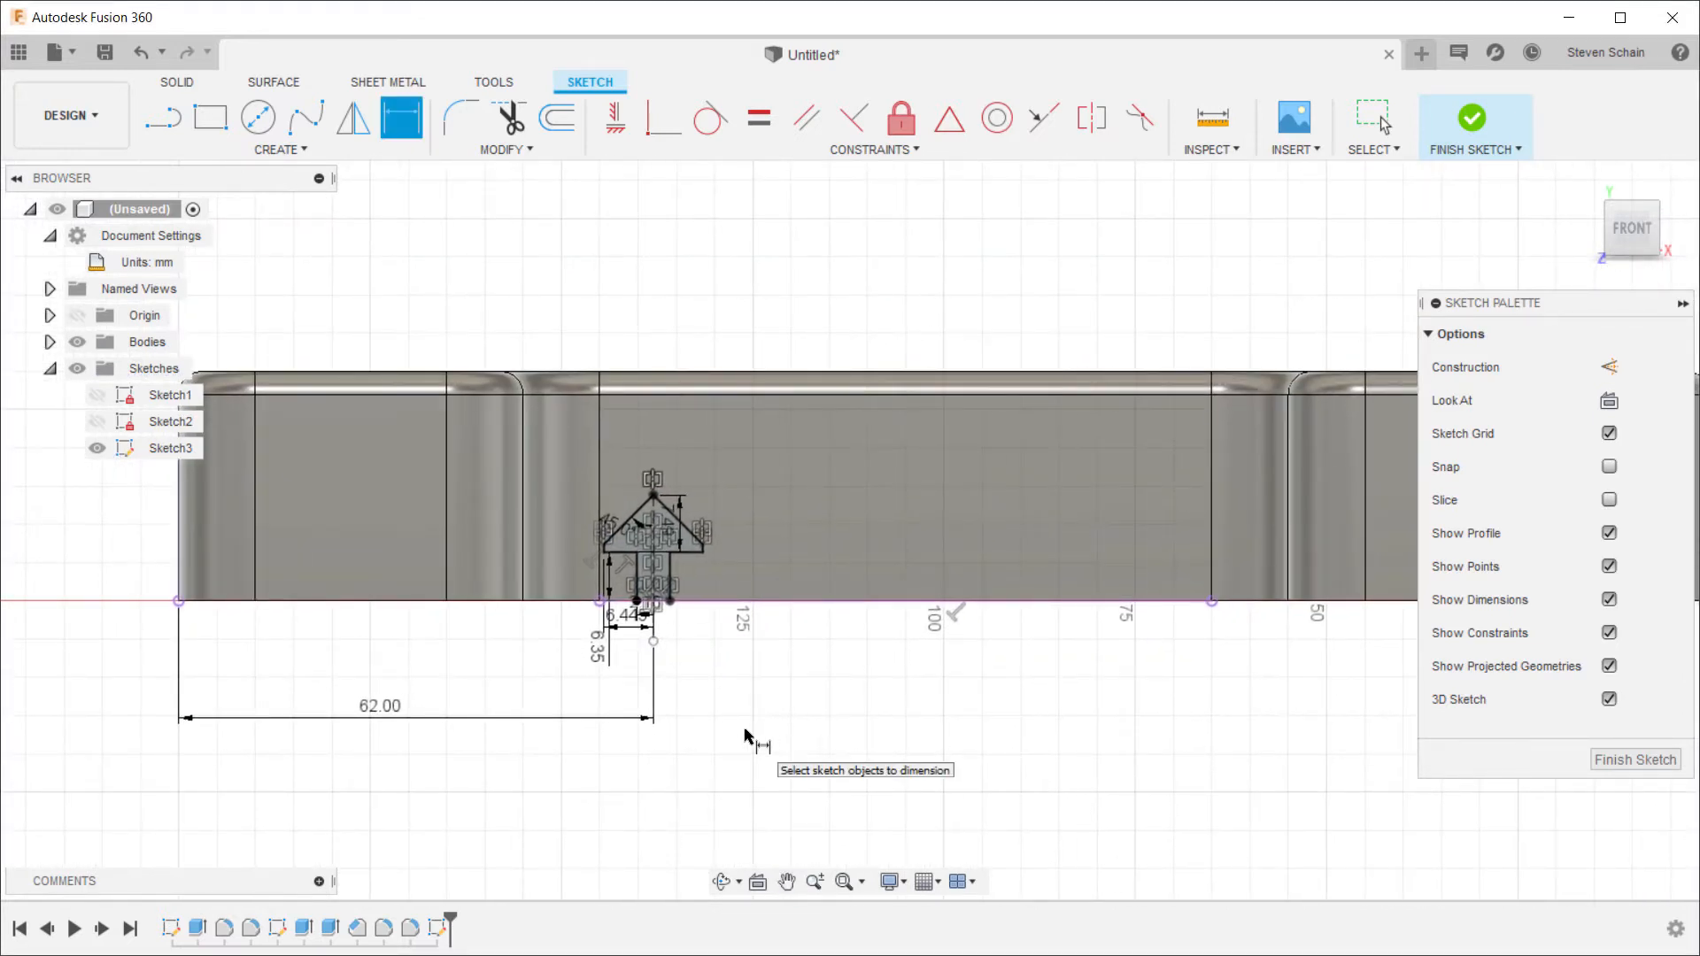
pyautogui.click(1471, 118)
pyautogui.keyDown('shift'); pyautogui.moveTo(798, 494); pyautogui.dragTo(868, 513, button='middle'); pyautogui.keyUp('shift')
pyautogui.click(211, 118)
pyautogui.moveTo(697, 666); pyautogui.dragTo(656, 555)
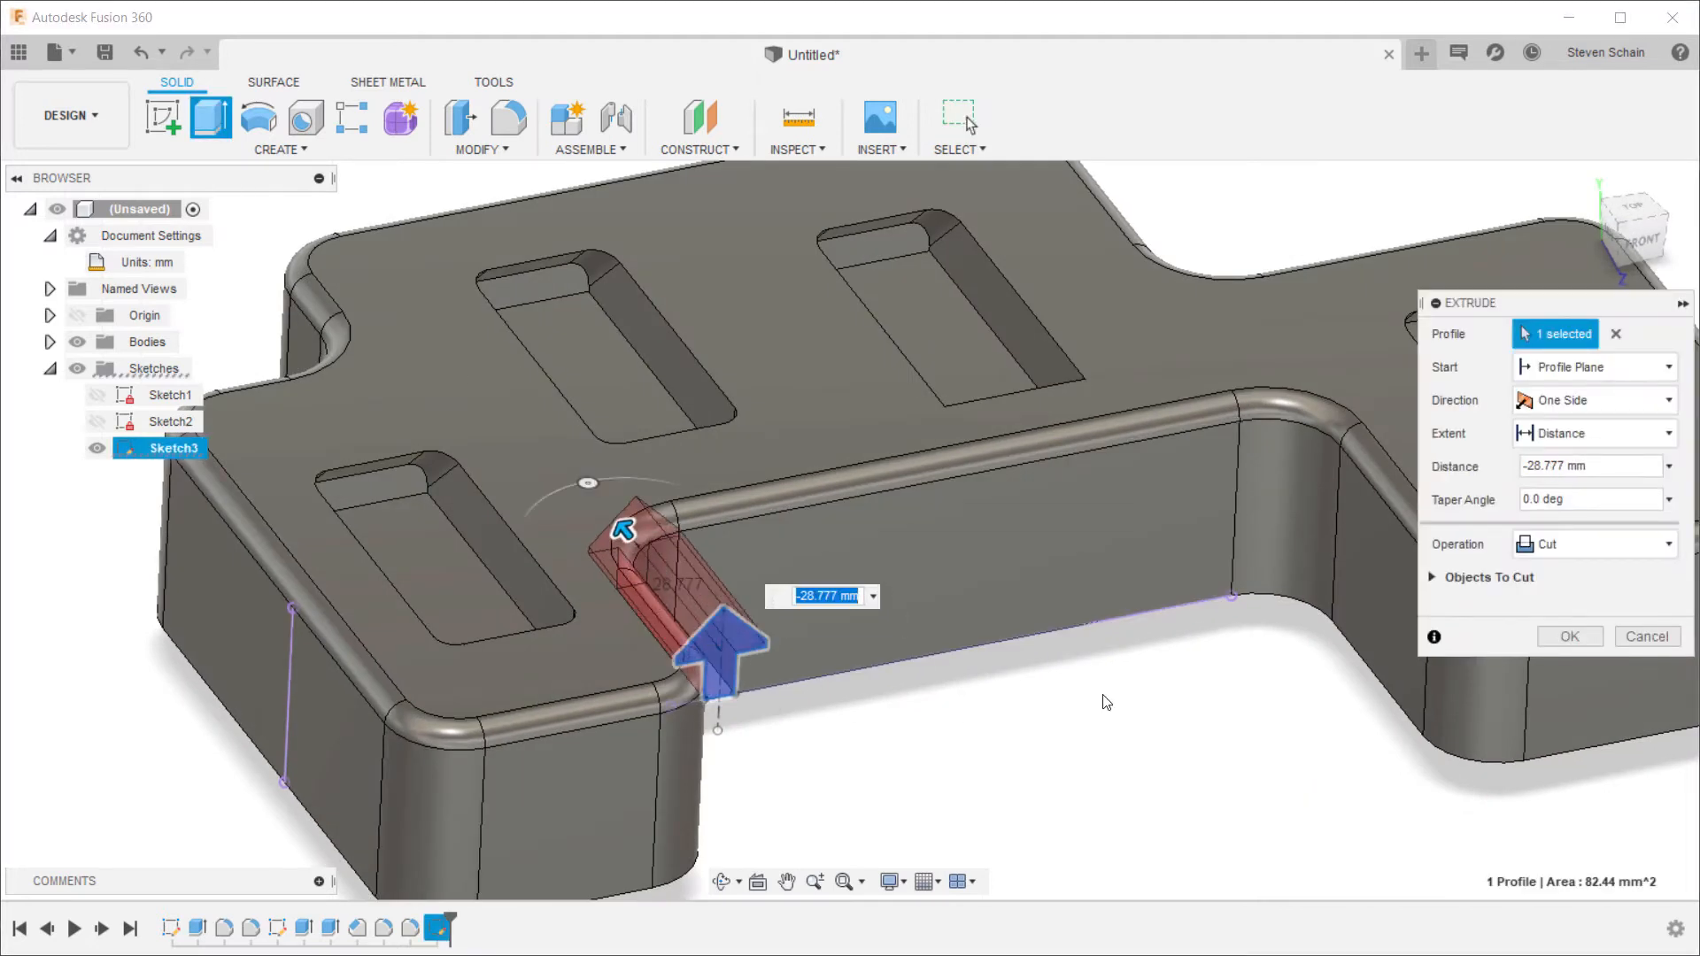
pyautogui.write('-30')
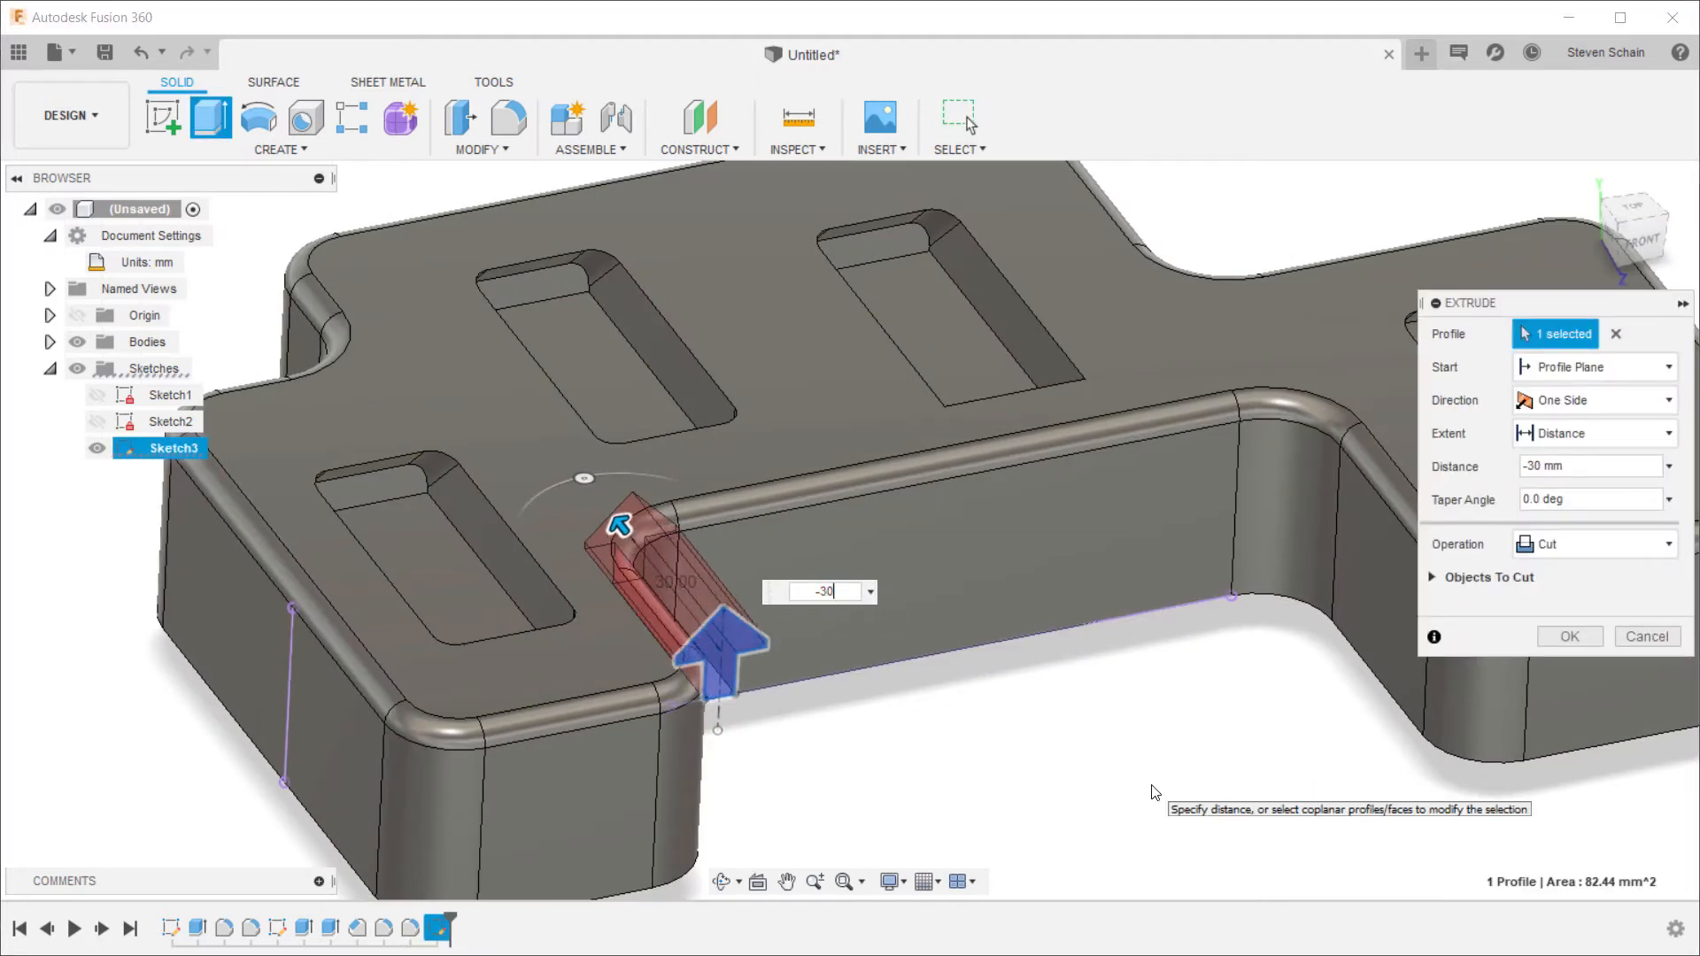
pyautogui.press('Return')
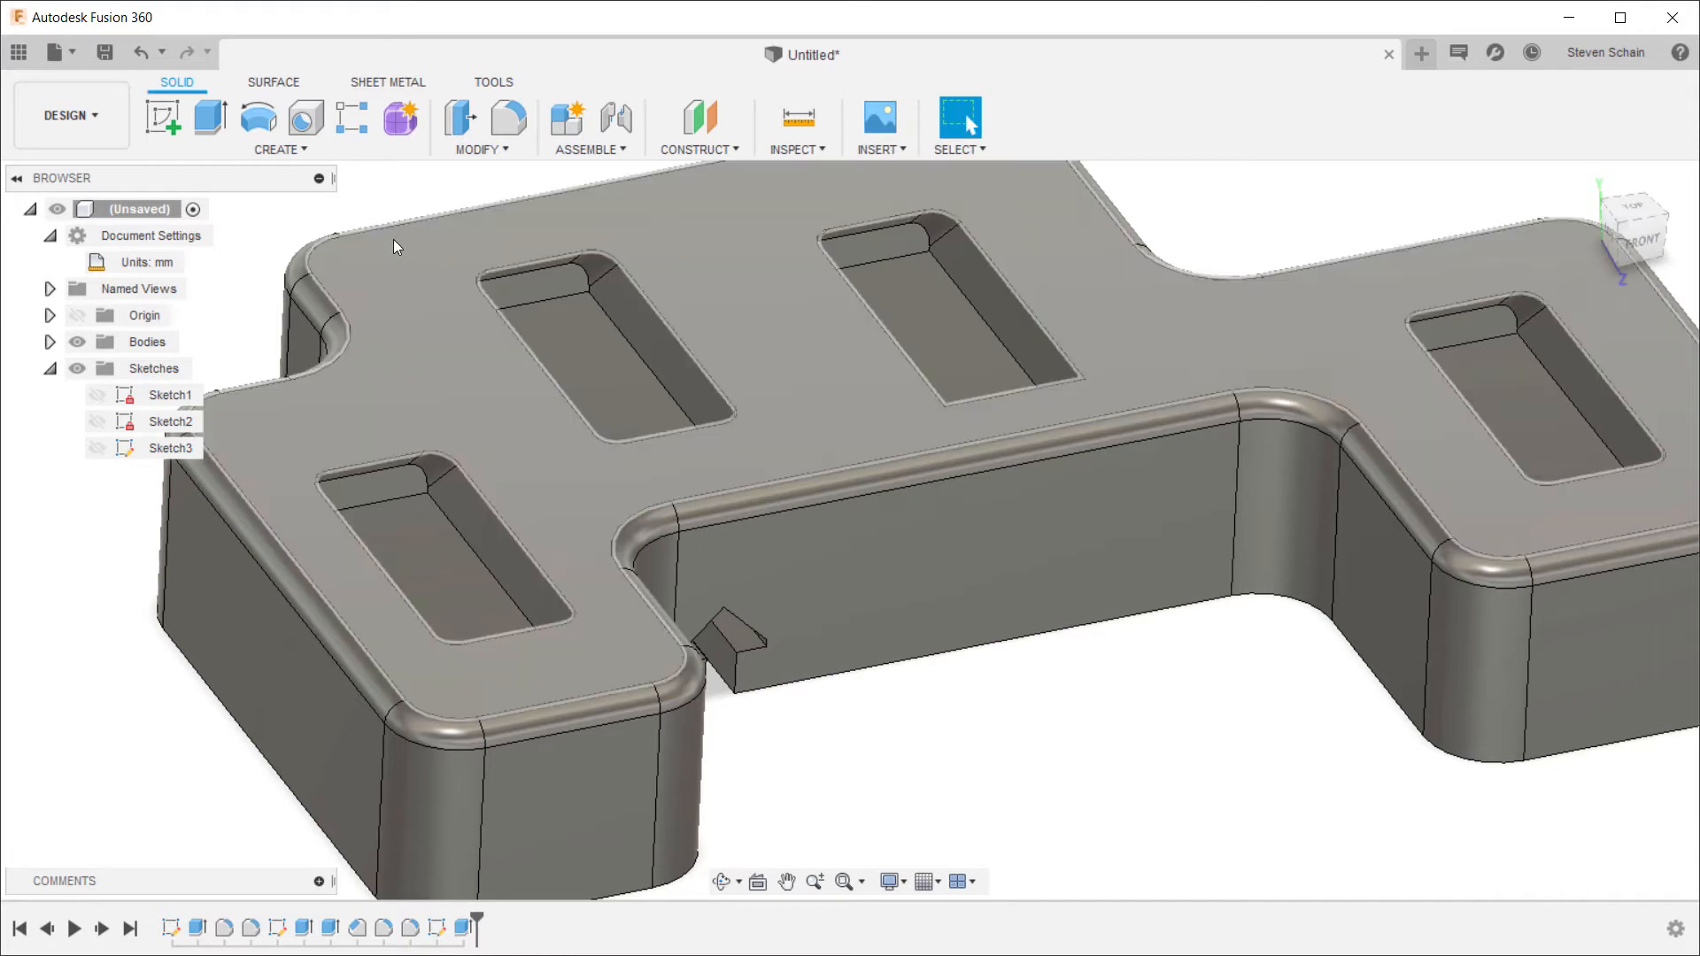
# Step: Pattern the arrow-shaped cut feature along the inner face's bottom edge over a 65 mm extent, giving two slots
pyautogui.click(351, 117)
pyautogui.click(1603, 334)
pyautogui.click(1562, 419)
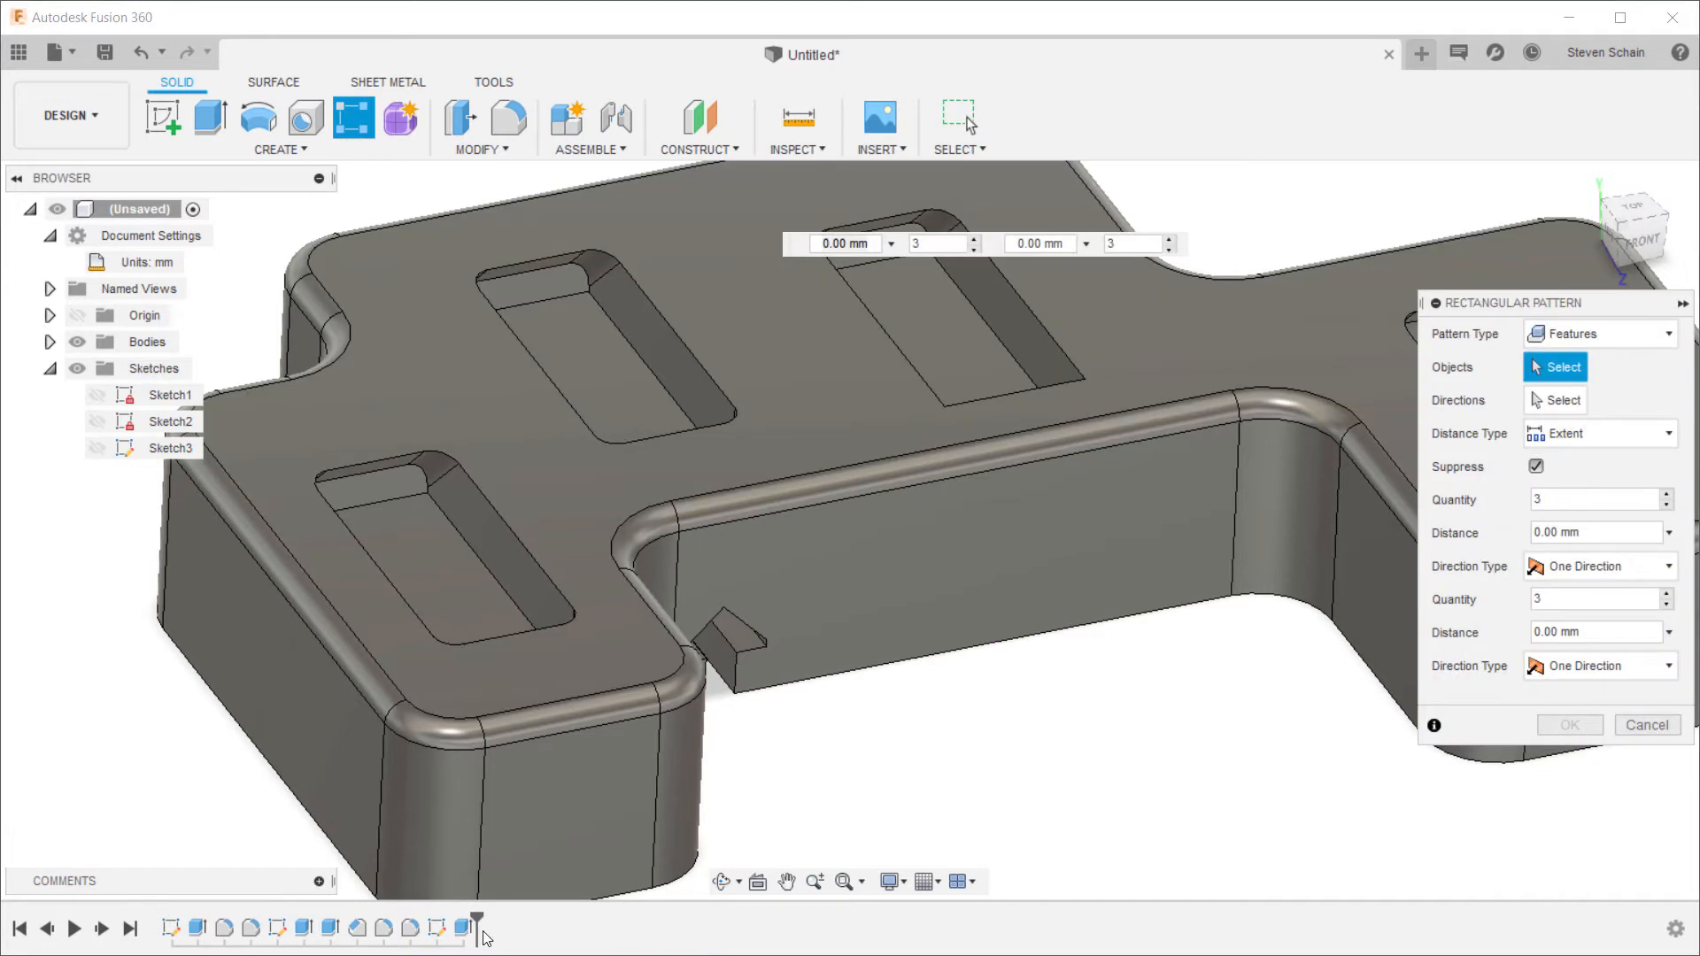
pyautogui.click(463, 928)
pyautogui.click(1018, 637)
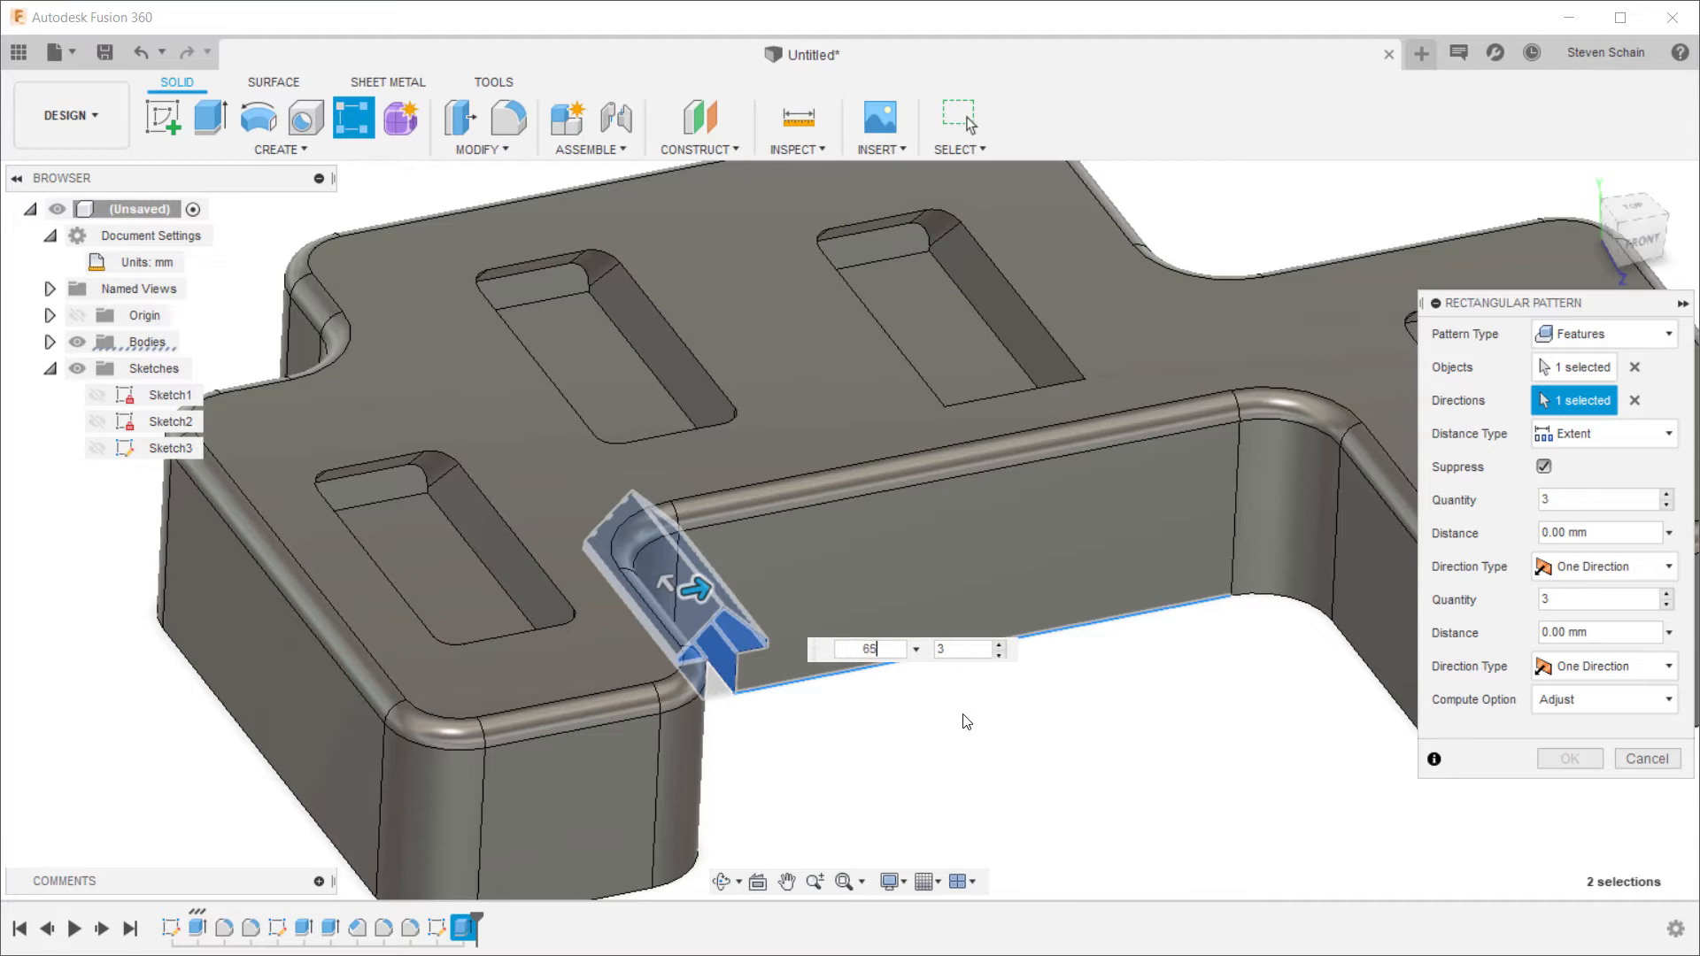
pyautogui.write('65')
pyautogui.press('Return')
pyautogui.press('Return')
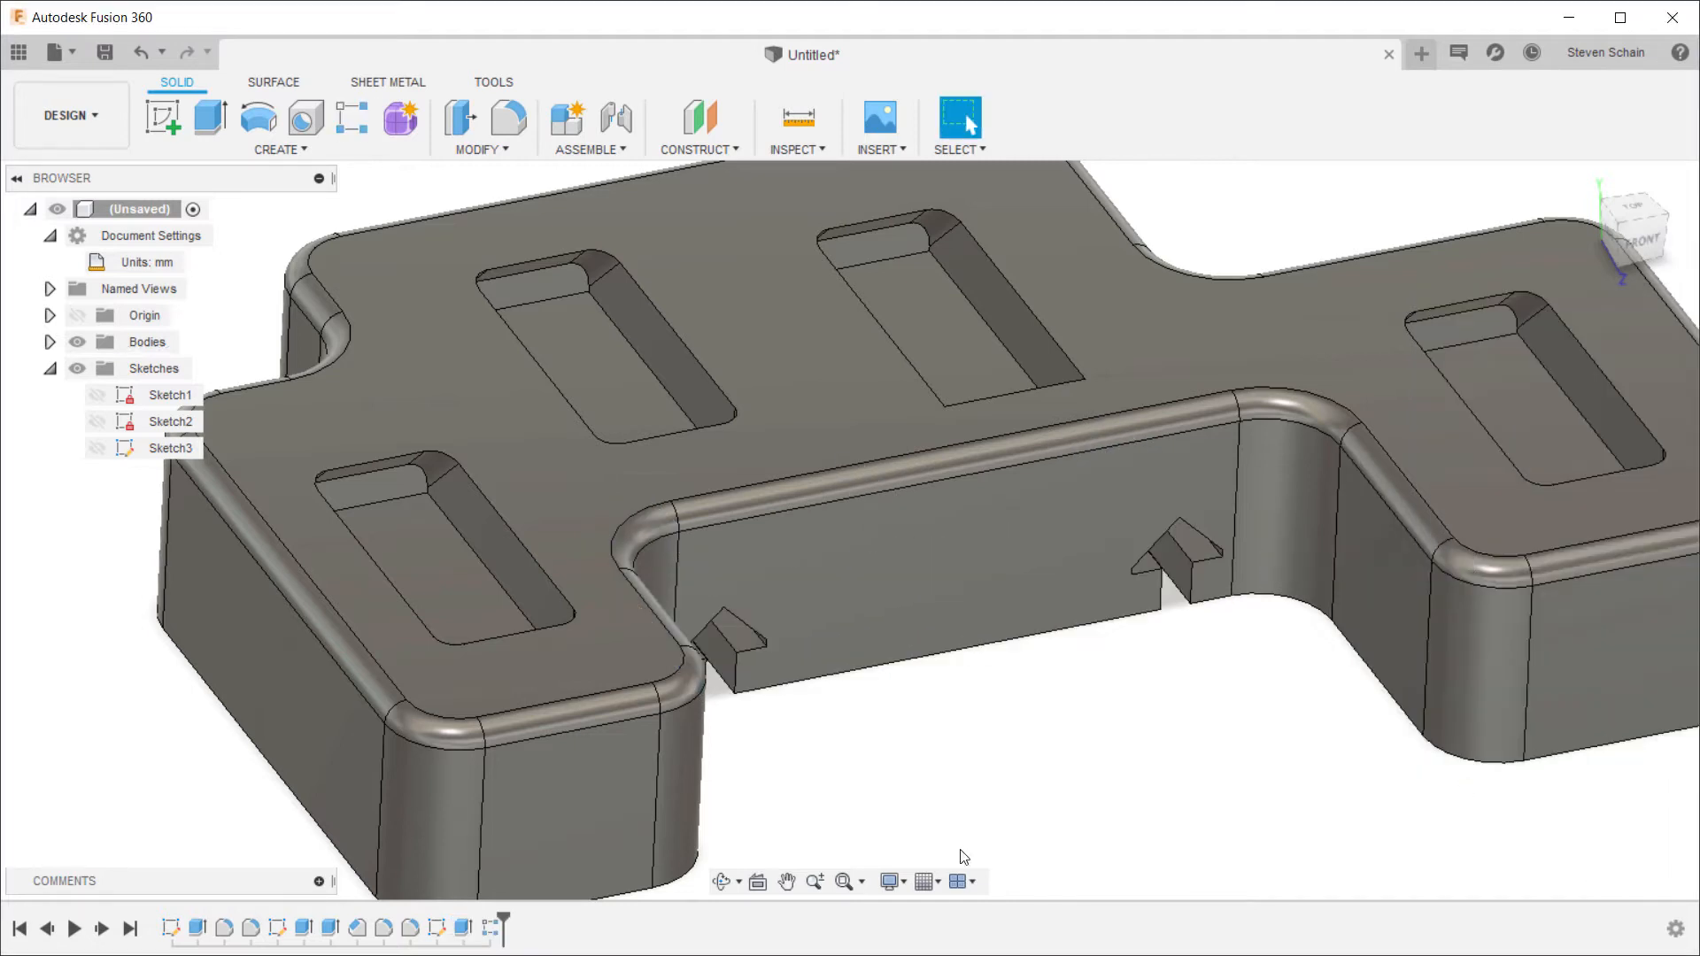
# Step: Chamfer the four vertical entry edges of the two arrow-shaped slots with an equal distance of 3 mm
pyautogui.scroll(5, 805, 747)
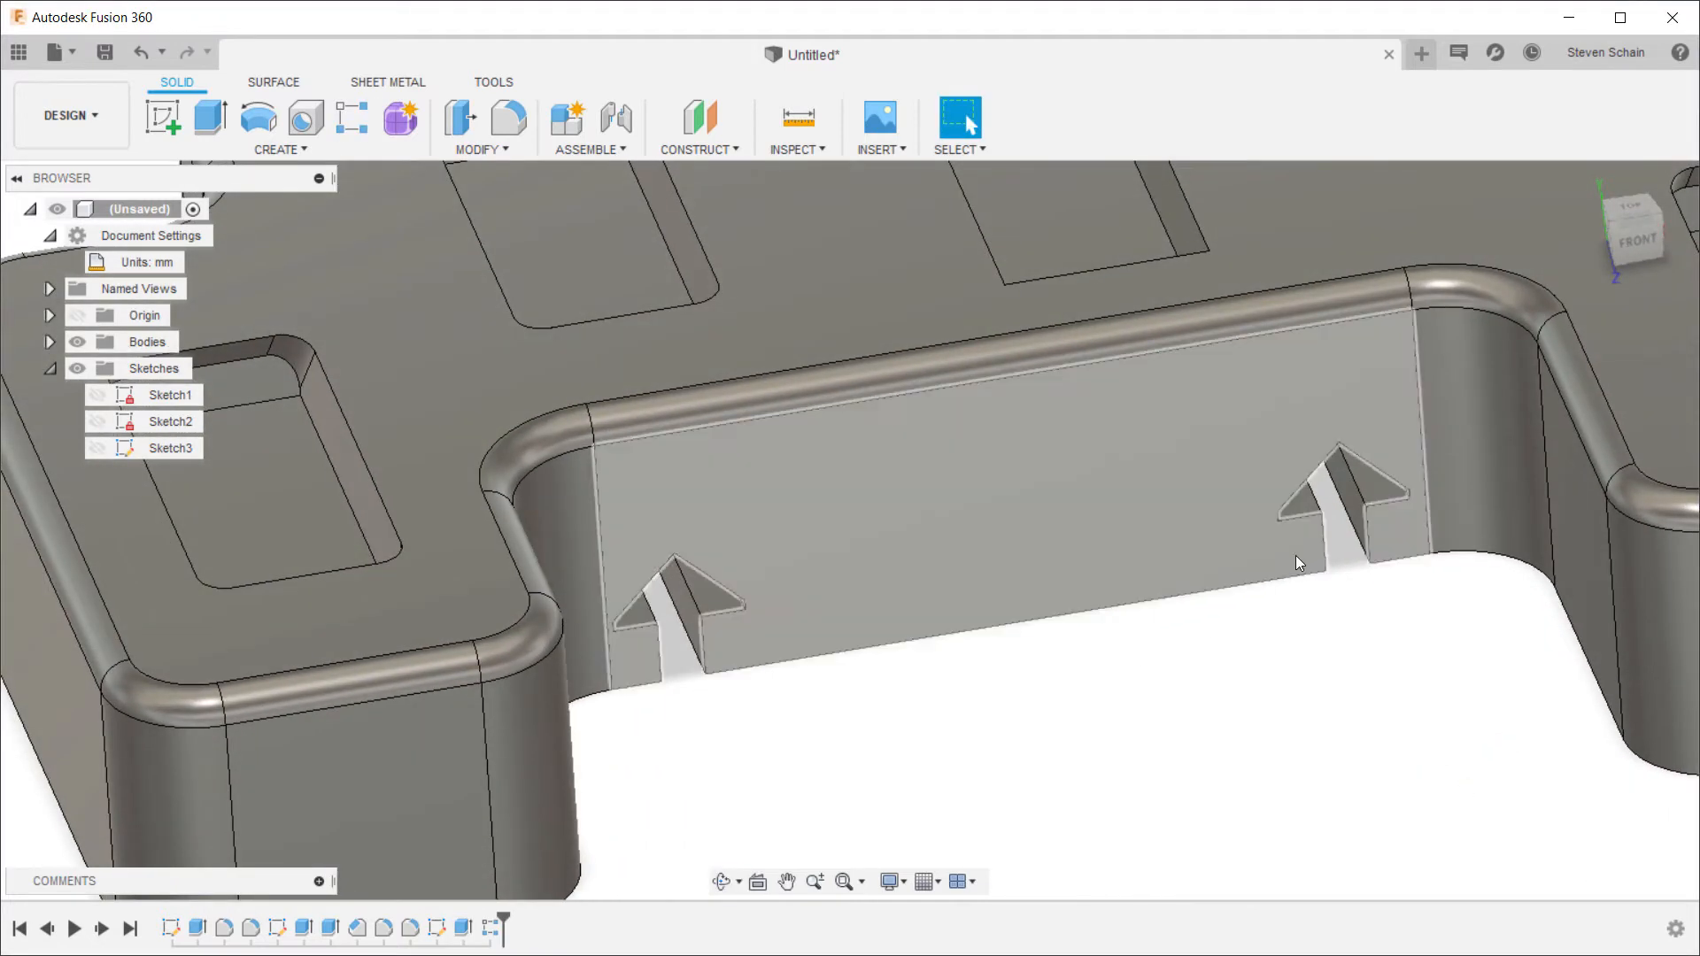
pyautogui.click(478, 149)
pyautogui.click(500, 219)
pyautogui.click(662, 655)
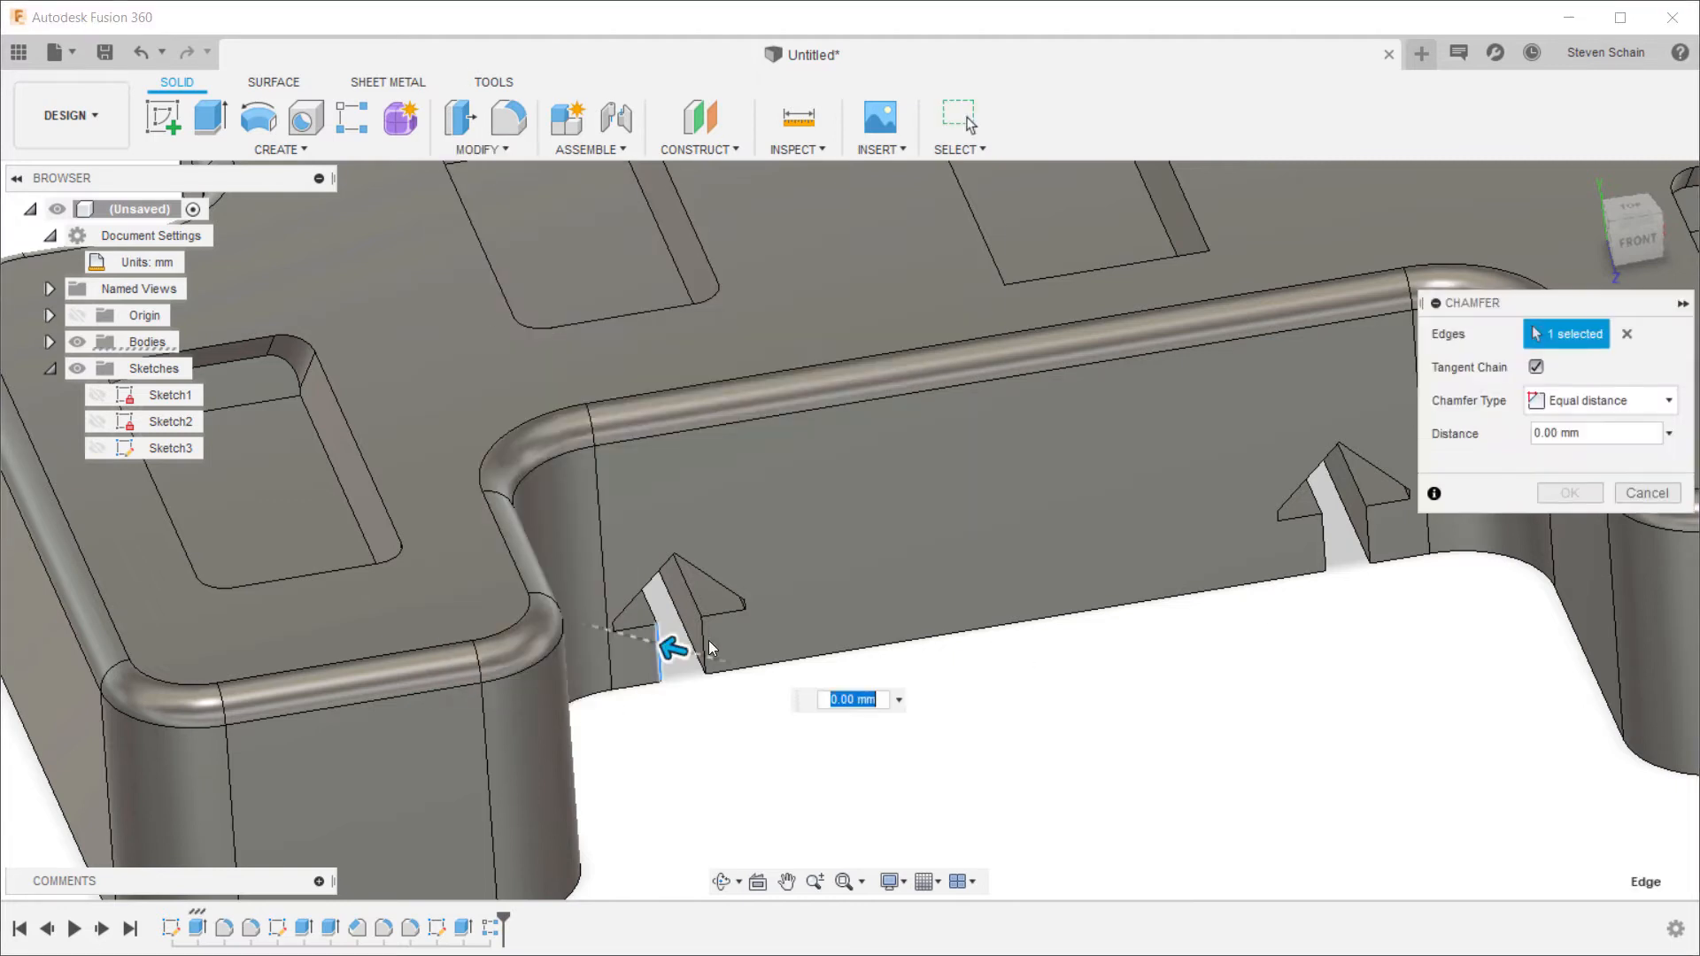
pyautogui.click(707, 648)
pyautogui.click(1325, 549)
pyautogui.click(1369, 531)
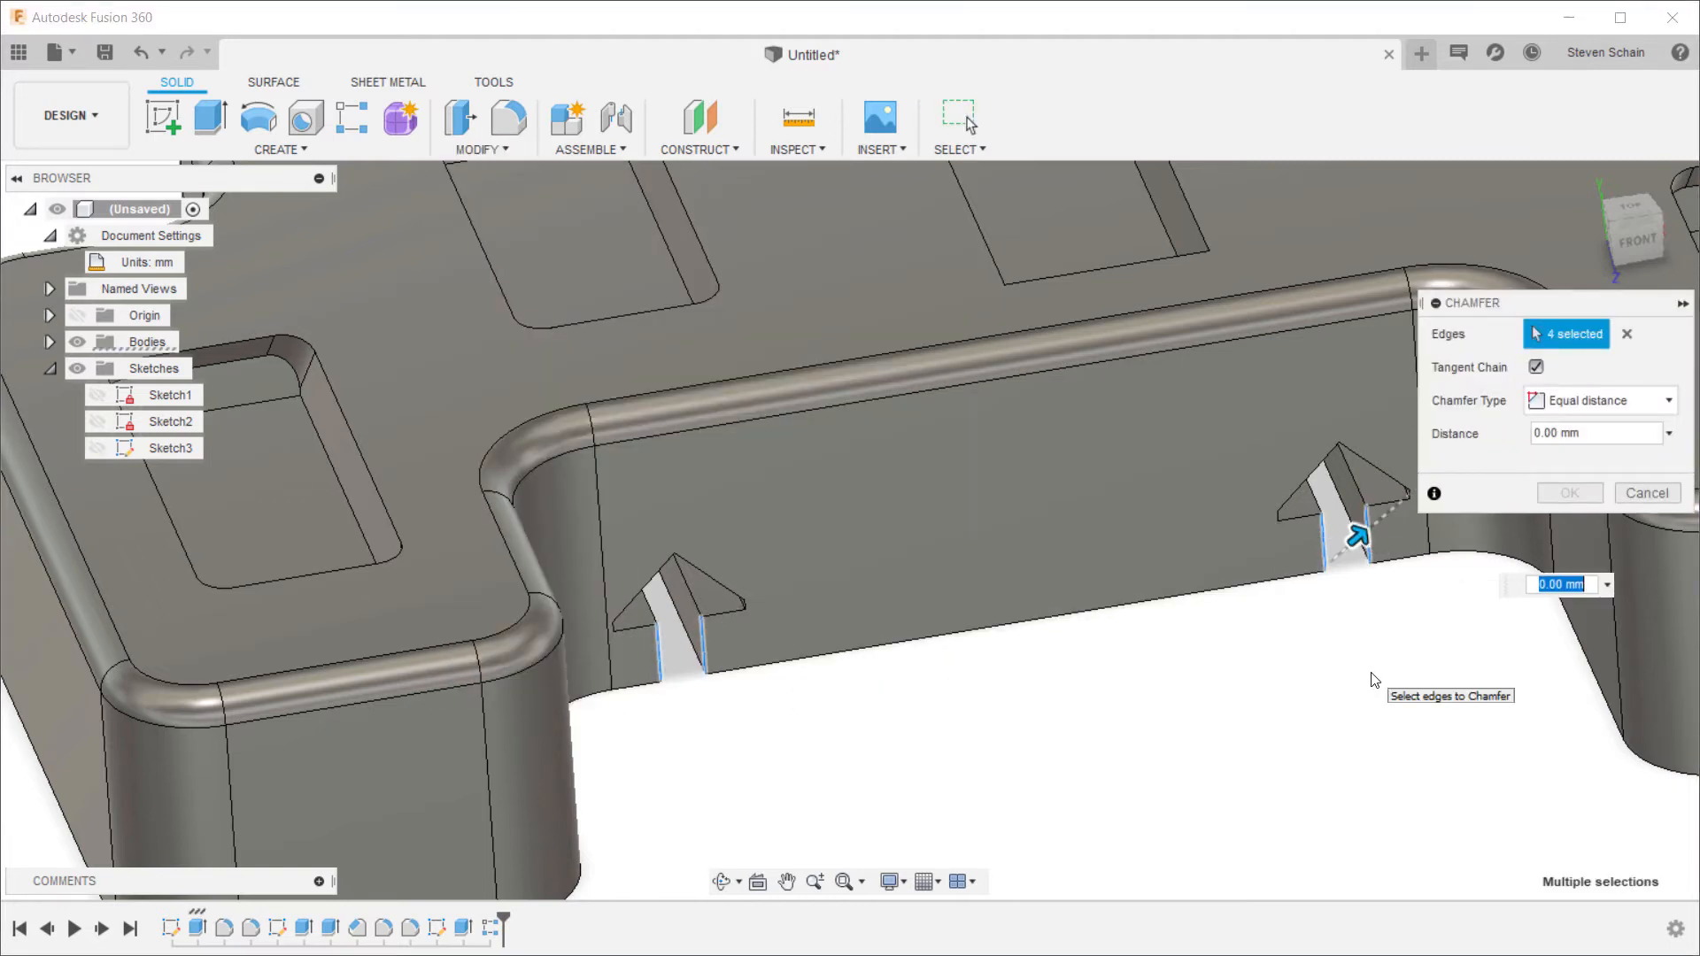
pyautogui.write('3')
pyautogui.press('Return')
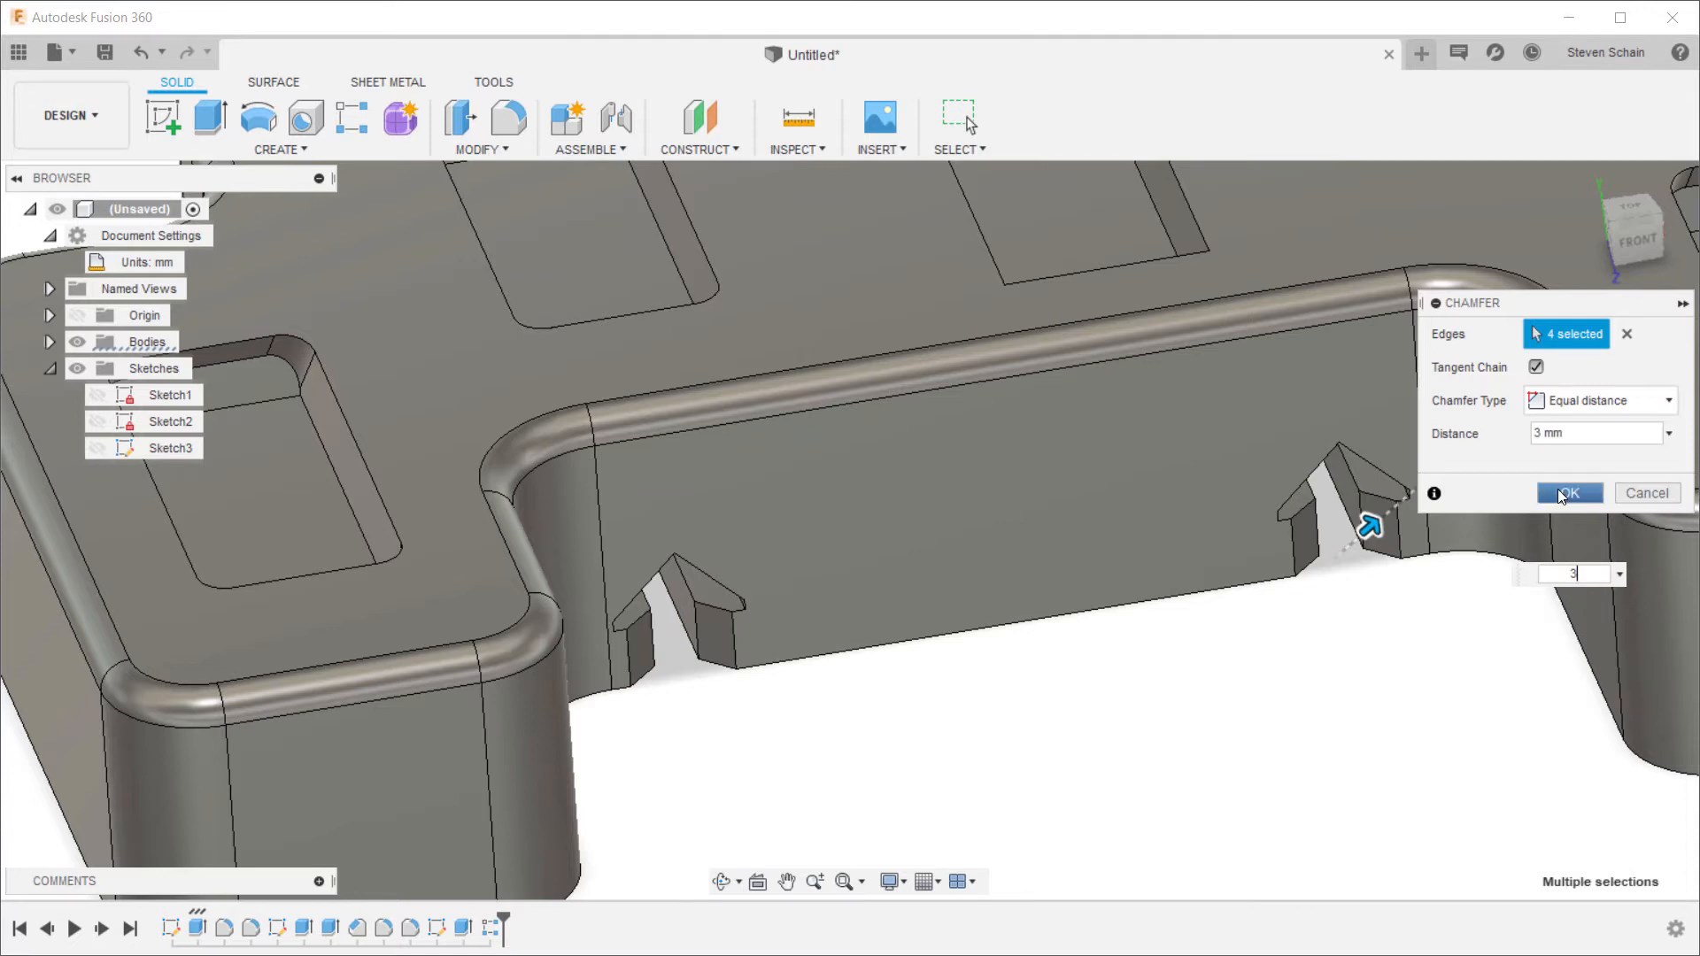
pyautogui.click(1560, 492)
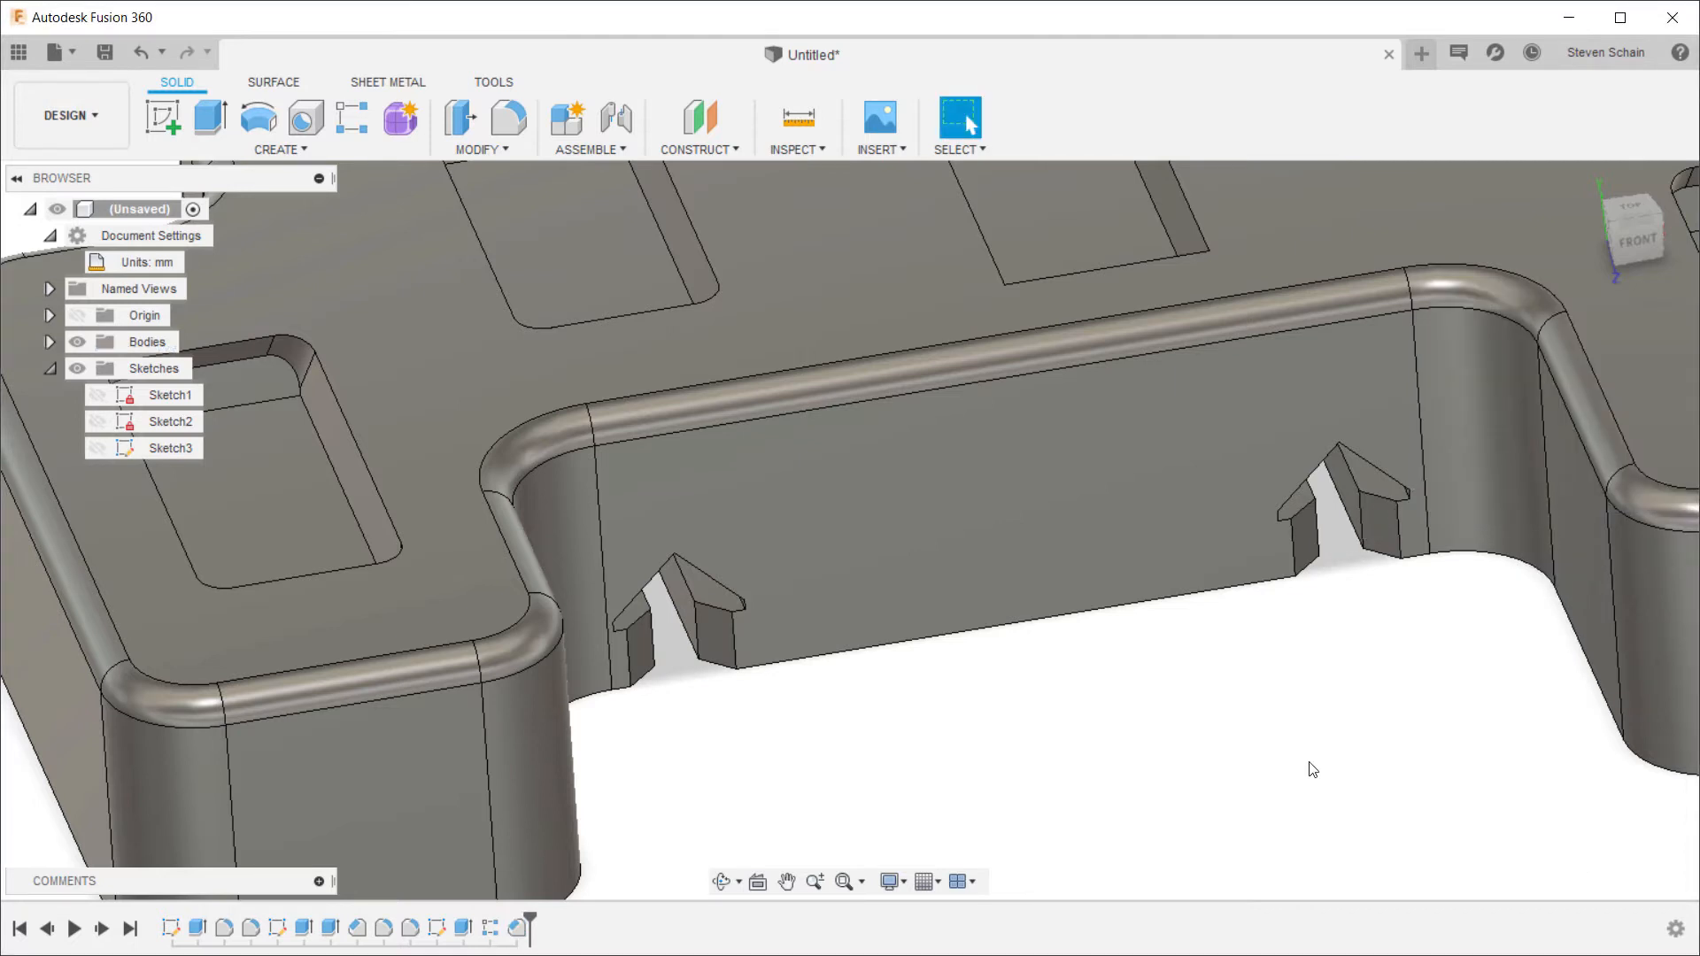
# Step: Create a new component in the design and name it Key Insert
pyautogui.scroll(-5, 1119, 740)
pyautogui.keyDown('shift'); pyautogui.moveTo(899, 740); pyautogui.dragTo(940, 717, button='middle'); pyautogui.keyUp('shift')
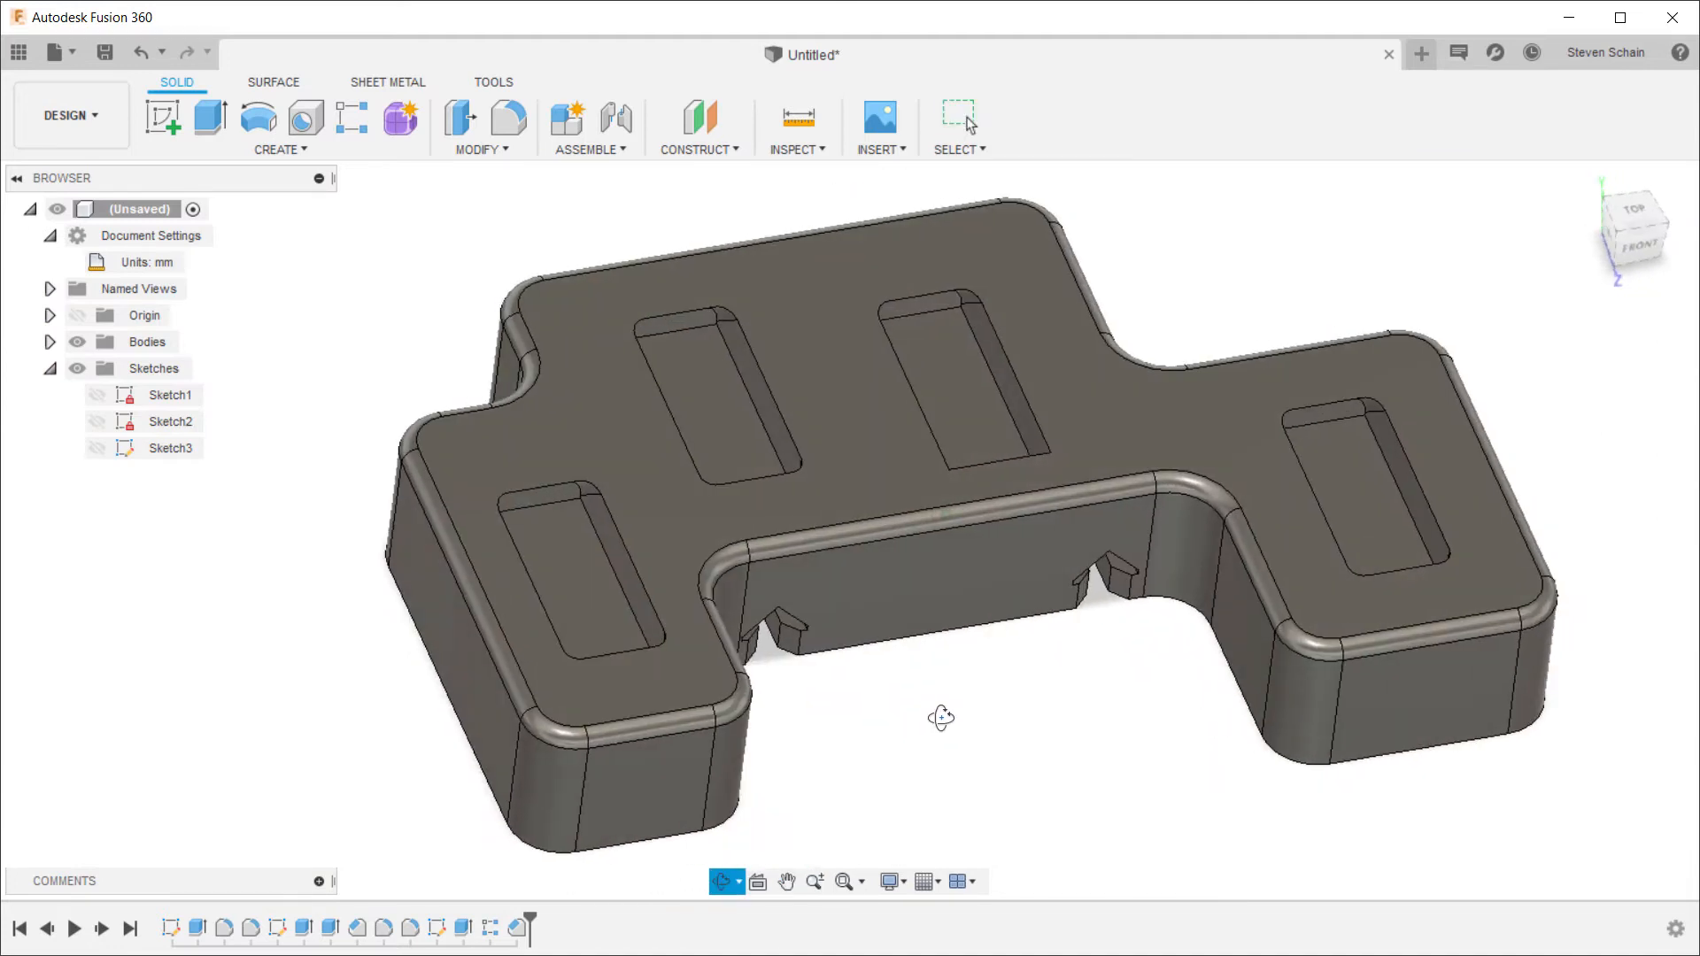
pyautogui.rightClick(129, 213)
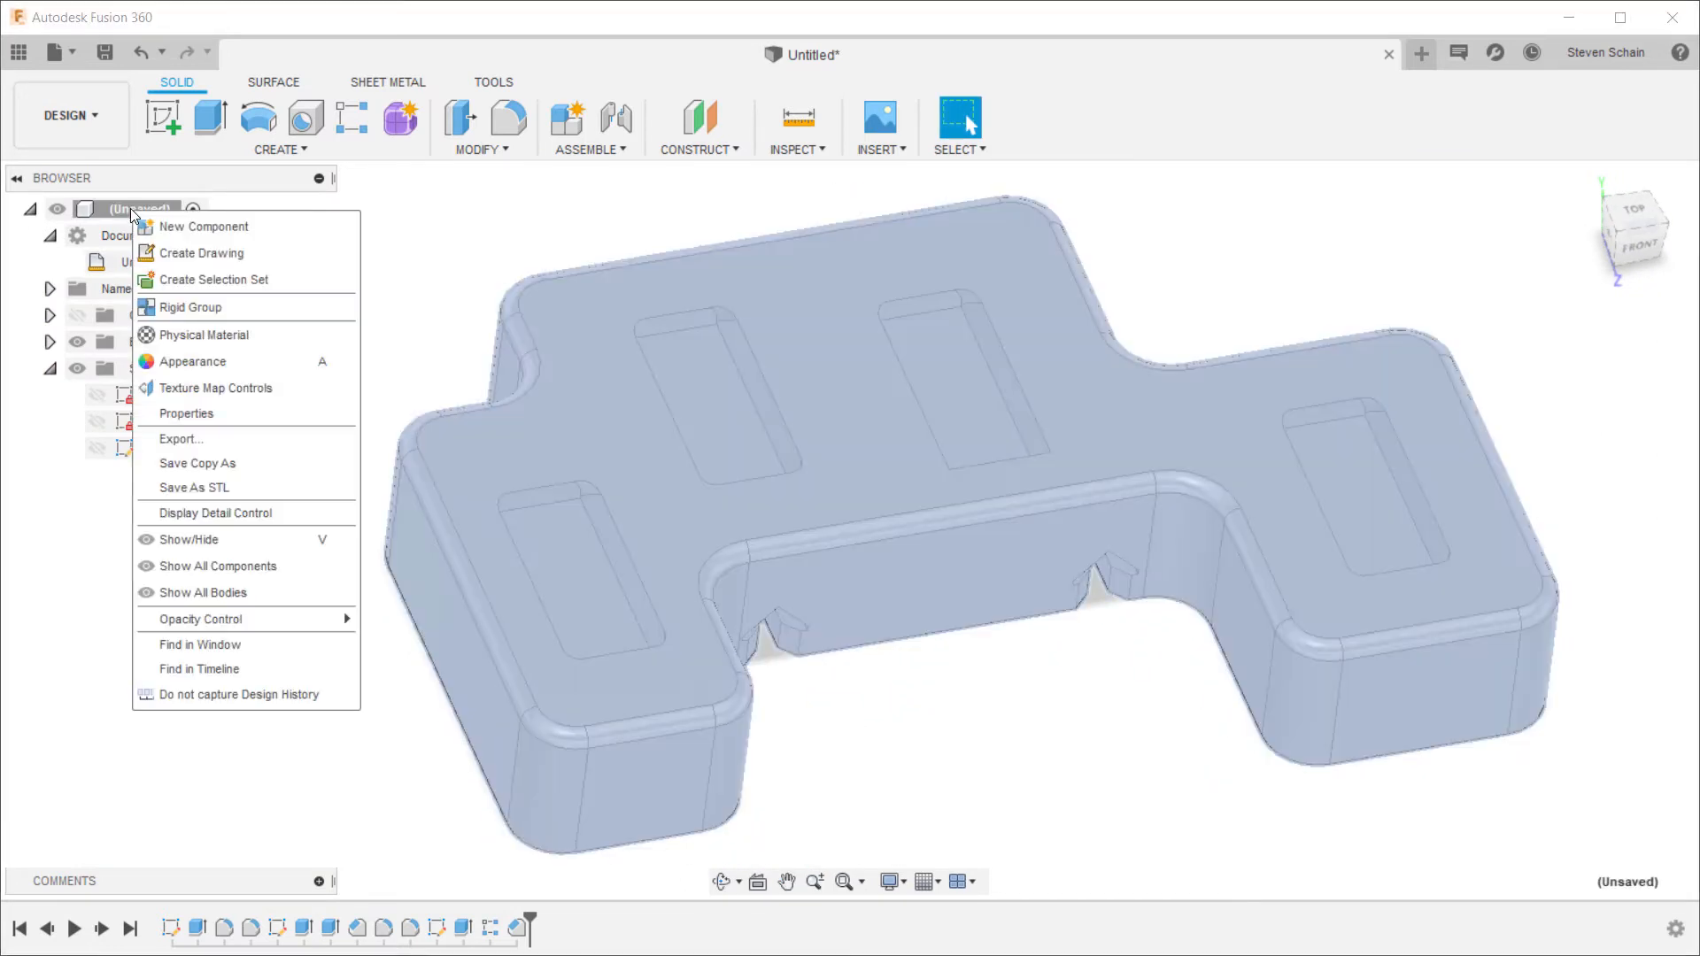
pyautogui.click(168, 228)
pyautogui.doubleClick(177, 478)
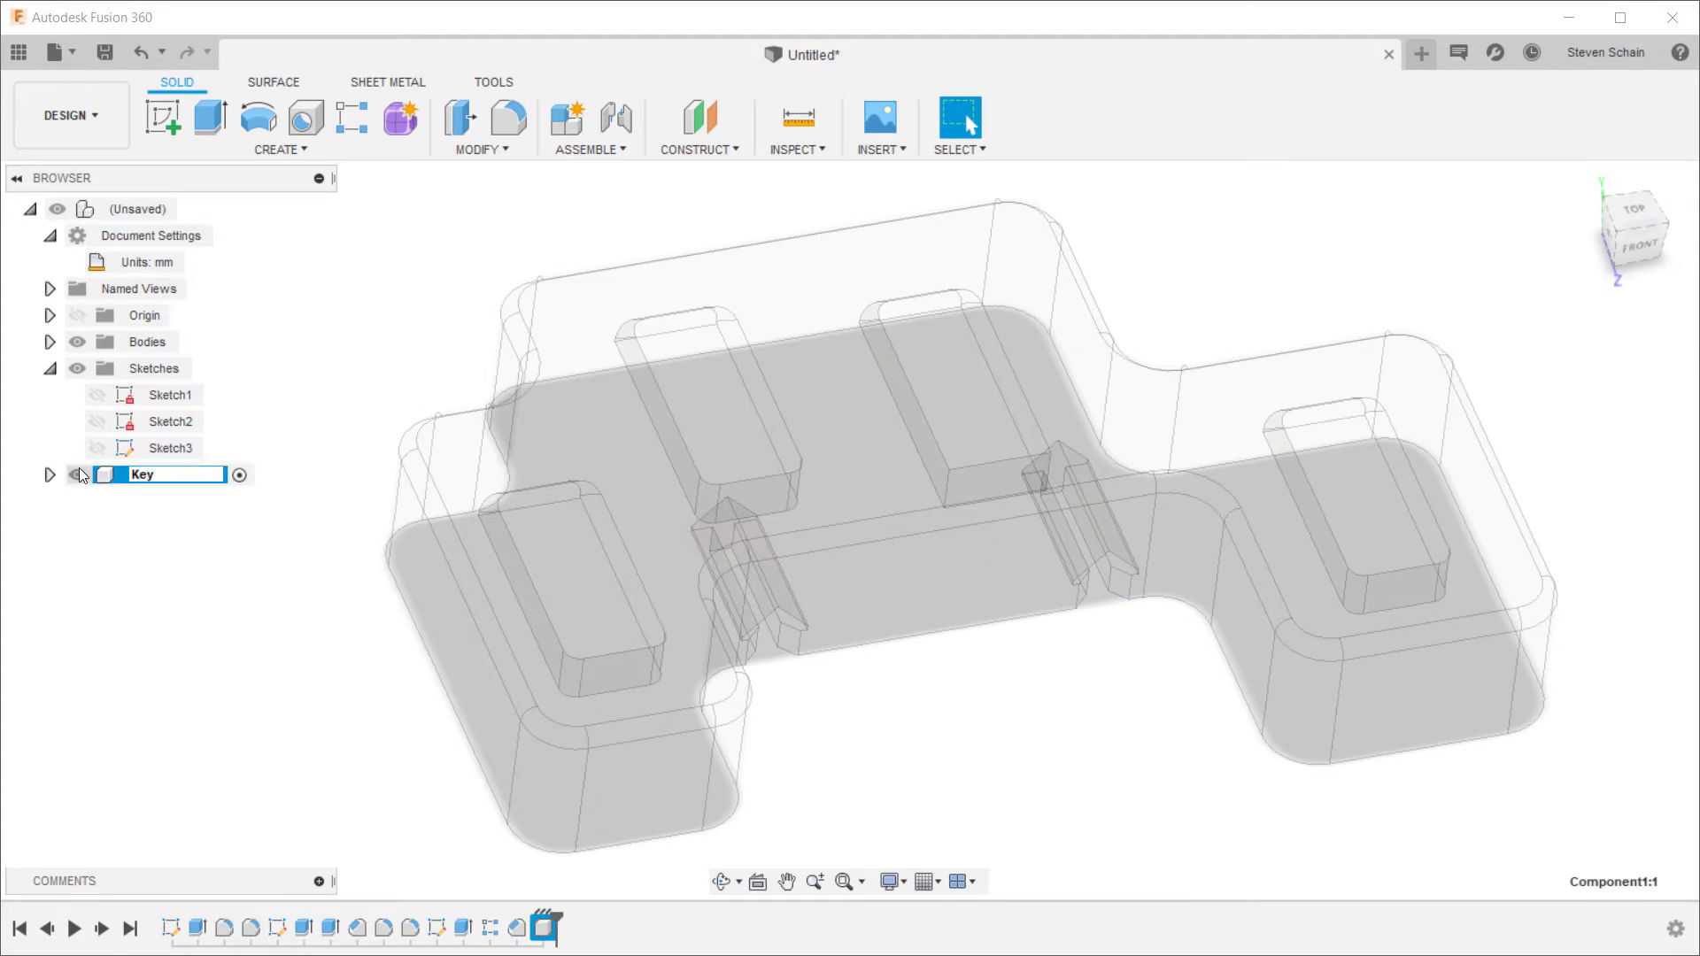
pyautogui.press('Return')
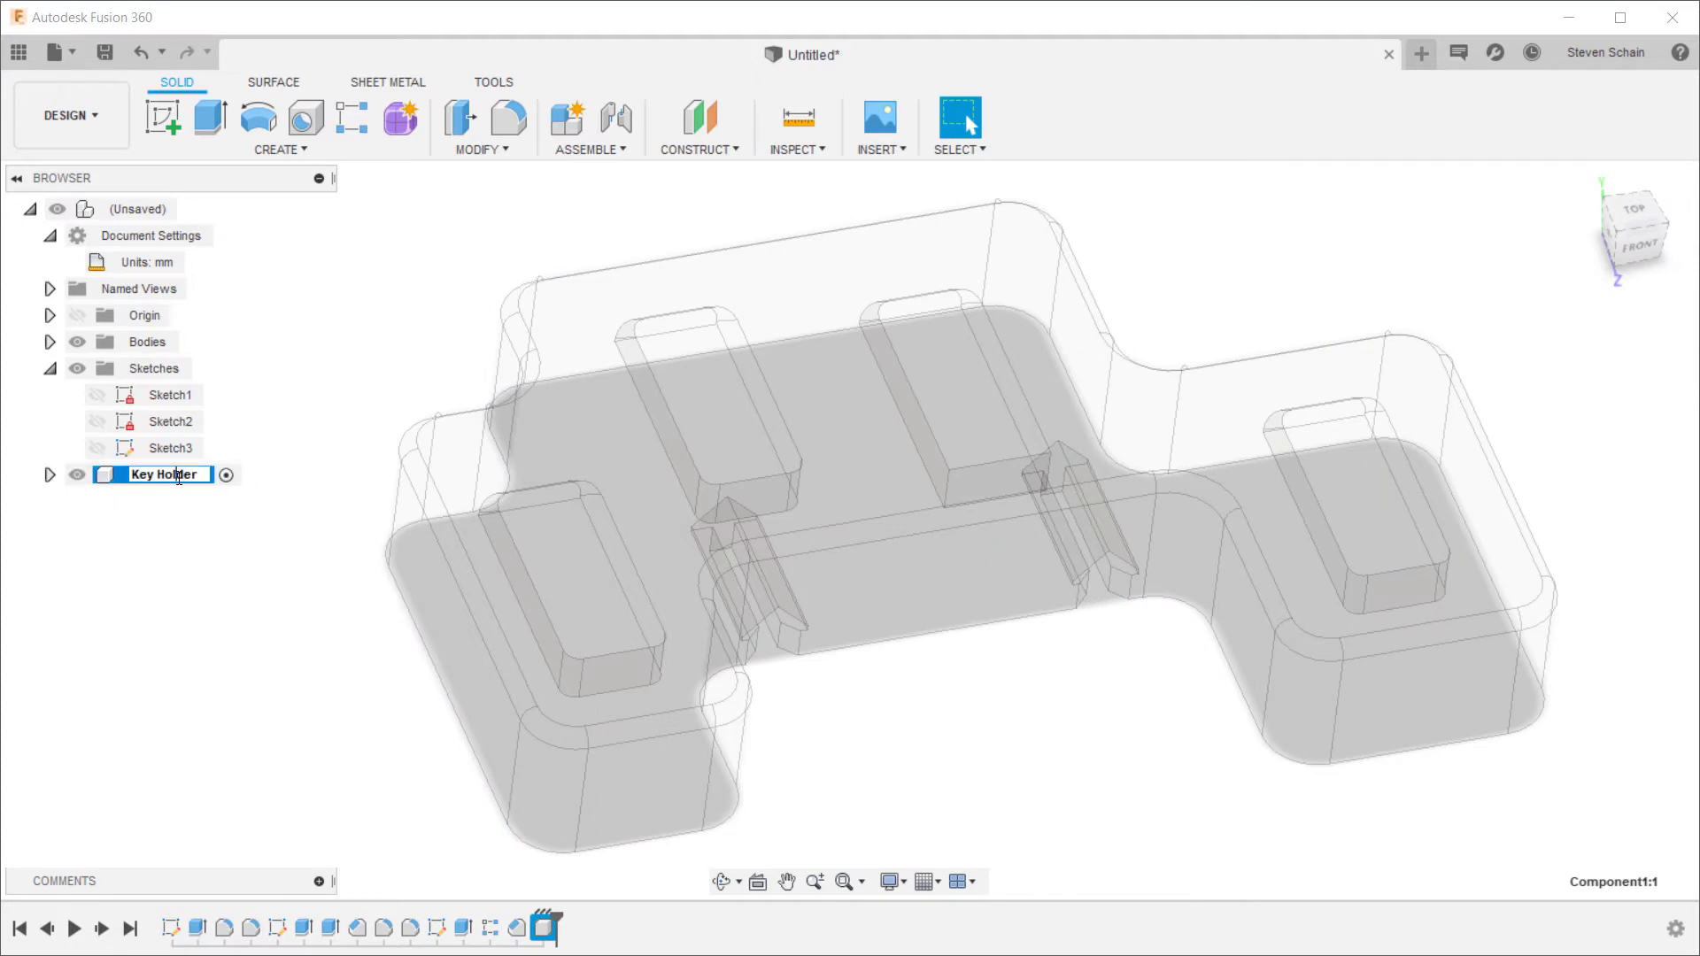
pyautogui.press('Return')
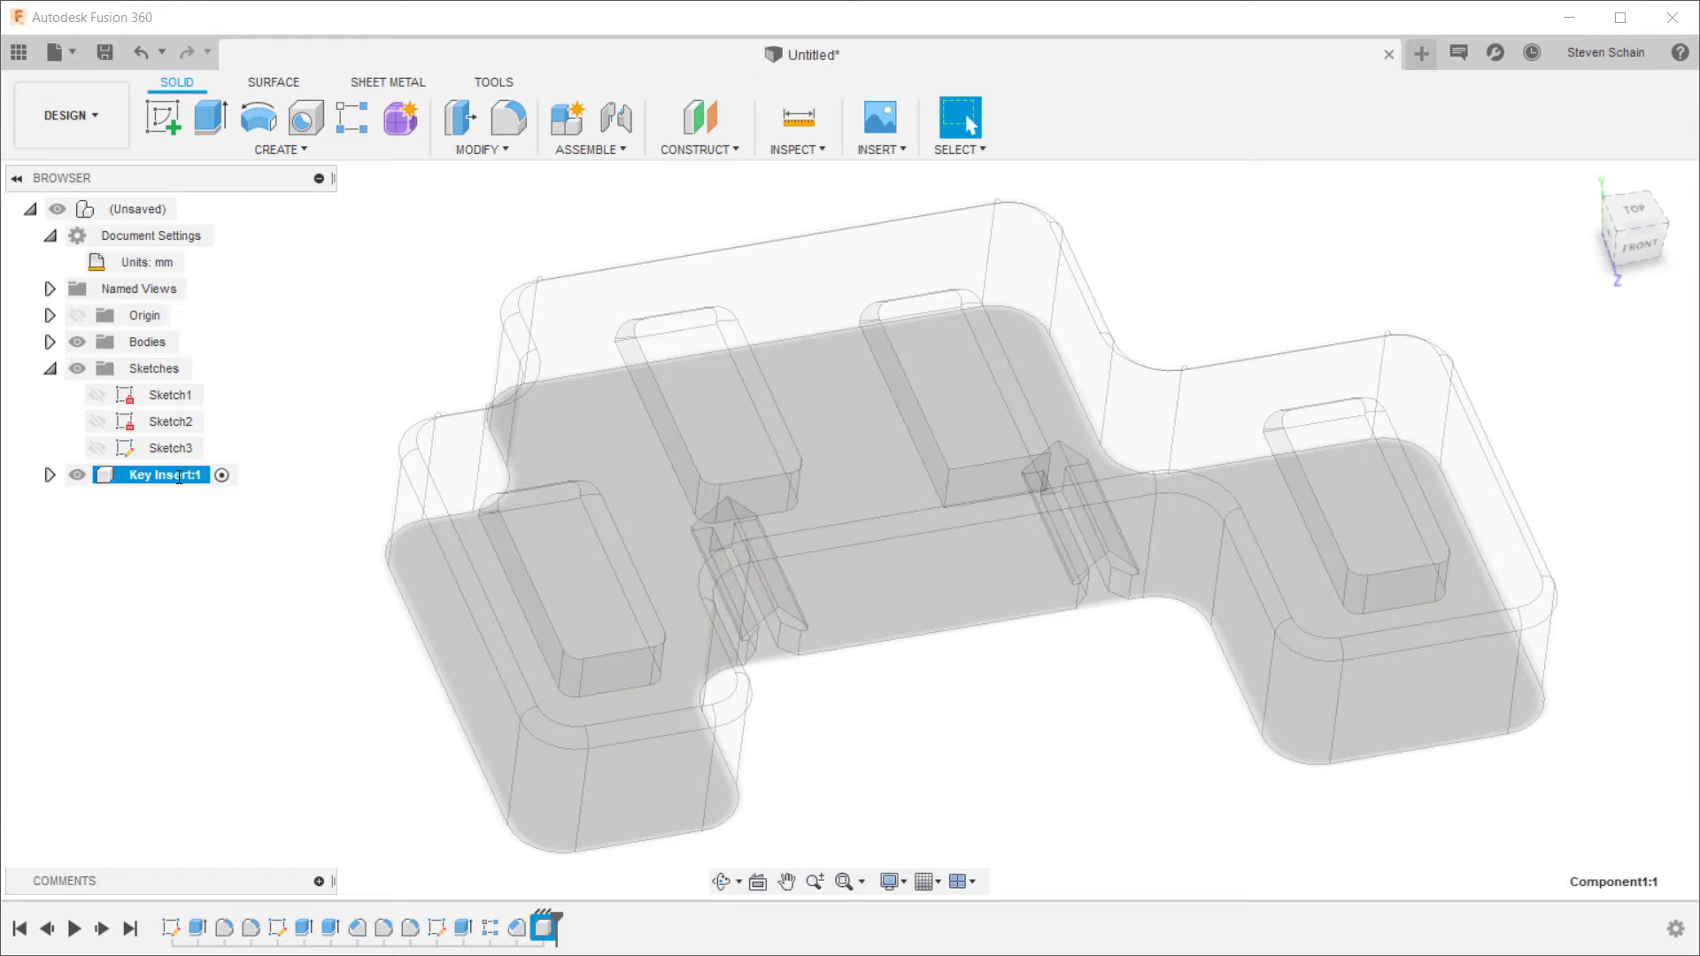
# Step: Create a construction plane offset 10 mm inward from the long side wall of the right leg's pocket
pyautogui.click(699, 117)
pyautogui.click(1407, 482)
pyautogui.write('10')
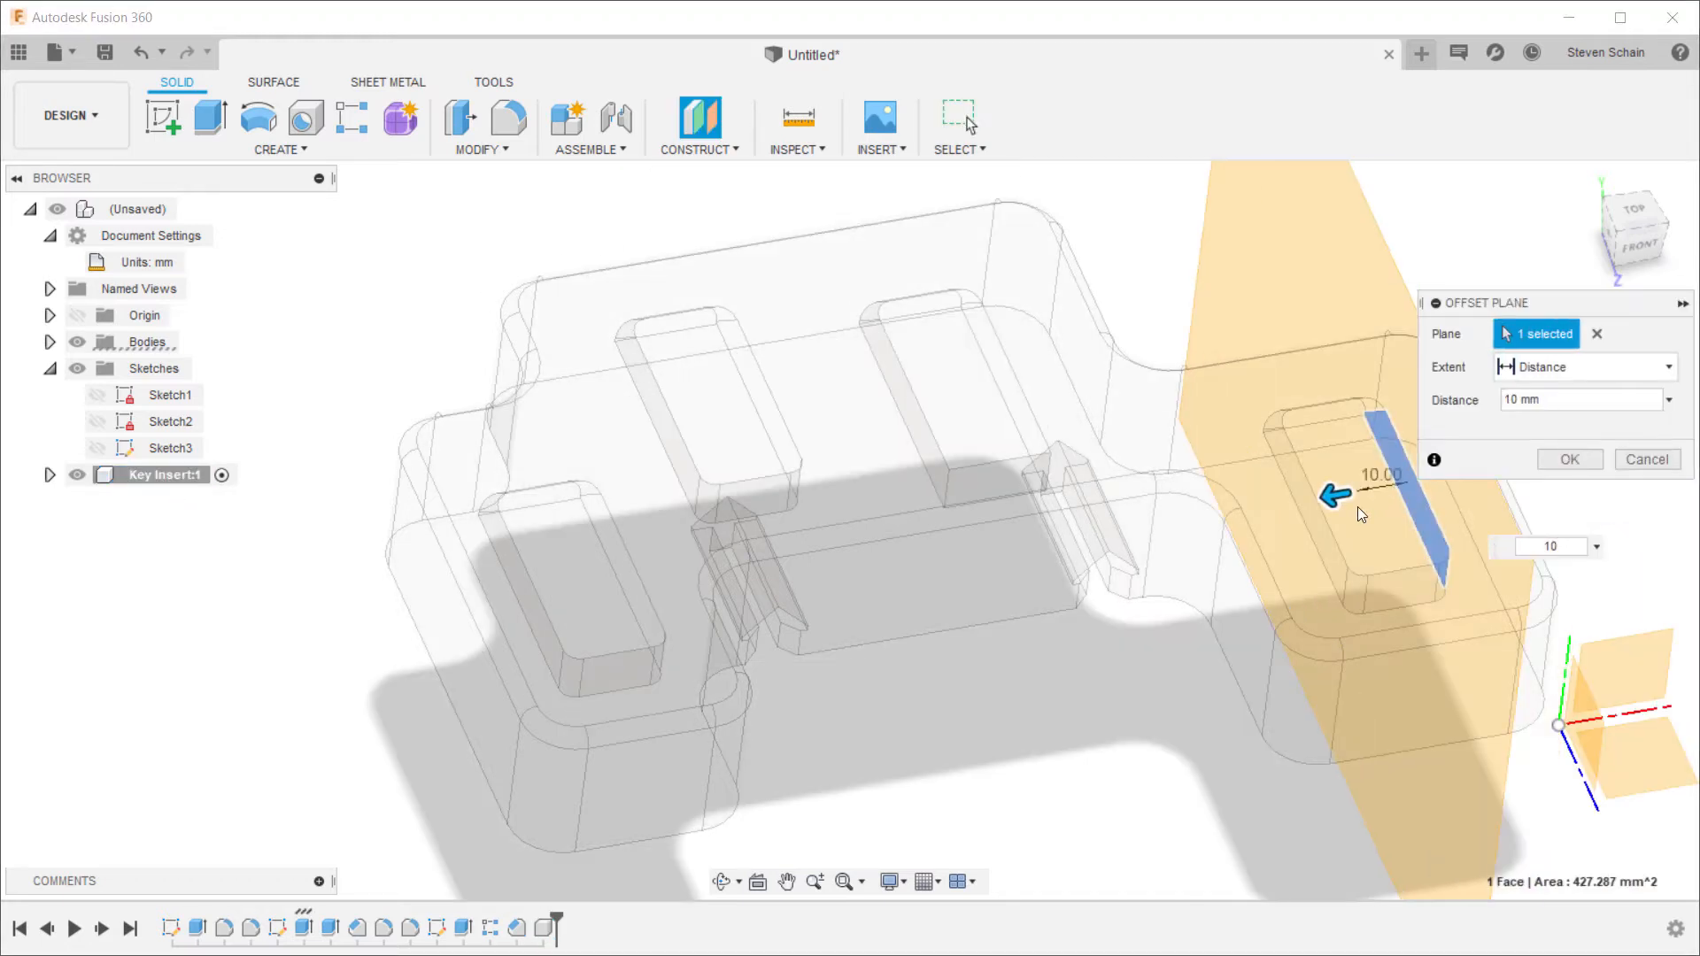
pyautogui.click(1570, 460)
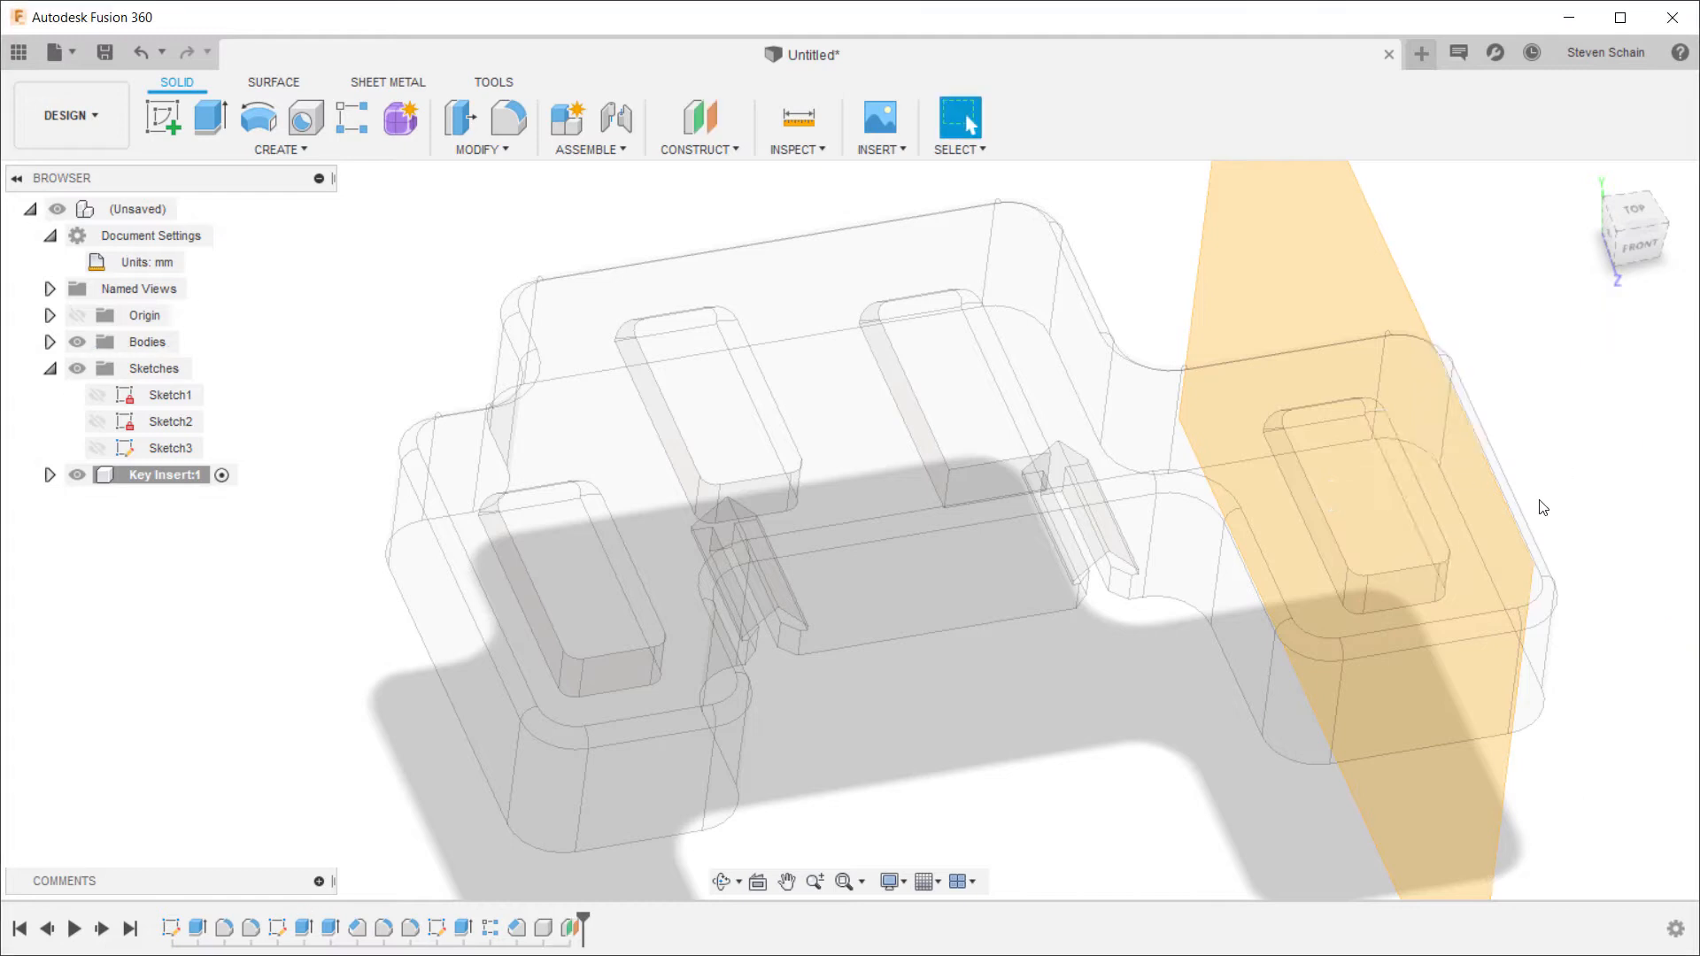
# Step: Start a sketch on the offset construction plane inside the right leg's pocket and turn on the Slice display
pyautogui.rightClick(1296, 259)
pyautogui.click(1283, 370)
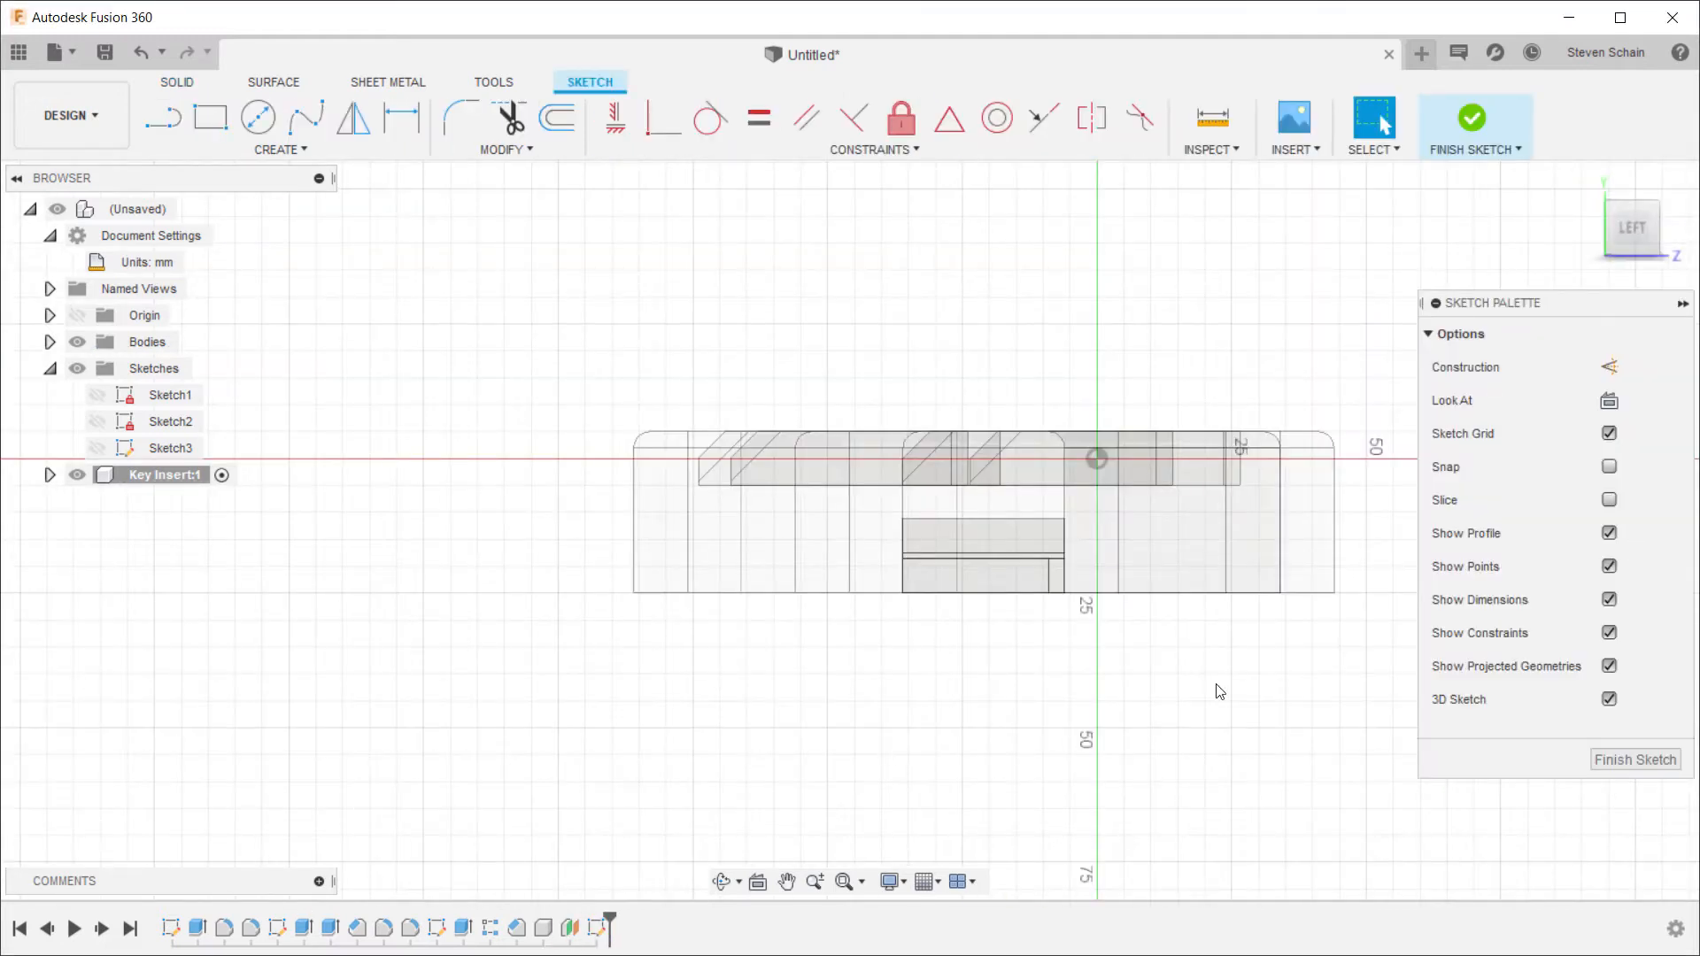
pyautogui.click(1608, 500)
pyautogui.scroll(5, 1235, 433)
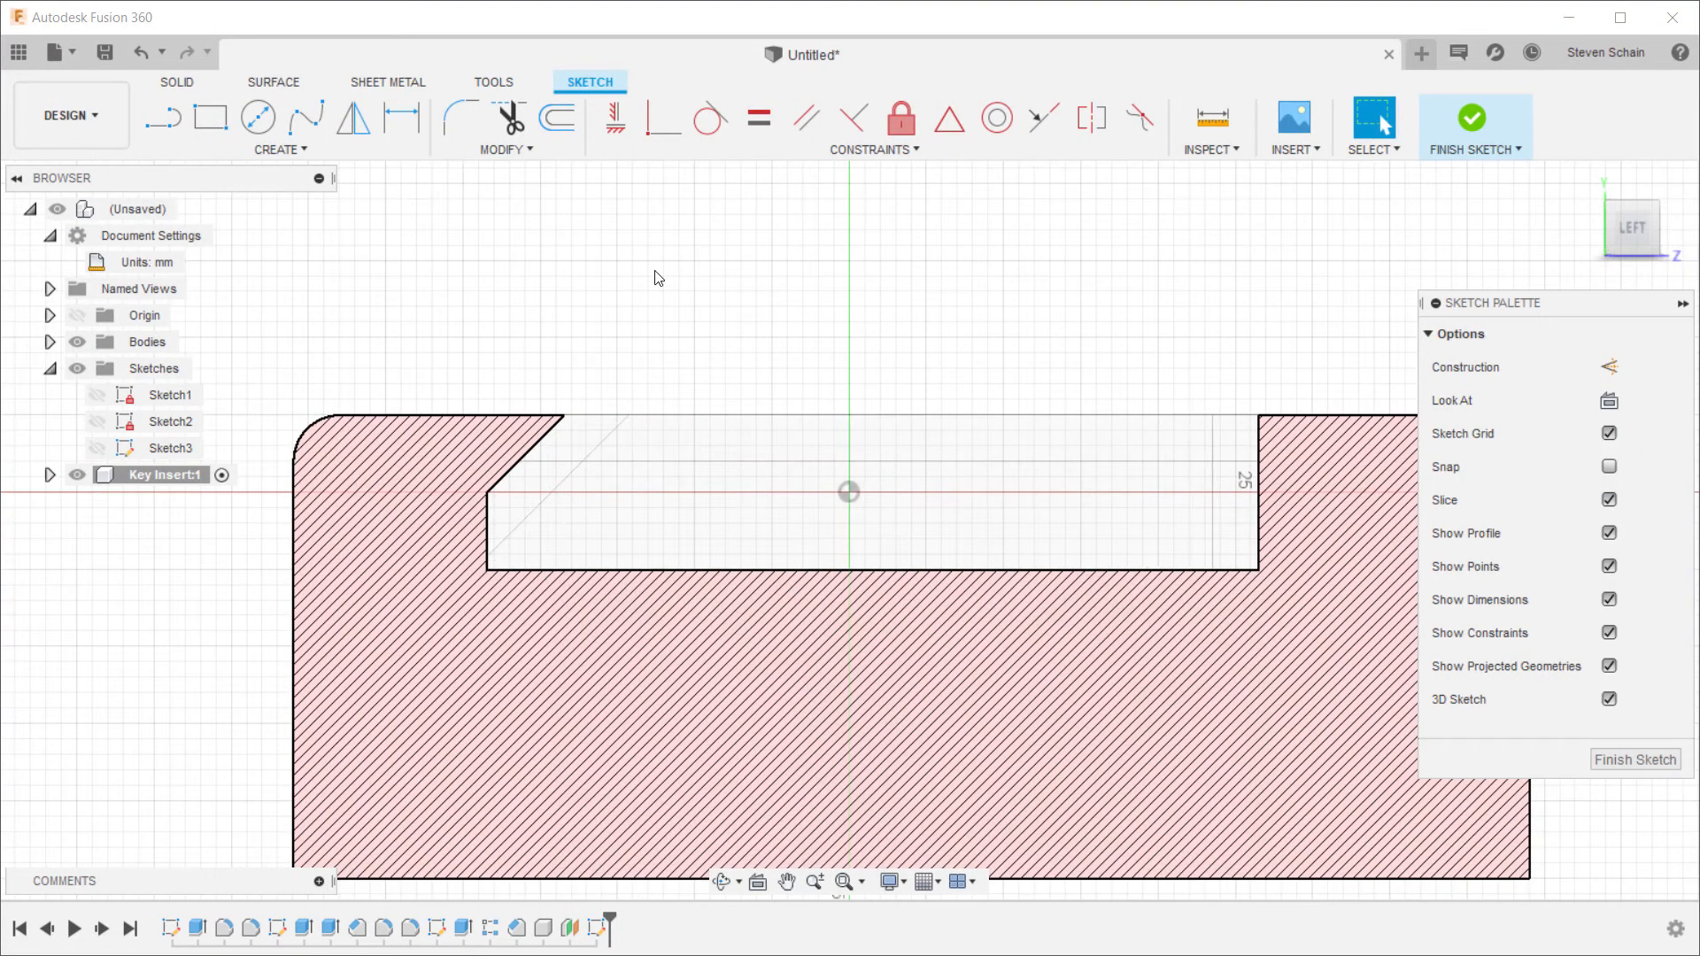
# Step: Project the pocket's slanted wall, left vertical wall, floor and right wall into the sketch with the projection link on
pyautogui.press('p')
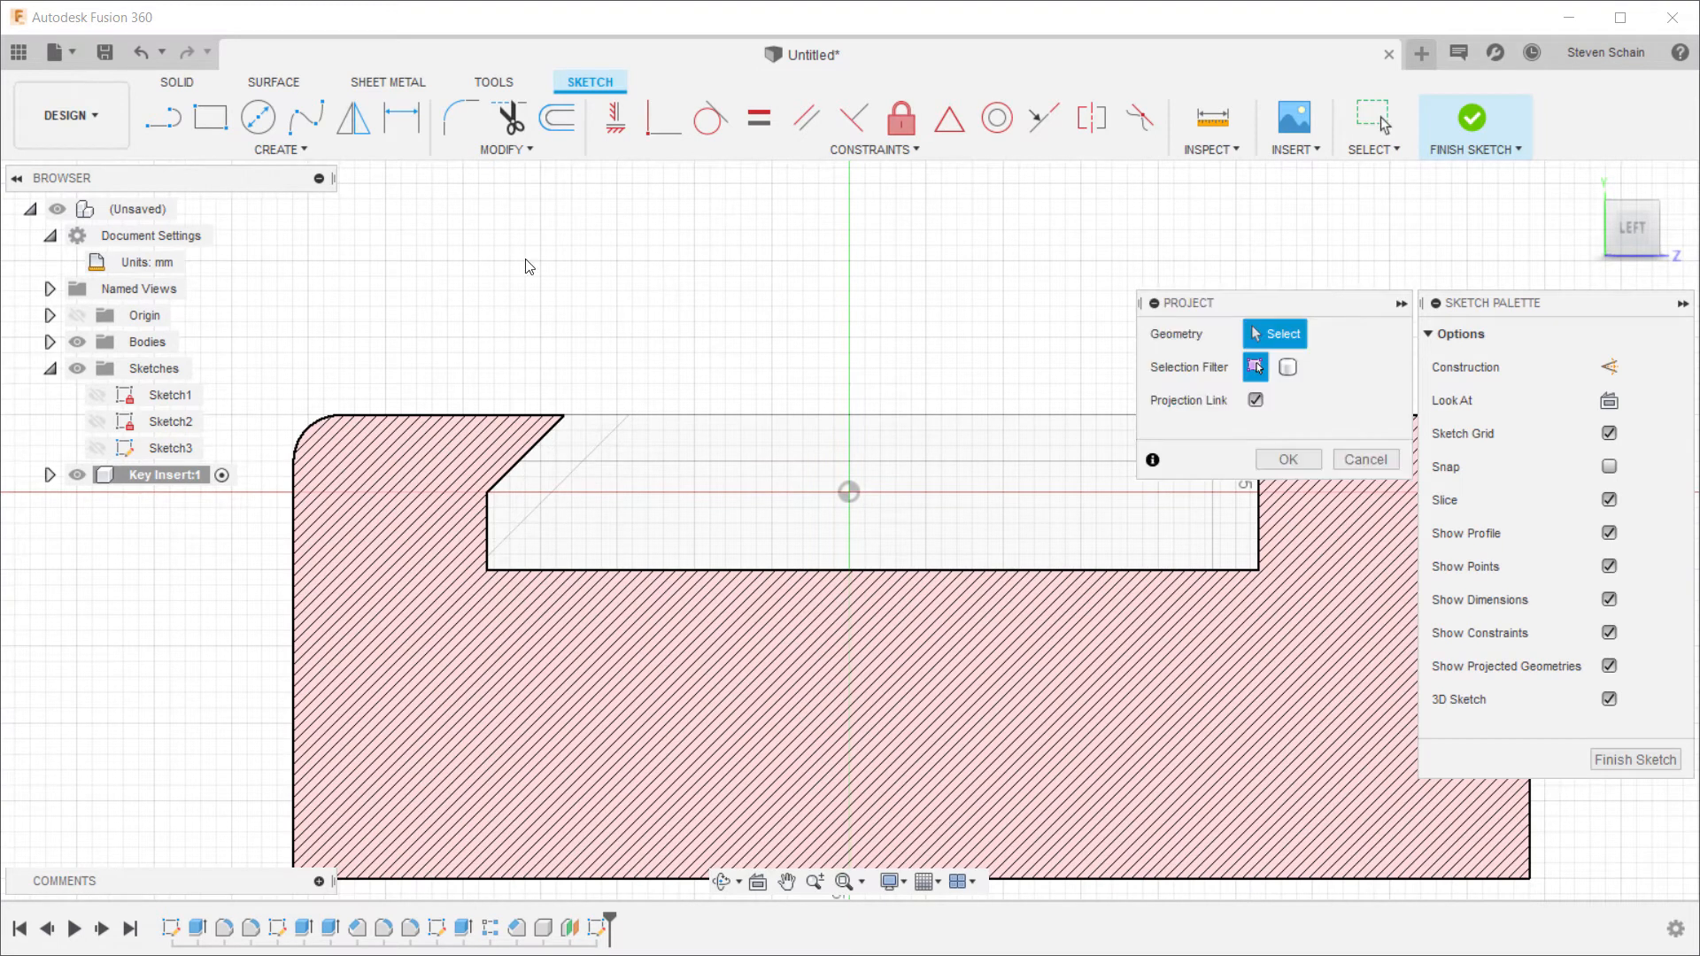
pyautogui.click(529, 448)
pyautogui.click(487, 529)
pyautogui.click(1085, 571)
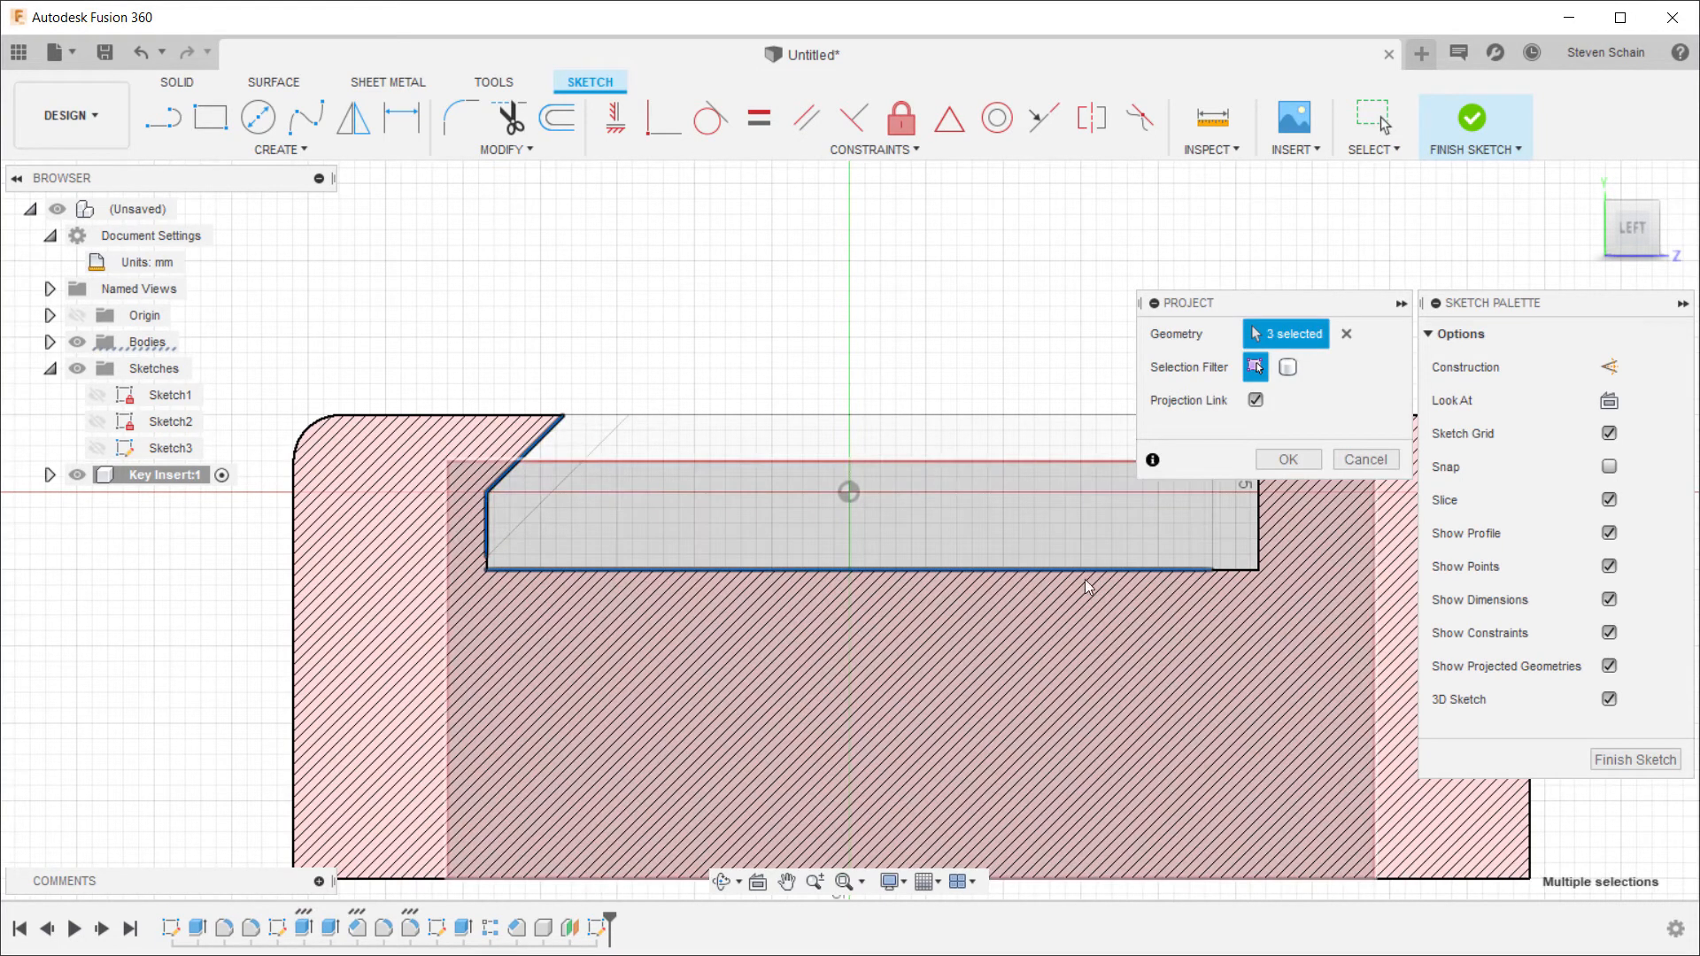
pyautogui.click(1258, 531)
pyautogui.click(1288, 459)
# Step: Sketch a closed nine-line key profile with a base about 47.5 mm wide in the pocket, a slanted left edge and a tapered, slope-topped post
pyautogui.scroll(2, 948, 338)
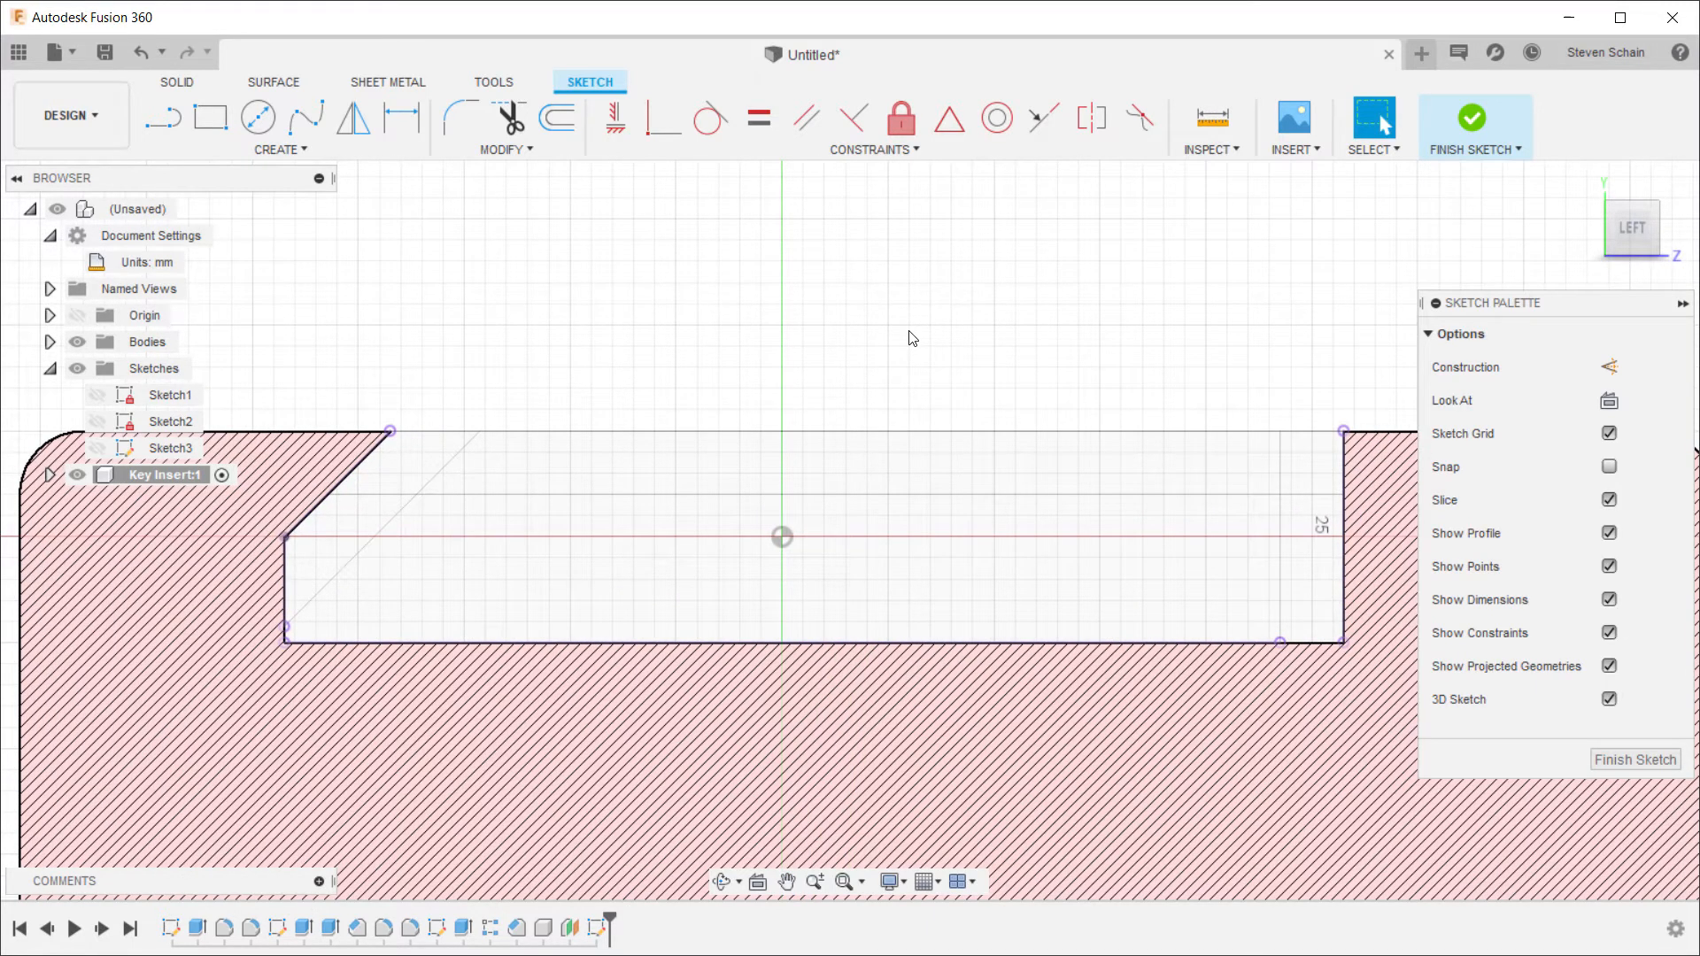
pyautogui.press('l')
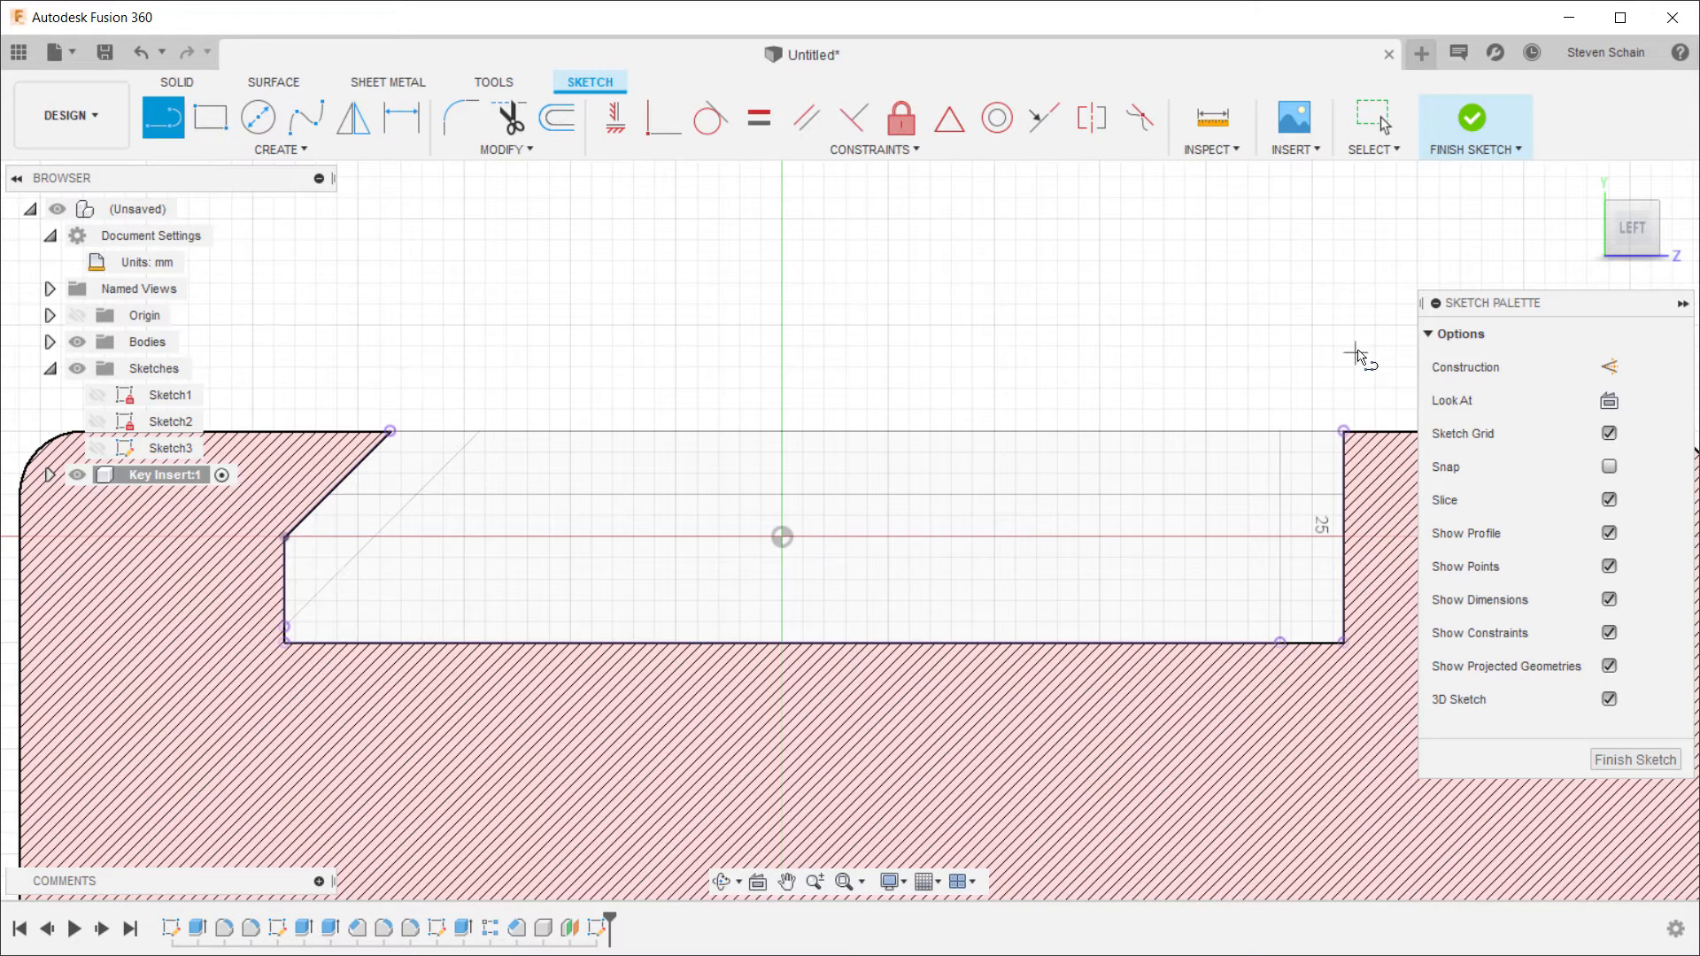
pyautogui.click(1325, 634)
pyautogui.click(1326, 391)
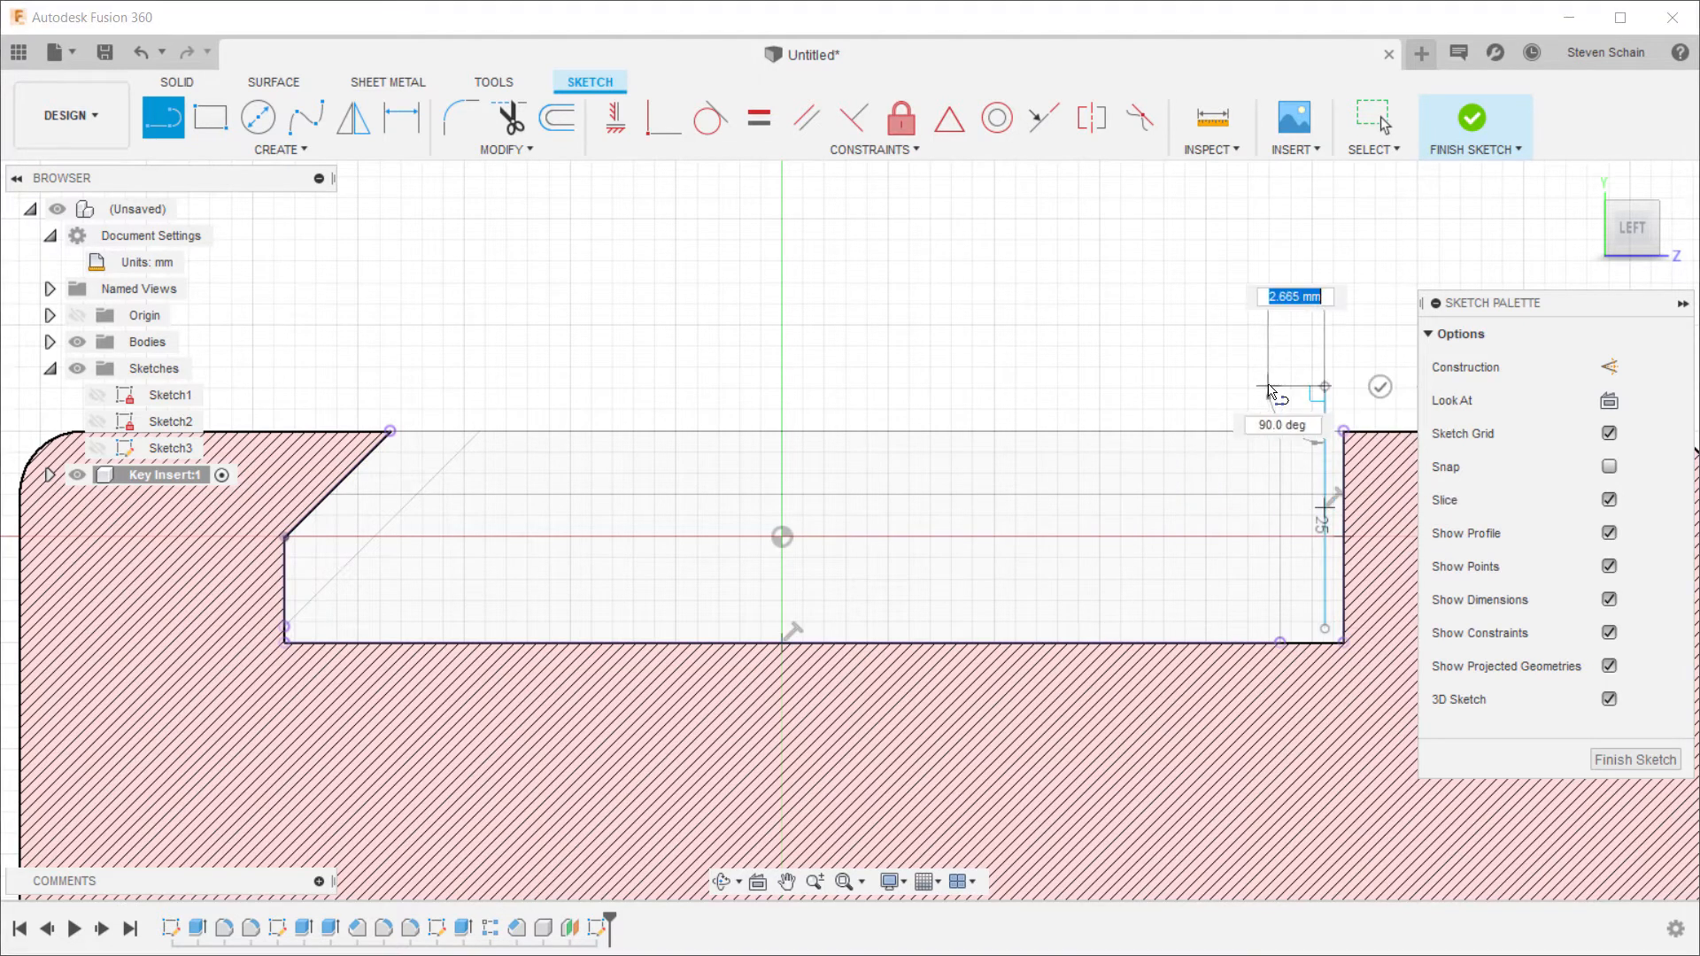
pyautogui.scroll(-2, 1255, 387)
pyautogui.click(1255, 386)
pyautogui.moveTo(1255, 387); pyautogui.dragTo(1224, 520, button='middle')
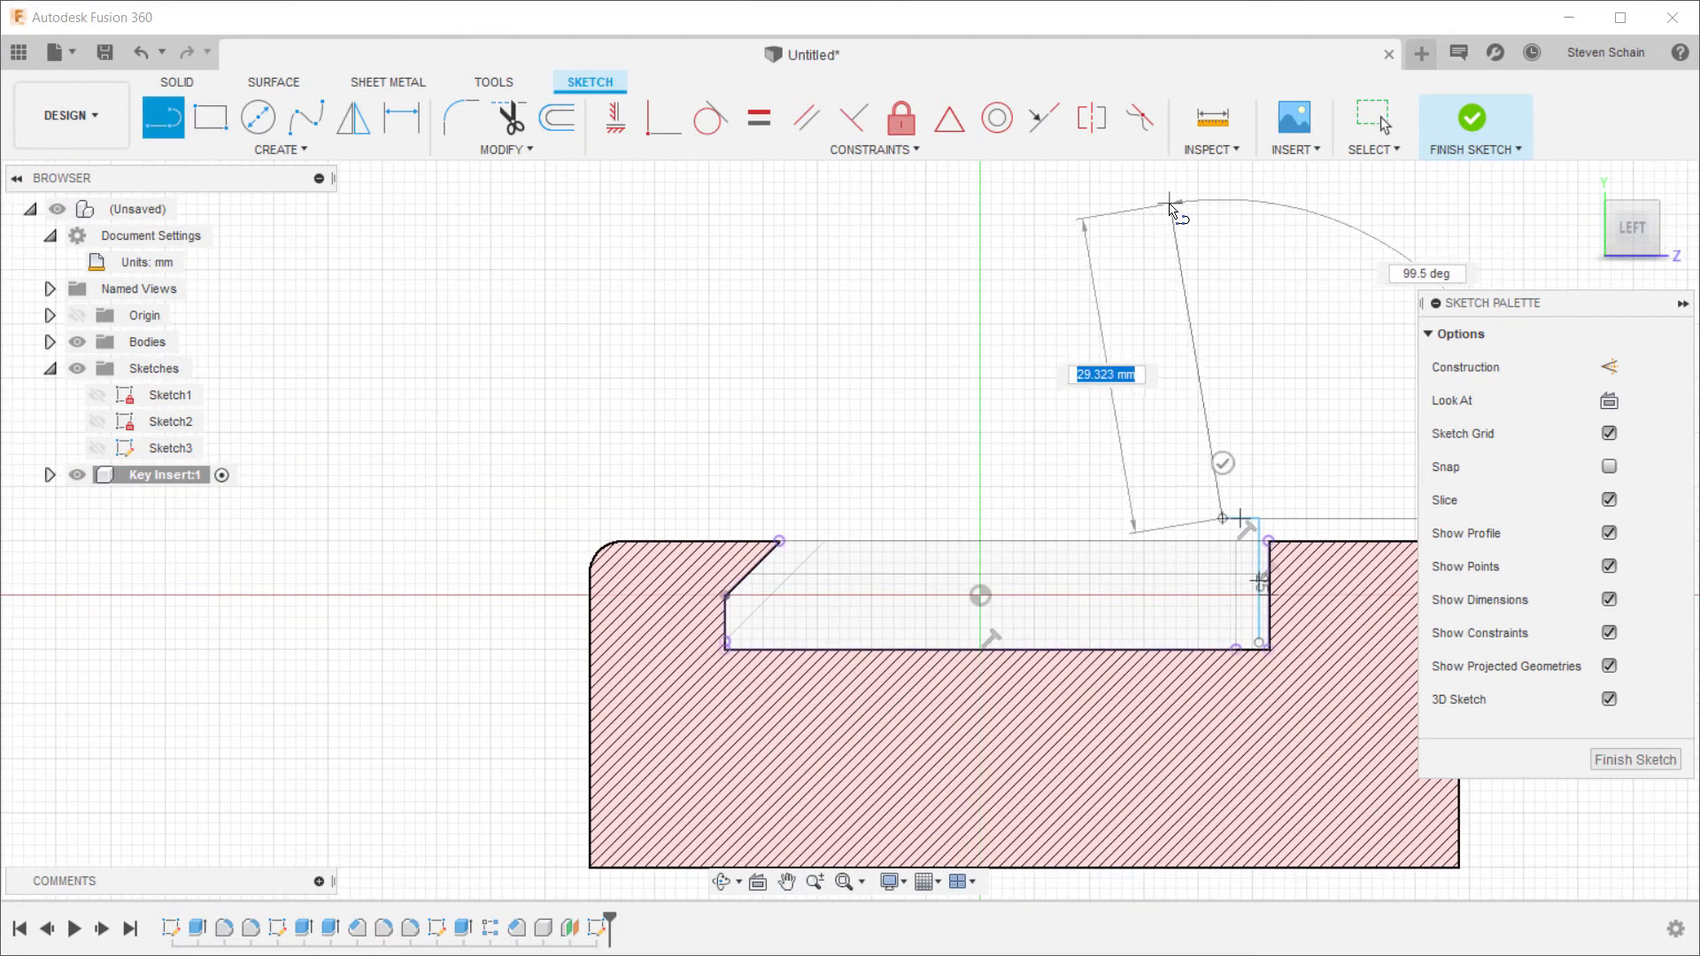
pyautogui.click(1170, 202)
pyautogui.click(996, 232)
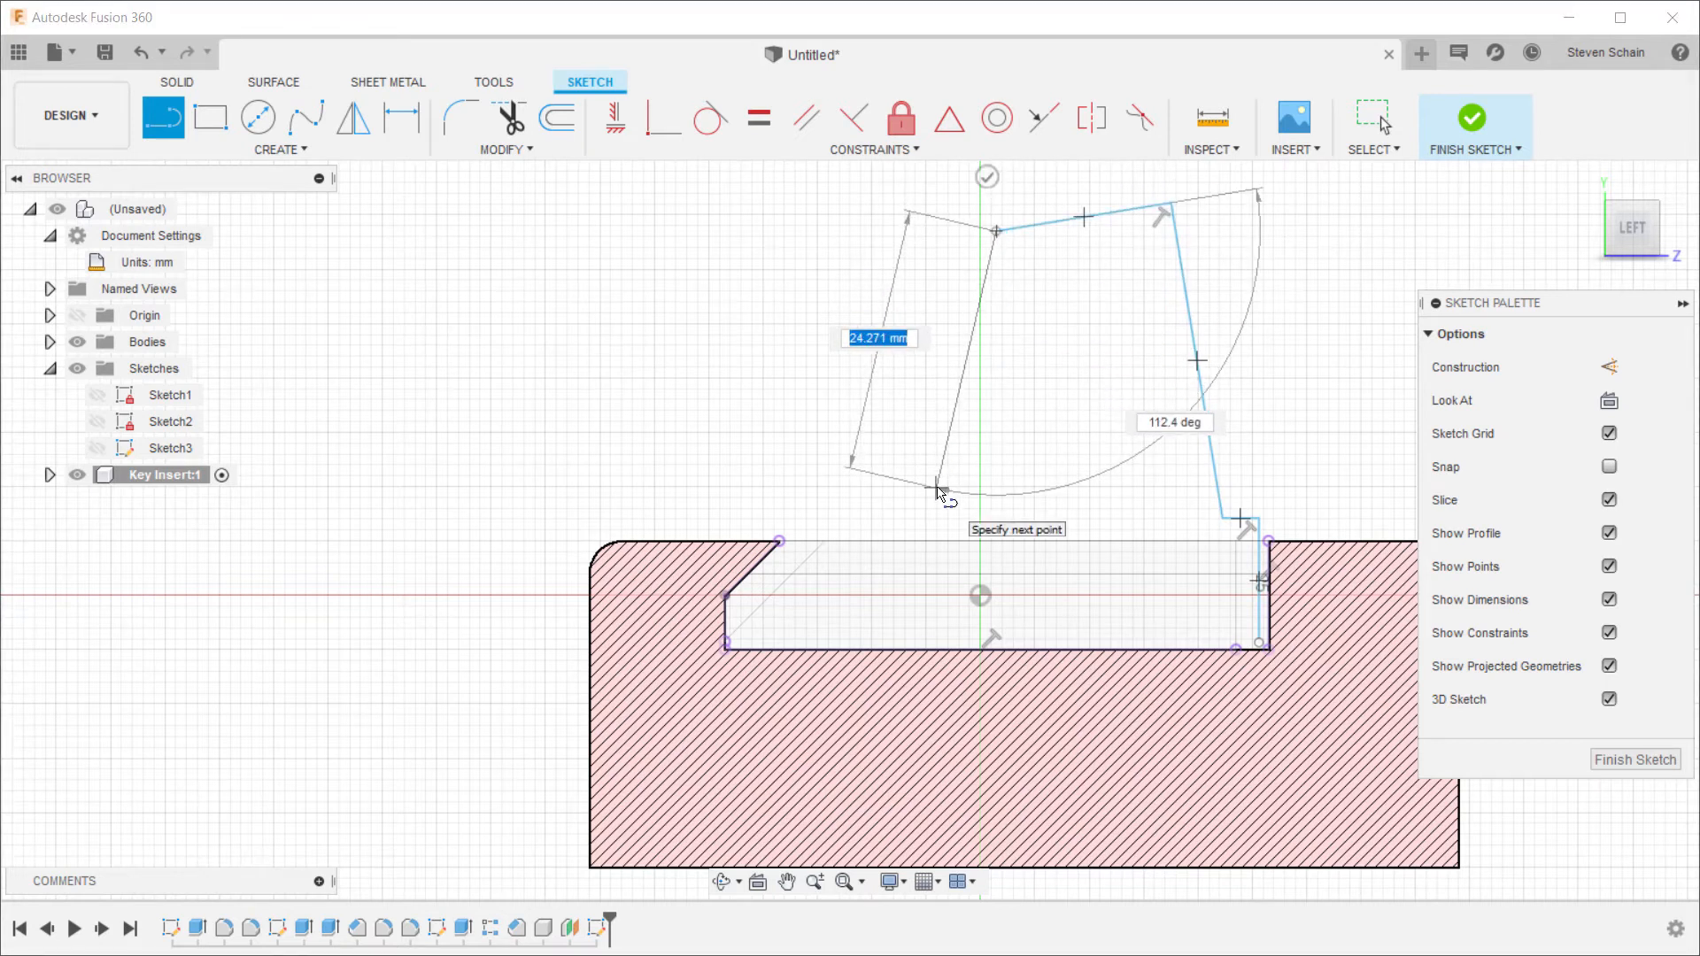
pyautogui.click(978, 506)
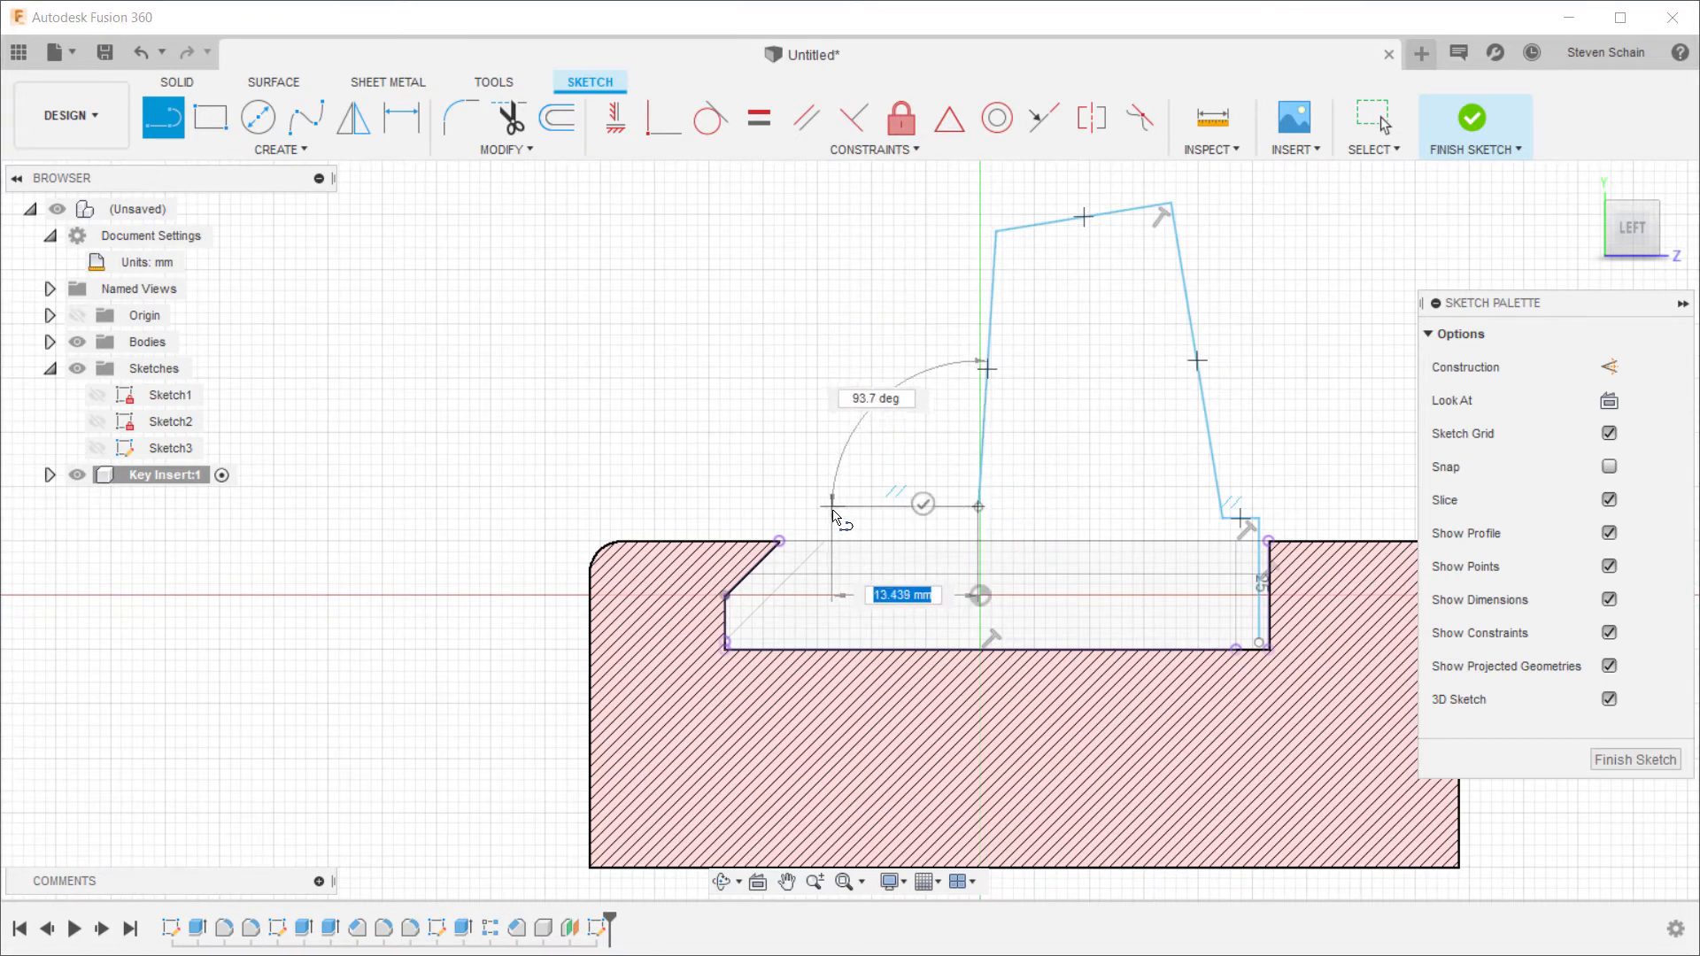
pyautogui.click(832, 506)
pyautogui.click(742, 603)
pyautogui.click(741, 637)
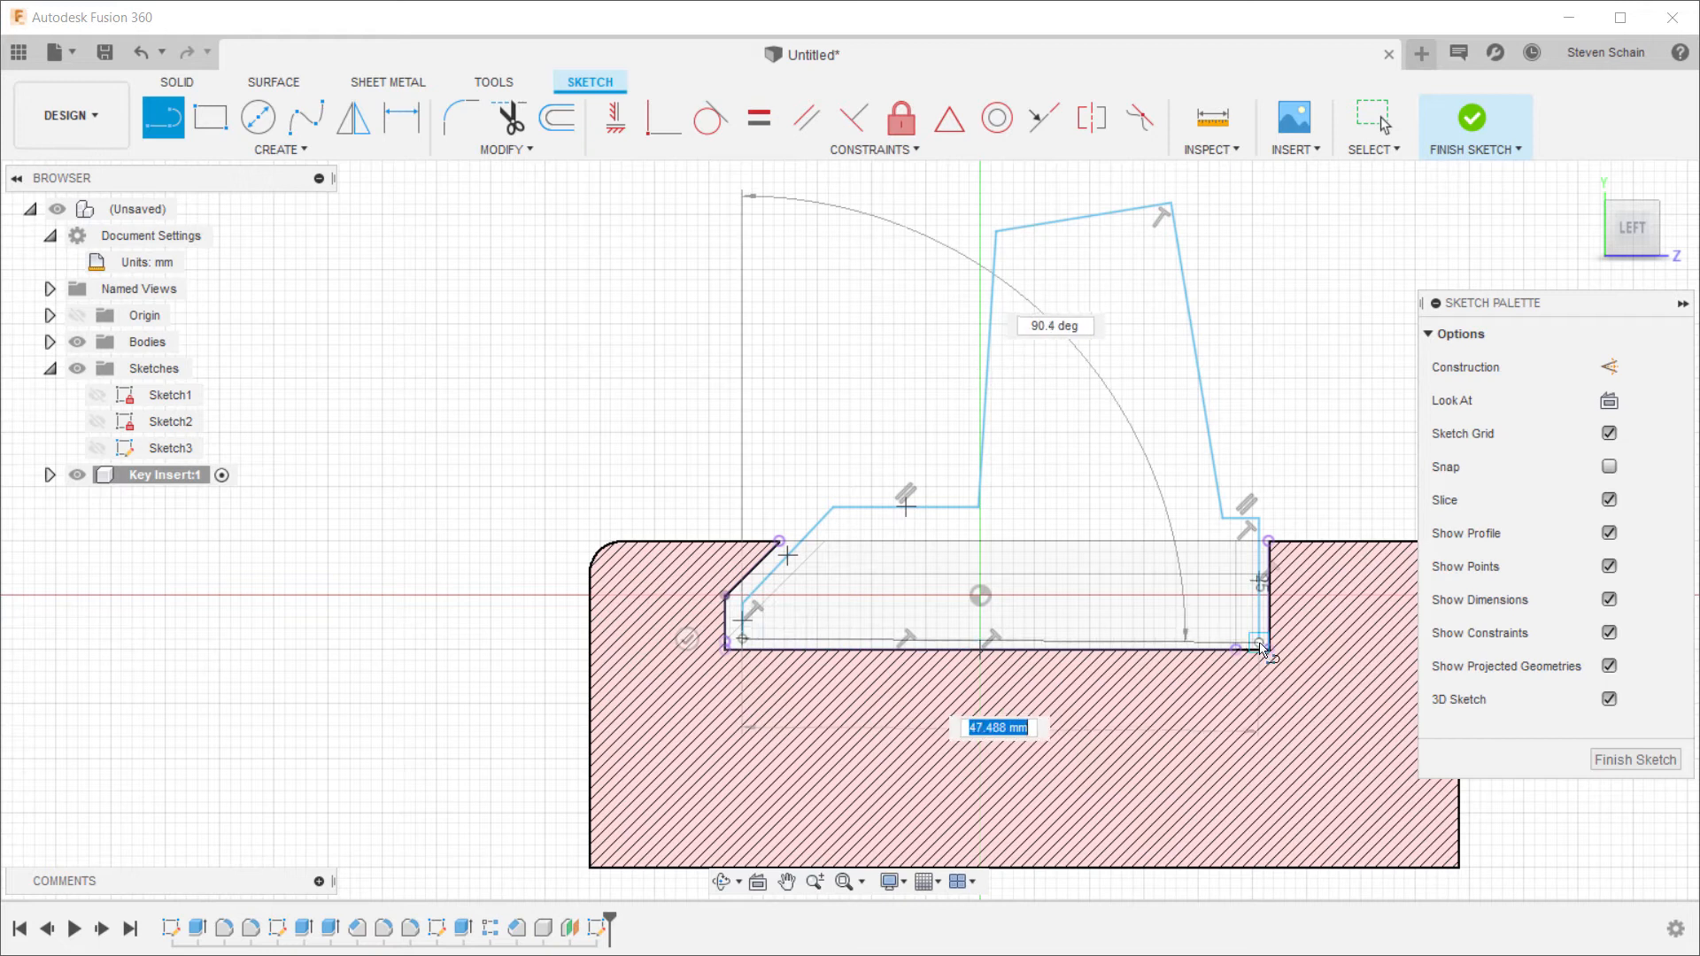
pyautogui.click(1259, 644)
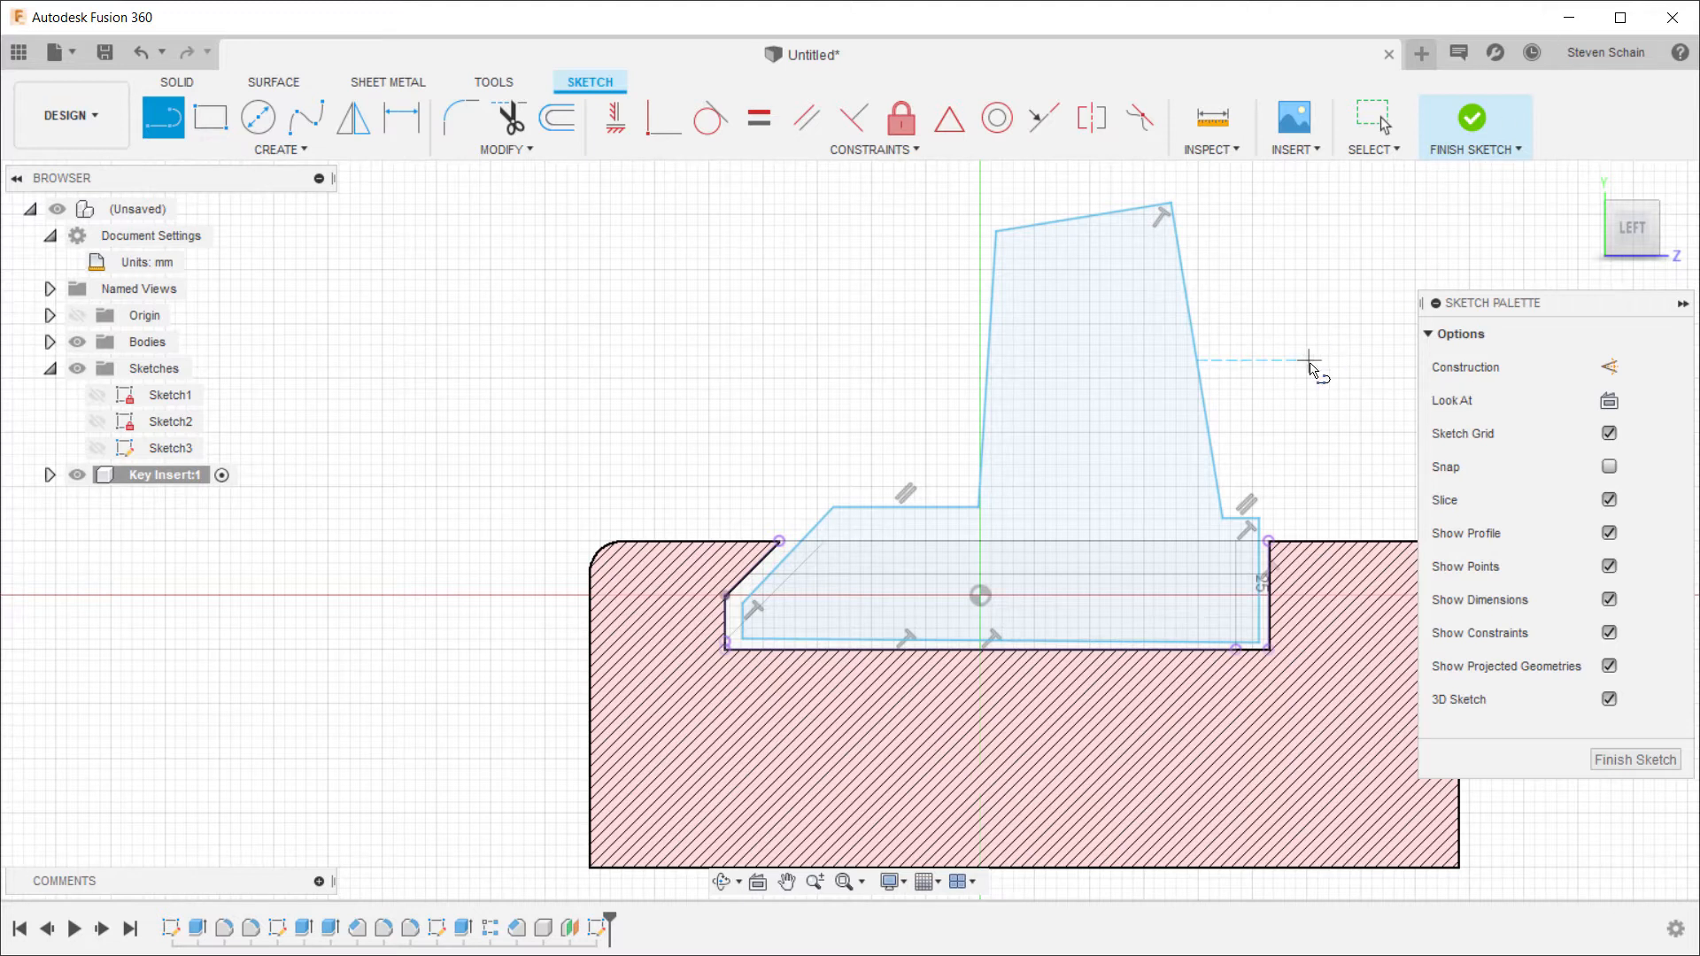
# Step: Make the key profile's bottom line parallel to the projected pocket floor
pyautogui.moveTo(1305, 365); pyautogui.dragTo(1183, 368, button='middle')
pyautogui.scroll(1, 1183, 368)
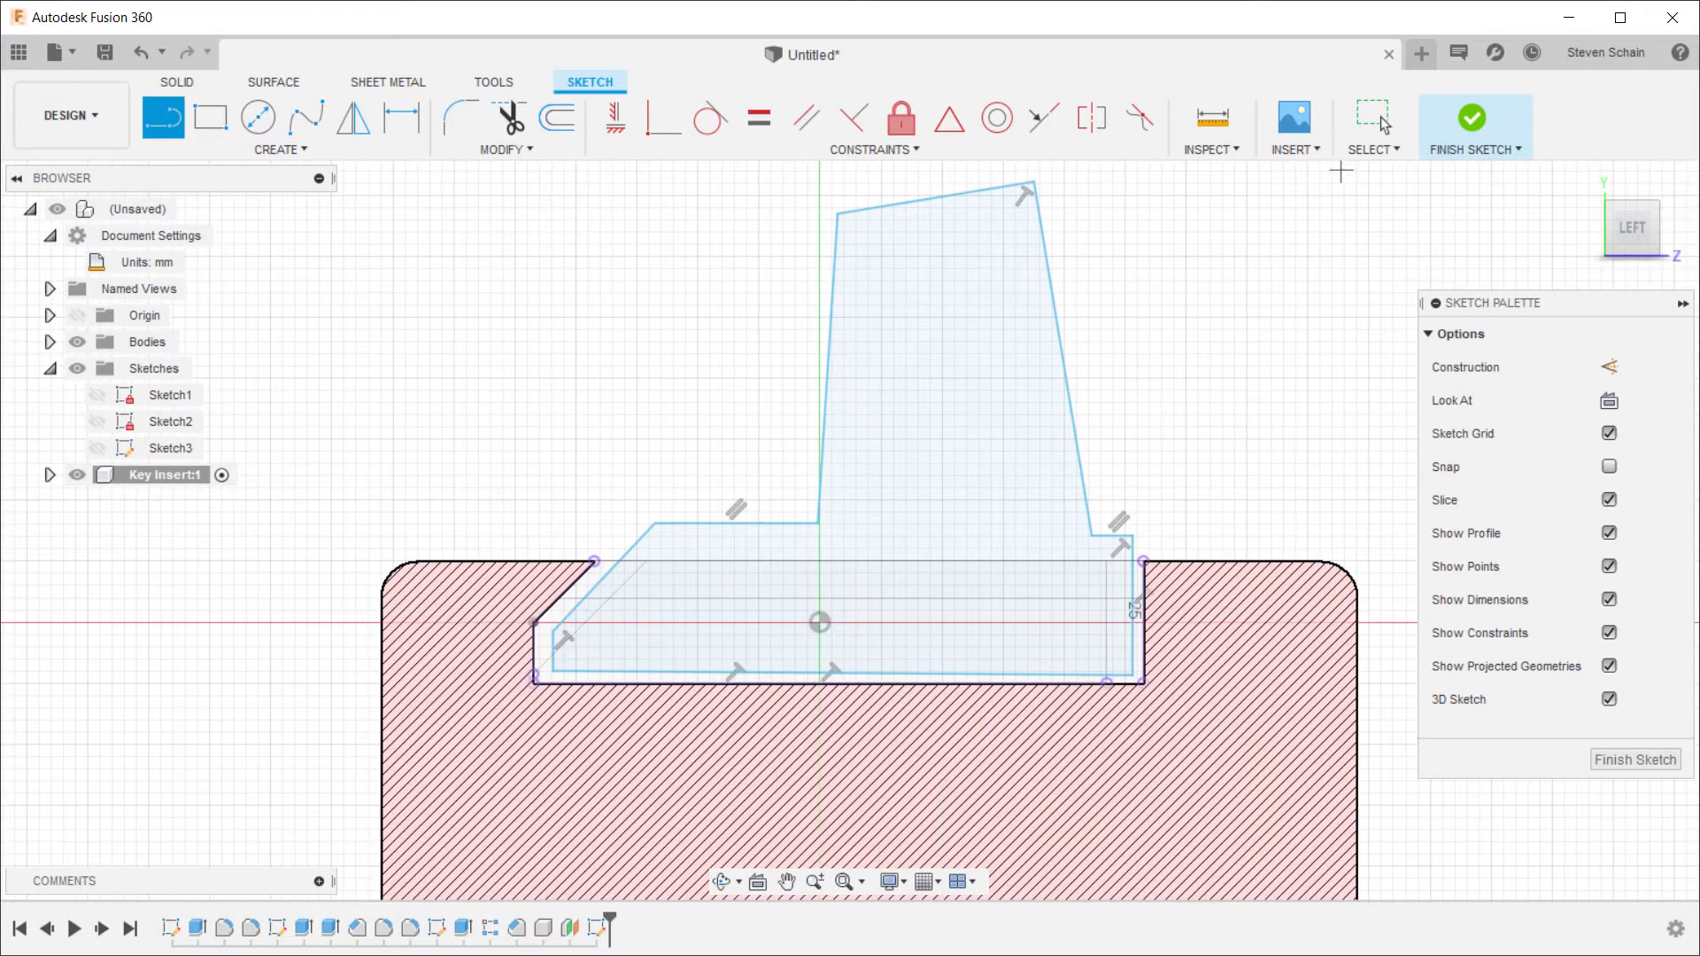
pyautogui.press('d')
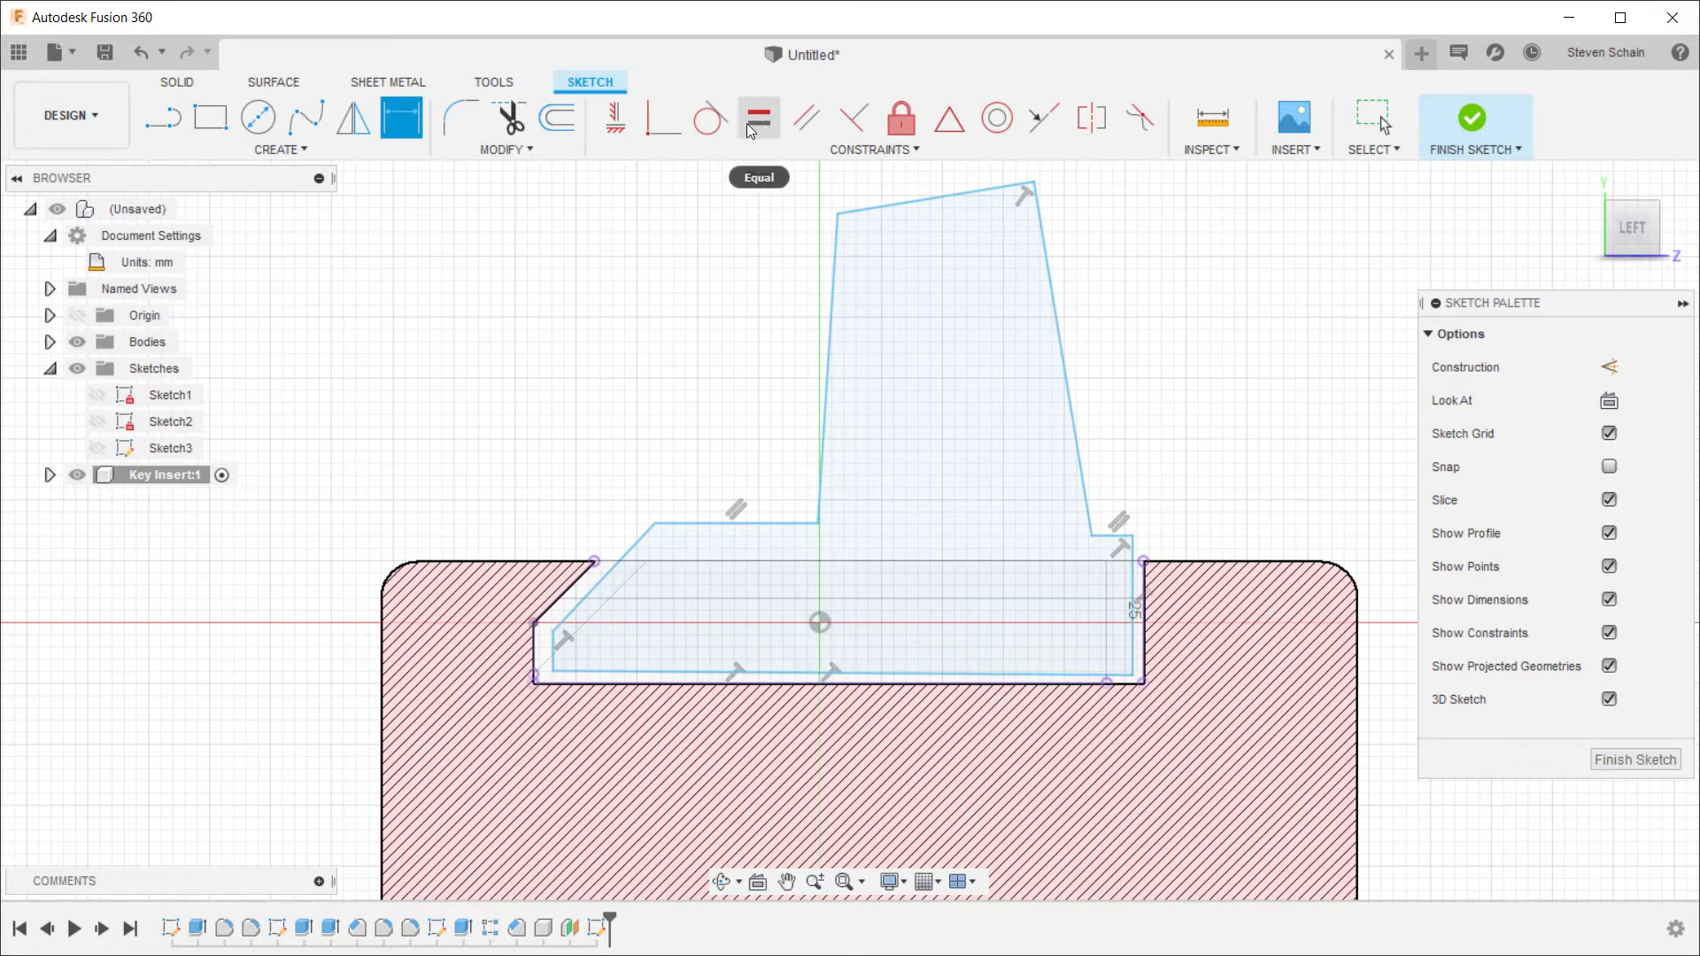
pyautogui.click(807, 117)
pyautogui.click(885, 673)
pyautogui.click(918, 684)
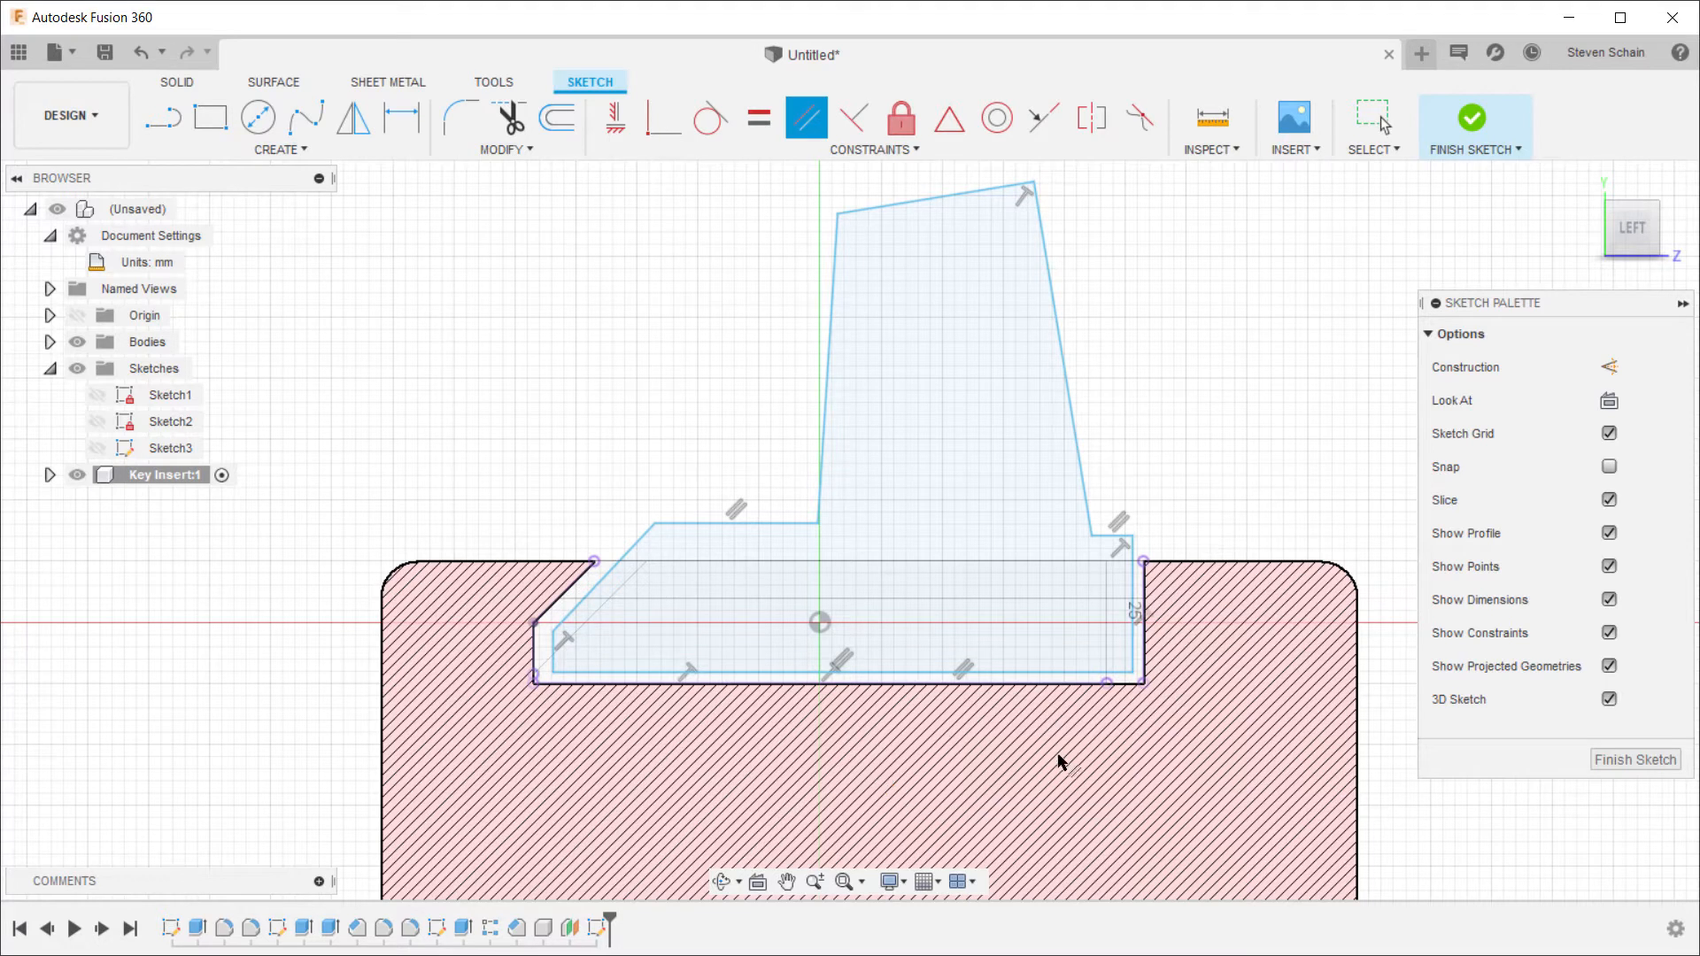
# Step: Dimension the base height from the profile's bottom line to its right shoulder as 14.6 mm
pyautogui.scroll(3, 1057, 761)
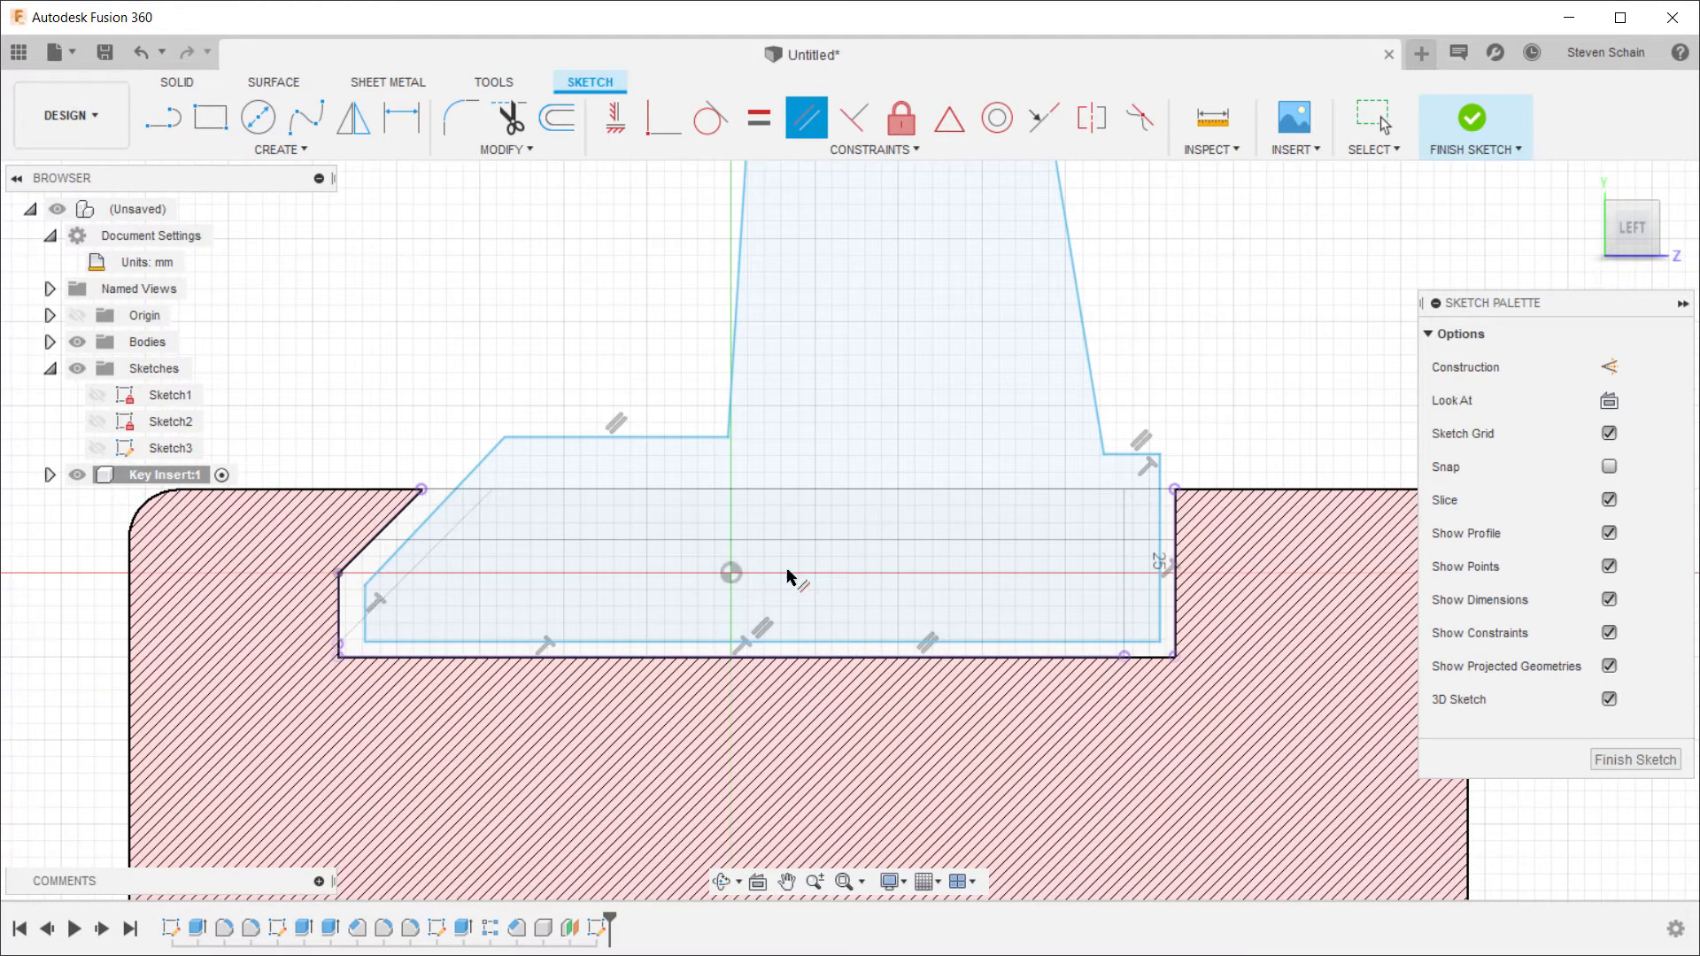
pyautogui.press('d')
pyautogui.click(1071, 641)
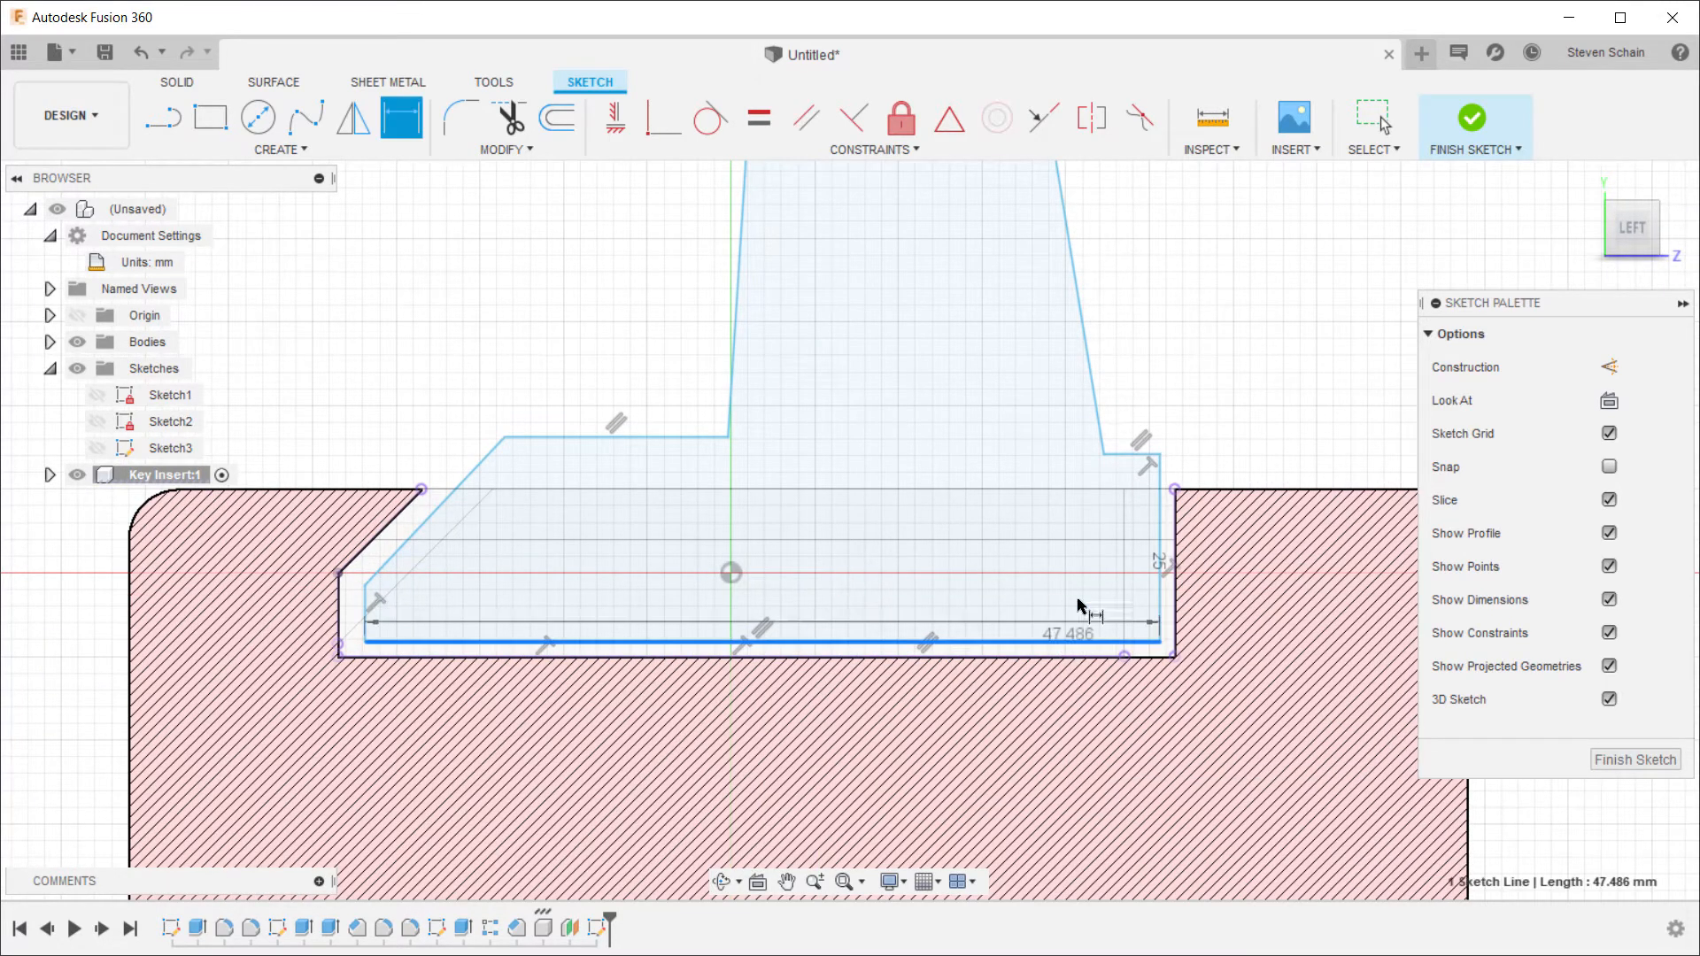
pyautogui.click(1128, 454)
pyautogui.click(1299, 406)
pyautogui.write('14')
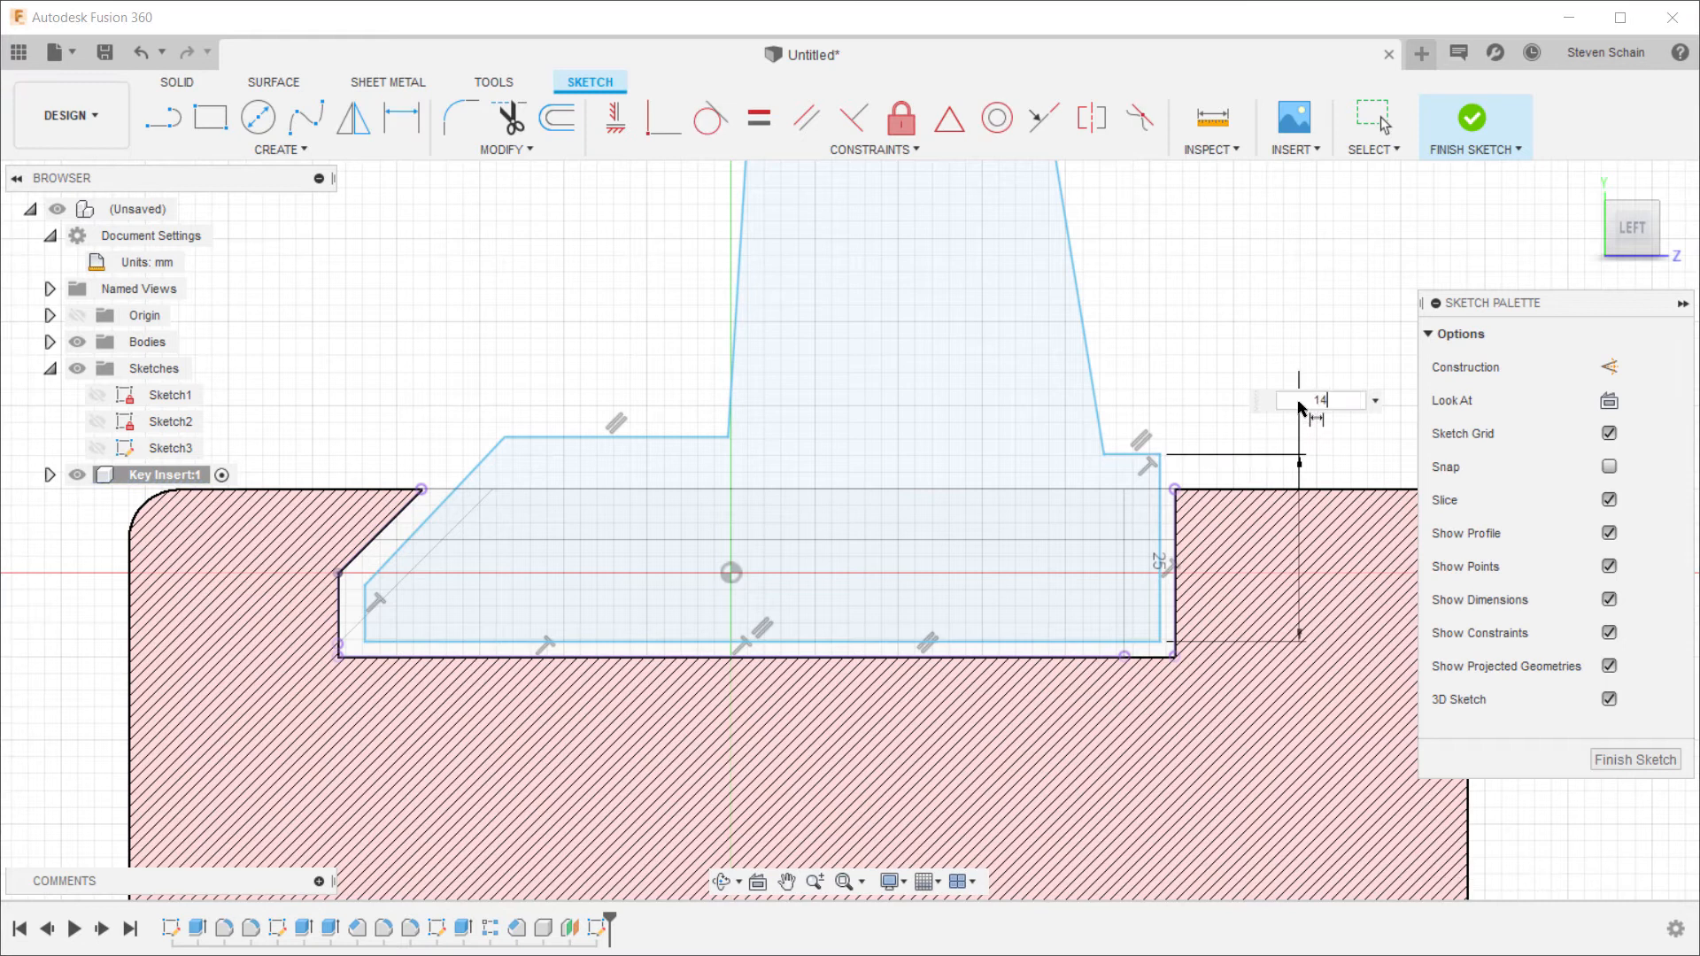
pyautogui.write('.6')
pyautogui.press('Return')
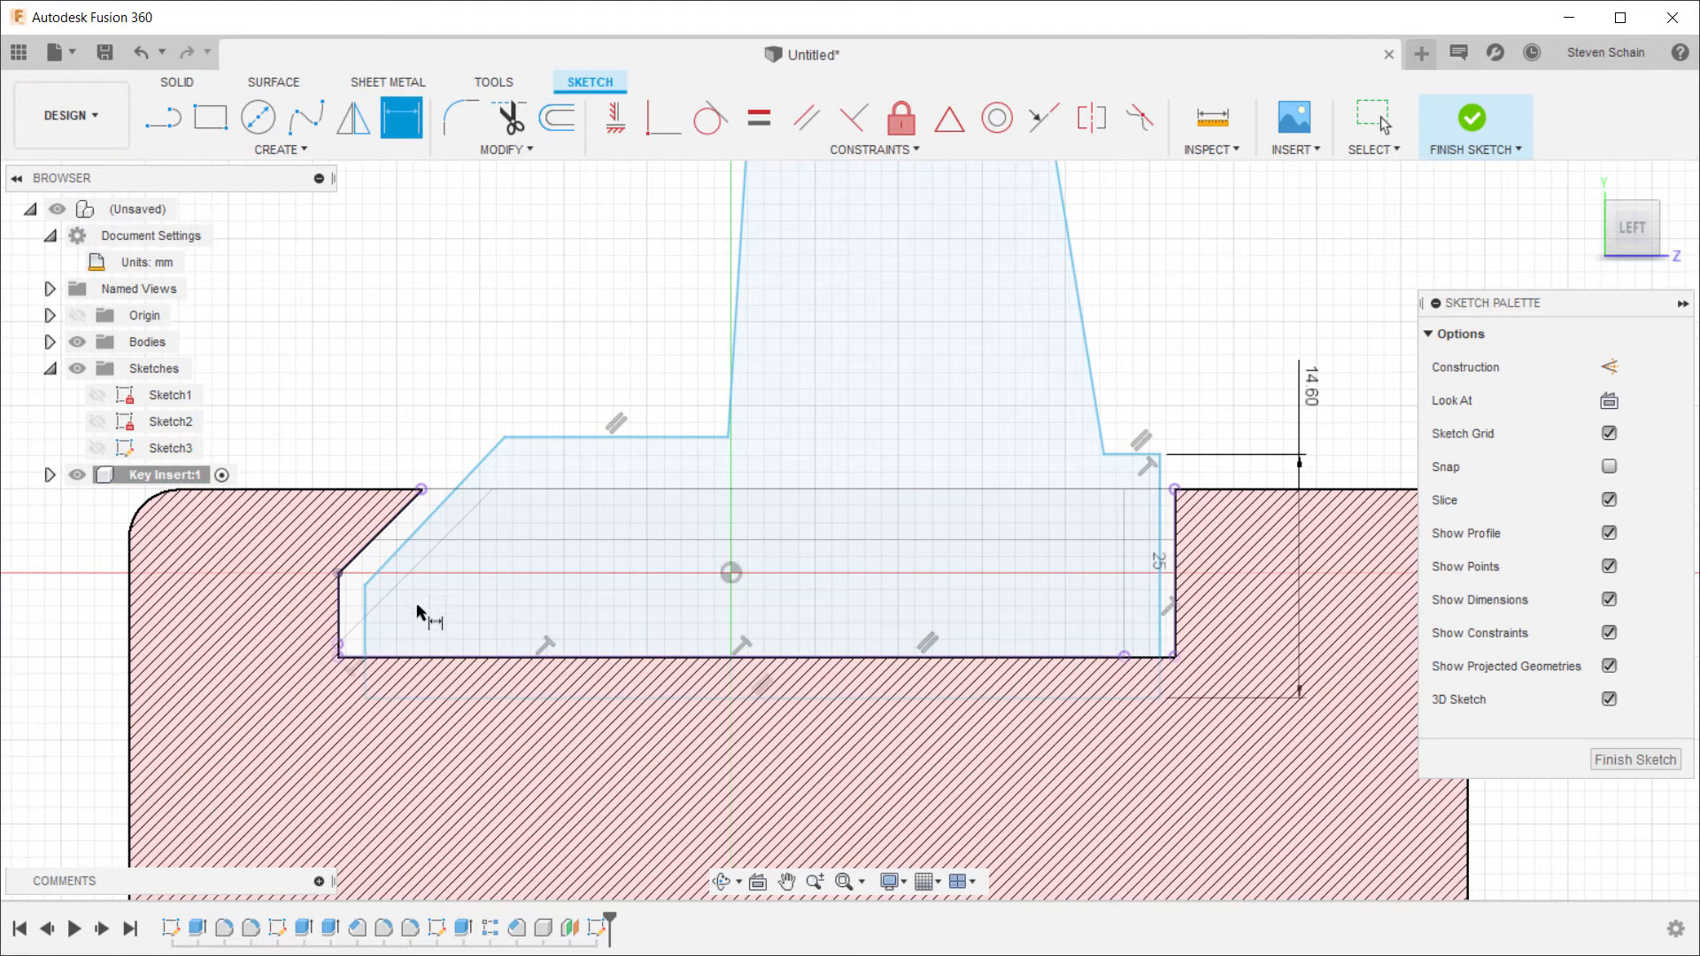
# Step: Dimension the short vertical edge at the profile's lower left as 4.43 mm
pyautogui.click(365, 633)
pyautogui.click(97, 624)
pyautogui.write('4.43')
pyautogui.press('Return')
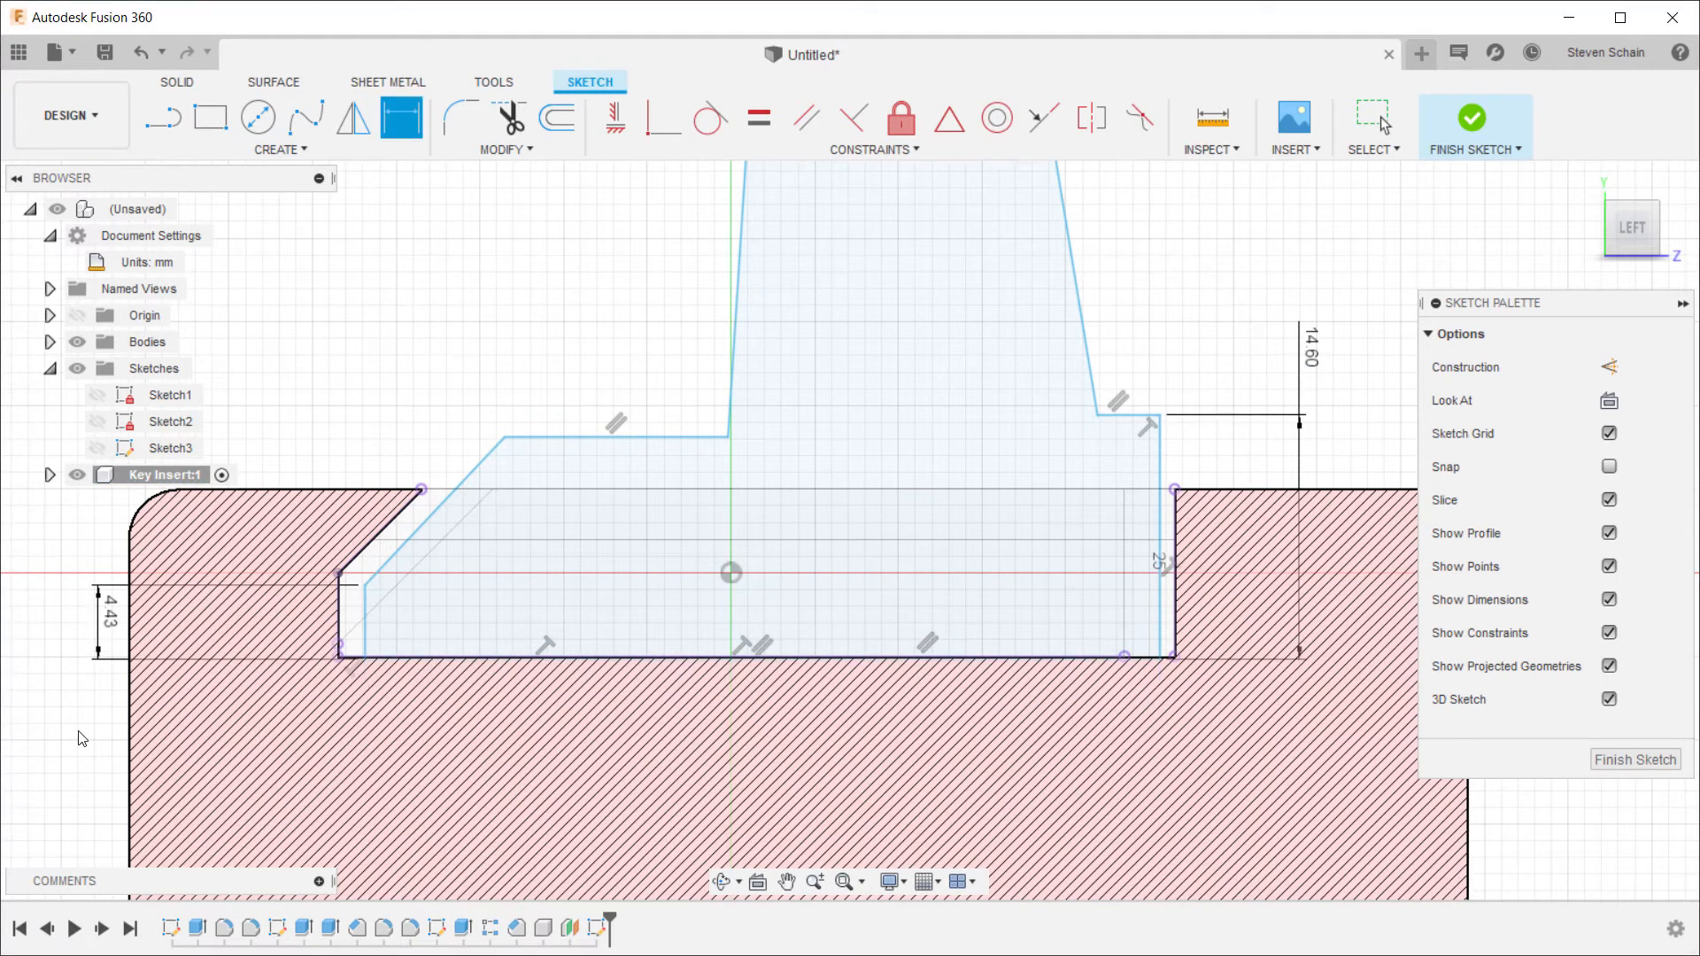
# Step: Make the left and right shoulder lines beside the post collinear
pyautogui.click(1044, 116)
pyautogui.click(702, 434)
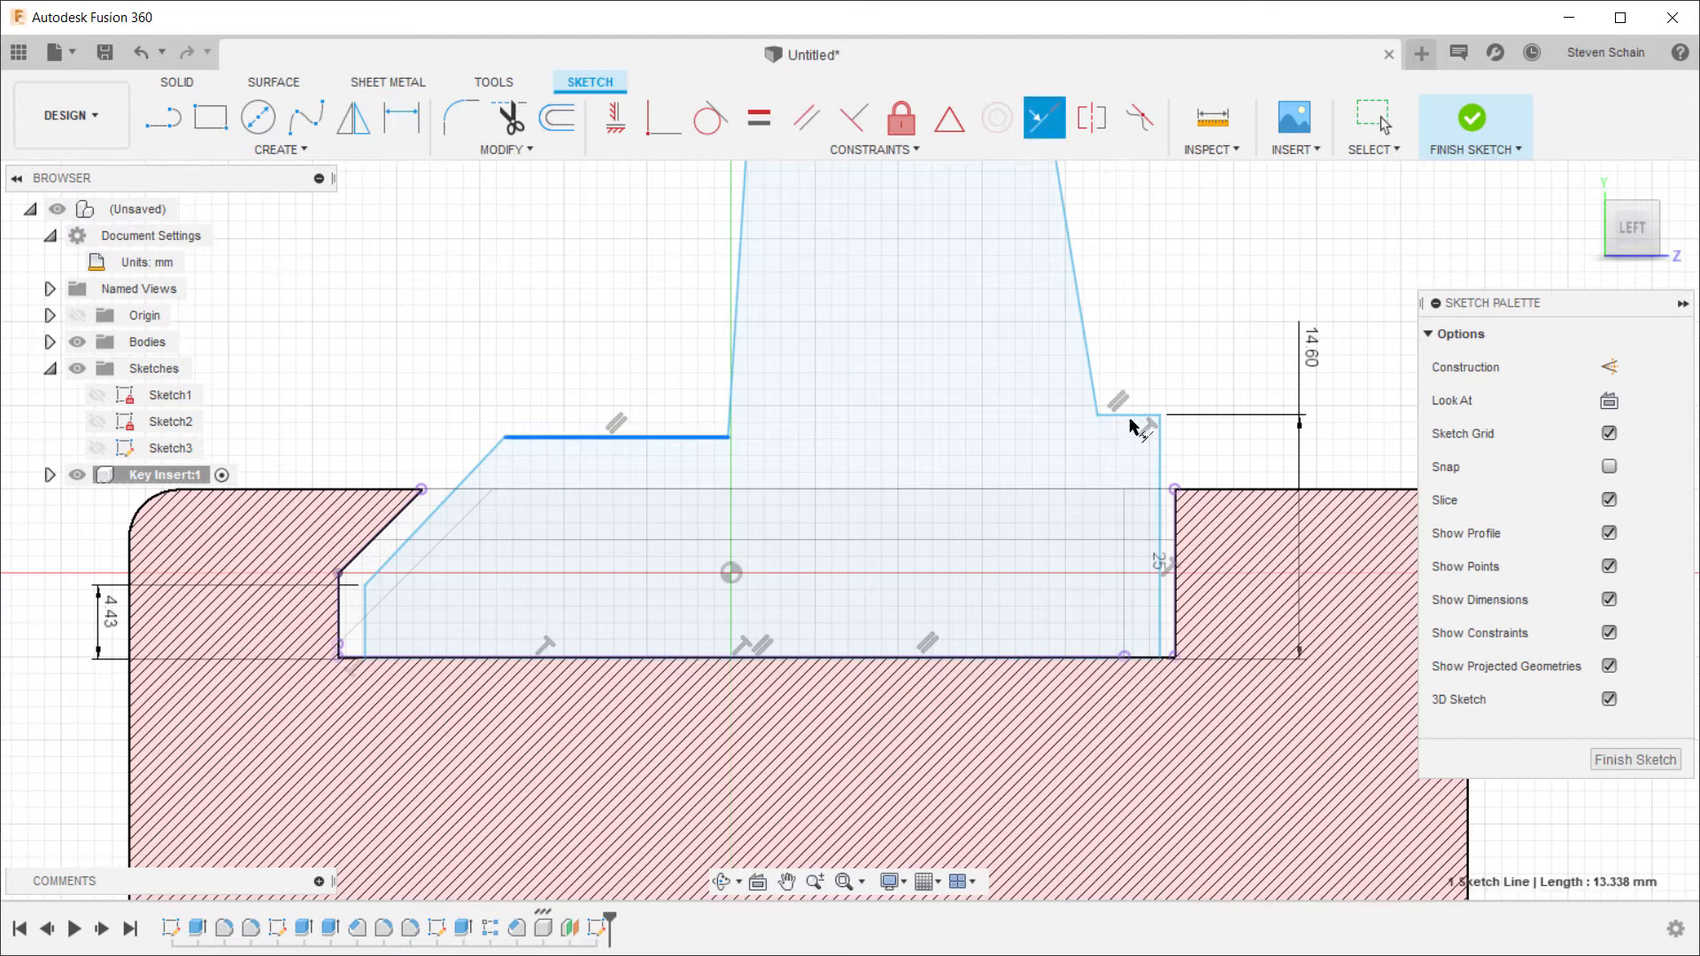
pyautogui.click(1131, 416)
# Step: Make the profile's slanted edge parallel to the pocket's slanted wall
pyautogui.click(401, 117)
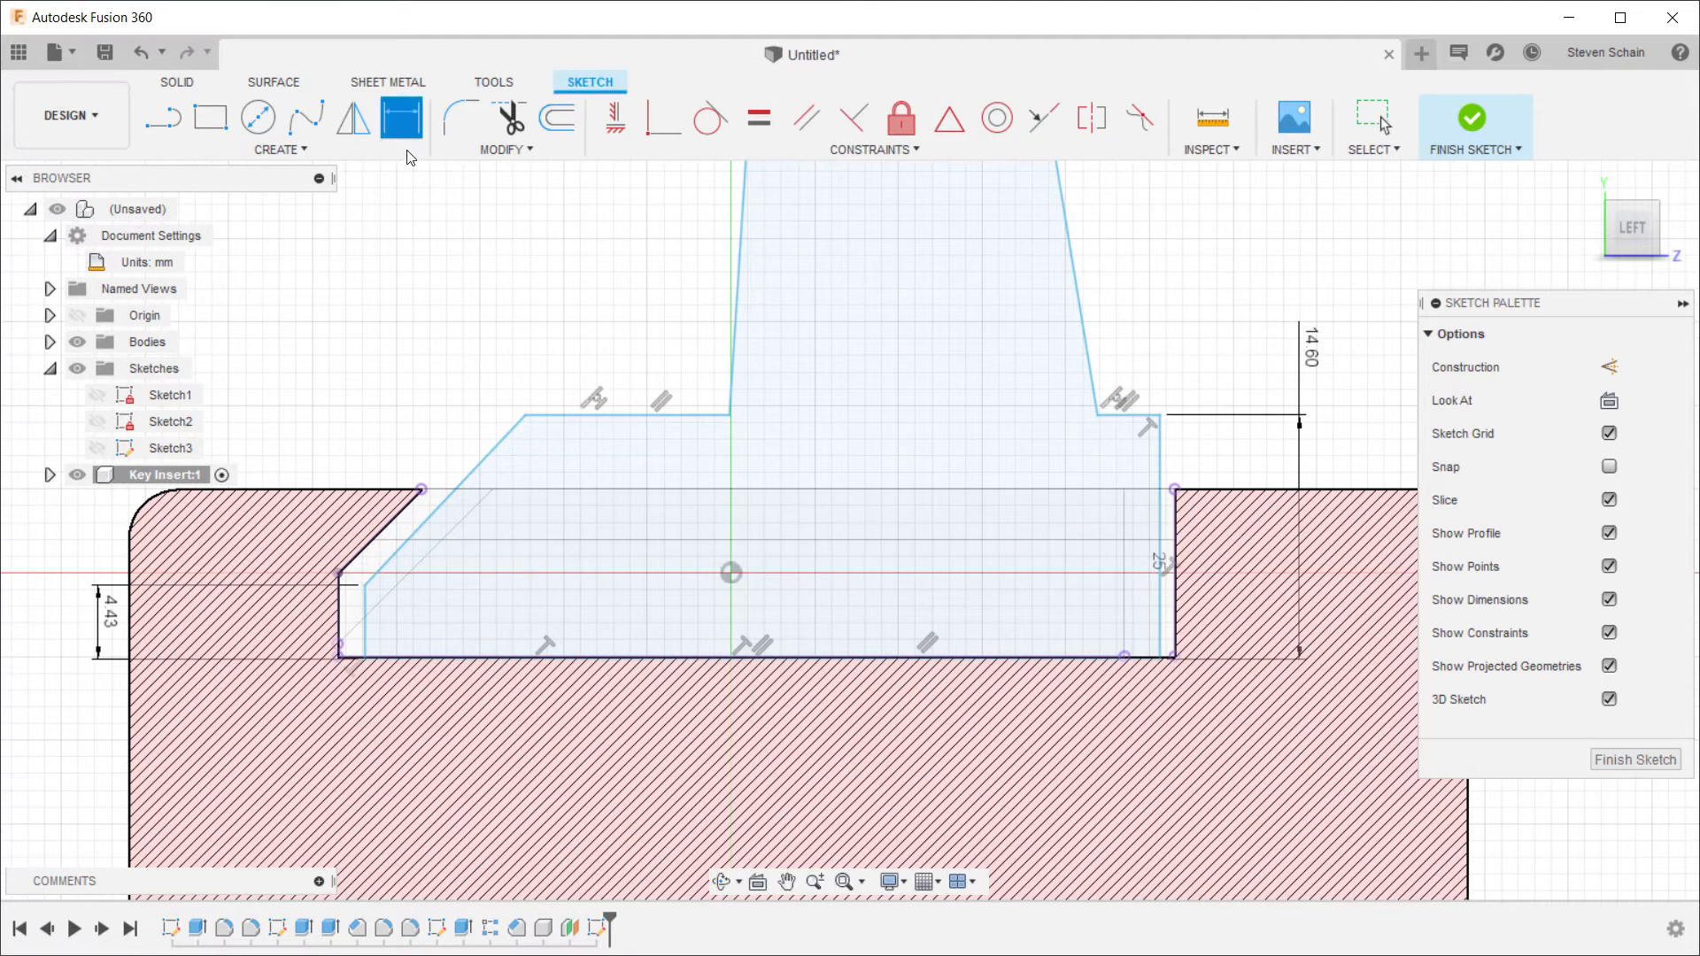
pyautogui.click(811, 124)
pyautogui.click(445, 500)
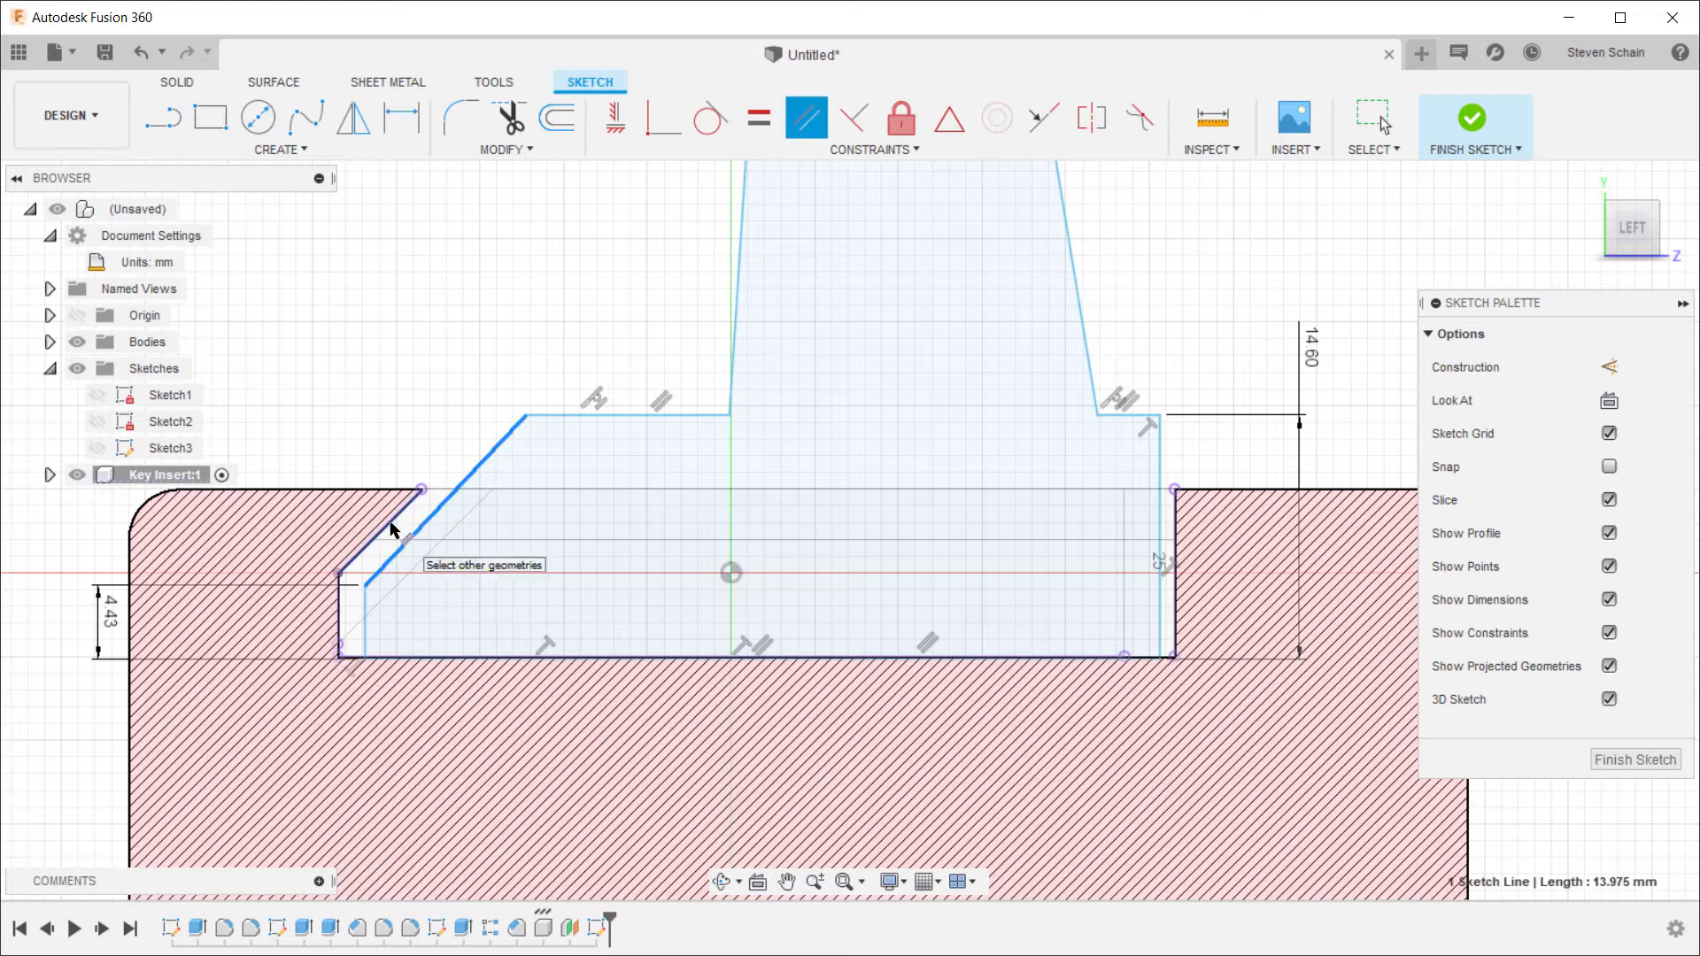
pyautogui.click(386, 522)
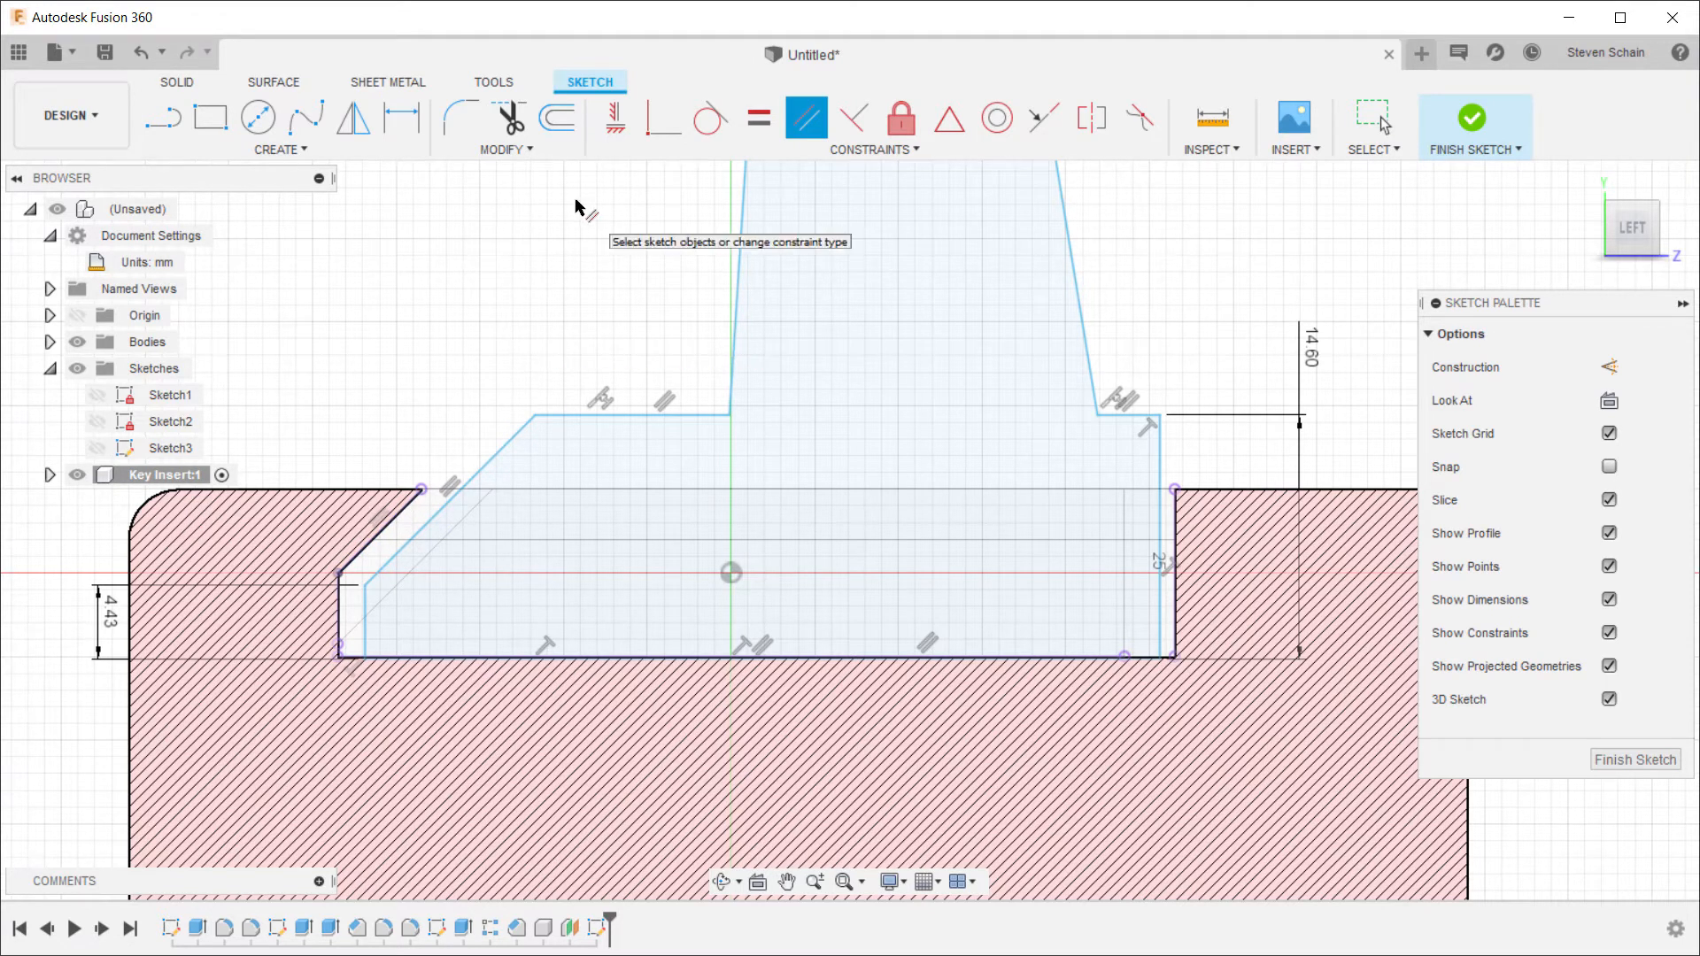
pyautogui.press('Escape')
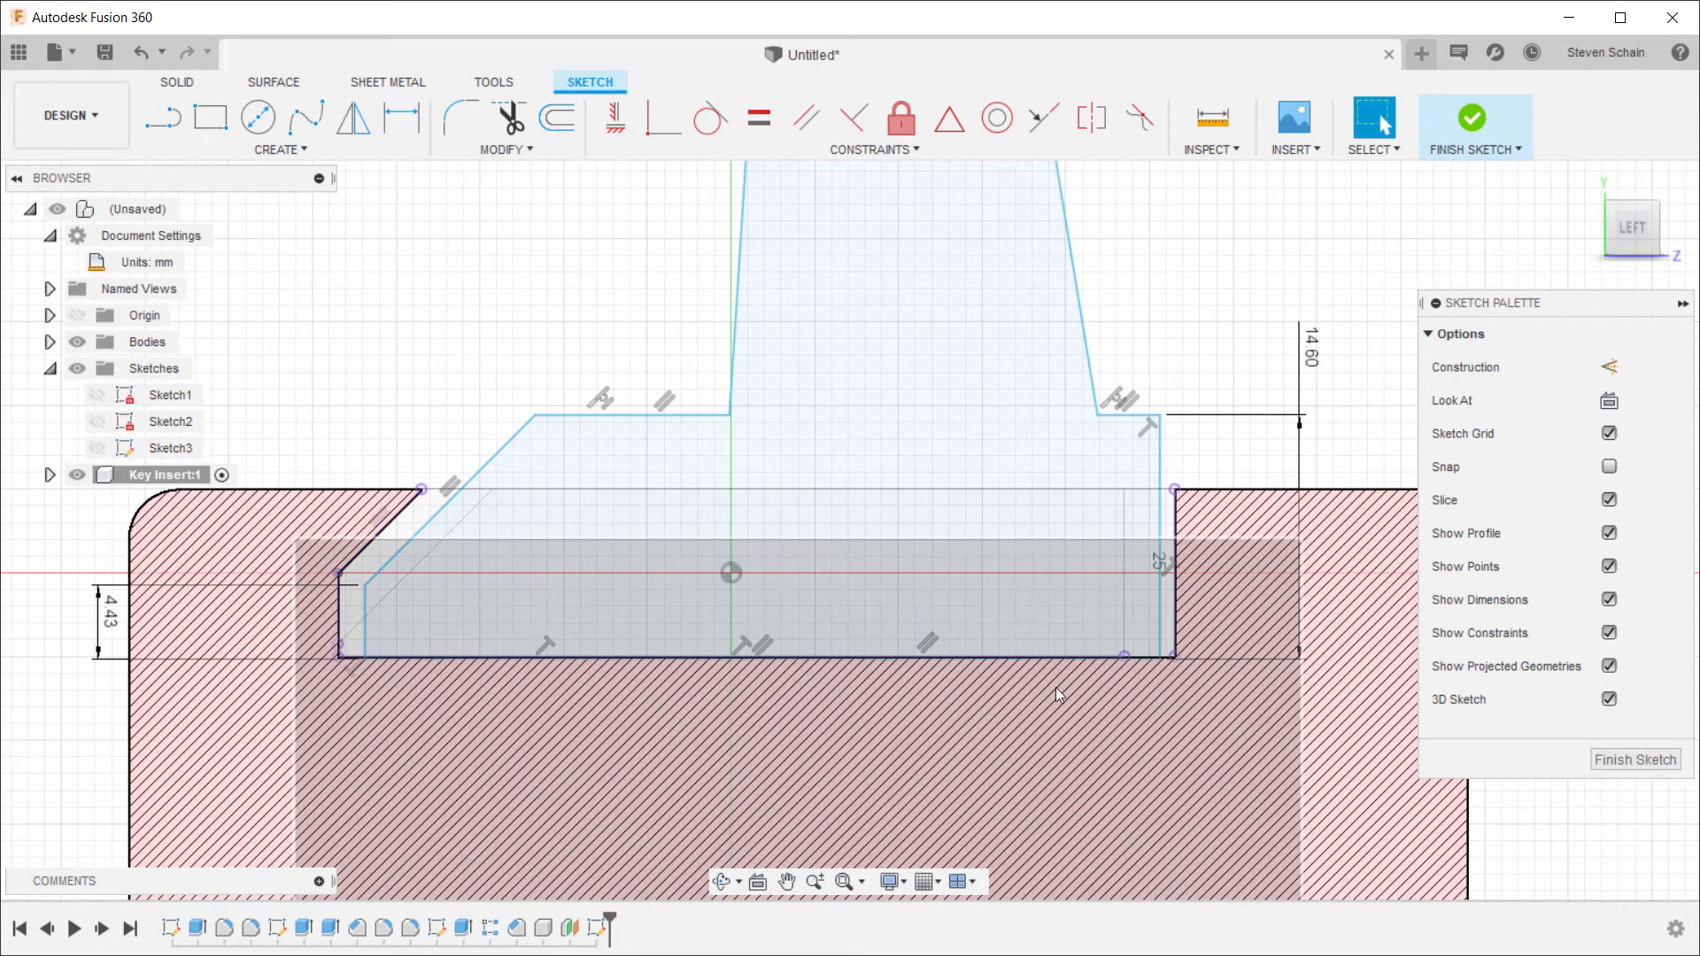
# Step: Move the profile's bottom line off the pocket floor and dimension the gap between them as 0.3 mm
pyautogui.moveTo(1095, 657); pyautogui.dragTo(1094, 643)
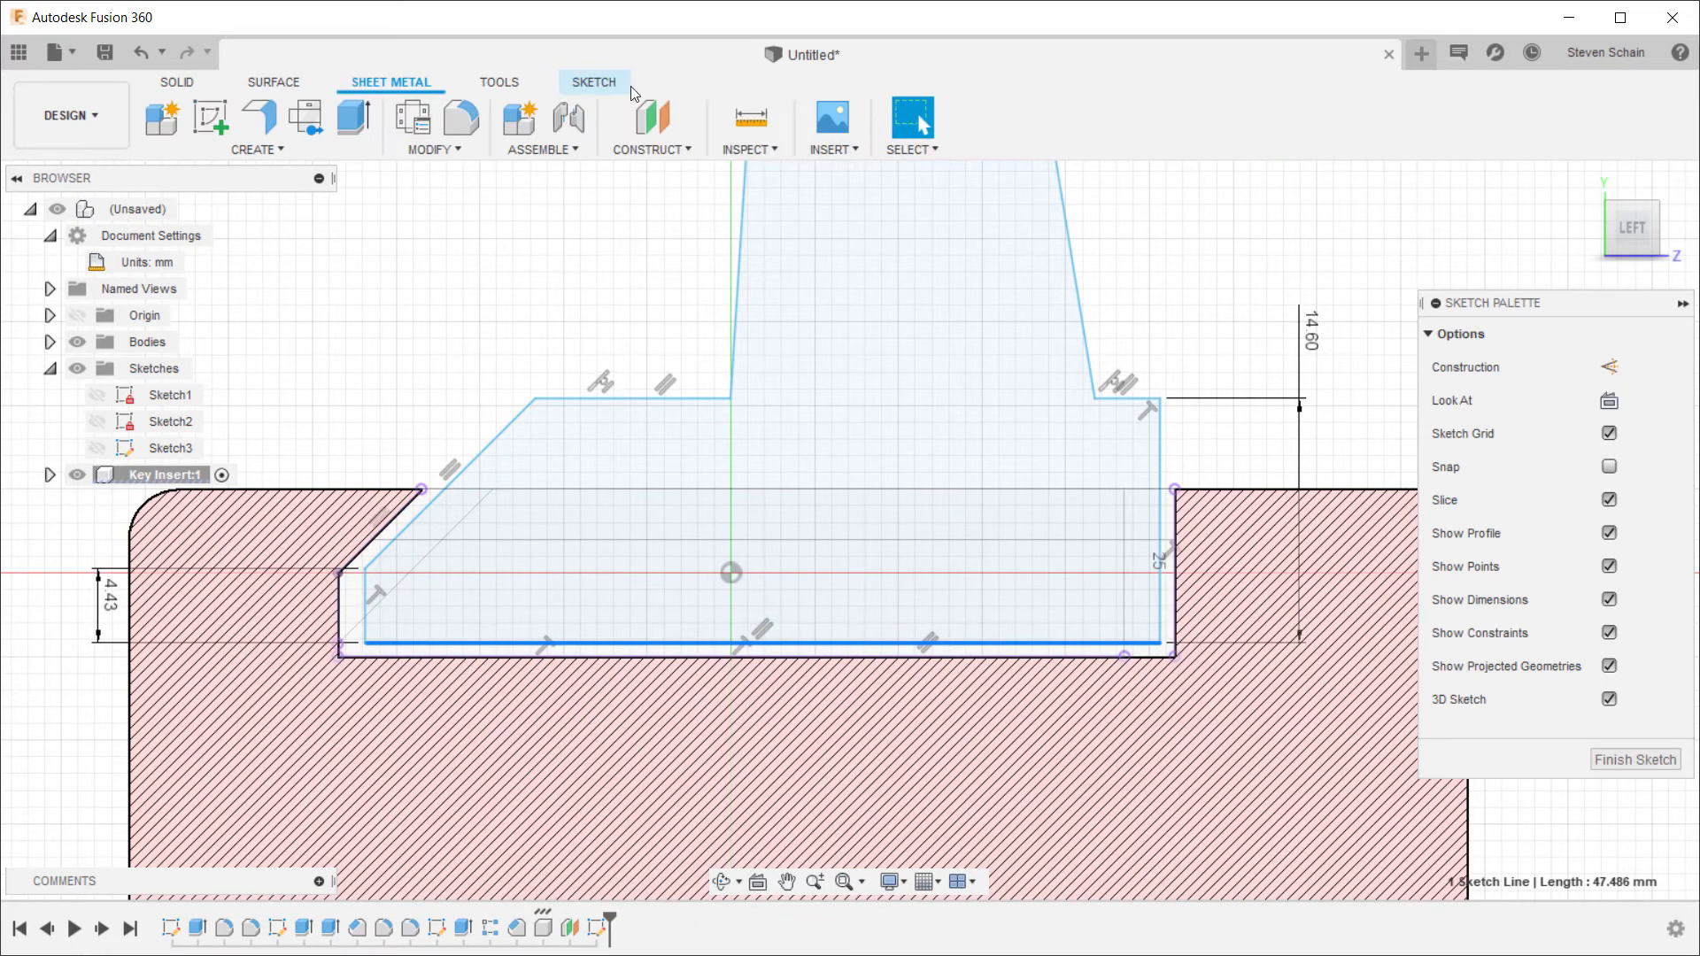
pyautogui.click(401, 117)
pyautogui.click(664, 656)
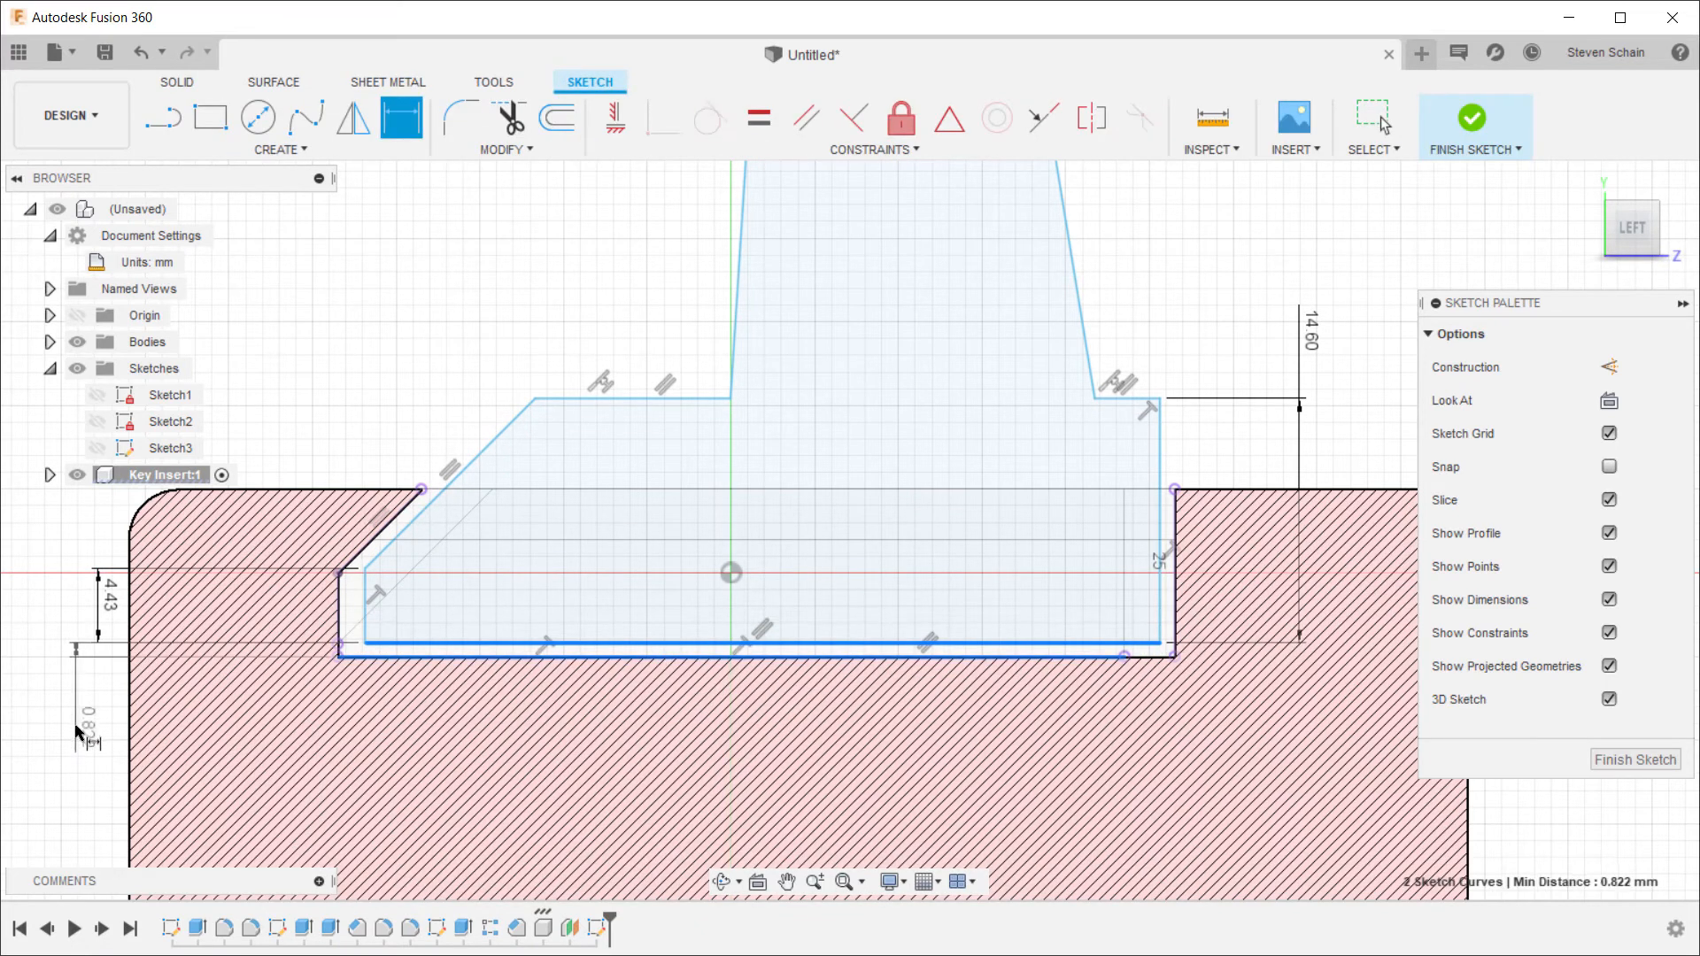
pyautogui.click(76, 726)
pyautogui.write('.03')
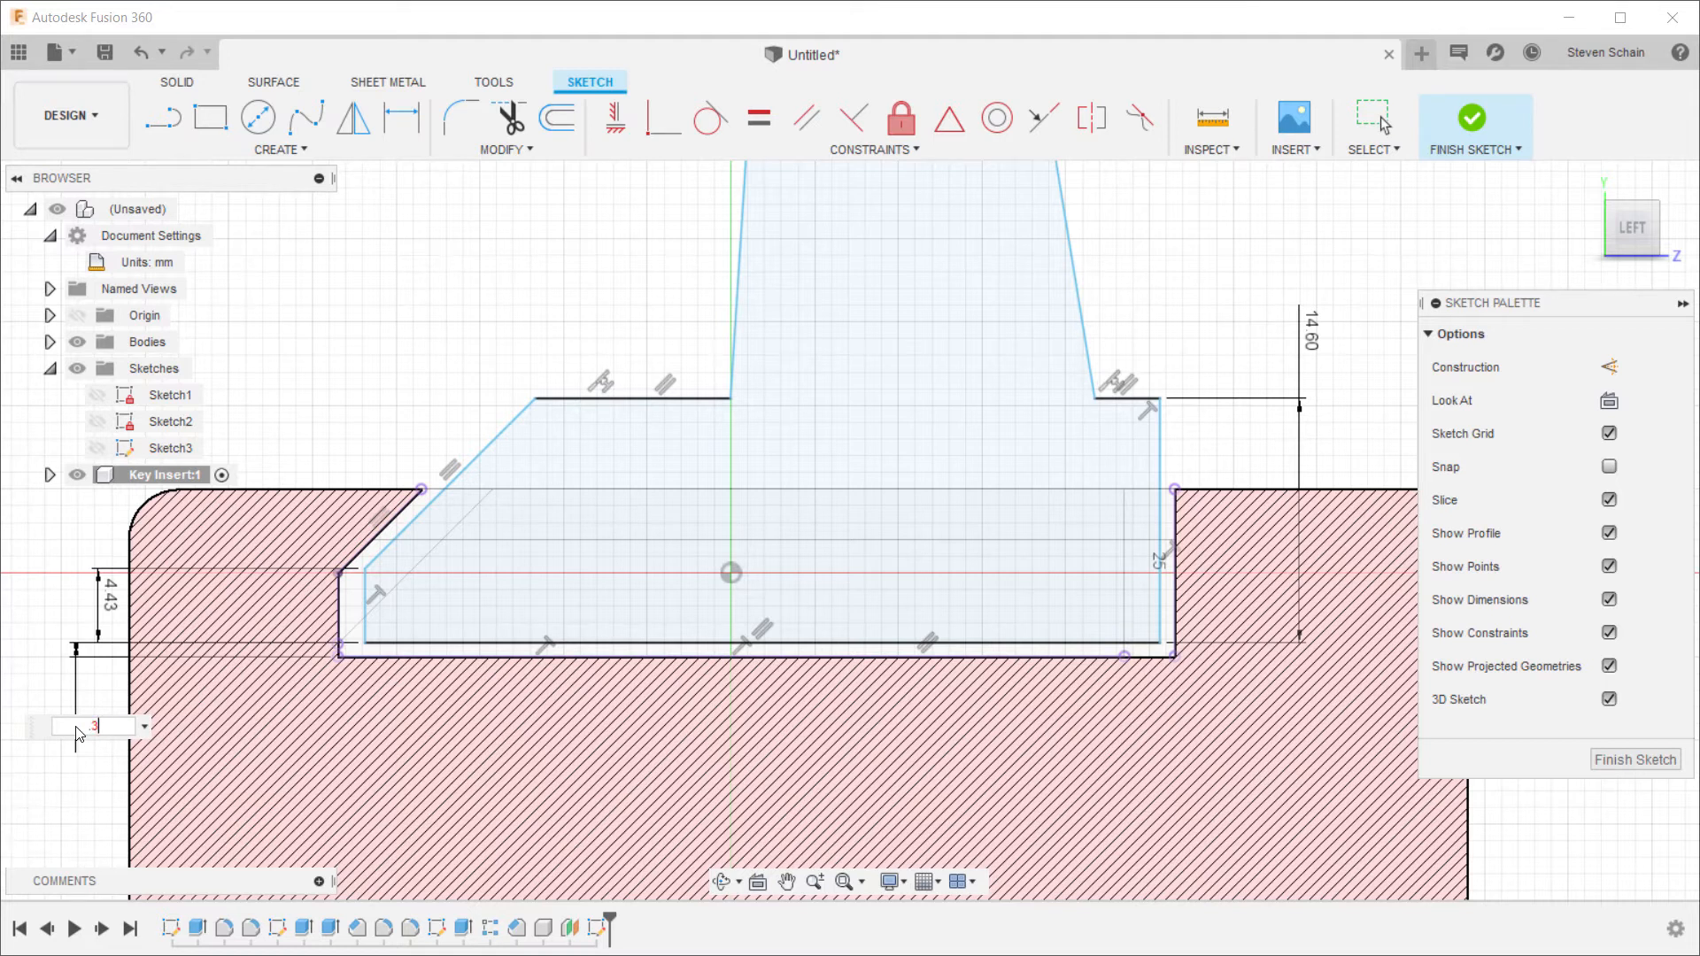
pyautogui.press('Return')
# Step: Dimension the gap between the profile's left vertical edge and the pocket wall, linking it to the 0.3 mm floor gap dimension
pyautogui.click(365, 618)
pyautogui.click(338, 627)
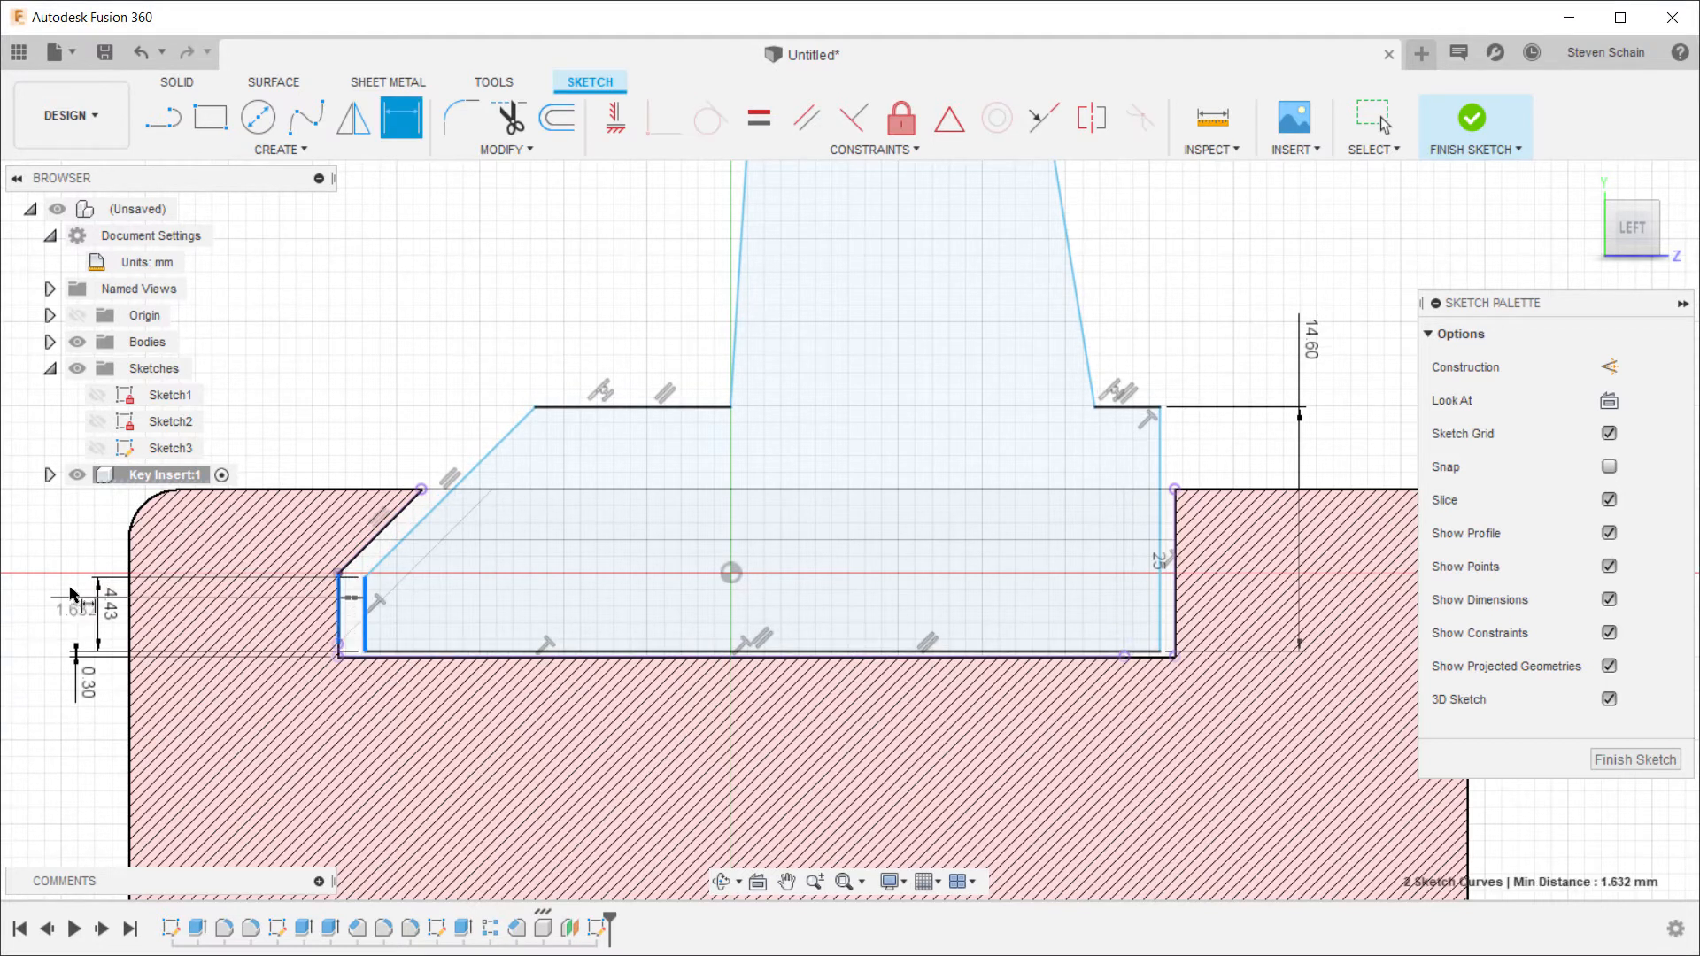
pyautogui.click(74, 563)
pyautogui.click(86, 699)
pyautogui.press('Return')
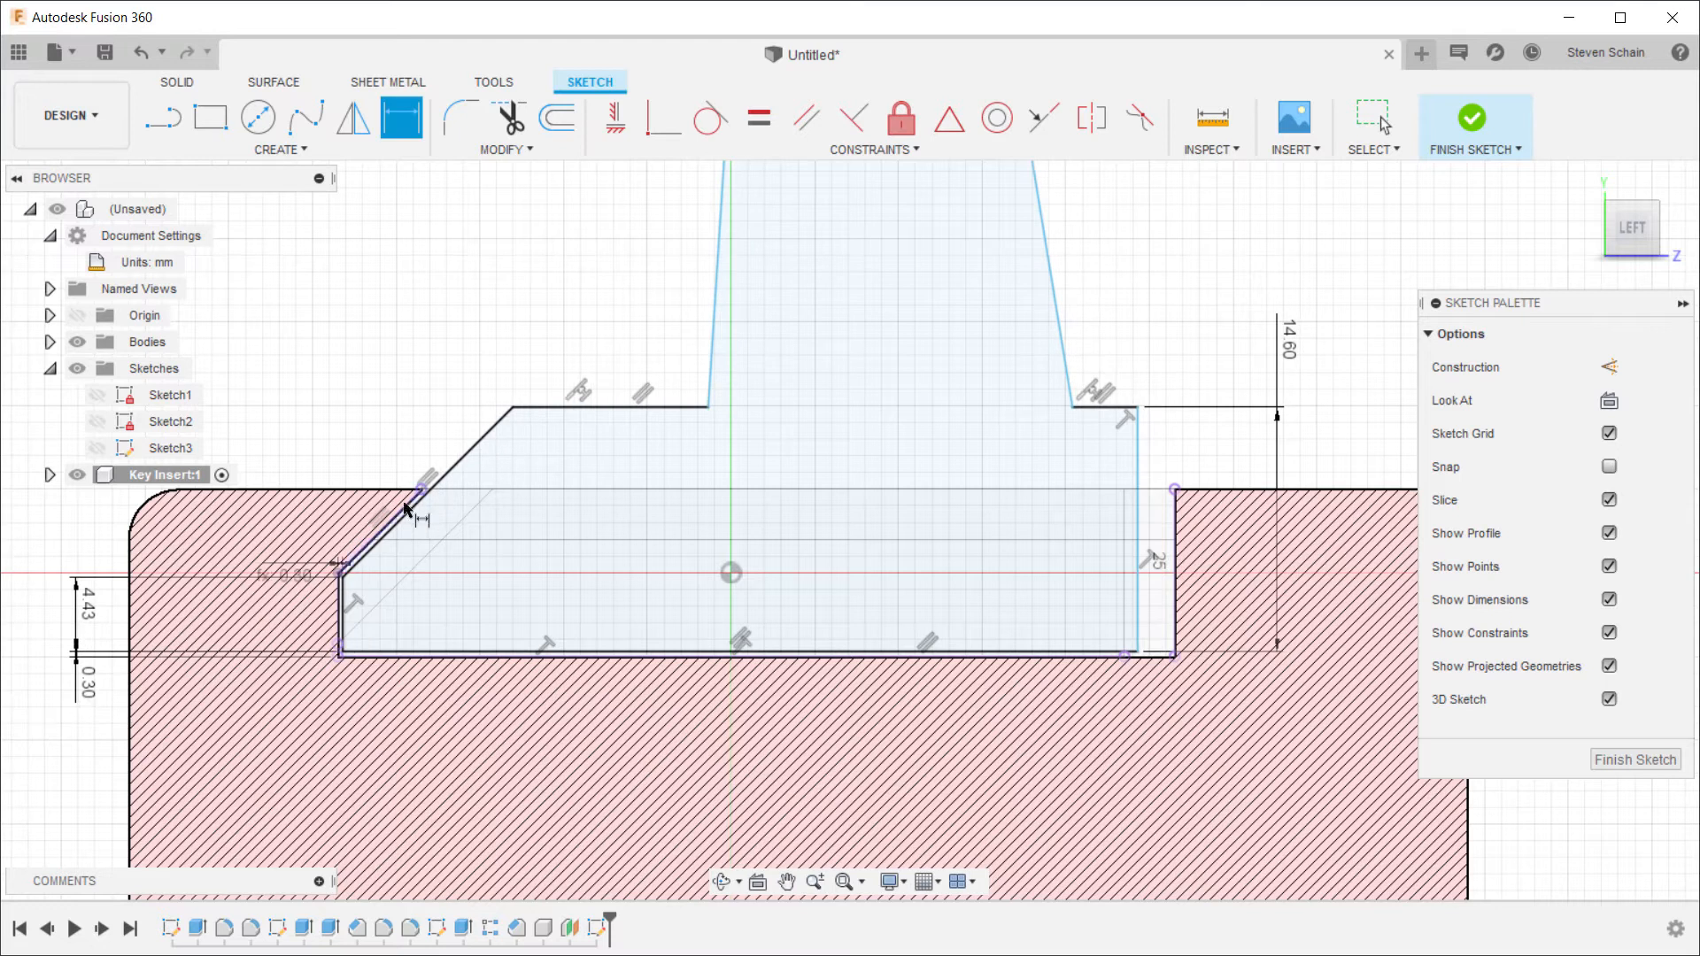
# Step: Try to add a driven dimension for the gap between the profile's slanted edge and the pocket's slanted wall
pyautogui.click(407, 512)
pyautogui.click(395, 515)
pyautogui.click(157, 648)
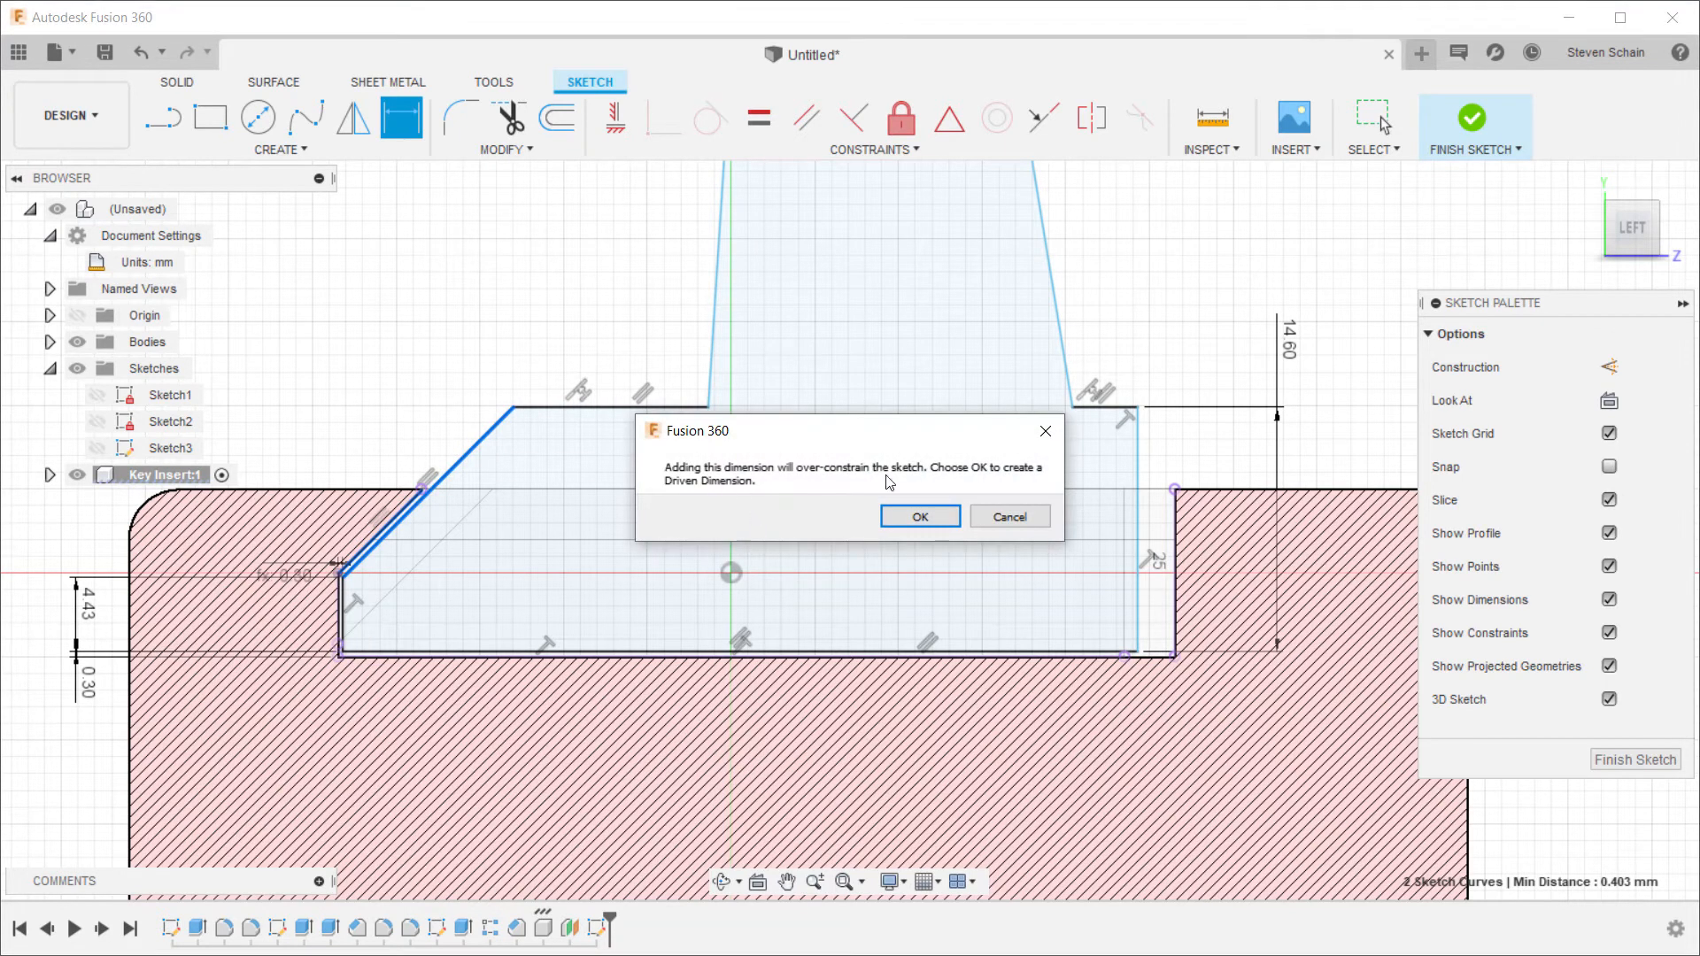
pyautogui.click(919, 516)
# Step: Dimension the gap between the profile's right edge and the pocket wall, linking it to the 0.3 mm floor gap dimension
pyautogui.click(1137, 631)
pyautogui.click(1174, 625)
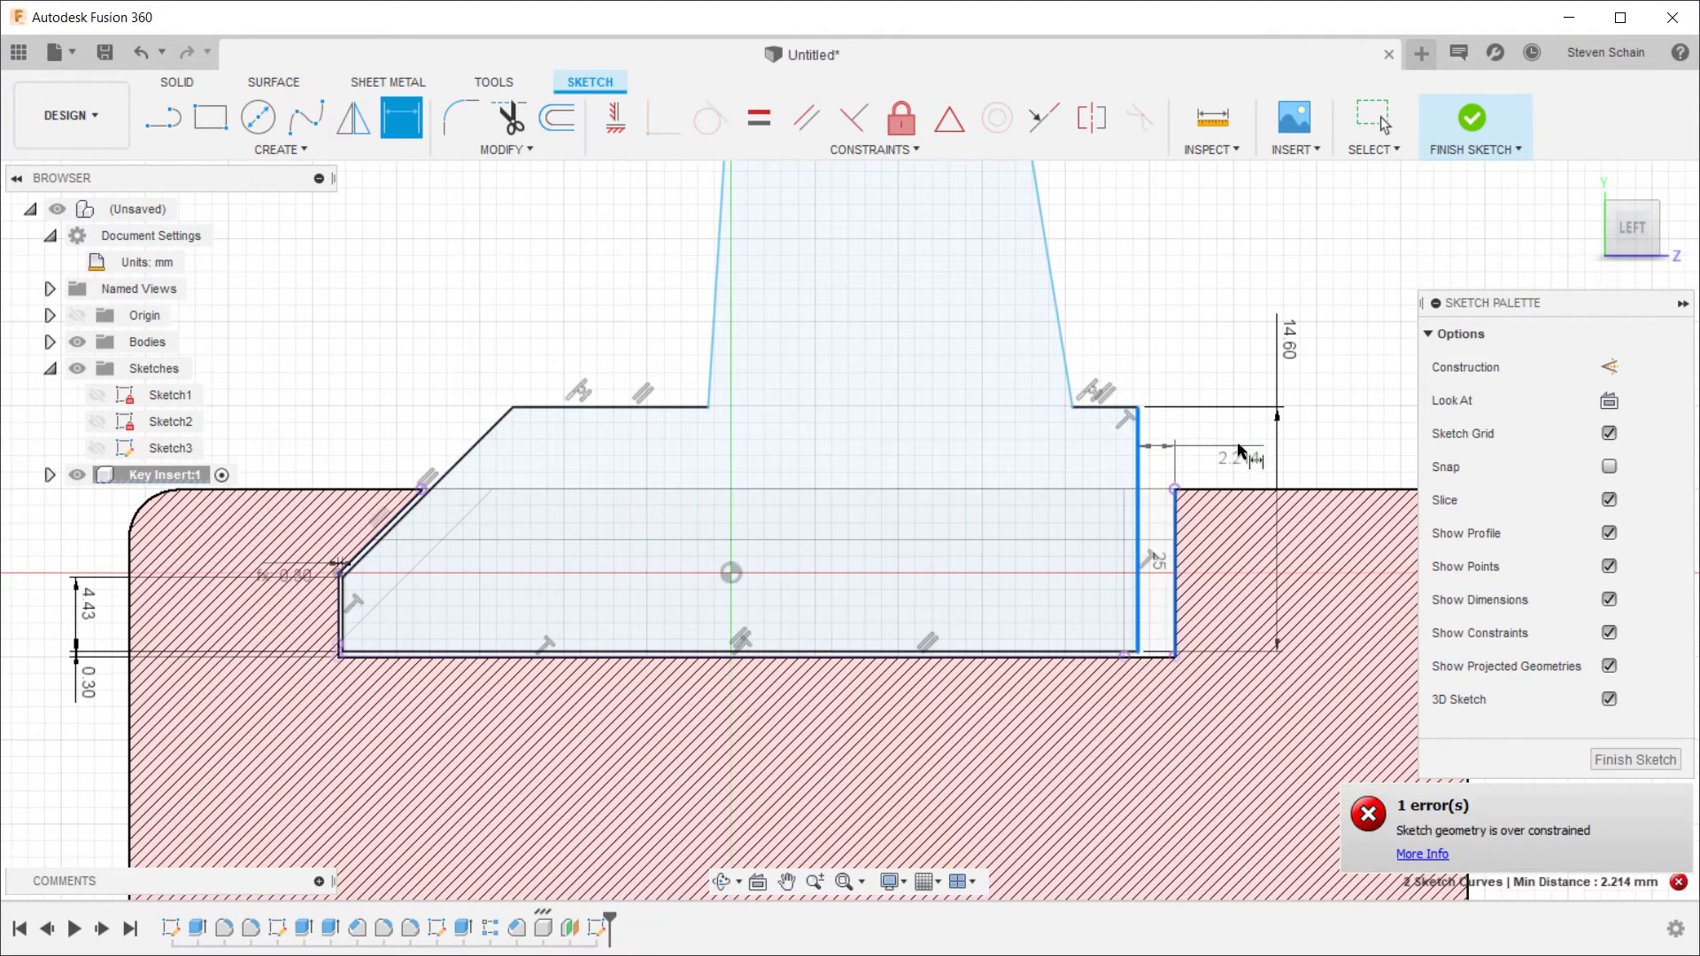
pyautogui.click(1239, 453)
pyautogui.press('Escape')
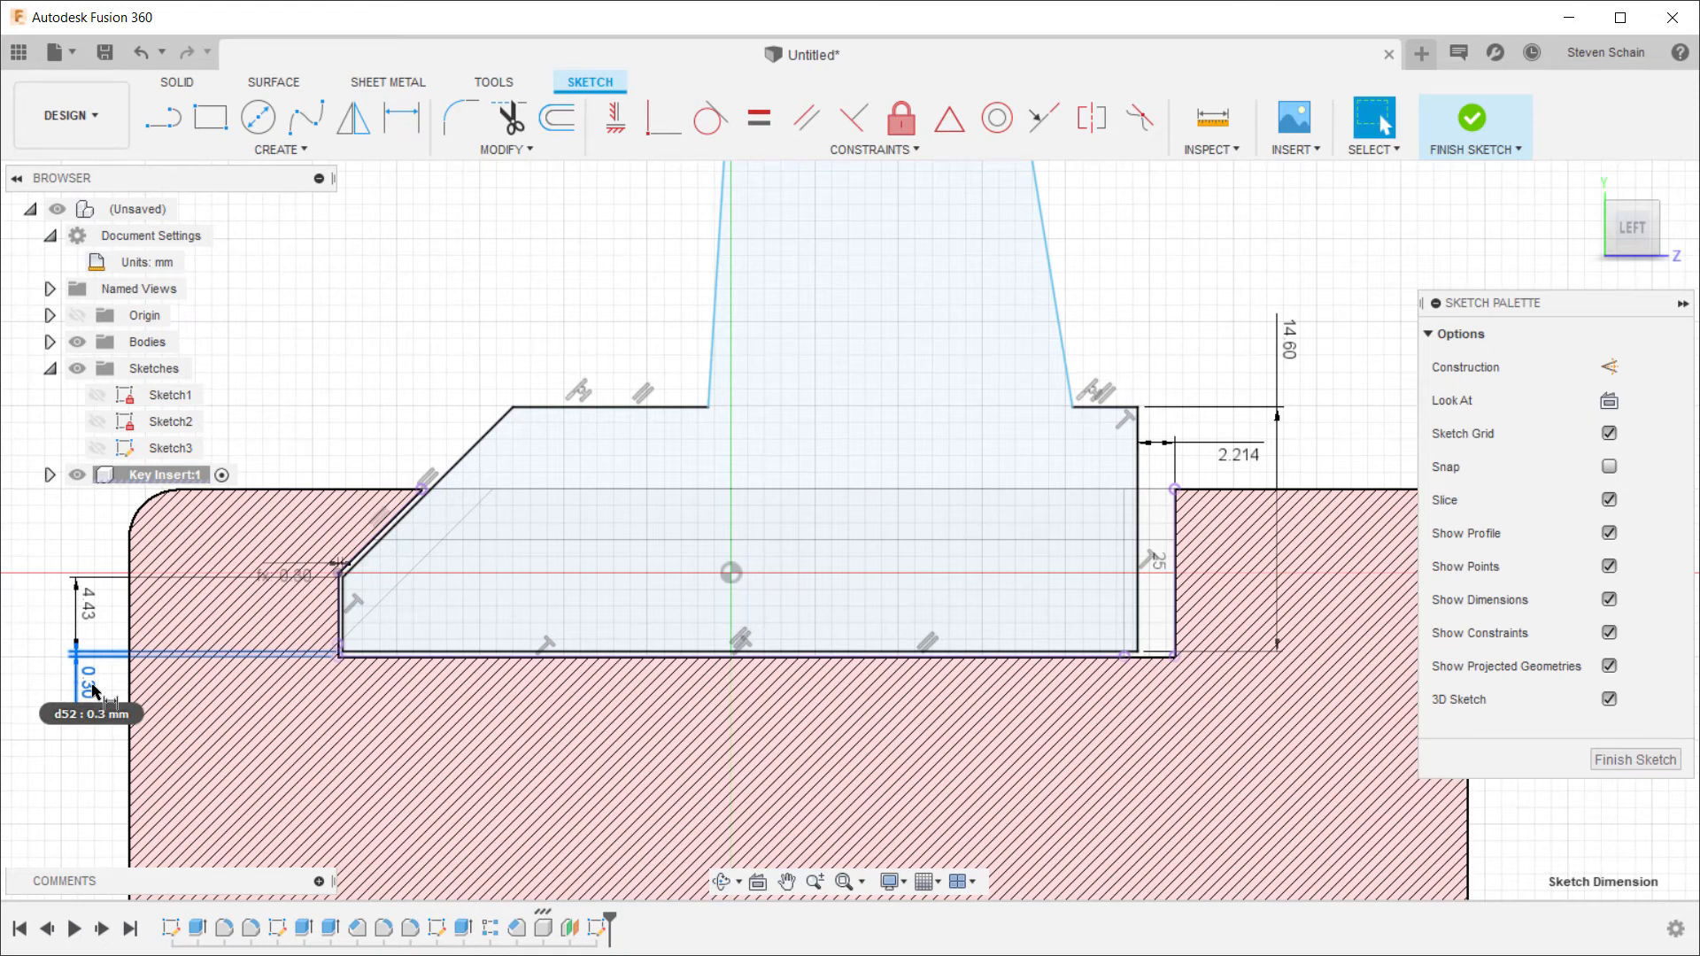
pyautogui.doubleClick(1237, 455)
pyautogui.click(93, 689)
pyautogui.press('Return')
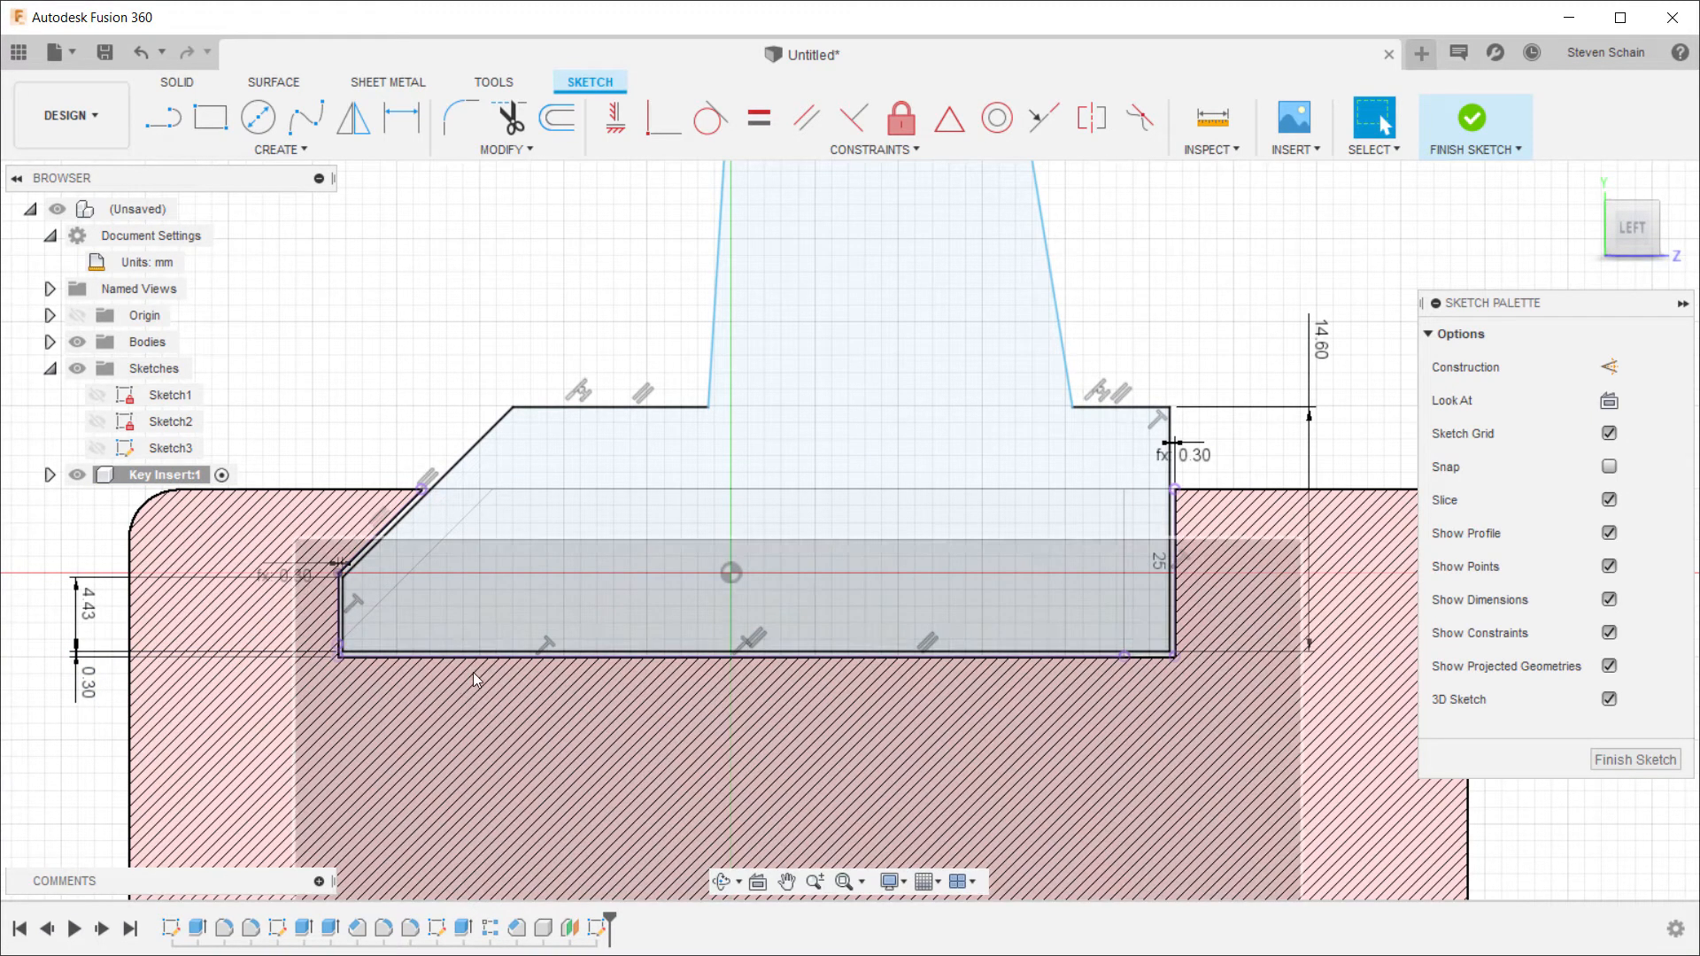
pyautogui.moveTo(687, 497); pyautogui.dragTo(727, 699, button='middle')
pyautogui.scroll(-2, 729, 700)
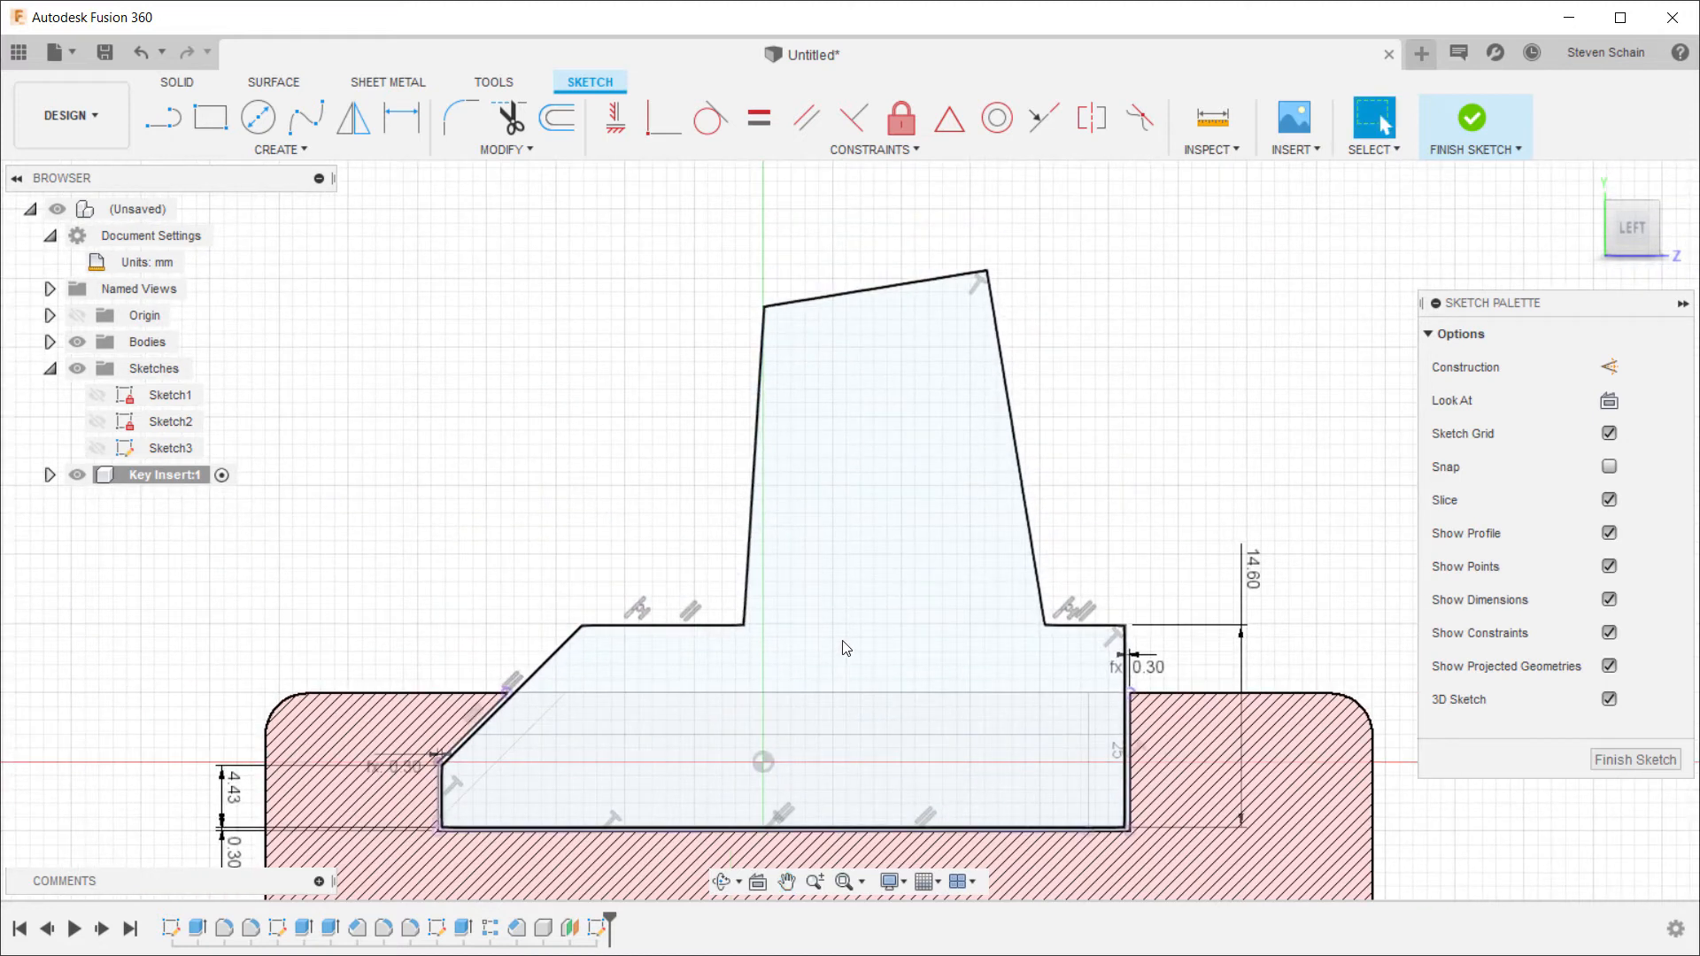
# Step: Dimension the angle between the upper part's right slanted edge and the short horizontal shelf as 125 degrees
pyautogui.press('d')
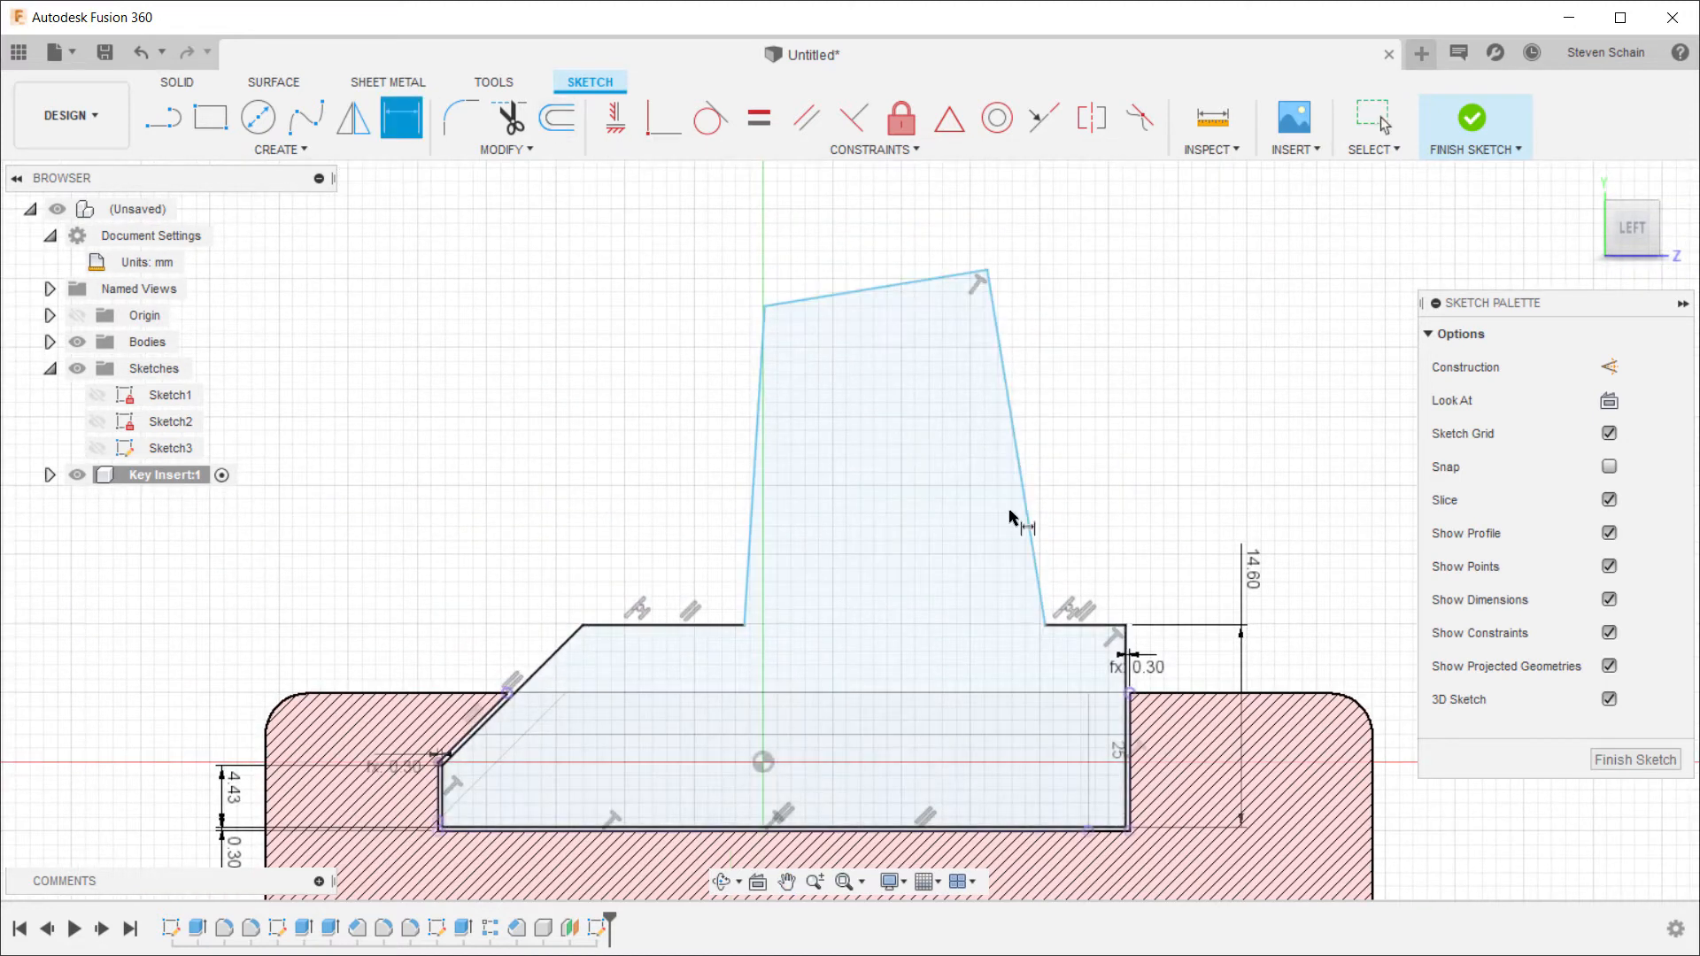
pyautogui.click(1024, 522)
pyautogui.click(1087, 625)
pyautogui.write('125')
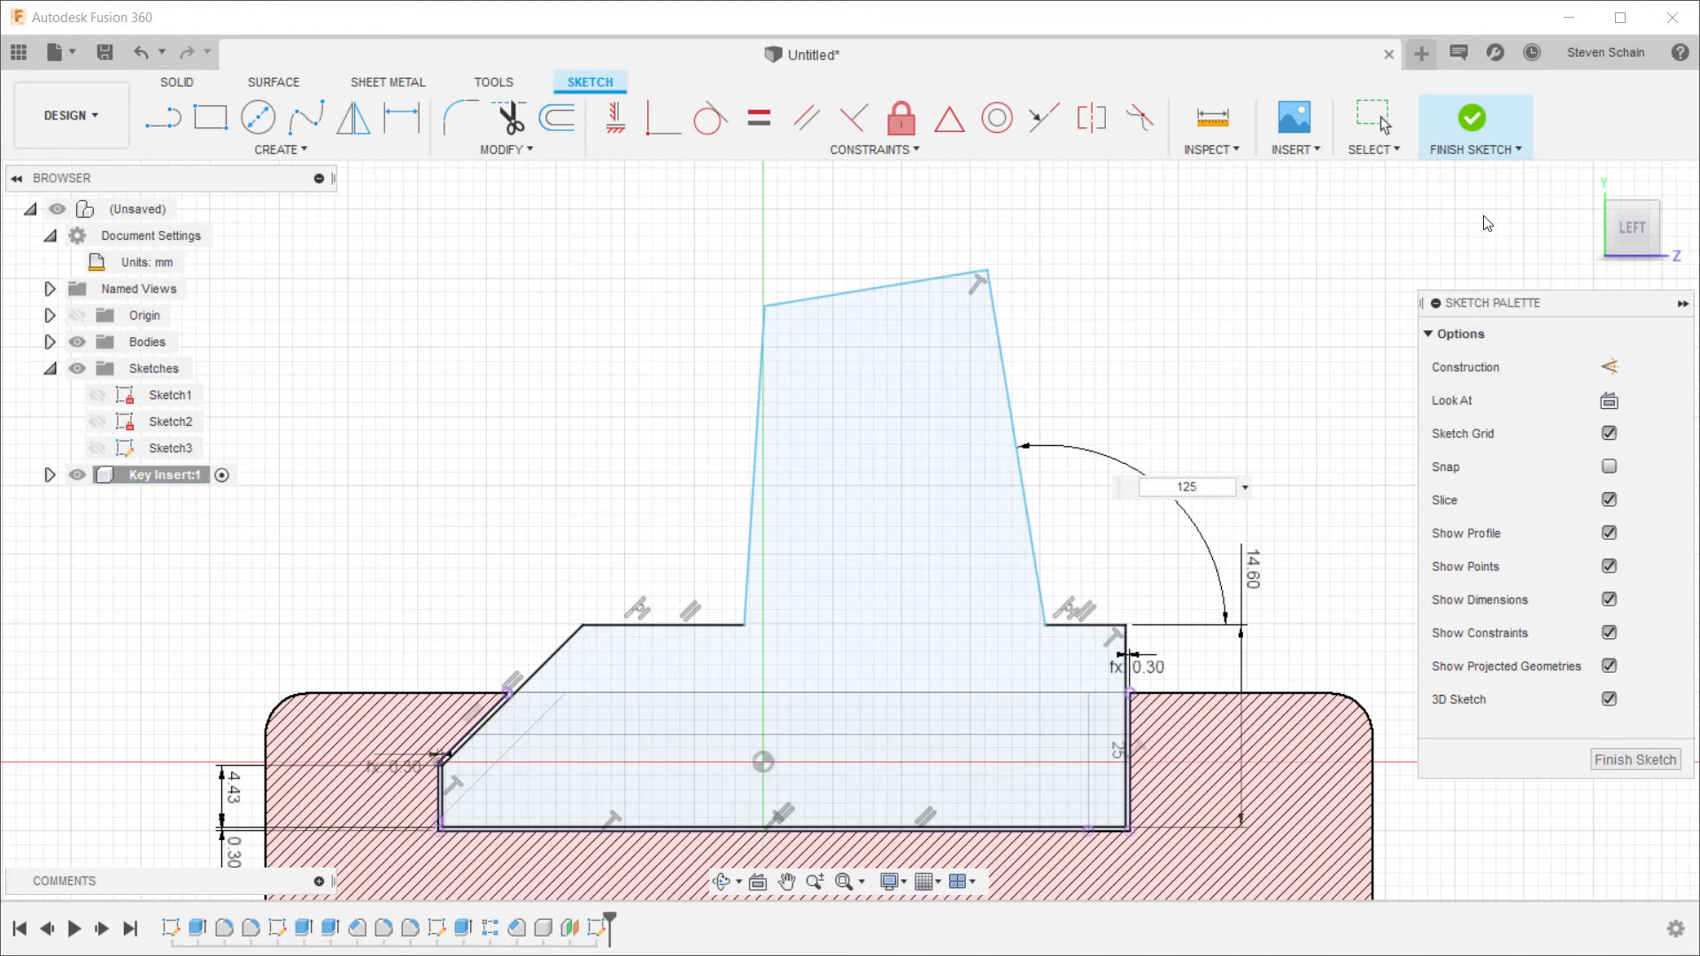
pyautogui.press('Return')
# Step: Dimension the length of the slanted edge at the top of the profile as 15 mm
pyautogui.click(801, 366)
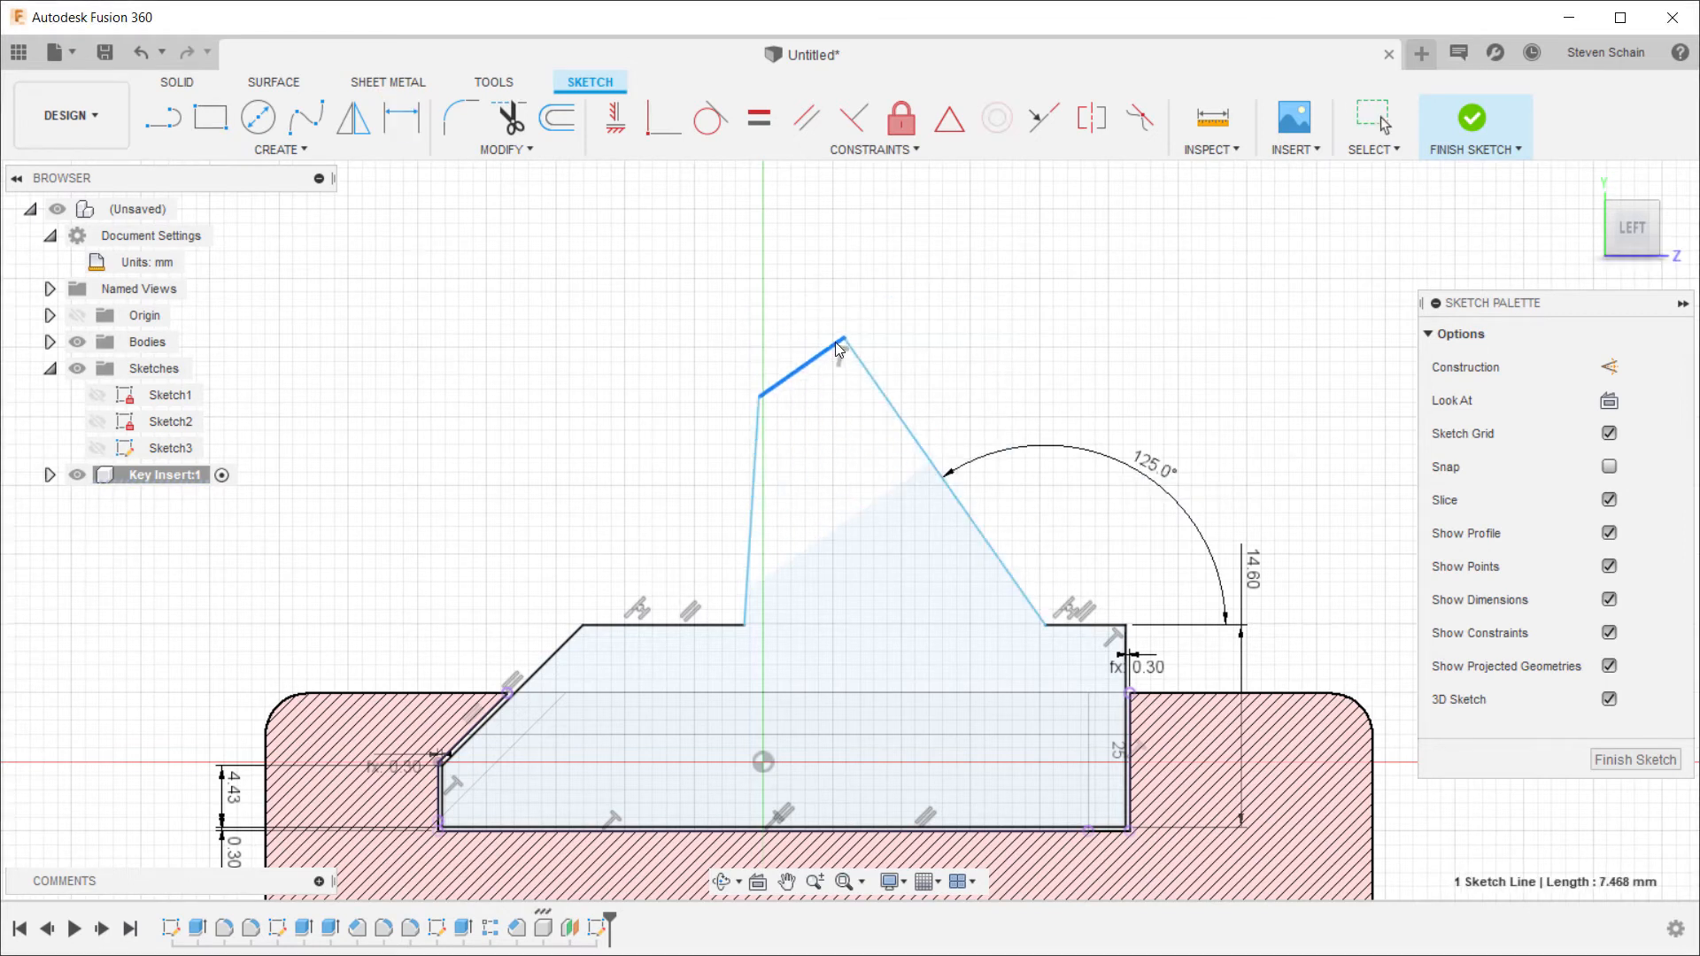
pyautogui.press('d')
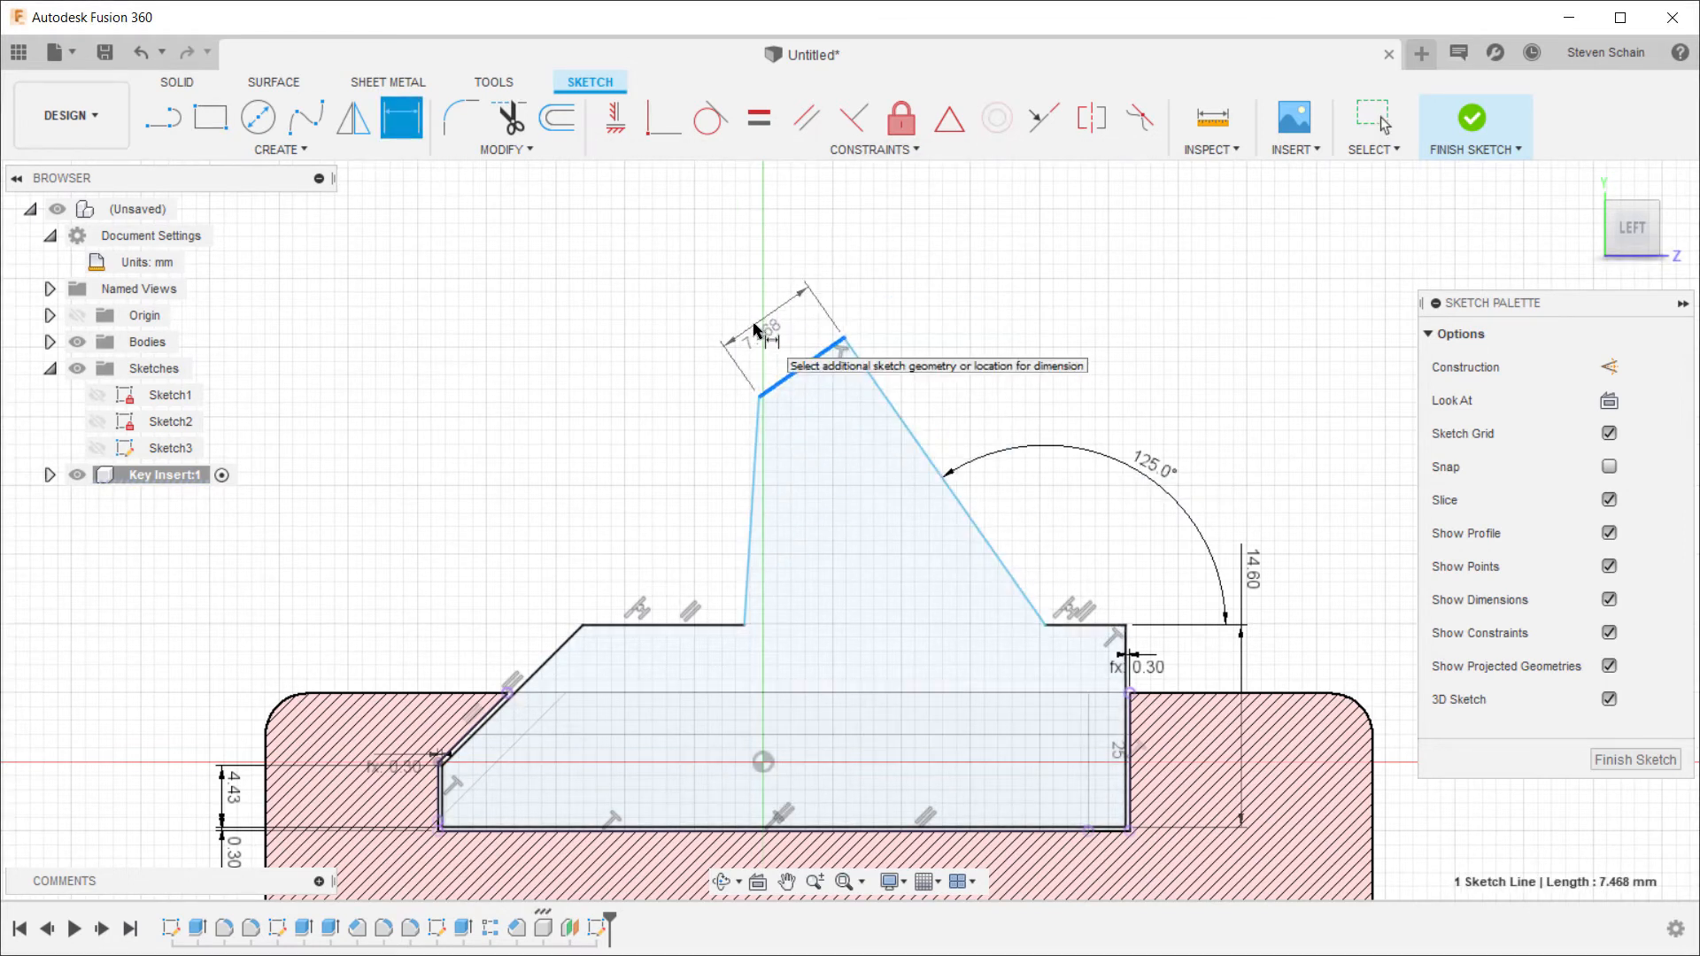
pyautogui.click(754, 330)
pyautogui.write('15')
pyautogui.press('Return')
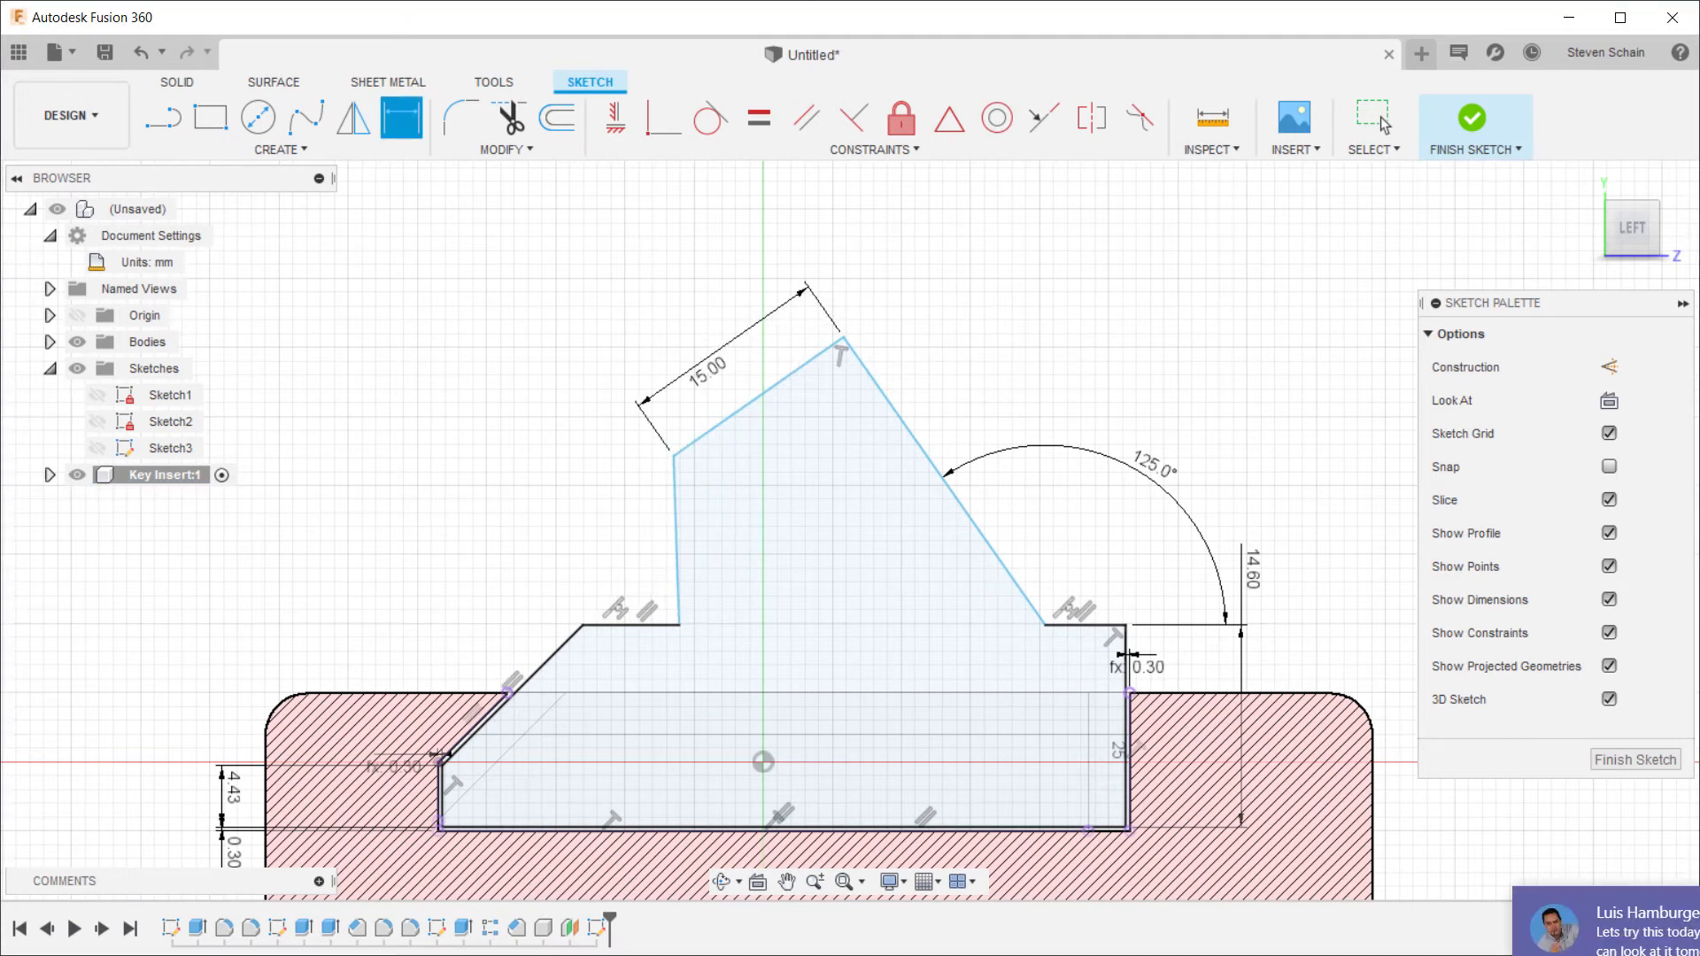
# Step: Dimension the angle between the upper part's left edge and the left horizontal shelf as 68 degrees
pyautogui.click(676, 561)
pyautogui.click(654, 626)
pyautogui.click(372, 312)
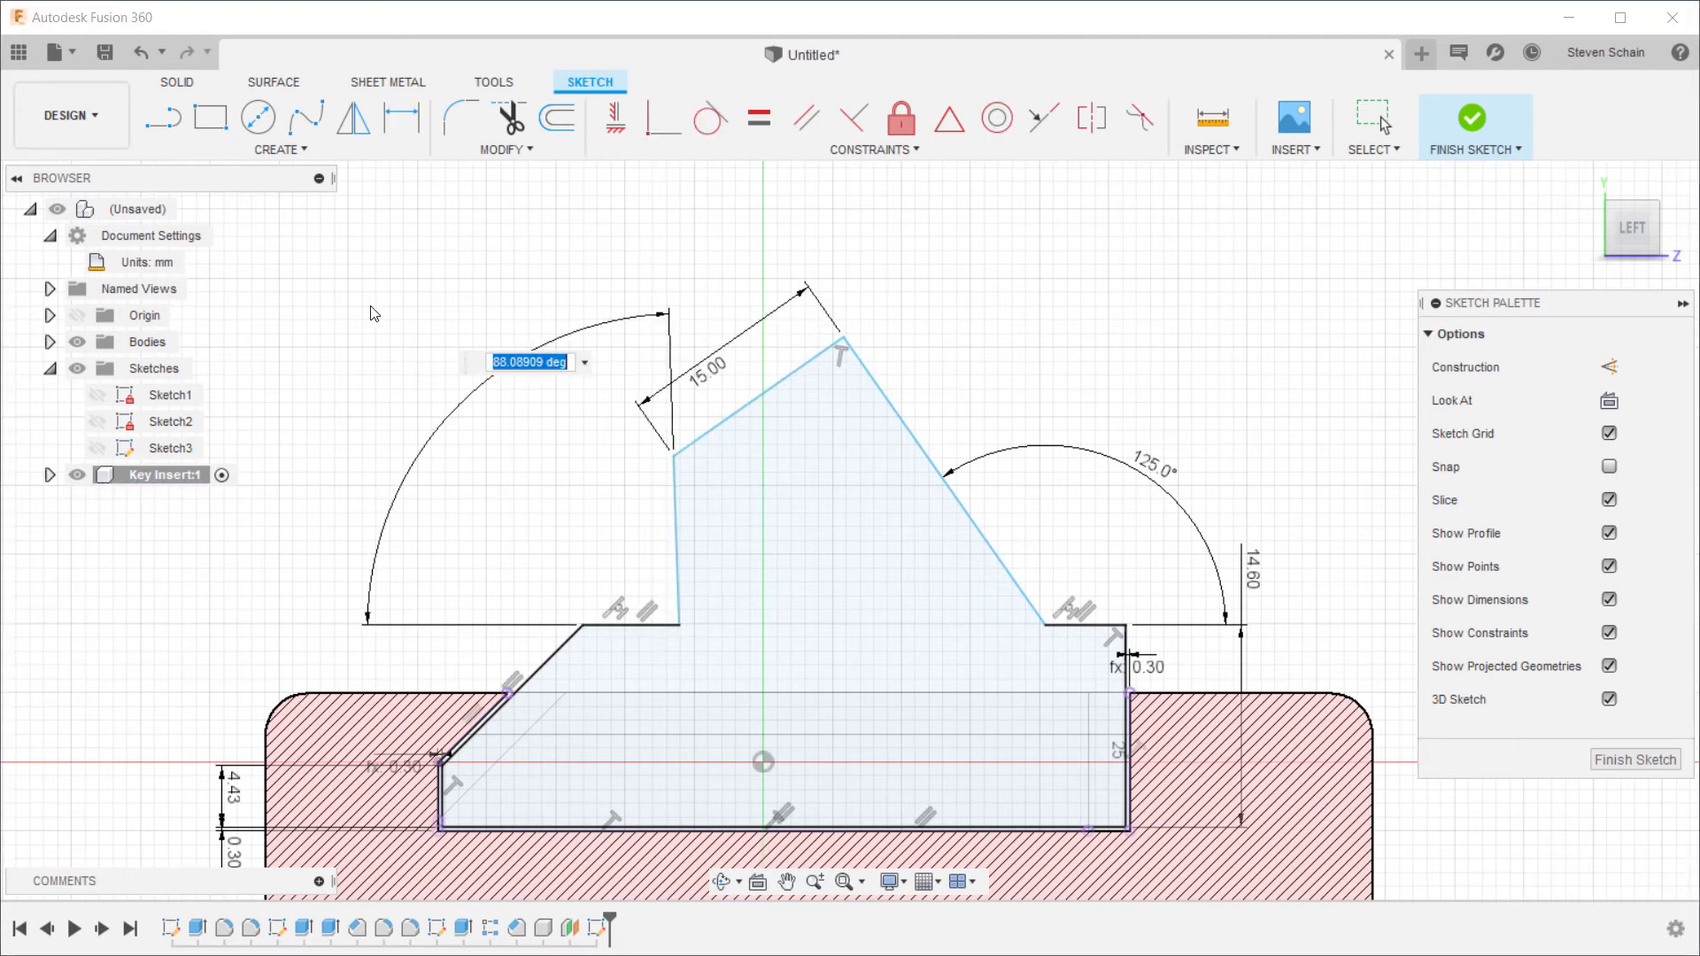
pyautogui.write('68')
pyautogui.press('Return')
pyautogui.scroll(-1, 941, 535)
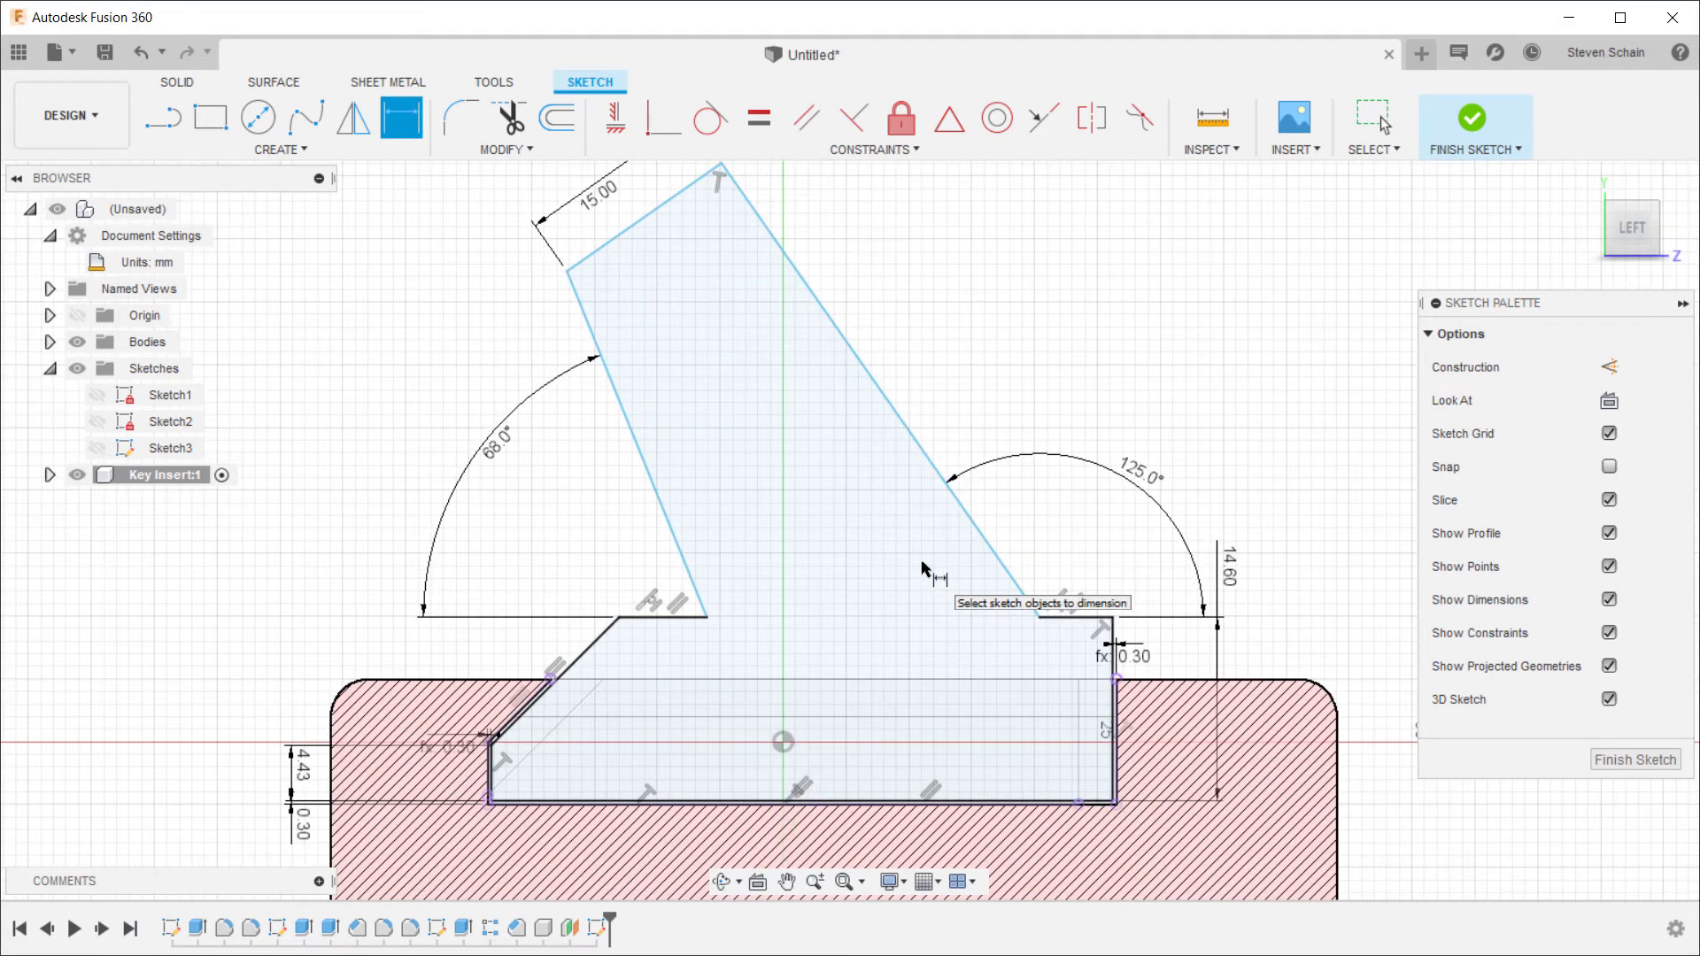
pyautogui.click(906, 425)
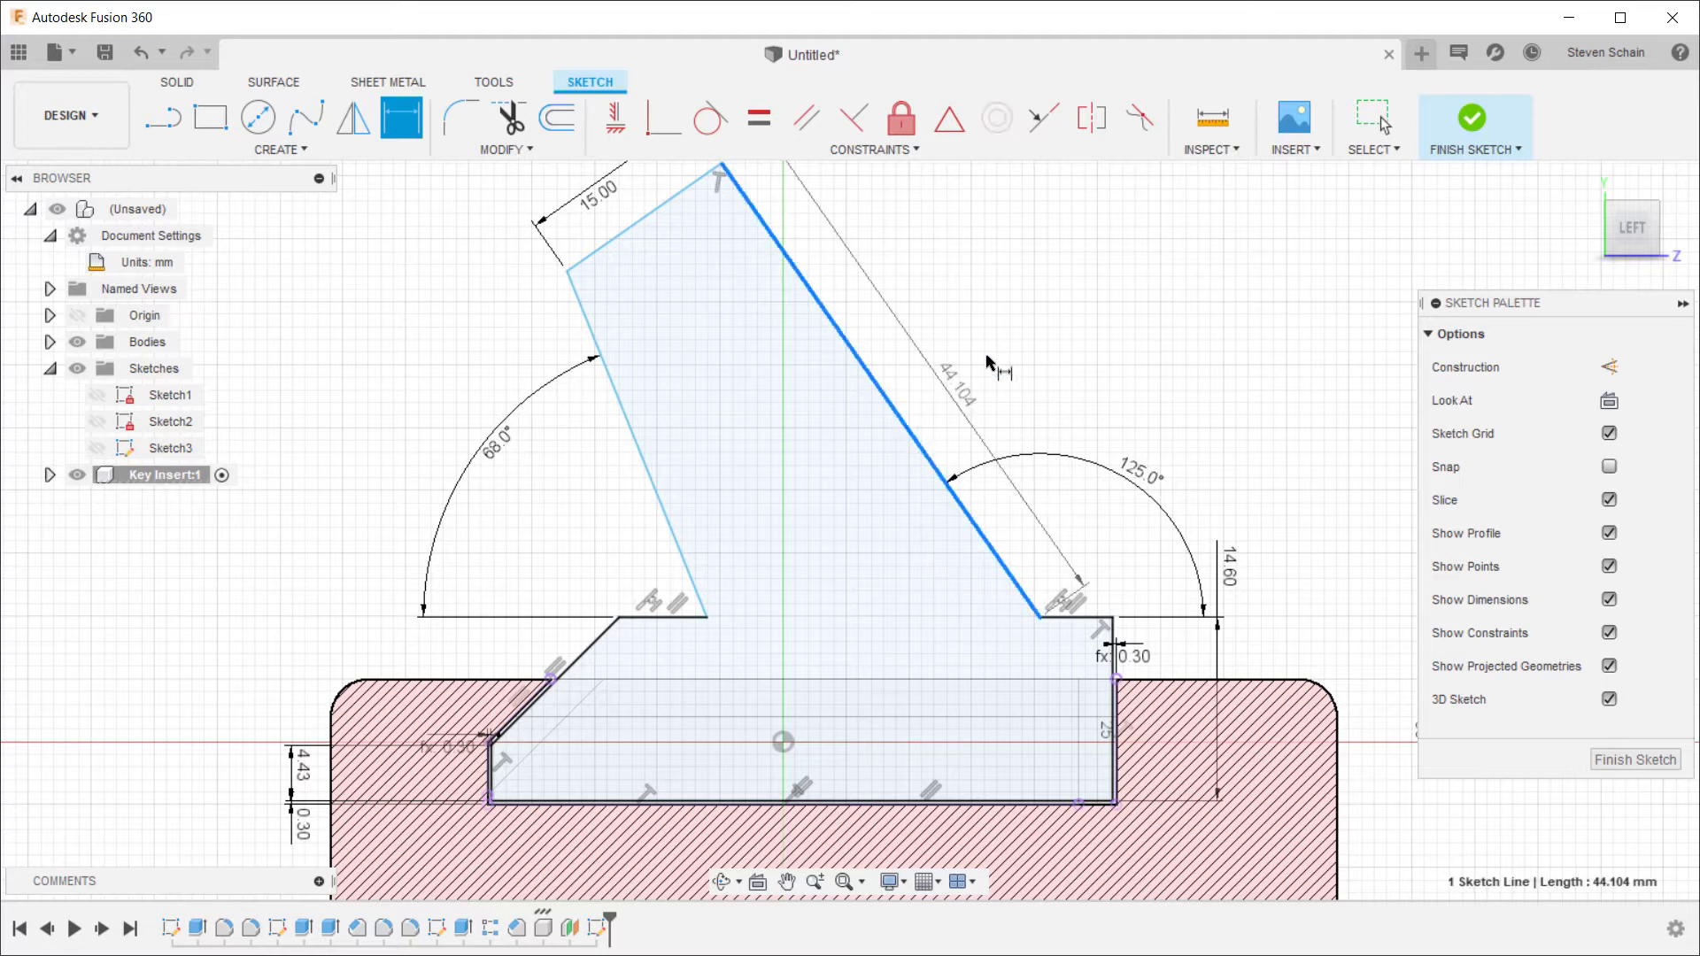
pyautogui.click(1053, 316)
pyautogui.press('Escape')
pyautogui.hotkey('ctrl', 'z')
# Step: Dimension the length of the upper part's right slanted edge as 32 mm
pyautogui.click(879, 389)
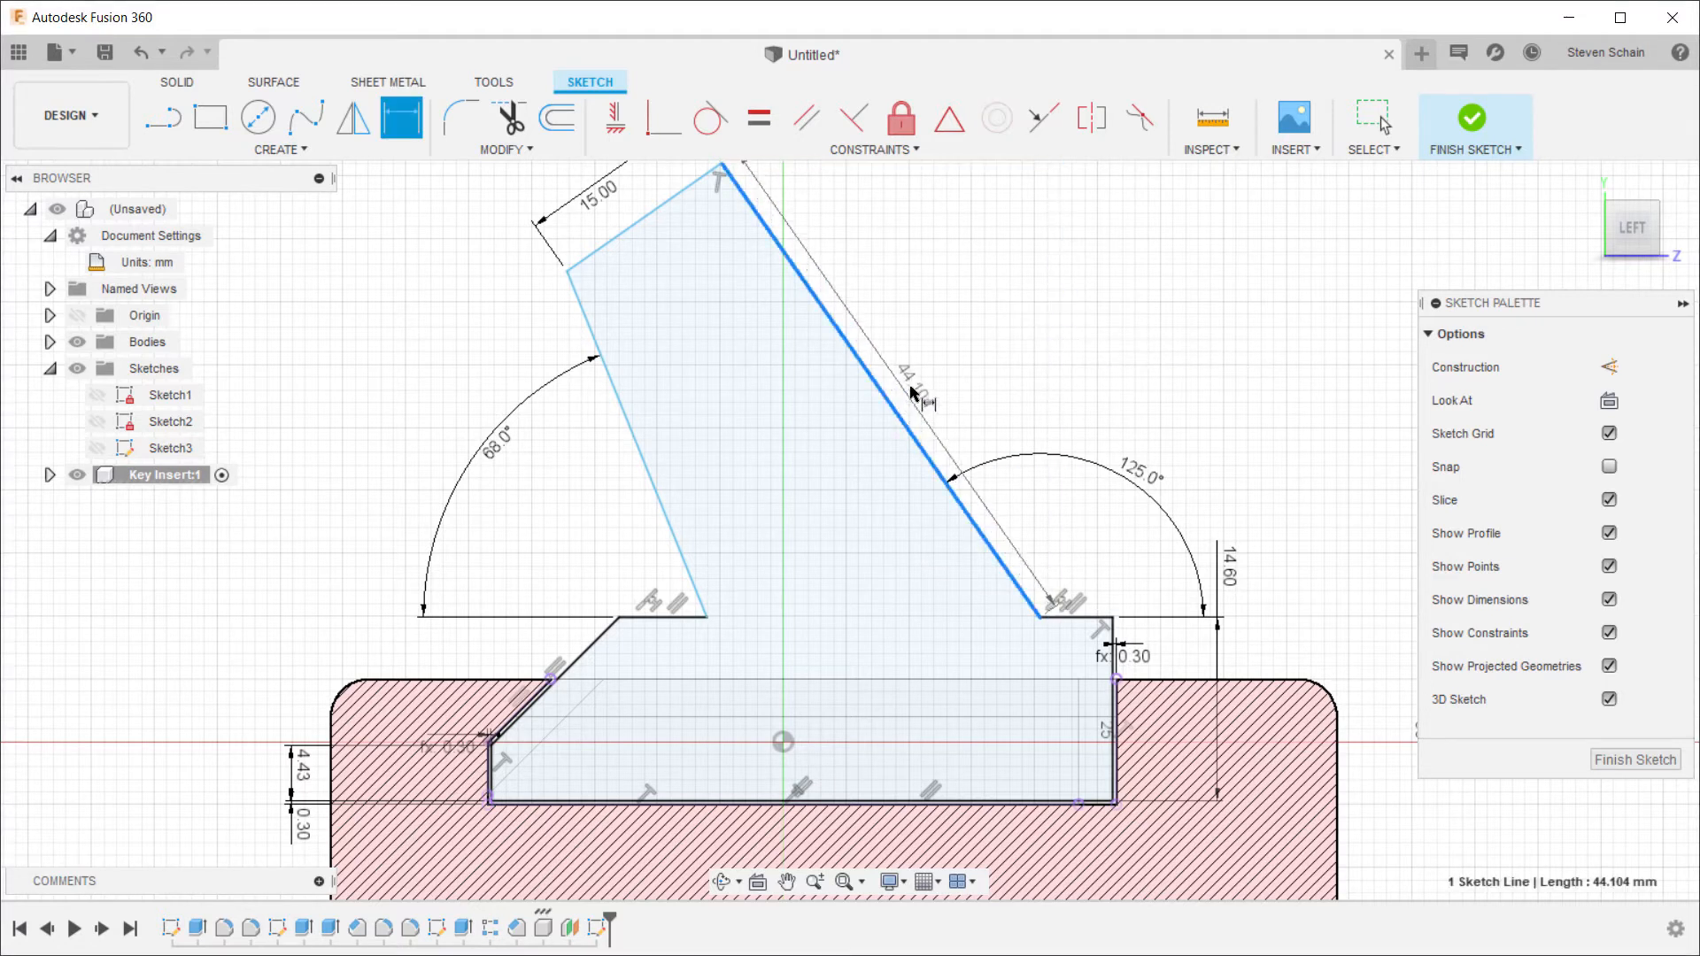
pyautogui.click(938, 380)
pyautogui.write('32')
pyautogui.press('Return')
# Step: Dimension the short horizontal shelf on the profile's right side as 5 mm long
pyautogui.click(1079, 617)
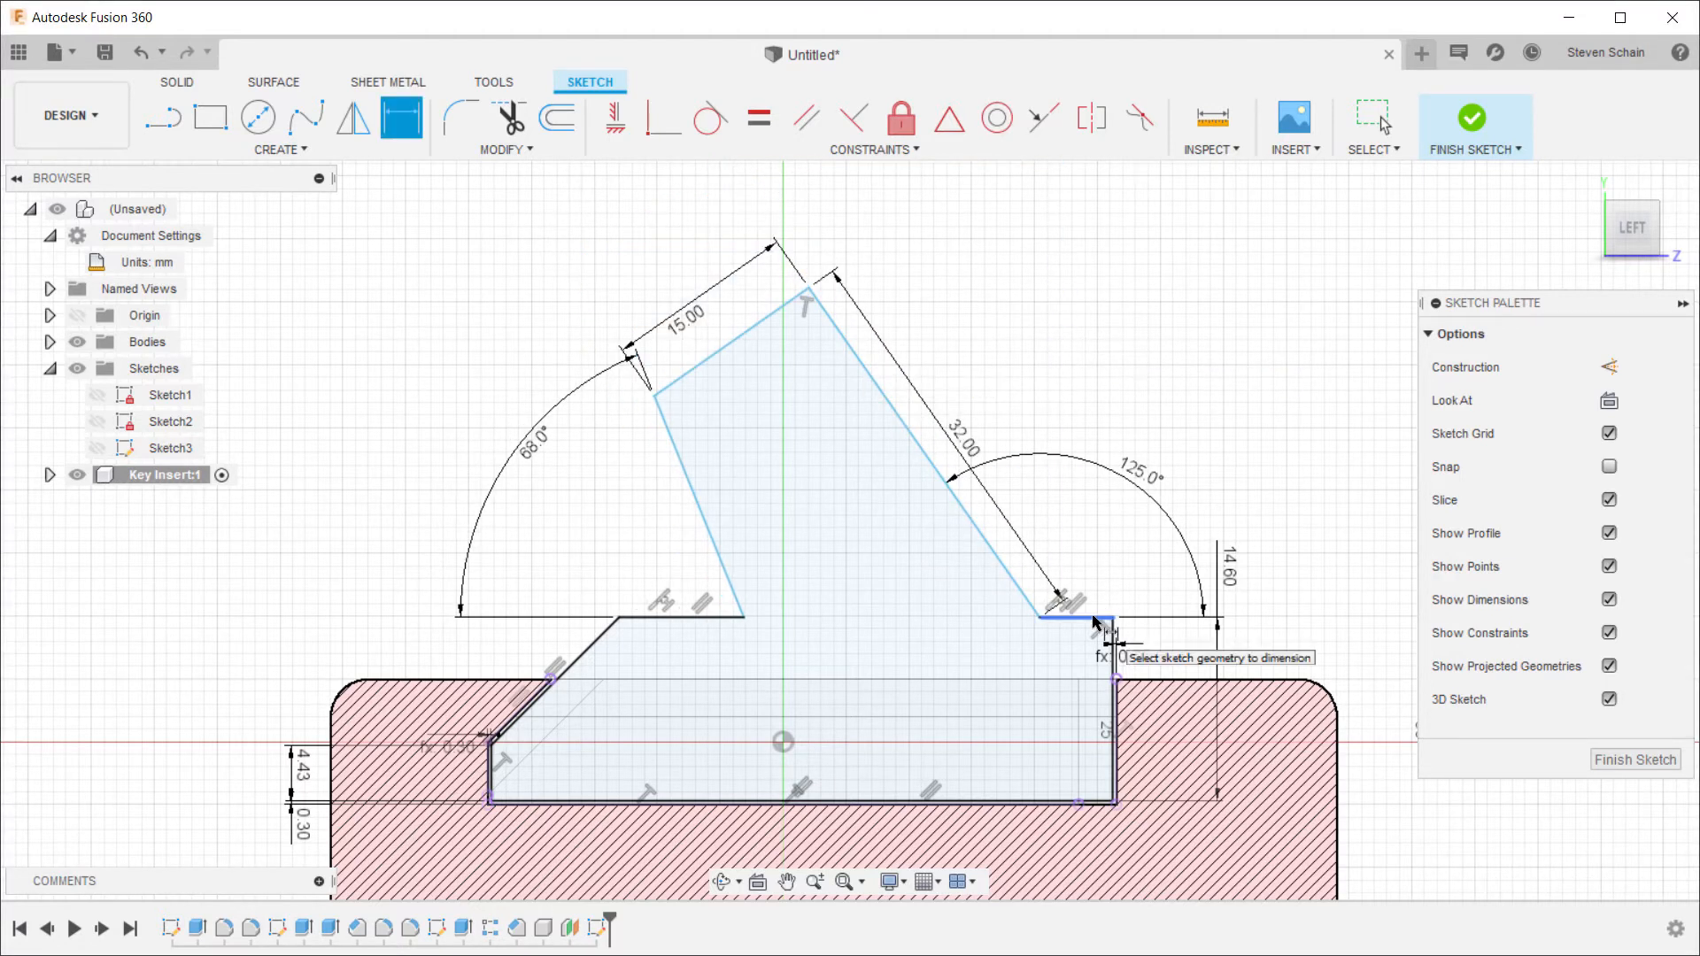
pyautogui.click(1124, 556)
pyautogui.write('5')
pyautogui.press('Return')
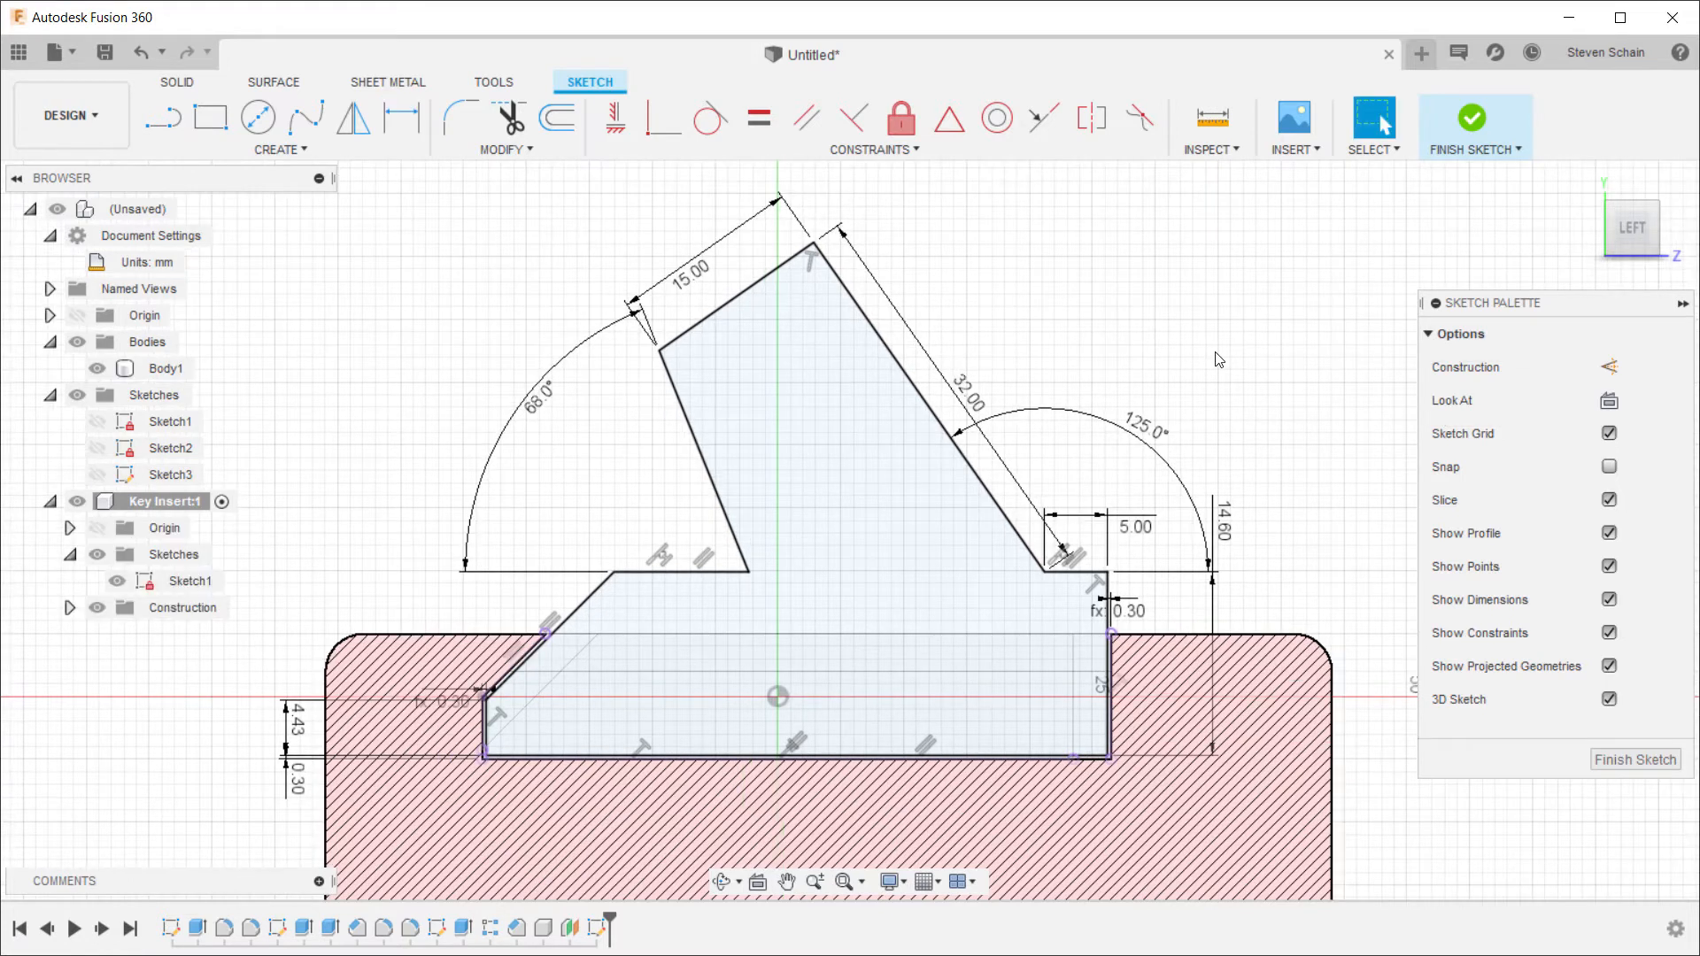
# Step: Draw a line joining the two horizontal shelves to divide the base from the slanted upper part, and finish the sketch
pyautogui.press('l')
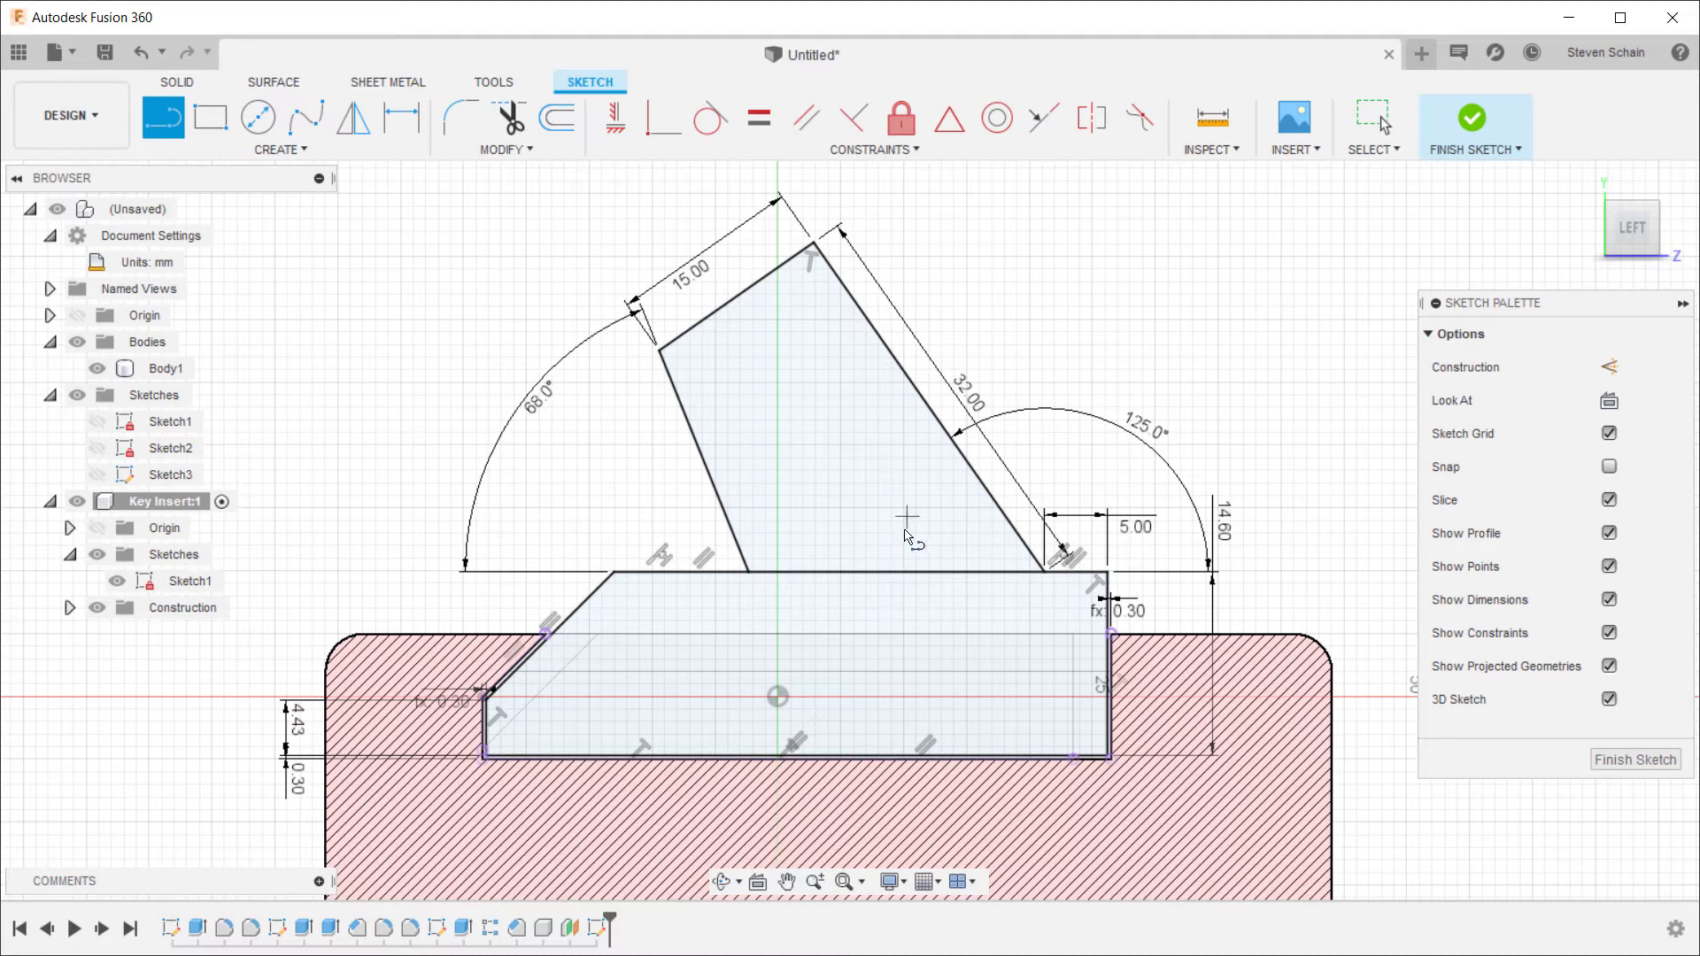
pyautogui.click(1471, 118)
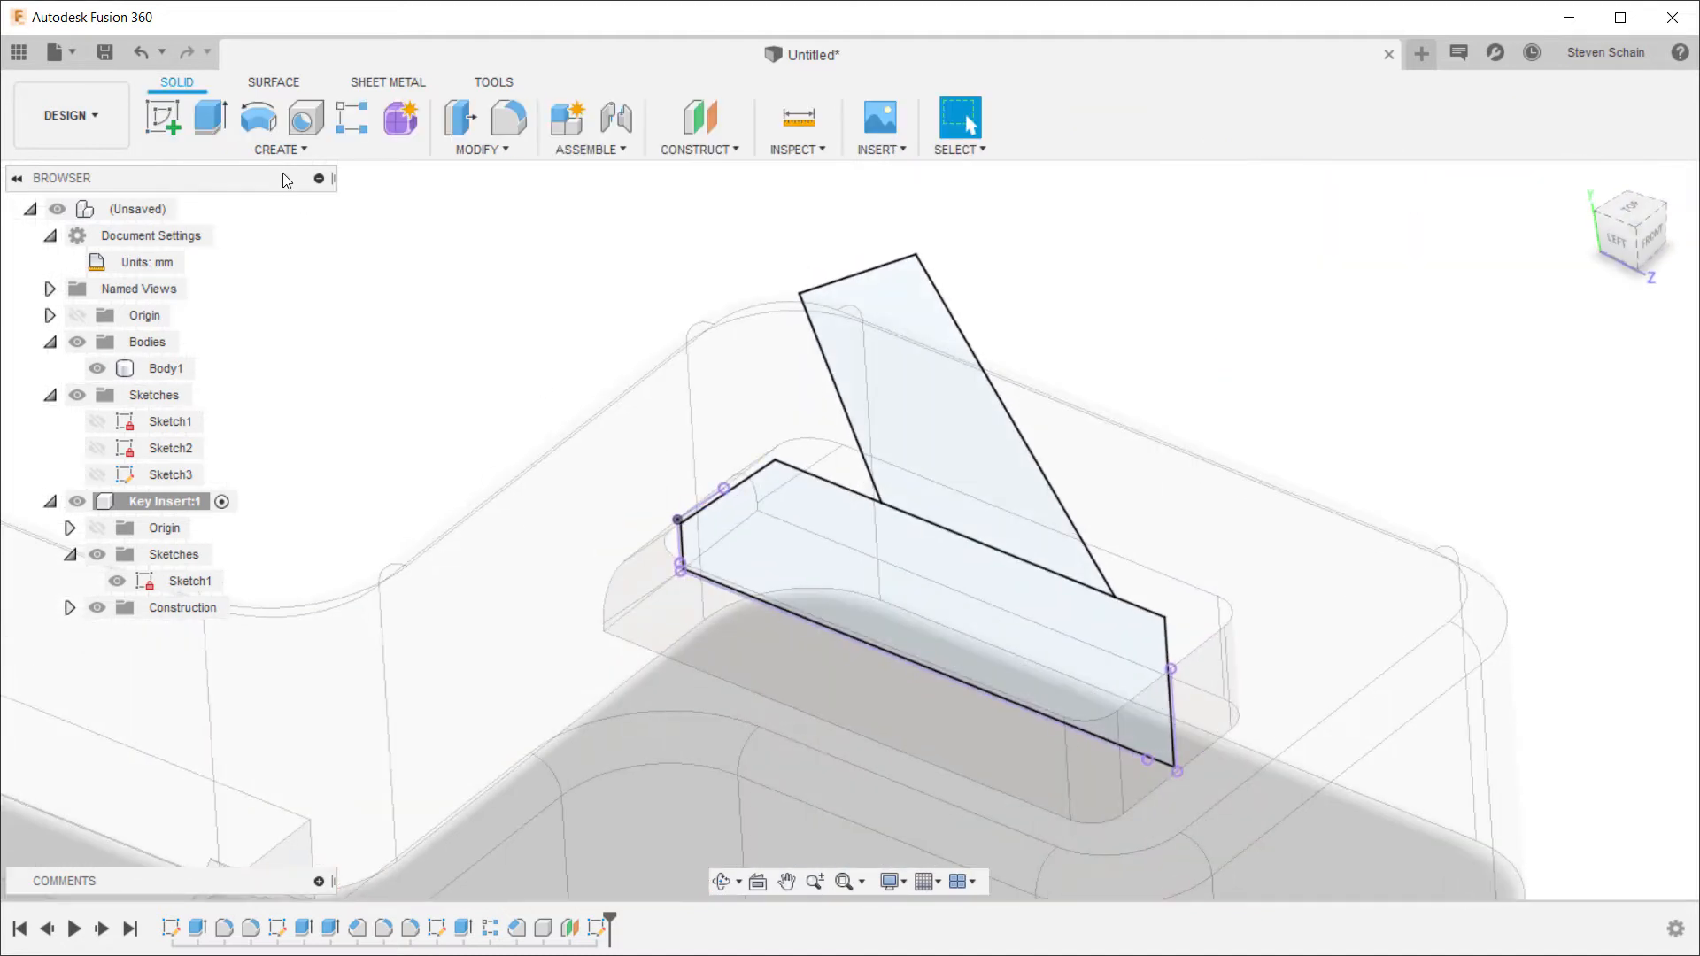
# Step: Extrude the lower base profile symmetrically to a whole length of 19.2 mm as a new body
pyautogui.press('e')
pyautogui.click(799, 540)
pyautogui.click(1539, 406)
pyautogui.click(1534, 487)
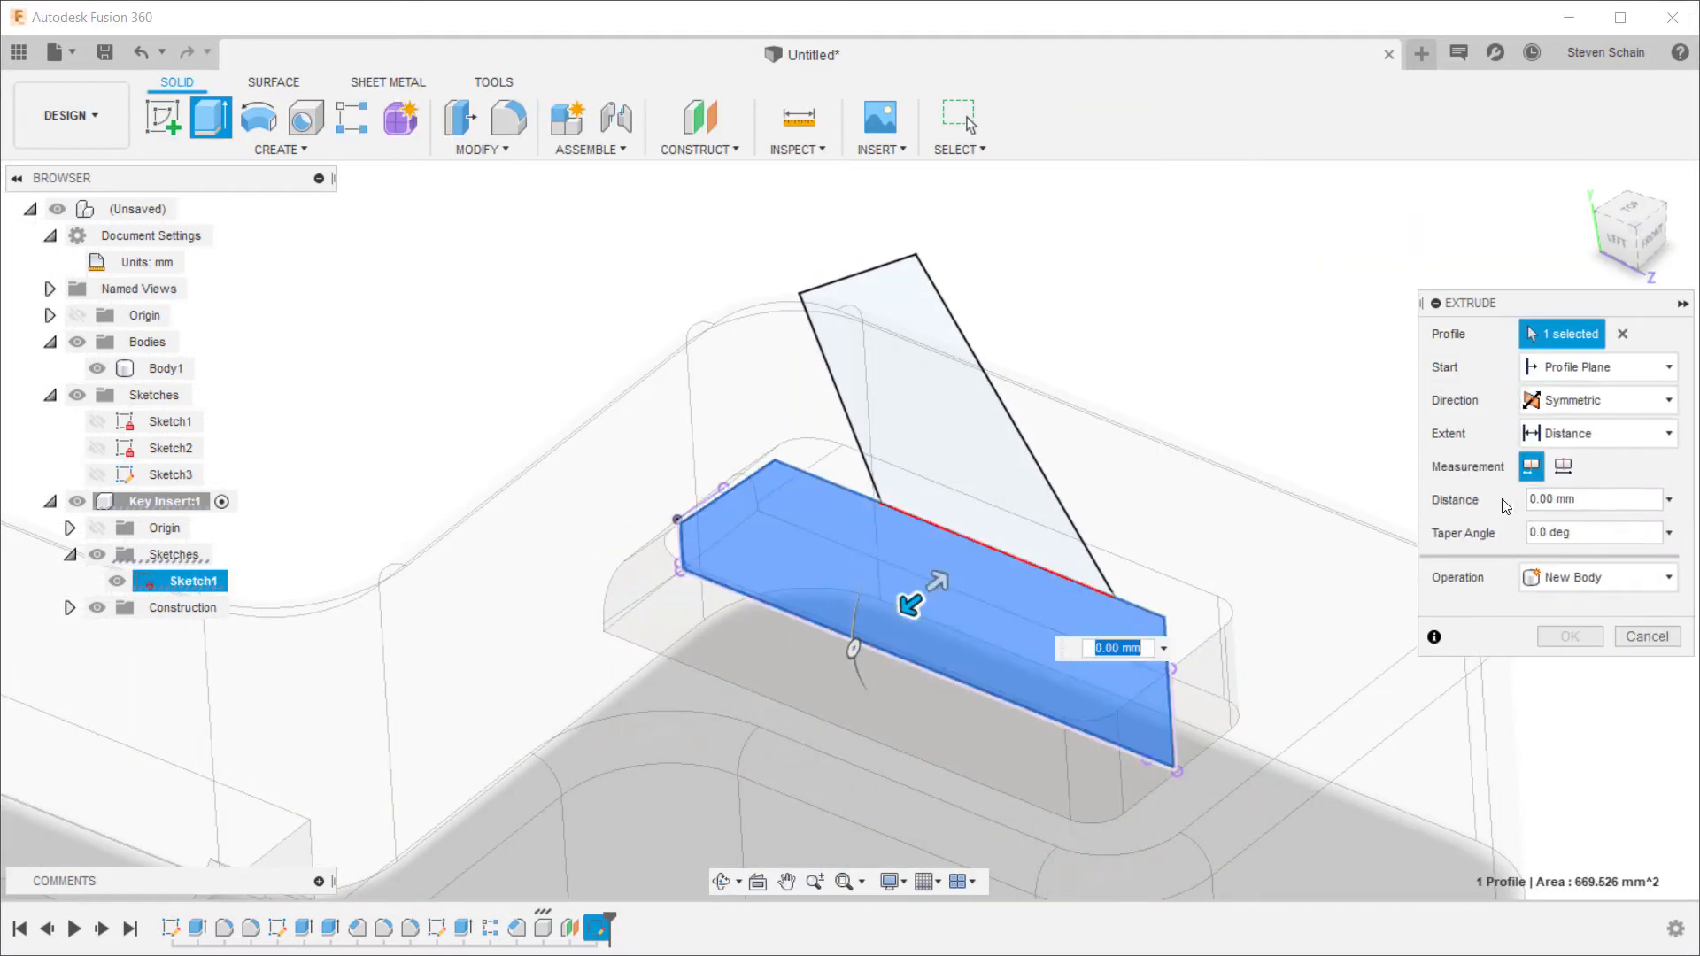
pyautogui.click(1563, 469)
pyautogui.moveTo(1553, 499); pyautogui.dragTo(1510, 498)
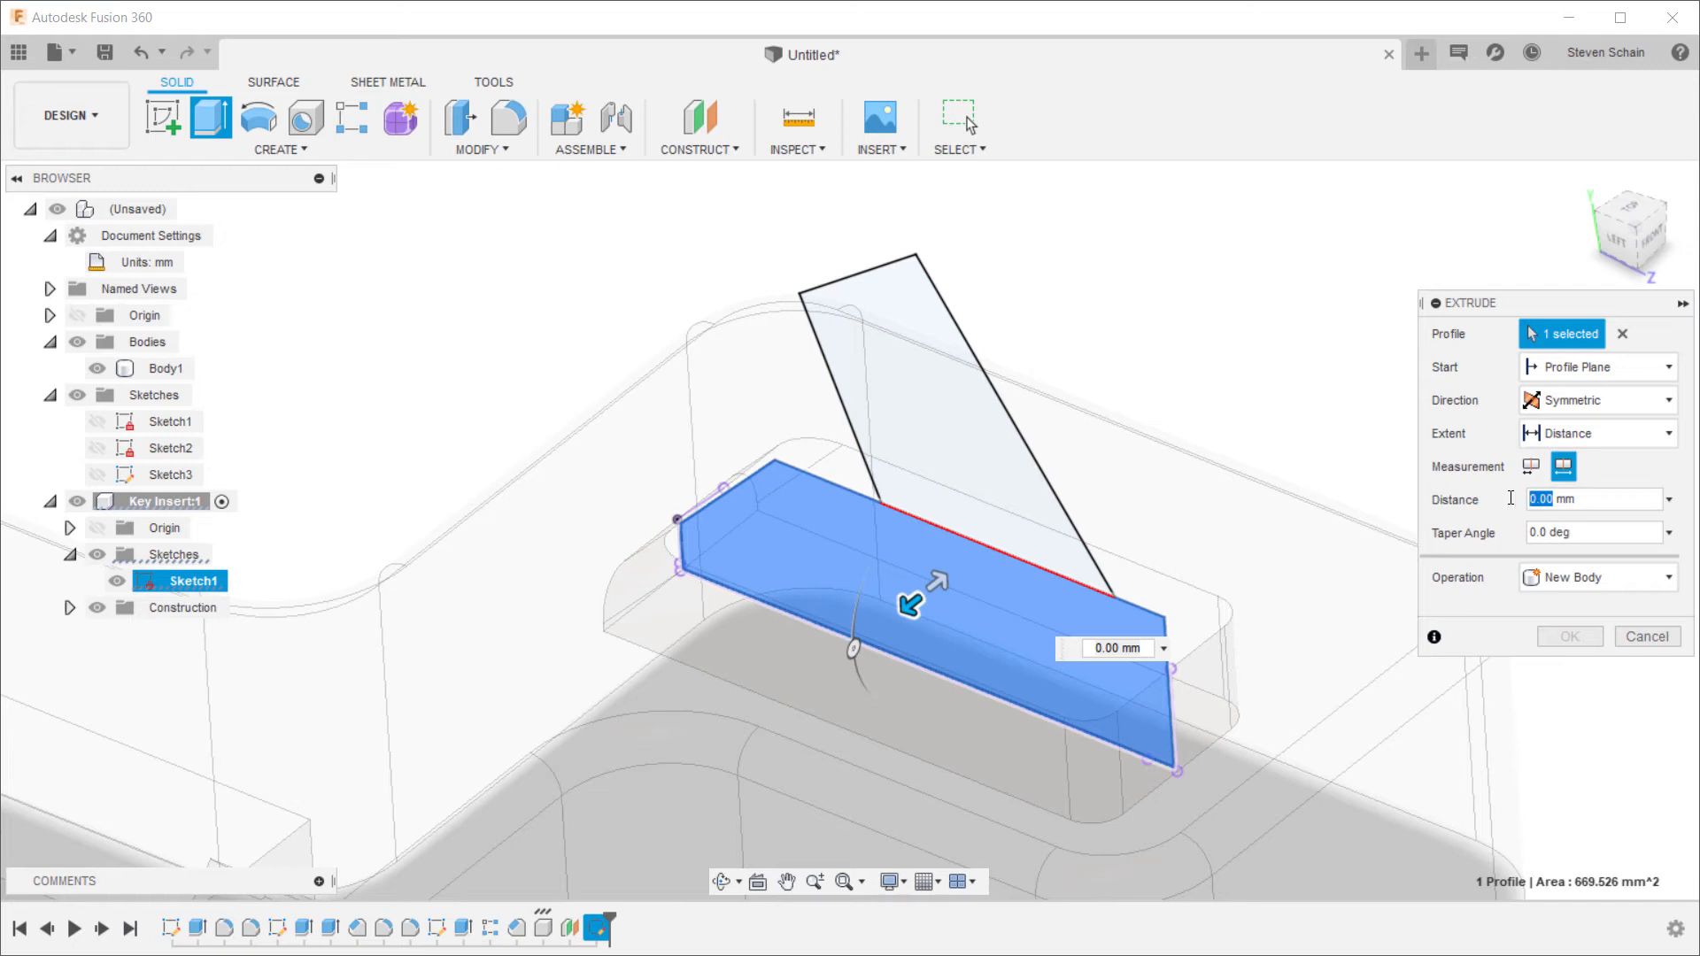
pyautogui.write('19.2')
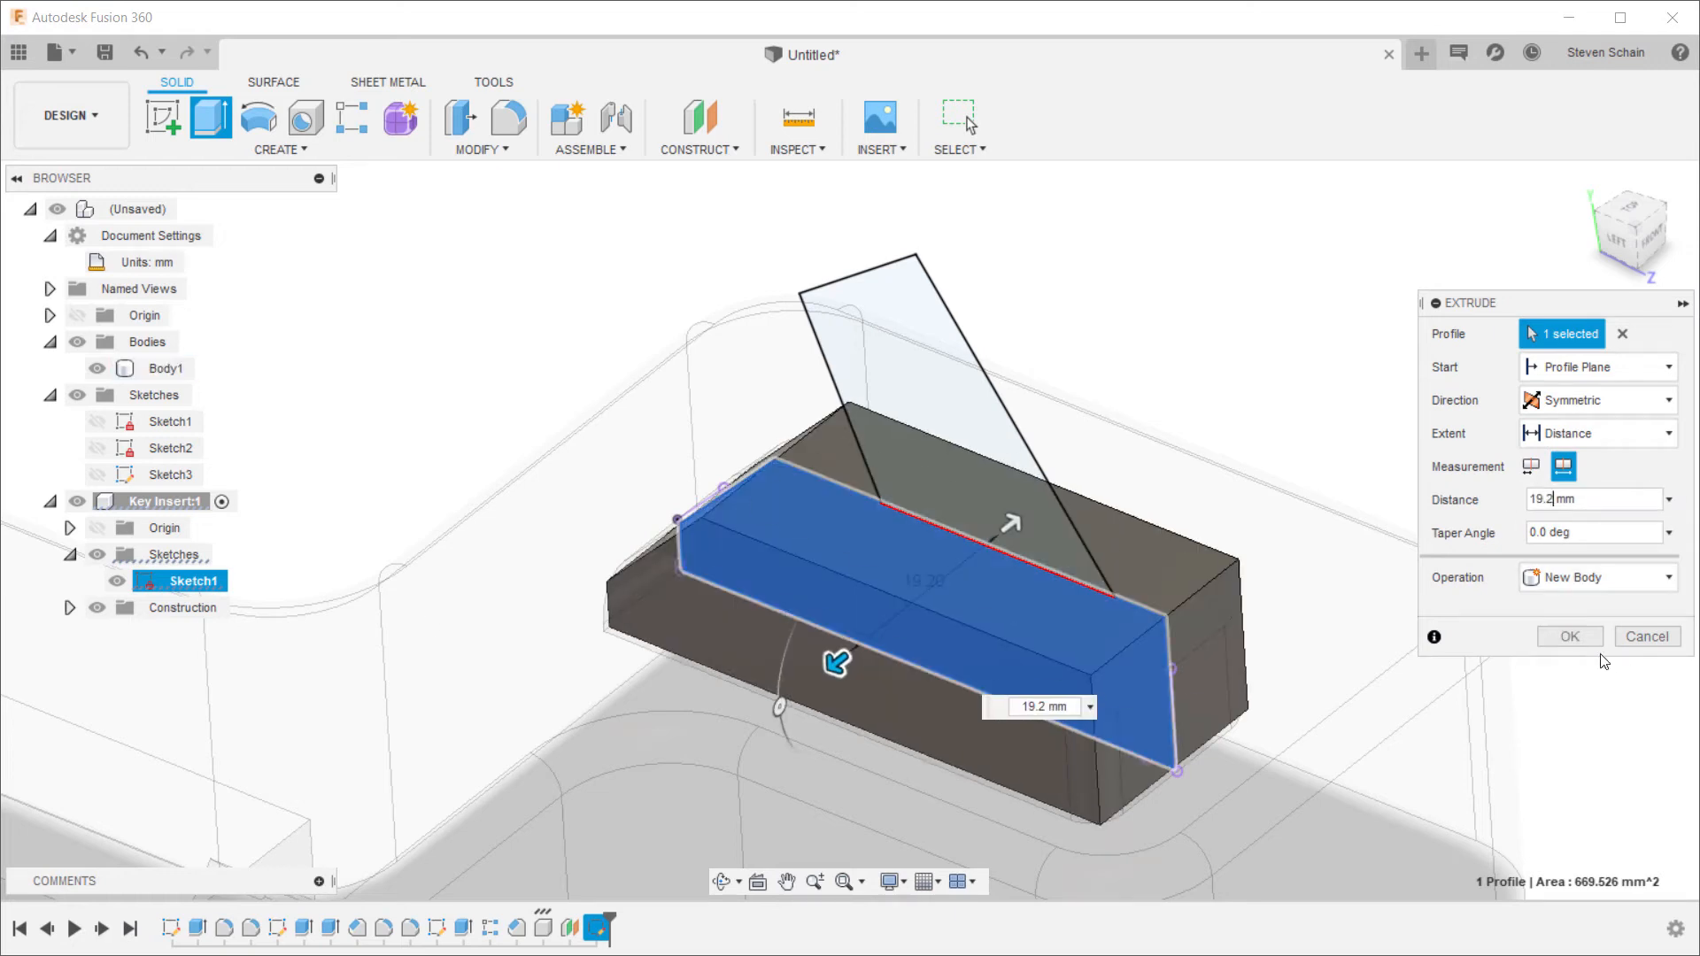
pyautogui.click(1569, 637)
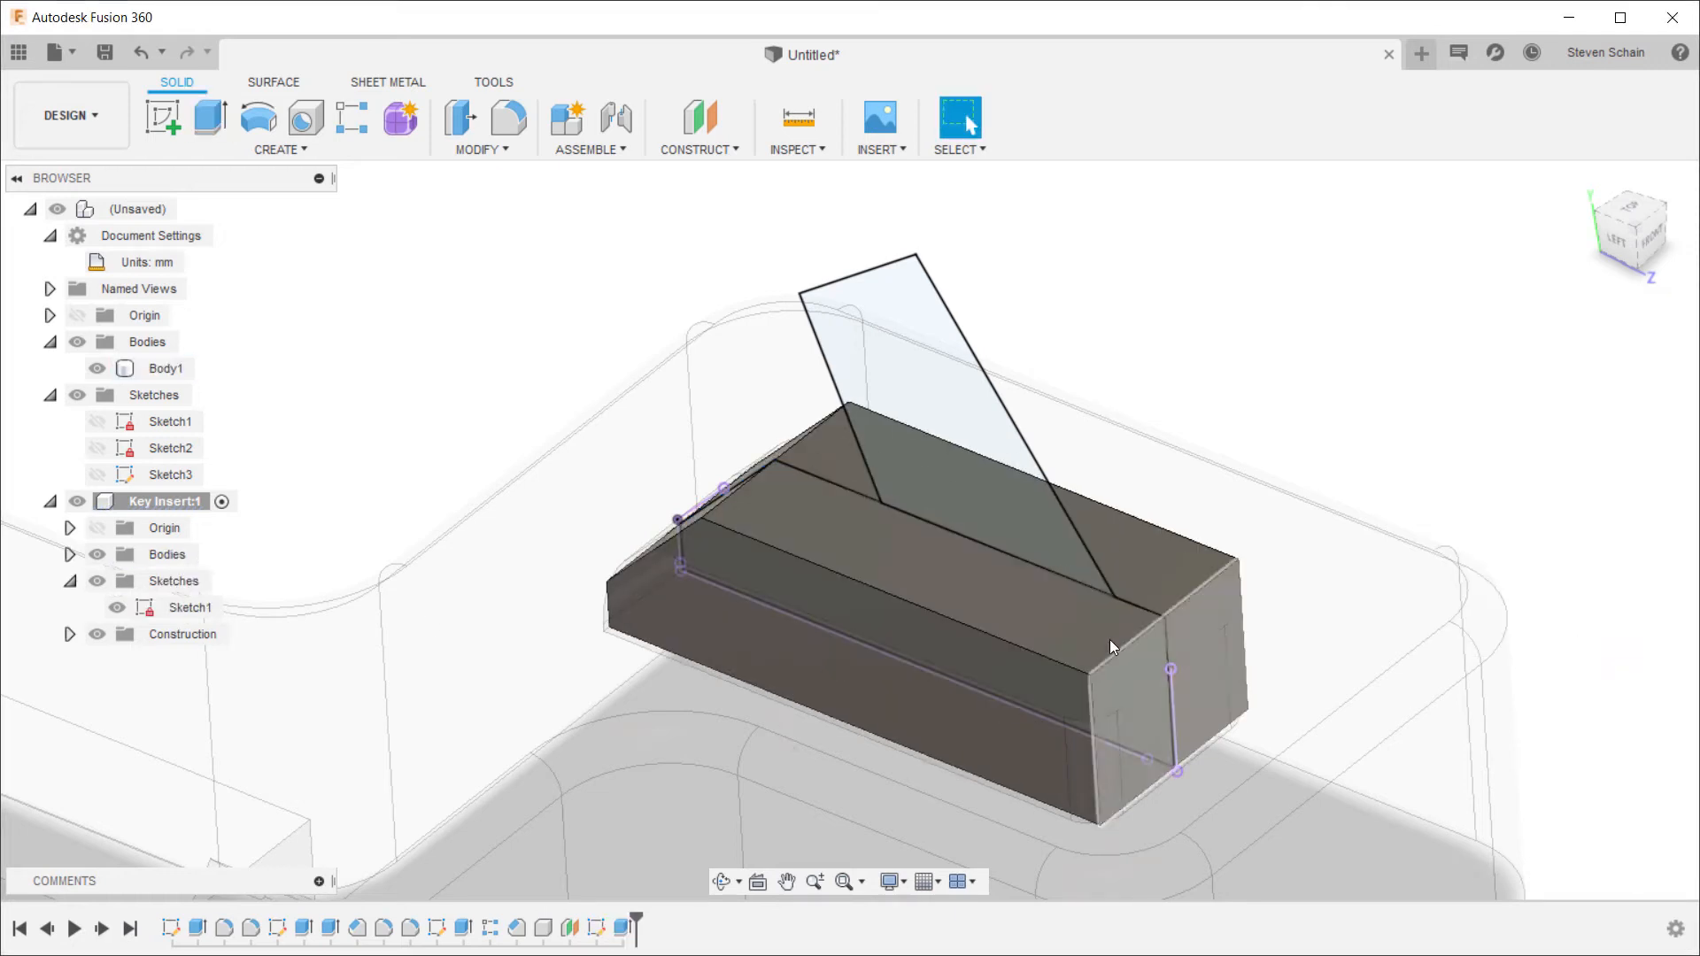
# Step: Extrude the slanted upper profile symmetrically to a whole length of 10 mm, joined to the base
pyautogui.click(211, 116)
pyautogui.click(875, 314)
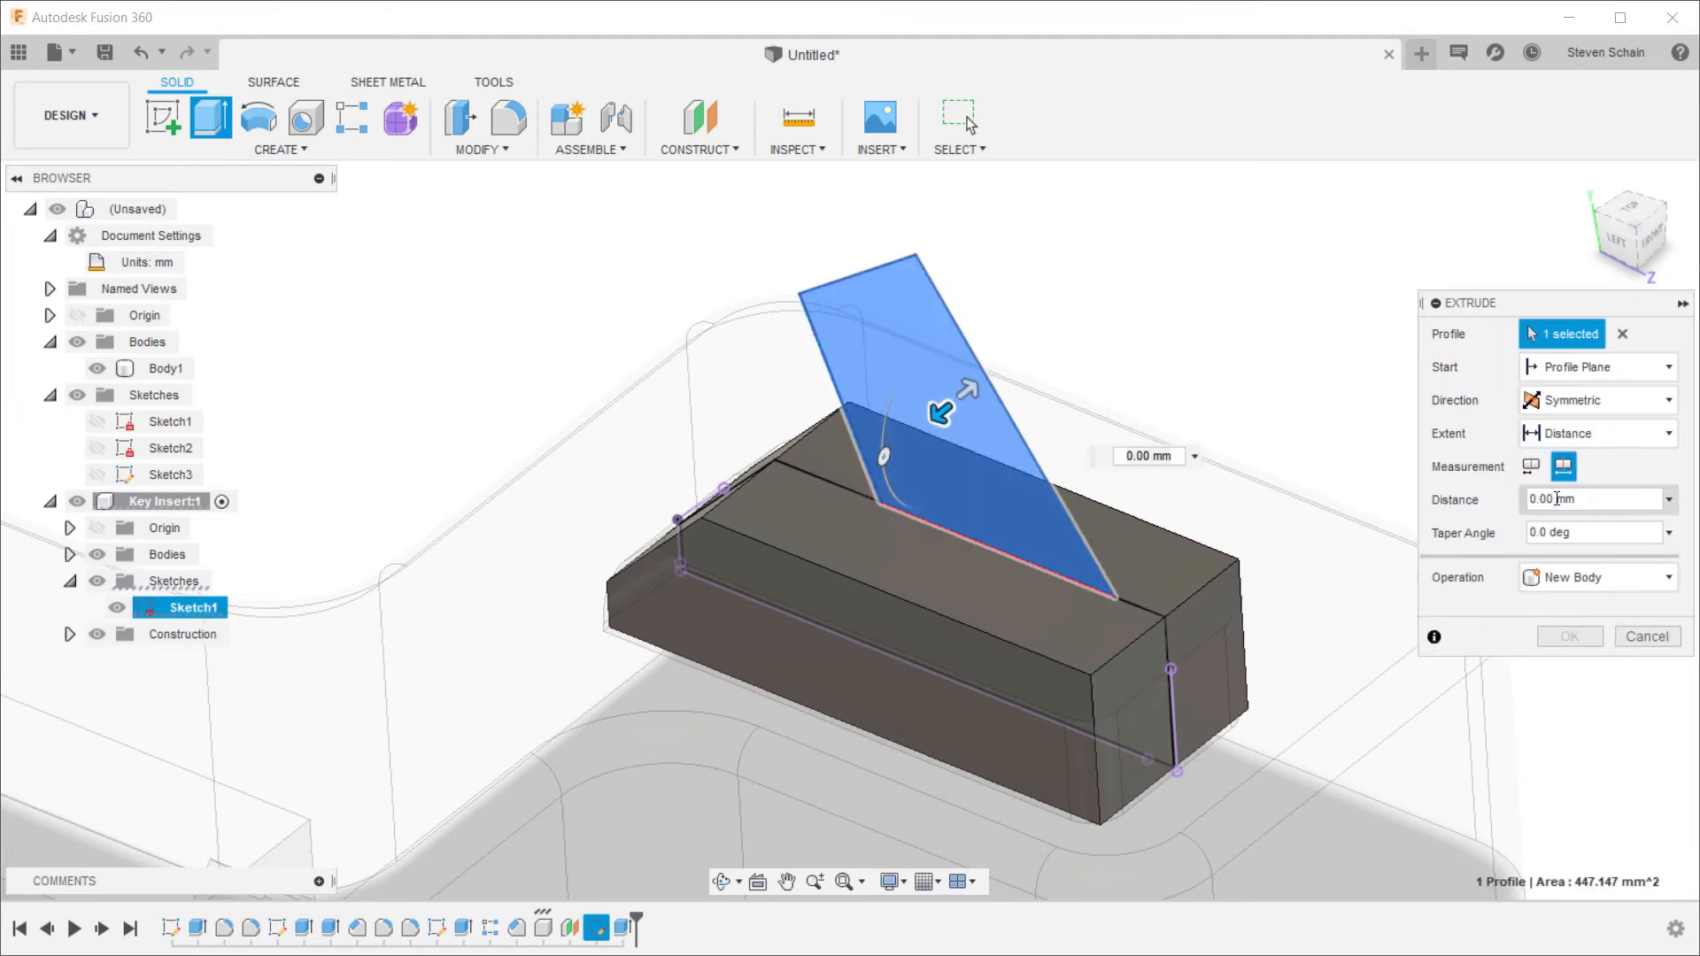
pyautogui.moveTo(1554, 499); pyautogui.dragTo(1504, 502)
pyautogui.write('10')
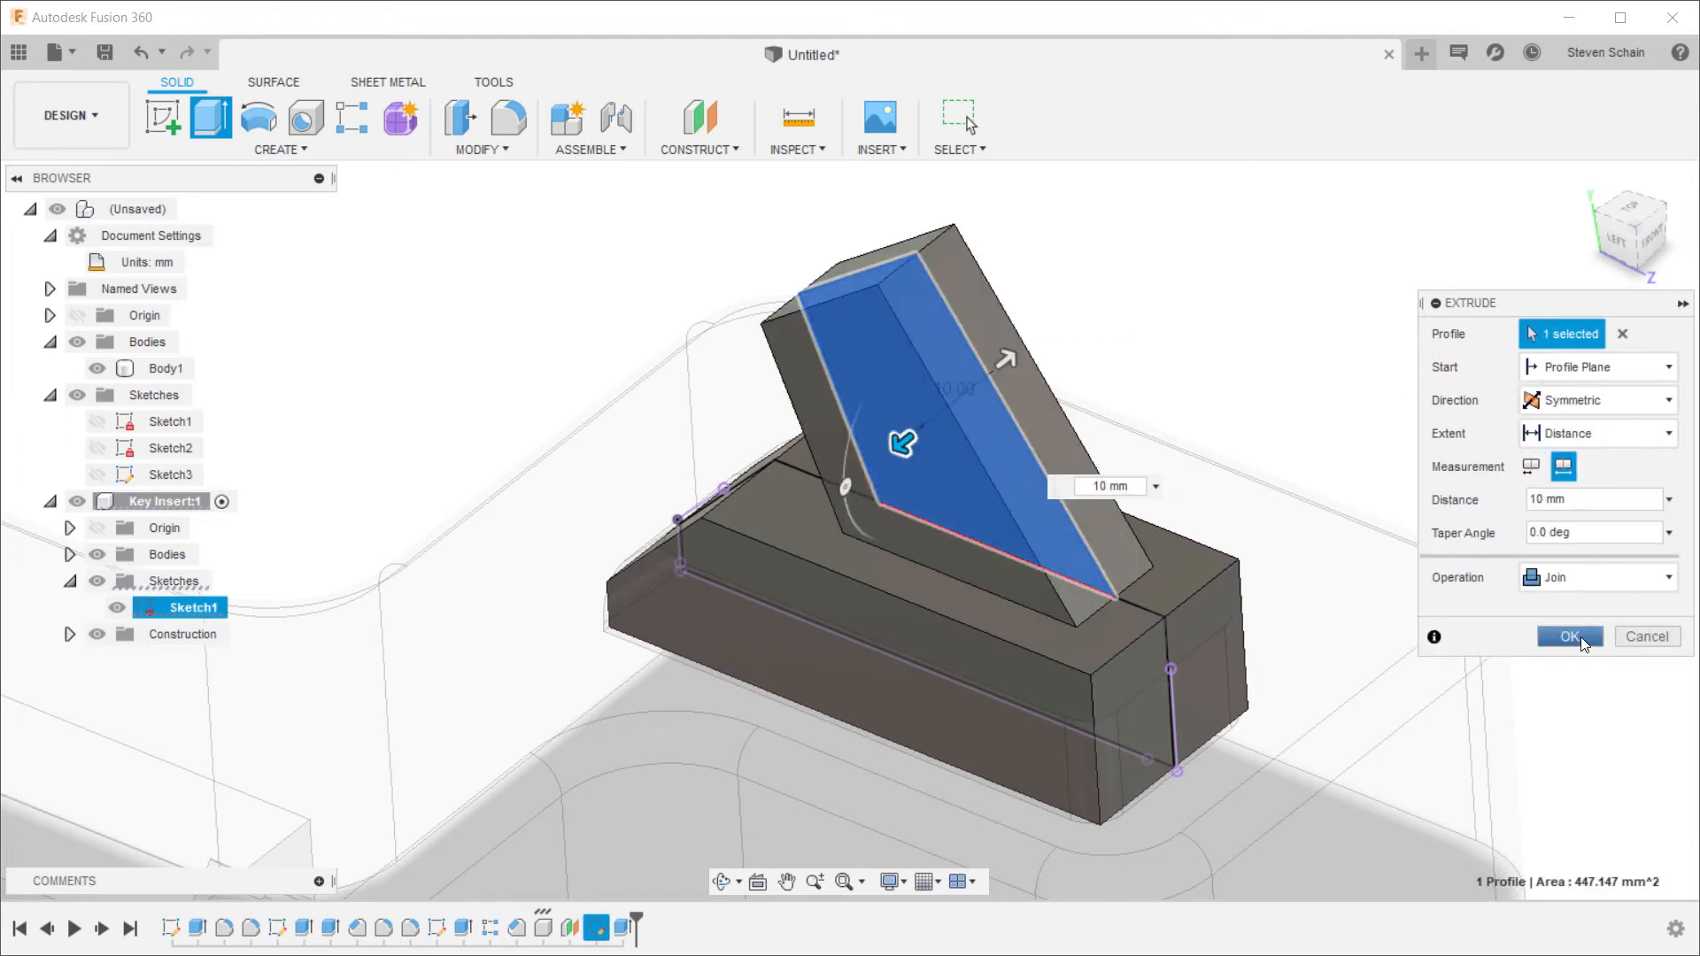
pyautogui.click(1569, 636)
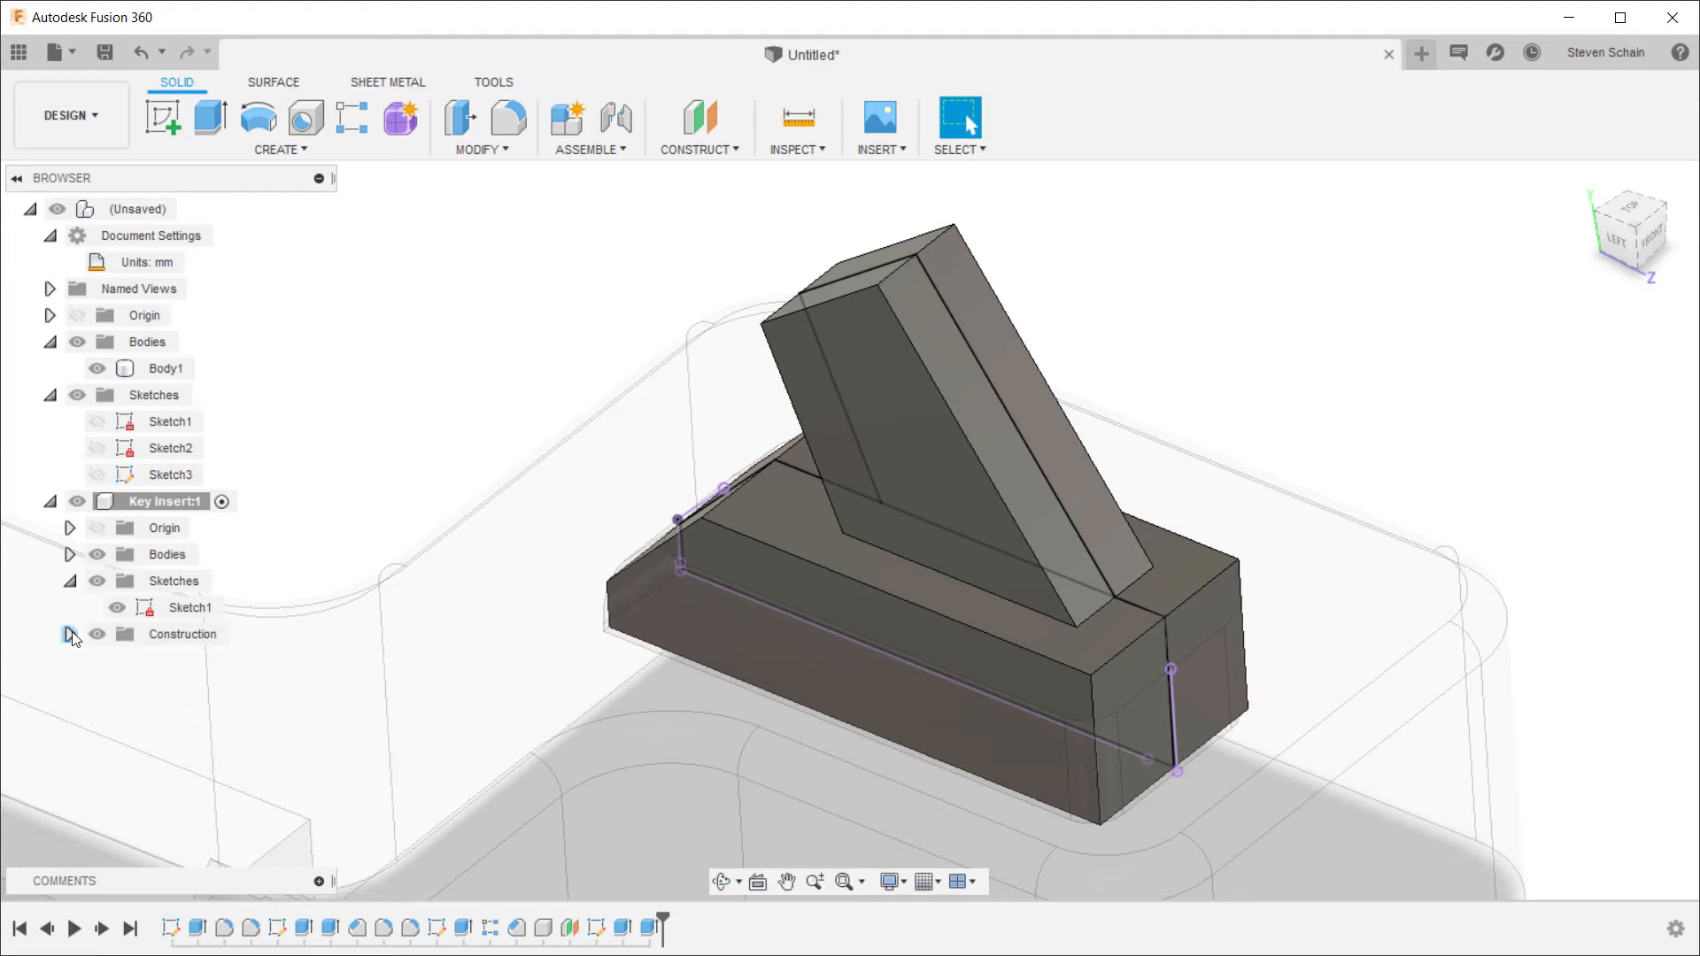
# Step: Hide the plate's Body1 and the Key Insert's Sketch1 so only the insert body is shown
pyautogui.click(69, 554)
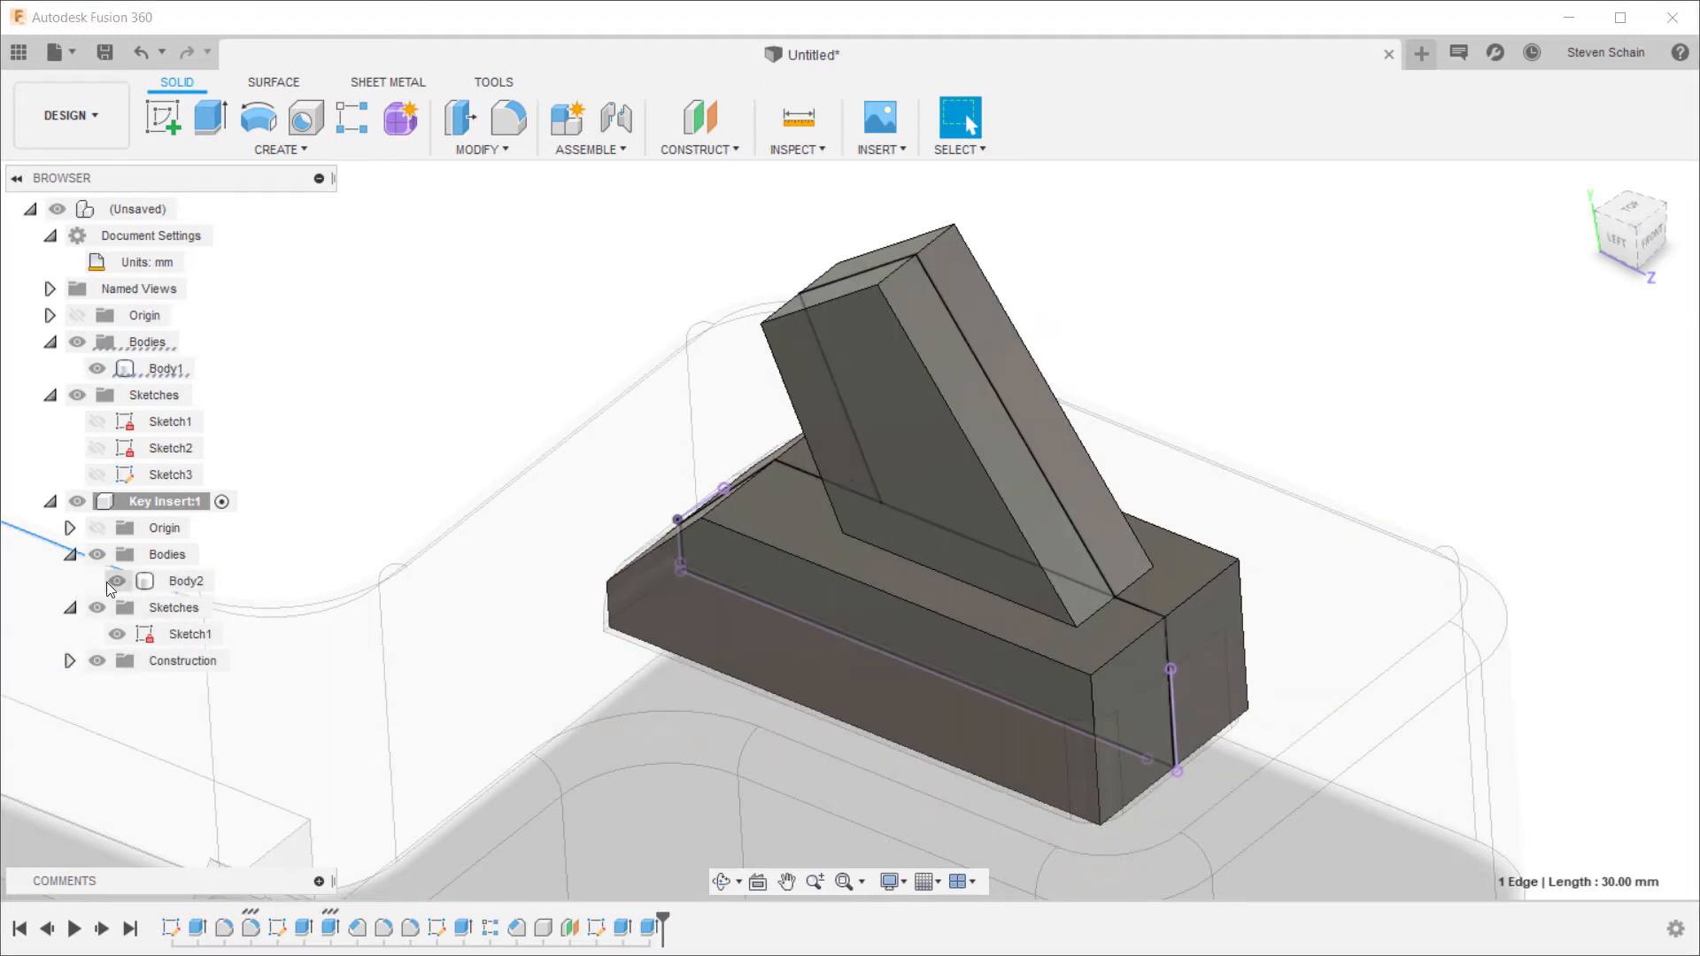
pyautogui.click(94, 372)
pyautogui.click(96, 369)
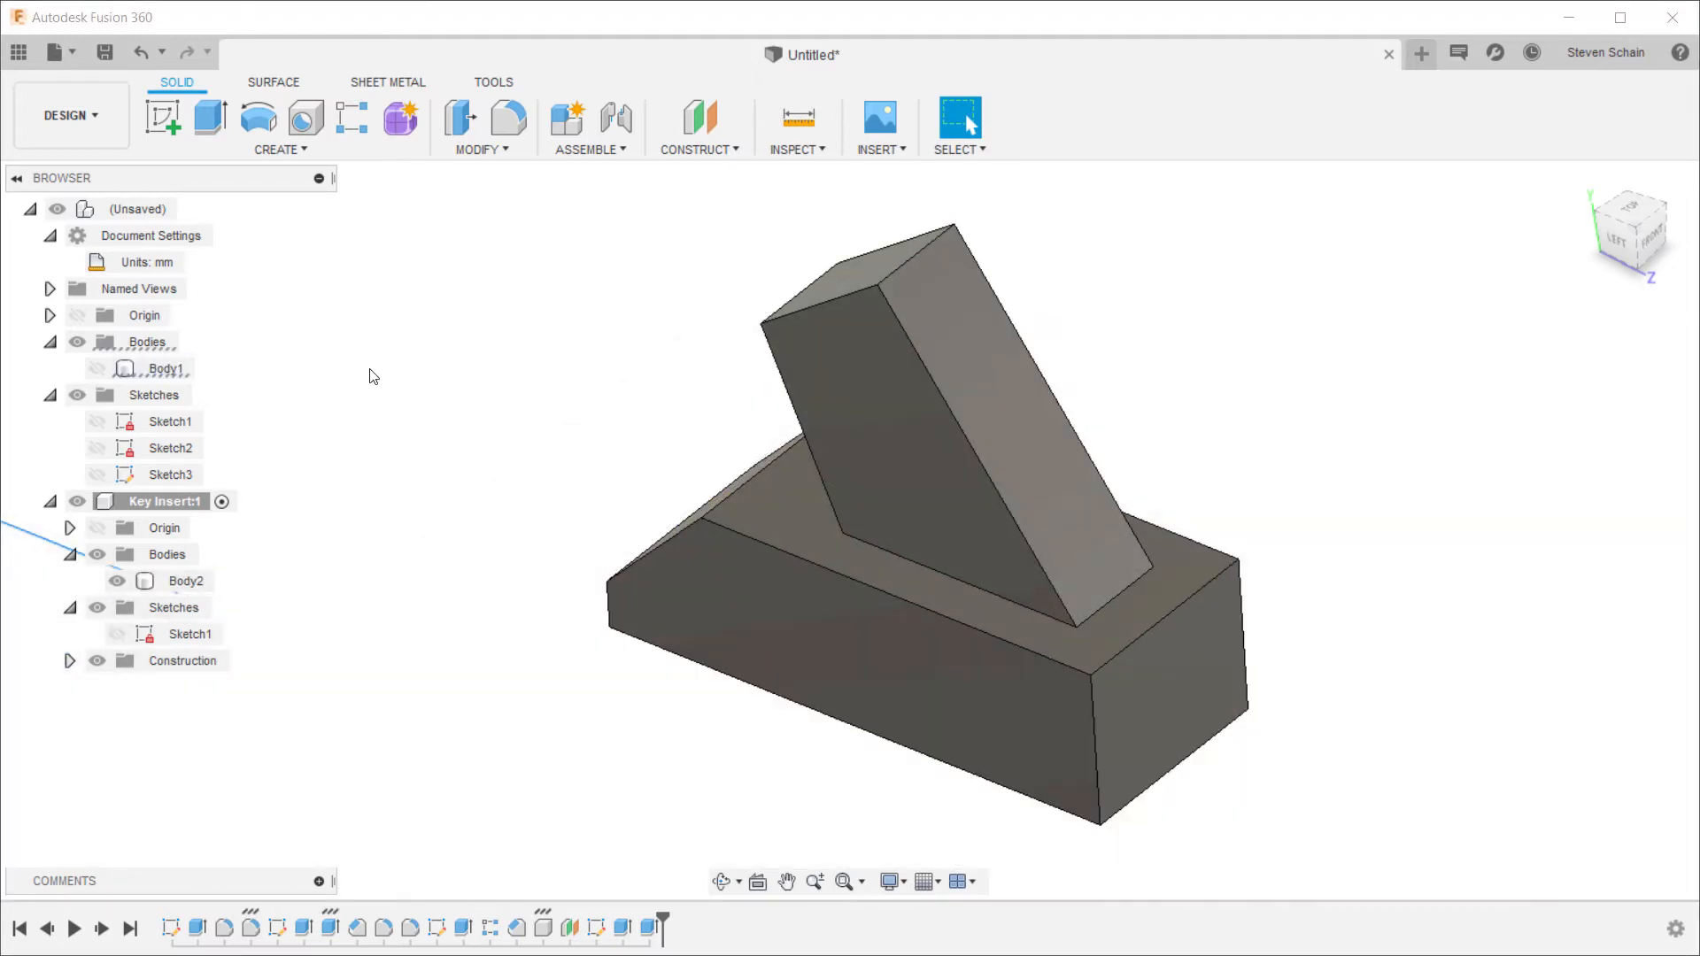
# Step: Start a fillet on the four vertical corner edges of the insert's base with a 3 mm radius
pyautogui.press('f')
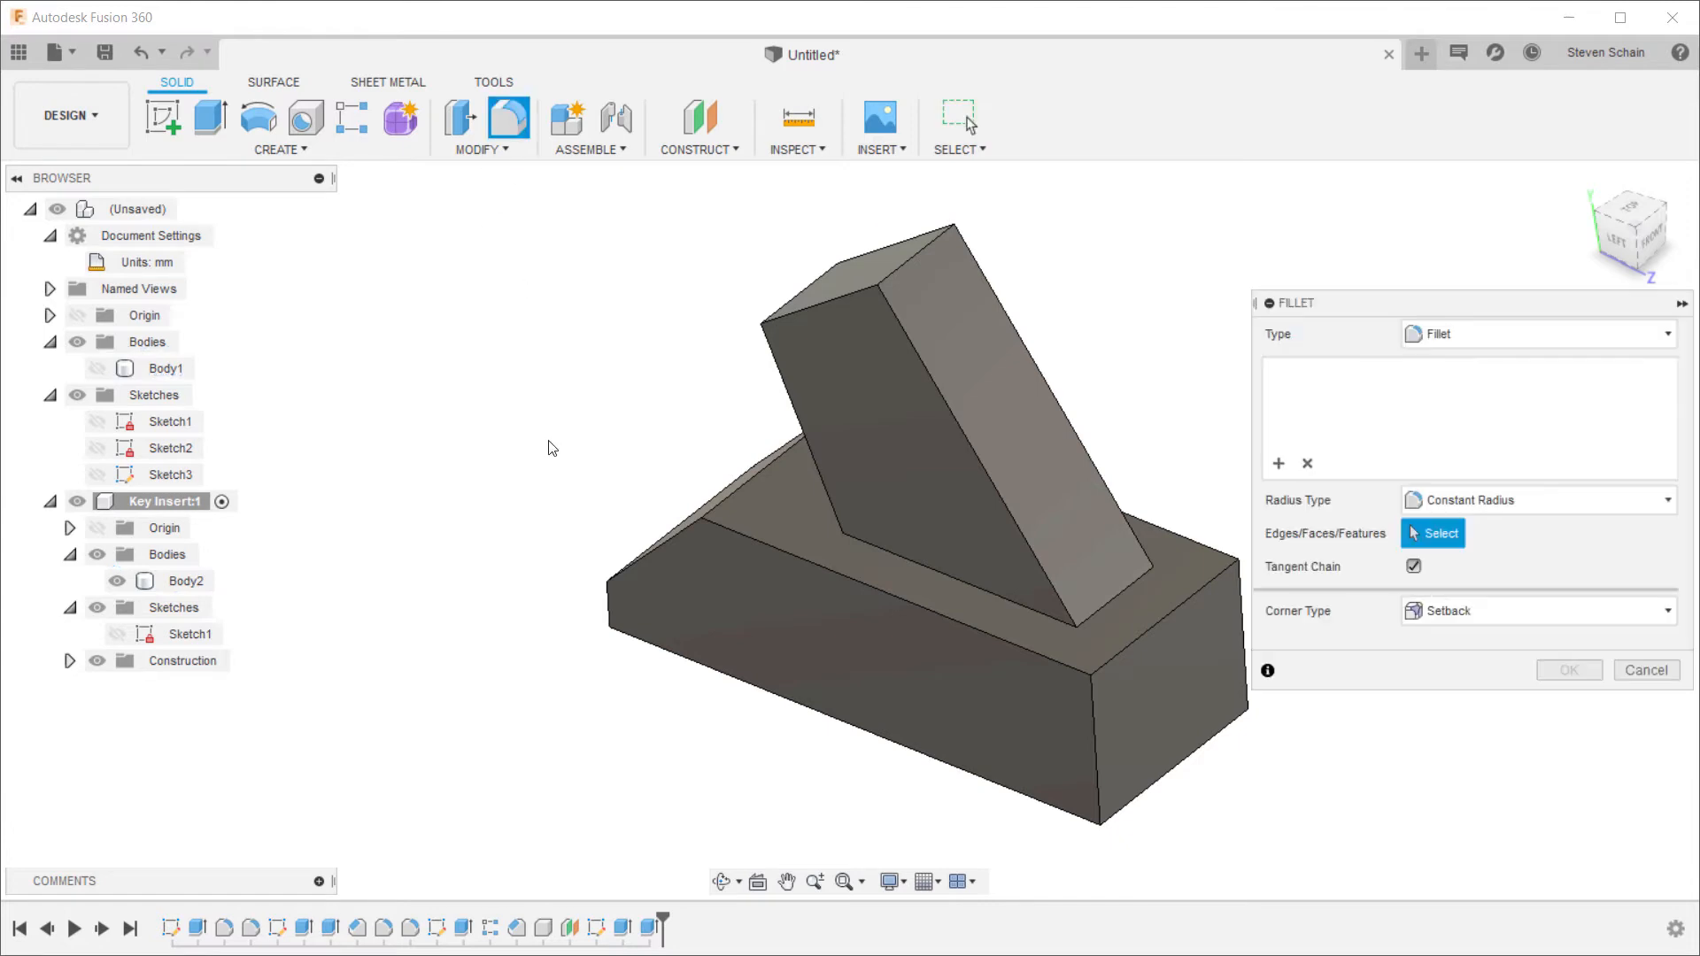
pyautogui.click(609, 602)
pyautogui.click(1093, 699)
pyautogui.click(1239, 609)
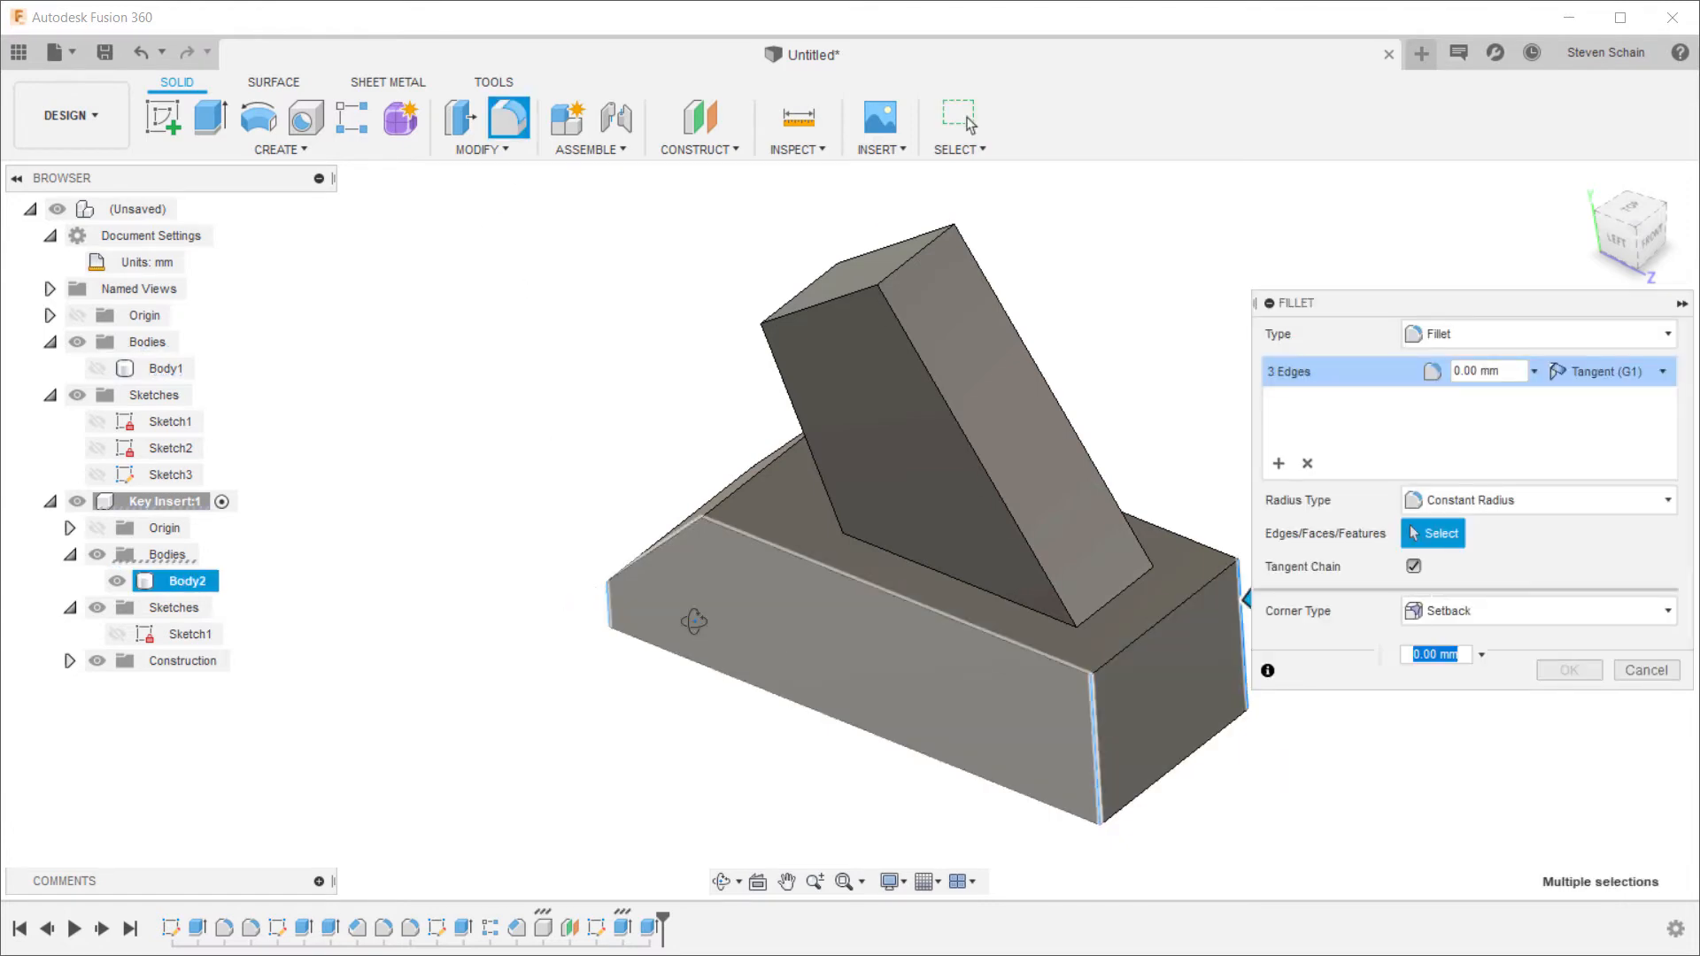
pyautogui.keyDown('shift'); pyautogui.moveTo(686, 611); pyautogui.dragTo(885, 575, button='middle'); pyautogui.keyUp('shift')
pyautogui.click(498, 429)
pyautogui.write('3')
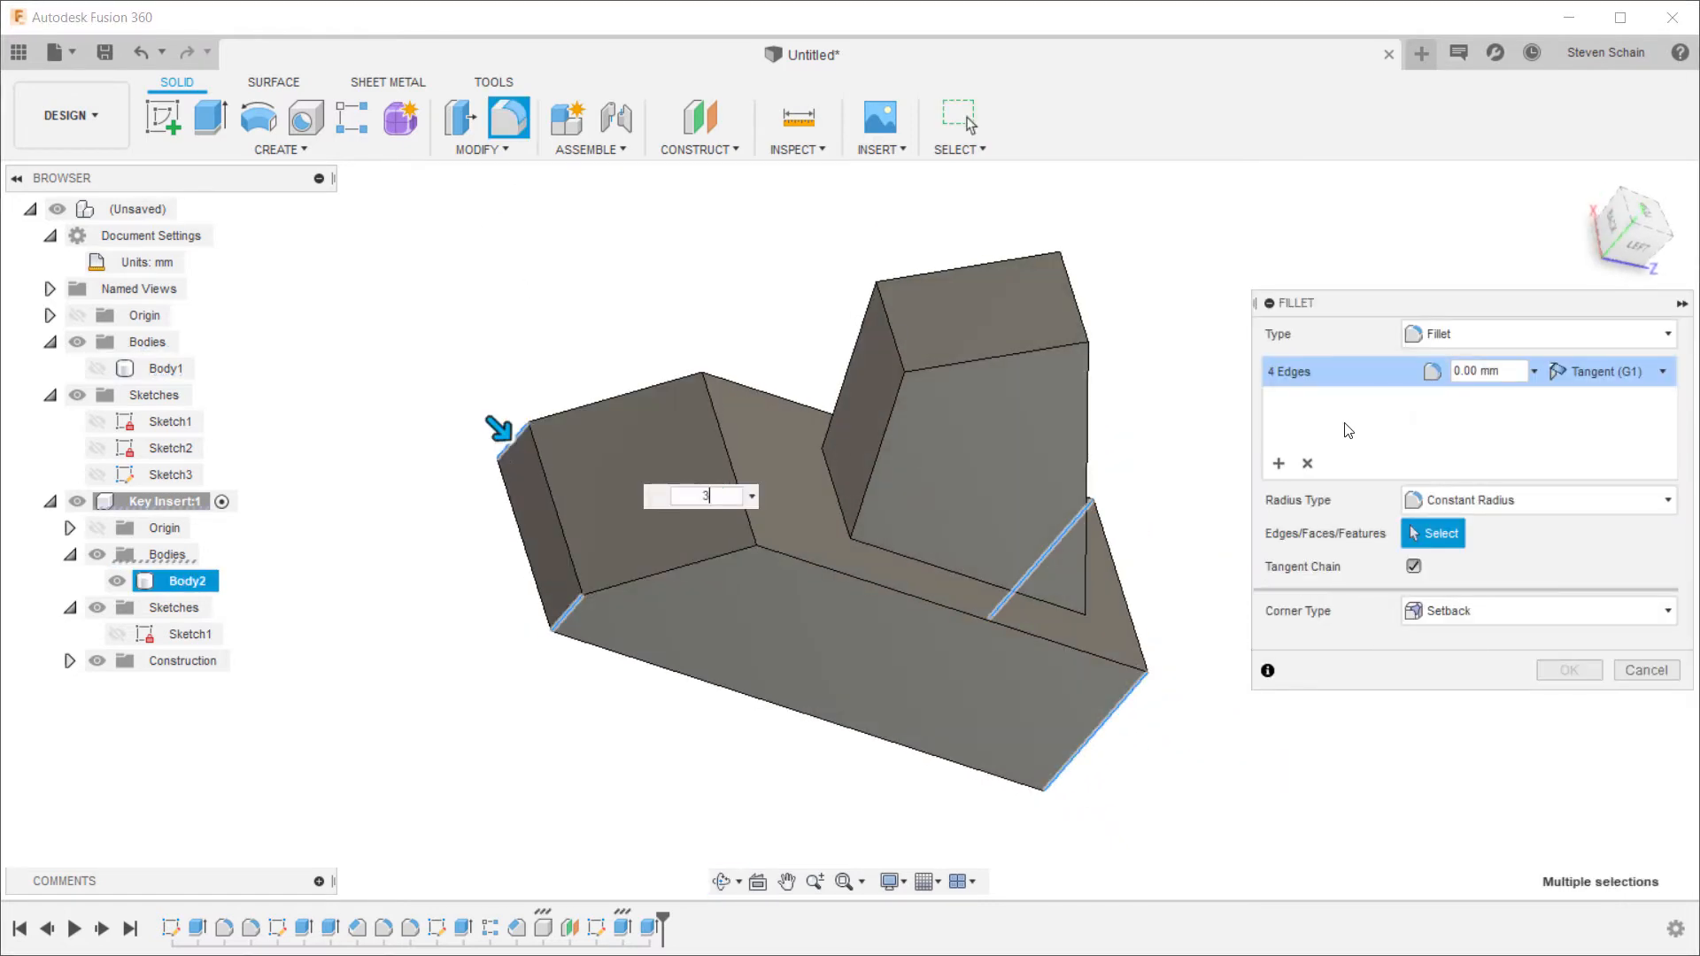
# Step: Add a second fillet set with a 2 mm radius on the six upper edges of the base, including the slanted face's edges
pyautogui.click(1278, 464)
pyautogui.click(744, 507)
pyautogui.click(700, 379)
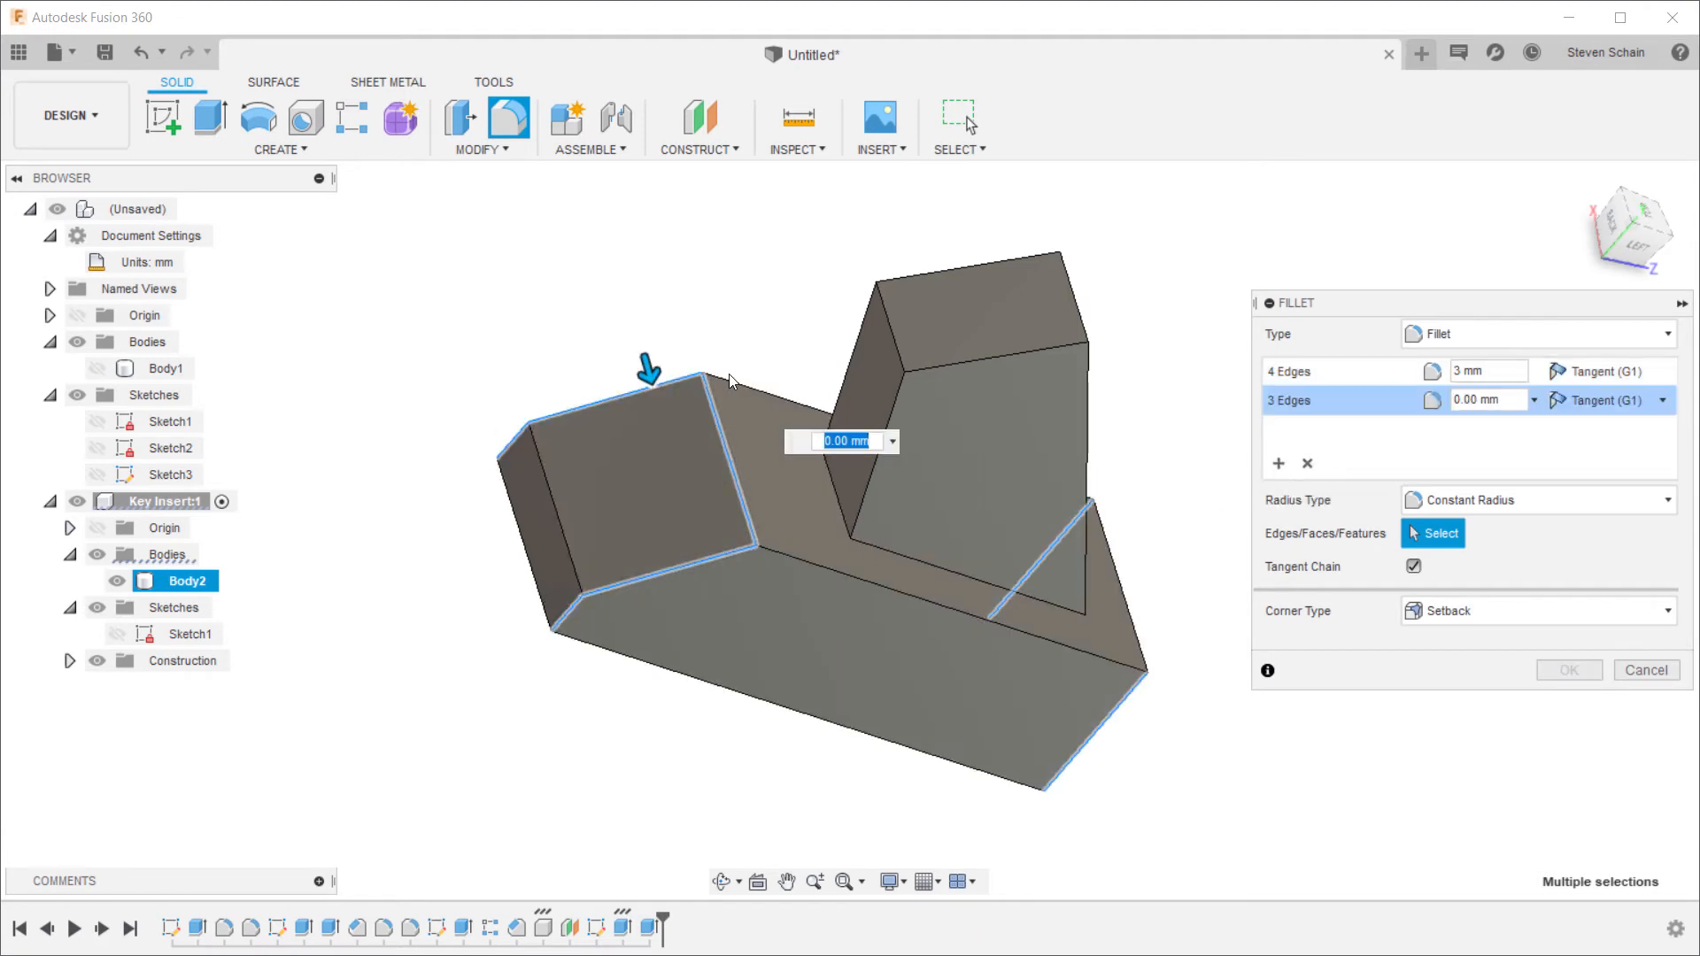
pyautogui.click(841, 567)
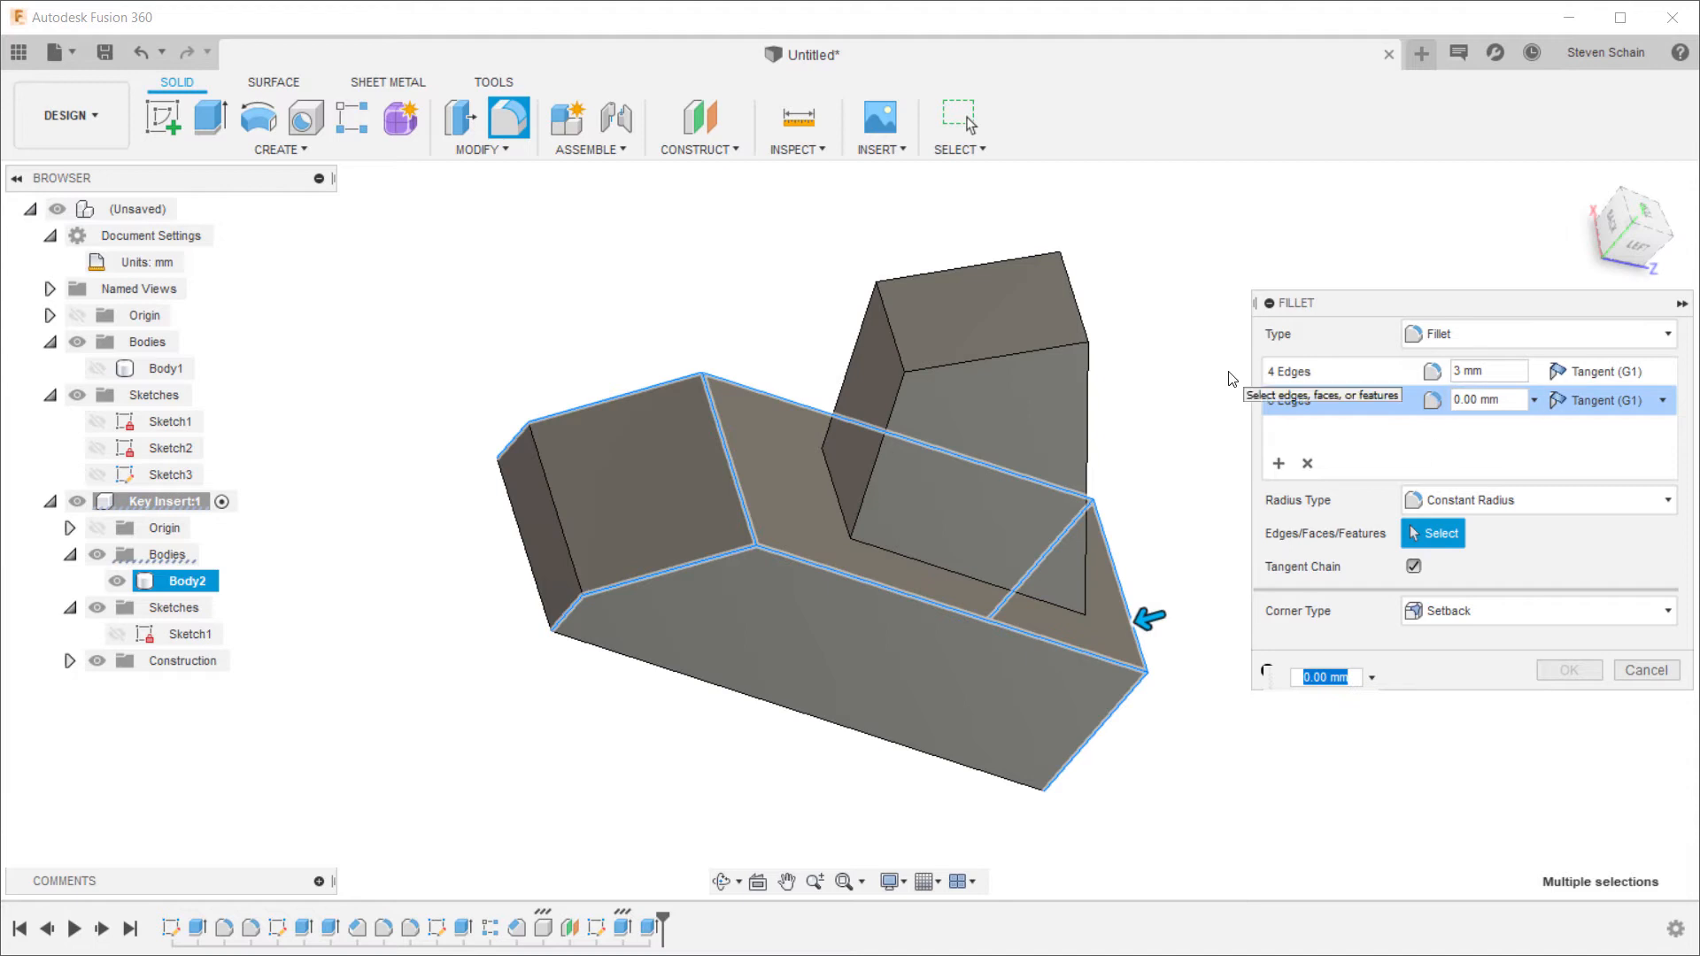
pyautogui.write('2')
# Step: Preview the Rolling Ball corner type, return it to Setback, and apply the base fillets
pyautogui.click(1471, 610)
pyautogui.click(1451, 639)
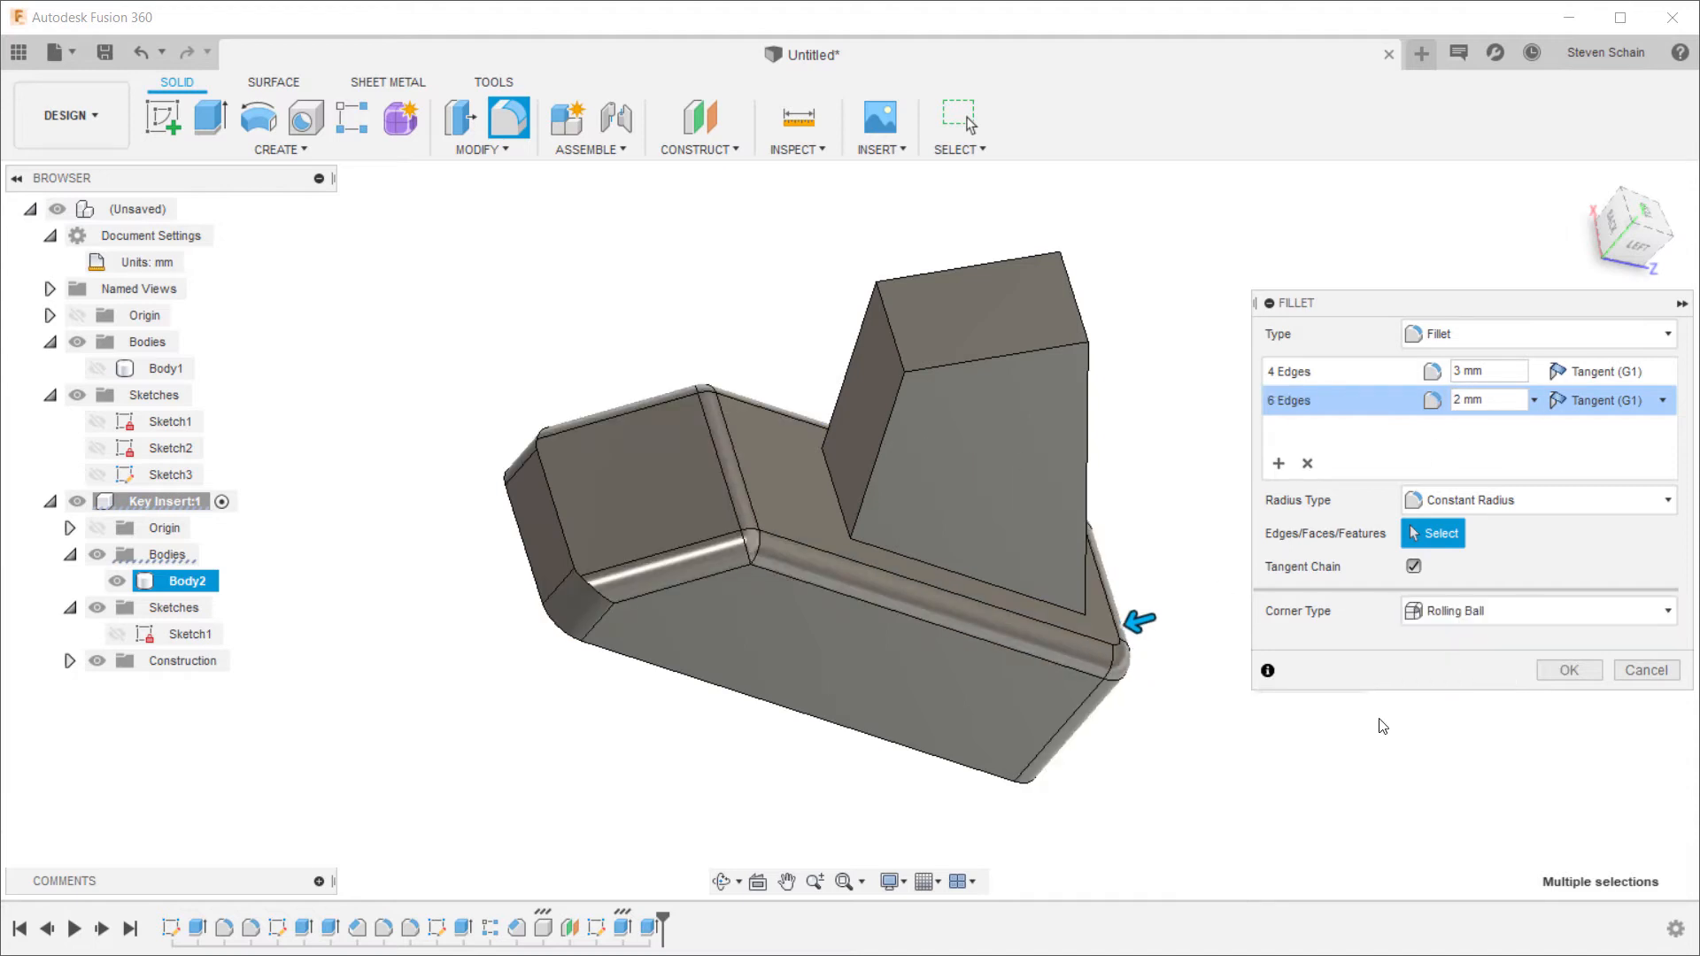
pyautogui.press('Down')
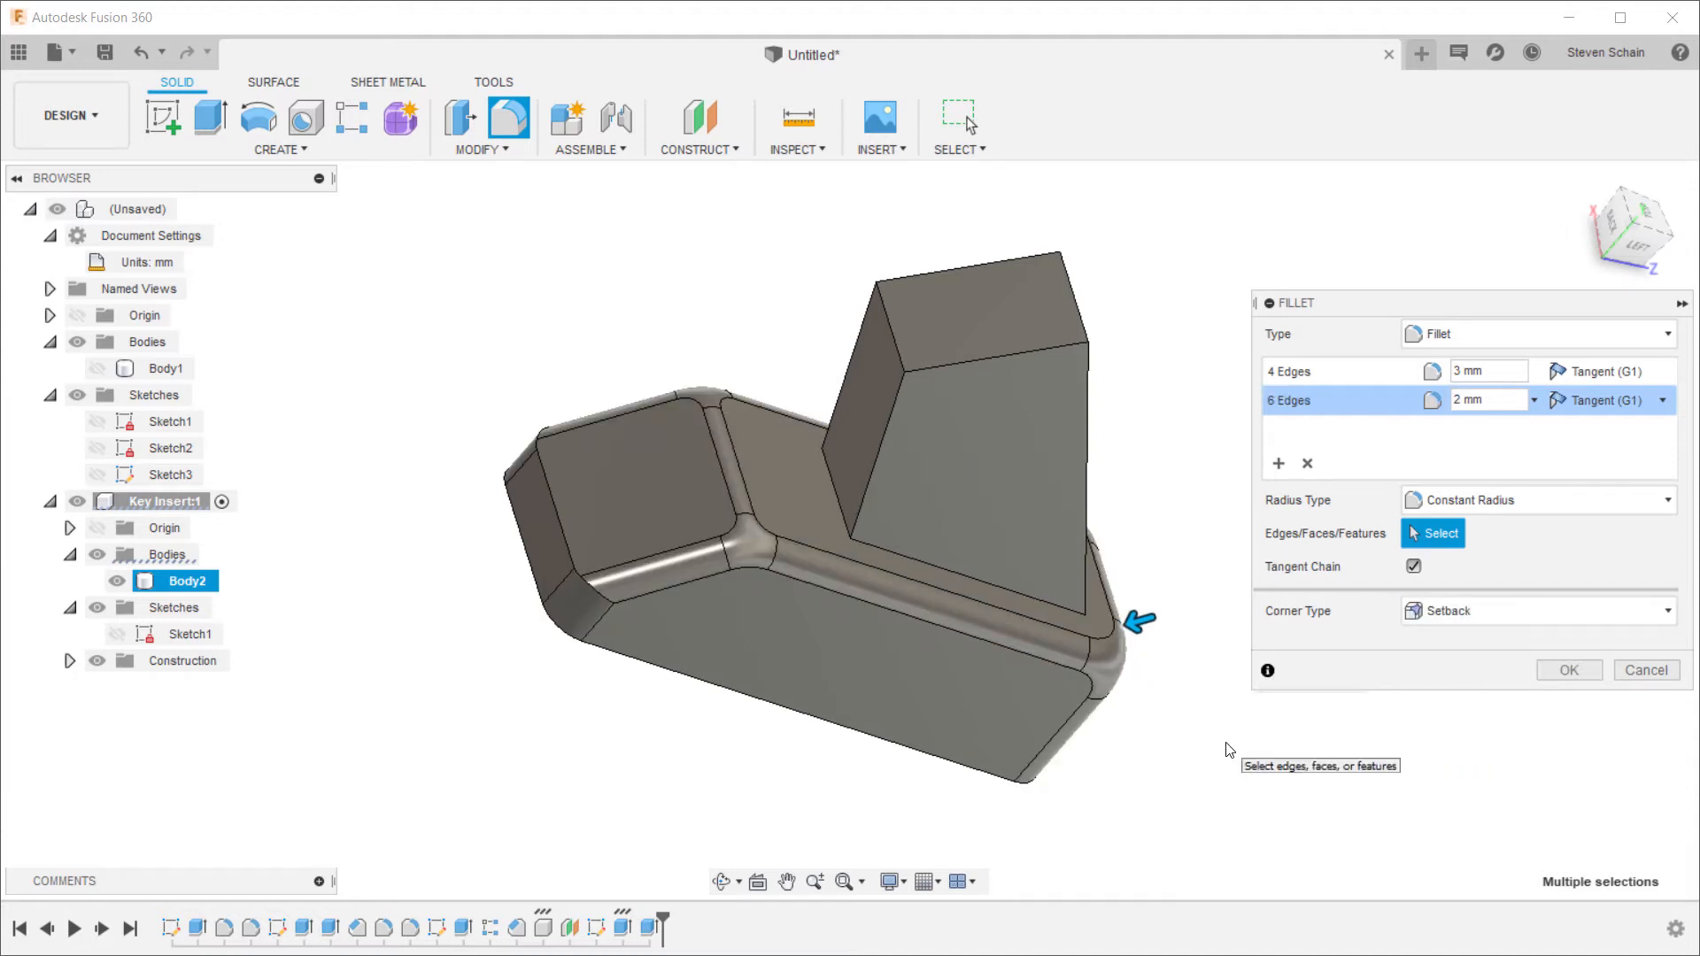
pyautogui.keyDown('shift'); pyautogui.moveTo(1178, 770); pyautogui.dragTo(1473, 651, button='middle'); pyautogui.keyUp('shift')
pyautogui.click(1569, 670)
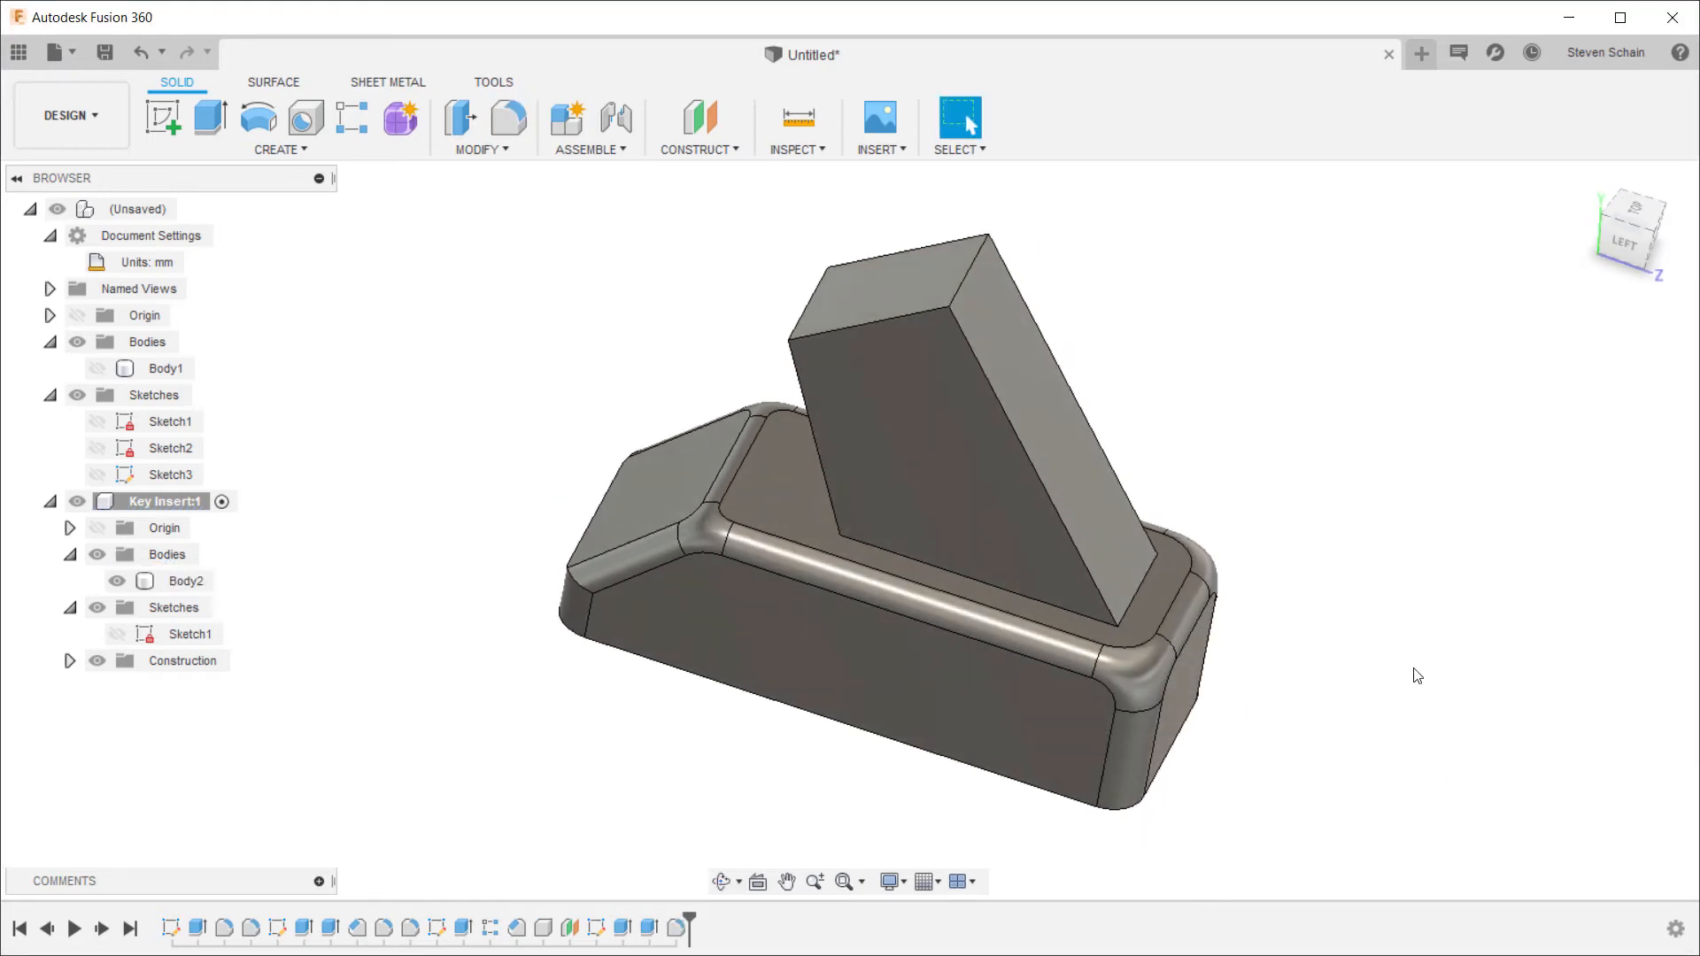
# Step: Fillet the four long side edges and four top edges of the slanted upper part with a 2 mm radius and Setback corners
pyautogui.press('f')
pyautogui.click(810, 434)
pyautogui.click(1035, 465)
pyautogui.click(1073, 398)
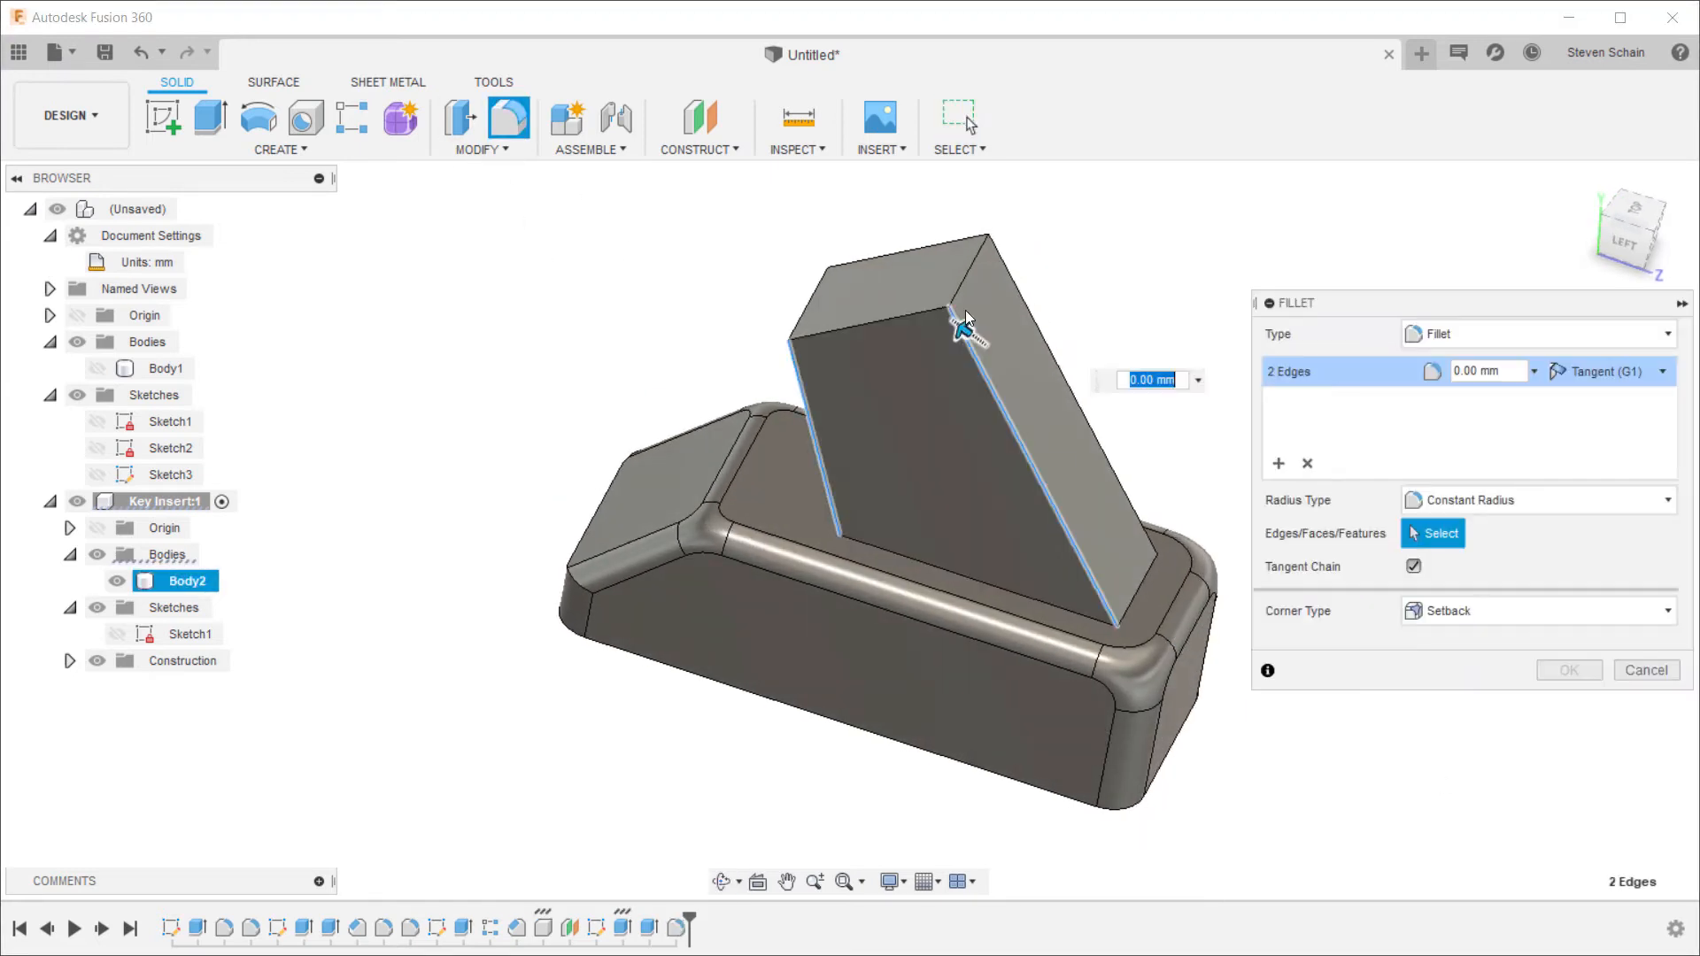
pyautogui.click(832, 280)
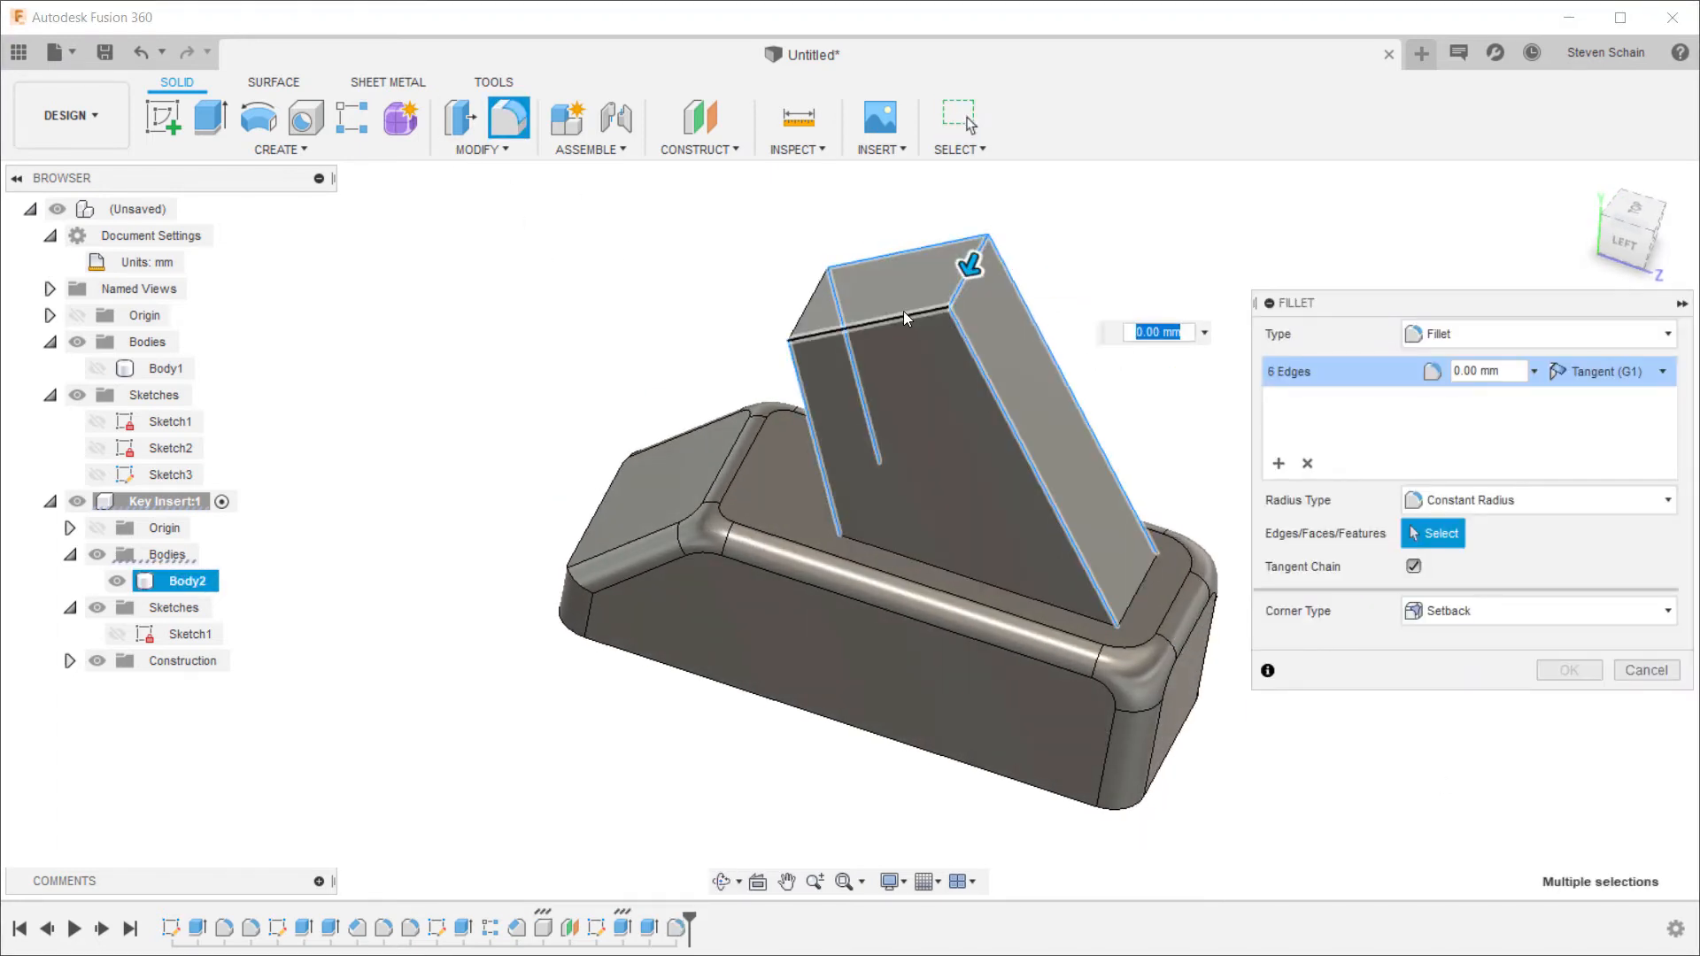
pyautogui.click(968, 257)
pyautogui.write('3')
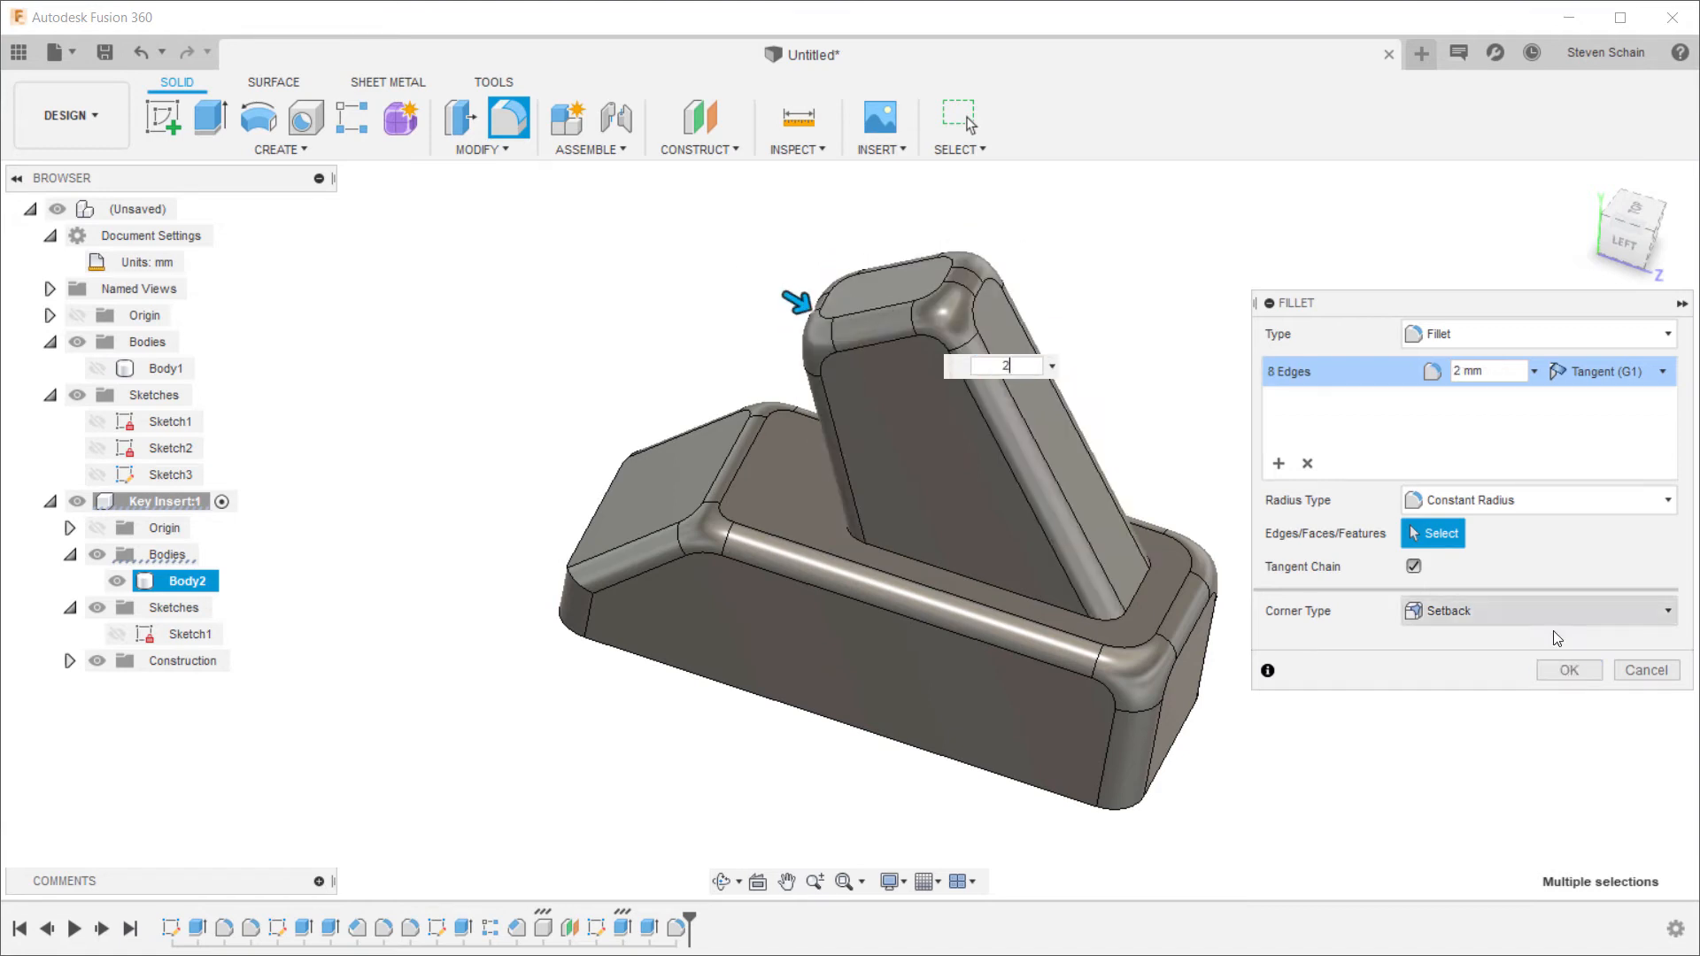
pyautogui.click(1568, 670)
# Step: Fillet the edge loop where the slanted upper part meets the base with a 2 mm radius, trying Rolling Ball before keeping Setback corners
pyautogui.click(517, 116)
pyautogui.click(986, 574)
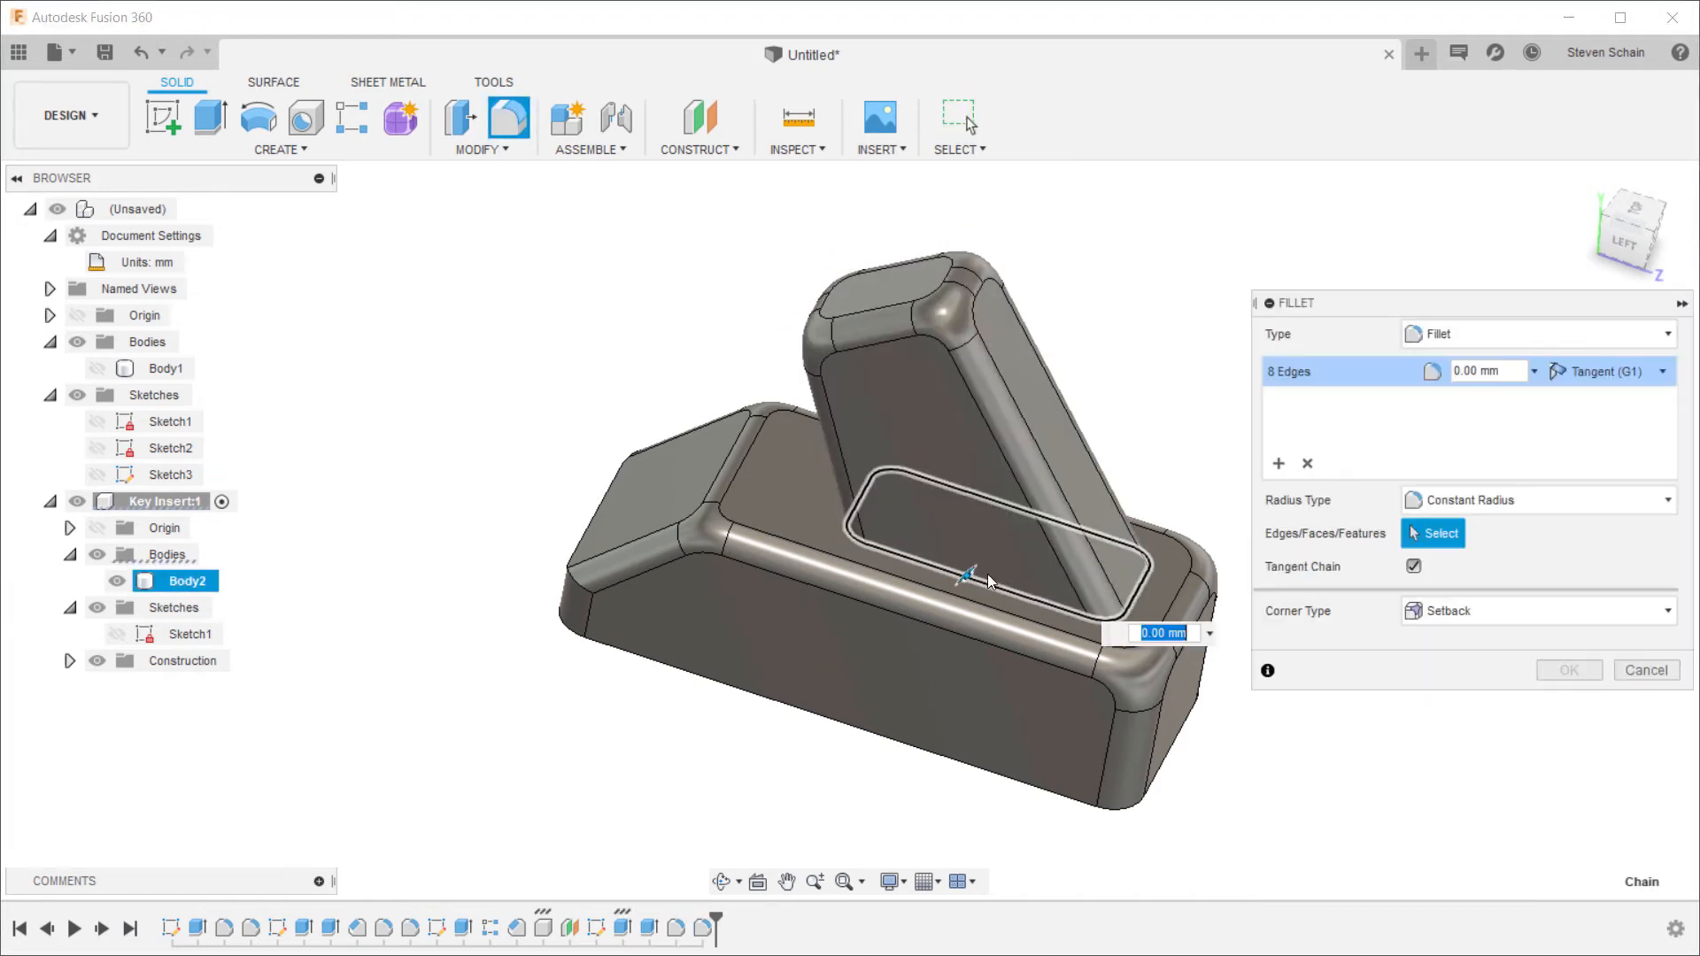
pyautogui.write('2')
pyautogui.click(1452, 610)
pyautogui.click(1436, 645)
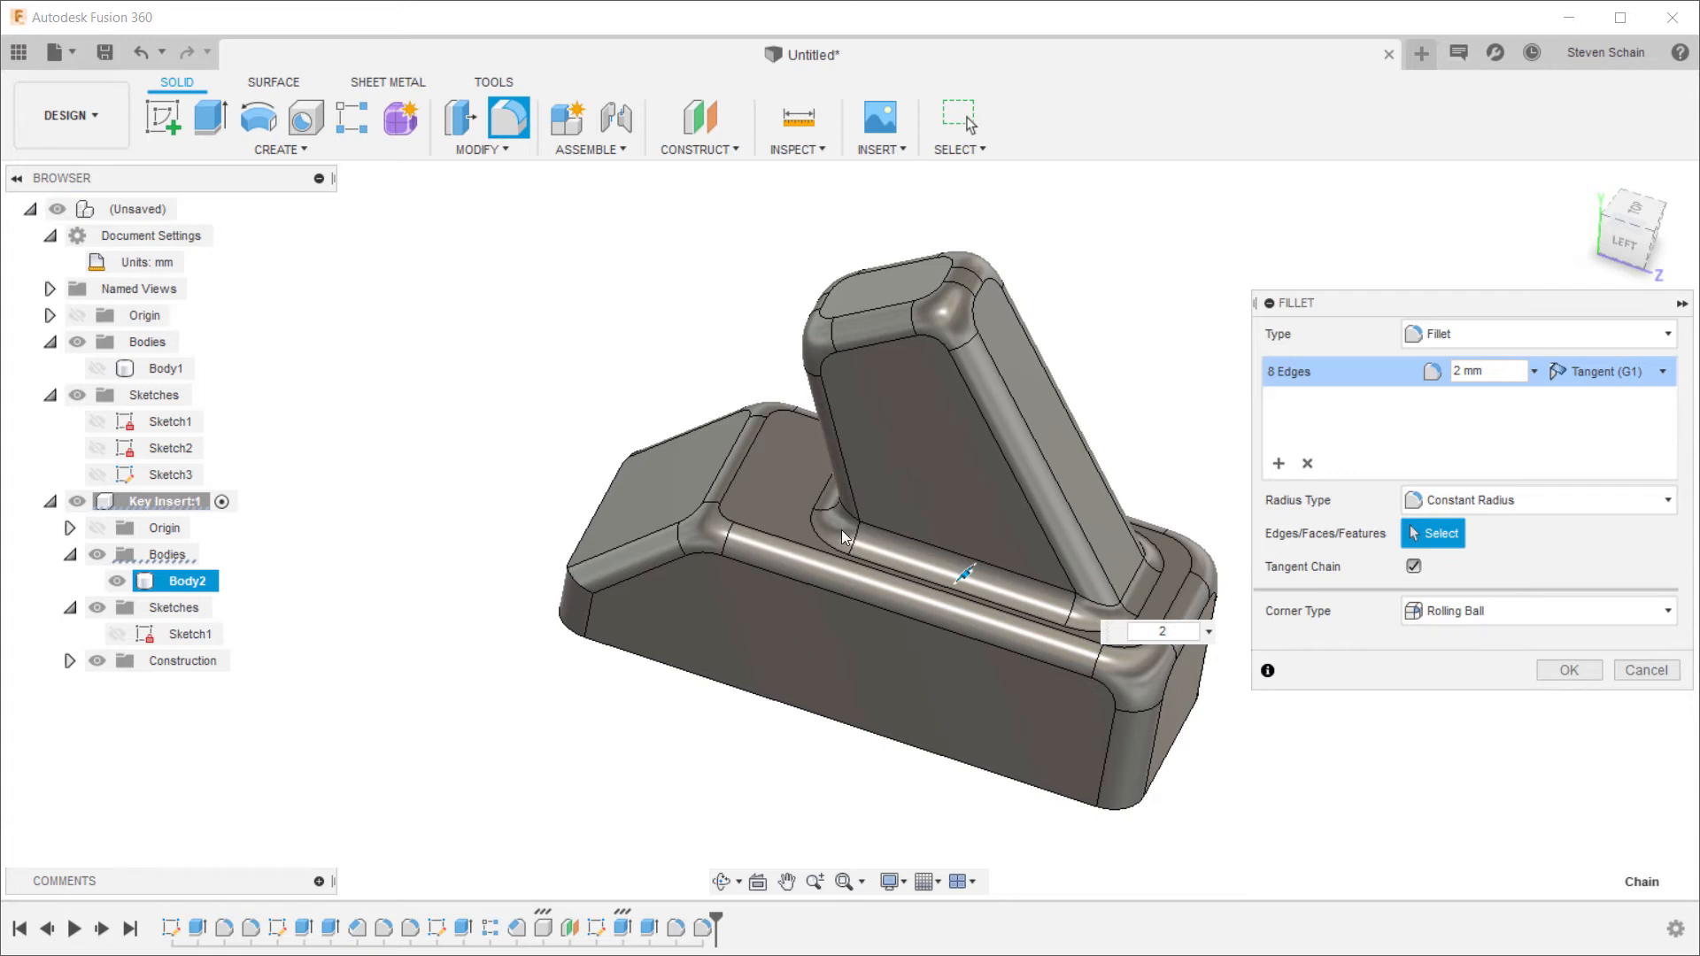
pyautogui.click(1452, 611)
pyautogui.click(1436, 670)
pyautogui.click(1562, 675)
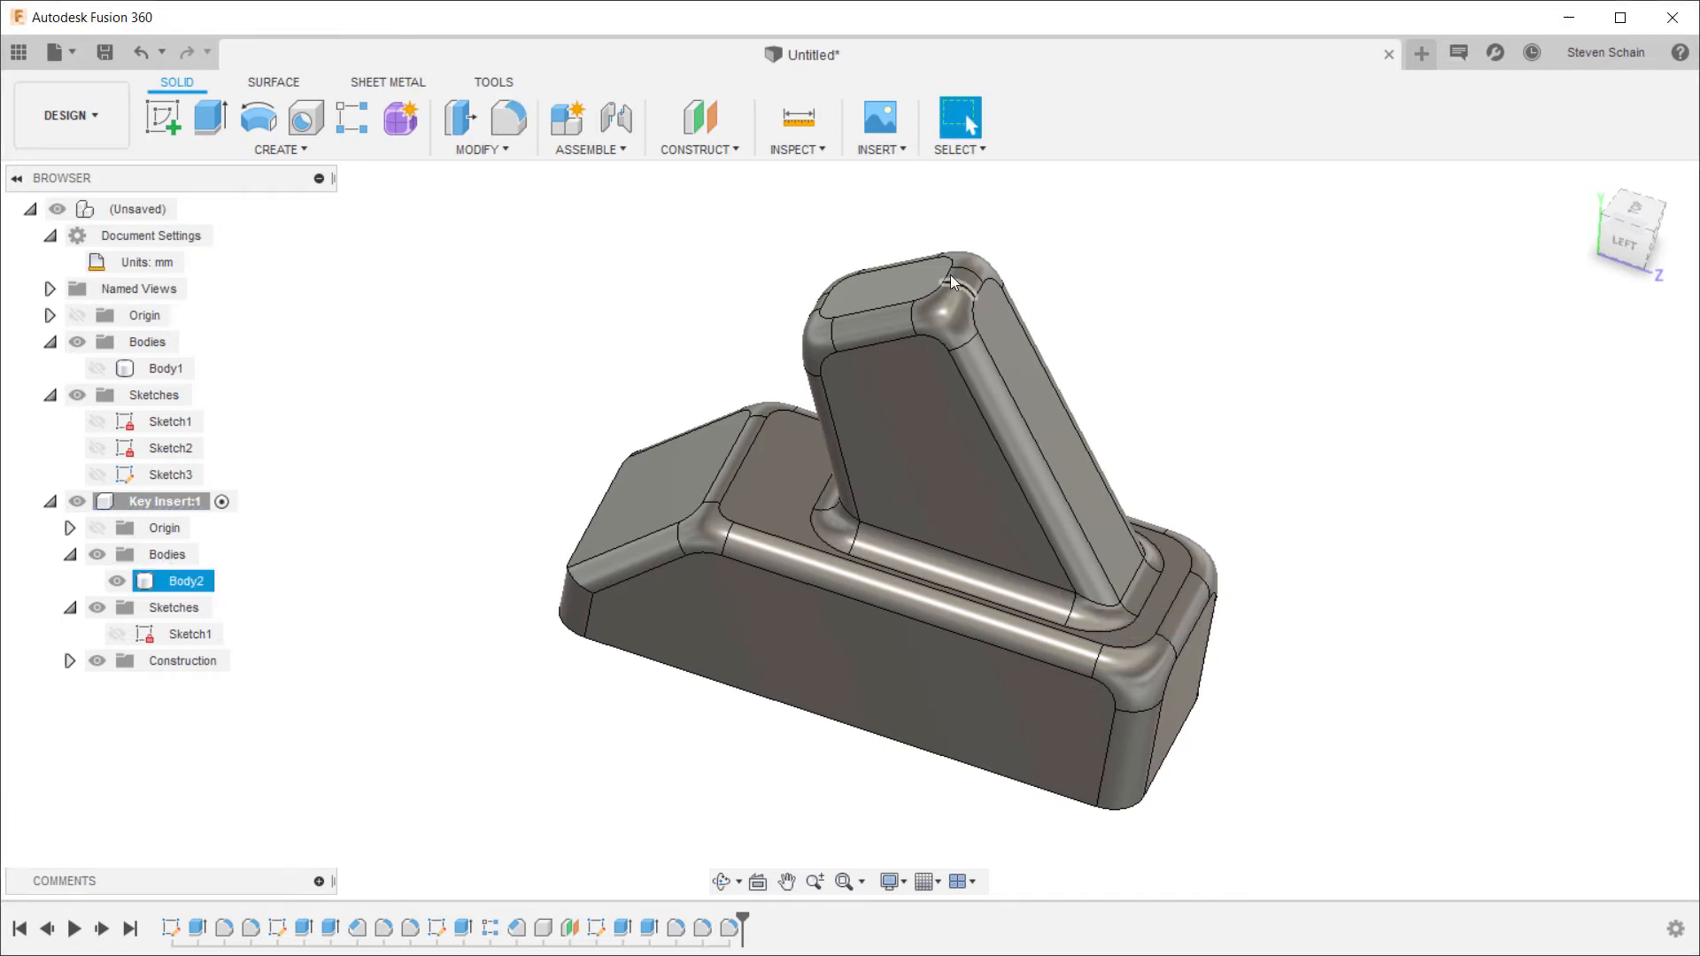
# Step: Start a sketch on the top face of the slanted upper part and draw a 9 by 3 mm rectangle
pyautogui.rightClick(884, 279)
pyautogui.click(881, 347)
pyautogui.scroll(5, 867, 518)
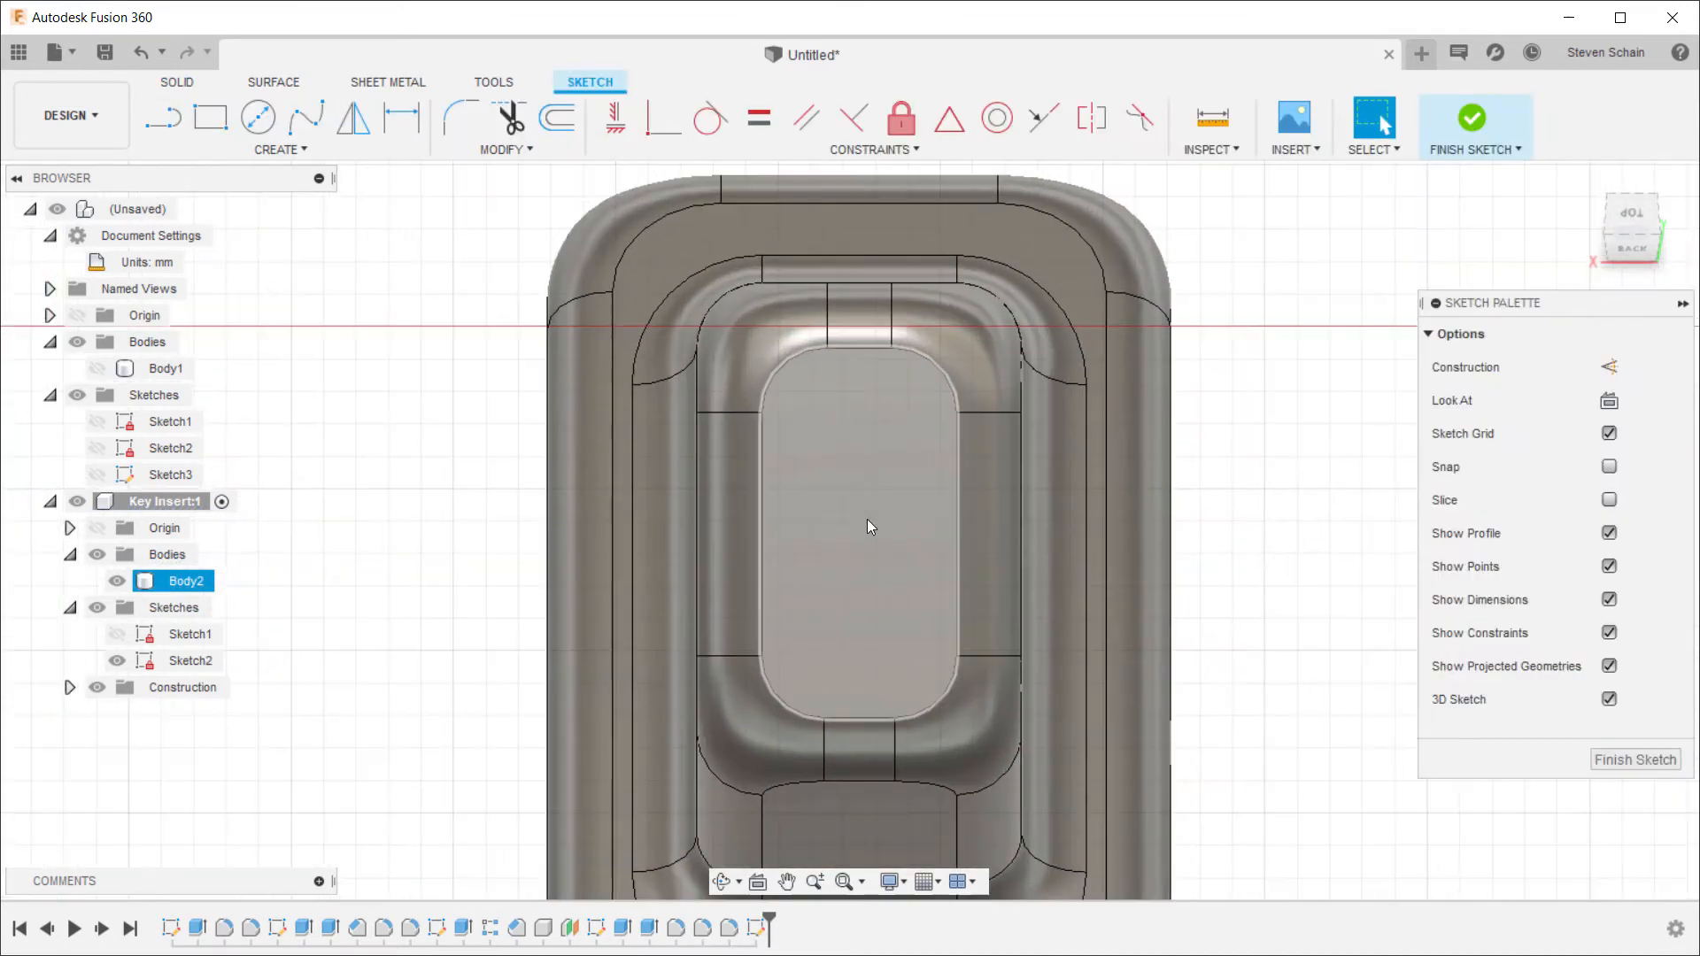
pyautogui.press('r')
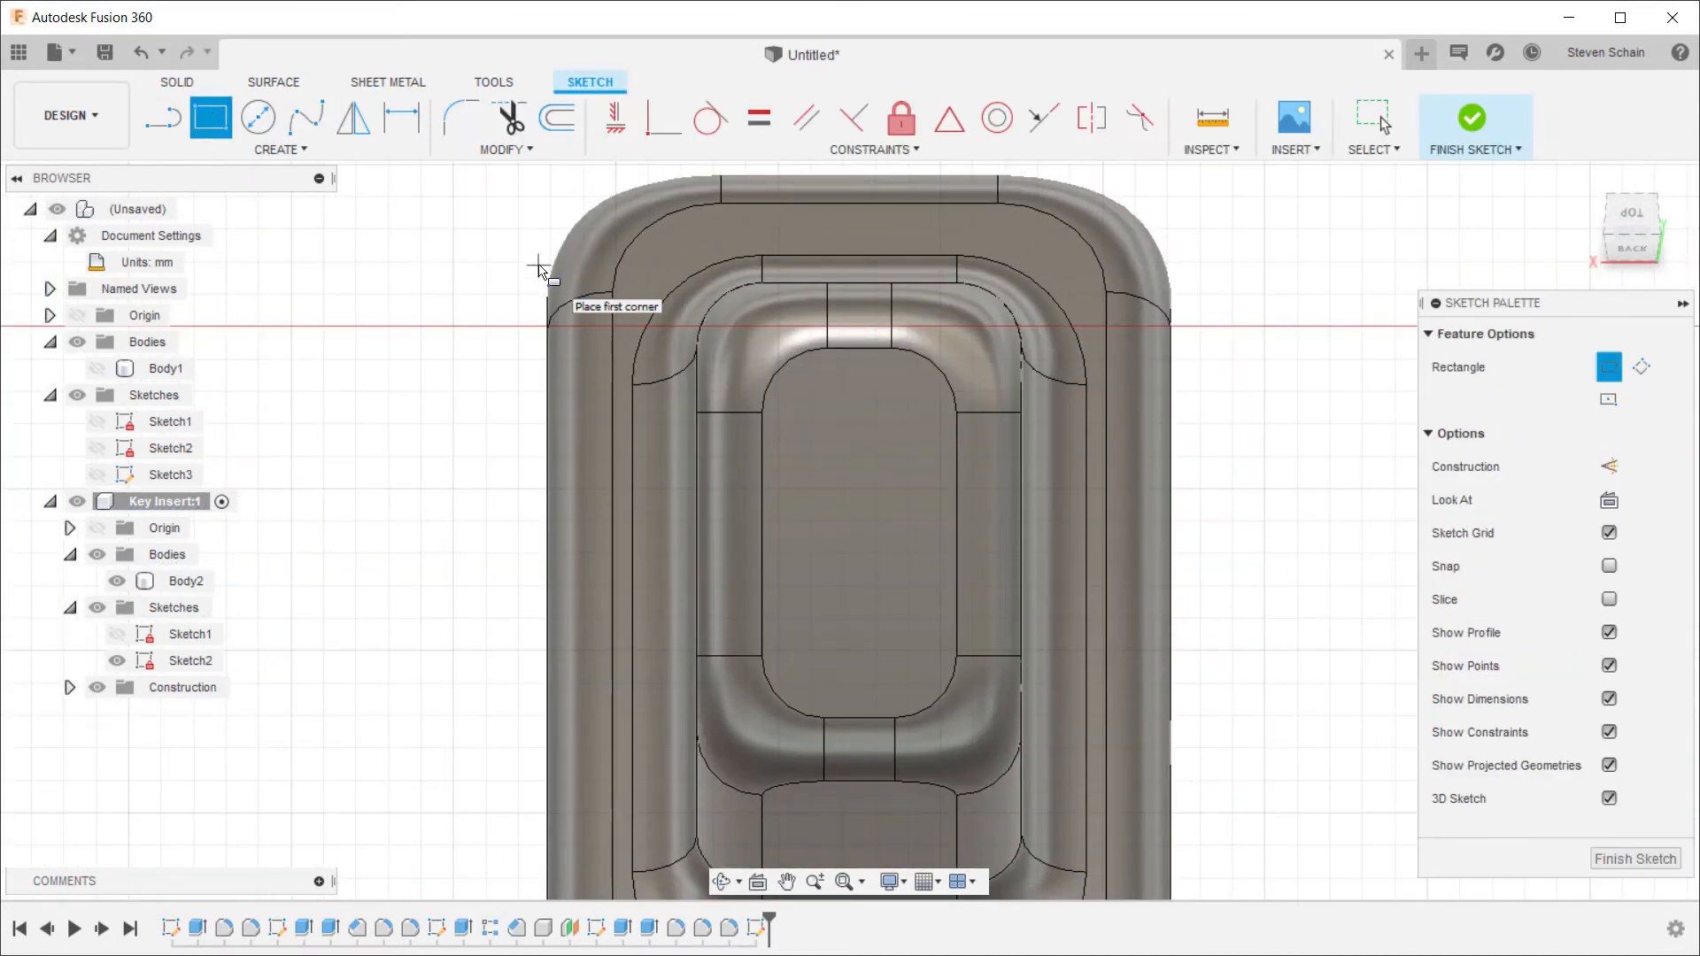
pyautogui.click(825, 411)
pyautogui.write('9')
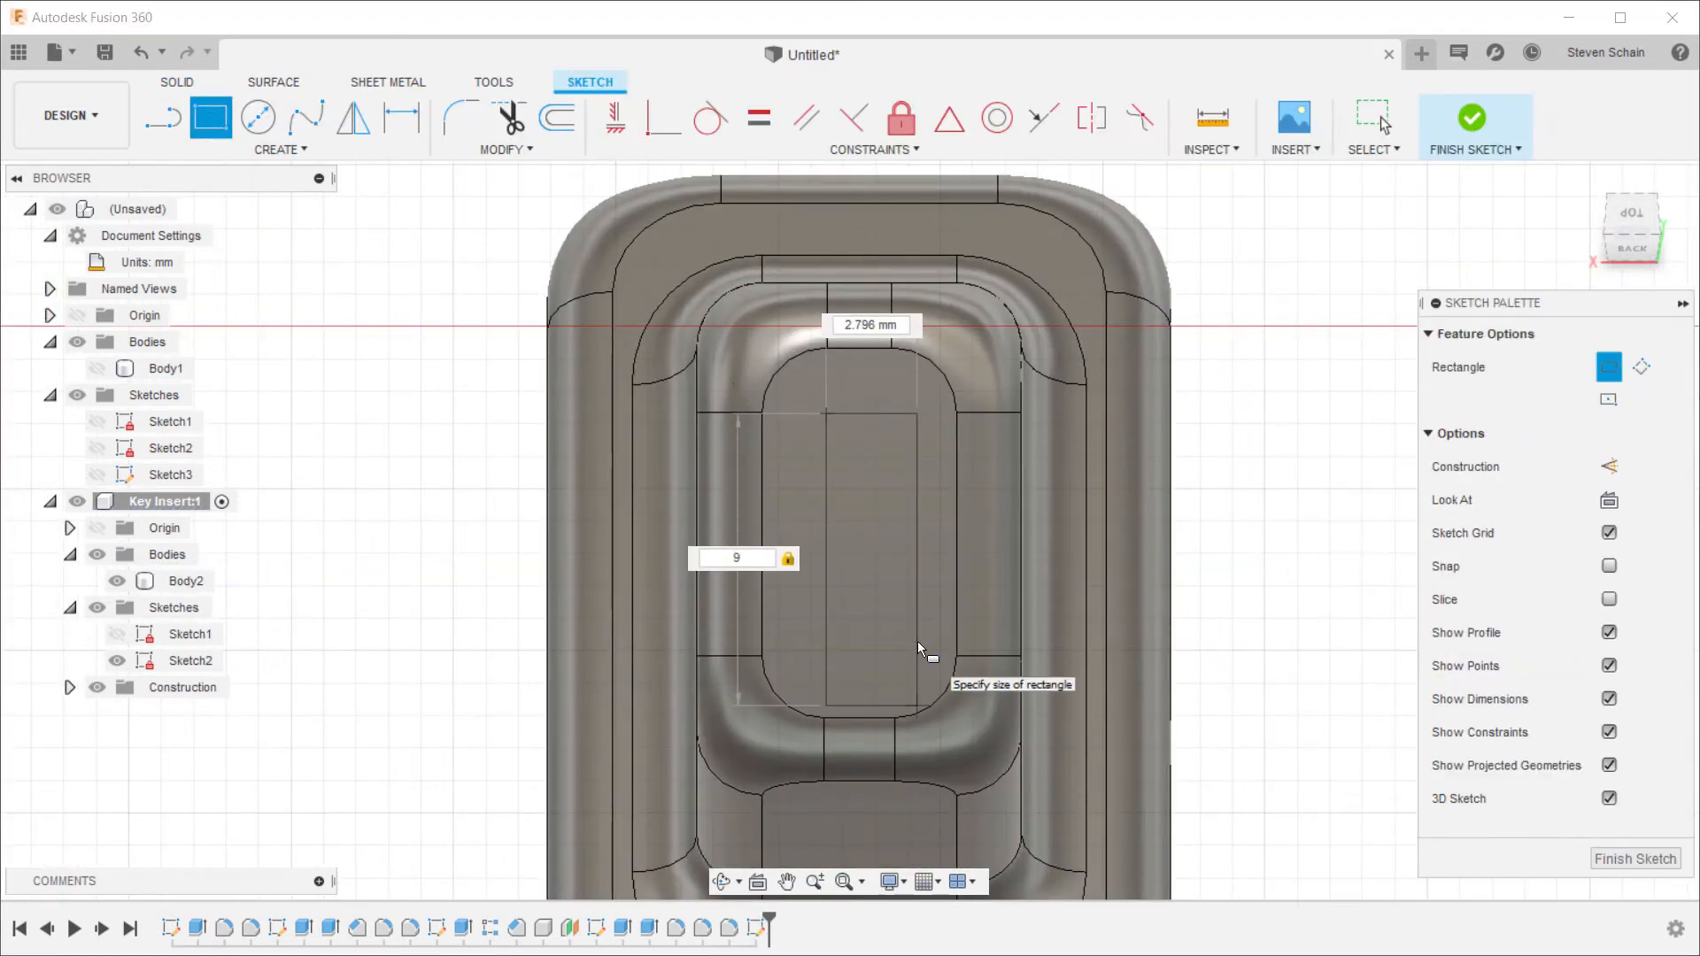
pyautogui.press('Tab')
pyautogui.write('3')
pyautogui.press('Return')
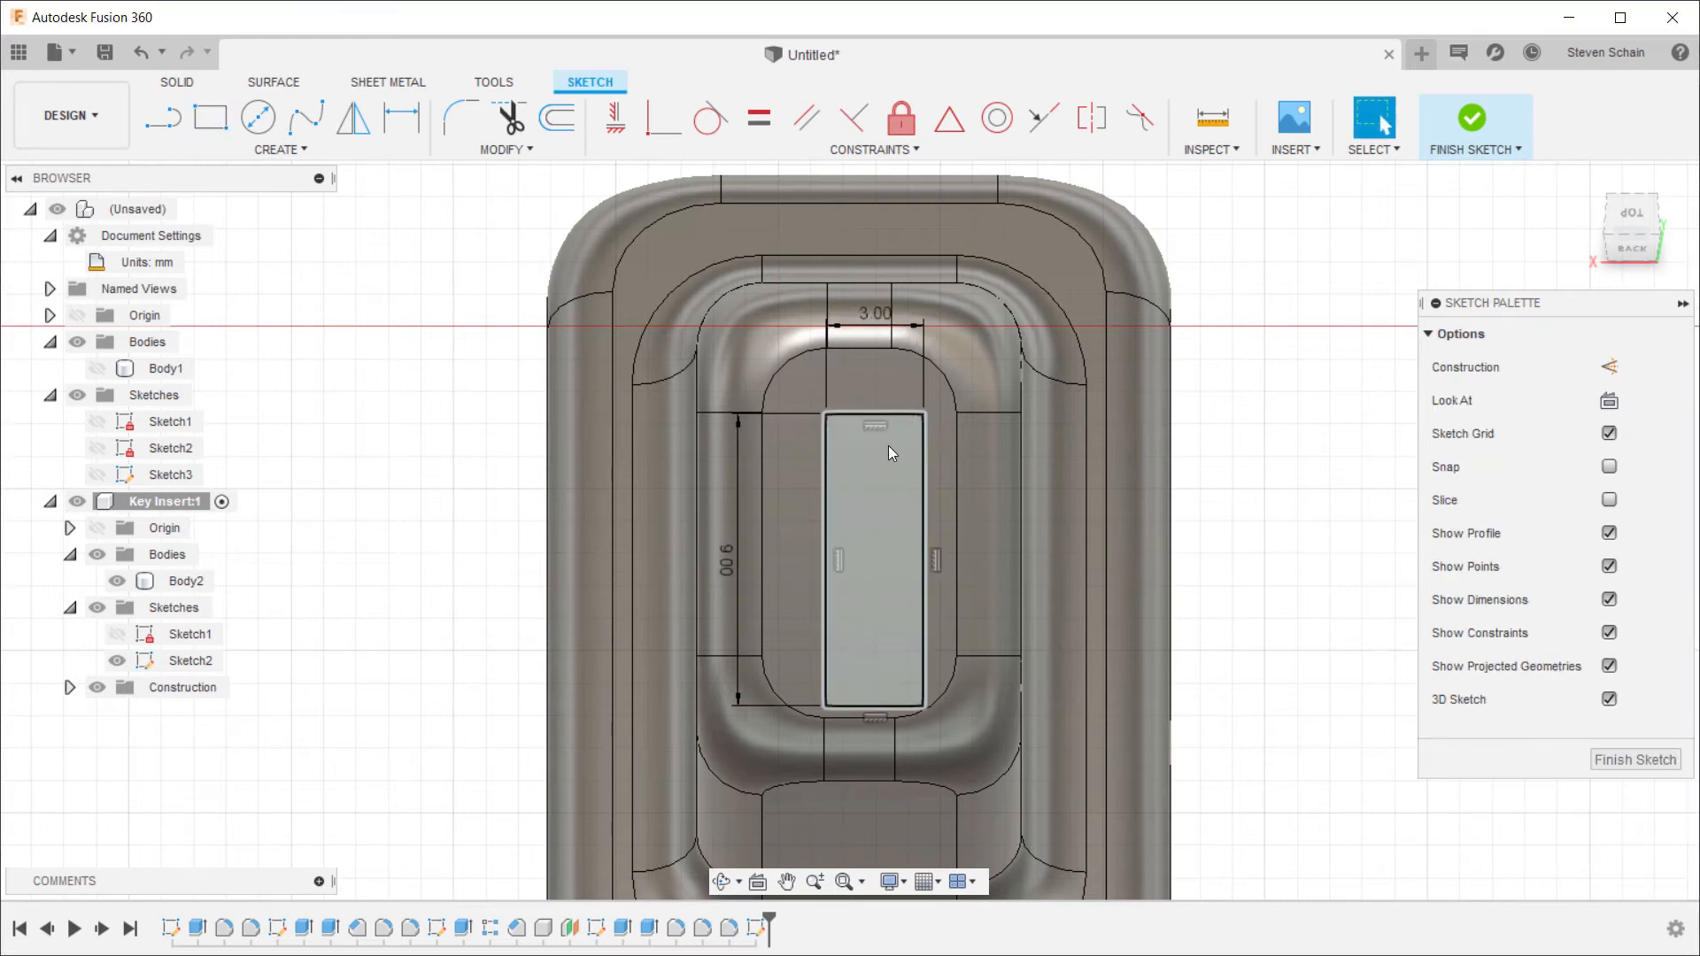
# Step: Move the rectangle toward the face's center and dimension its long side 3.5 mm from the upper part's parallel outer edge
pyautogui.press('Escape')
pyautogui.moveTo(925, 523); pyautogui.dragTo(910, 493)
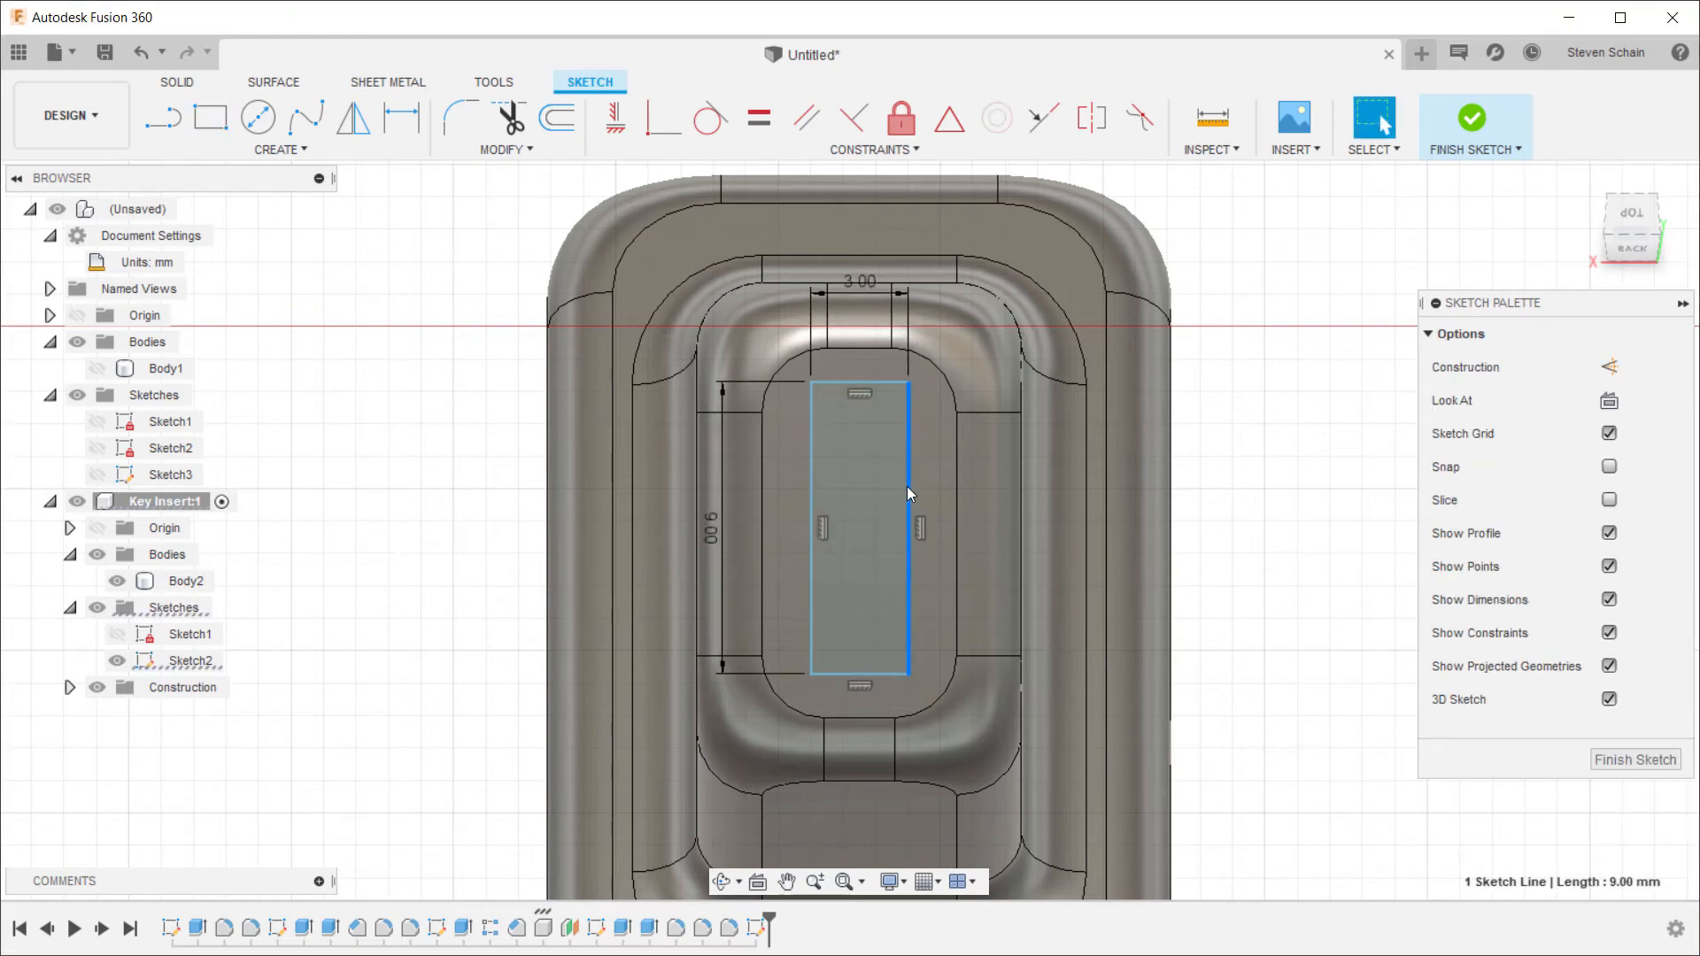
pyautogui.click(401, 120)
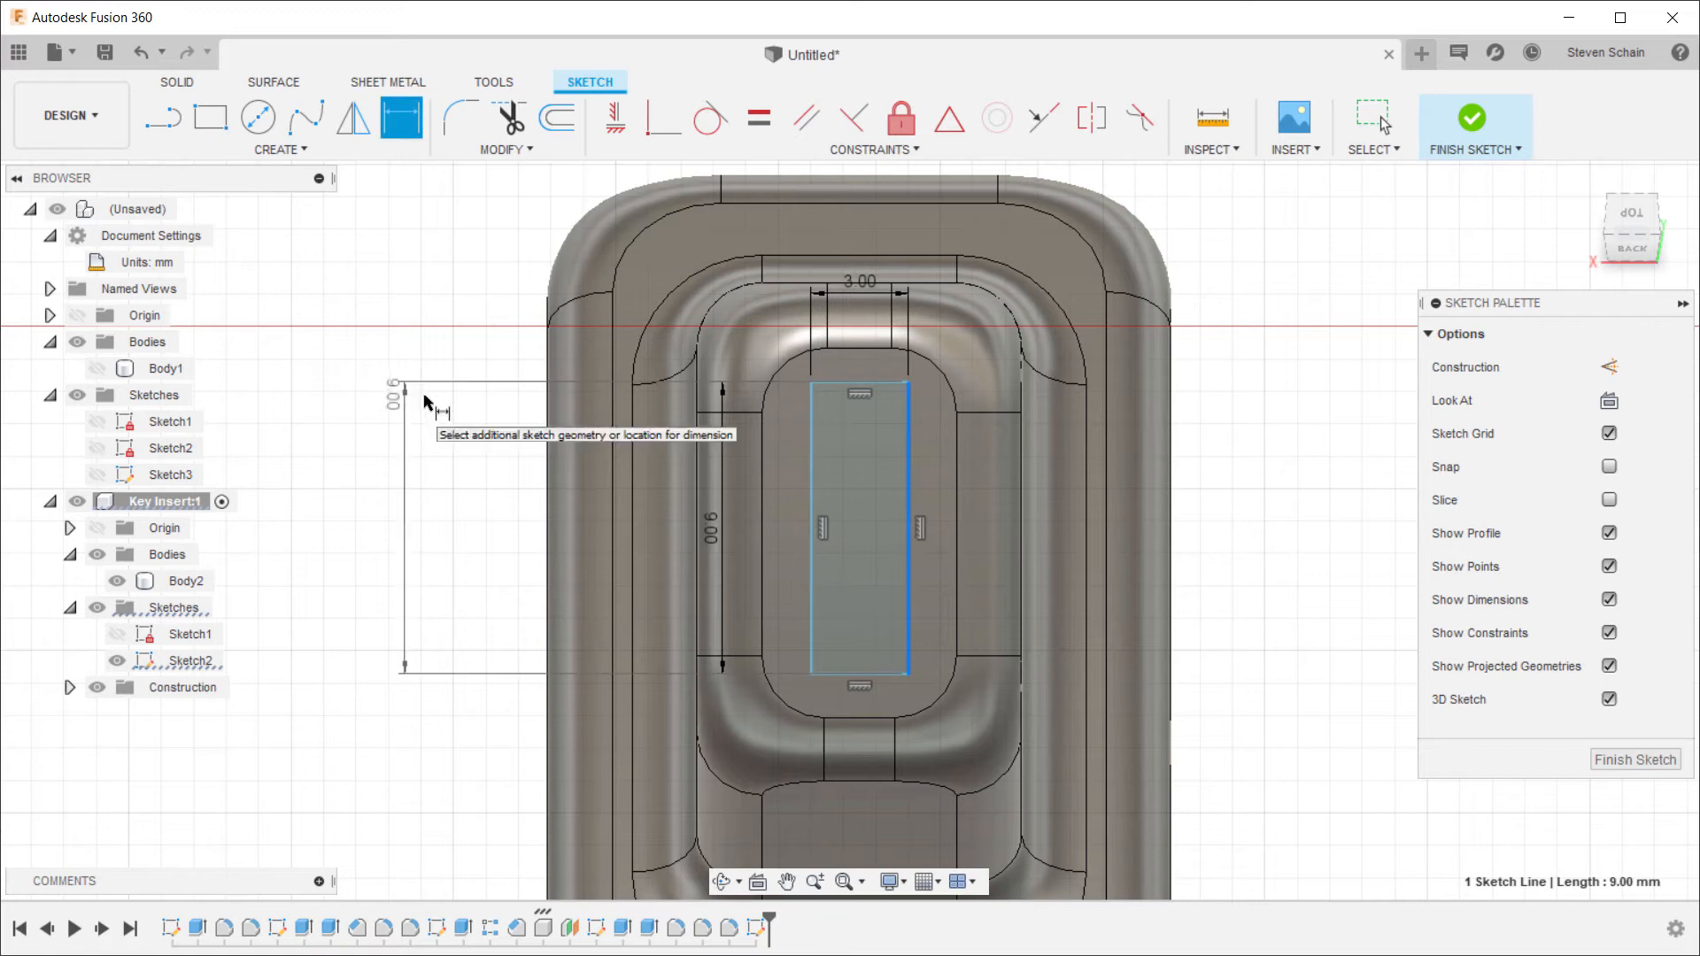
pyautogui.click(1021, 492)
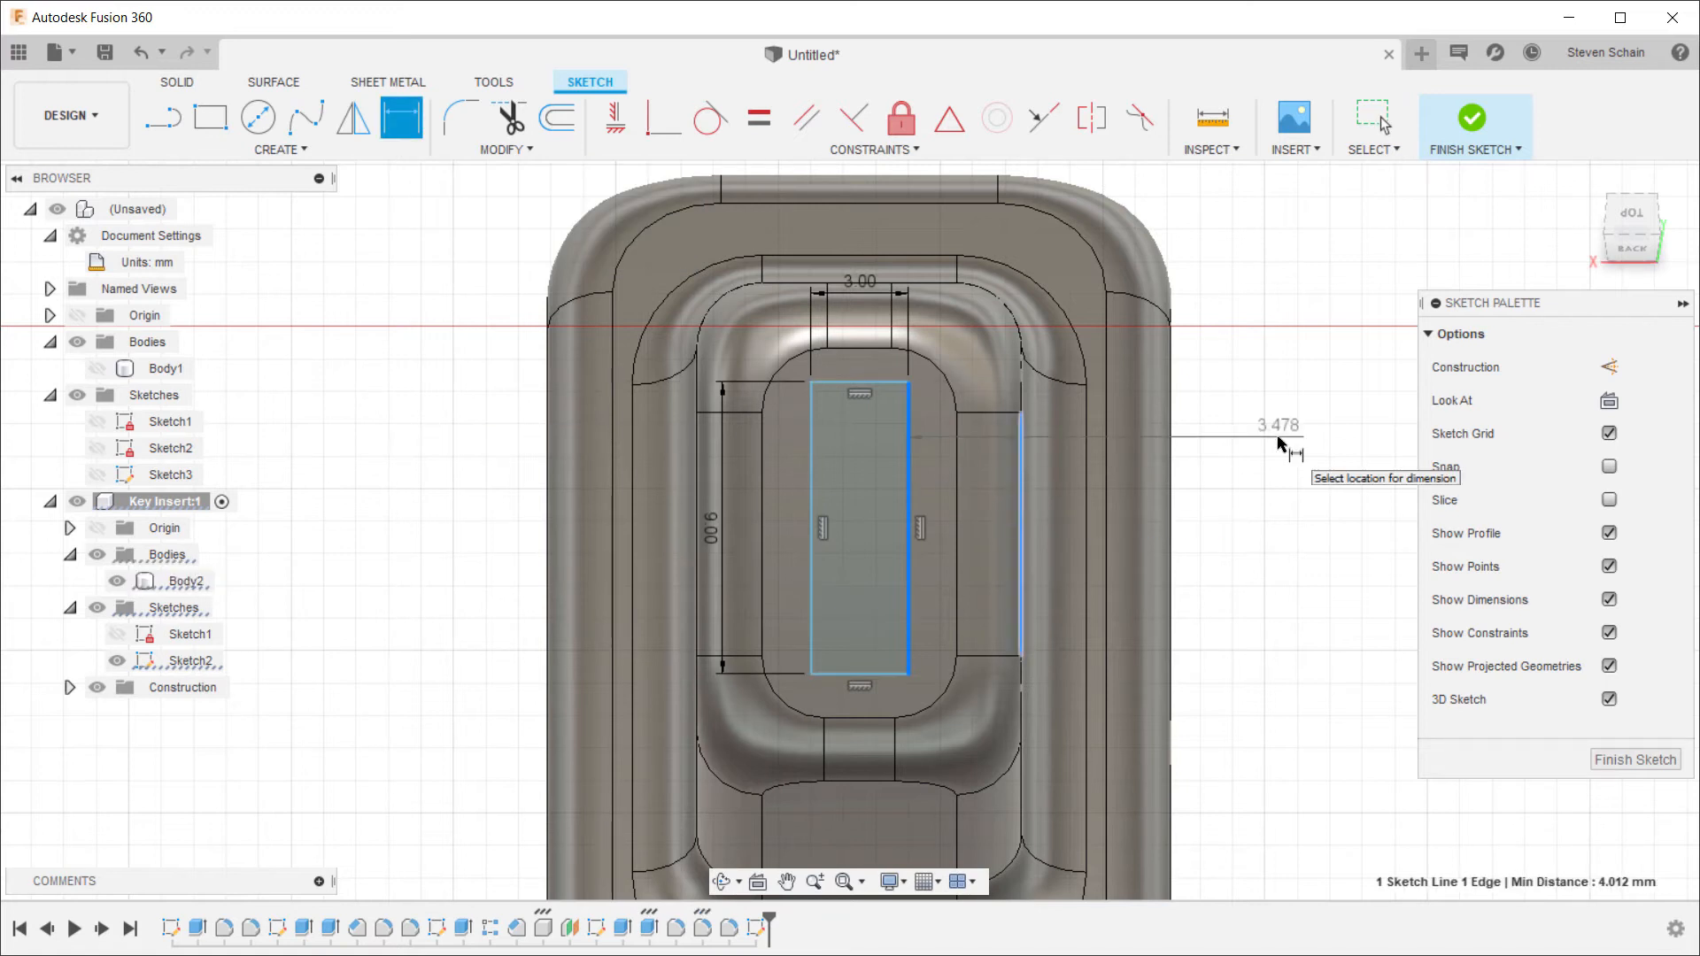
pyautogui.click(1277, 443)
pyautogui.write('3.5')
pyautogui.press('Return')
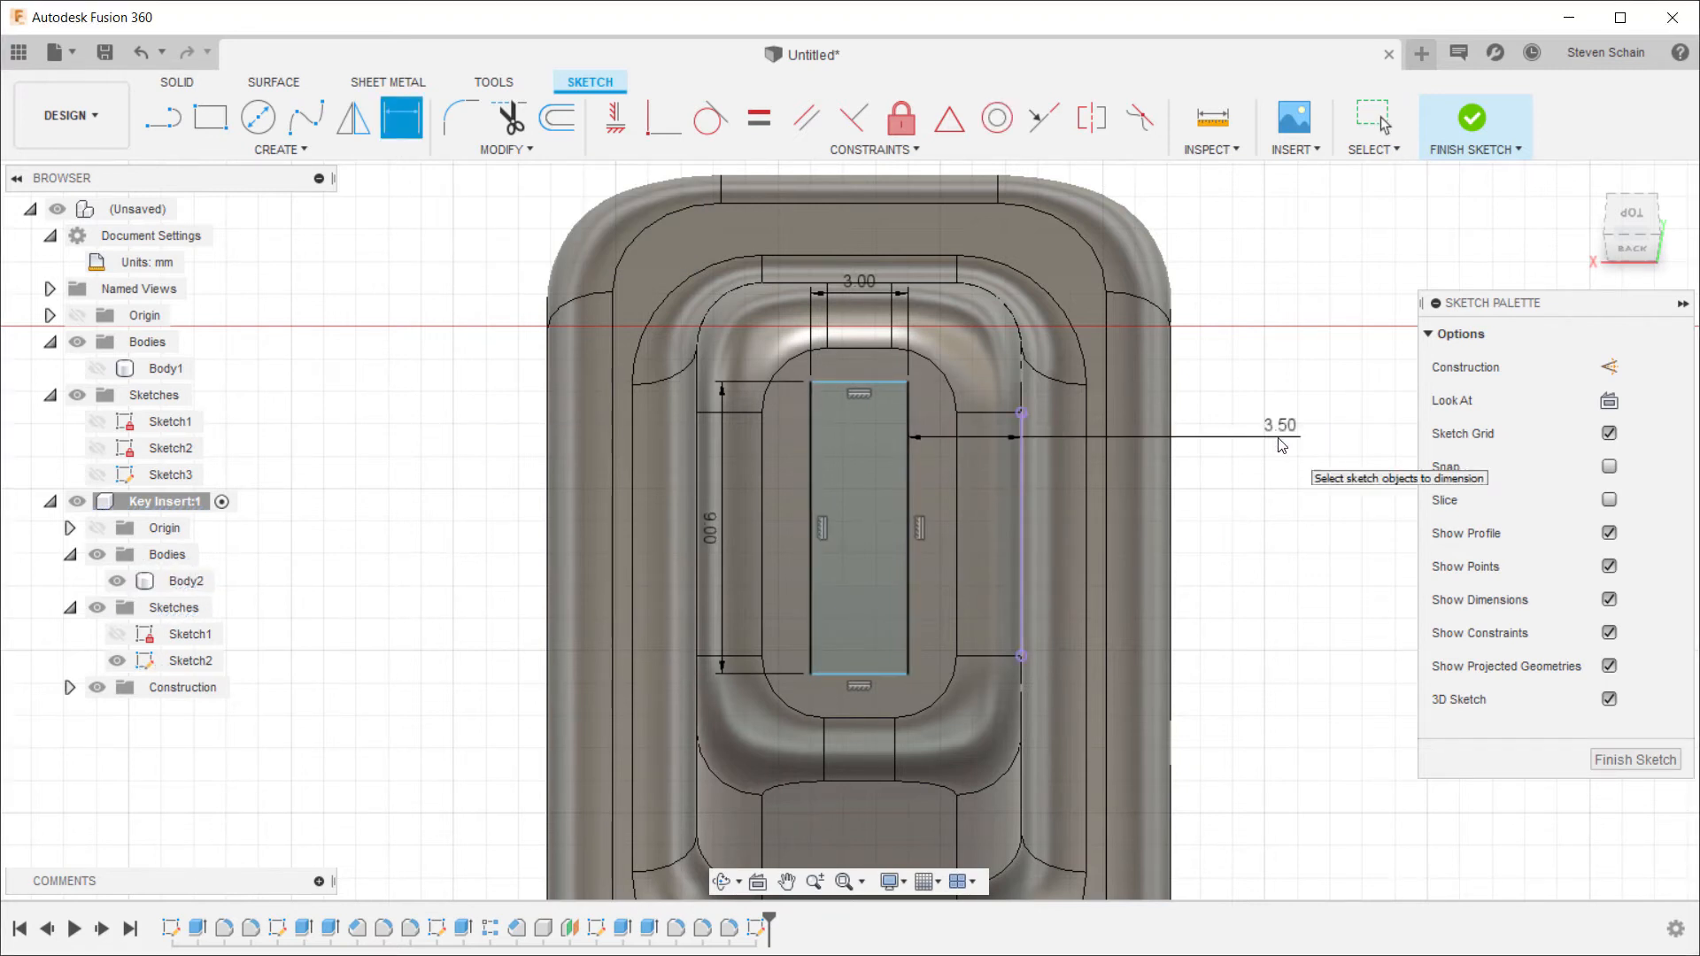
# Step: Check the distance between the two short straight edges of the top face without placing a dimension
pyautogui.click(857, 717)
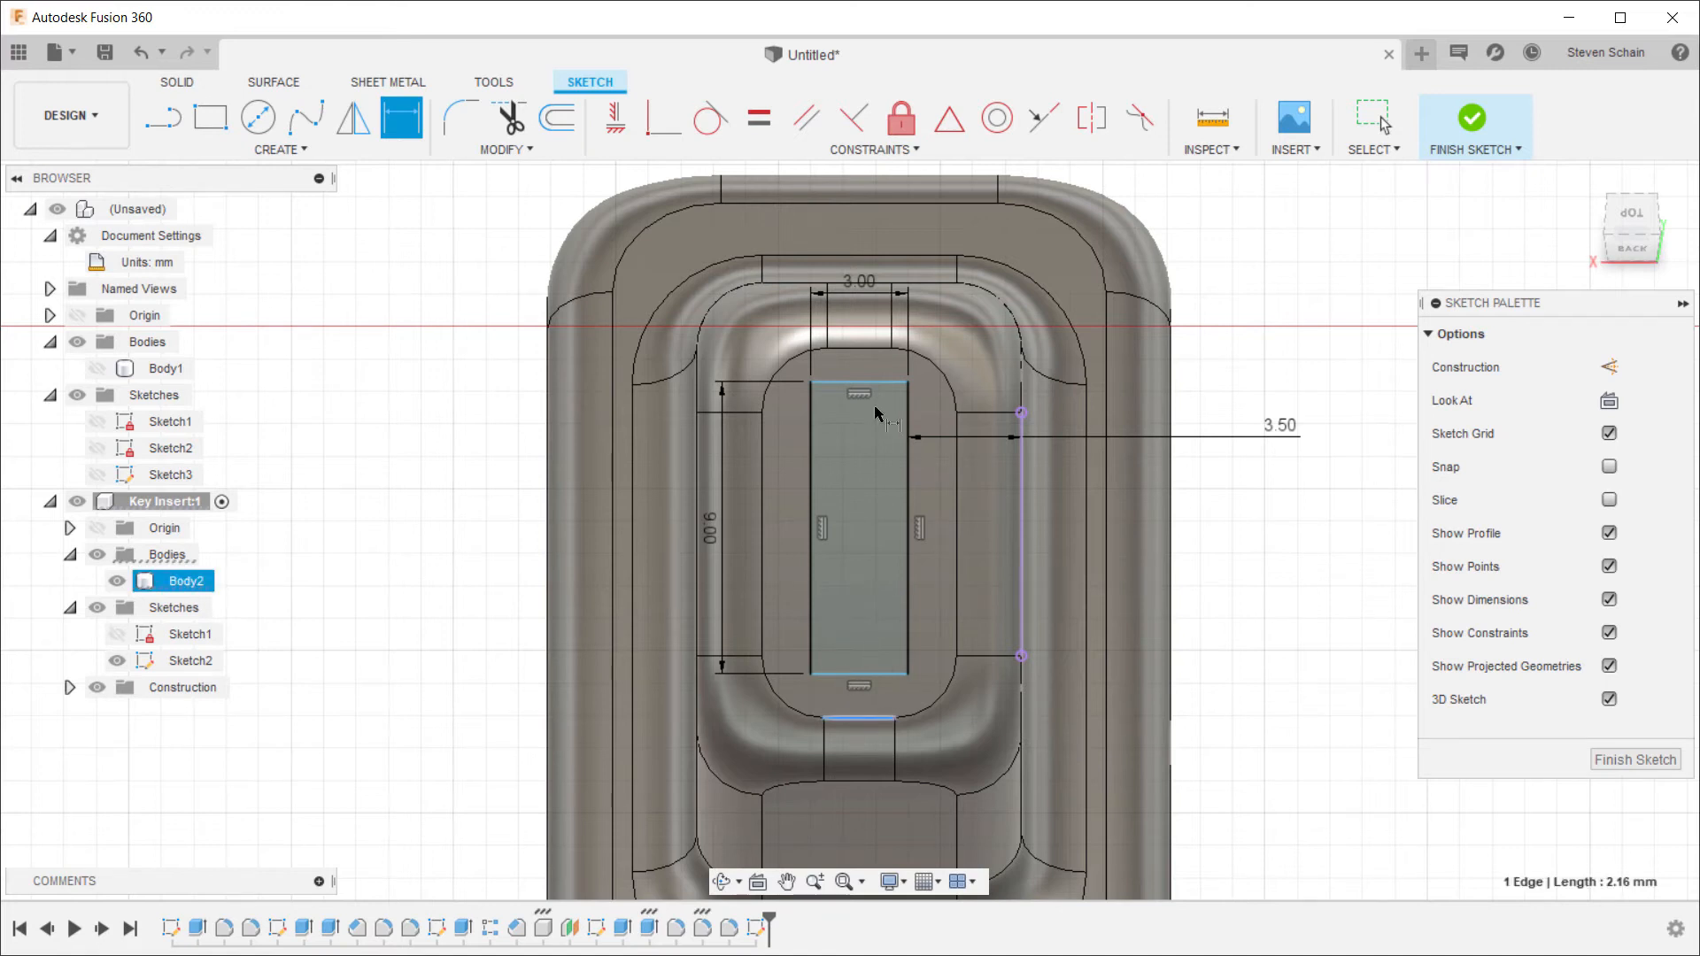
pyautogui.click(859, 348)
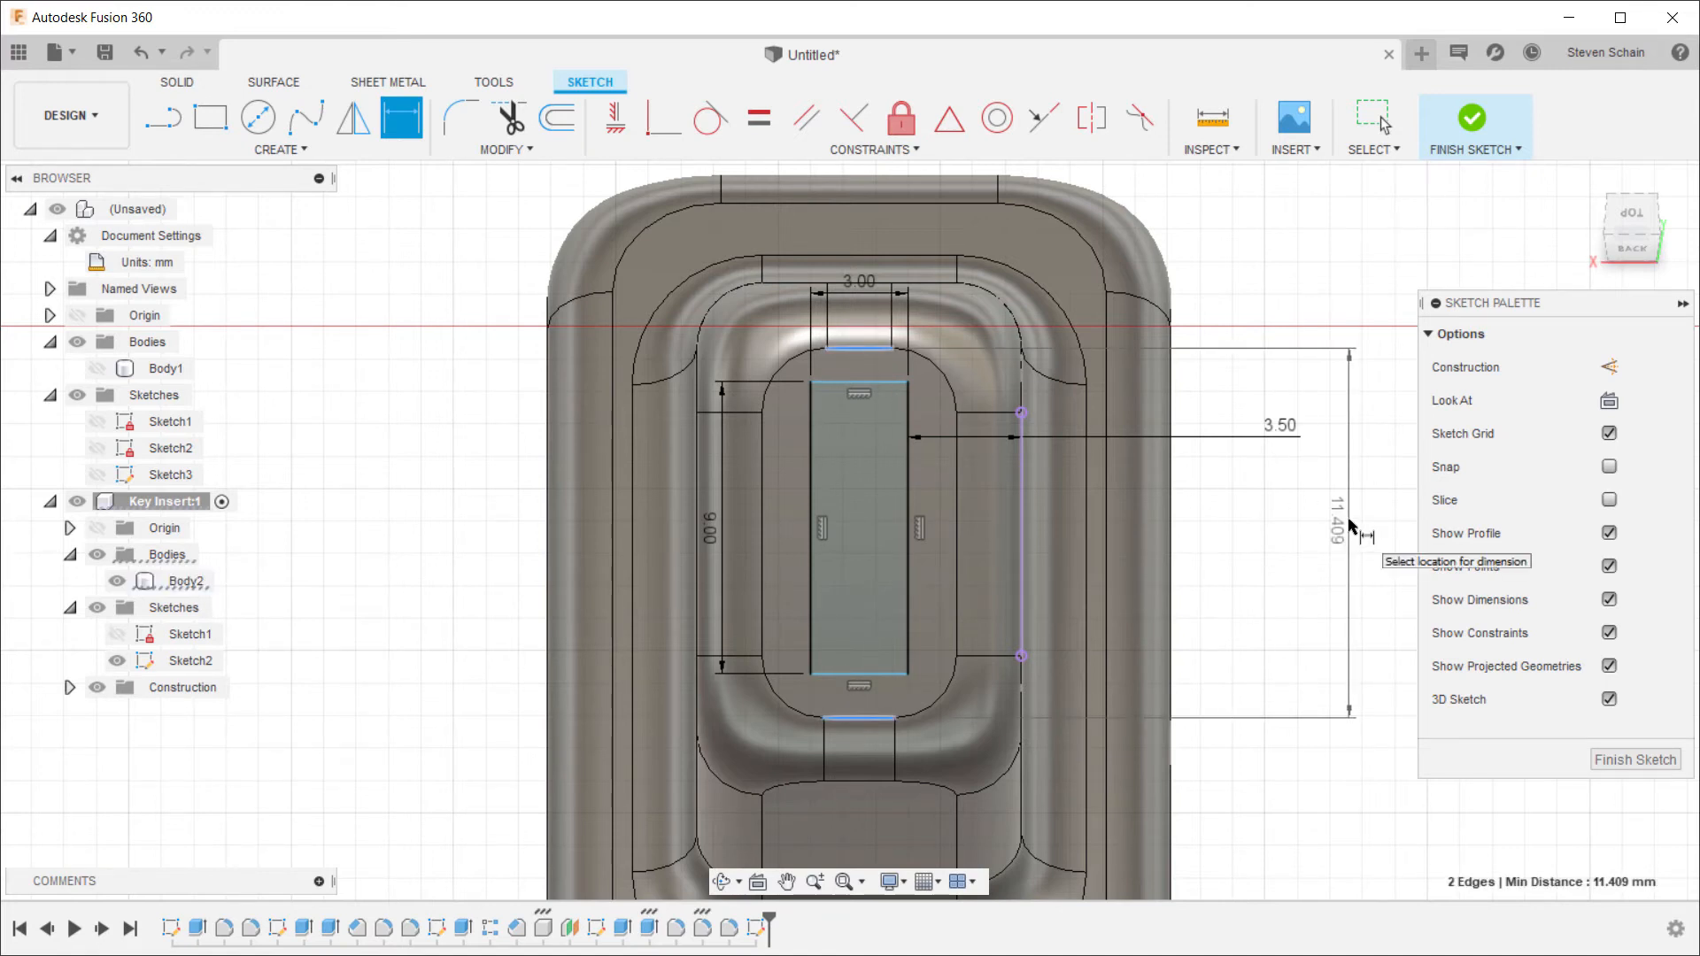
pyautogui.press('Escape')
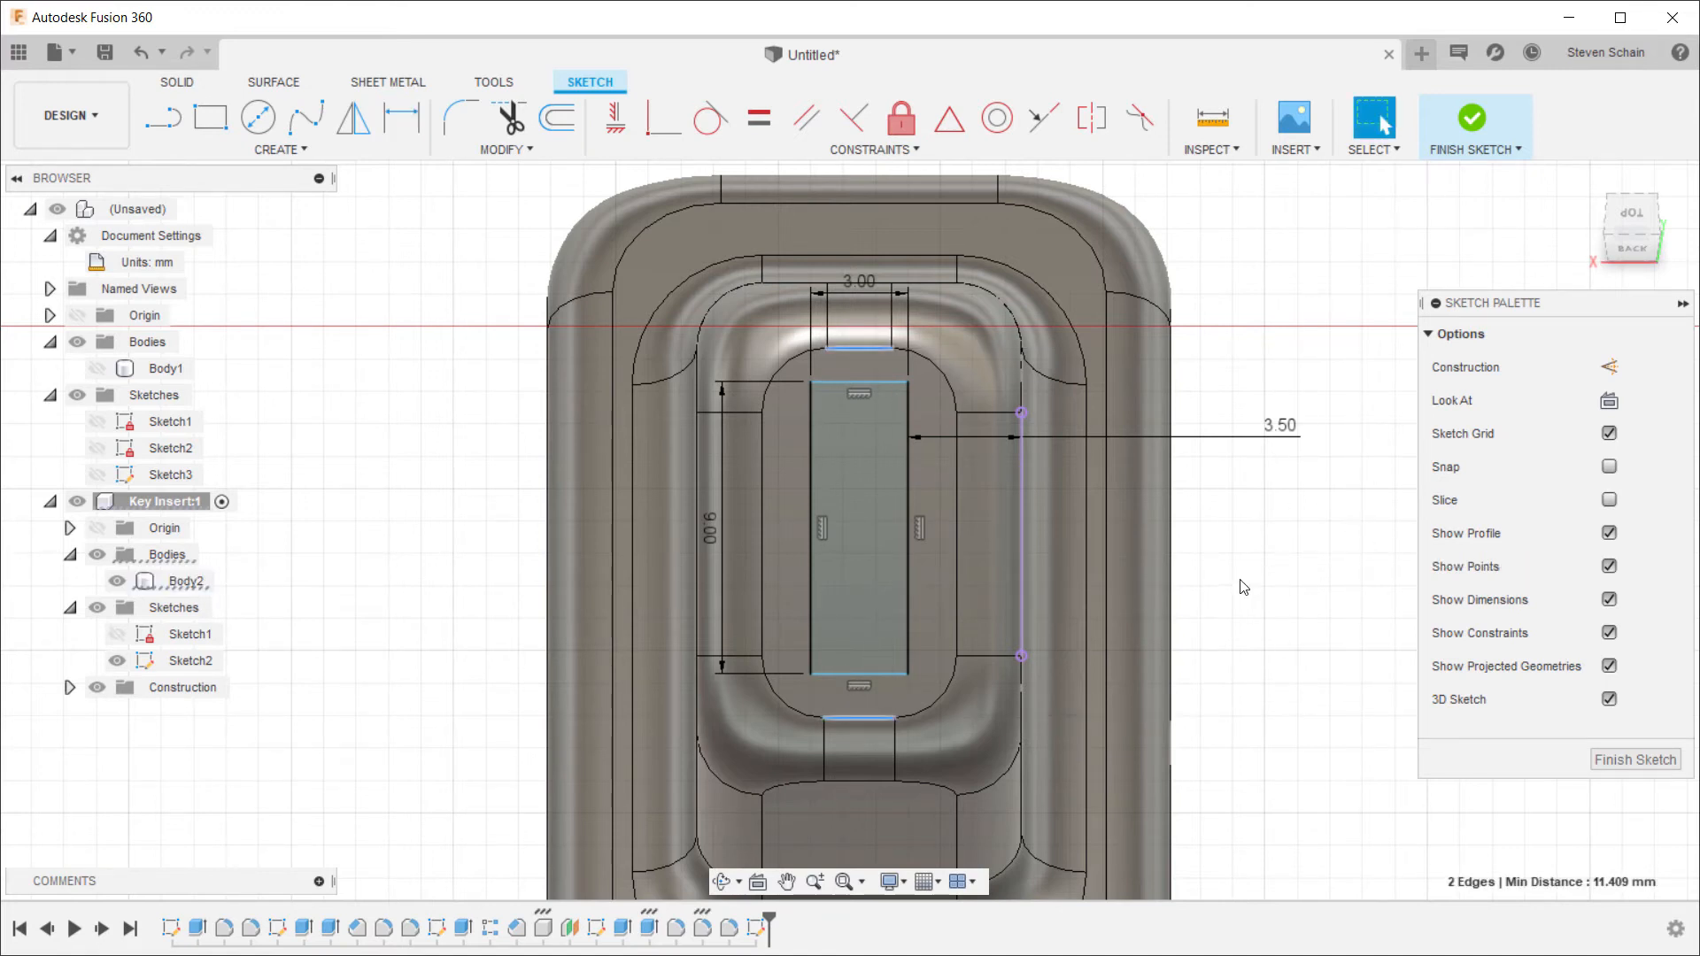
# Step: Dimension the rectangle's short side from the face's nearest short edge as (11.409-9)/2 and finish the sketch
pyautogui.click(861, 382)
pyautogui.click(854, 347)
pyautogui.press('d')
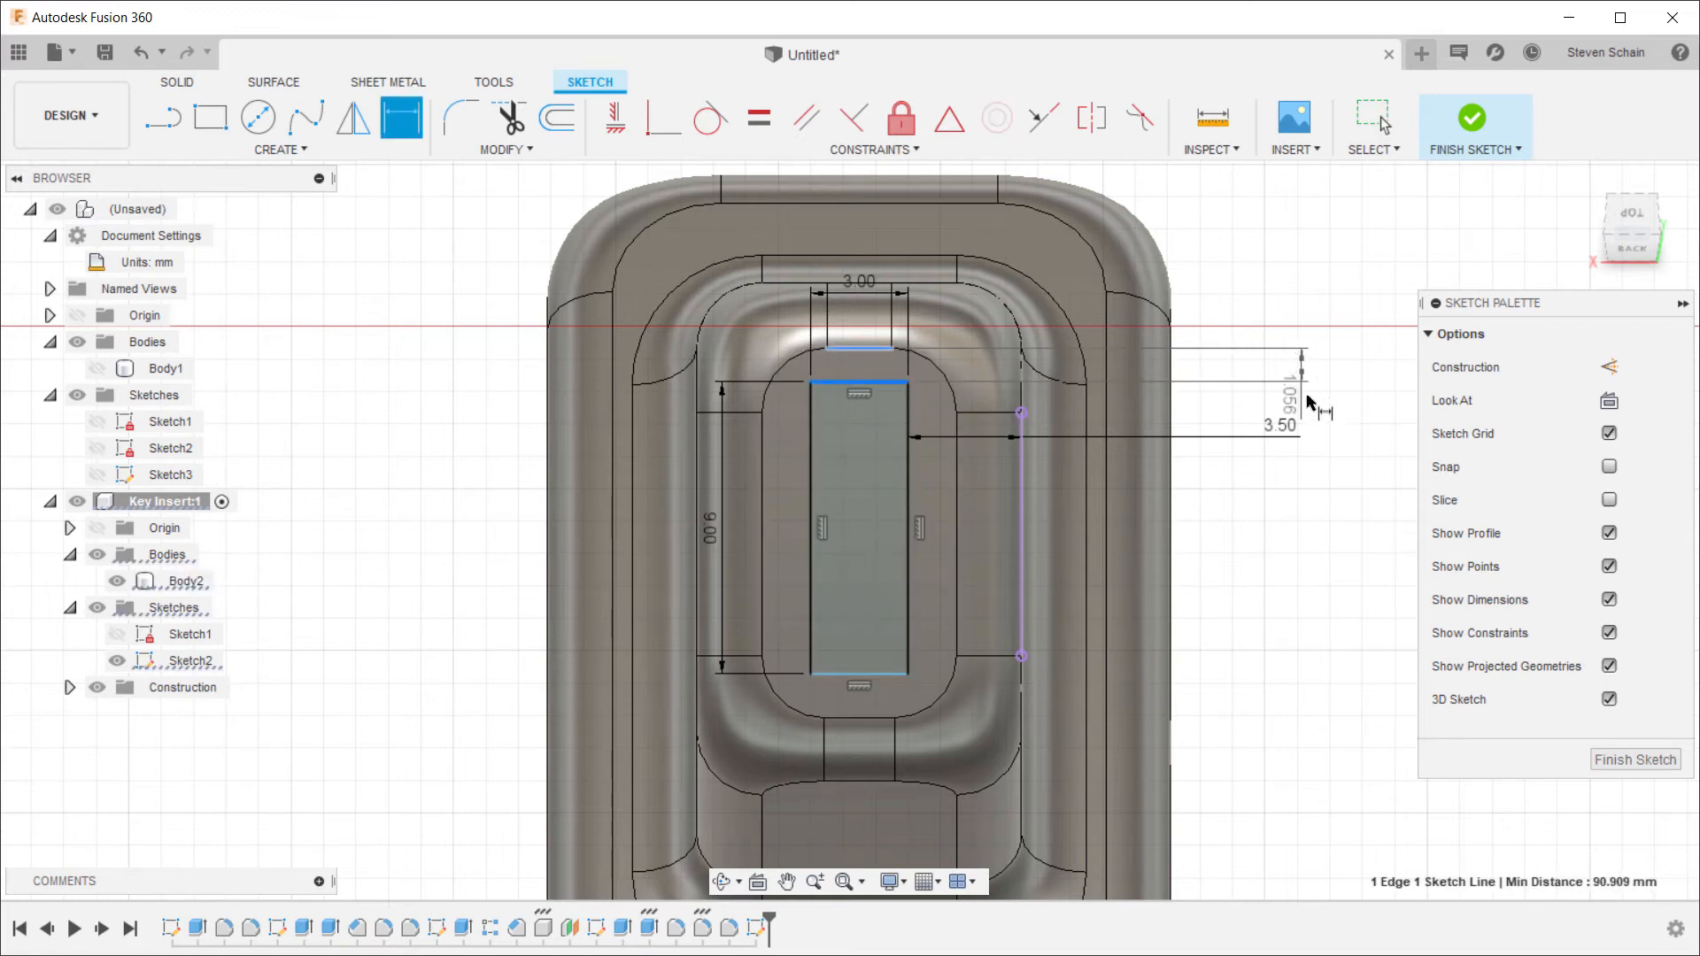
pyautogui.click(1319, 367)
pyautogui.write('(11.409-9)/2')
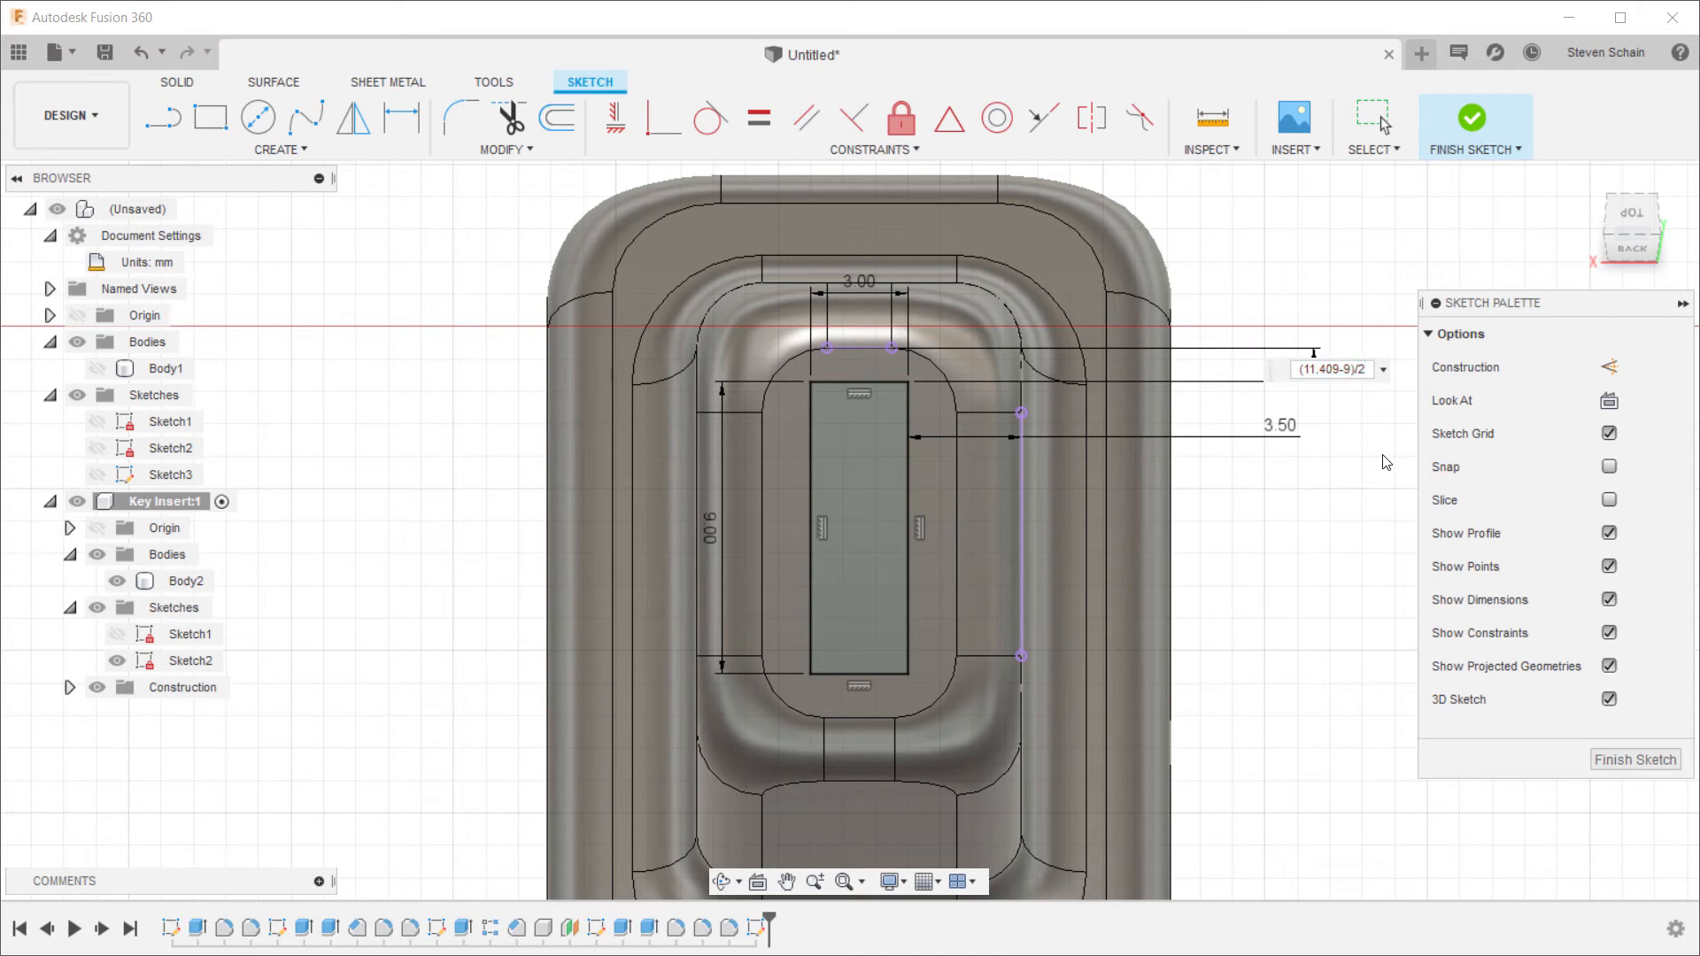
pyautogui.press('Return')
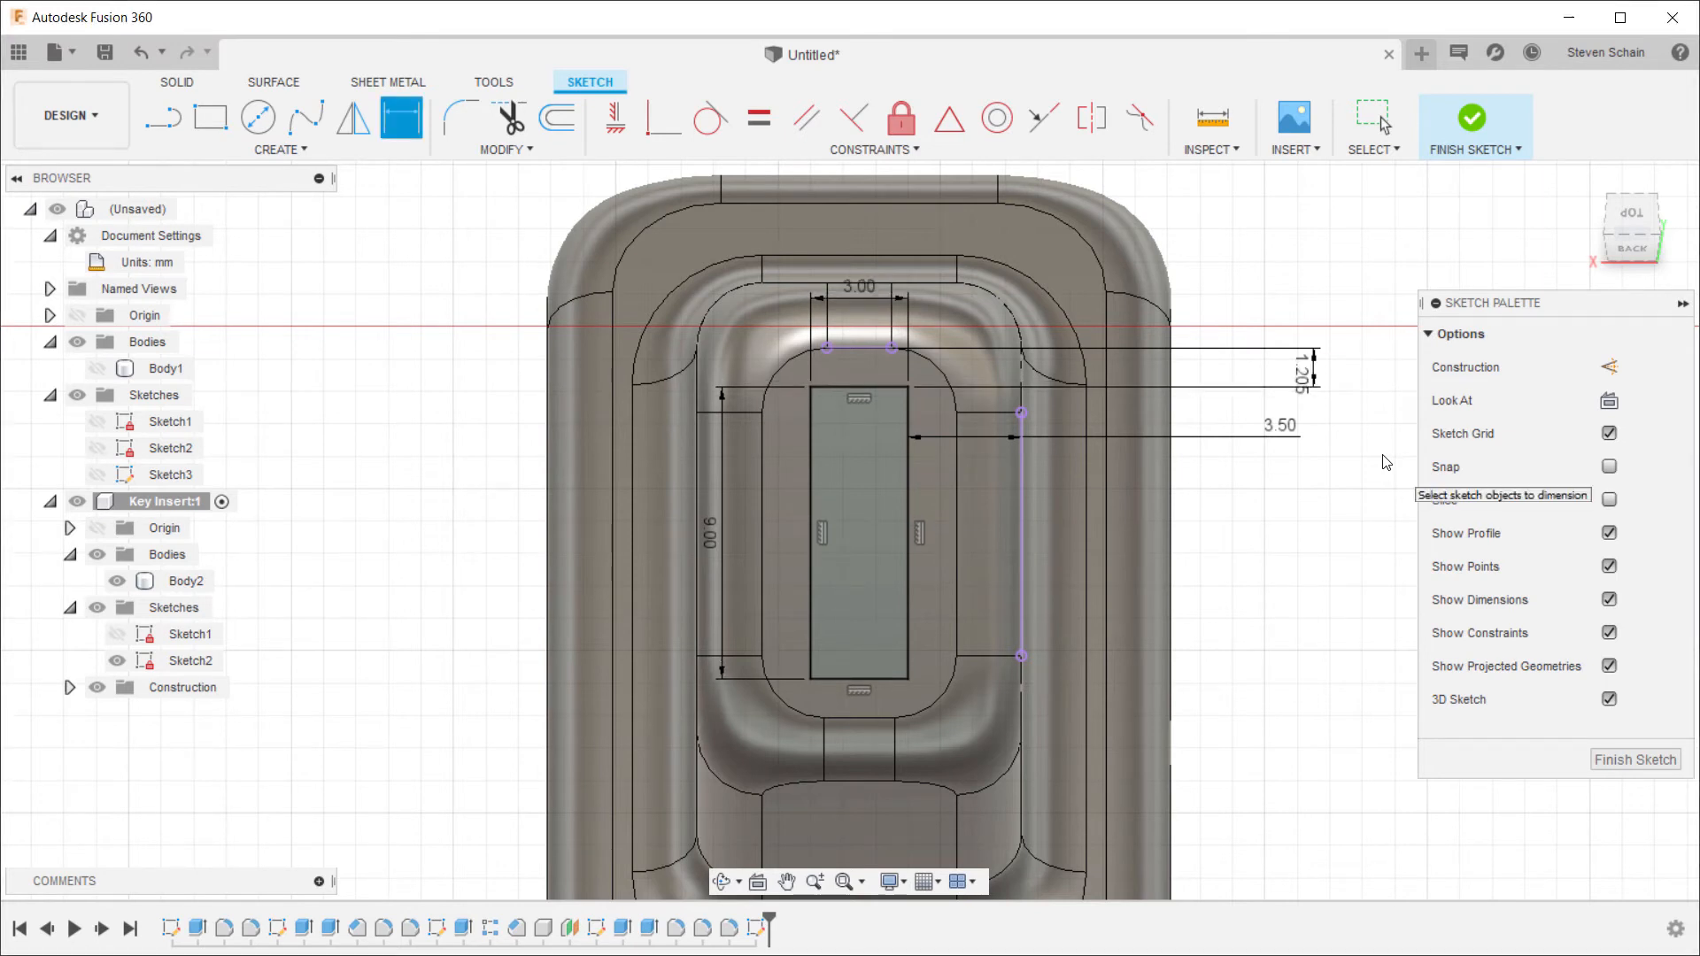
pyautogui.click(1470, 116)
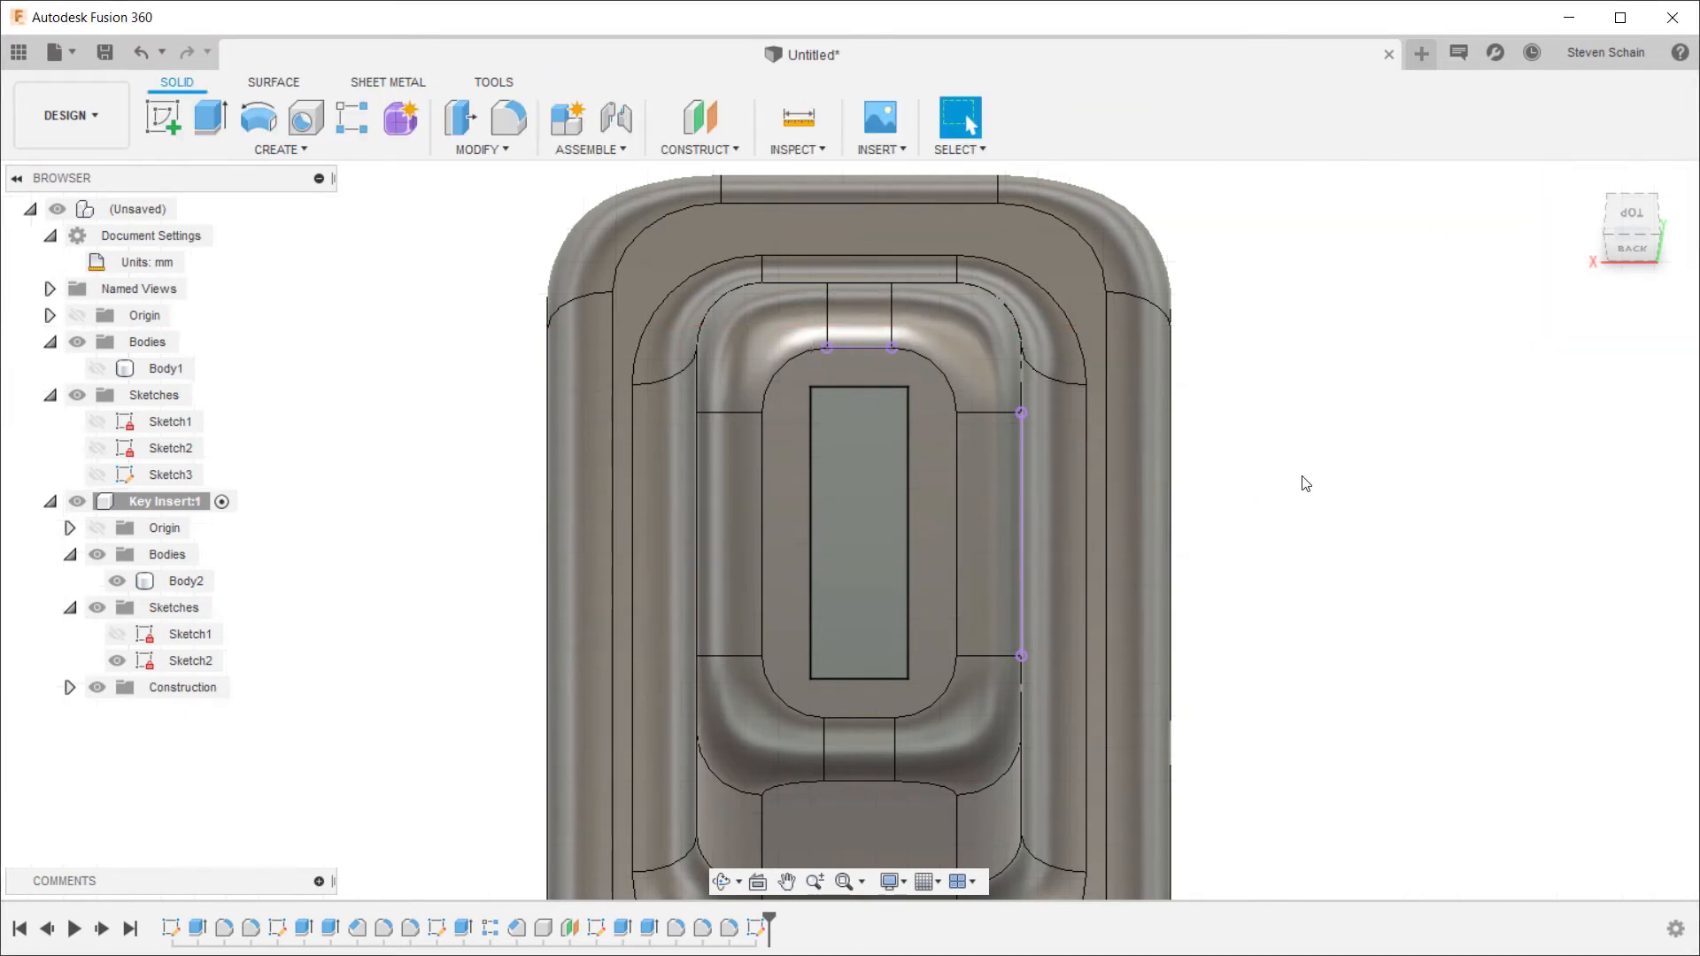
# Step: Extrude the rectangle -32.4 mm to cut a key slot down into the insert
pyautogui.moveTo(1301, 481)
pyautogui.keyDown('shift'); pyautogui.mouseDown(button='middle')
pyautogui.moveTo(1301, 429)
pyautogui.moveTo(602, 378)
pyautogui.mouseUp(button='middle'); pyautogui.keyUp('shift')
pyautogui.scroll(-2, 601, 378)
pyautogui.click(211, 118)
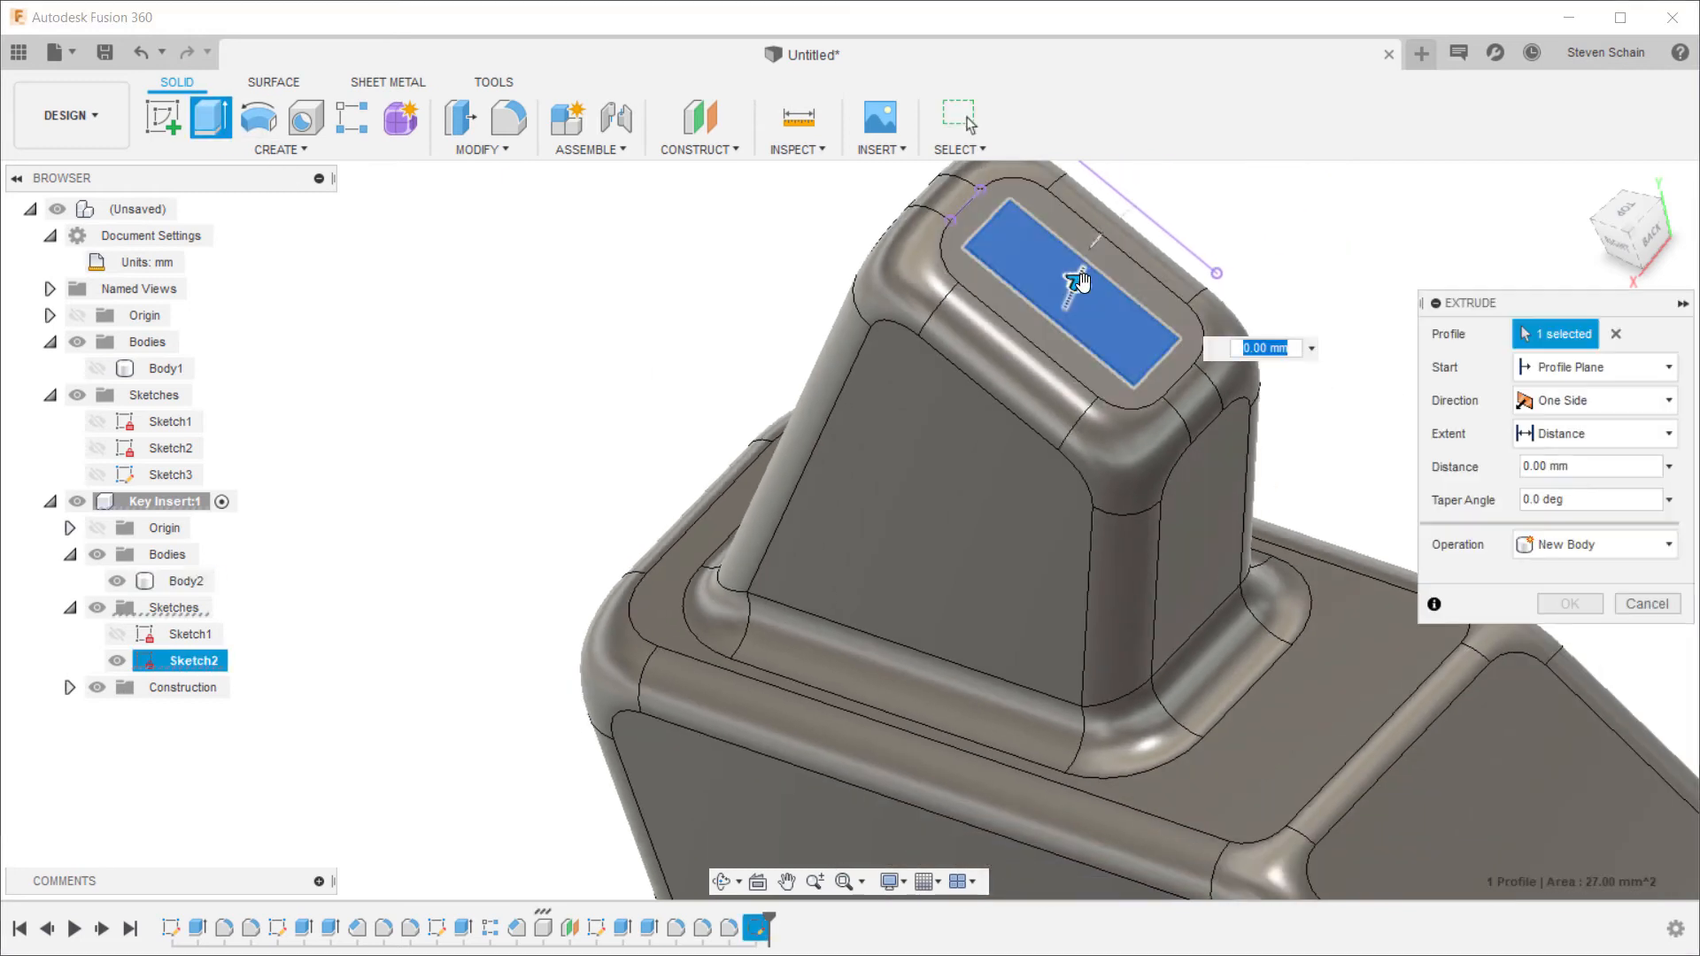
pyautogui.moveTo(1076, 282); pyautogui.dragTo(1005, 578)
pyautogui.write('2')
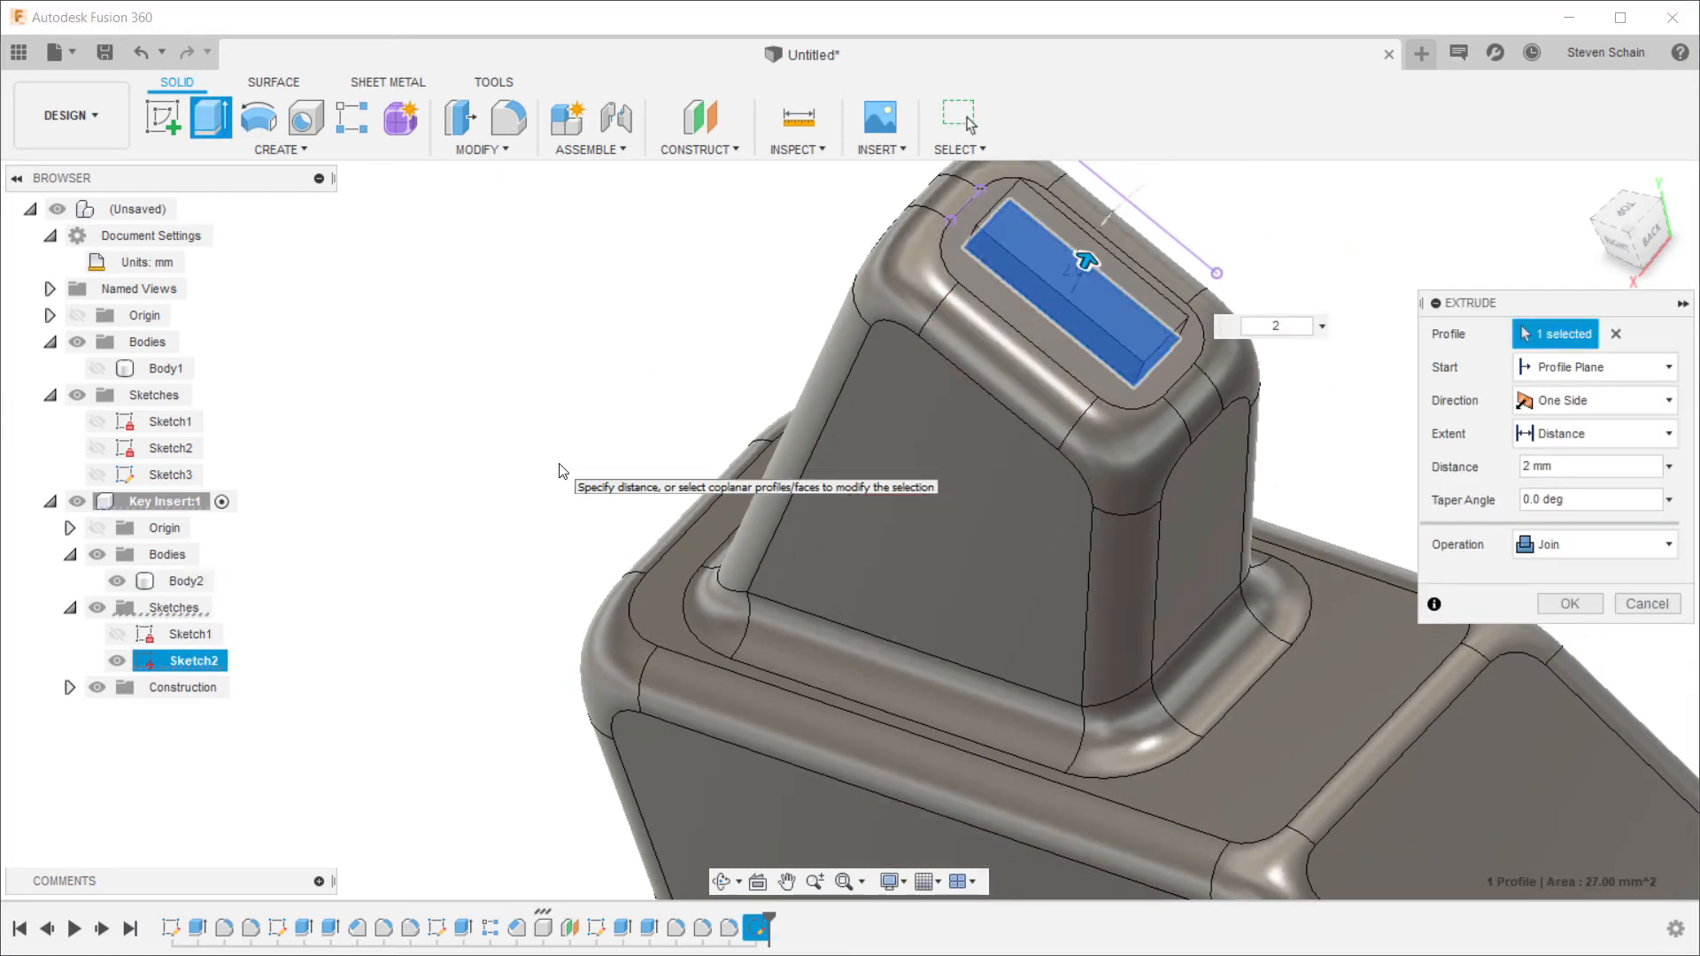
pyautogui.write('32.4')
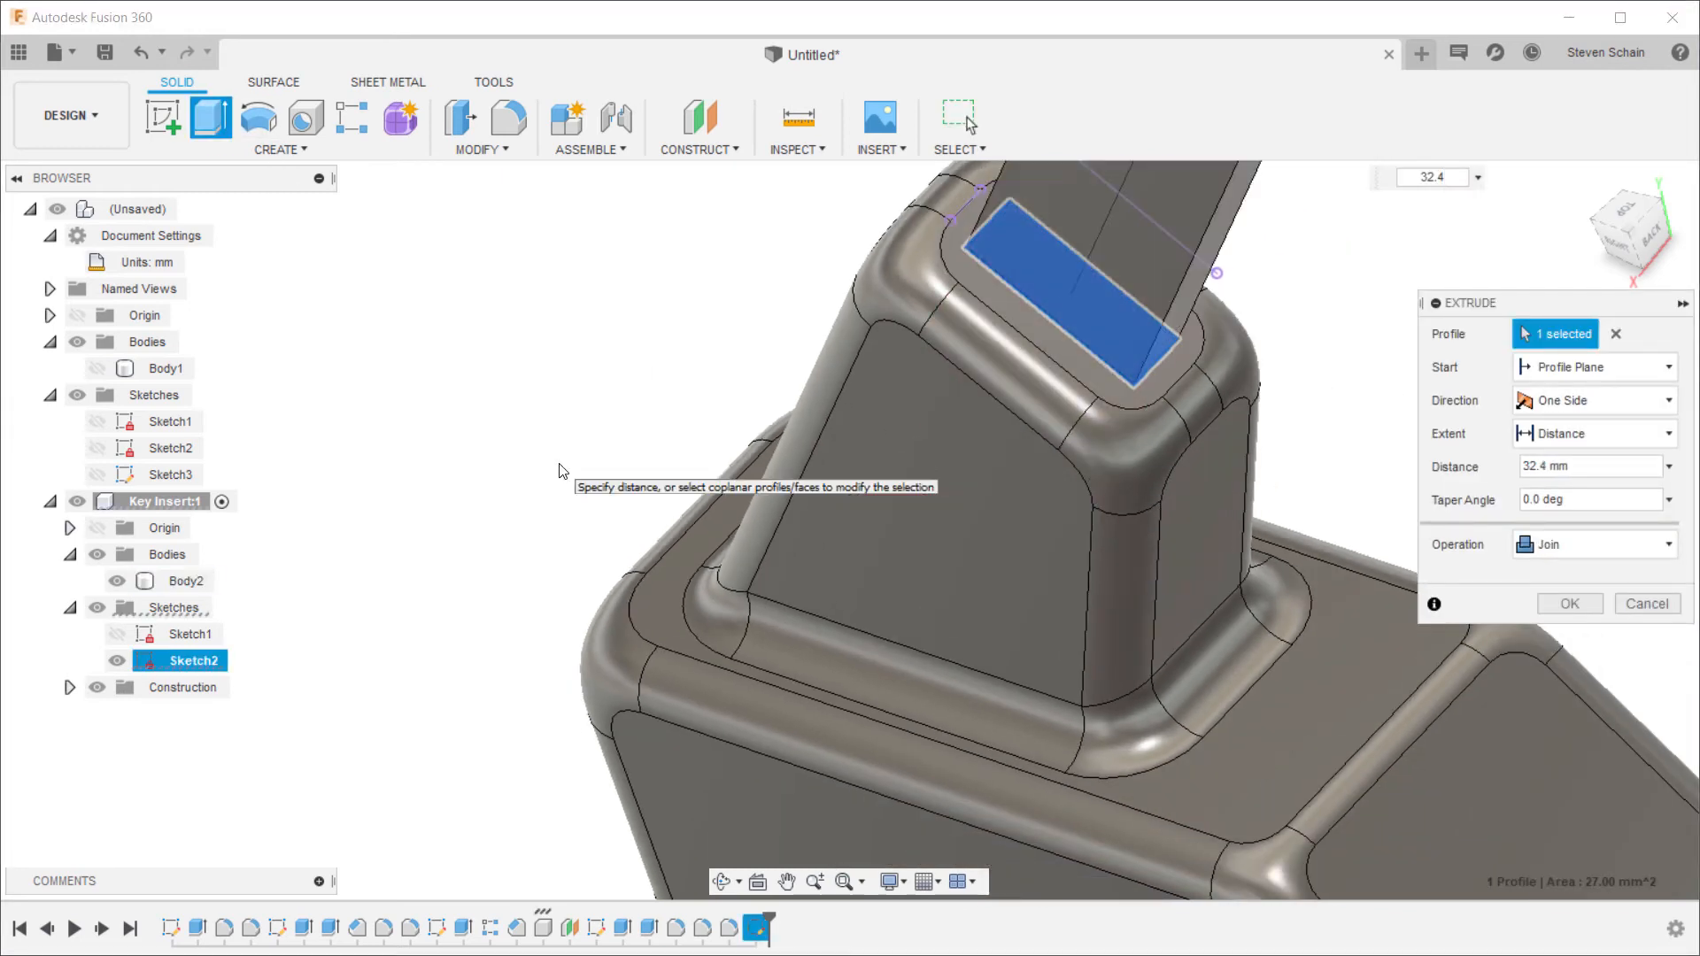
pyautogui.click(1524, 466)
pyautogui.write('-')
pyautogui.click(1569, 642)
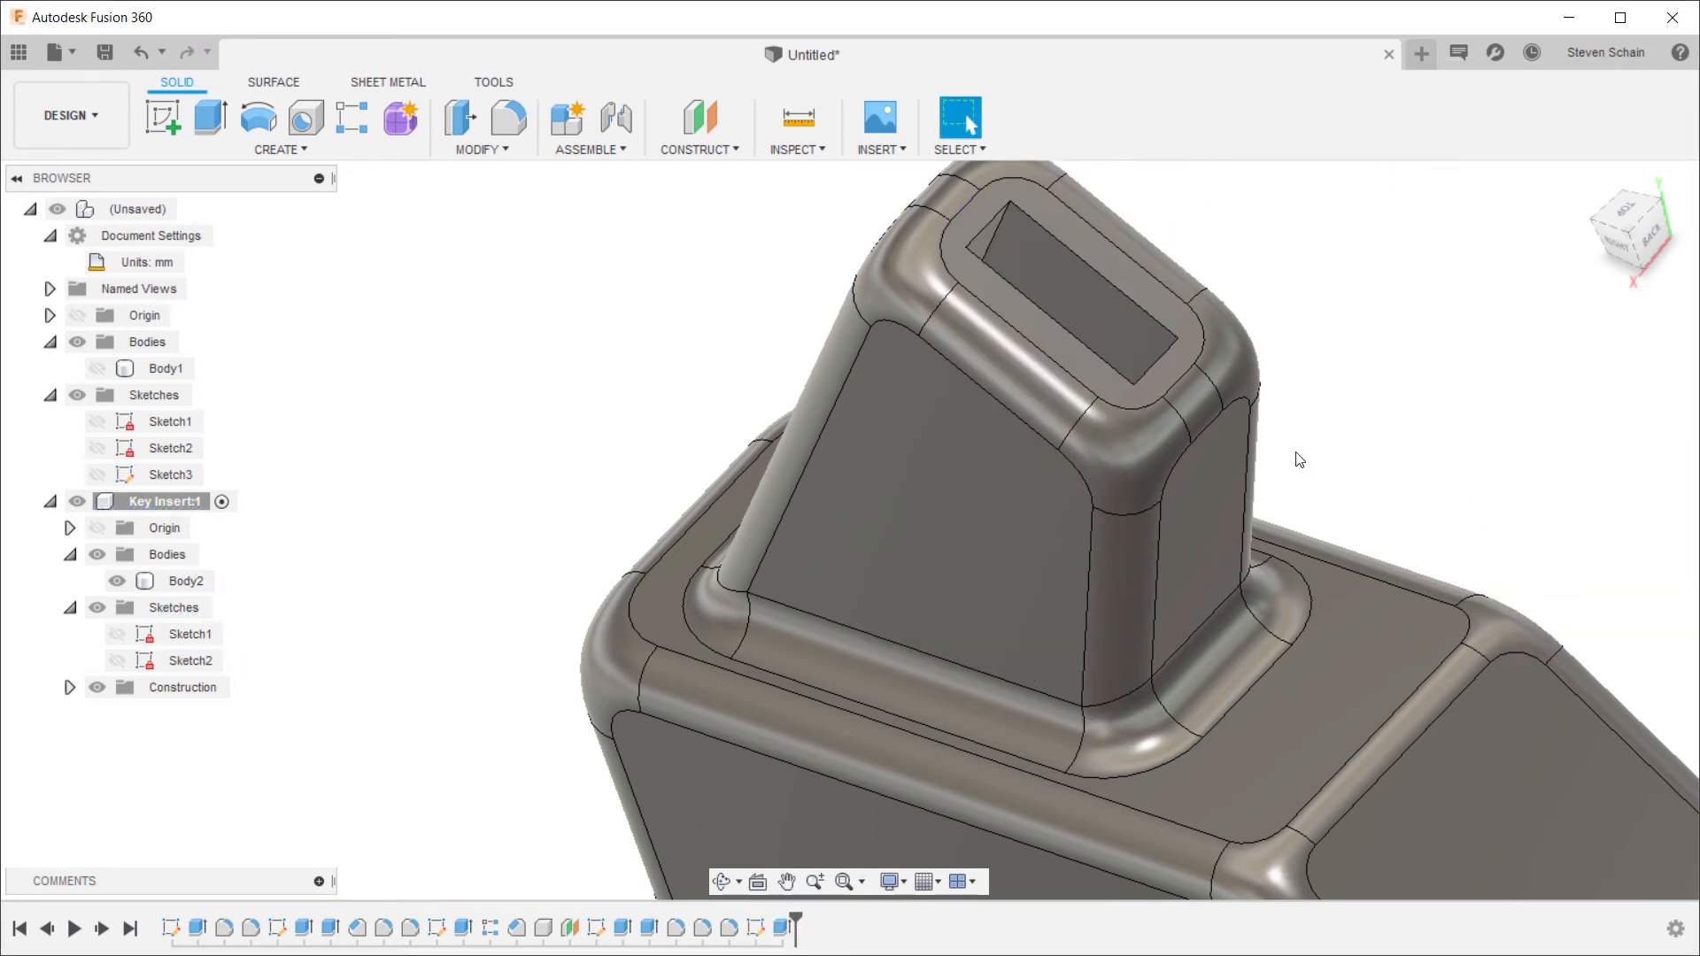
# Step: Chamfer the four top edges of the key slot with a small equal-distance chamfer
pyautogui.click(479, 149)
pyautogui.click(485, 230)
pyautogui.click(995, 219)
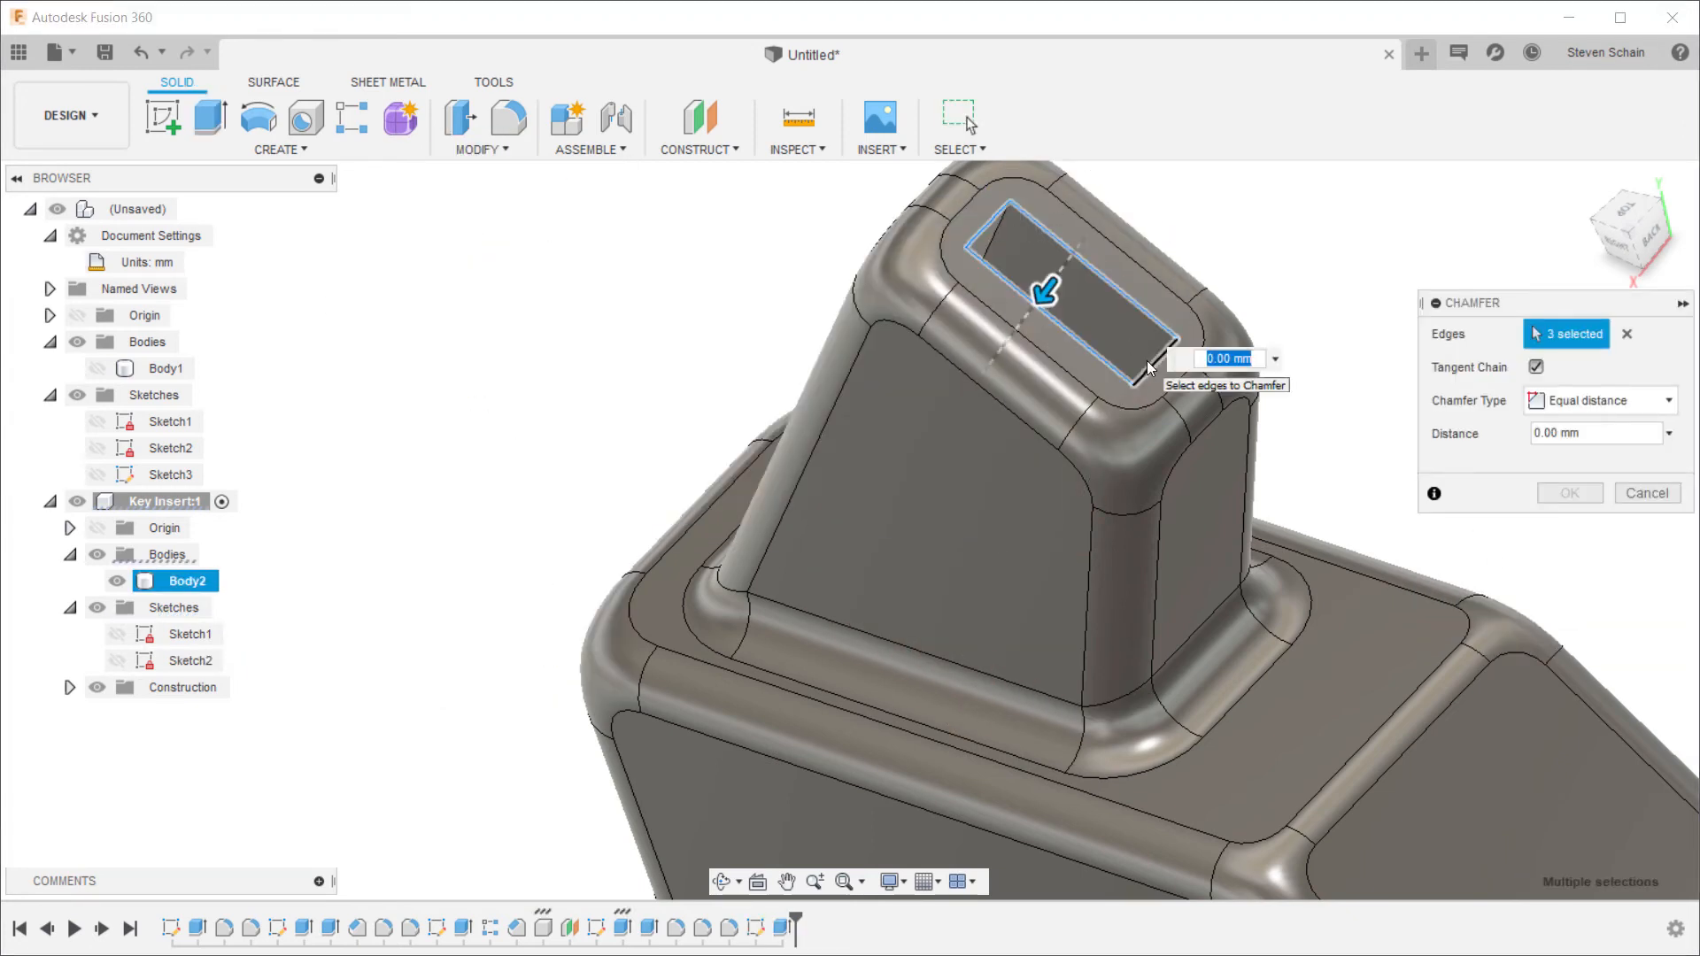
pyautogui.write('1')
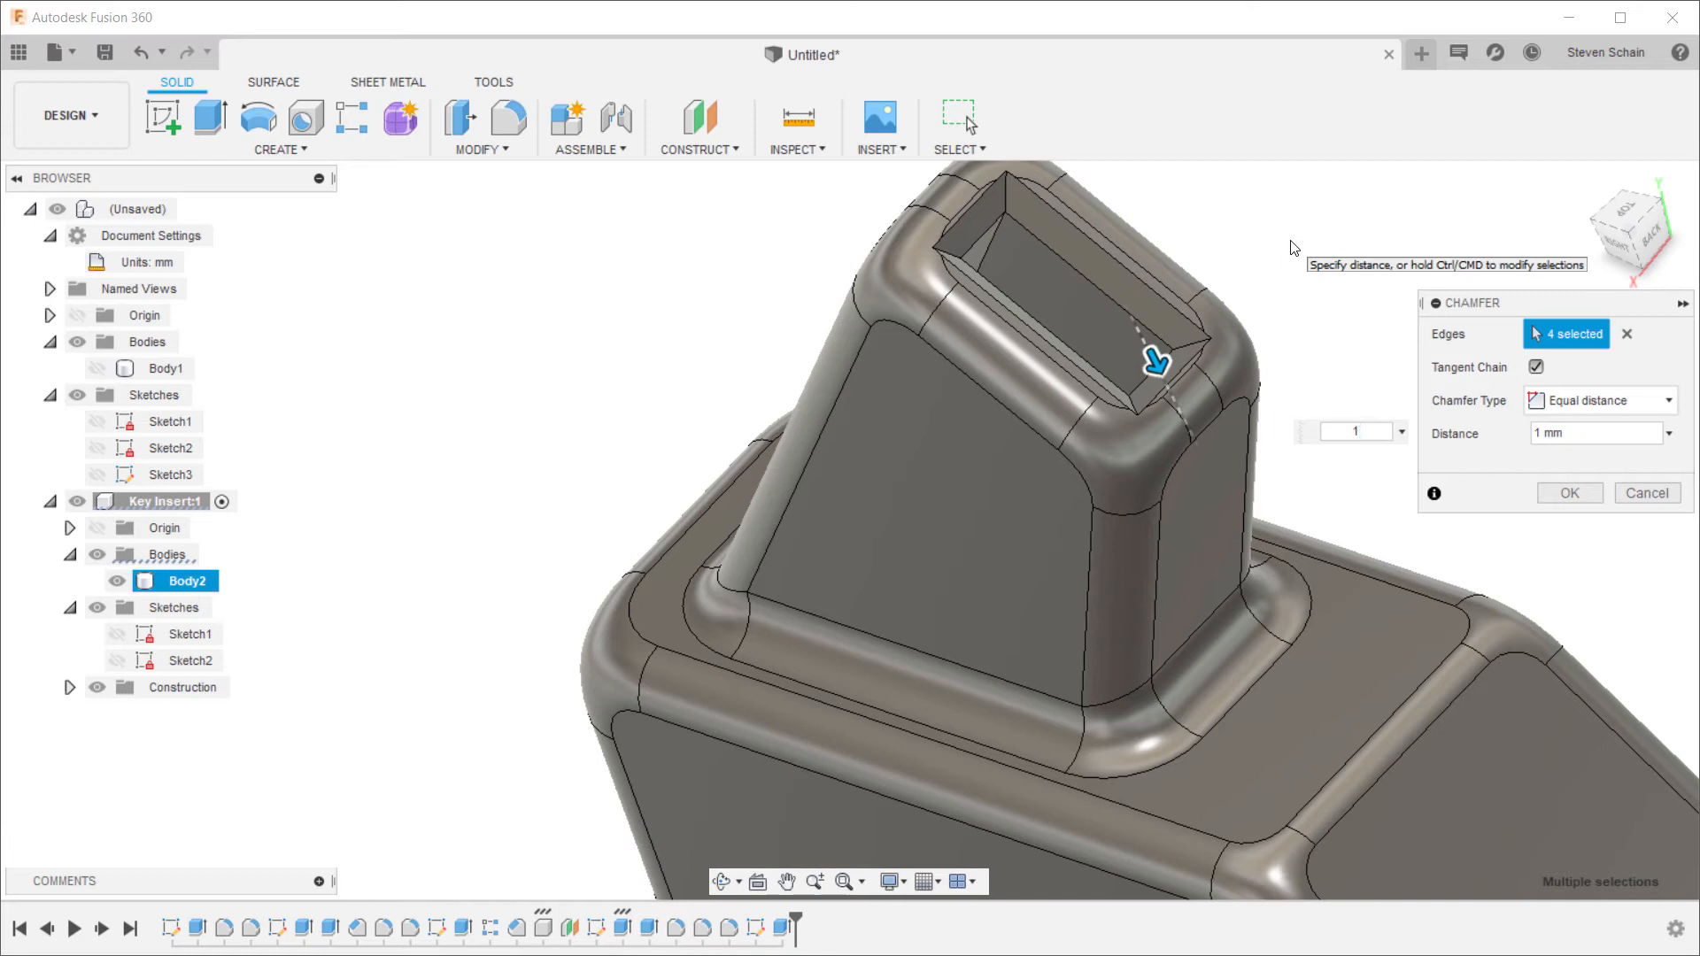
pyautogui.click(1551, 494)
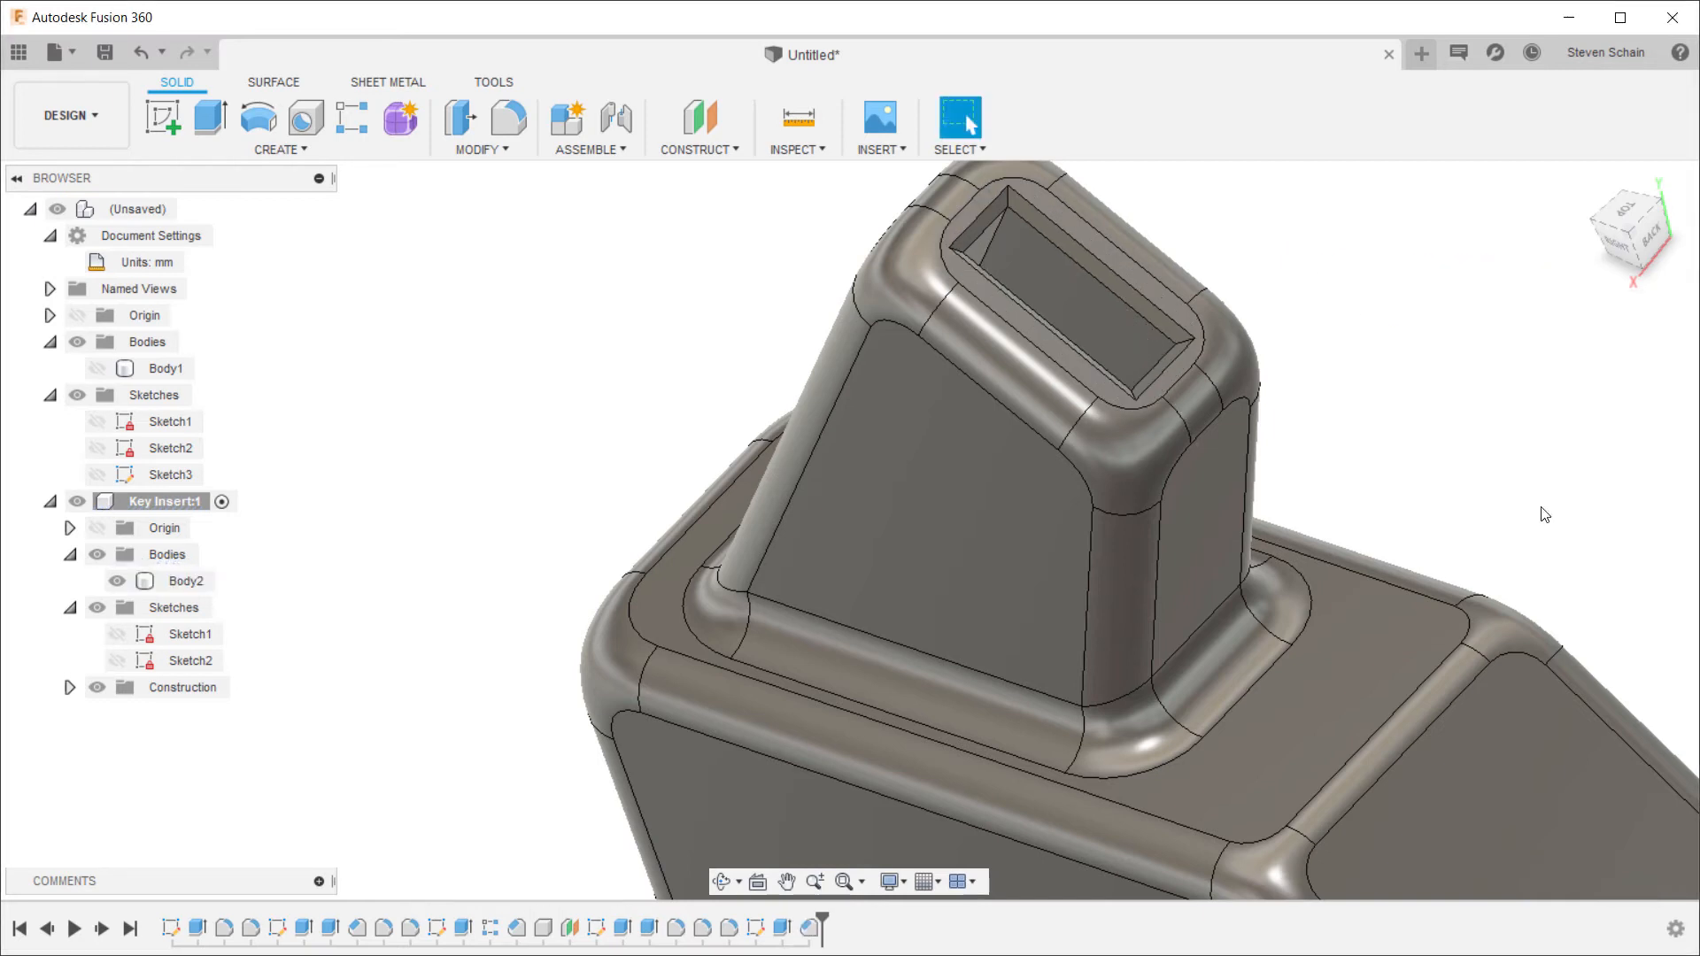
# Step: Show the plate's body, reactivate the top-level component, and select the Key Insert component within the whole model
pyautogui.scroll(-3, 1470, 429)
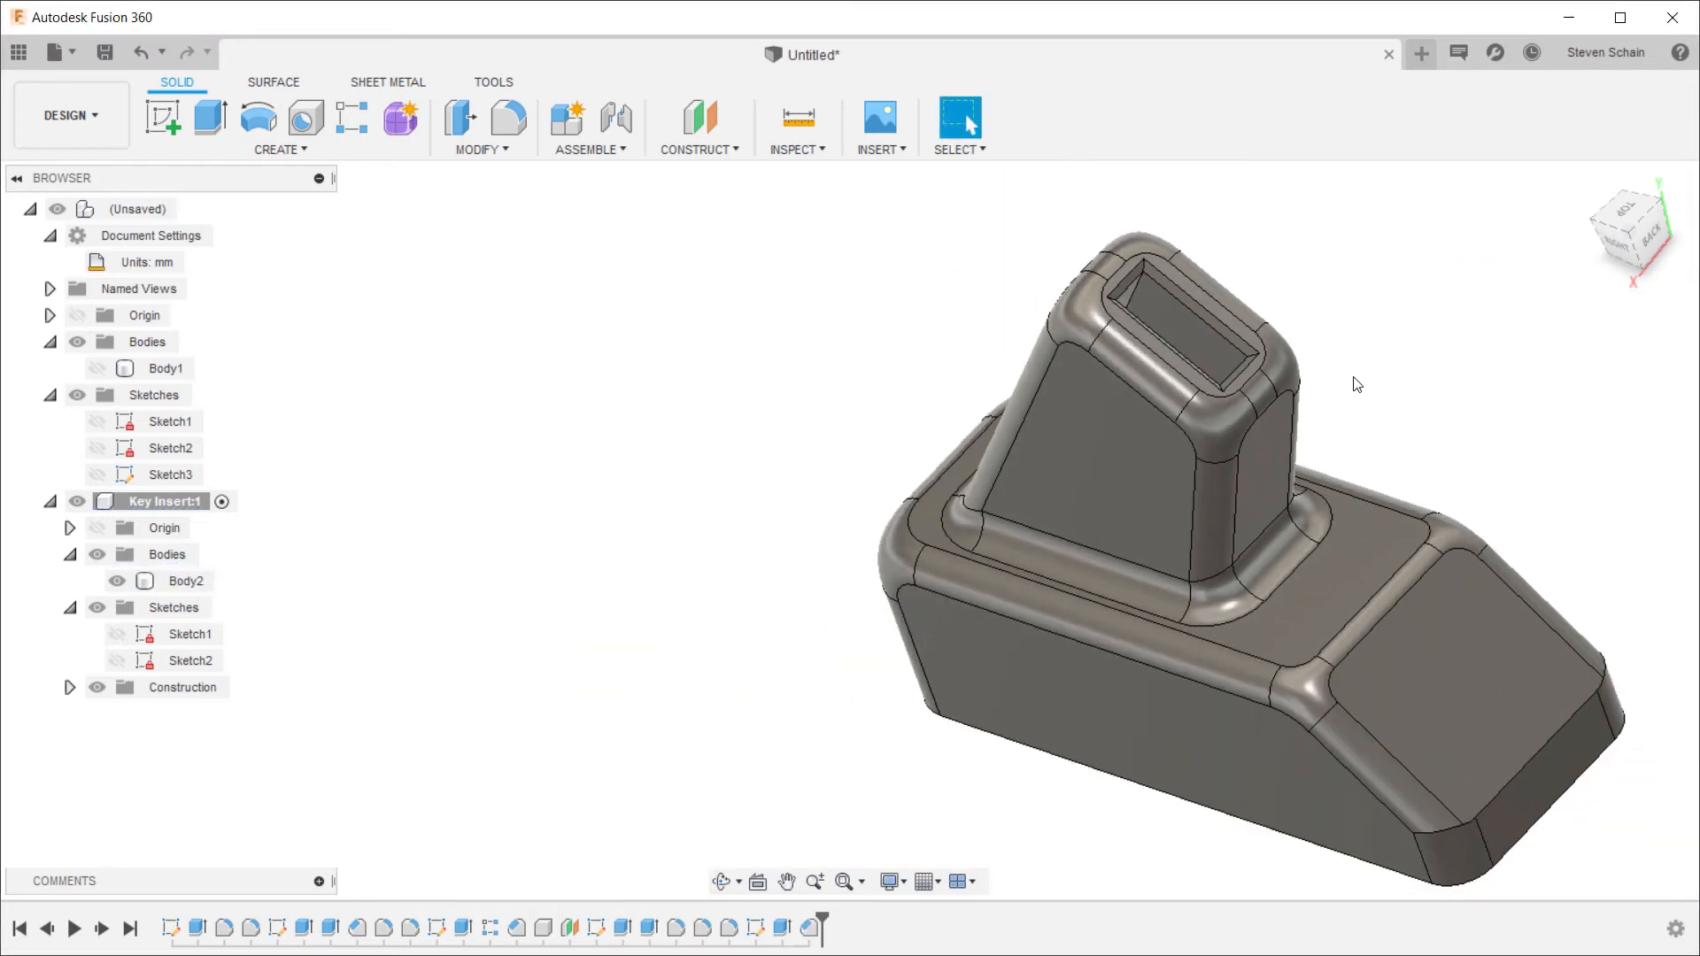
pyautogui.click(97, 369)
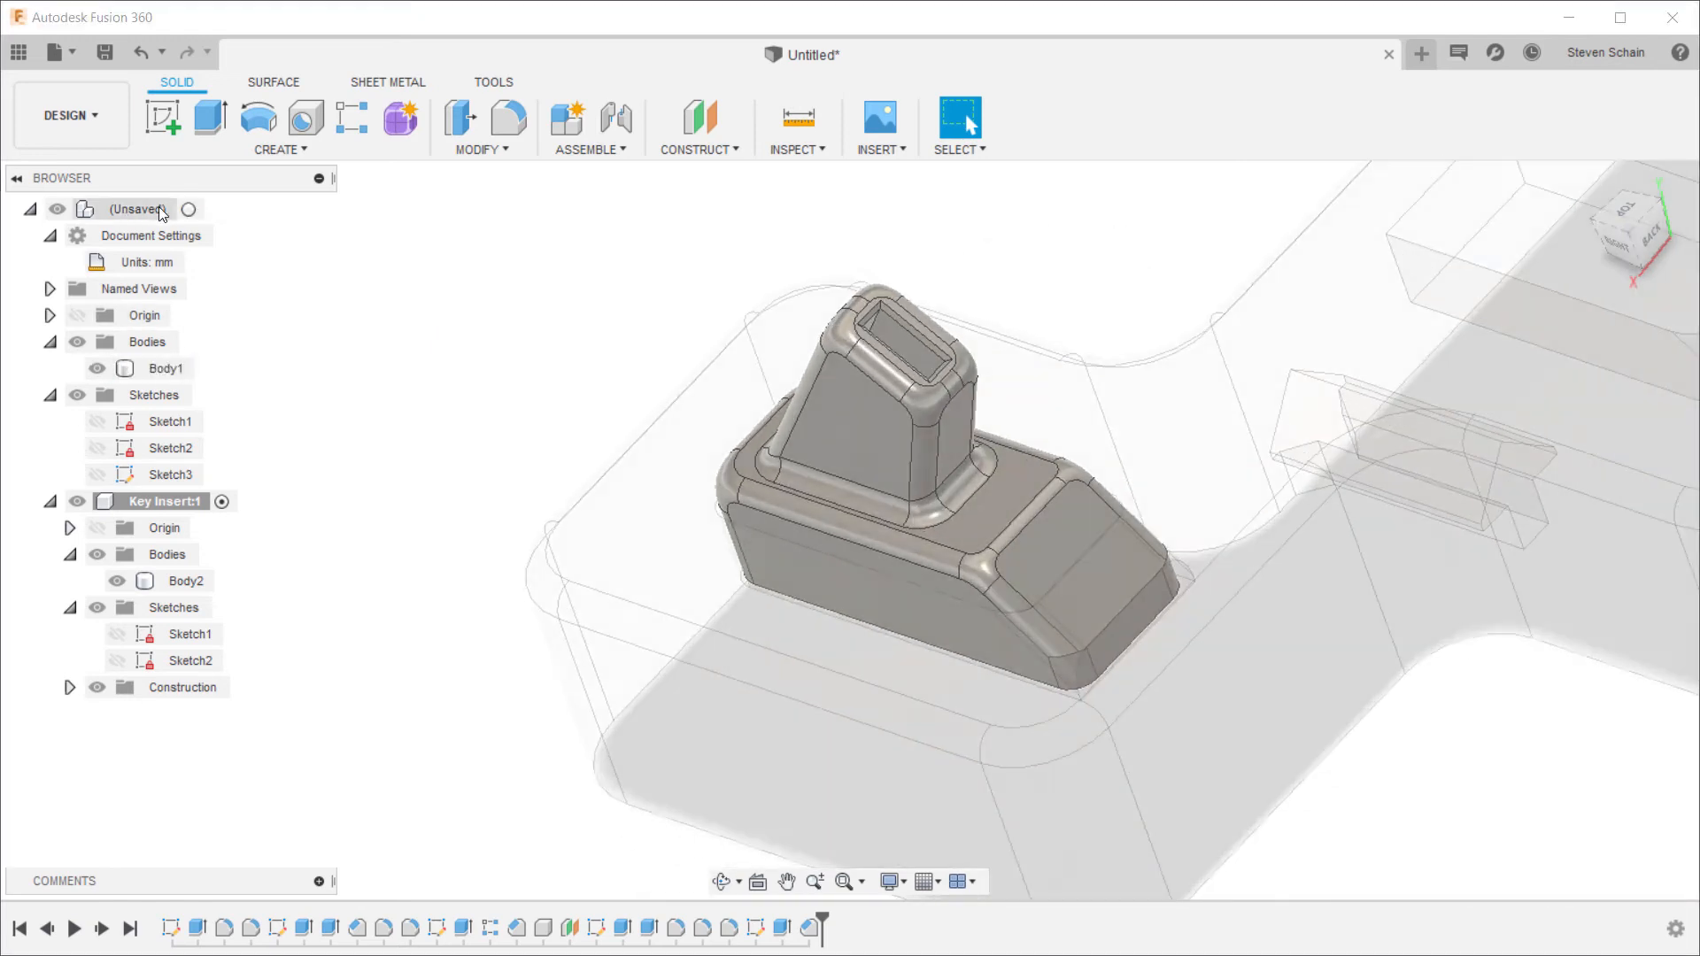
pyautogui.click(193, 209)
pyautogui.scroll(-4, 425, 429)
pyautogui.keyDown('shift'); pyautogui.moveTo(433, 455); pyautogui.dragTo(1435, 446, button='middle'); pyautogui.keyUp('shift')
pyautogui.scroll(-2, 1427, 448)
pyautogui.keyDown('shift'); pyautogui.moveTo(911, 672); pyautogui.dragTo(910, 580, button='middle'); pyautogui.keyUp('shift')
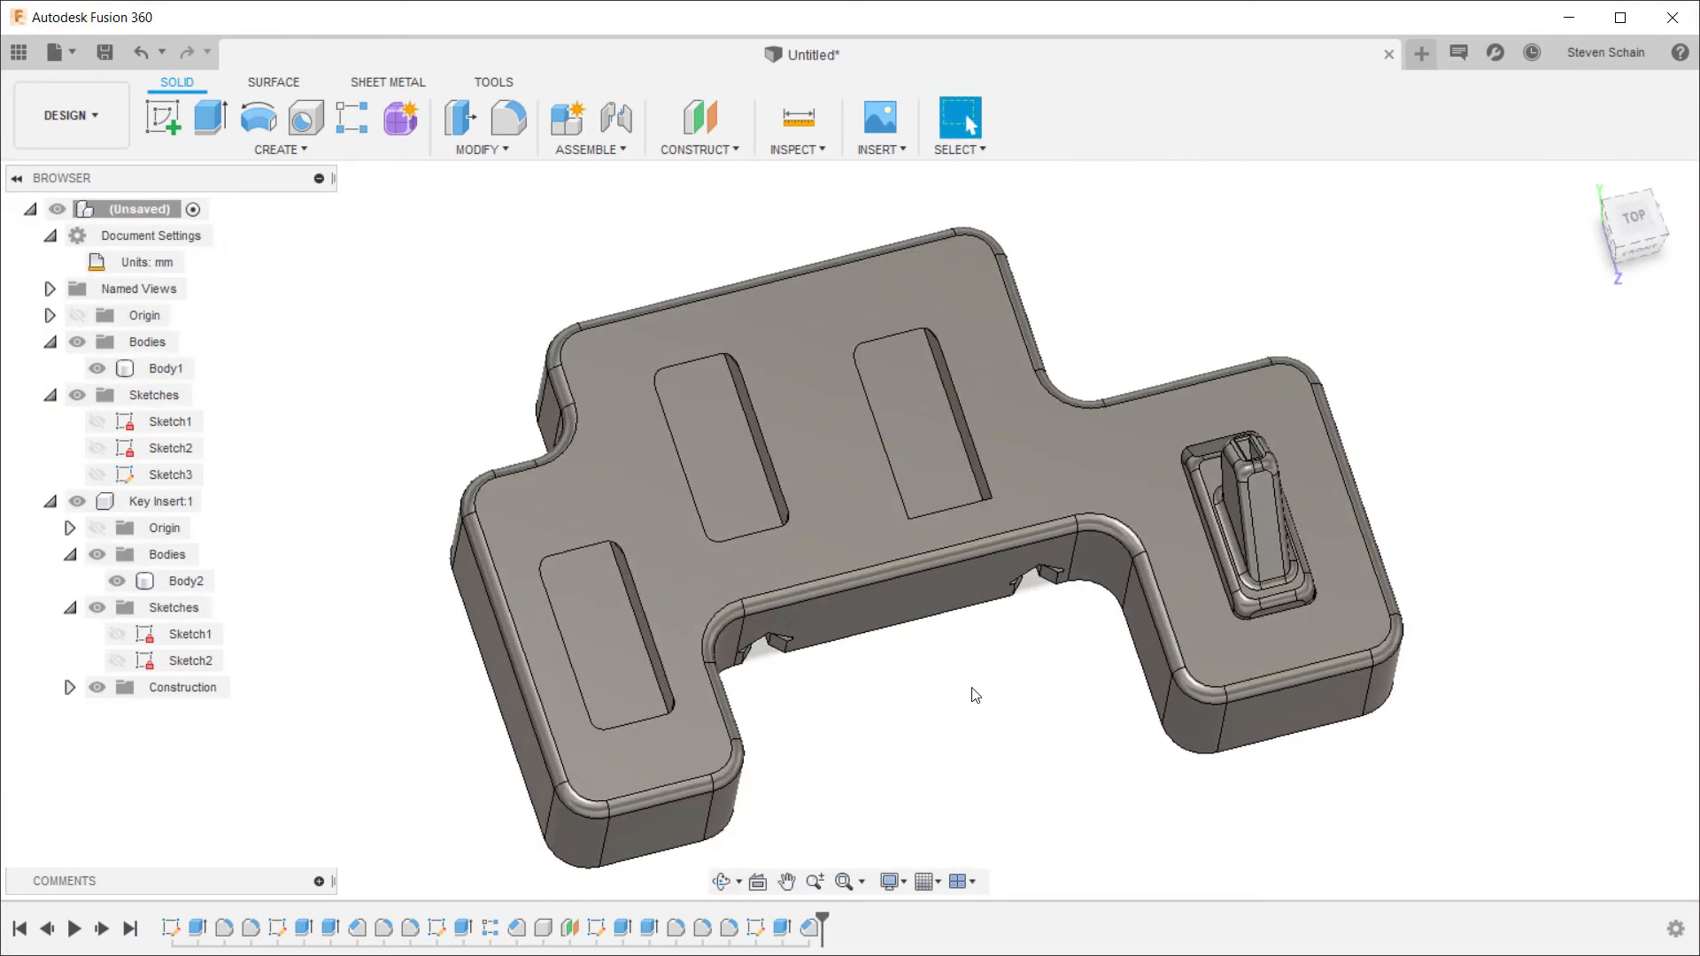
pyautogui.click(162, 501)
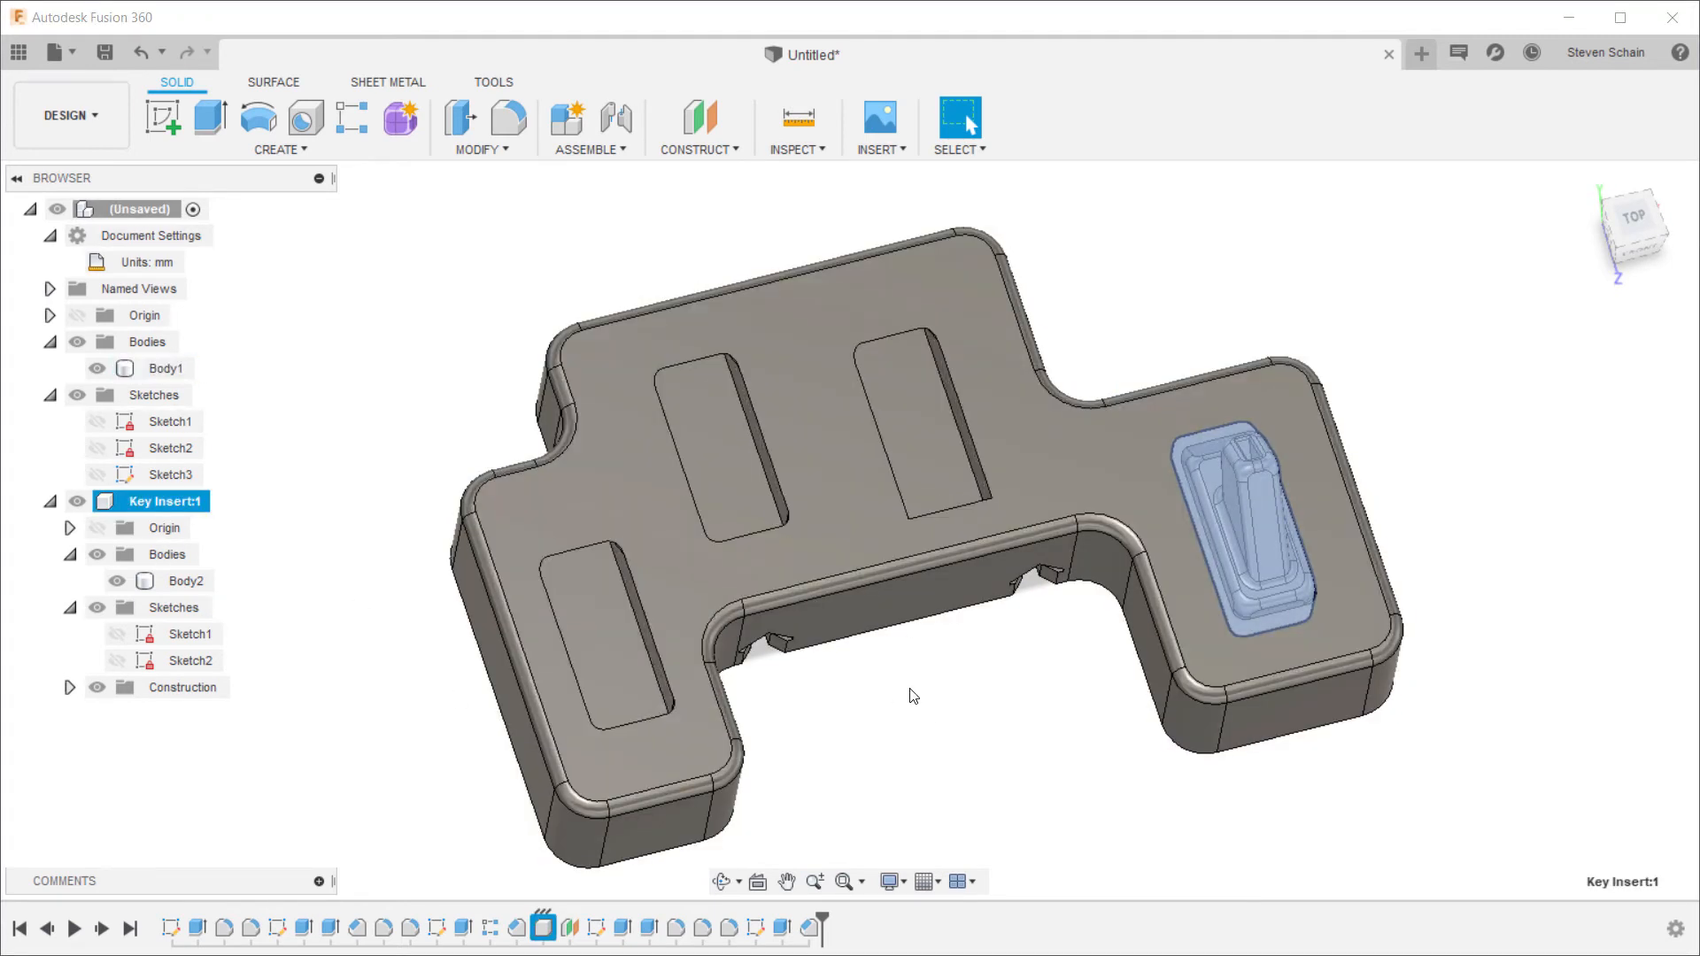
# Step: Edit the plate pockets' 3 mm corner fillet to include the remaining sharp vertical corner edges
pyautogui.doubleClick(384, 928)
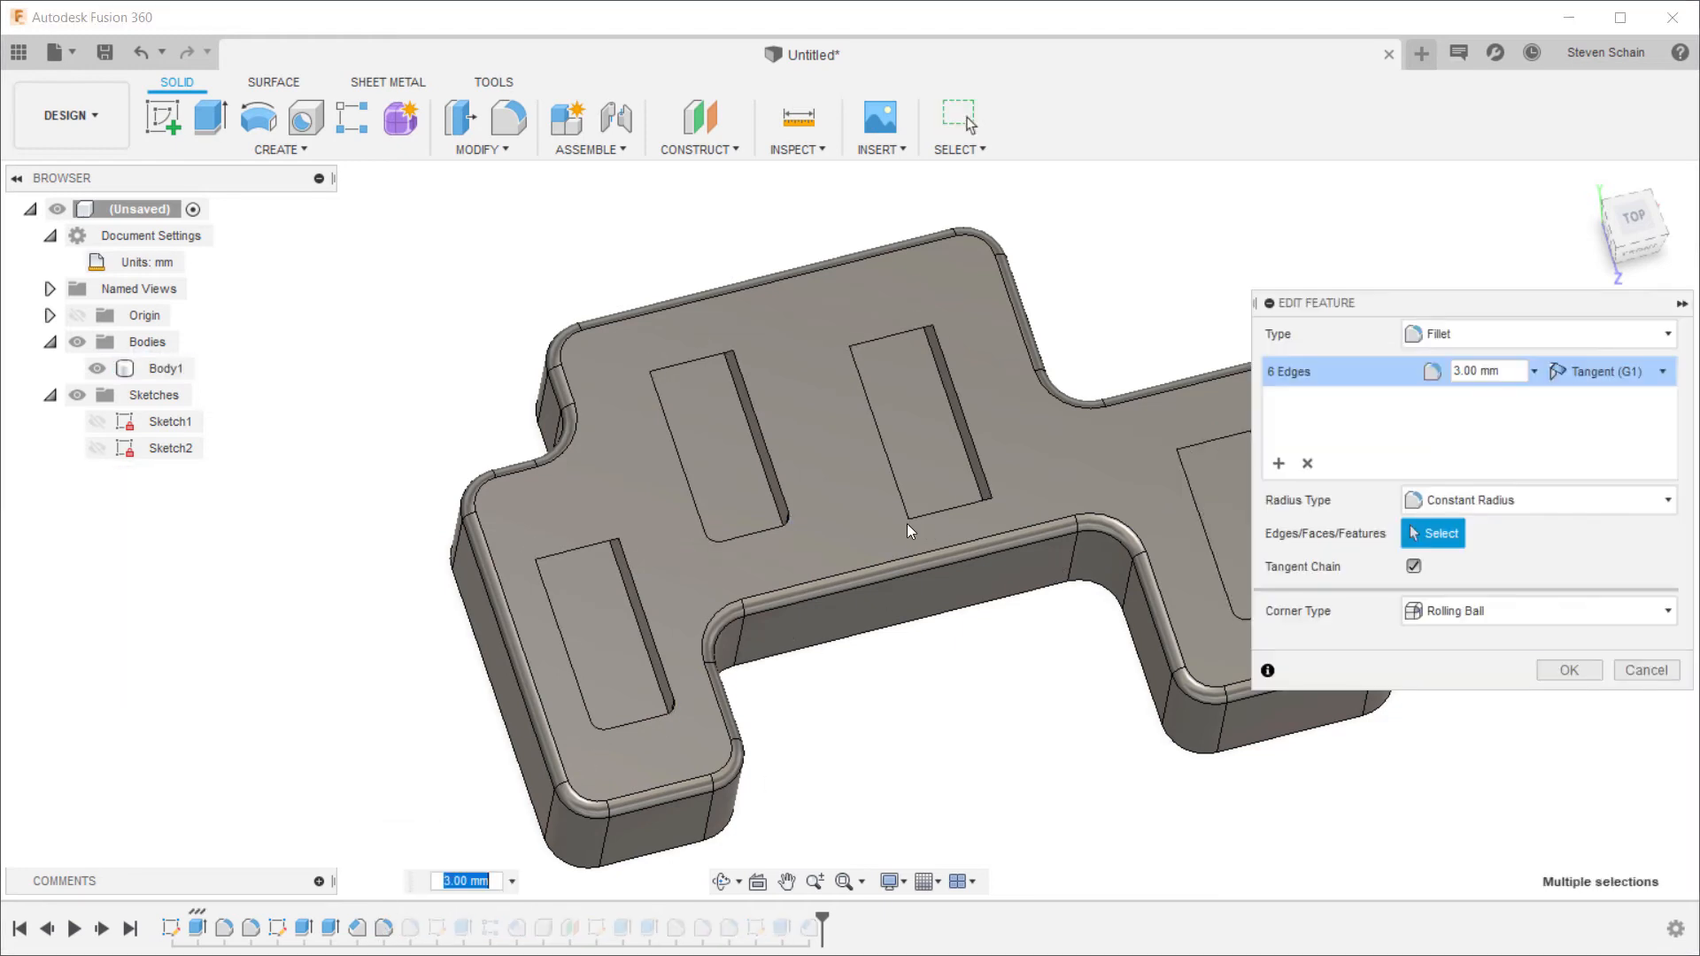
pyautogui.scroll(3, 908, 528)
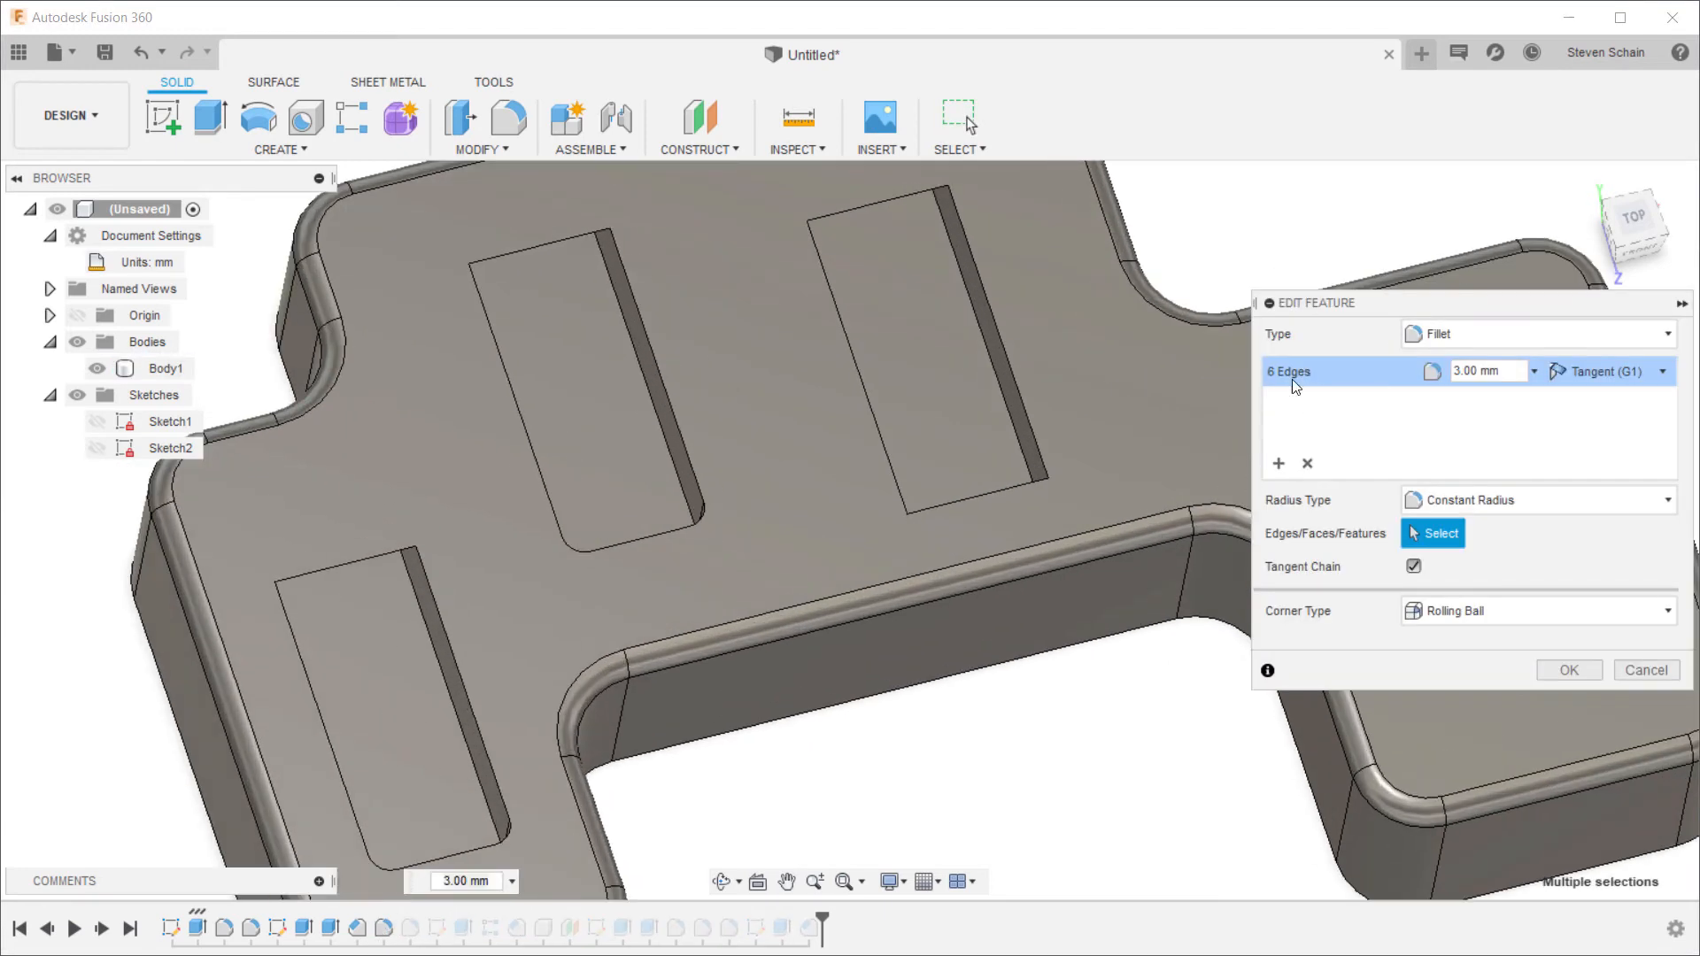
pyautogui.click(904, 518)
pyautogui.press('Return')
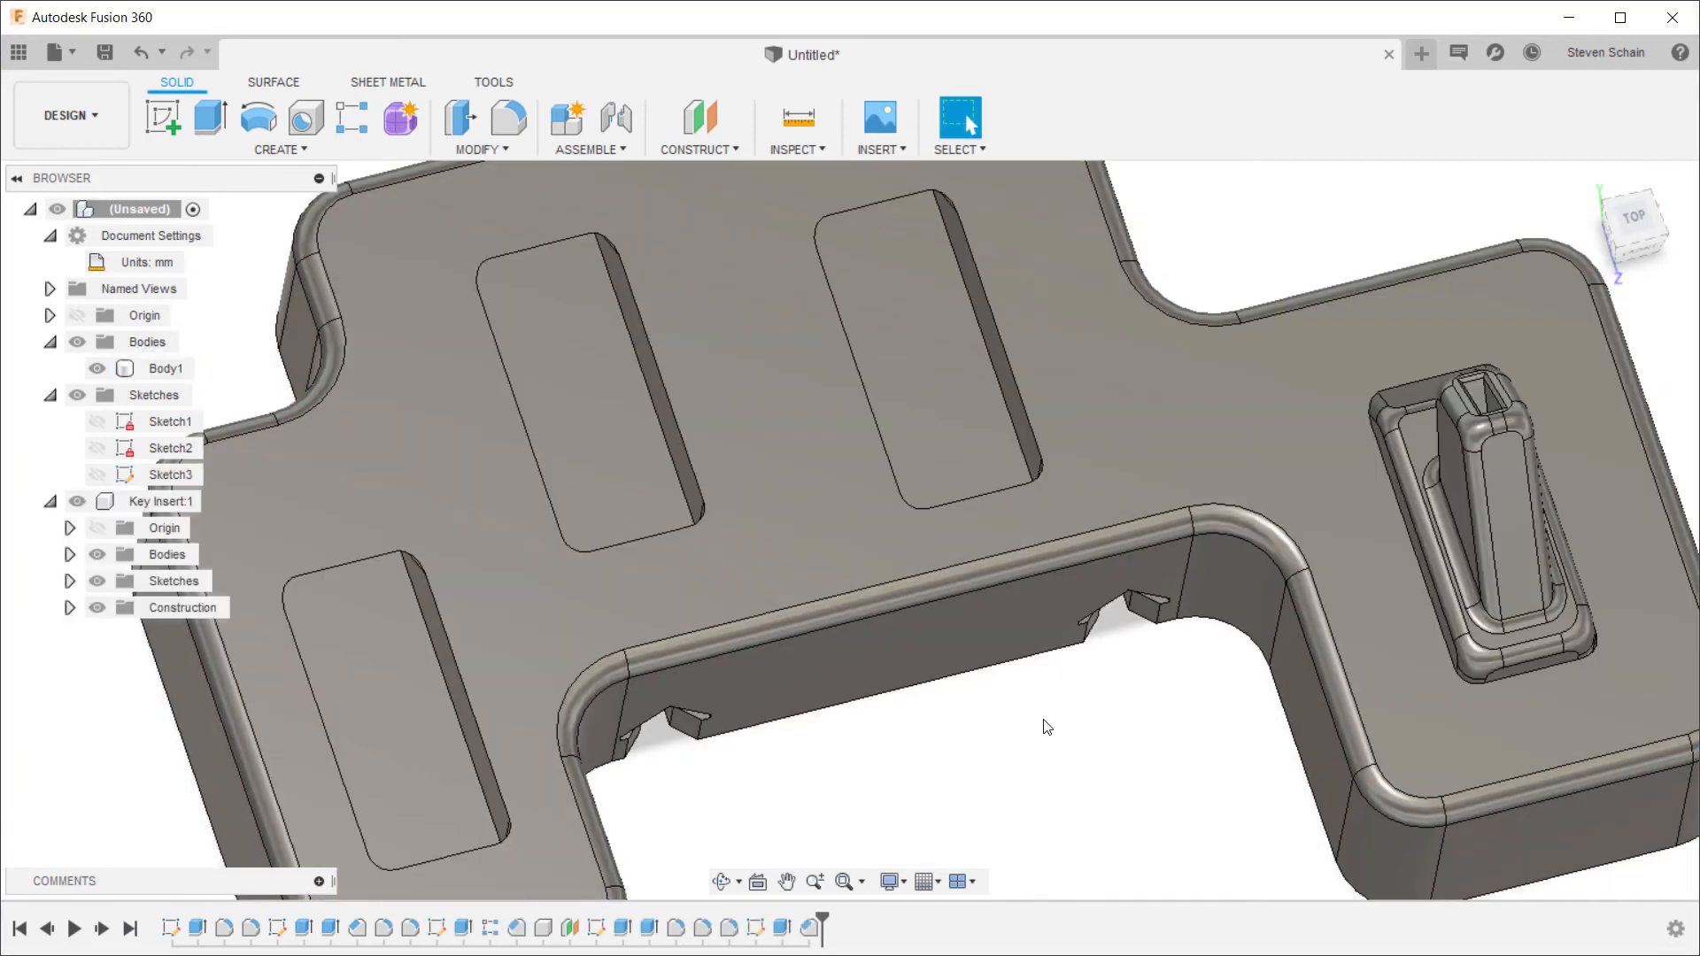
pyautogui.scroll(-5, 1005, 748)
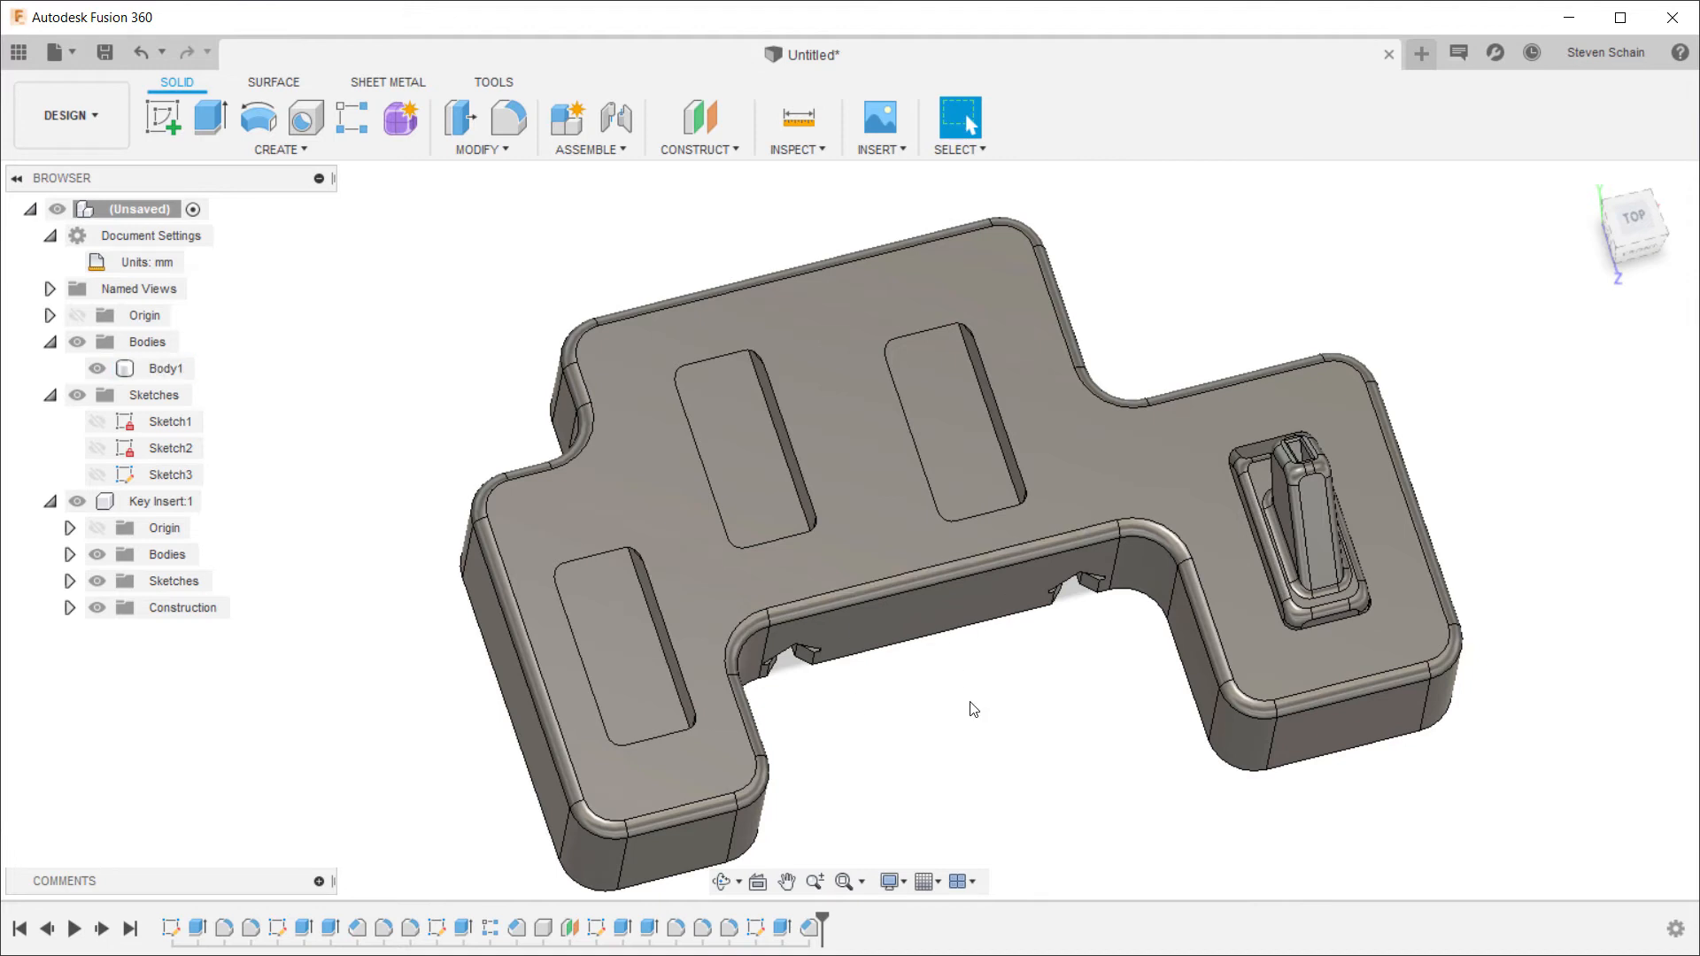
# Step: Save the design as Key Holder V1 in the CADLearning project's The Blast folder
pyautogui.hotkey('ctrl', 's')
pyautogui.write('Ke')
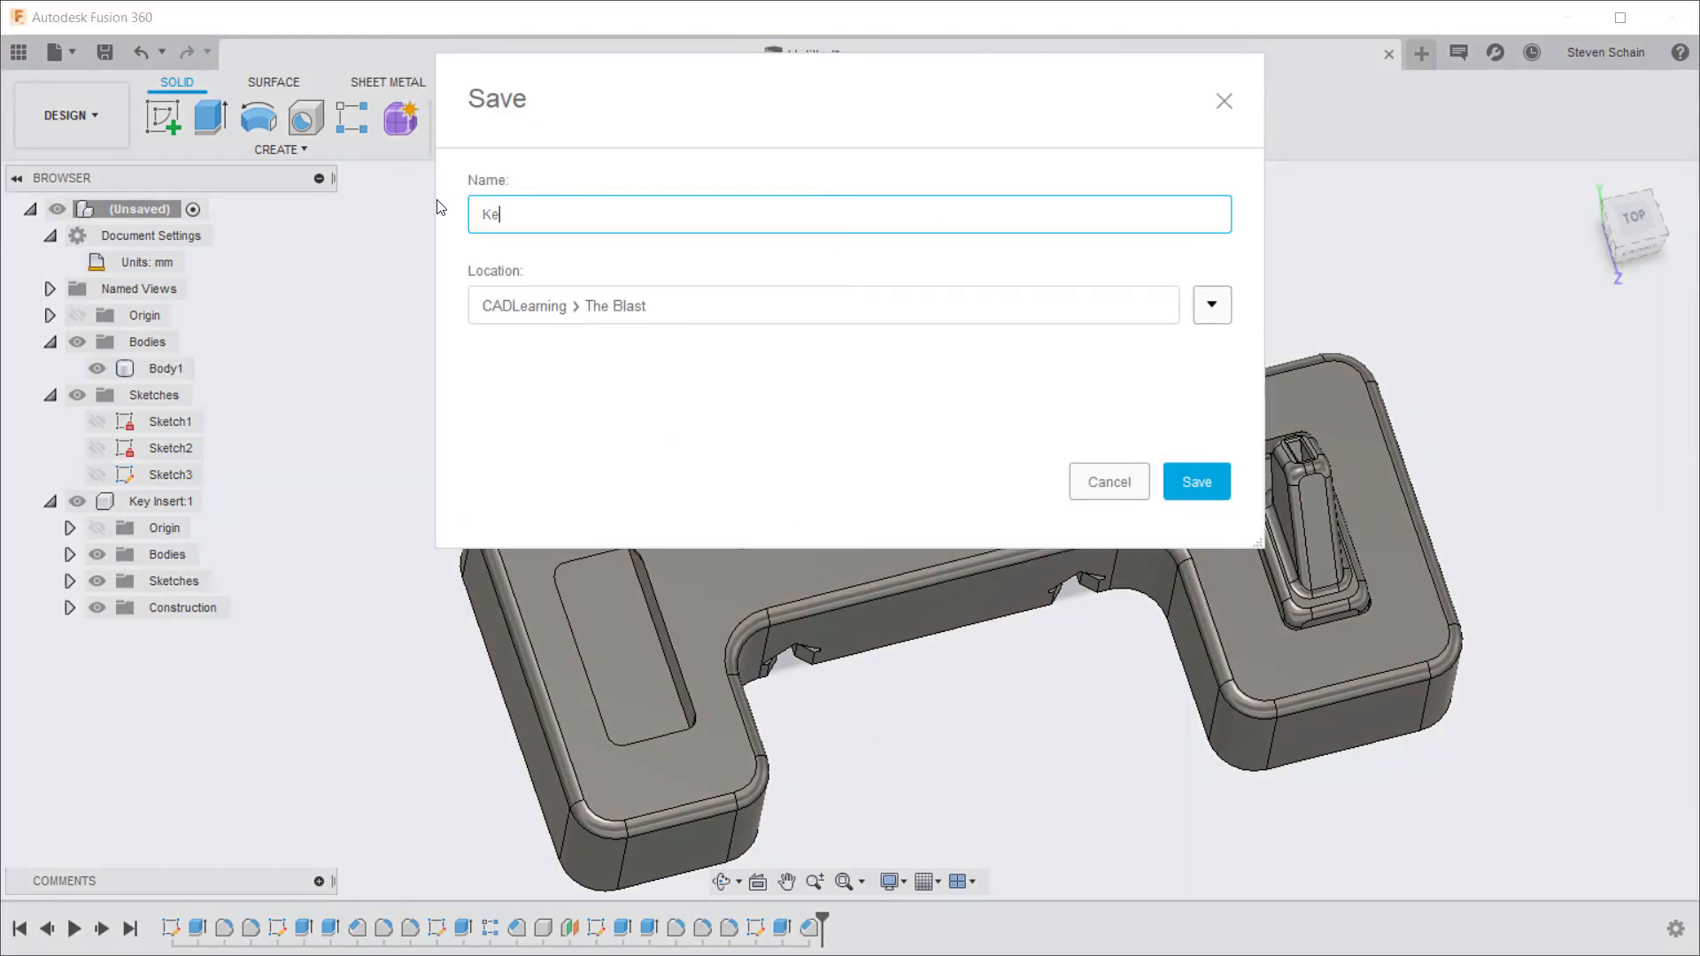
pyautogui.write('y Holder V1')
pyautogui.press('Return')
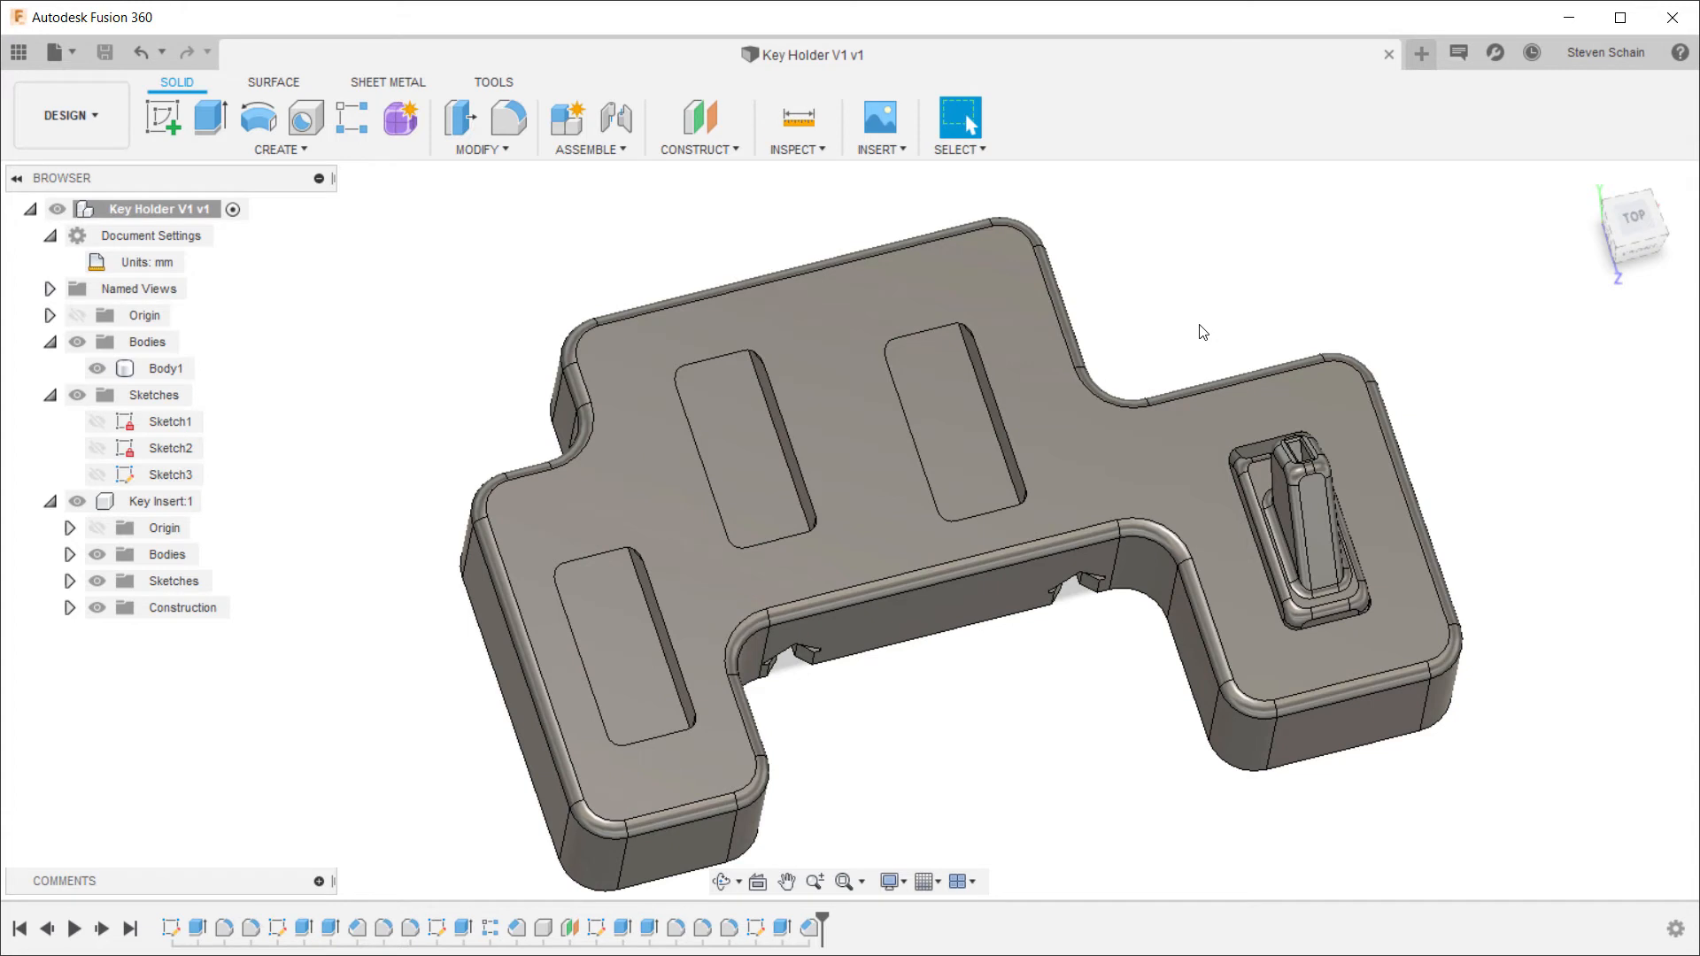
# Step: Start a 3D print mesh export of the key holder plate body and set the surface deviation to 0.03 mm
pyautogui.click(494, 81)
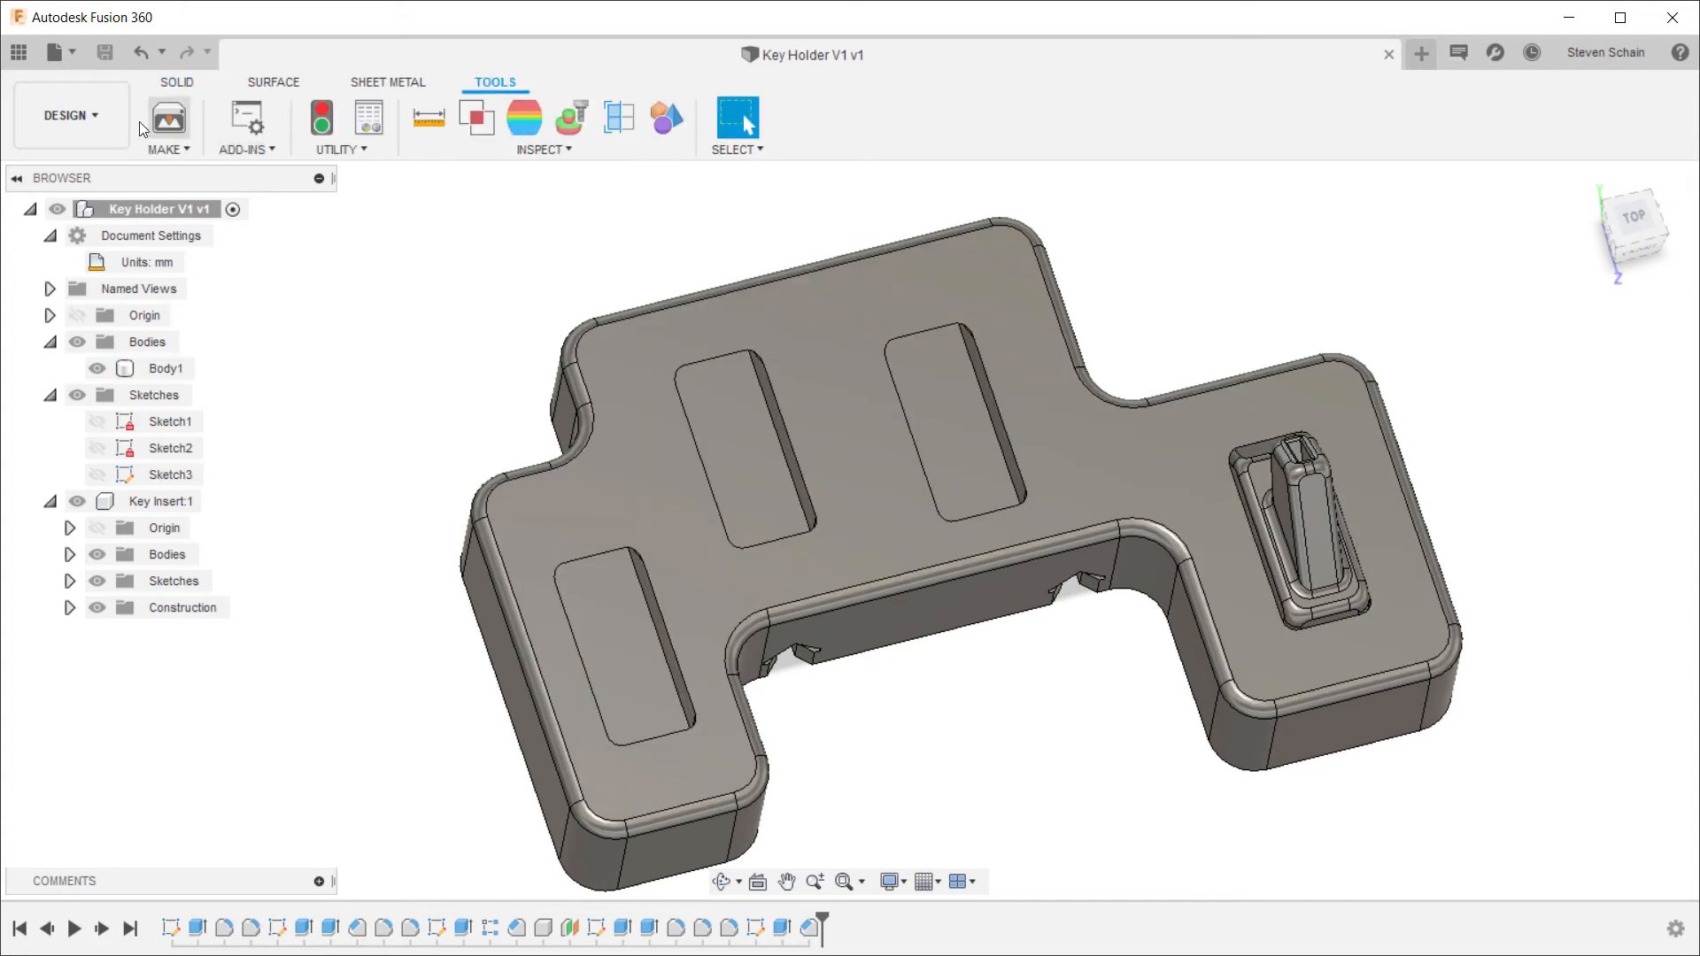
pyautogui.click(168, 118)
pyautogui.click(1091, 502)
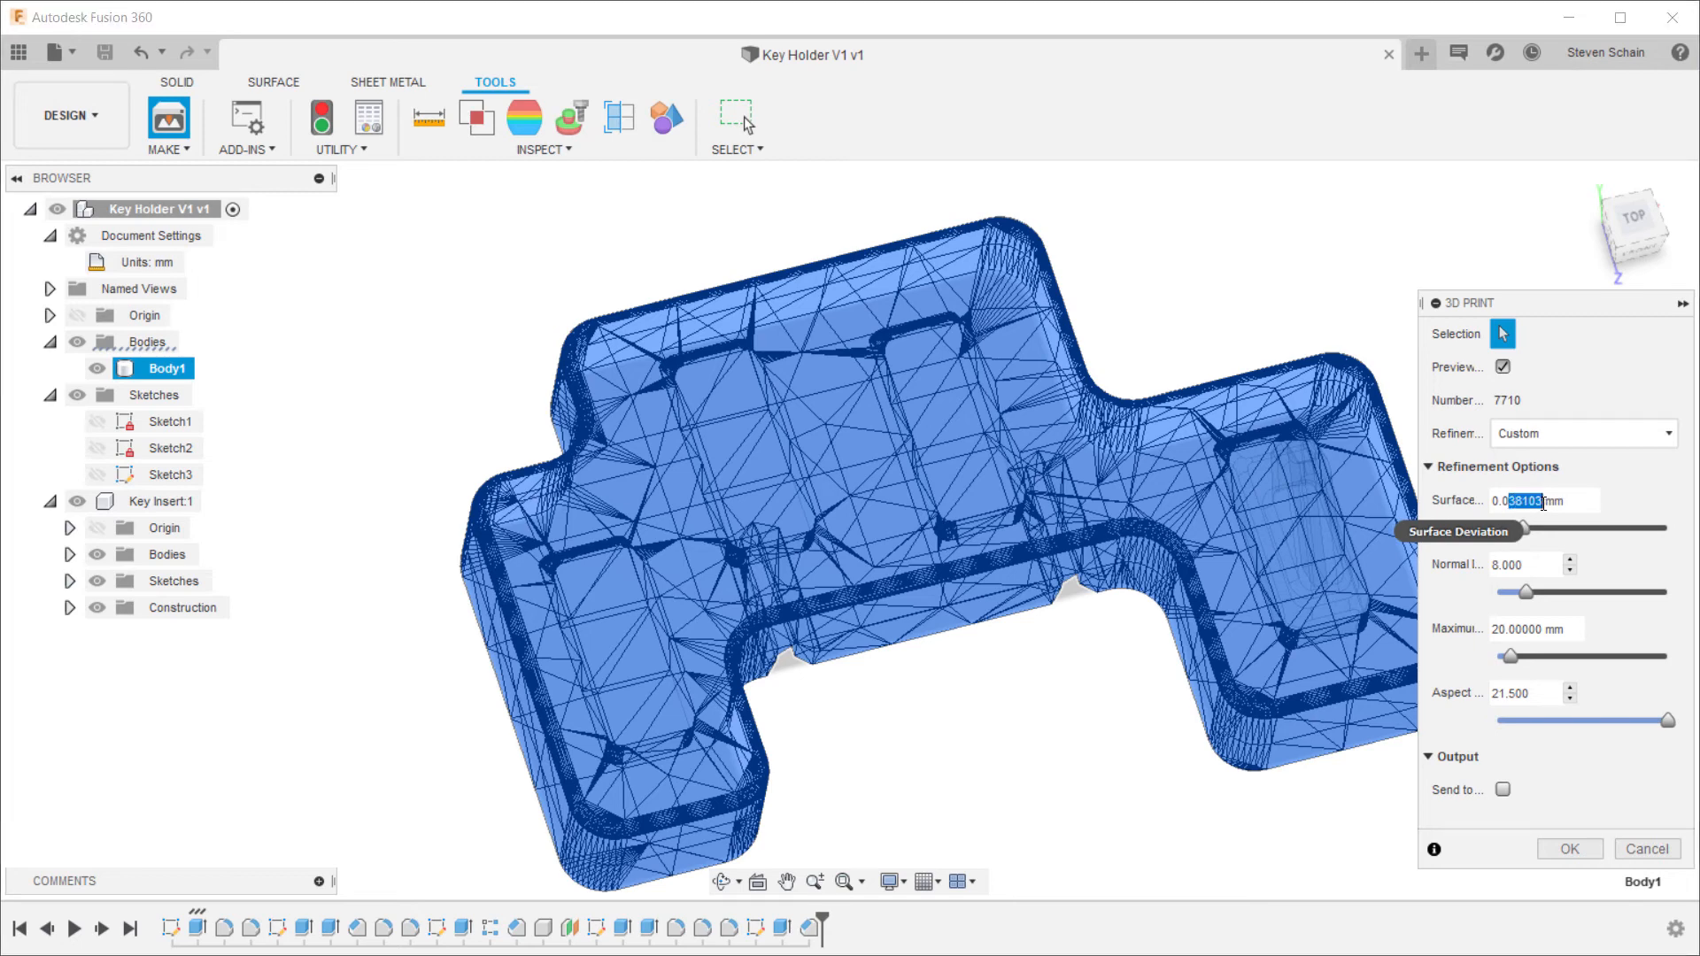
pyautogui.scroll(10, 1170, 531)
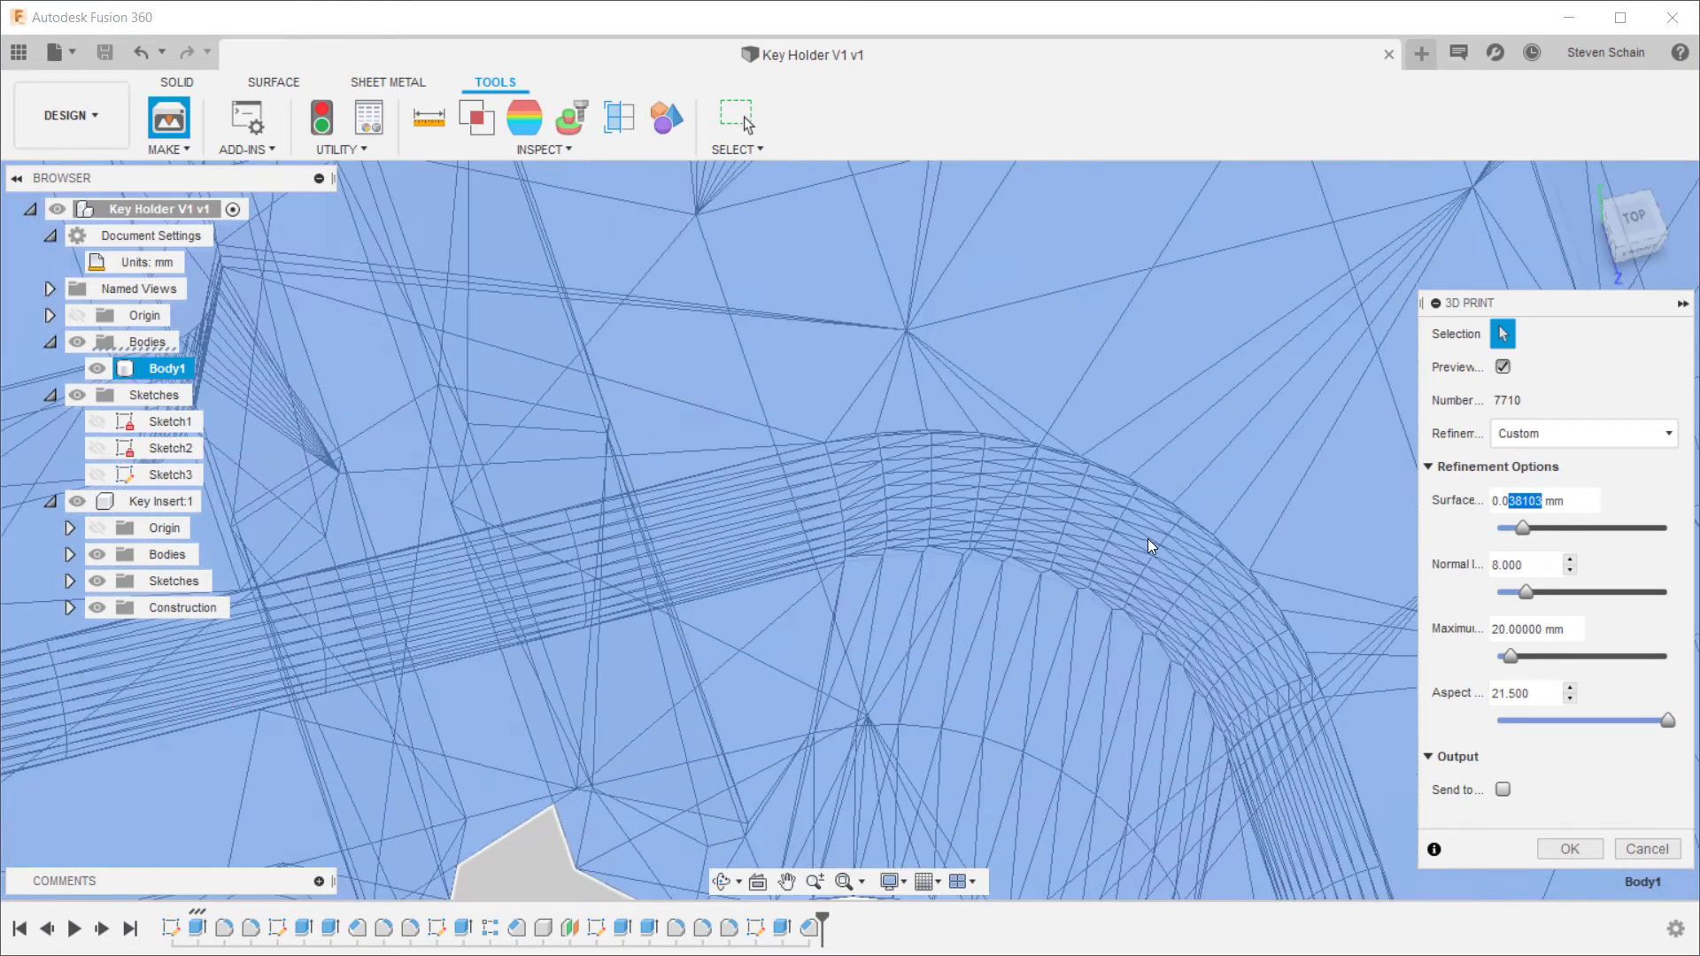
pyautogui.write('3')
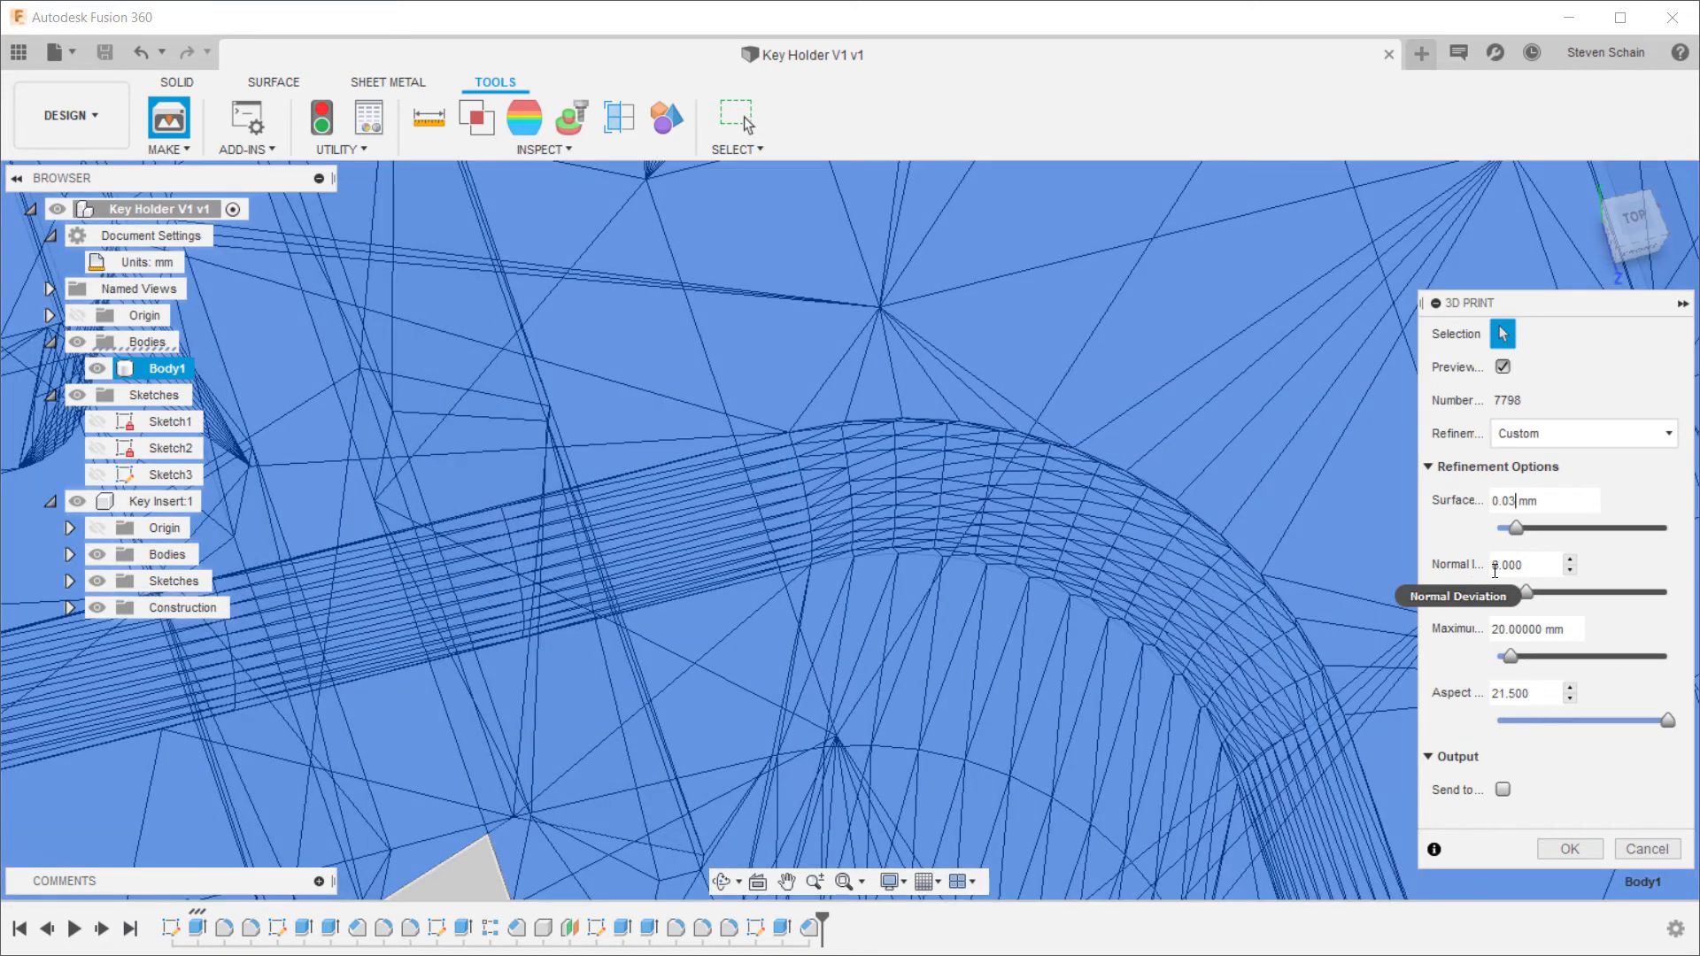
# Step: Try a normal deviation of 5 with the mesh preview off and on, and set the normal deviation to 10
pyautogui.moveTo(1501, 566); pyautogui.dragTo(1488, 569)
pyautogui.write('5')
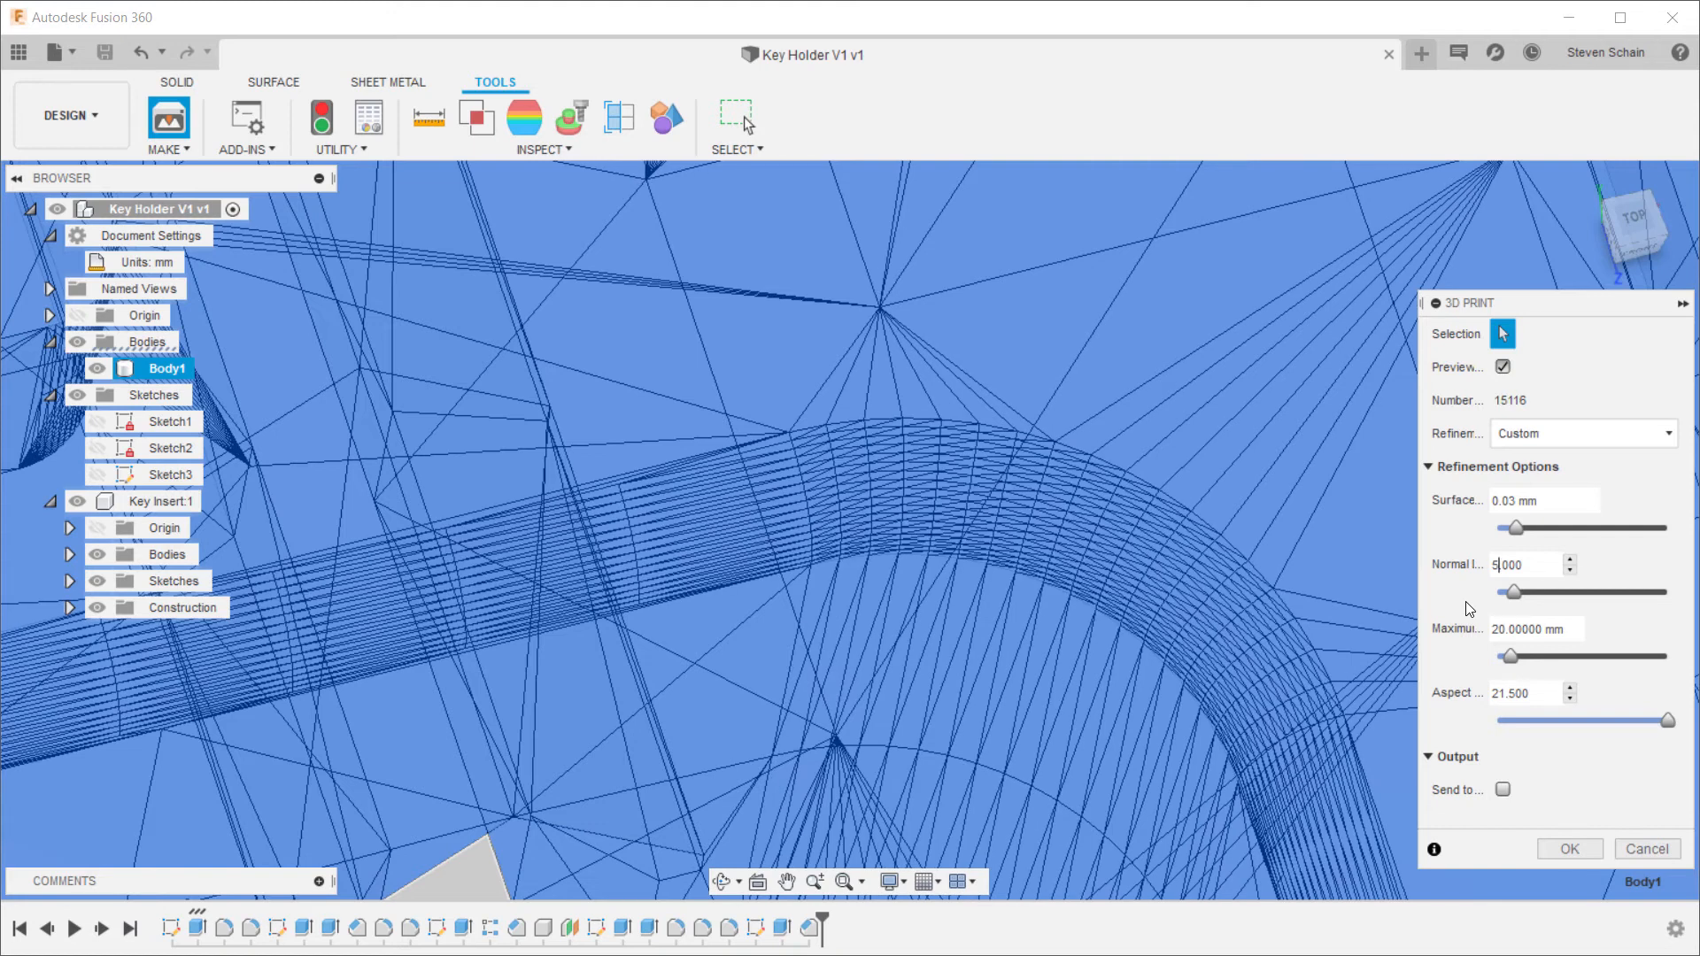
pyautogui.click(1502, 366)
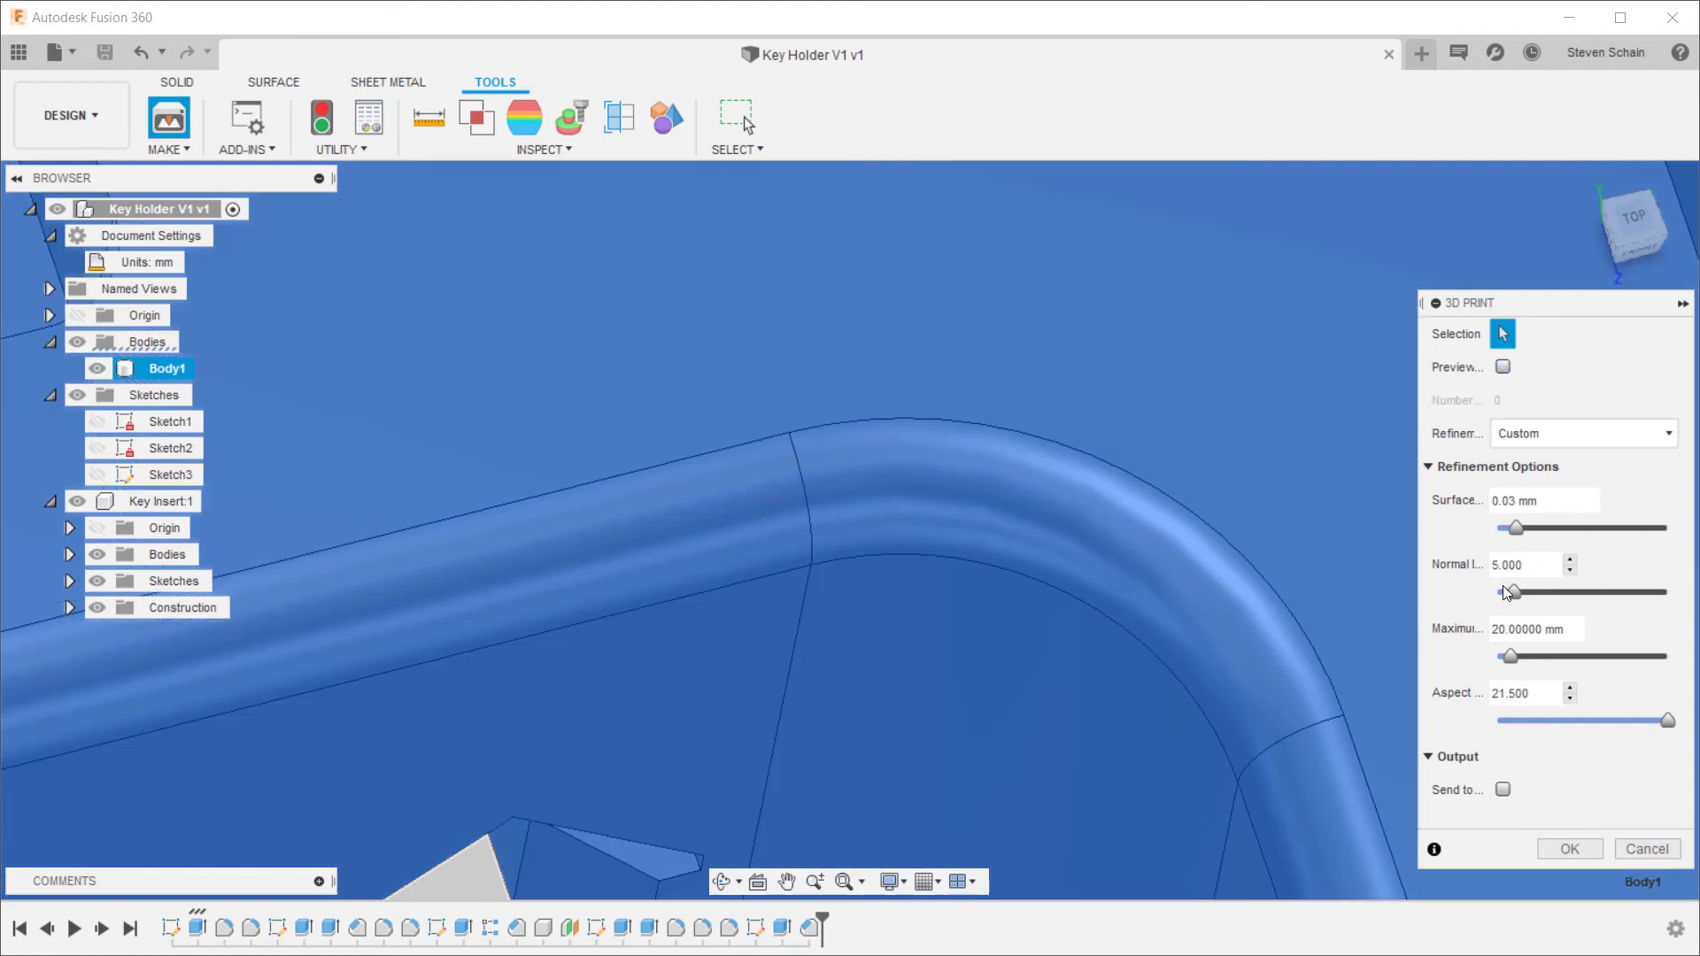
pyautogui.click(1502, 364)
pyautogui.scroll(-5, 937, 508)
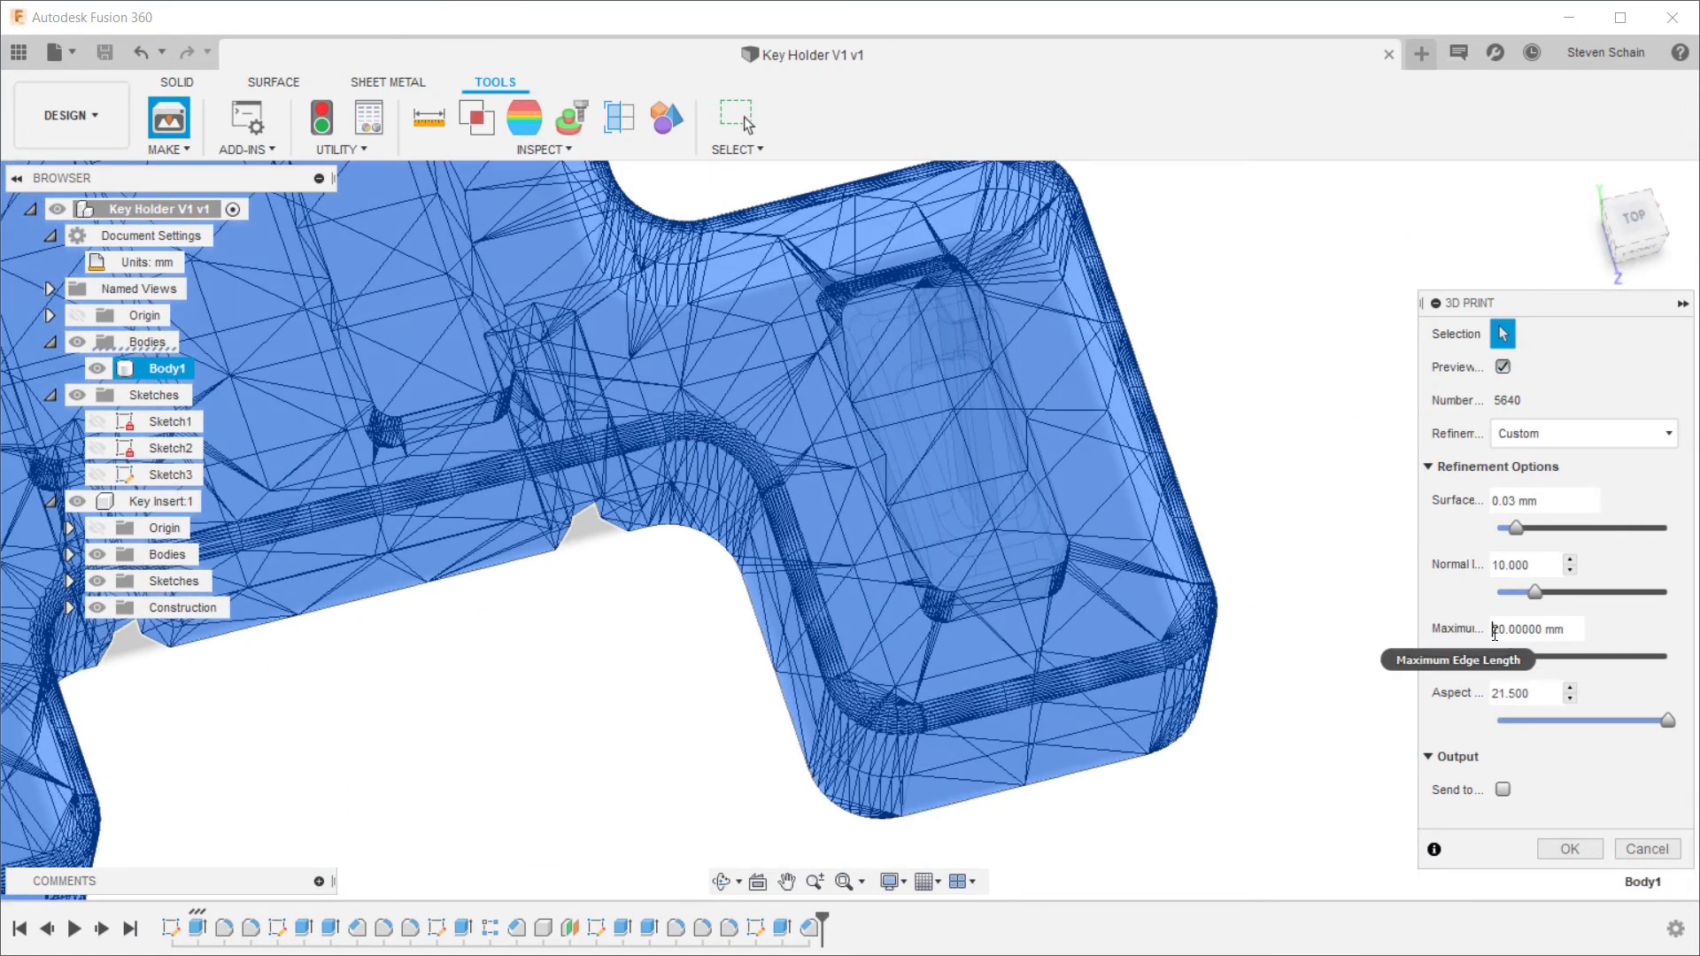
# Step: Compare the plate's mesh at aspect ratios of 15 and 5, and return the aspect ratio to its maximum of 21.5
pyautogui.click(1506, 692)
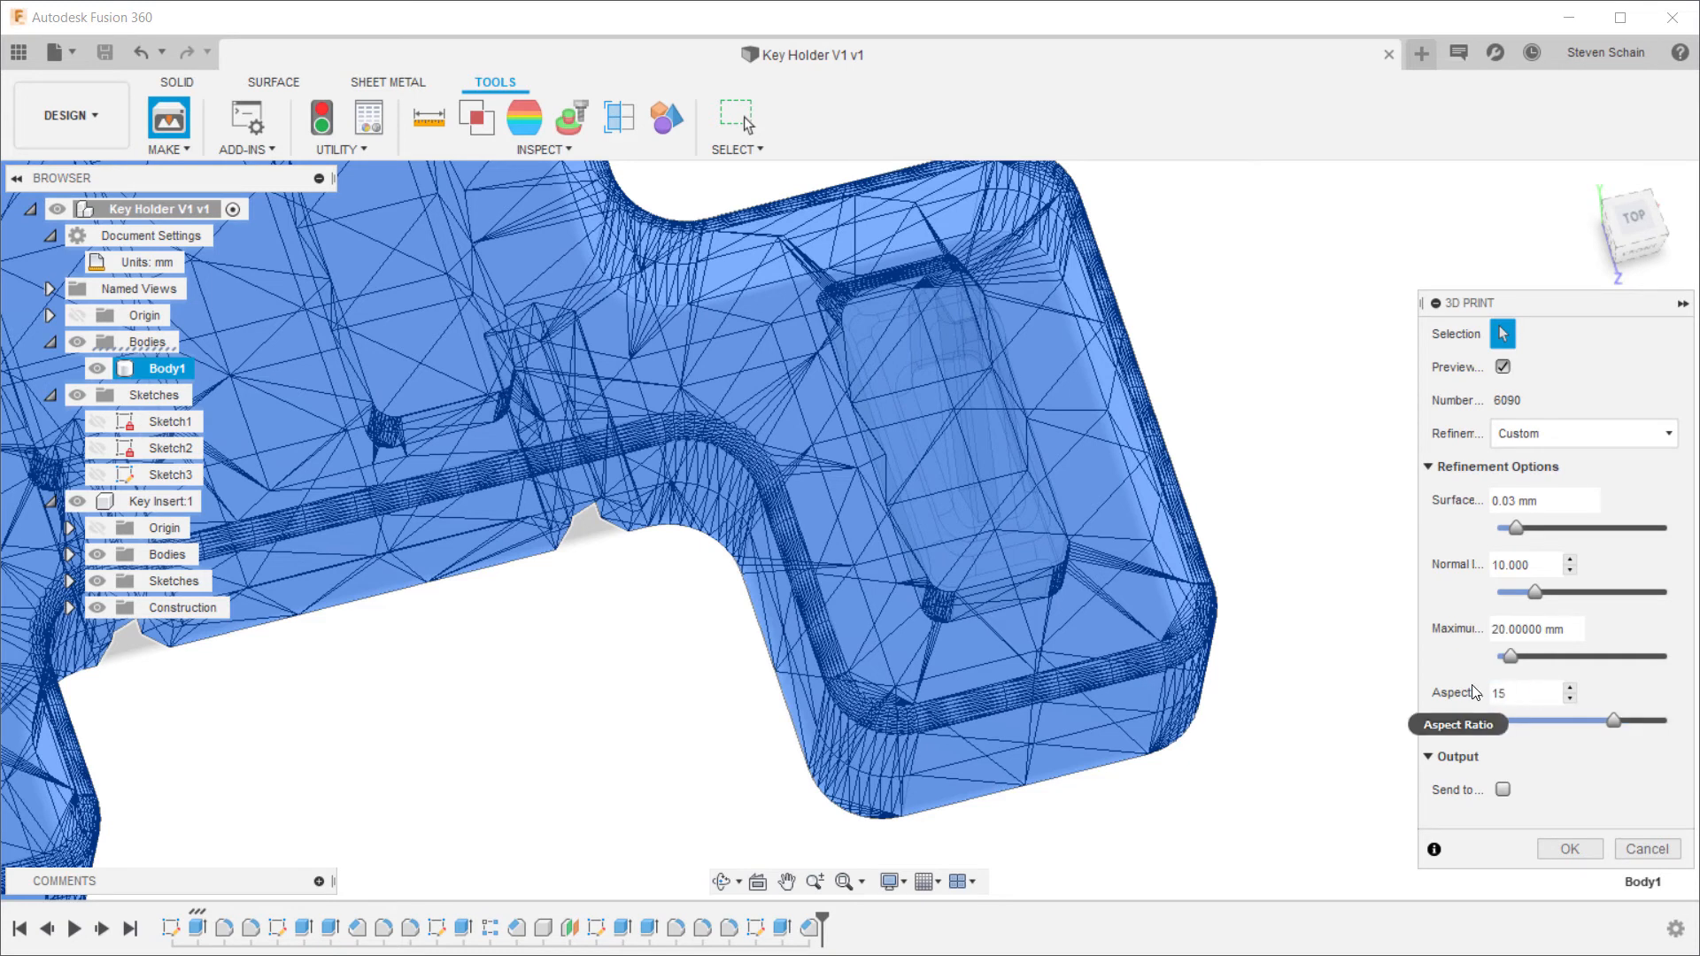
pyautogui.scroll(3, 724, 485)
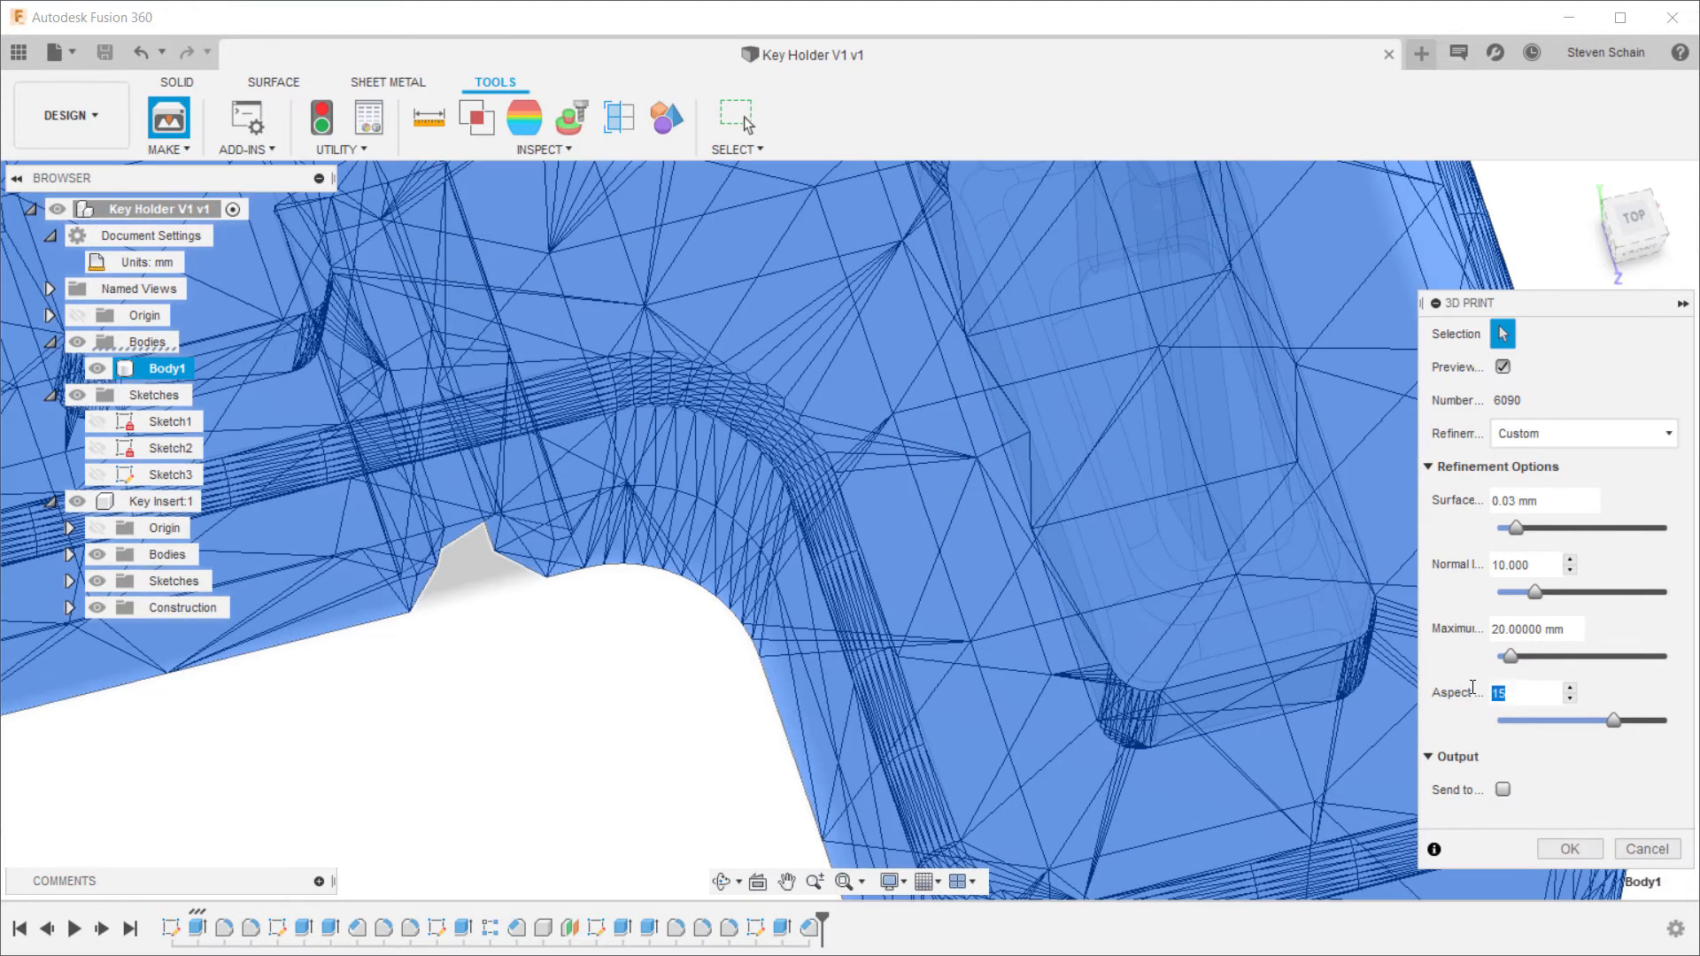
pyautogui.write('5')
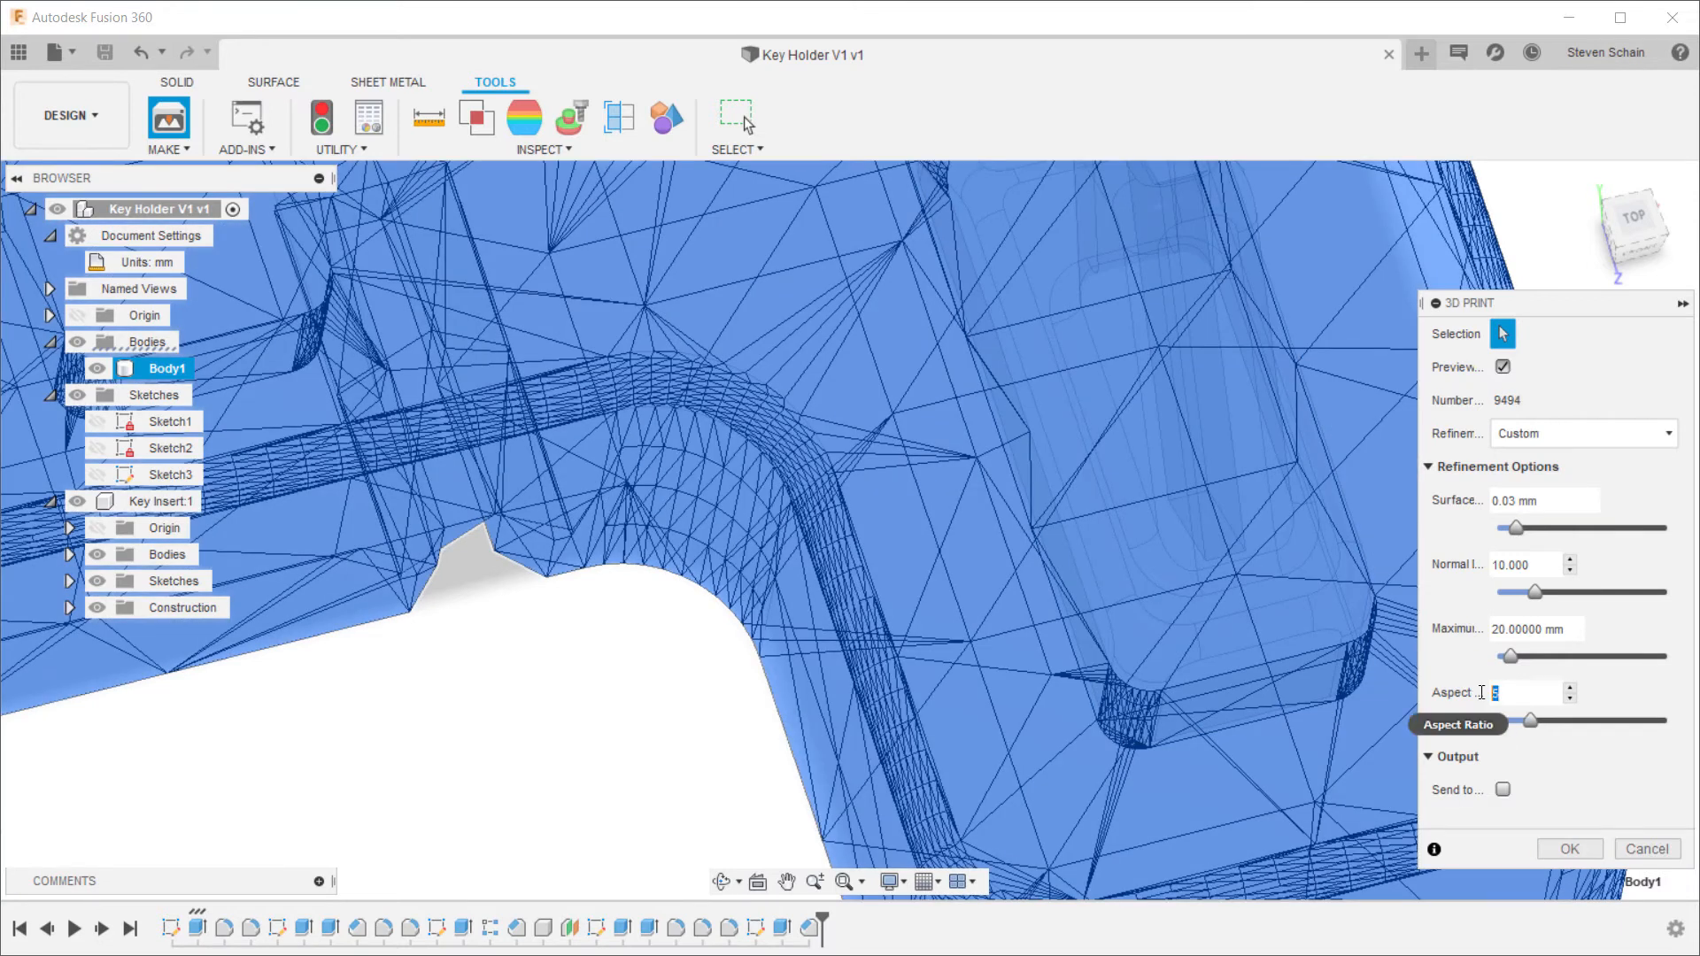
pyautogui.press('BackSpace')
pyautogui.write('21.5')
pyautogui.press('Return')
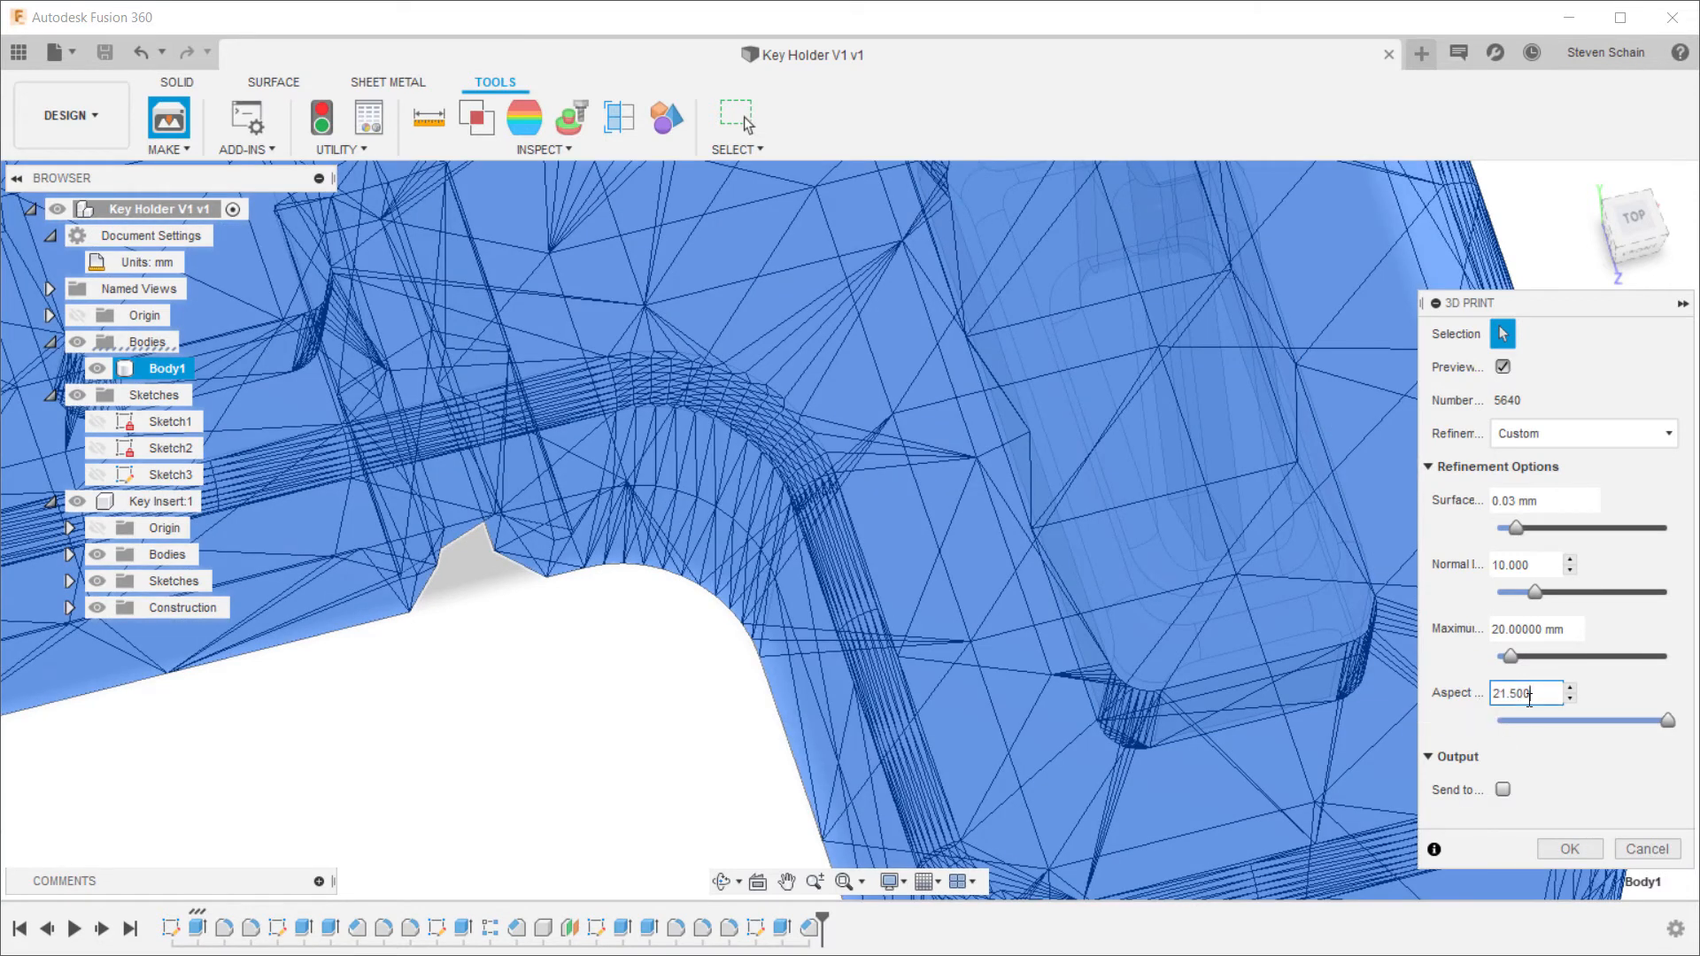
pyautogui.doubleClick(1522, 692)
pyautogui.write('5')
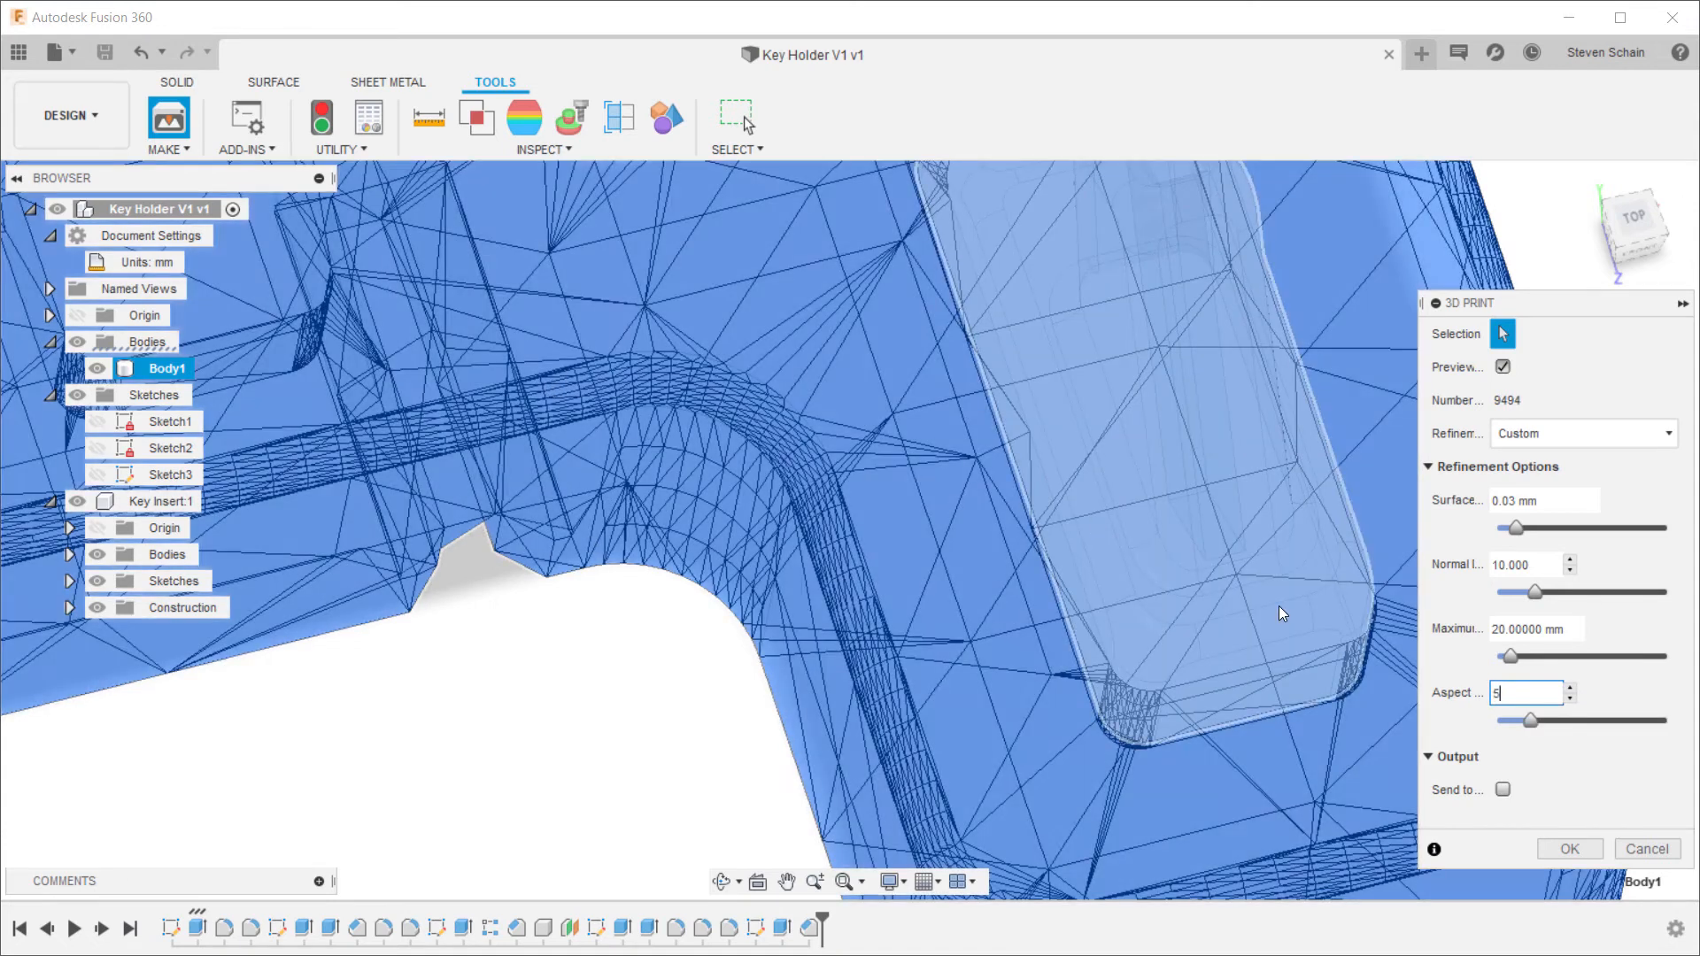
pyautogui.doubleClick(1509, 693)
pyautogui.write('30')
pyautogui.press('Return')
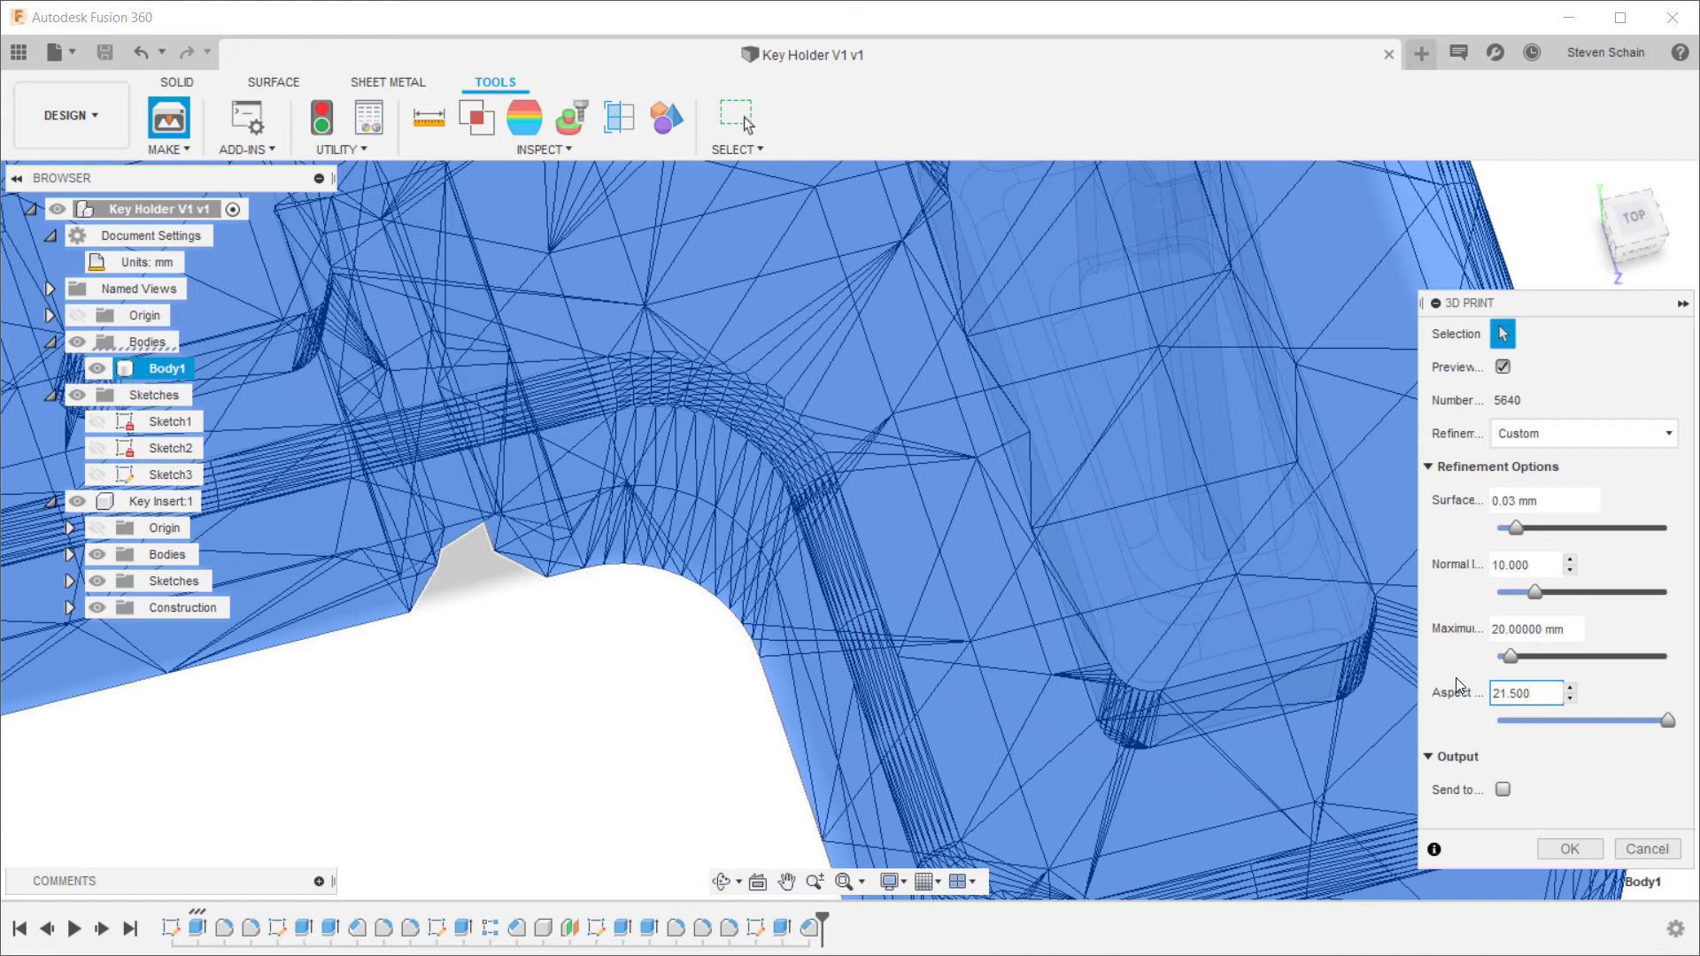
# Step: Export the plate mesh as an STL, overwriting the existing Keyholder Base.stl
pyautogui.click(1569, 848)
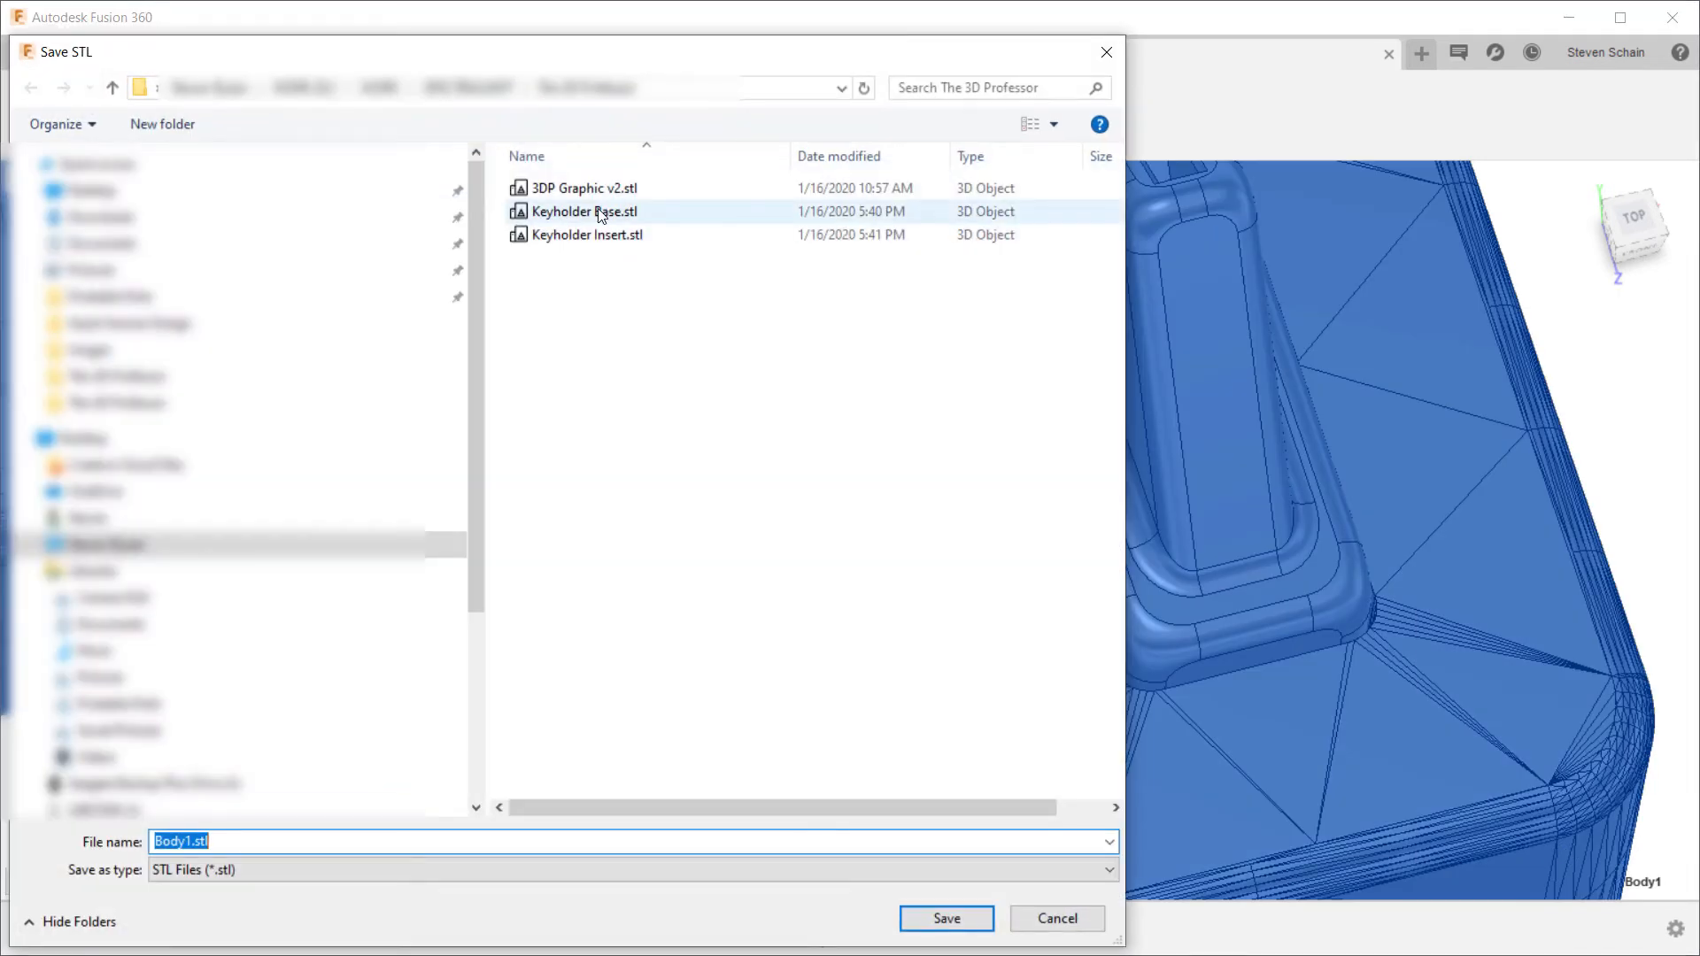
pyautogui.click(600, 215)
pyautogui.press('Return')
pyautogui.click(773, 433)
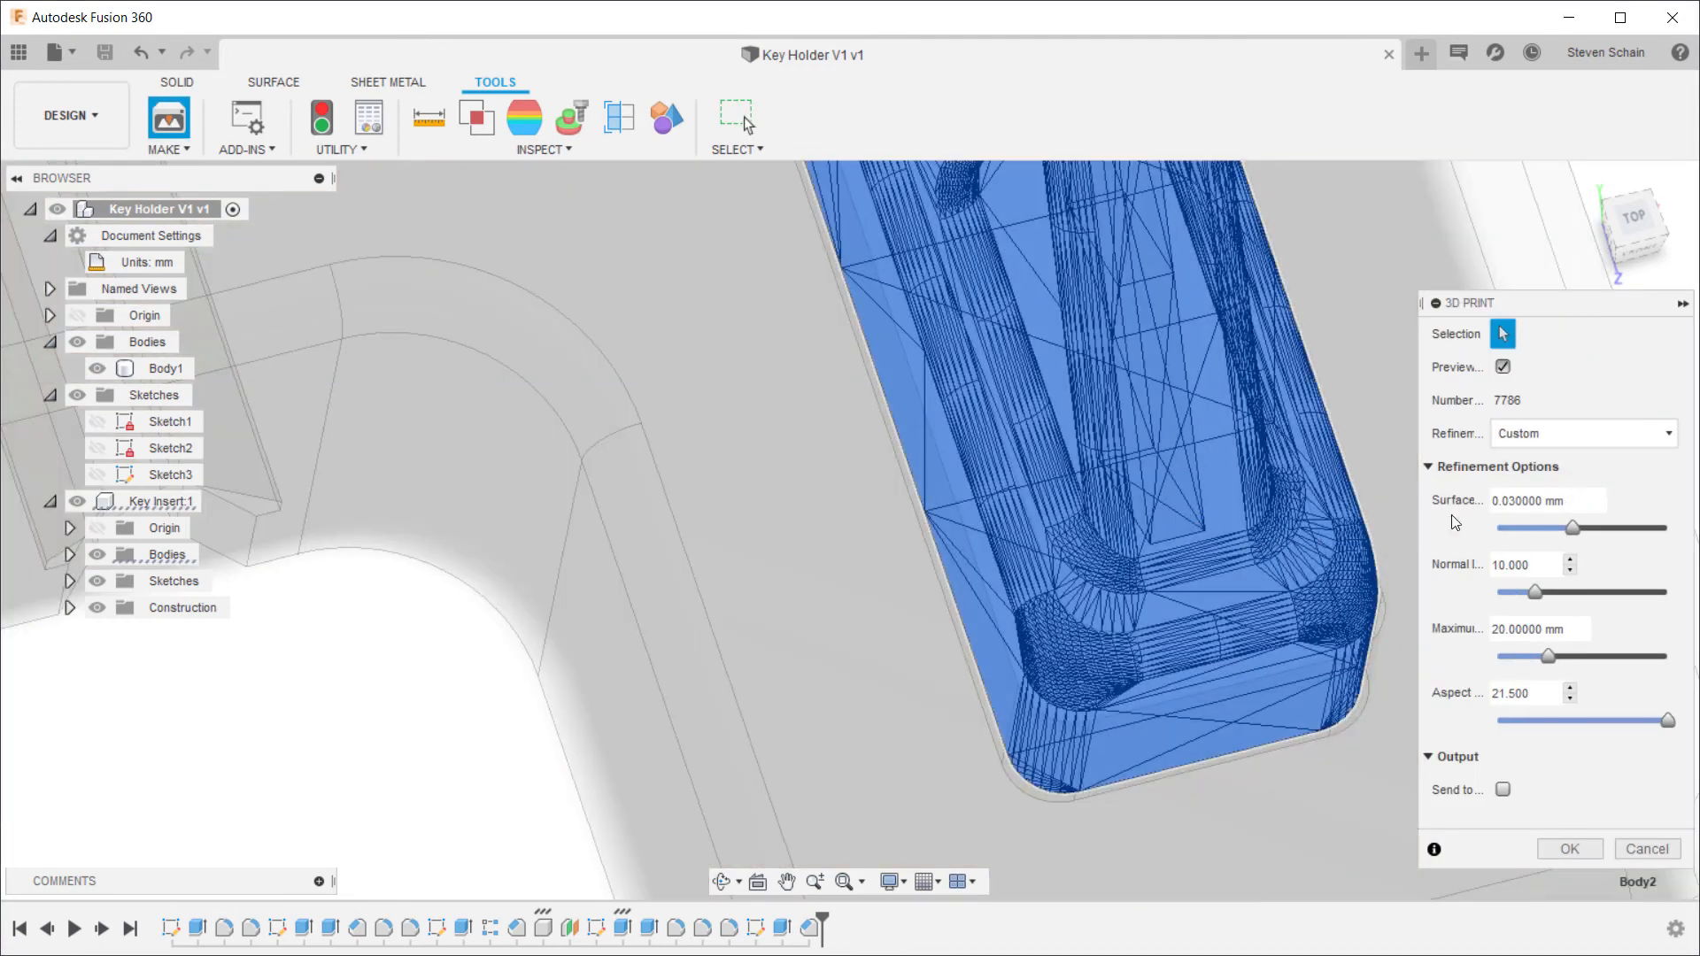
# Step: Set the Key Insert mesh's surface deviation to 0.05 mm and export it over the existing Keyholder Insert.stl
pyautogui.click(1513, 500)
pyautogui.press('BackSpace')
pyautogui.write('5')
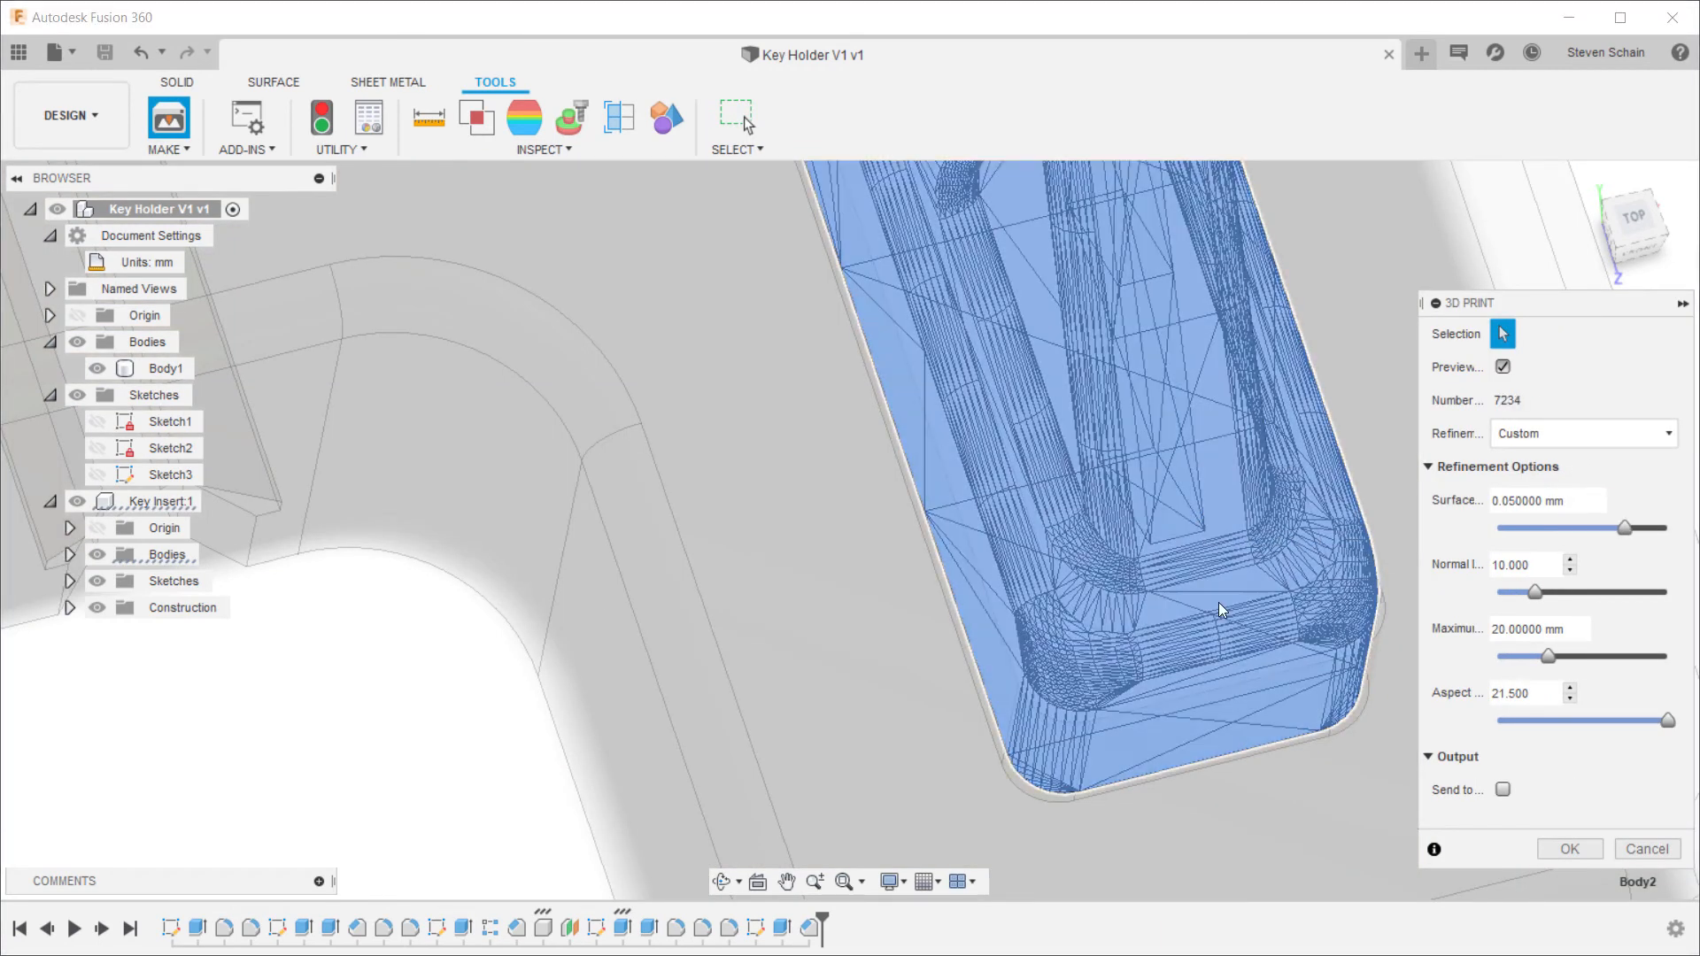
pyautogui.click(1593, 845)
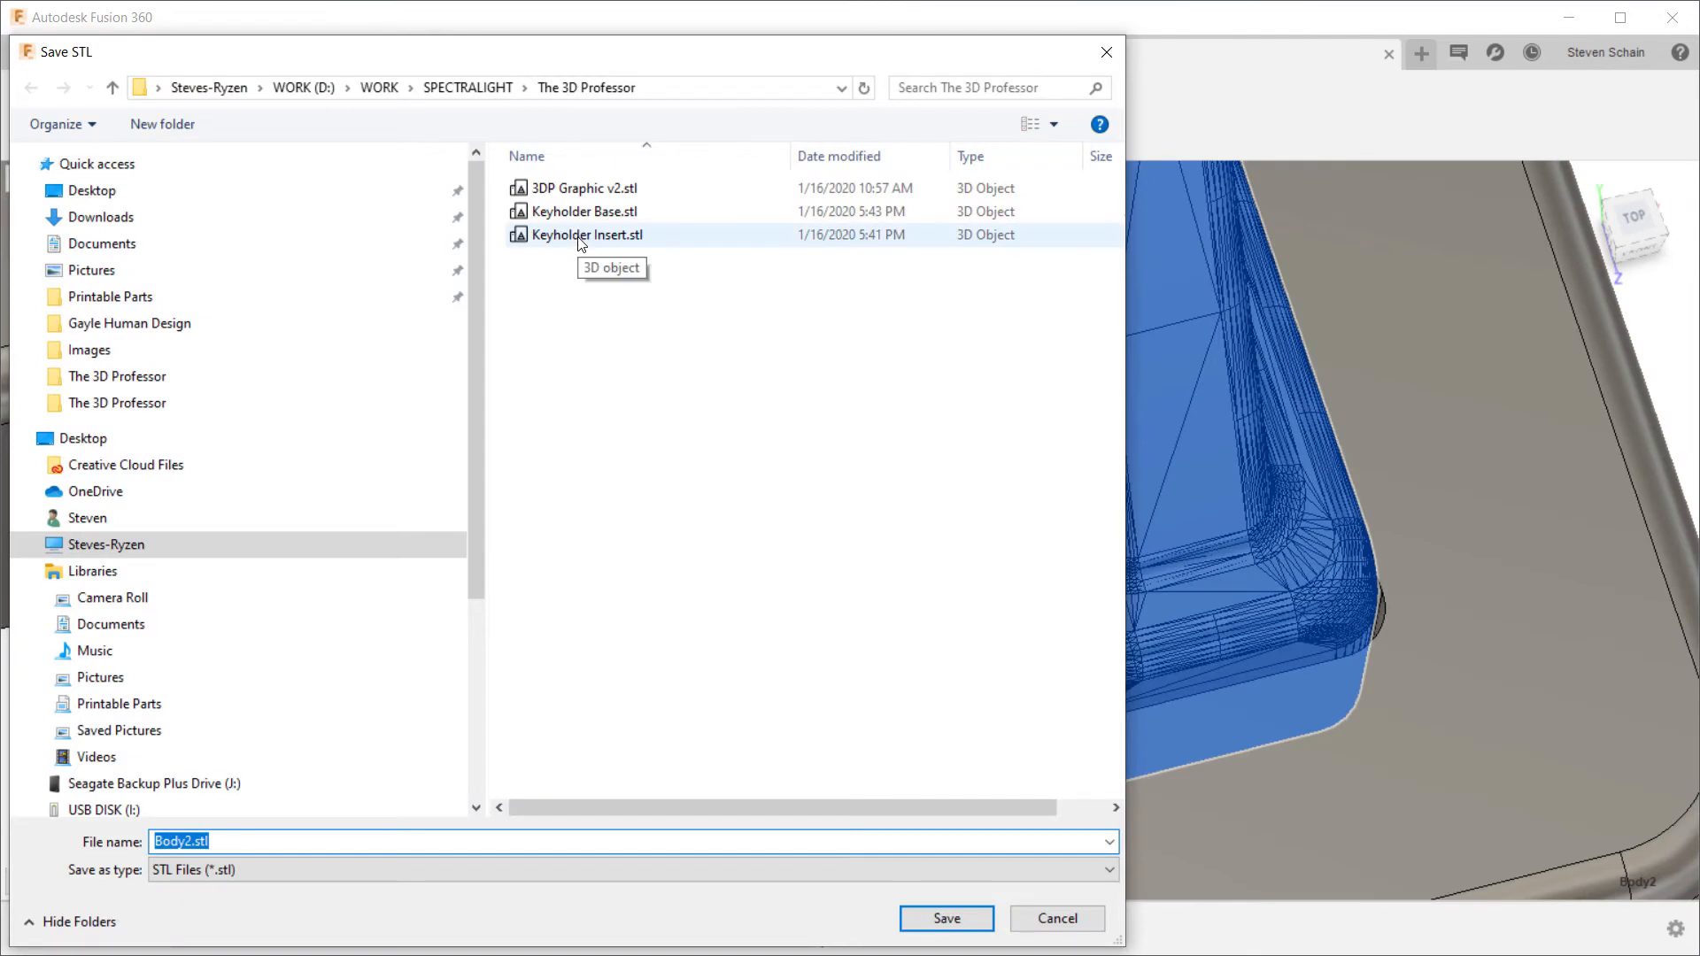
pyautogui.doubleClick(584, 232)
pyautogui.click(767, 433)
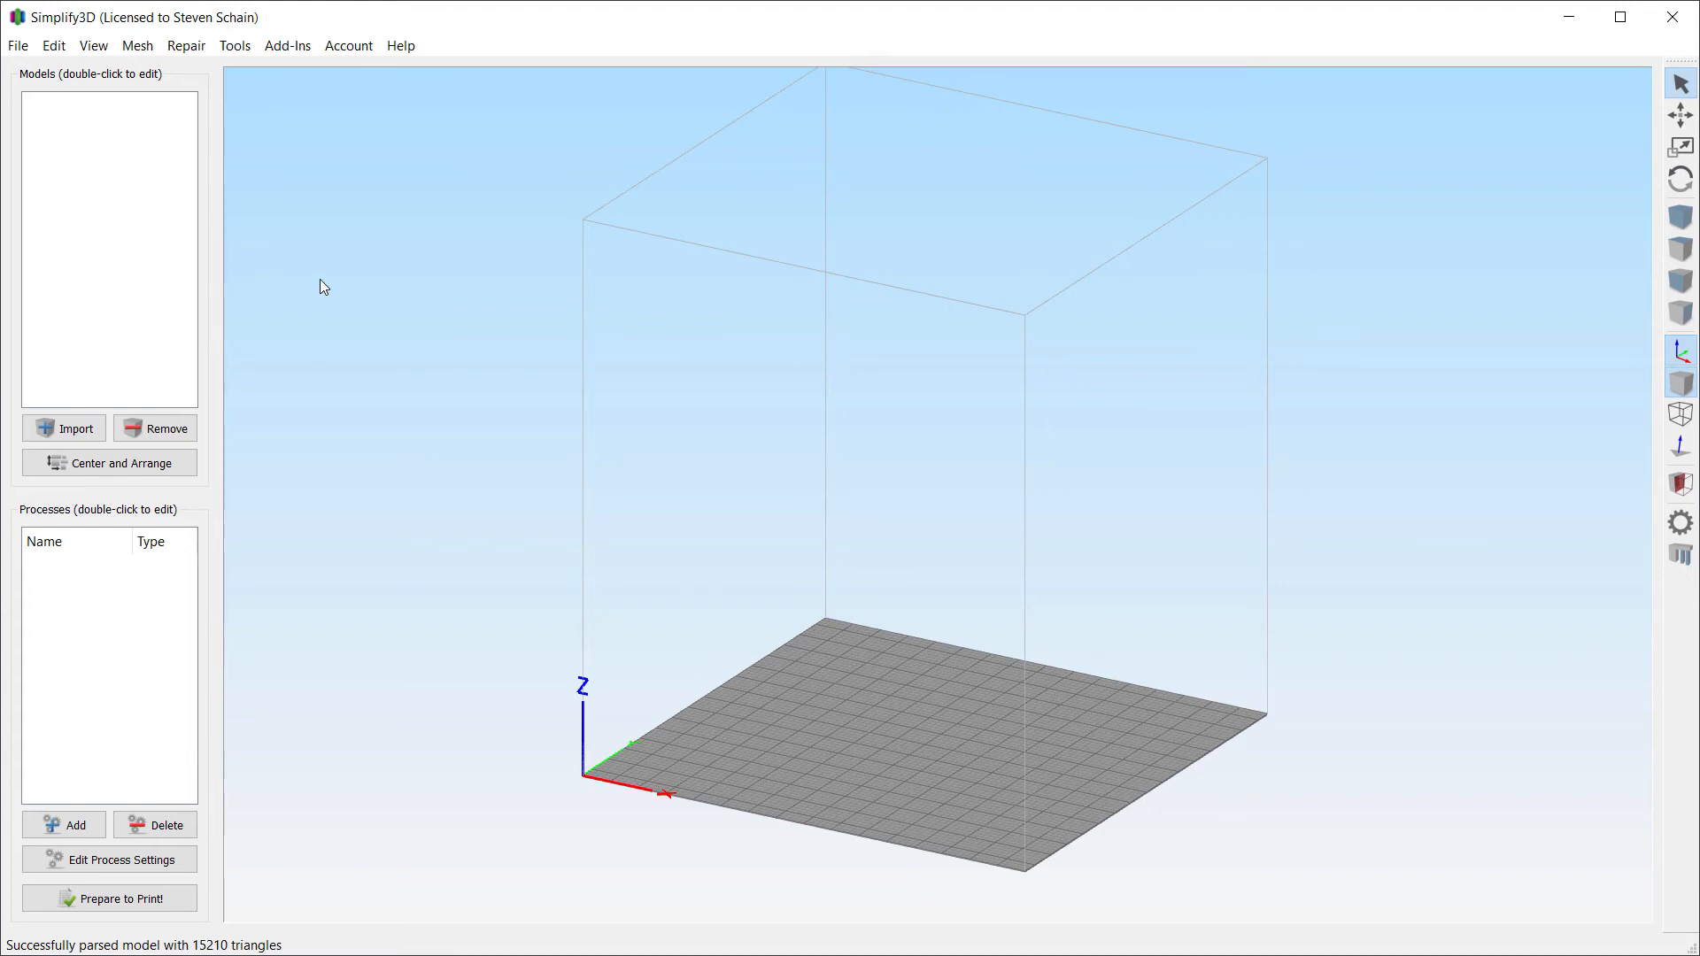
# Step: In Simplify3D, import Keyholder_Base.stl and center it on the build plate
pyautogui.click(97, 432)
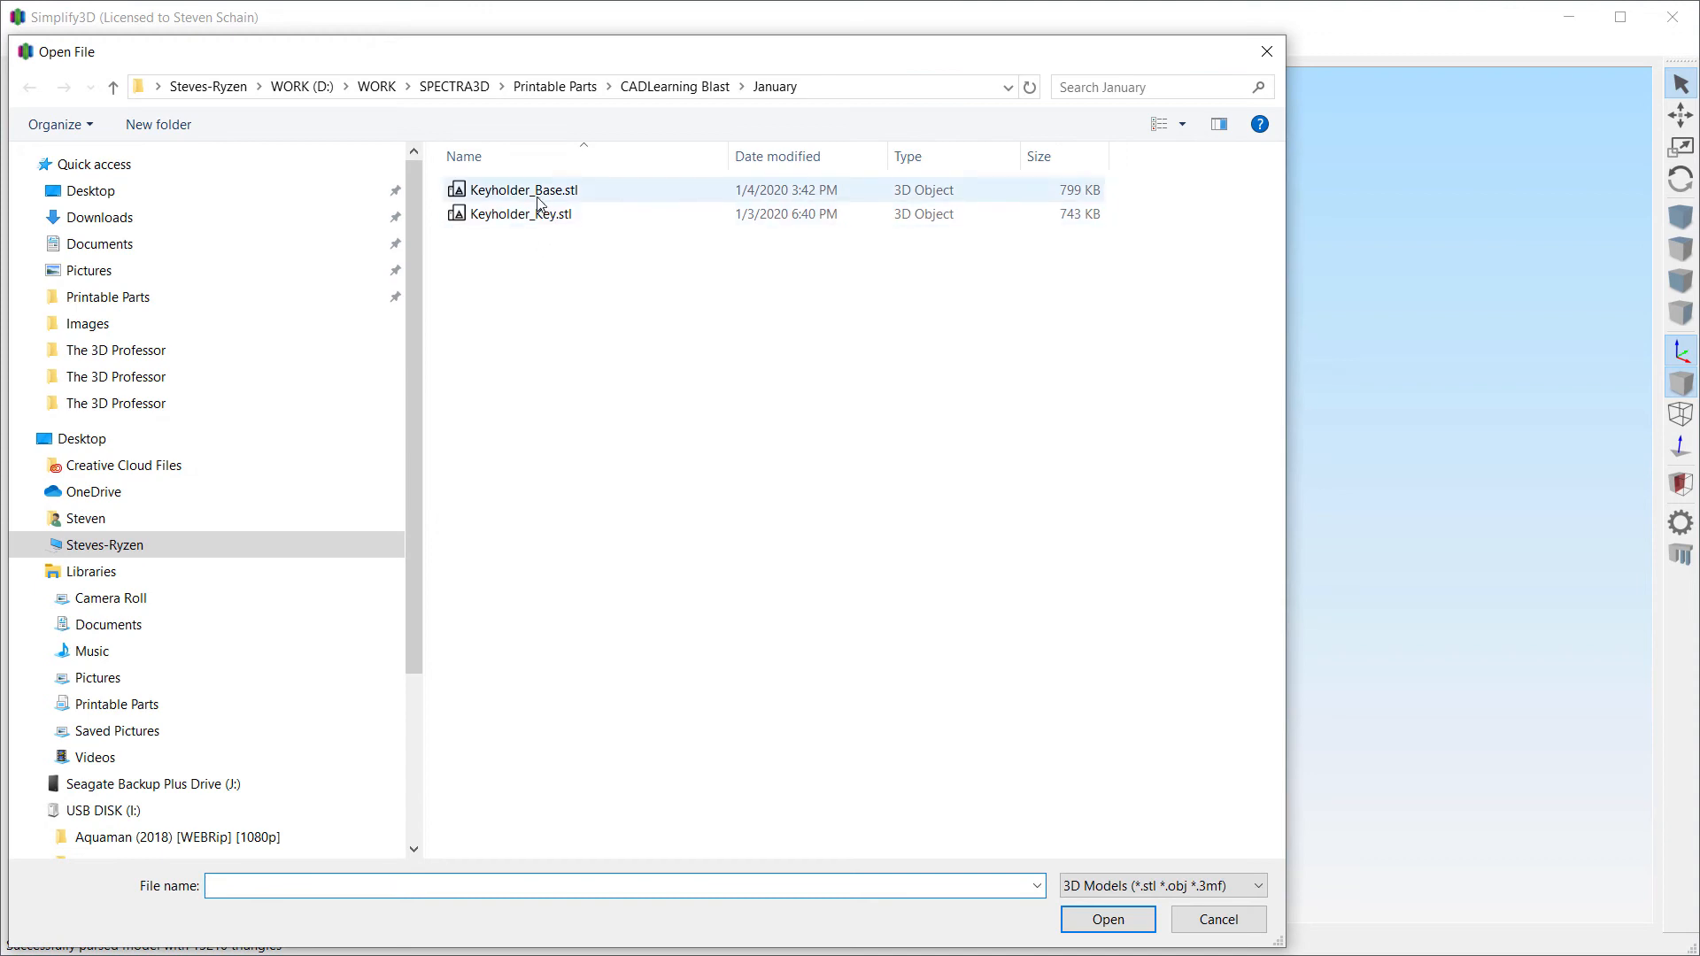
pyautogui.doubleClick(538, 199)
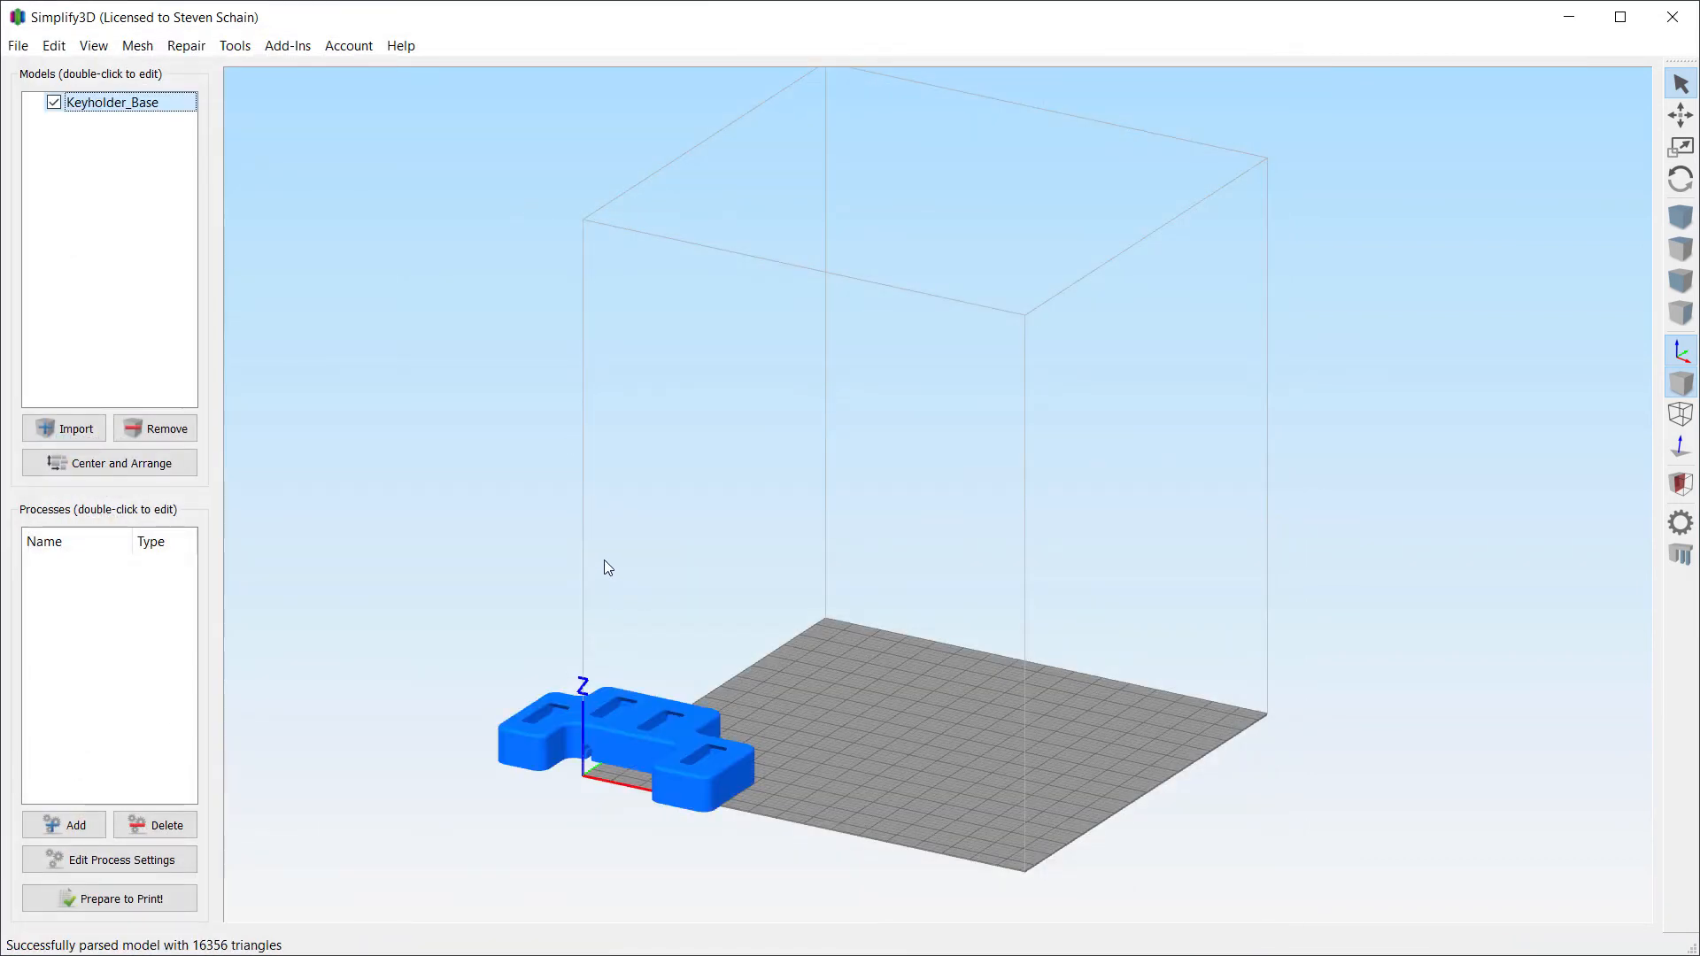
pyautogui.moveTo(604, 562); pyautogui.dragTo(782, 481)
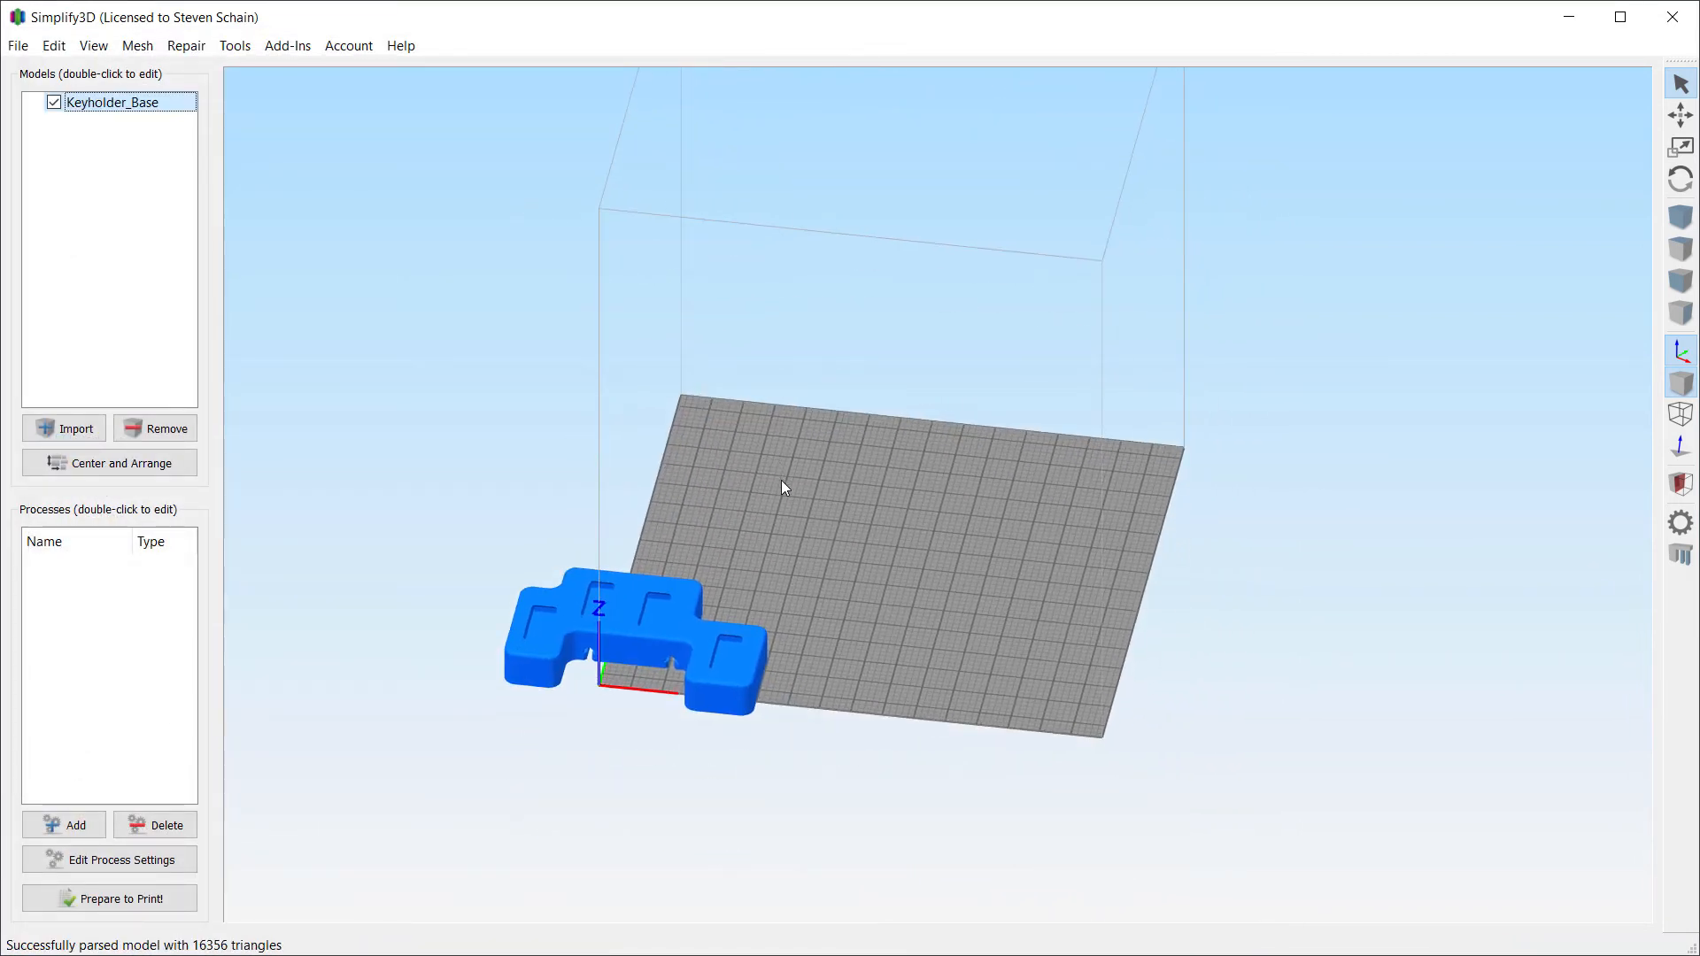
pyautogui.scroll(5, 783, 590)
pyautogui.scroll(-3, 784, 589)
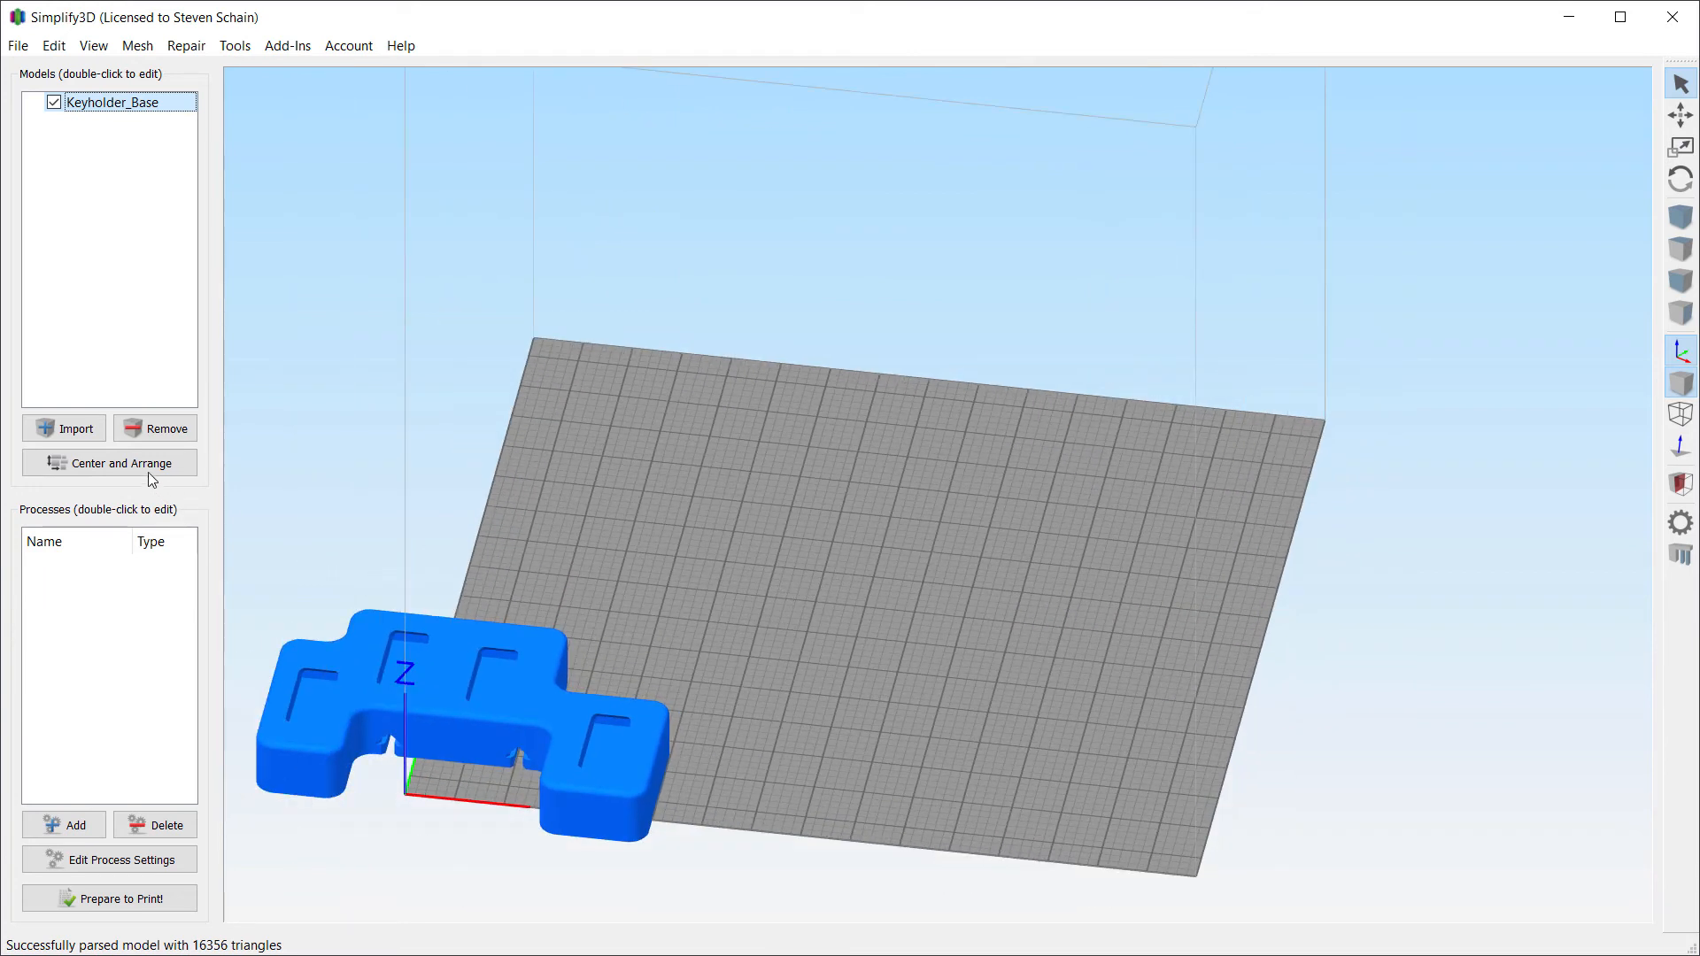
pyautogui.click(149, 474)
# Step: Examine the arrow-shaped mounting slots along the plate's long side and how the part rests on the build plate
pyautogui.moveTo(611, 664); pyautogui.dragTo(898, 618)
pyautogui.scroll(3, 836, 699)
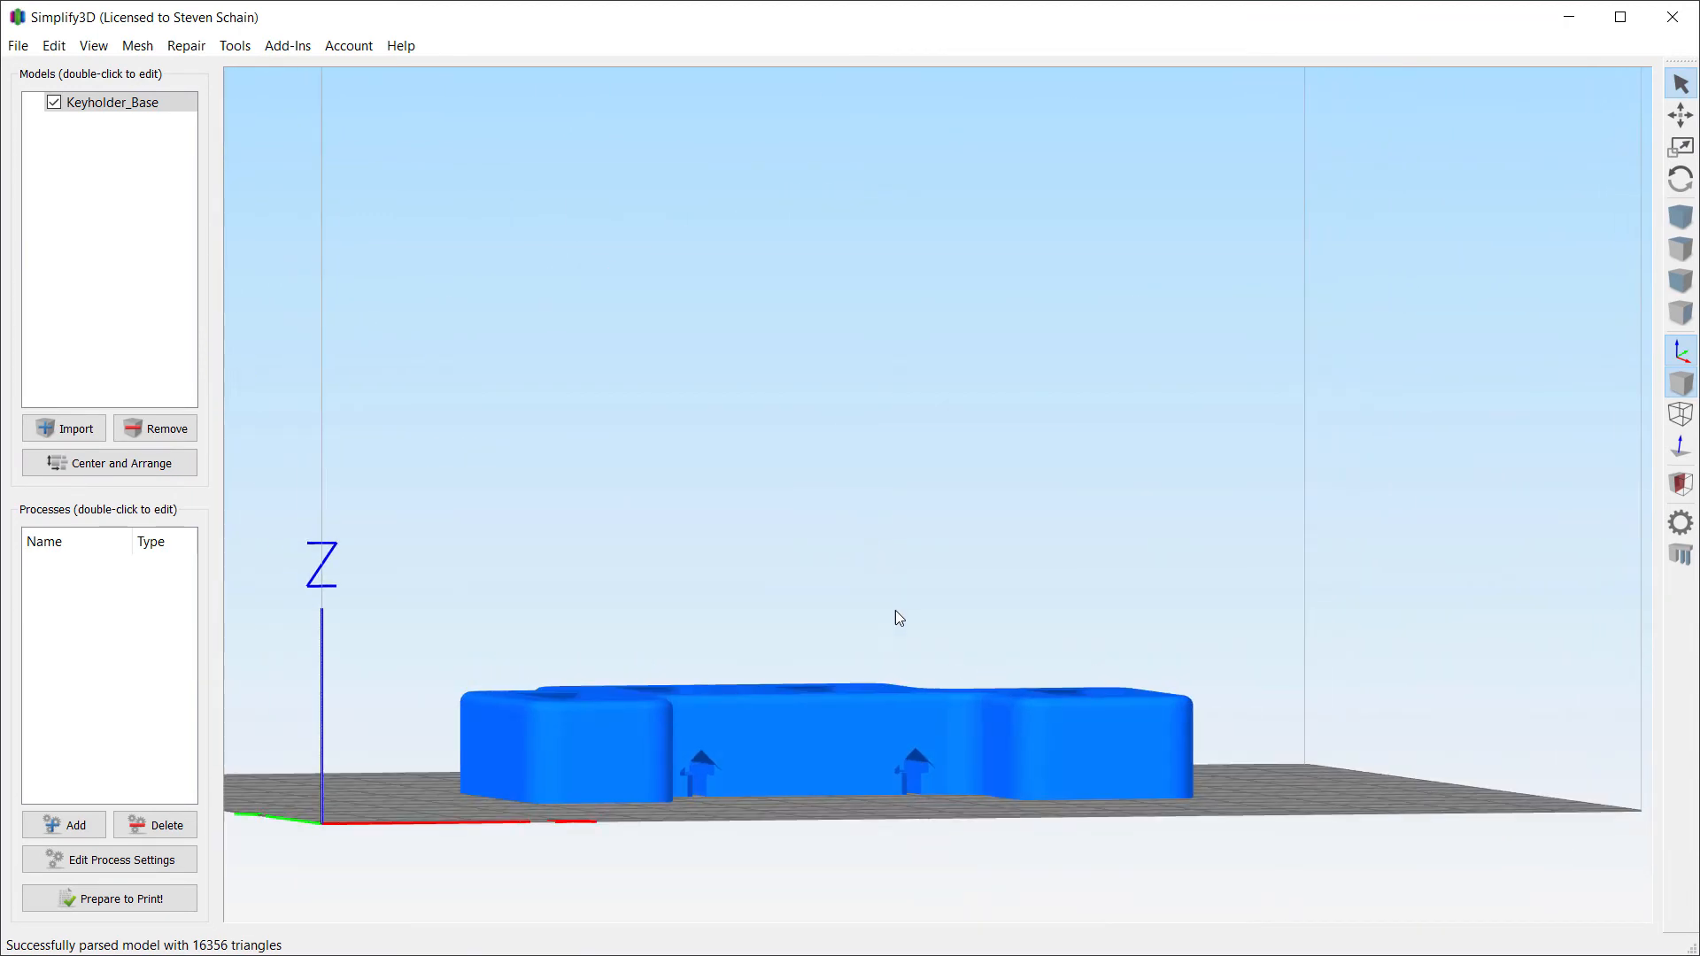
pyautogui.scroll(4, 912, 793)
pyautogui.moveTo(911, 793); pyautogui.dragTo(875, 400, button='middle')
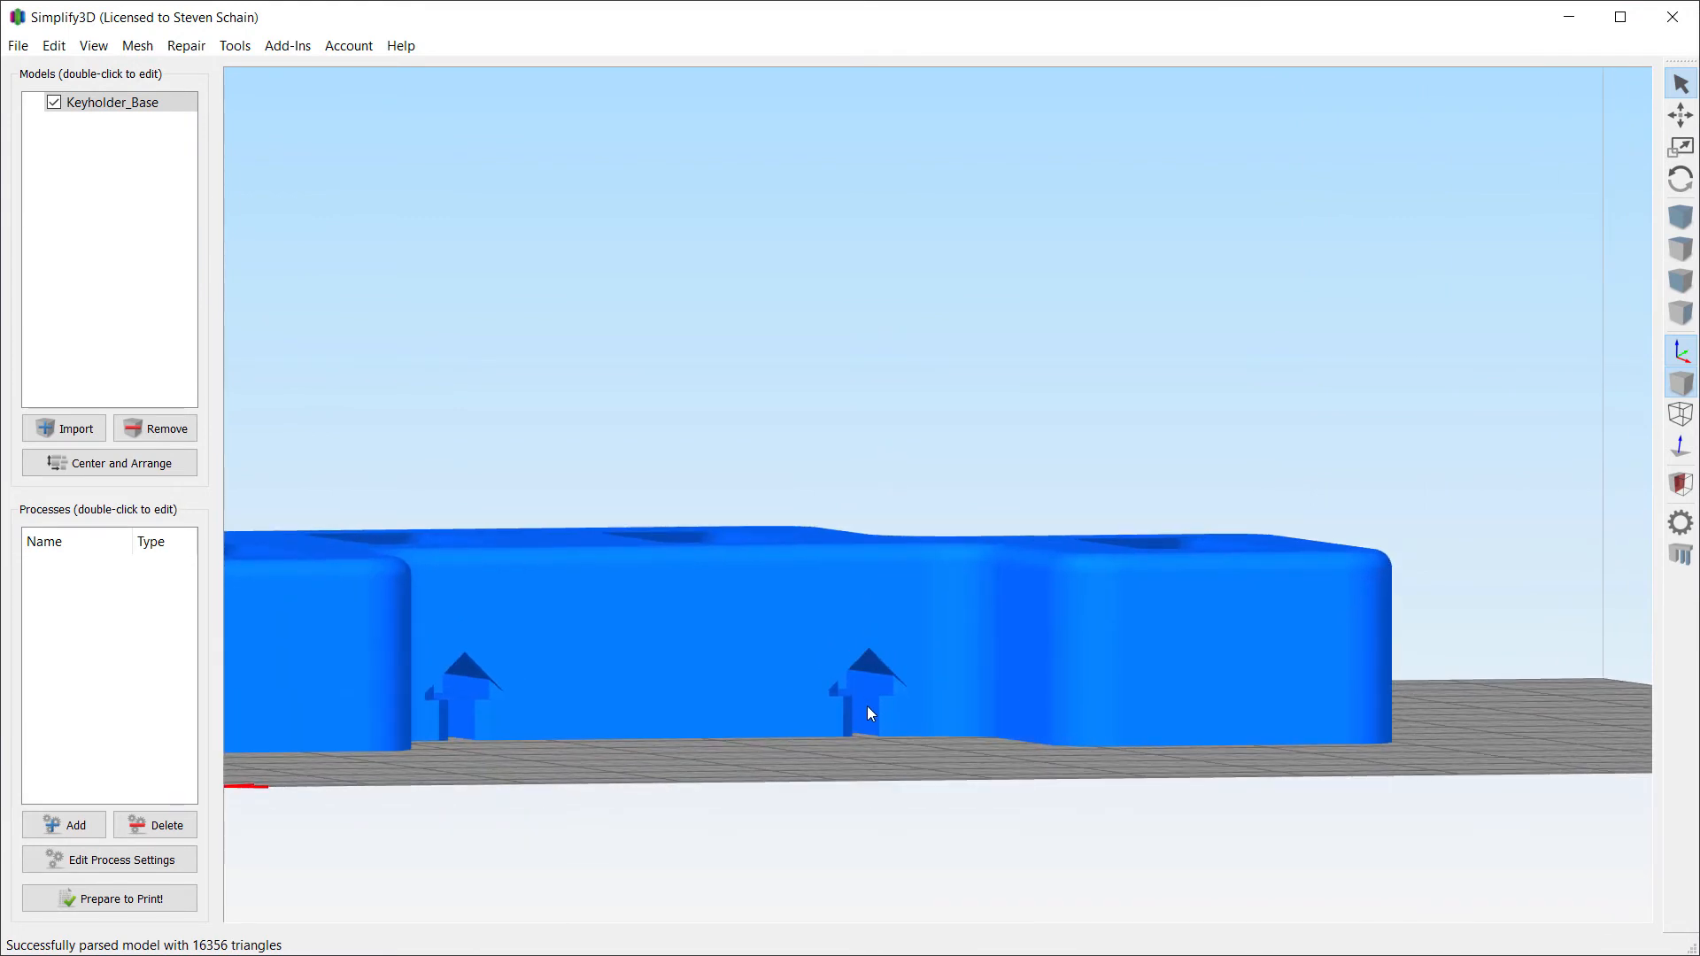
pyautogui.scroll(3, 868, 707)
pyautogui.scroll(-4, 868, 707)
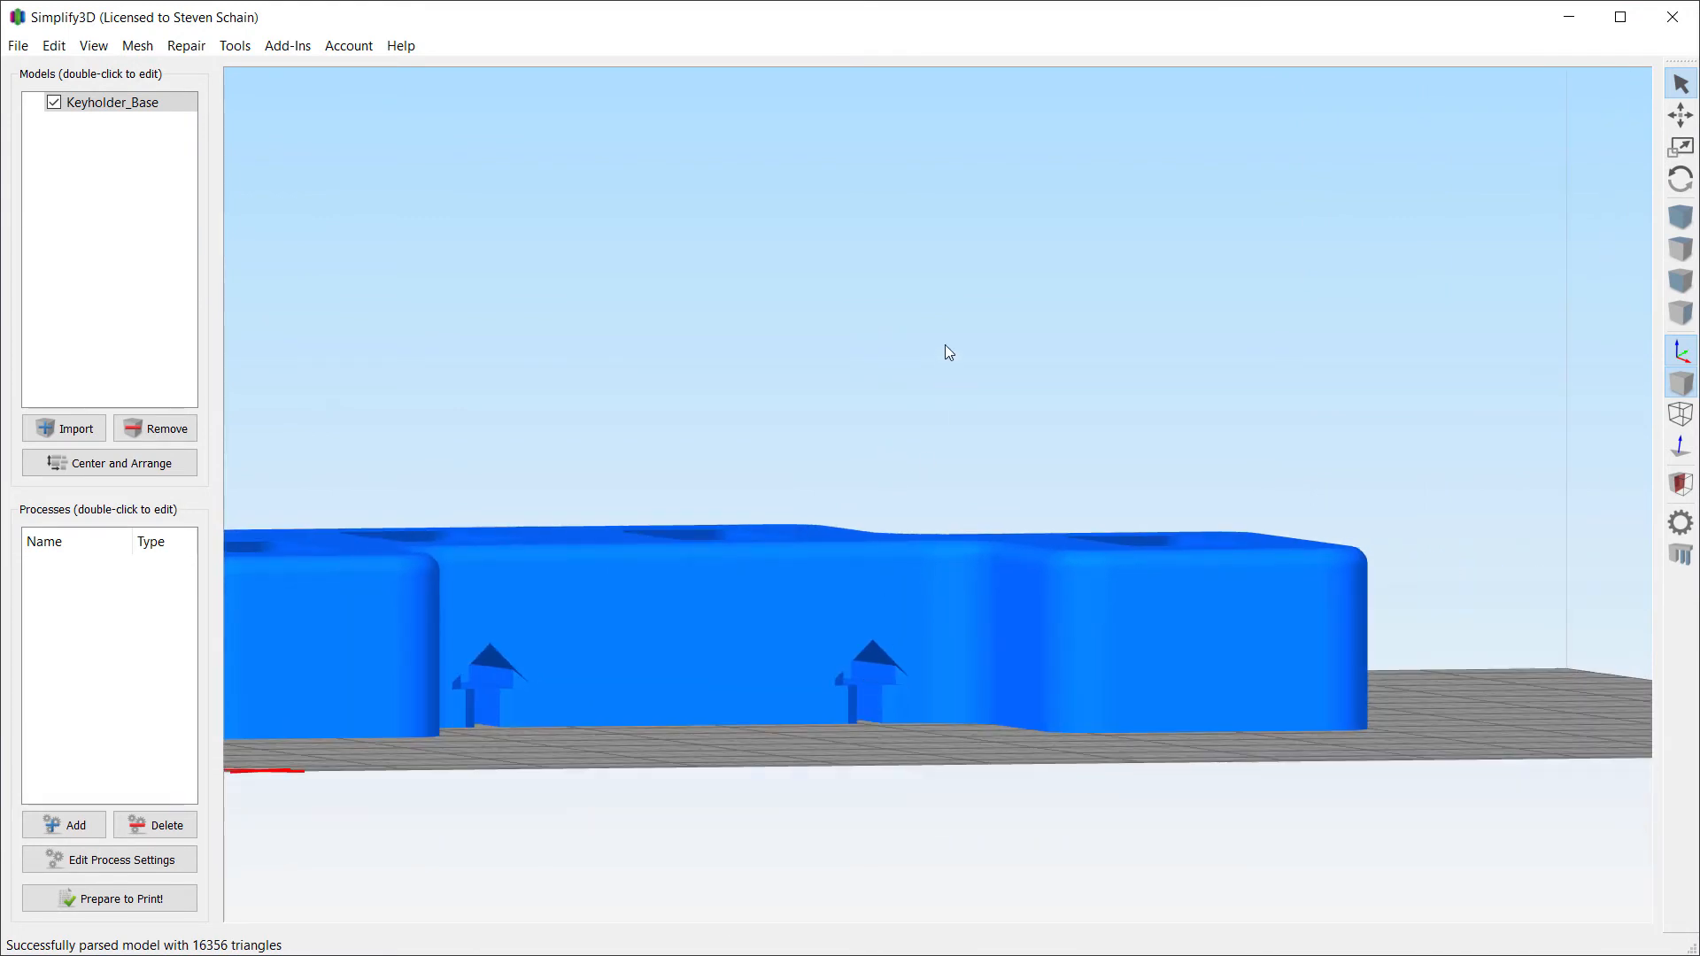
pyautogui.moveTo(944, 349); pyautogui.dragTo(986, 588)
pyautogui.scroll(-4, 1250, 598)
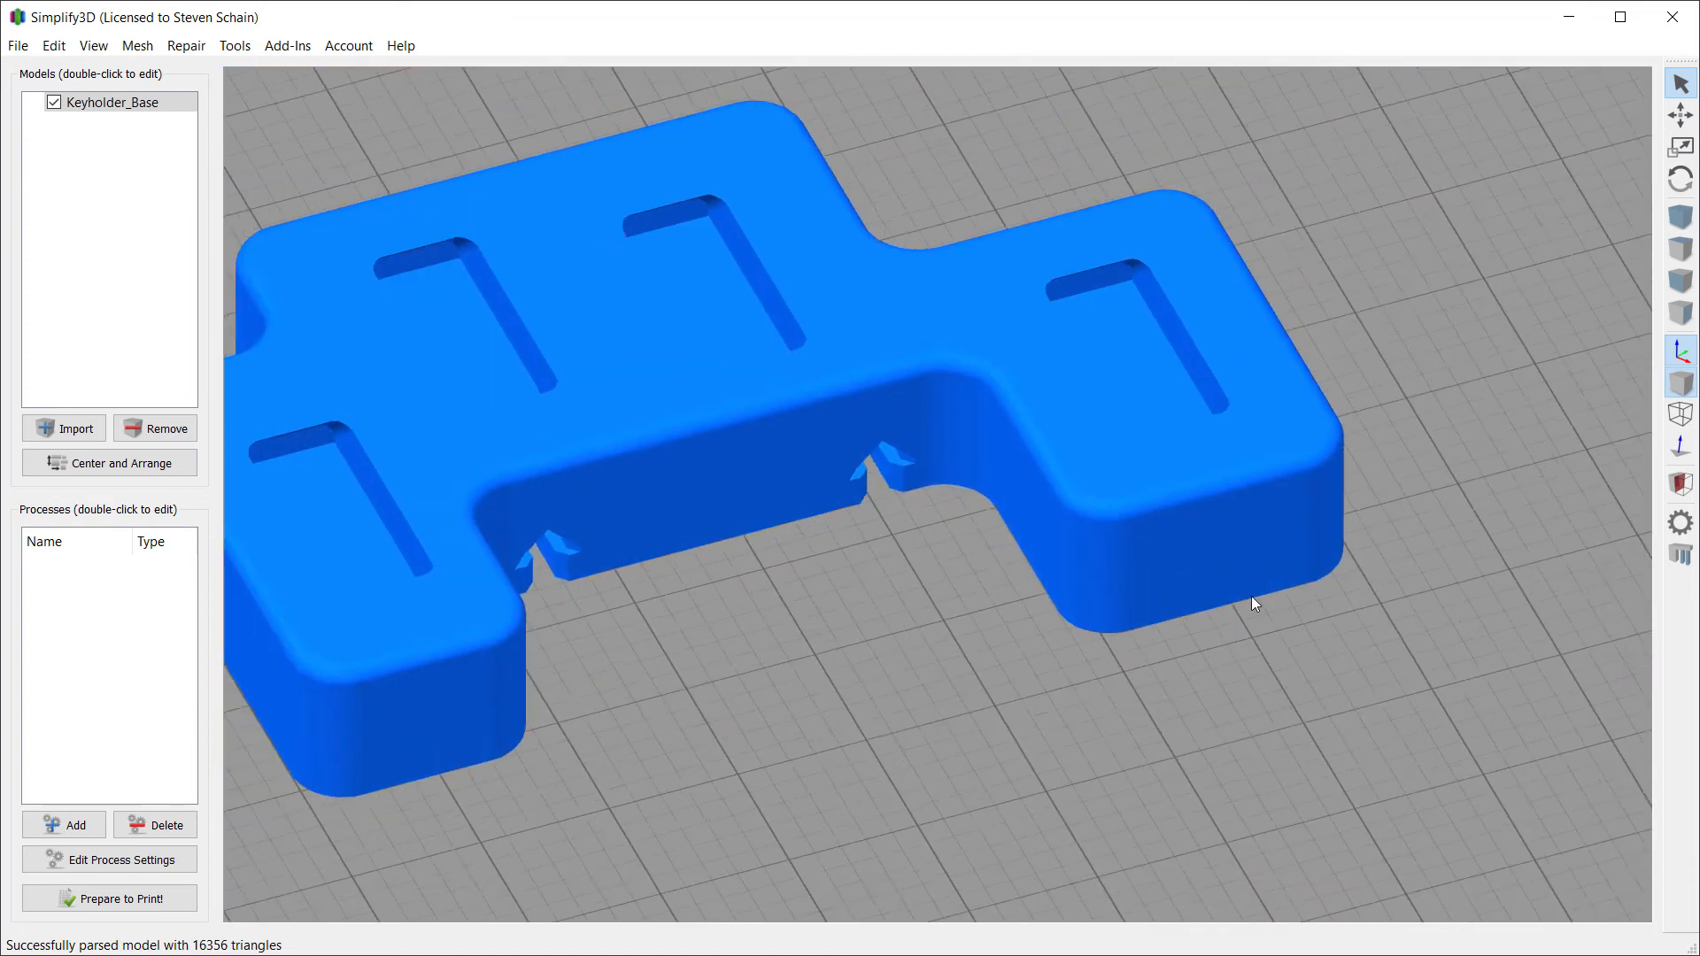
pyautogui.moveTo(834, 593); pyautogui.dragTo(935, 637, button='middle')
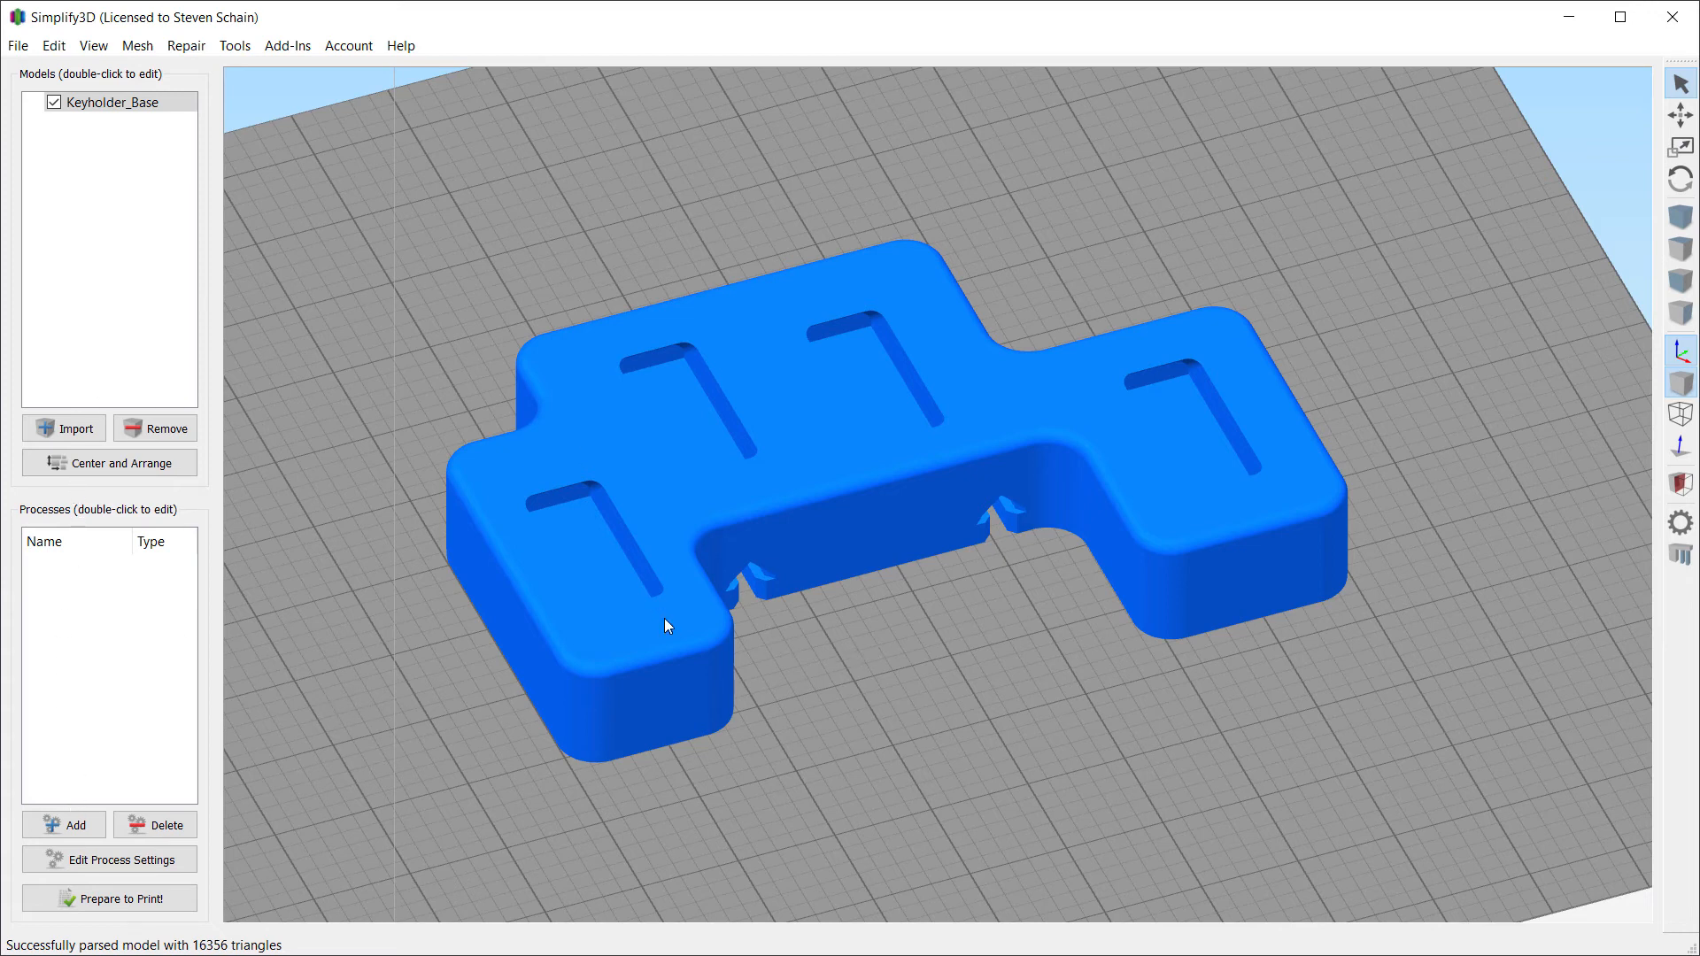
# Step: Add a print process for the plate and set its outline/perimeter shells to 2
pyautogui.click(52, 824)
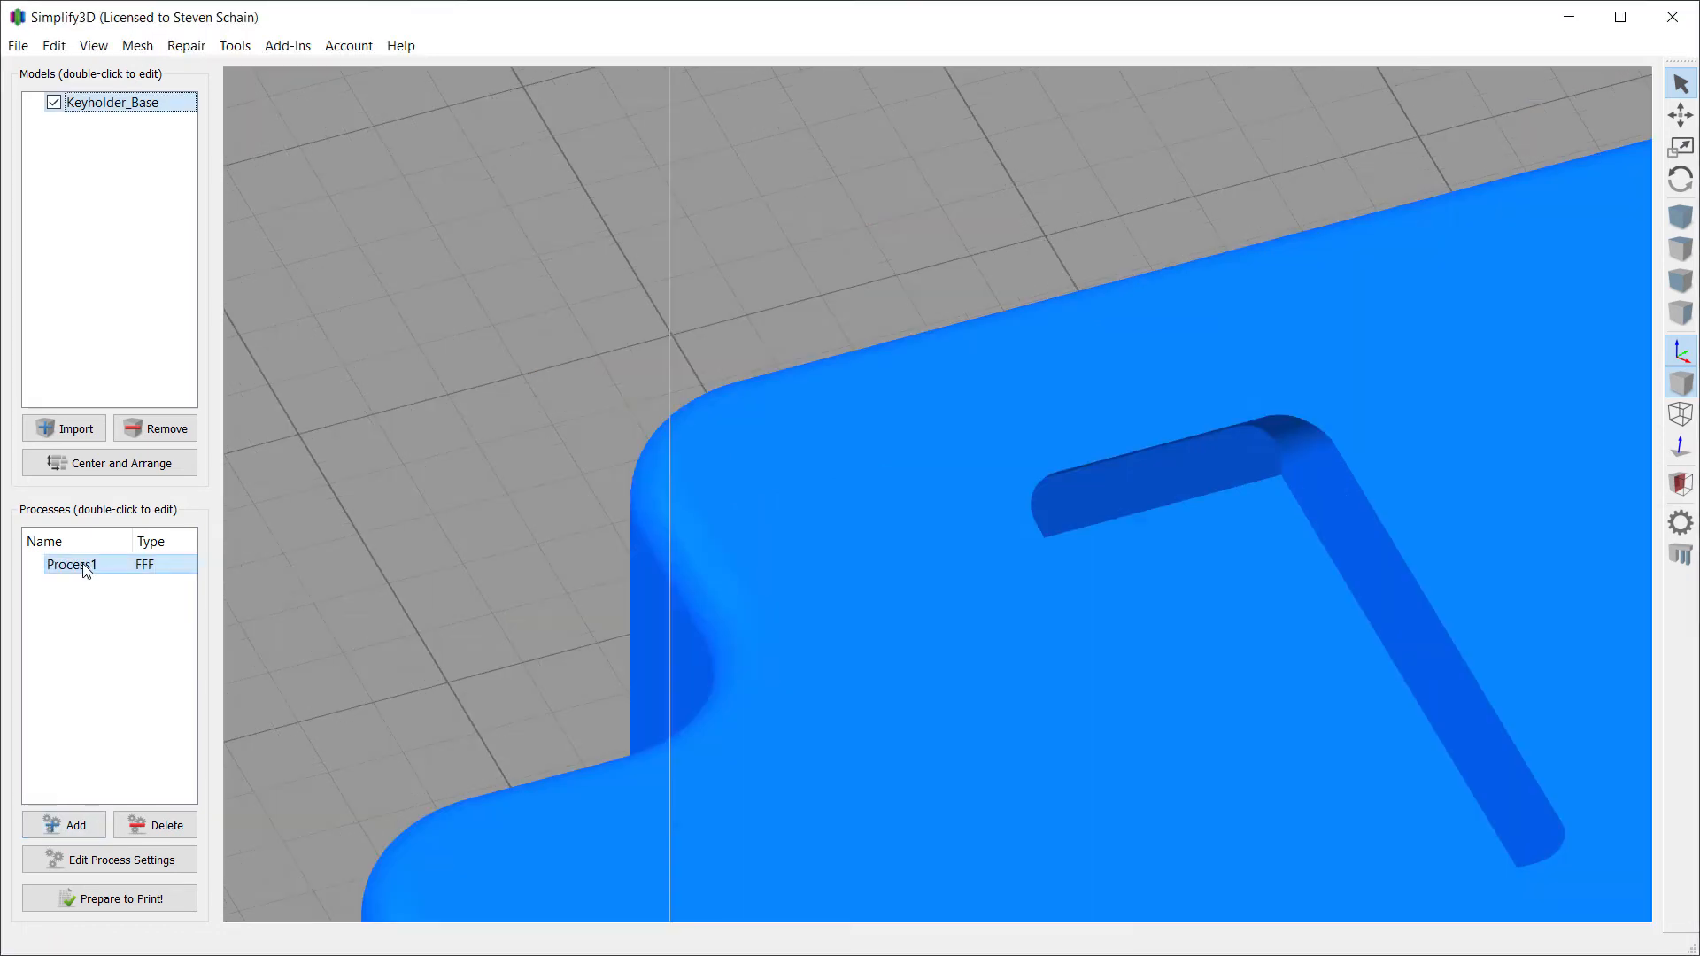
pyautogui.doubleClick(83, 565)
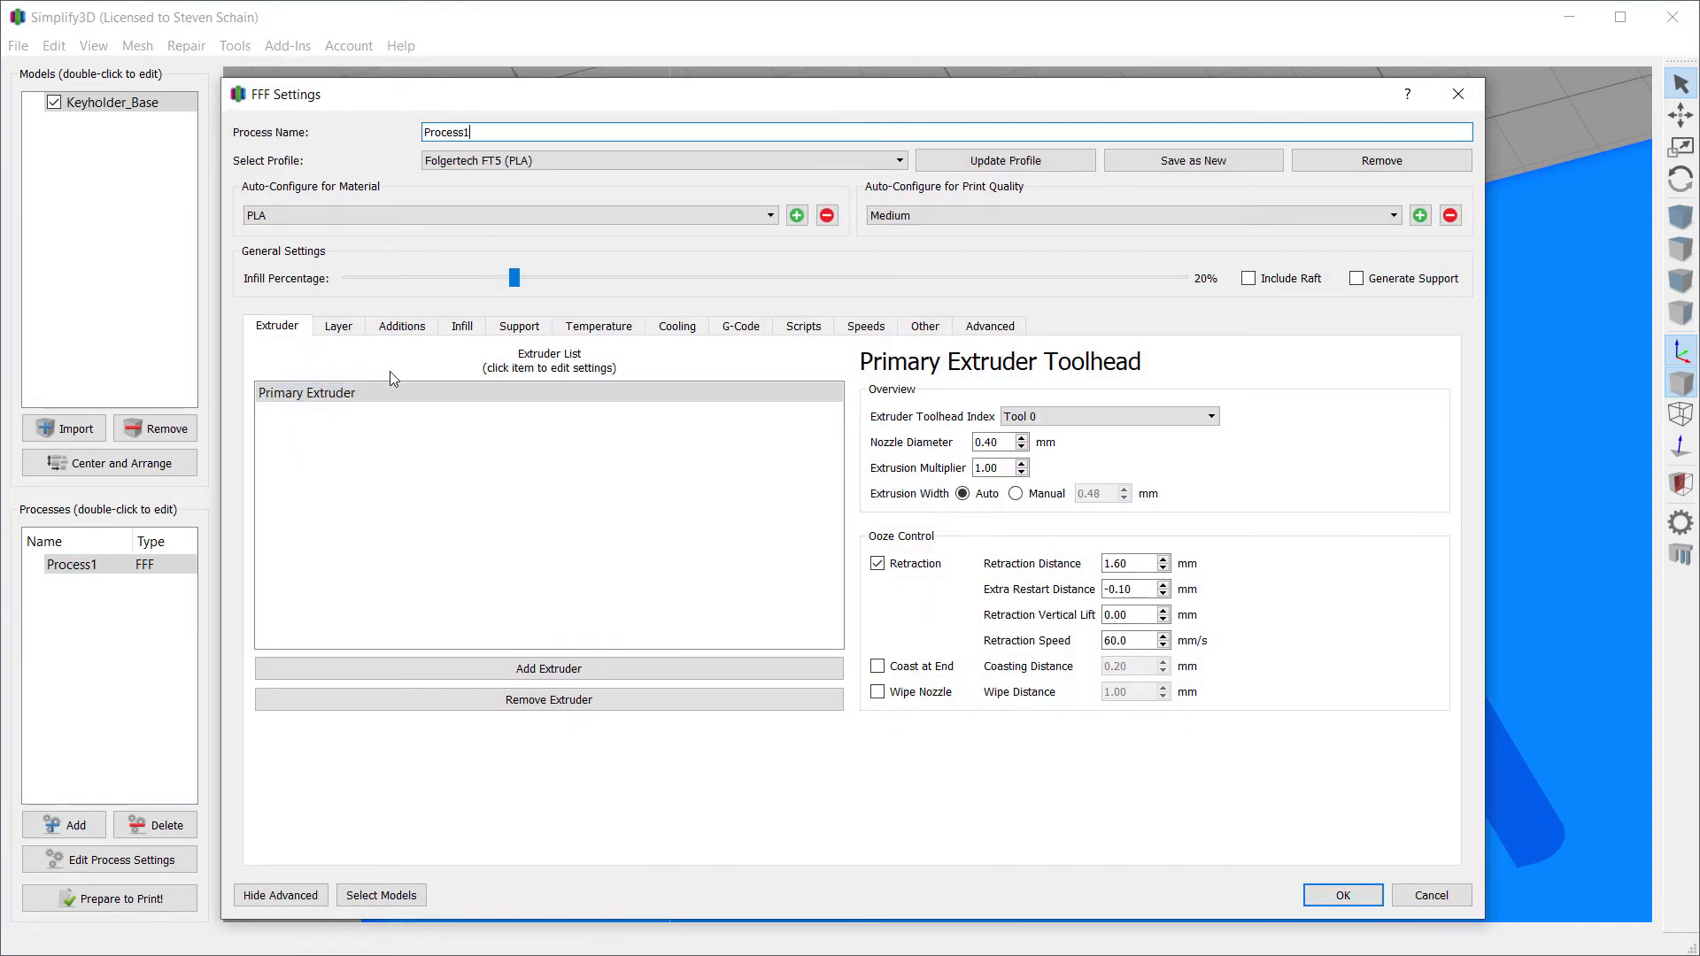
pyautogui.click(339, 326)
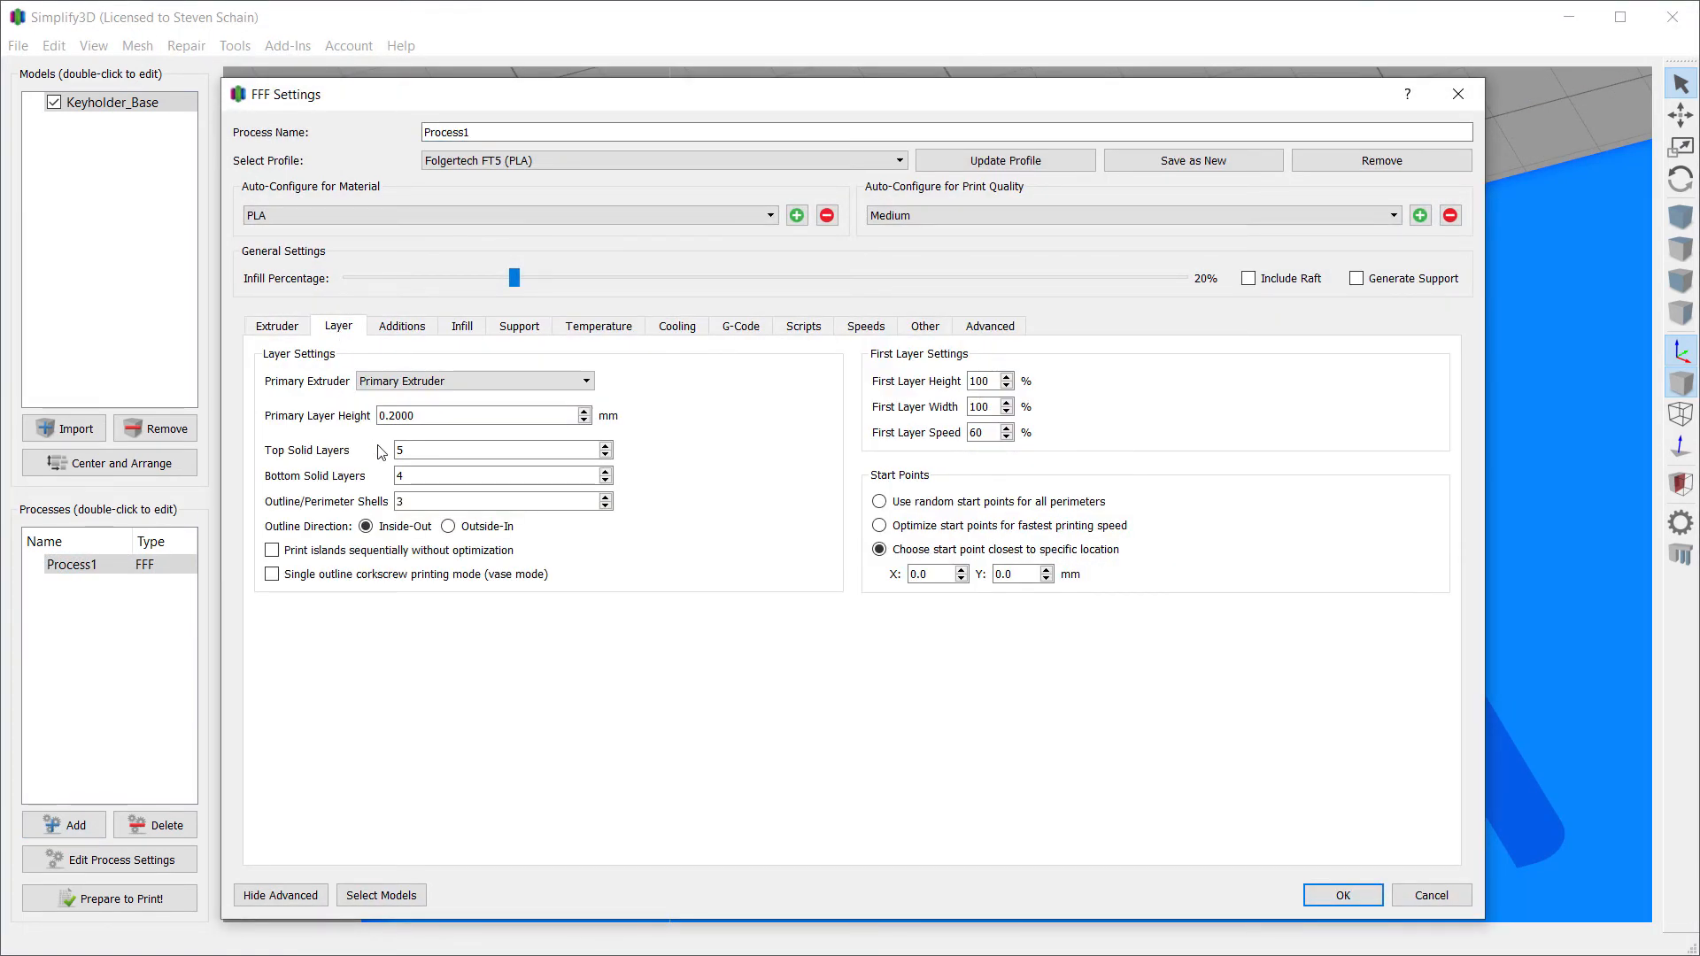
pyautogui.click(605, 506)
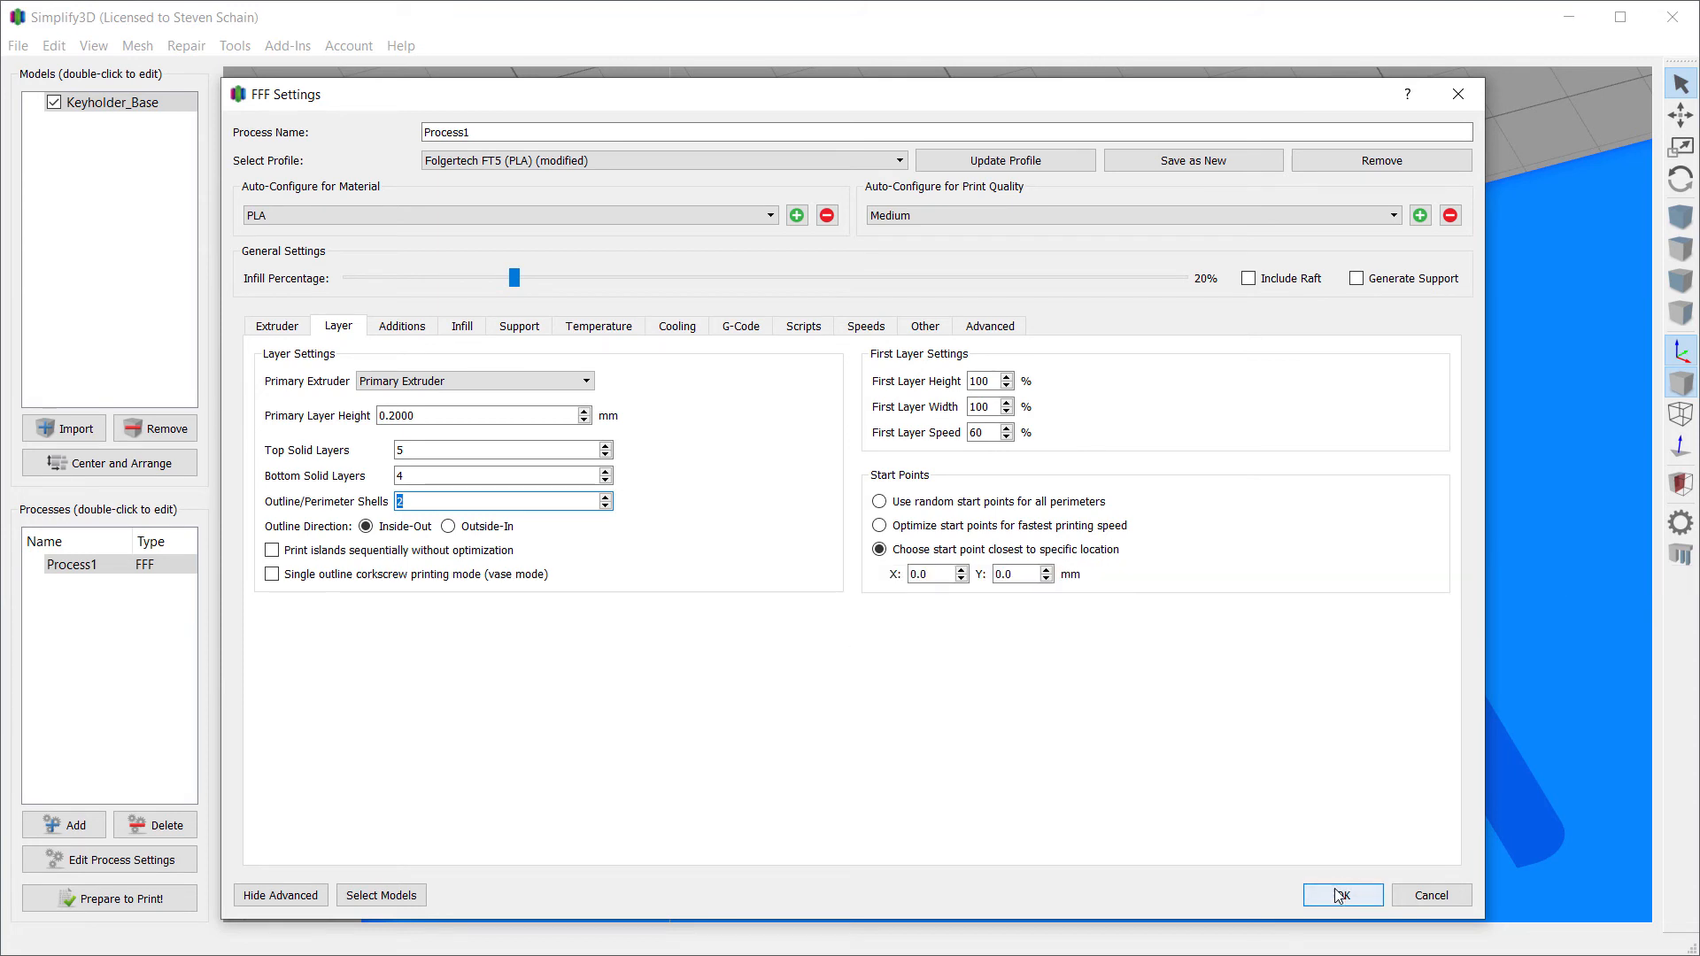
# Step: Set the interior fill percentage to 15%, raise the number of top solid layers and accept the process settings
pyautogui.click(458, 326)
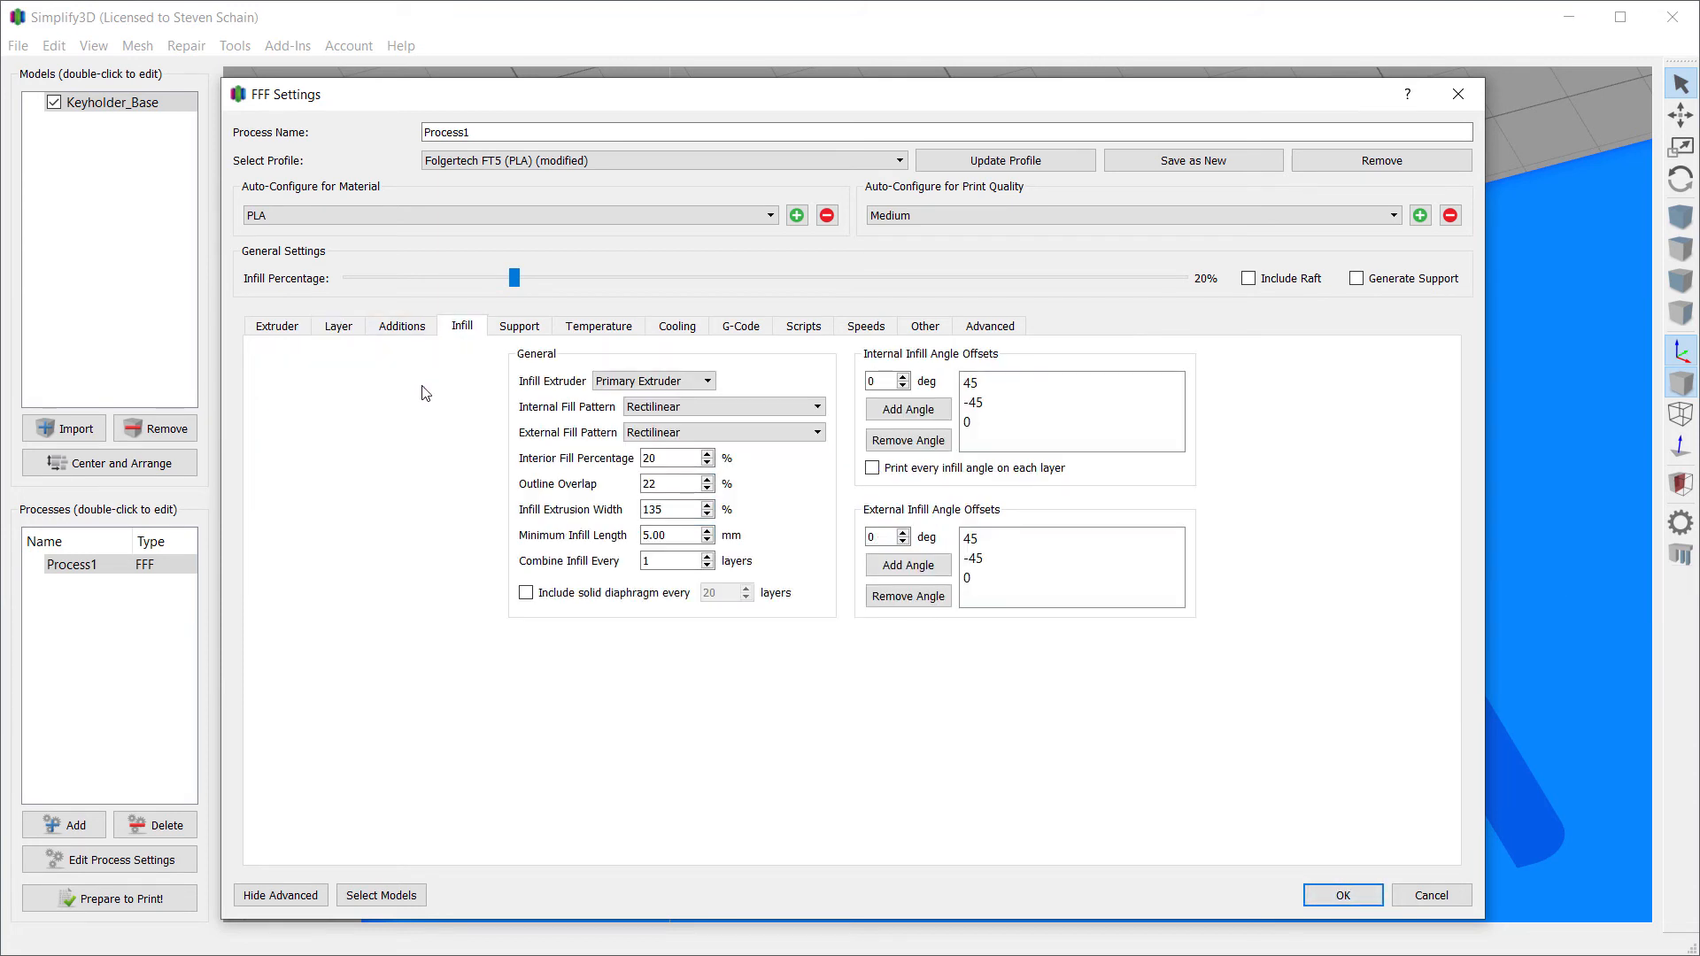
pyautogui.click(649, 458)
pyautogui.doubleClick(651, 457)
pyautogui.write('15')
pyautogui.click(338, 327)
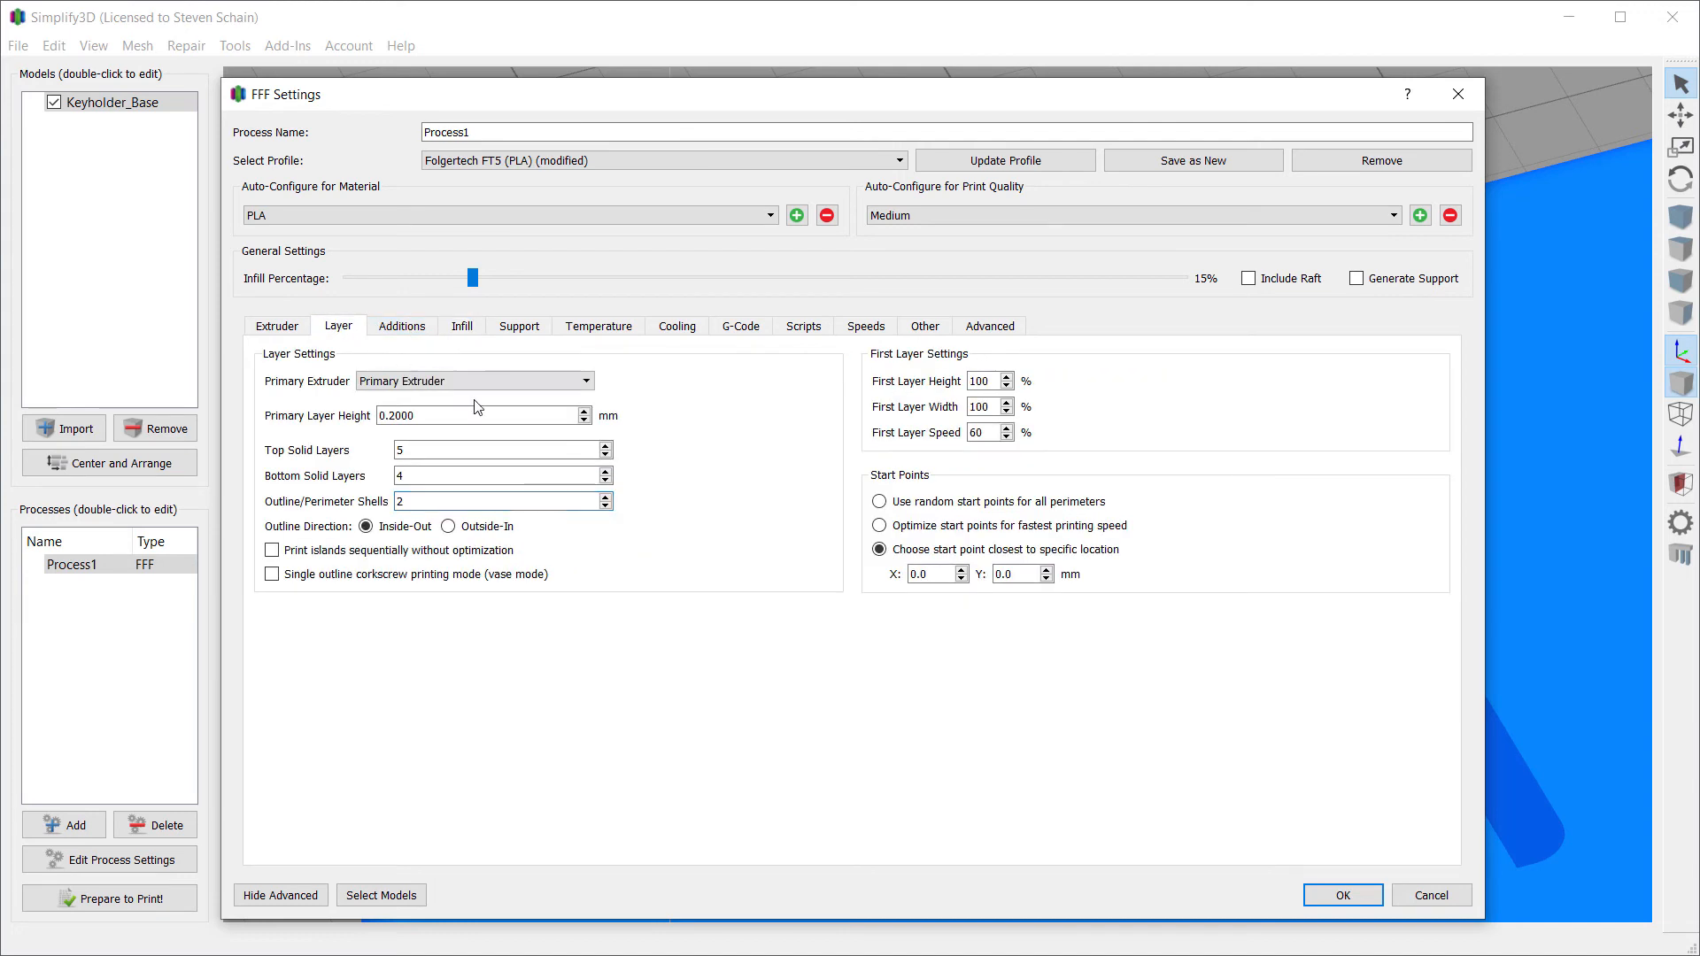
pyautogui.click(606, 446)
pyautogui.click(1339, 896)
# Step: Slice the key holder plate for printing and preview its toolpaths
pyautogui.scroll(-2, 467, 413)
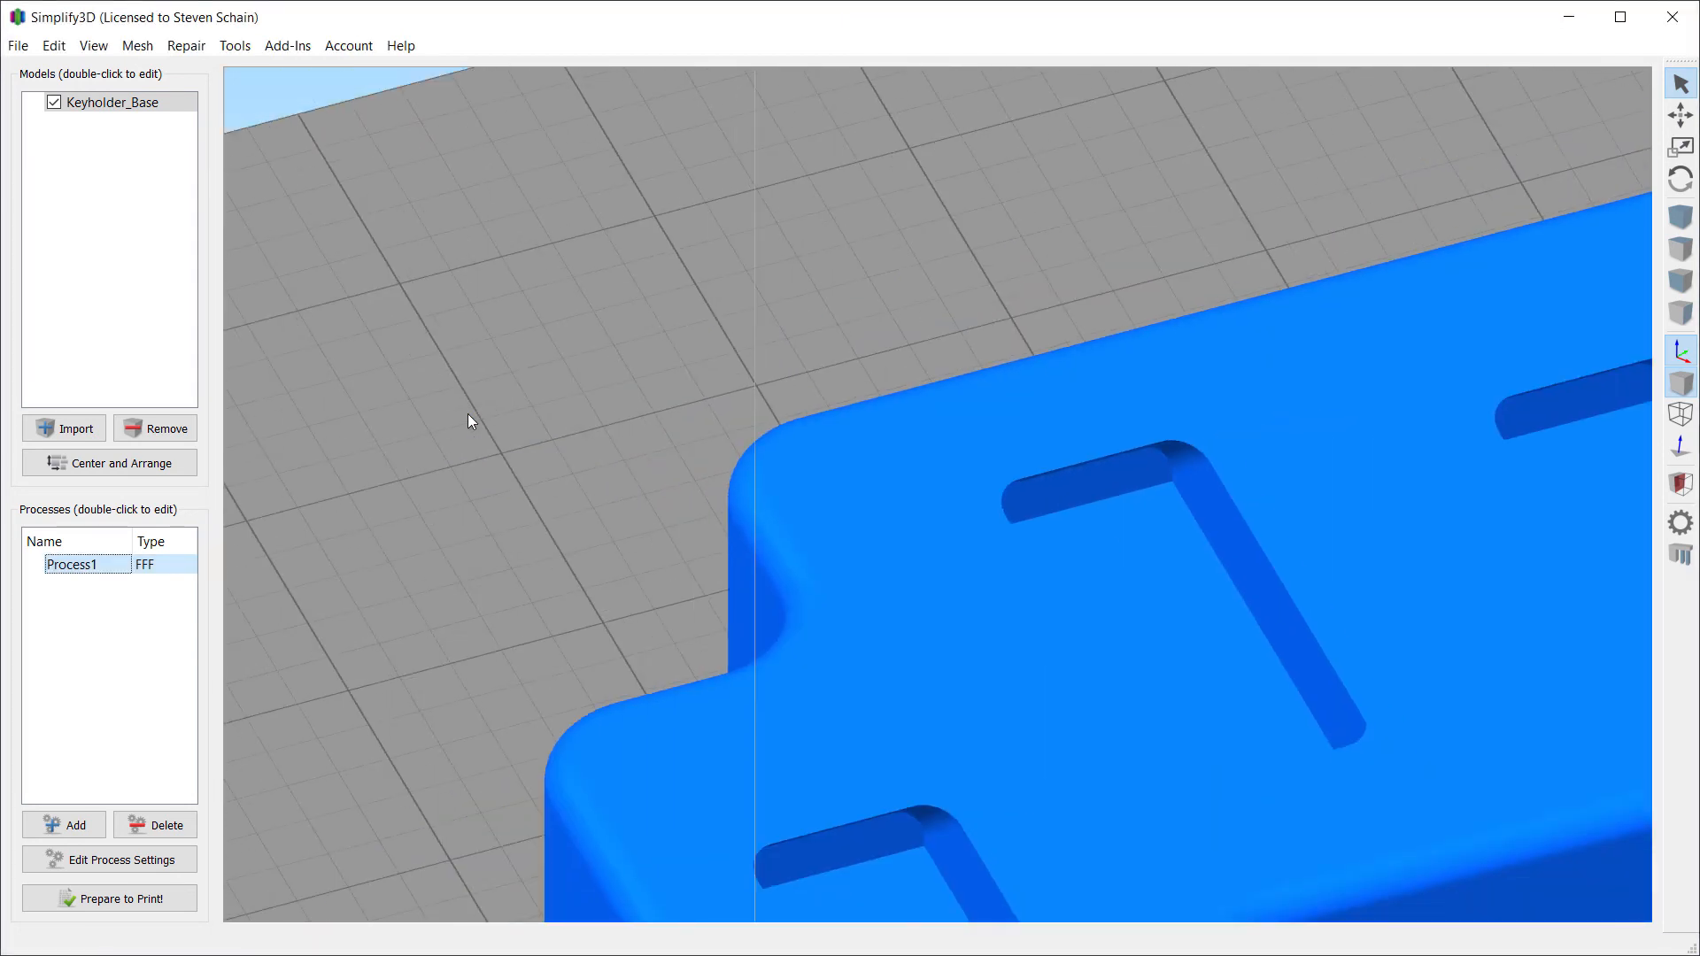
pyautogui.click(107, 898)
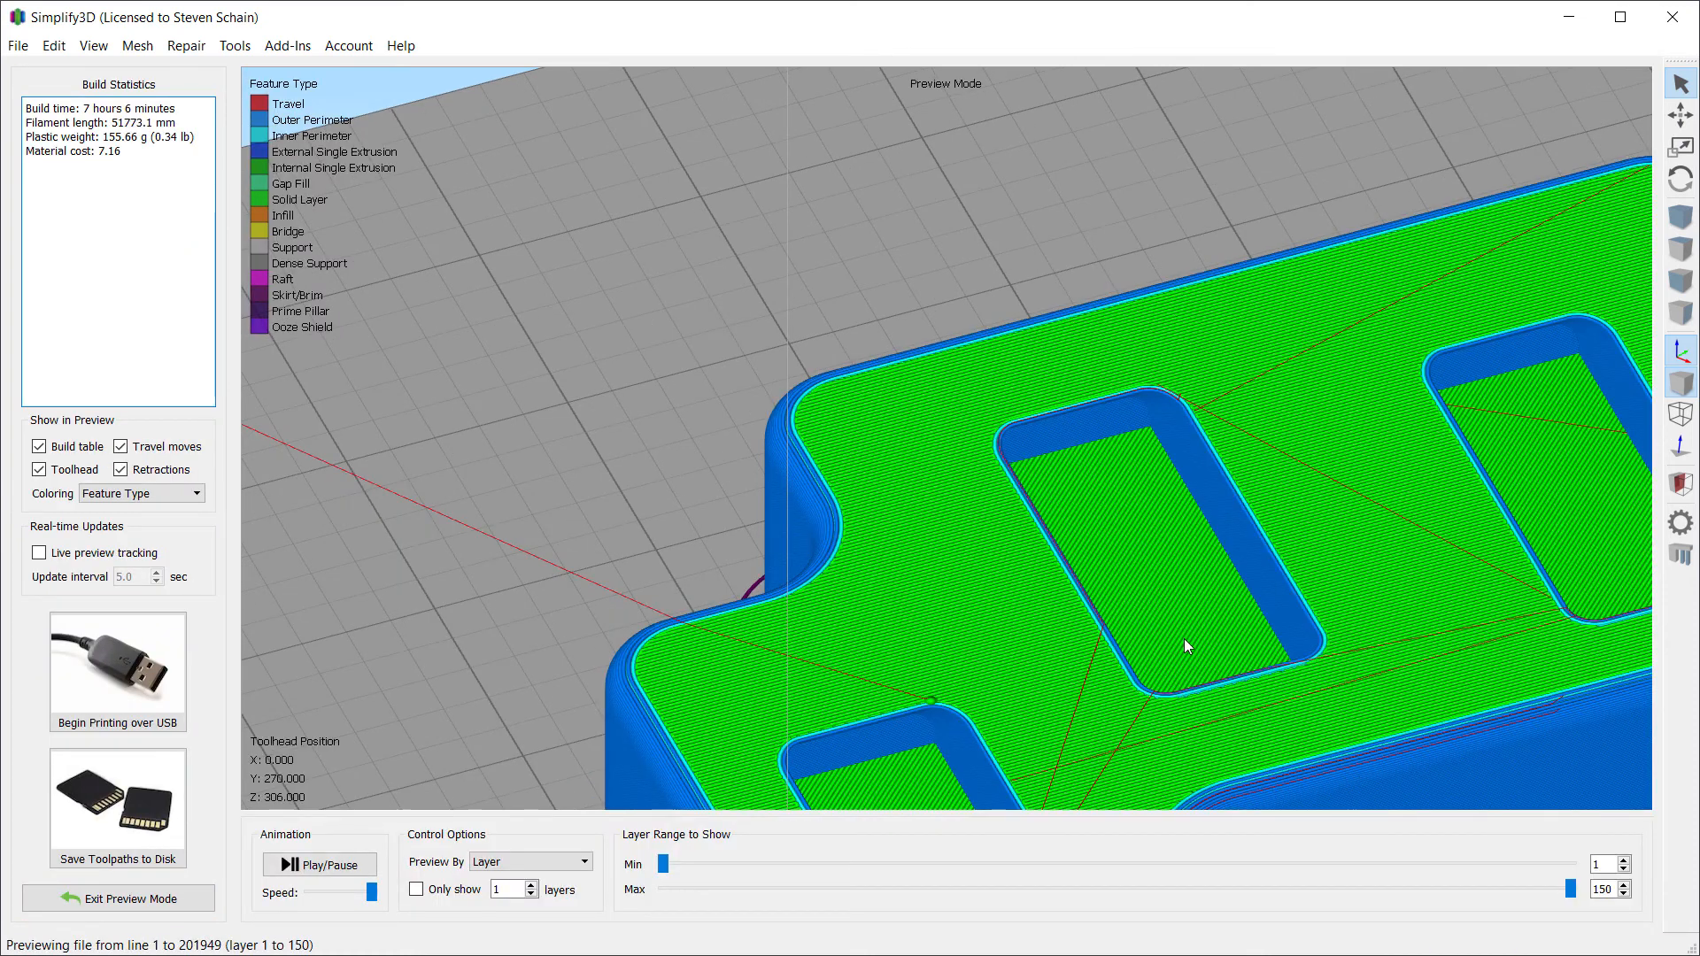
# Step: Lower the toolpath preview's maximum layer to 137 and examine the infill and perimeter shells around the rectangular pockets up close
pyautogui.moveTo(1183, 639); pyautogui.dragTo(986, 438)
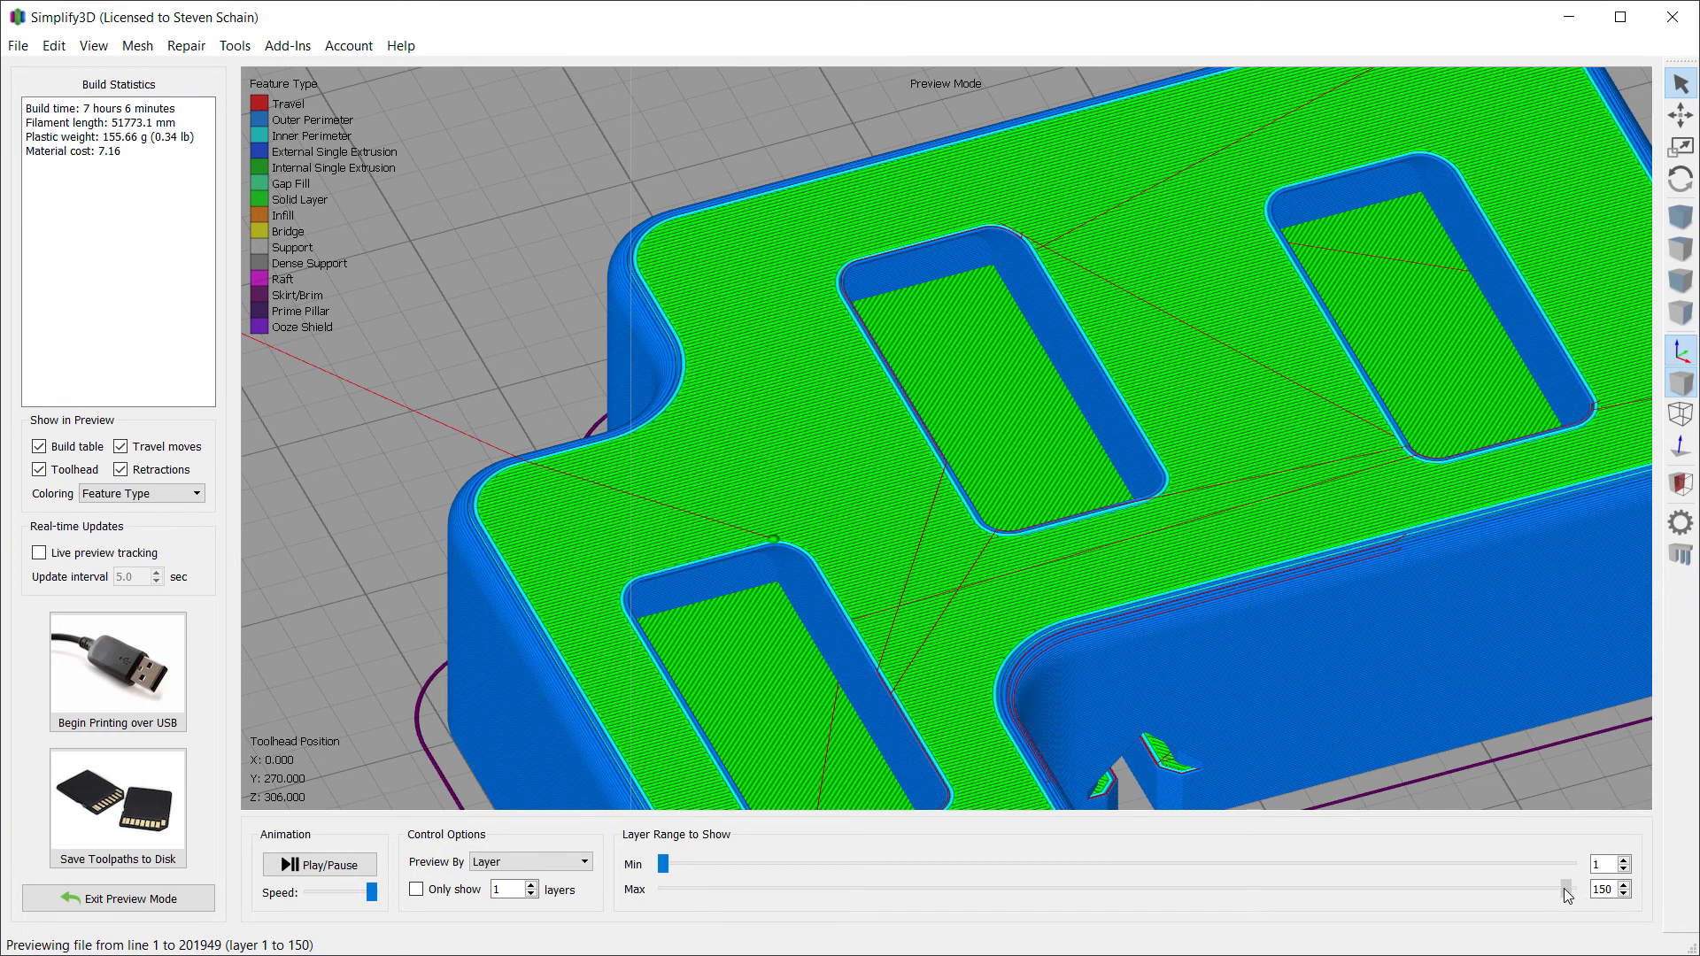
pyautogui.moveTo(1567, 892); pyautogui.dragTo(1549, 890)
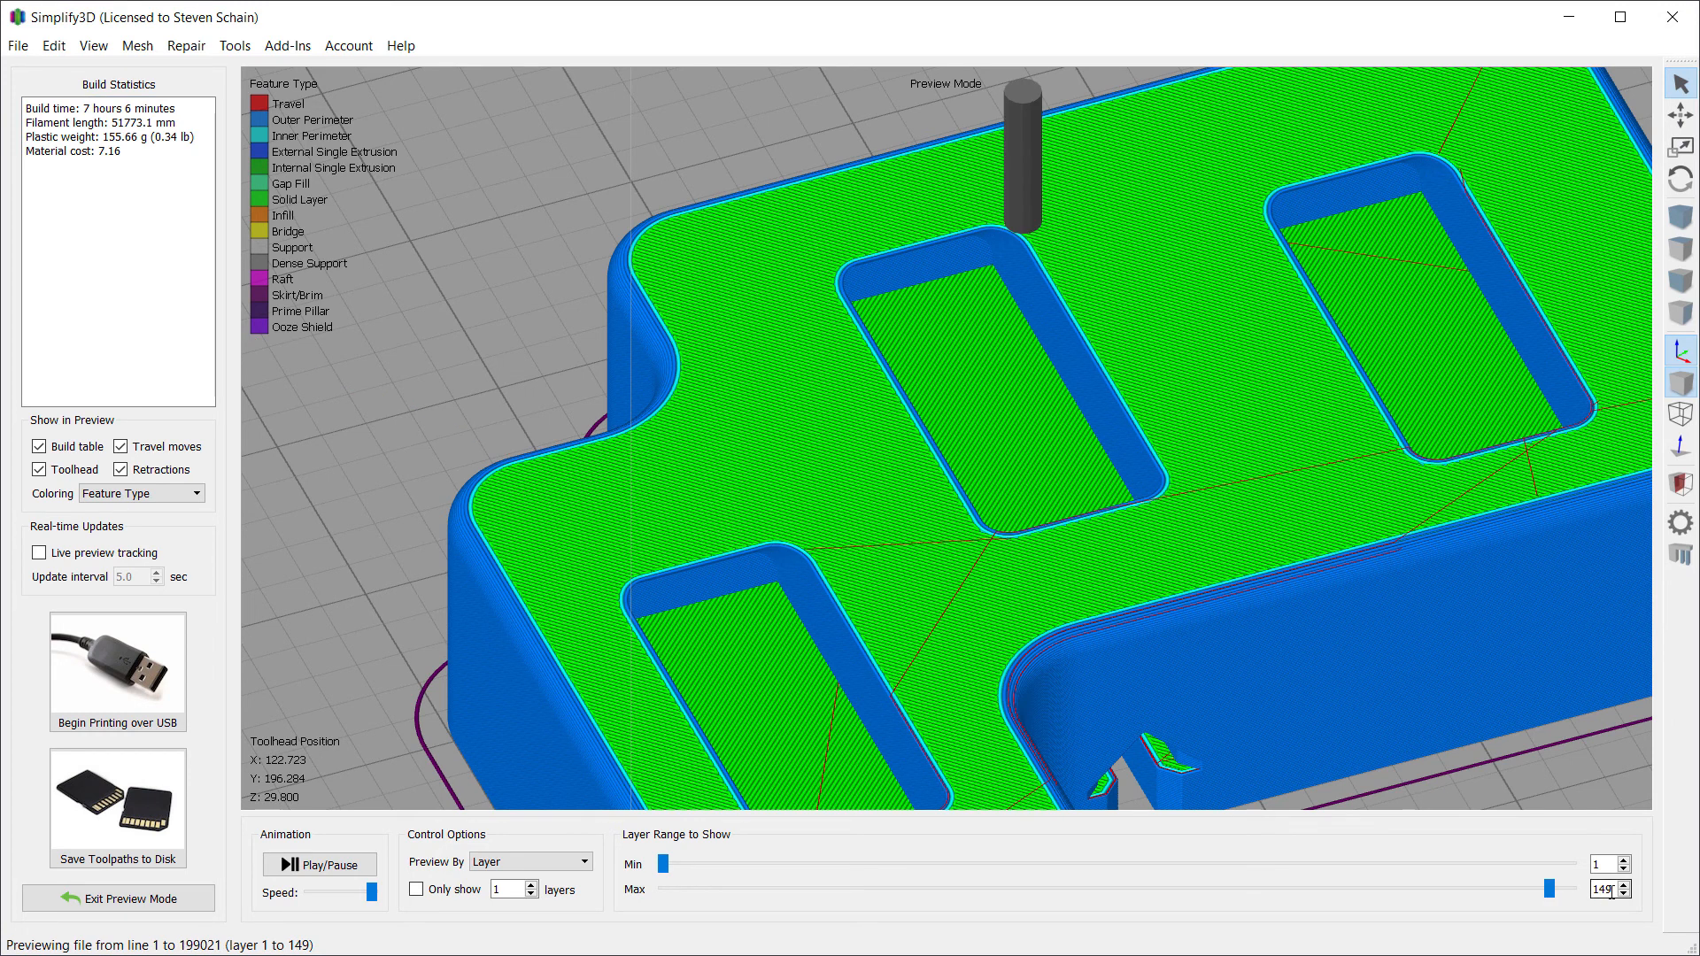
pyautogui.click(1624, 895)
pyautogui.click(1624, 895)
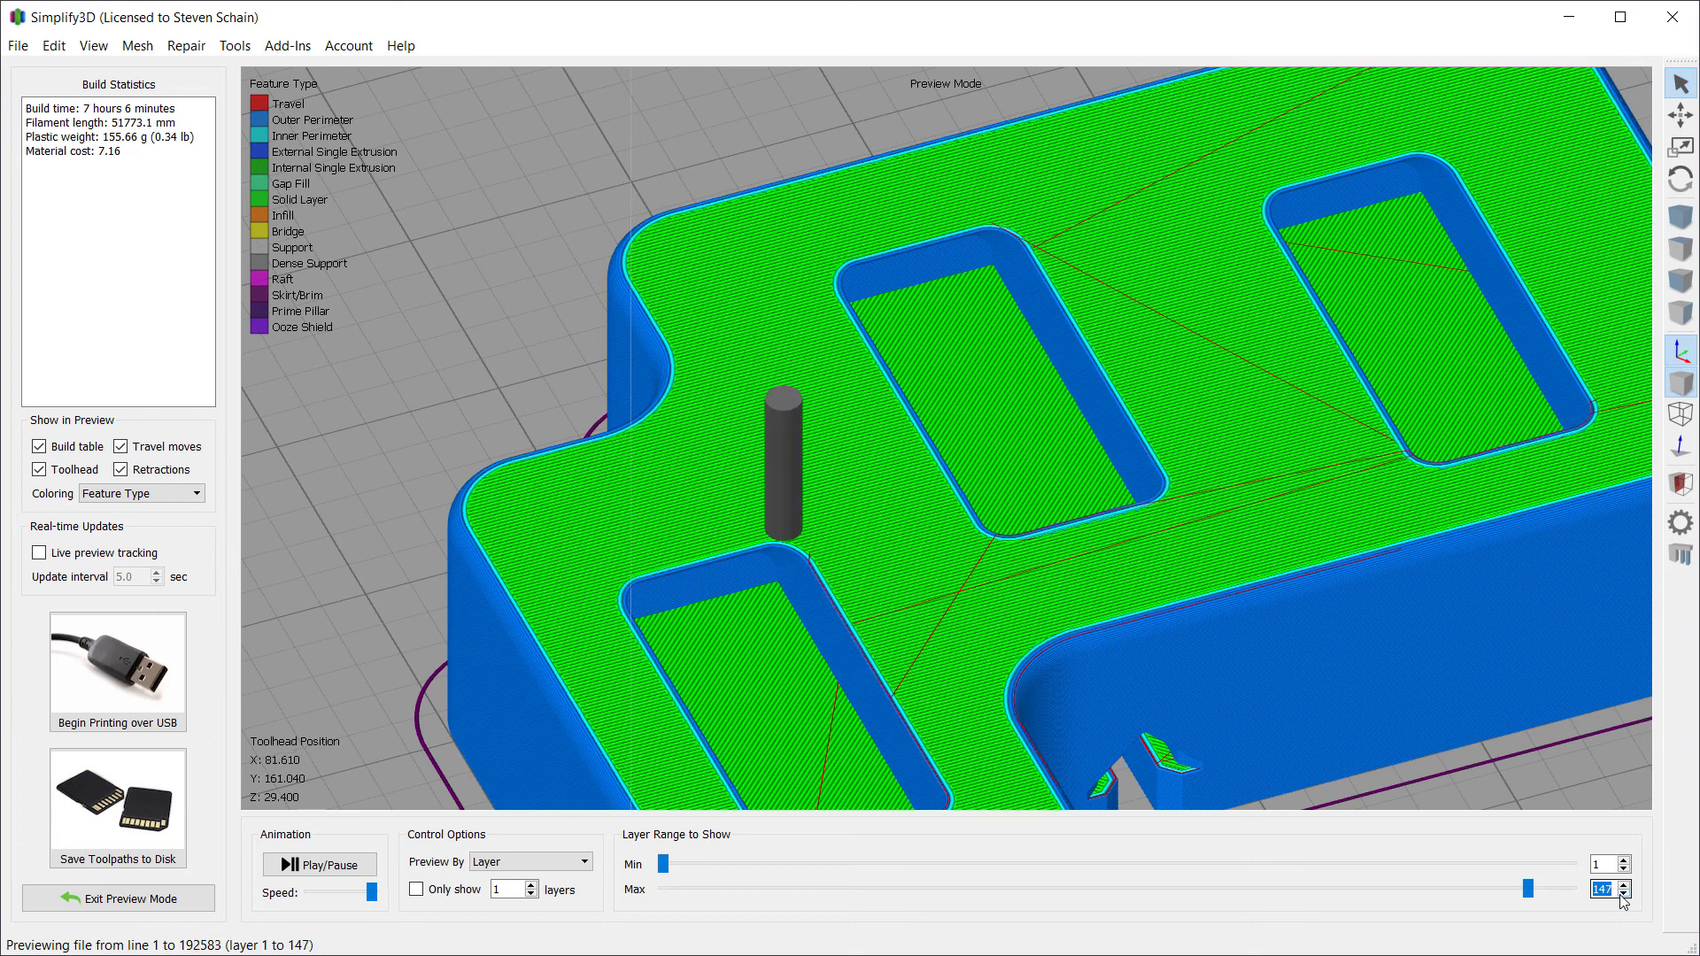
pyautogui.click(1623, 895)
pyautogui.click(1623, 895)
pyautogui.click(1623, 895)
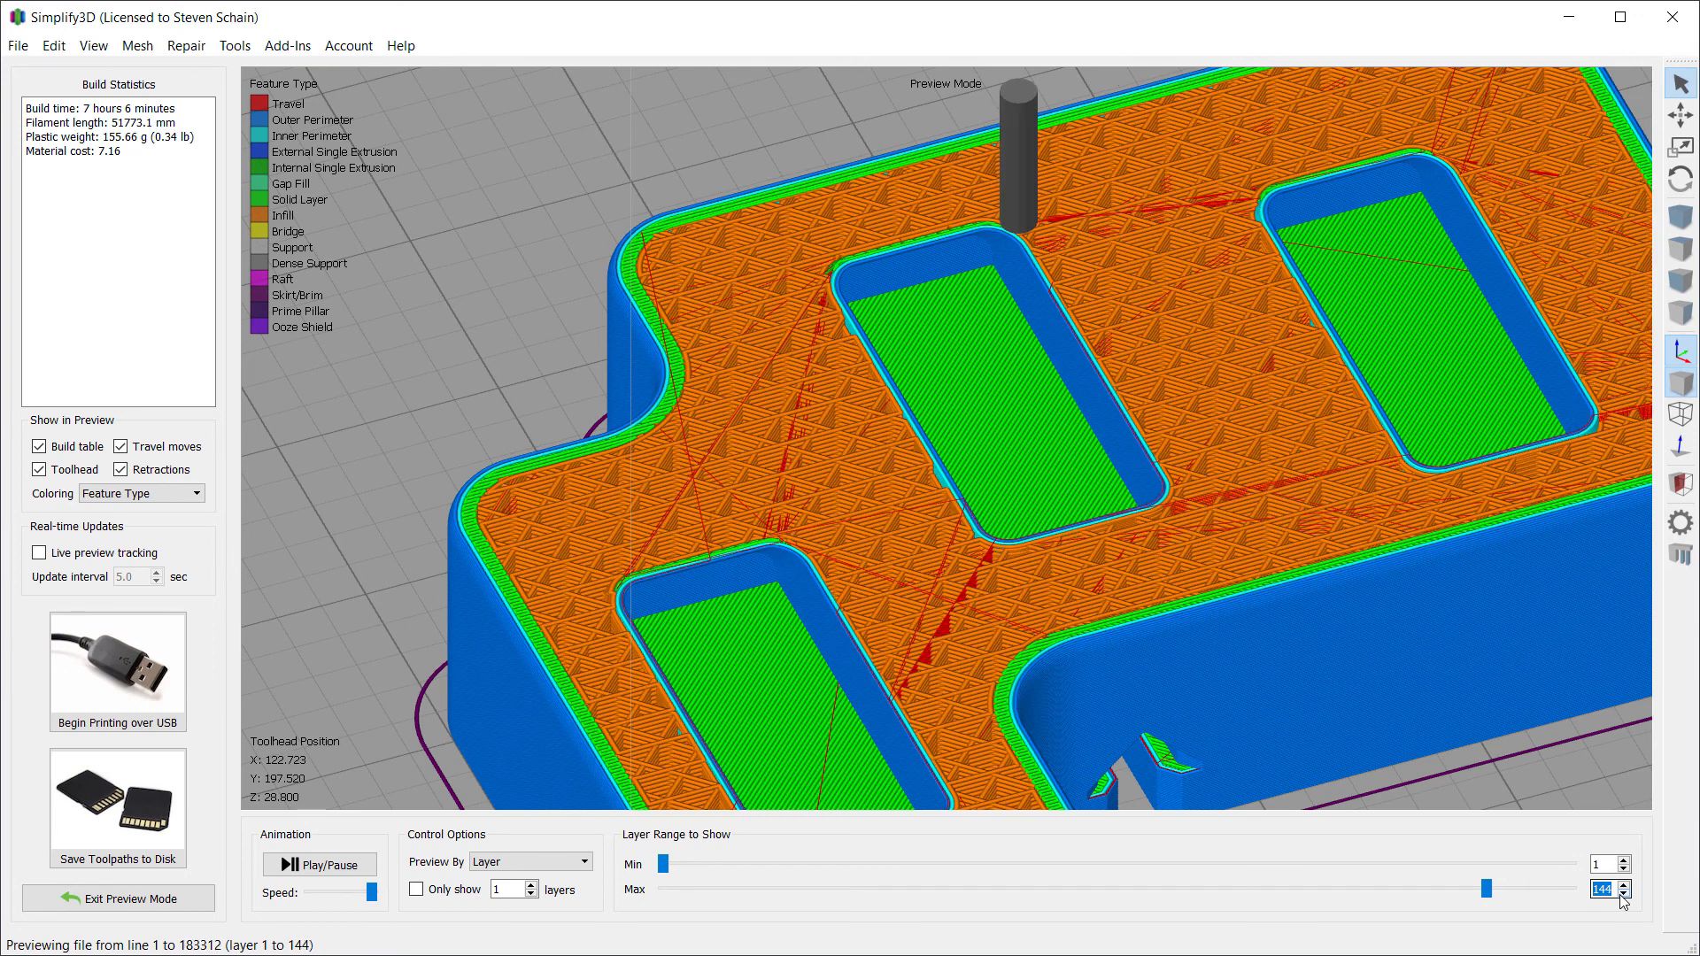
pyautogui.click(1624, 895)
pyautogui.click(1623, 895)
pyautogui.click(1623, 895)
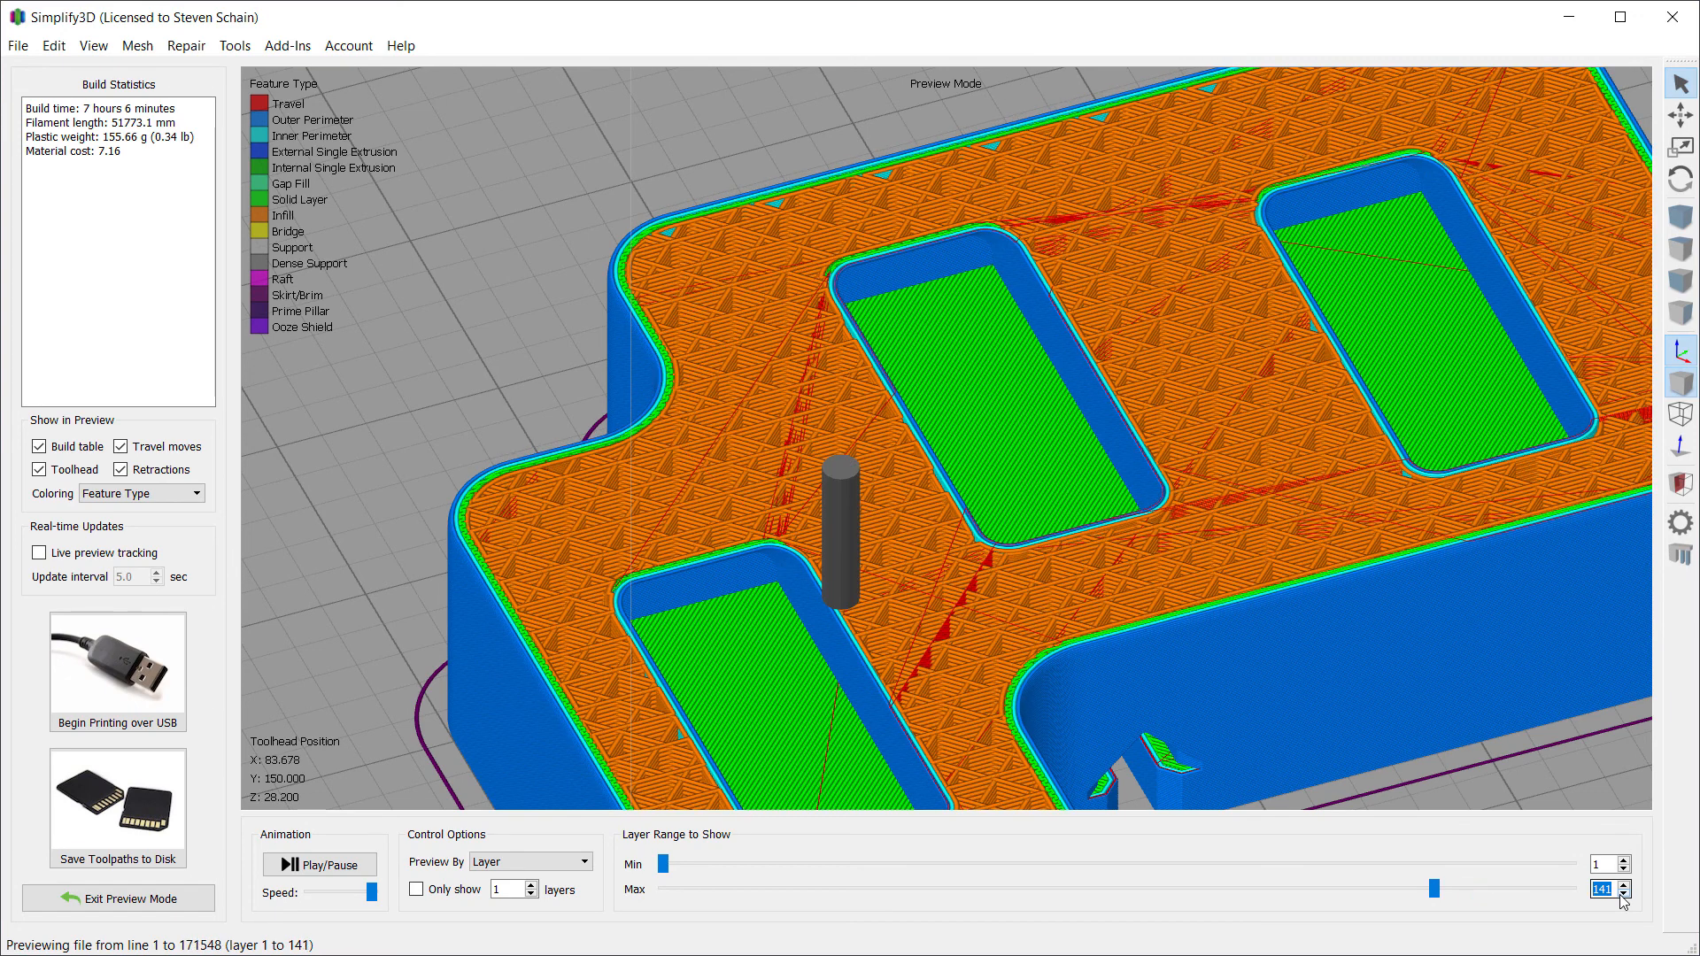
pyautogui.click(1624, 895)
pyautogui.click(1623, 895)
pyautogui.click(1624, 895)
pyautogui.click(1623, 895)
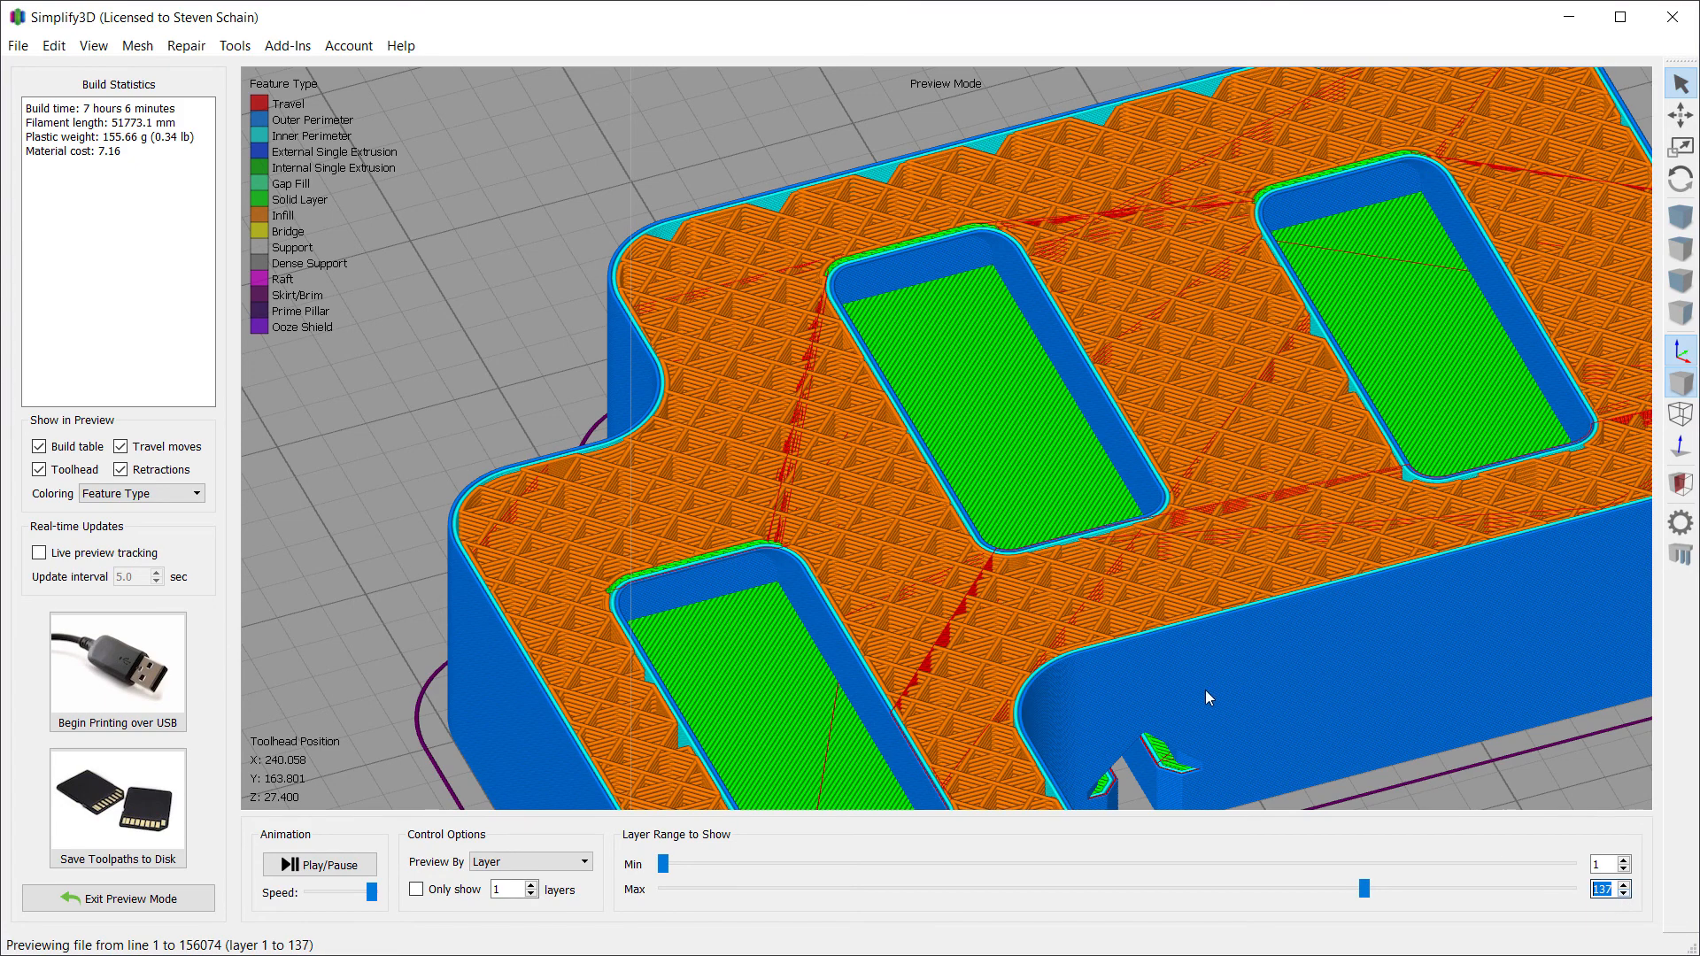
pyautogui.scroll(5, 1193, 690)
pyautogui.scroll(3, 934, 593)
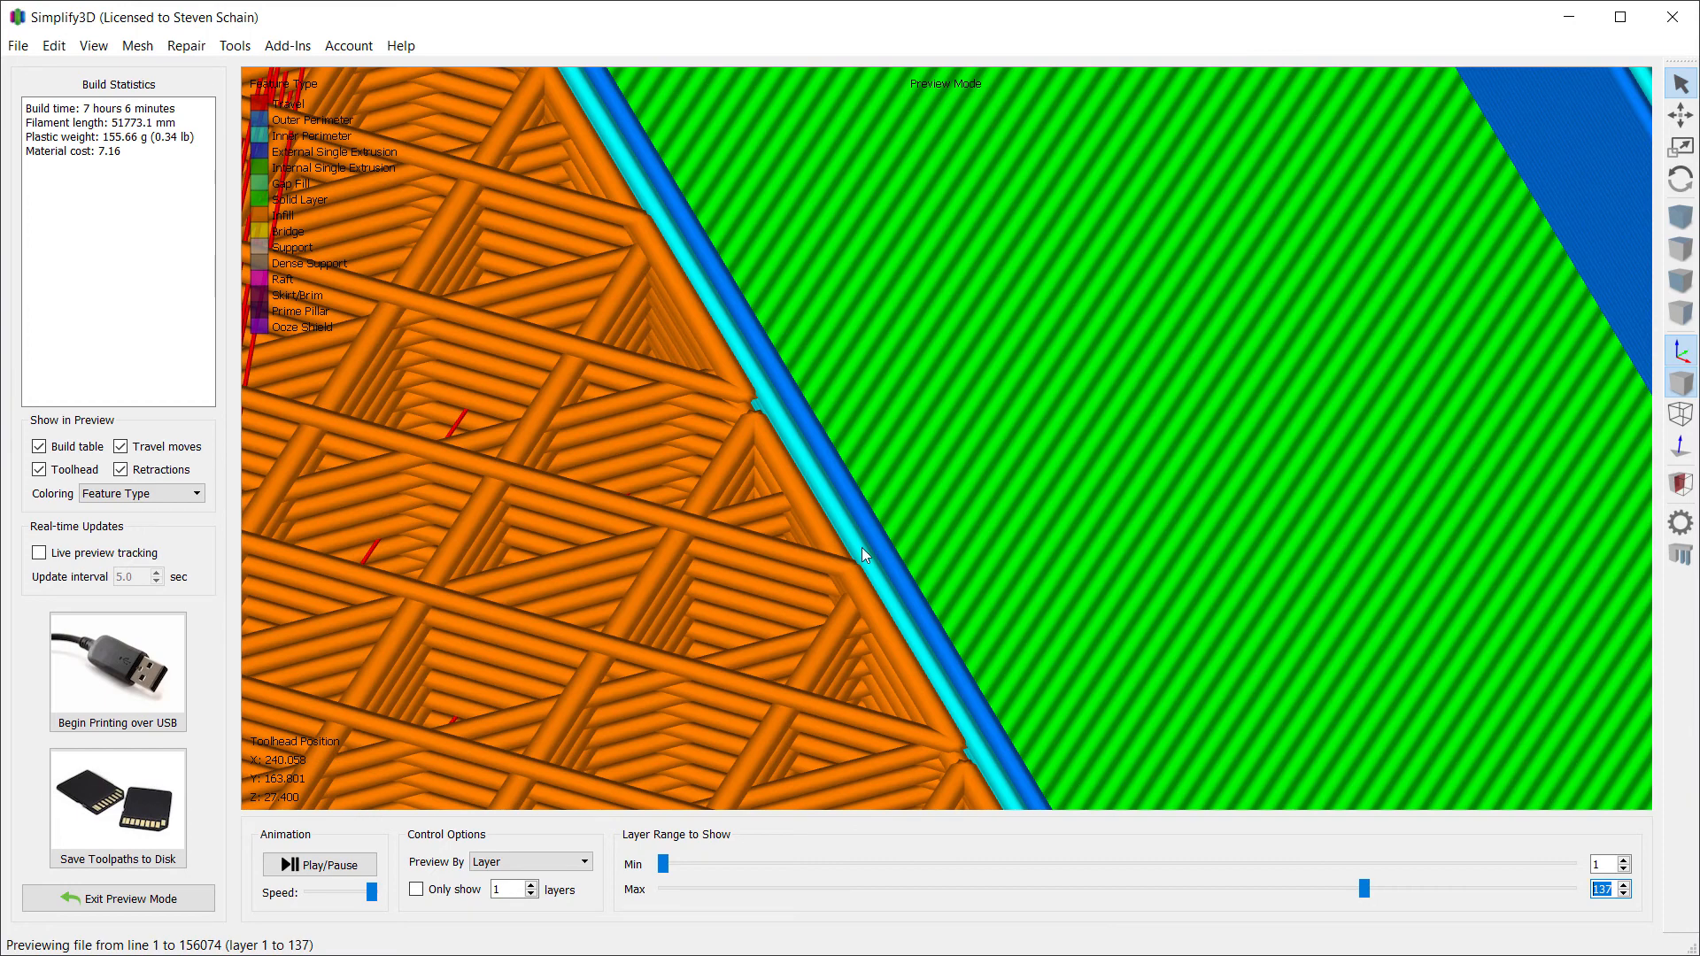
pyautogui.scroll(-10, 862, 549)
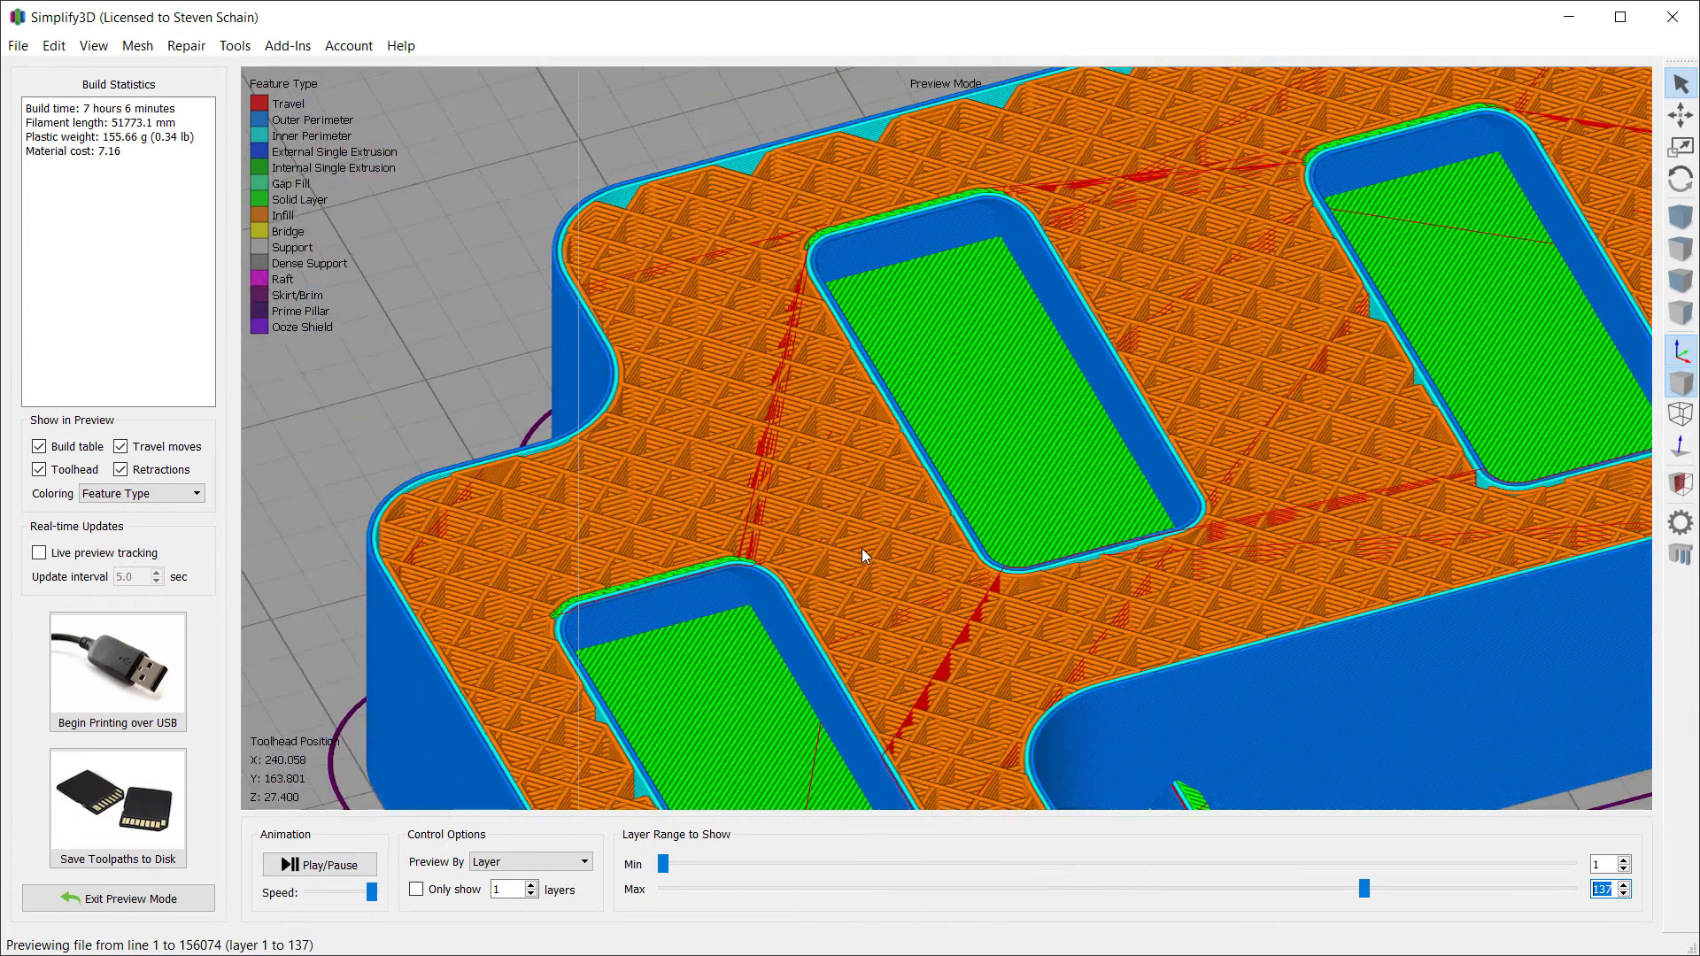
# Step: Save the plate's toolpaths to disk as Keyholder_Base.gcode in The 3D Professor folder, replacing the existing file
pyautogui.click(146, 797)
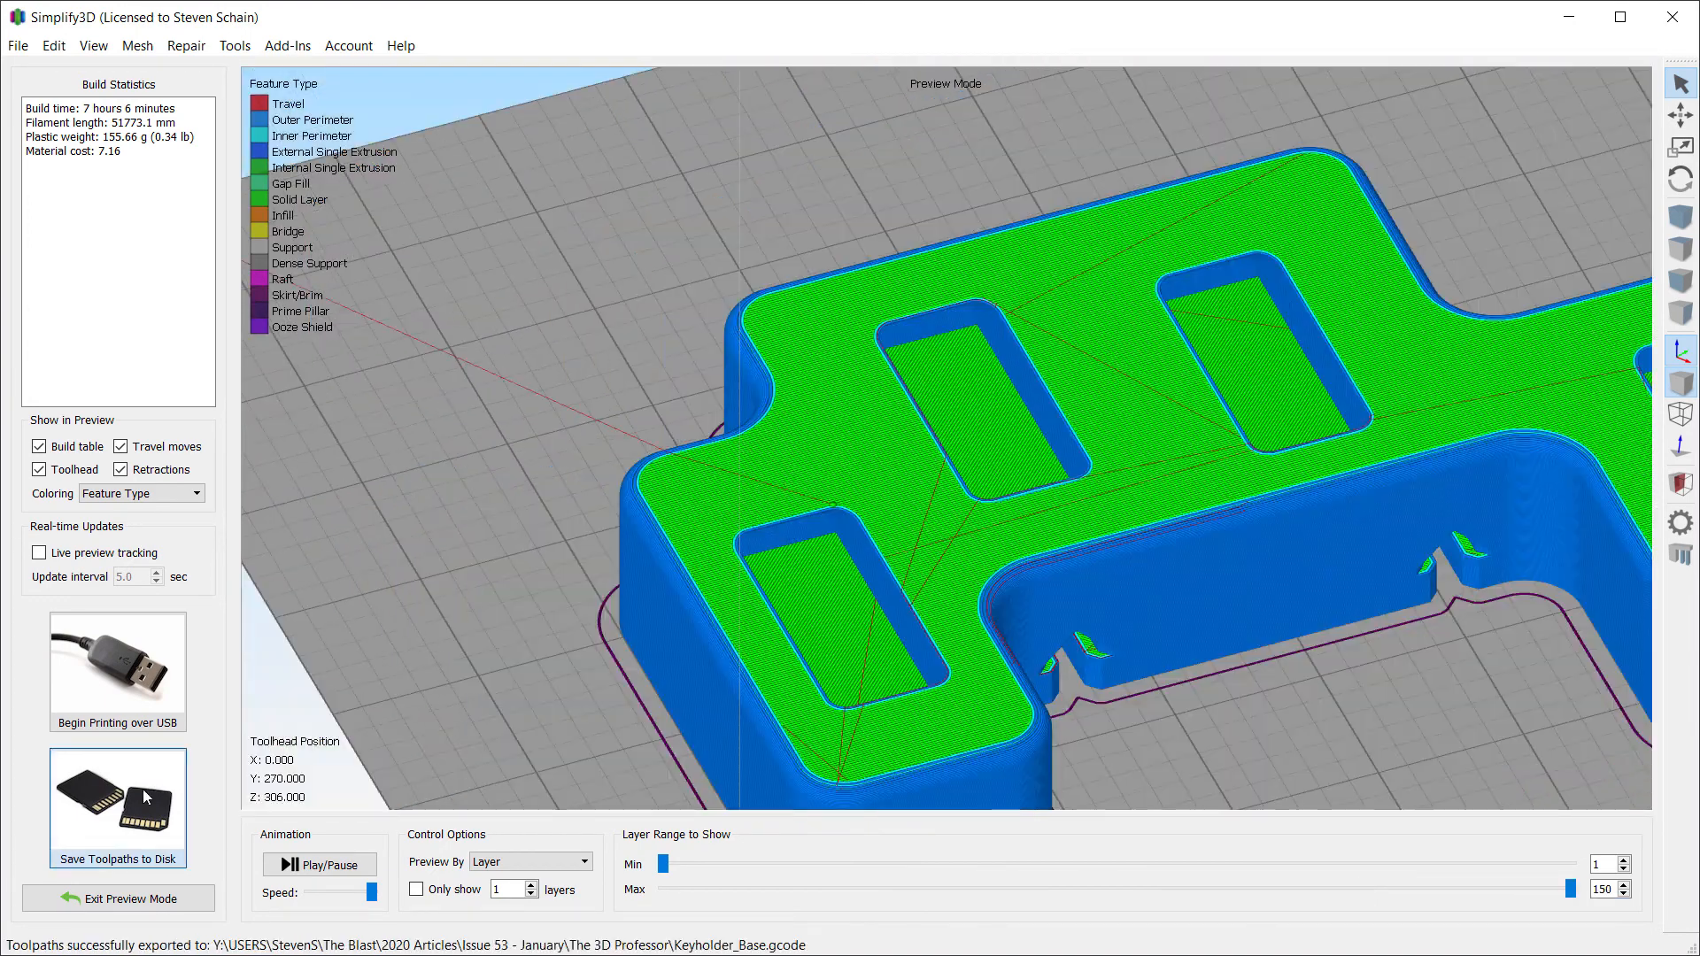
pyautogui.click(146, 797)
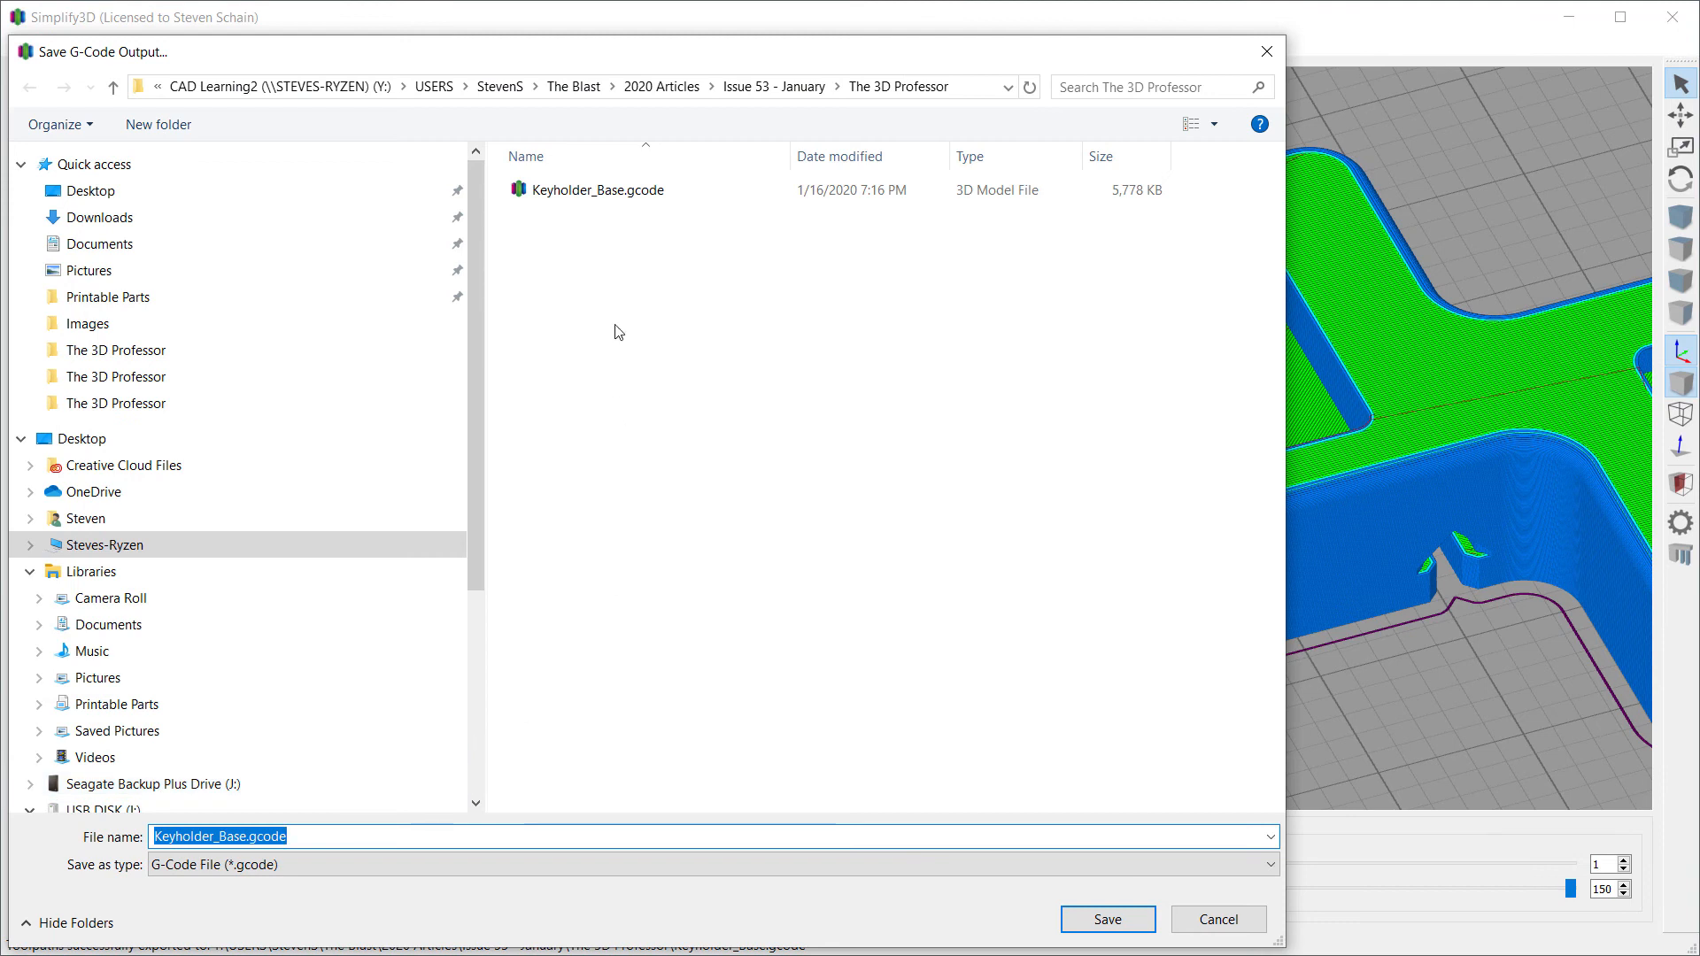
pyautogui.doubleClick(525, 191)
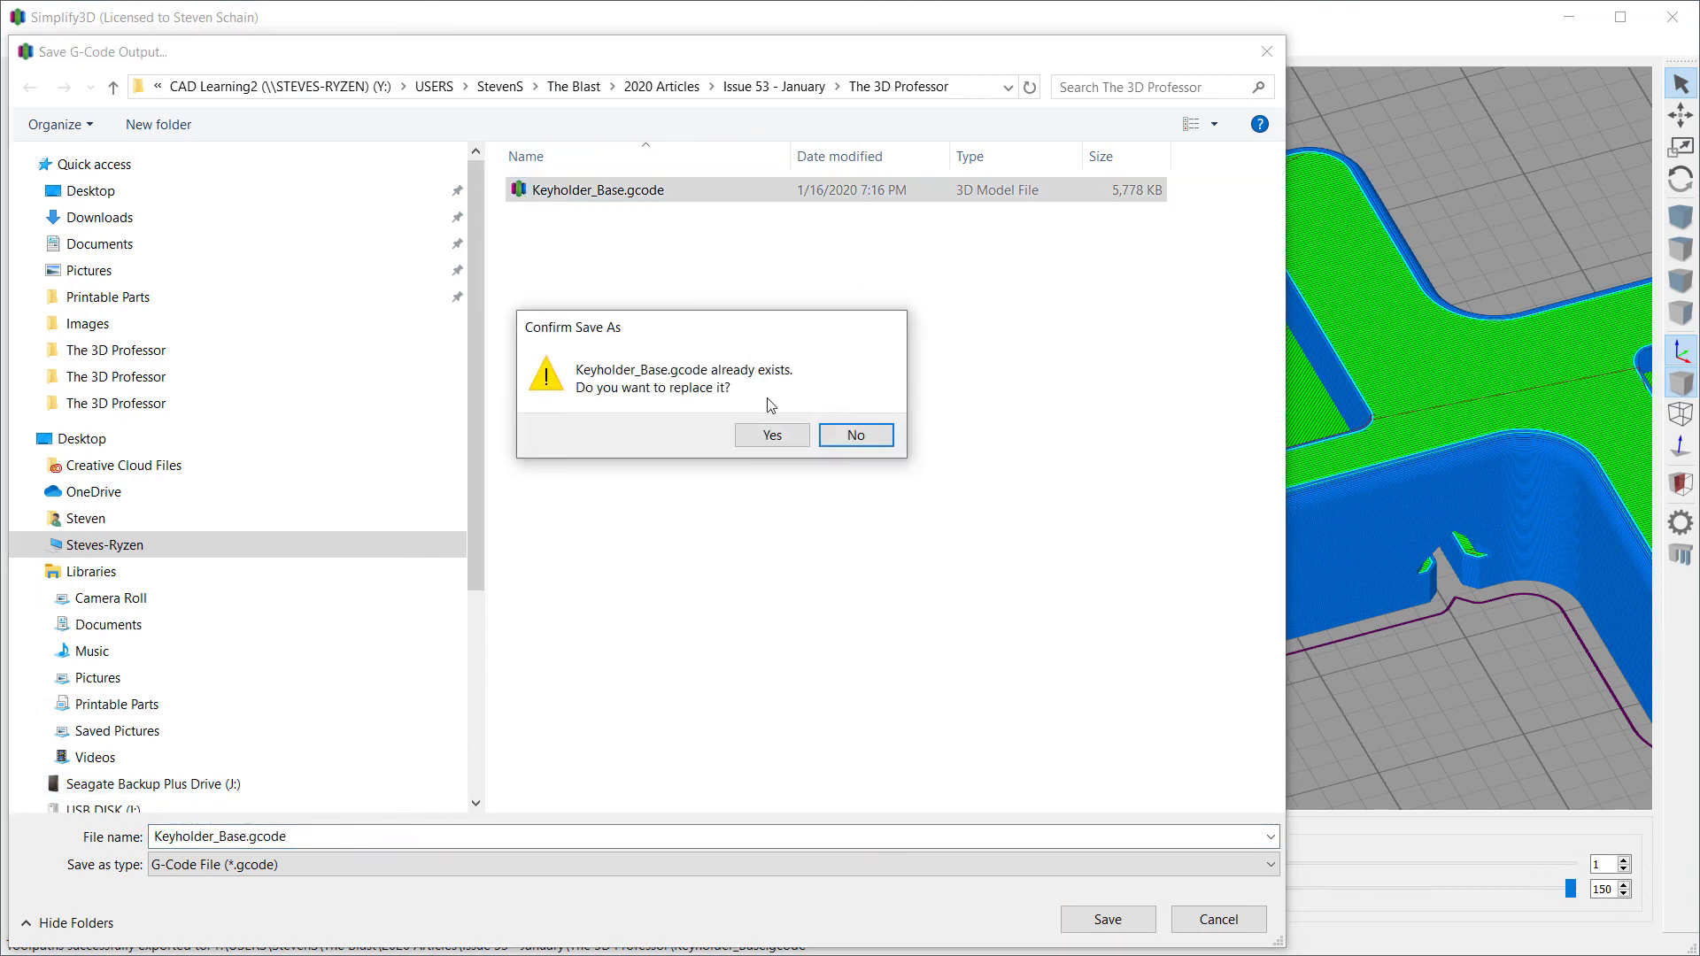
pyautogui.click(768, 437)
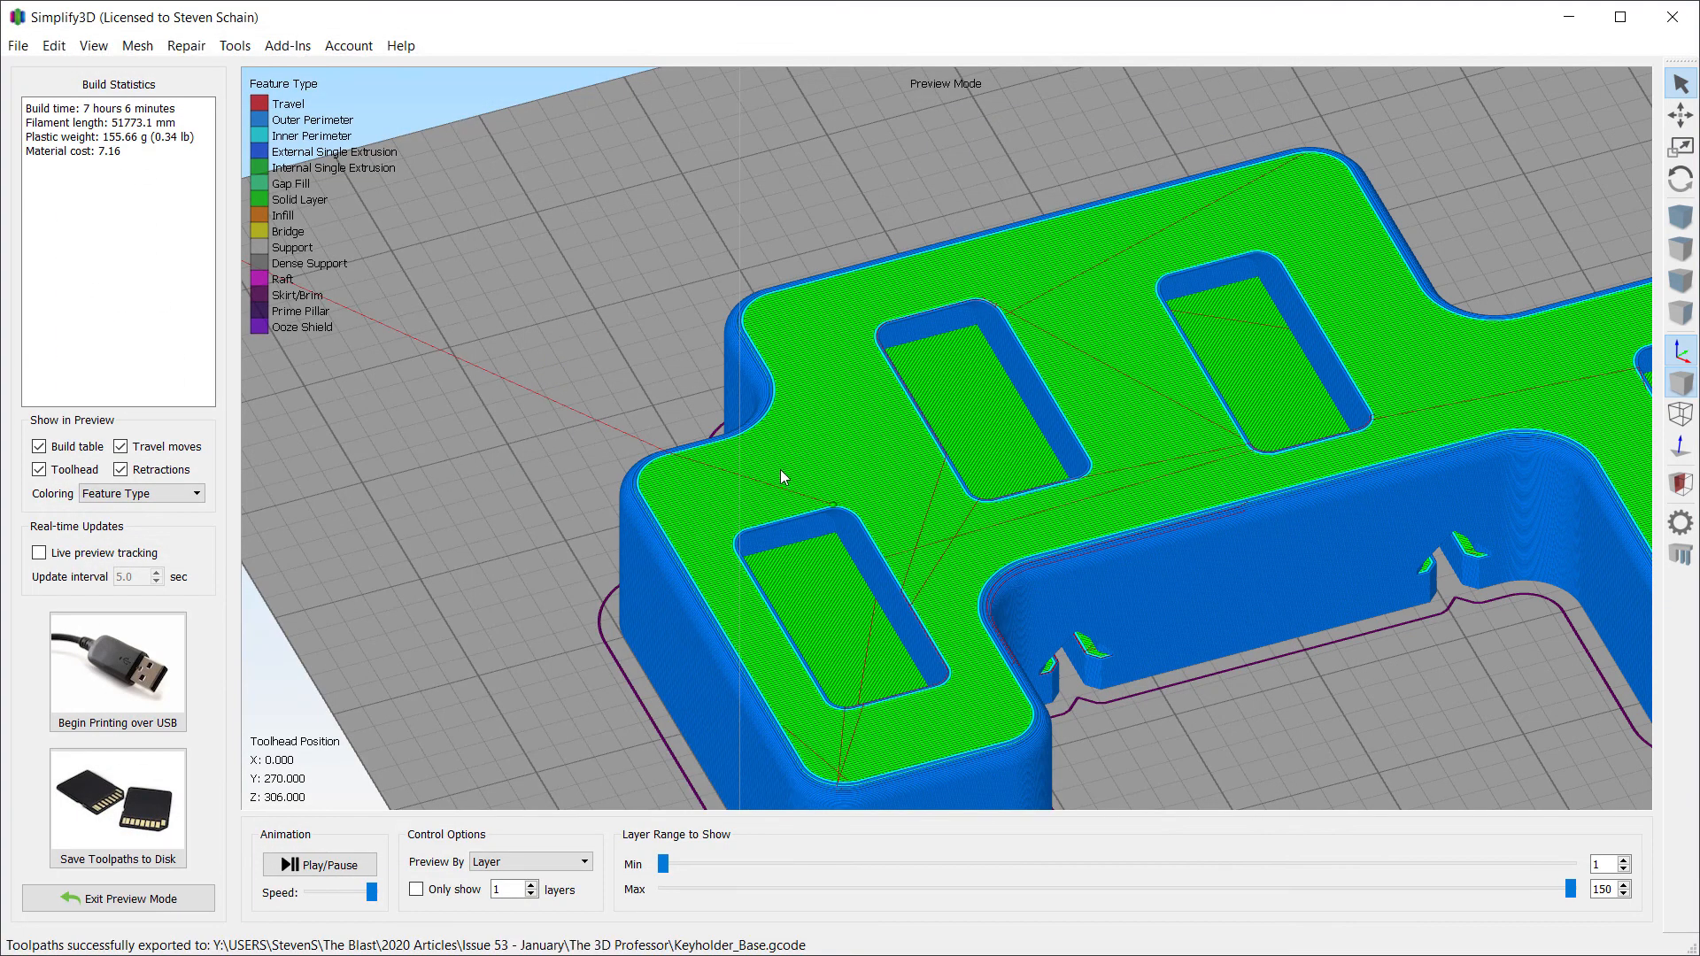